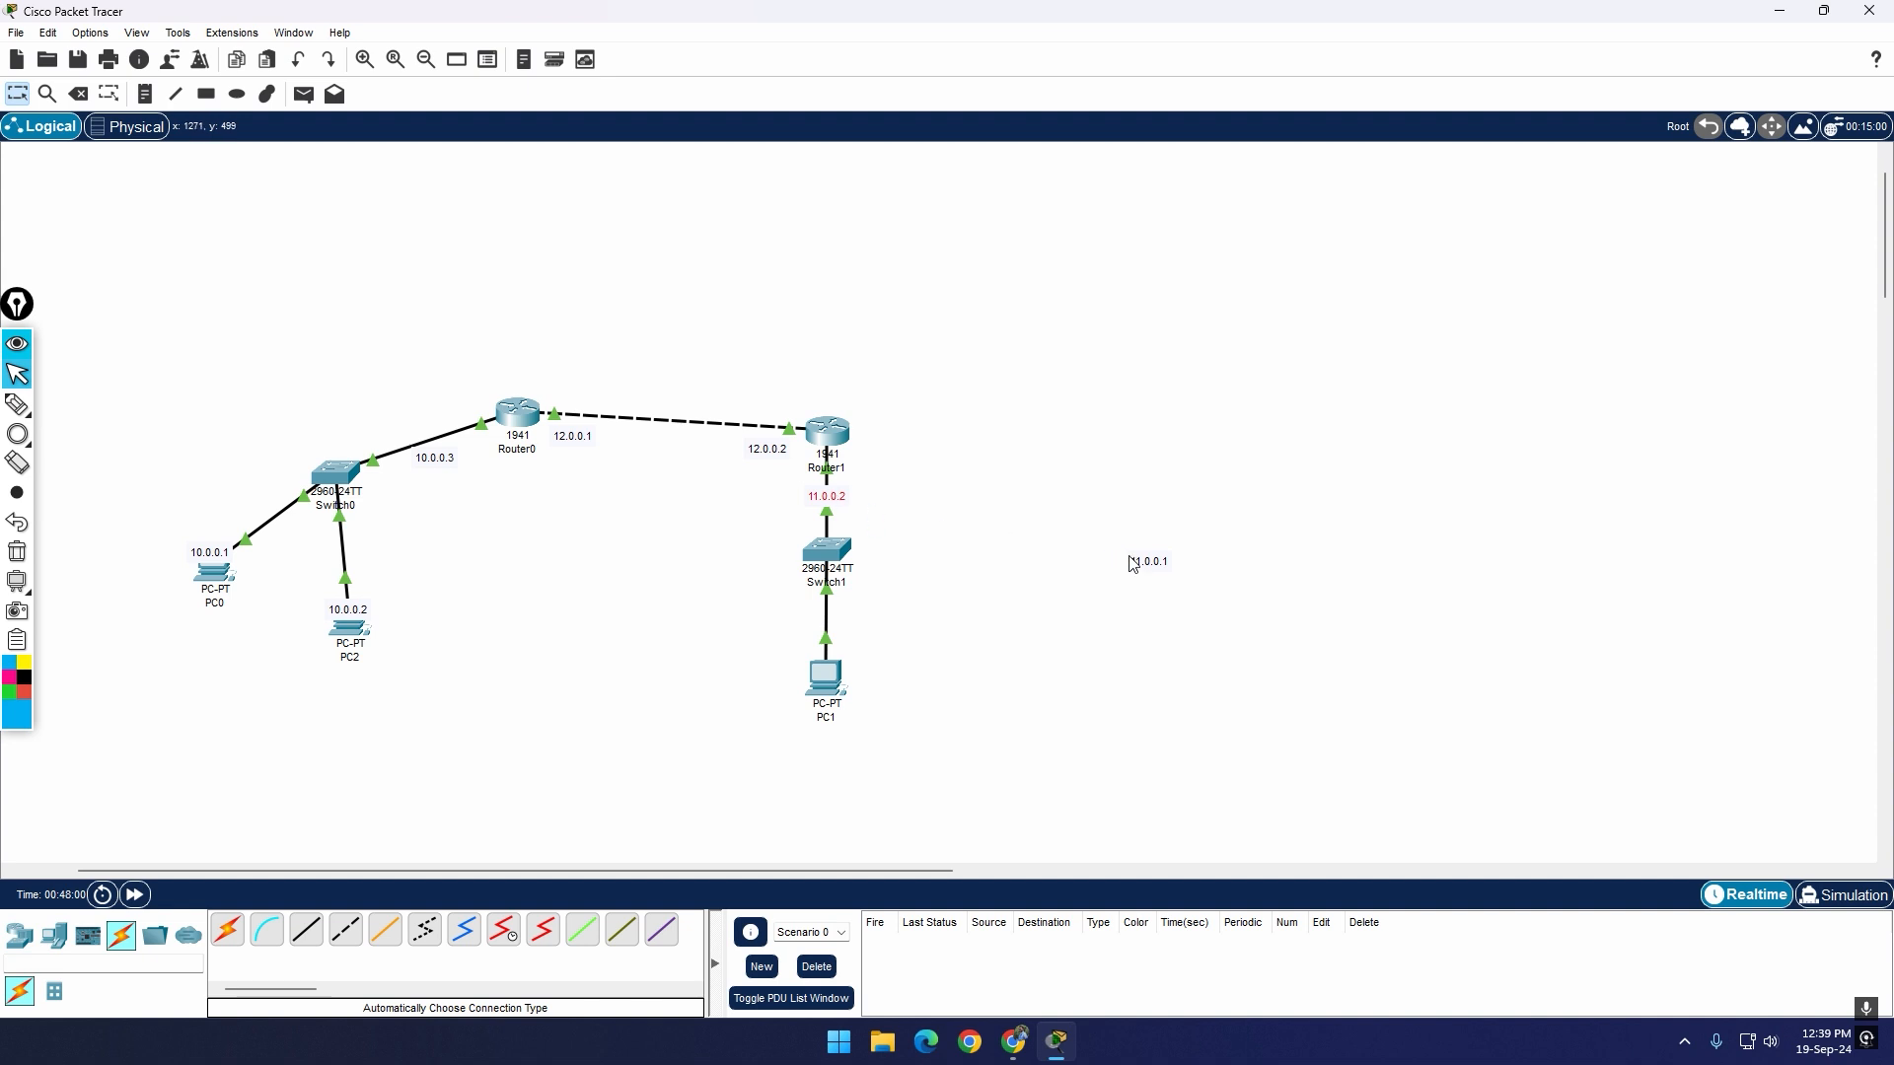
# Step: Move the 11.0.0.1 label to just above PC1, and remove networks 12.0.0.0 and 10.0.0.0 from Router0's RIP routing
pyautogui.moveTo(1169, 562); pyautogui.dragTo(845, 670)
pyautogui.click(518, 412)
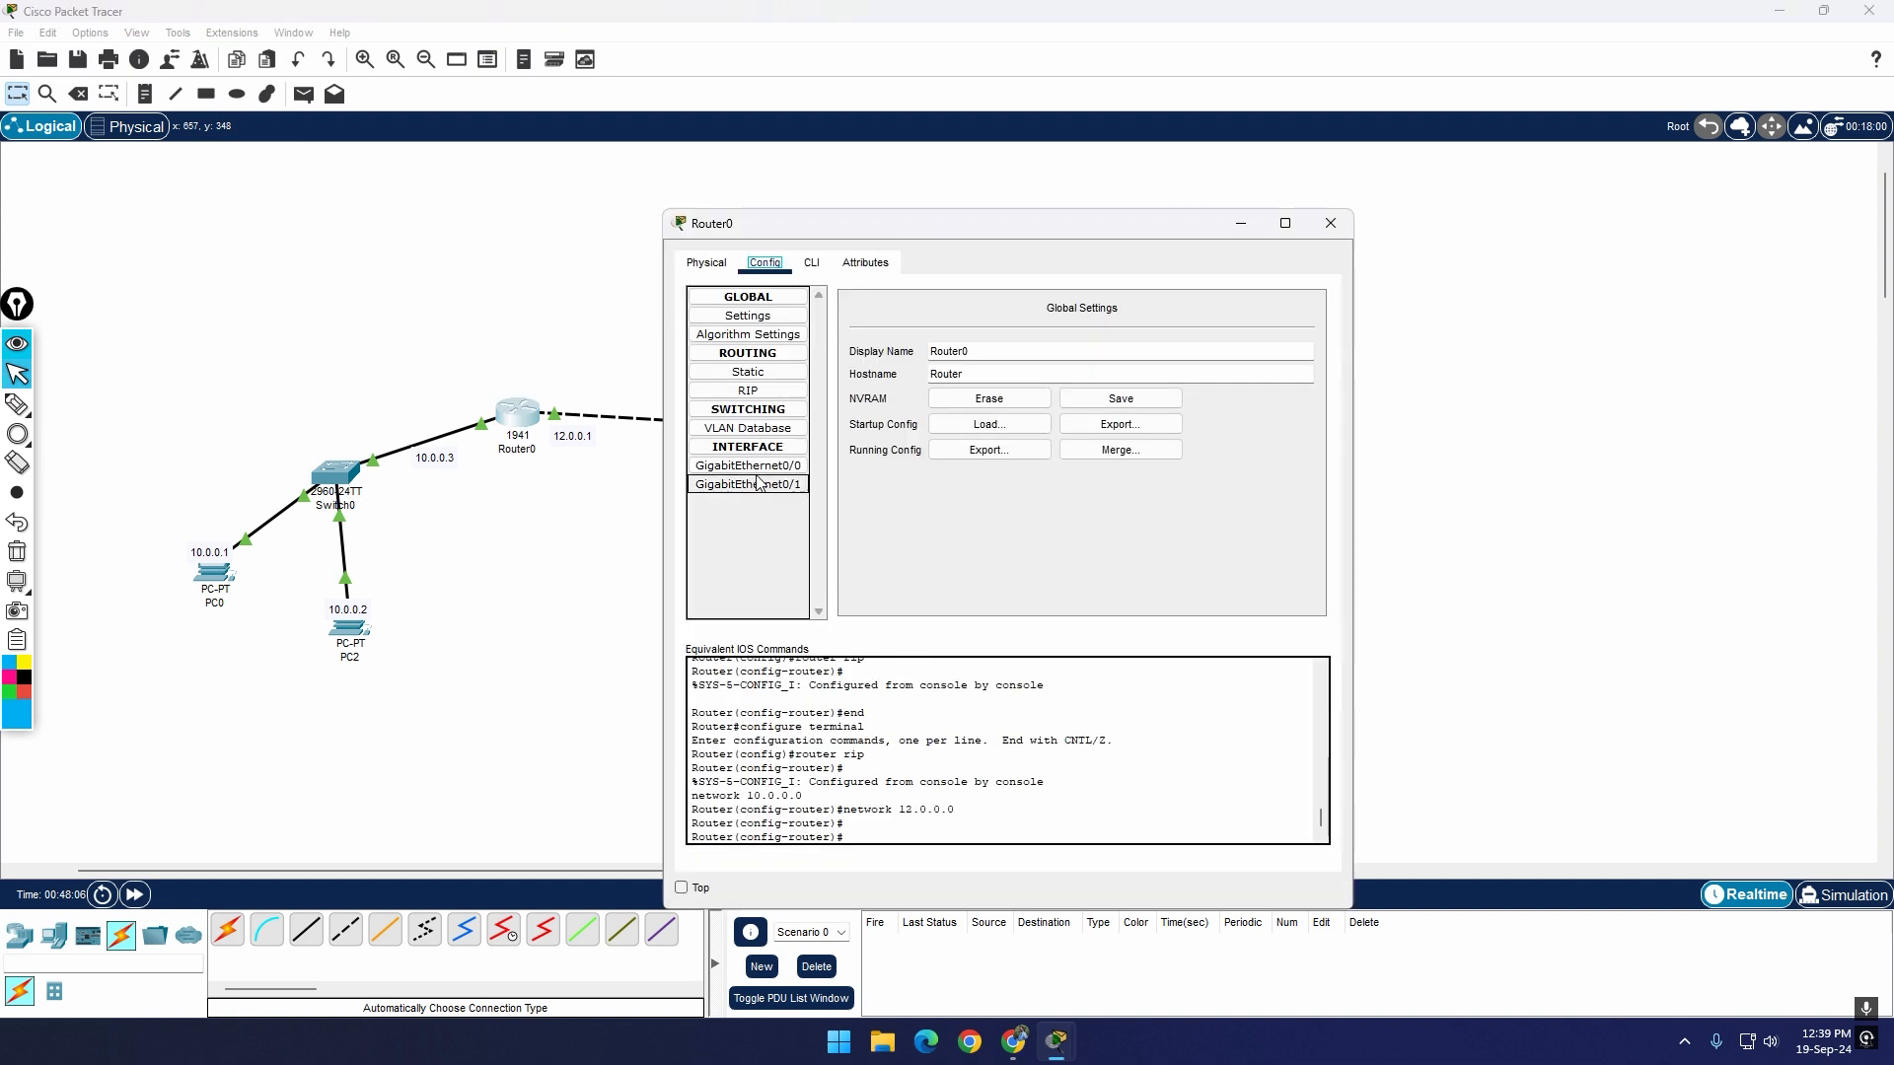
pyautogui.click(789, 394)
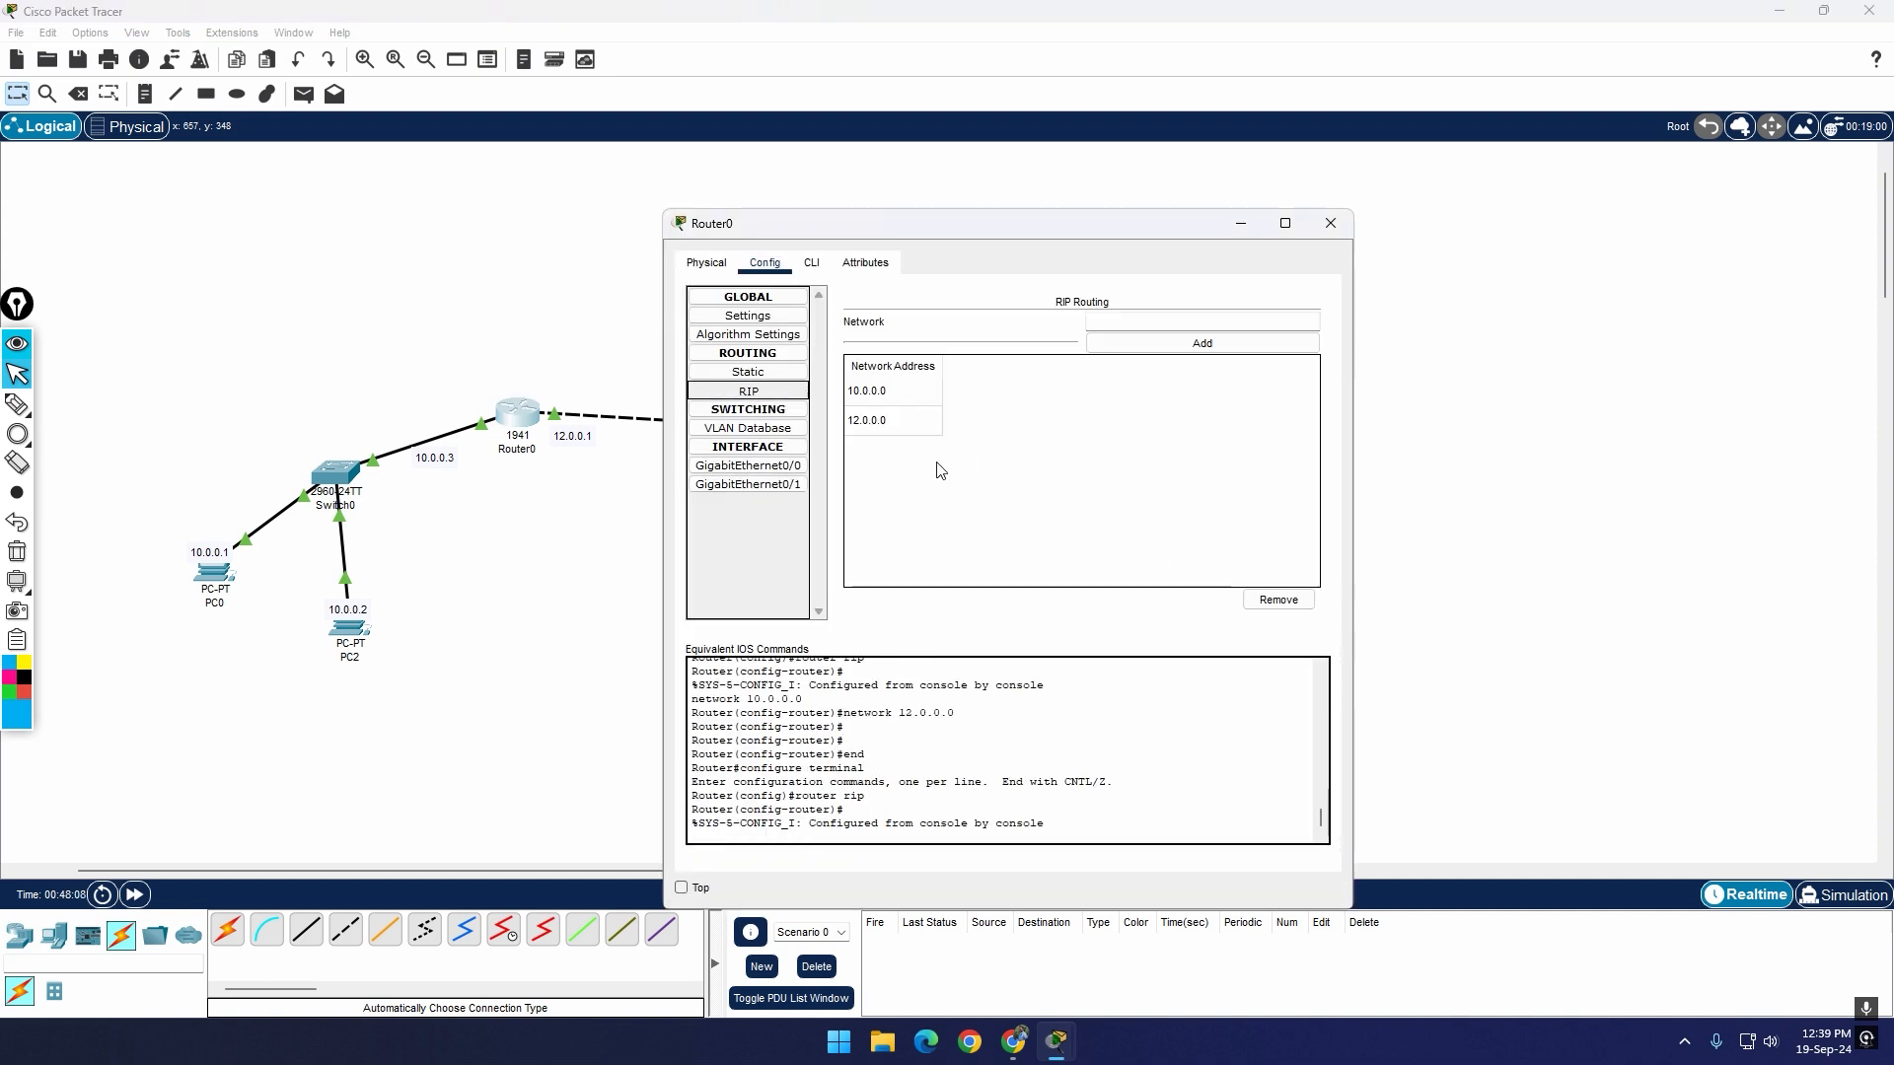
pyautogui.click(1271, 603)
pyautogui.click(942, 427)
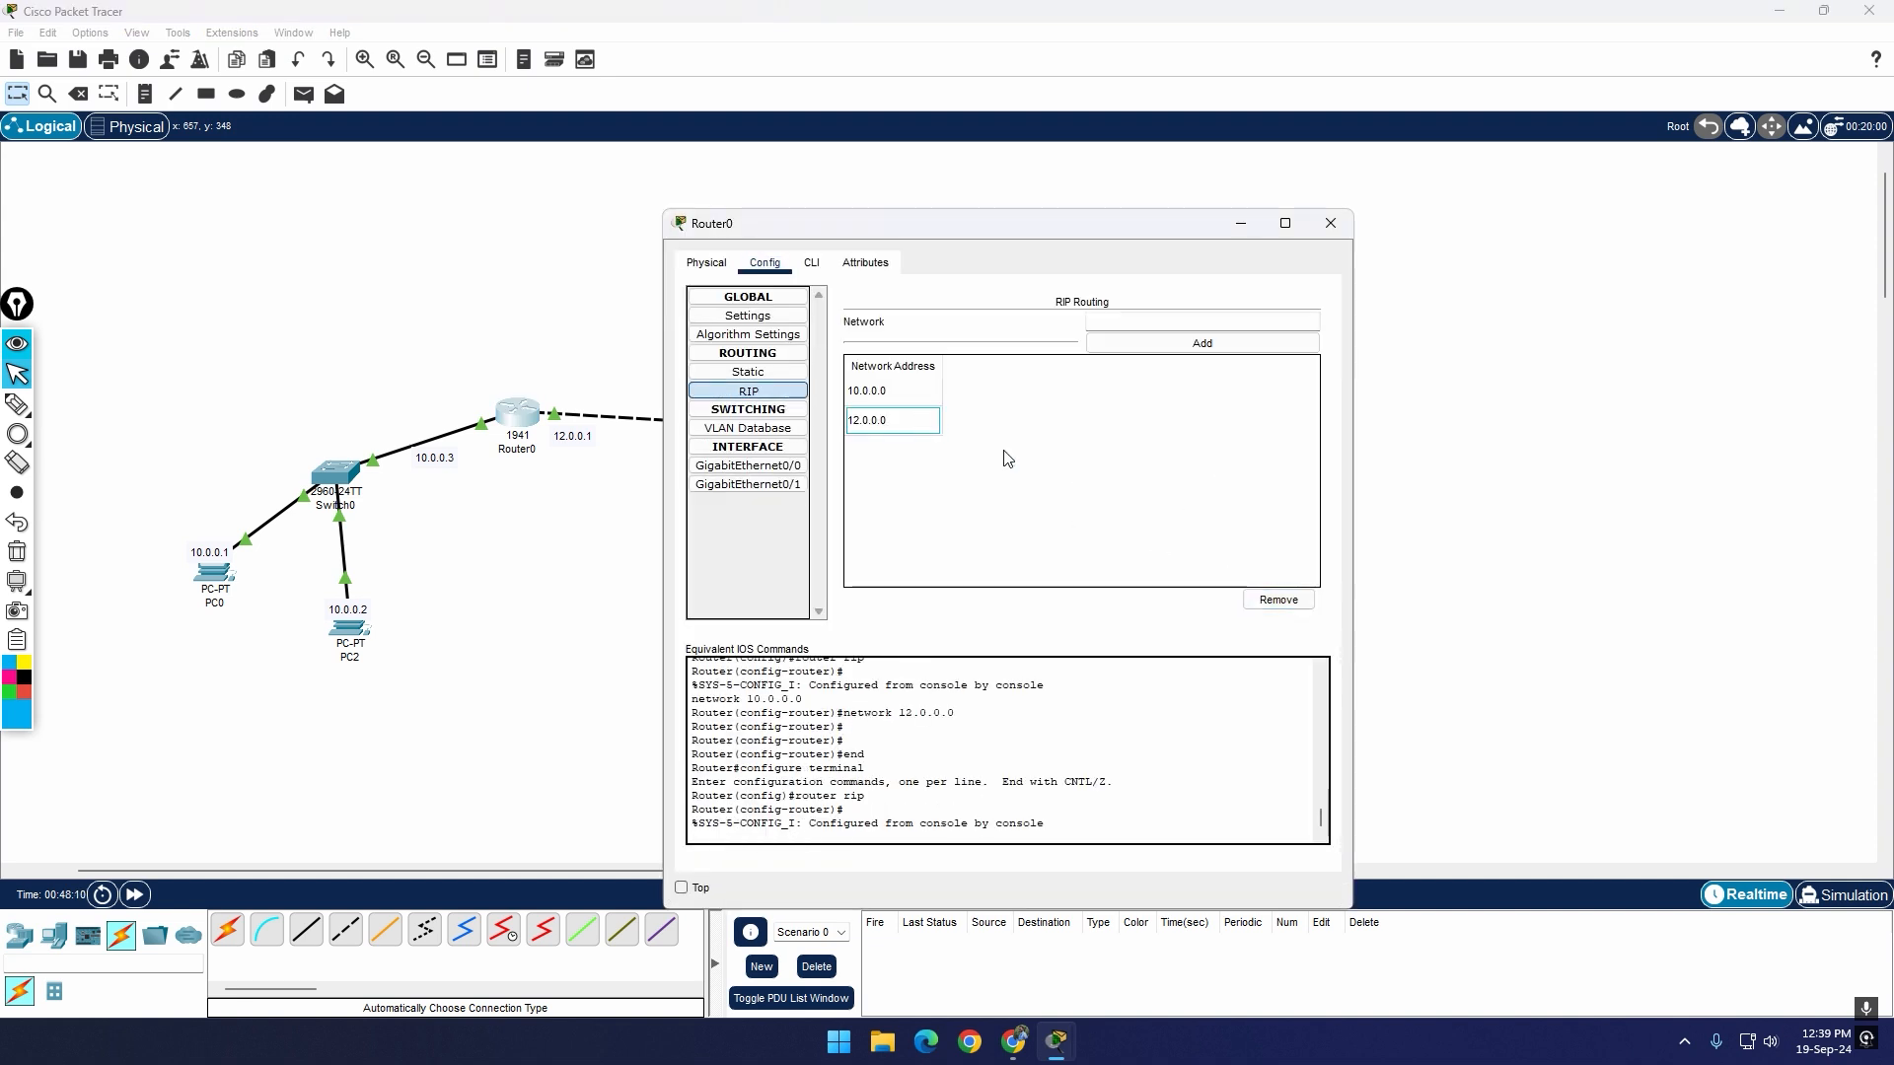
pyautogui.click(1278, 599)
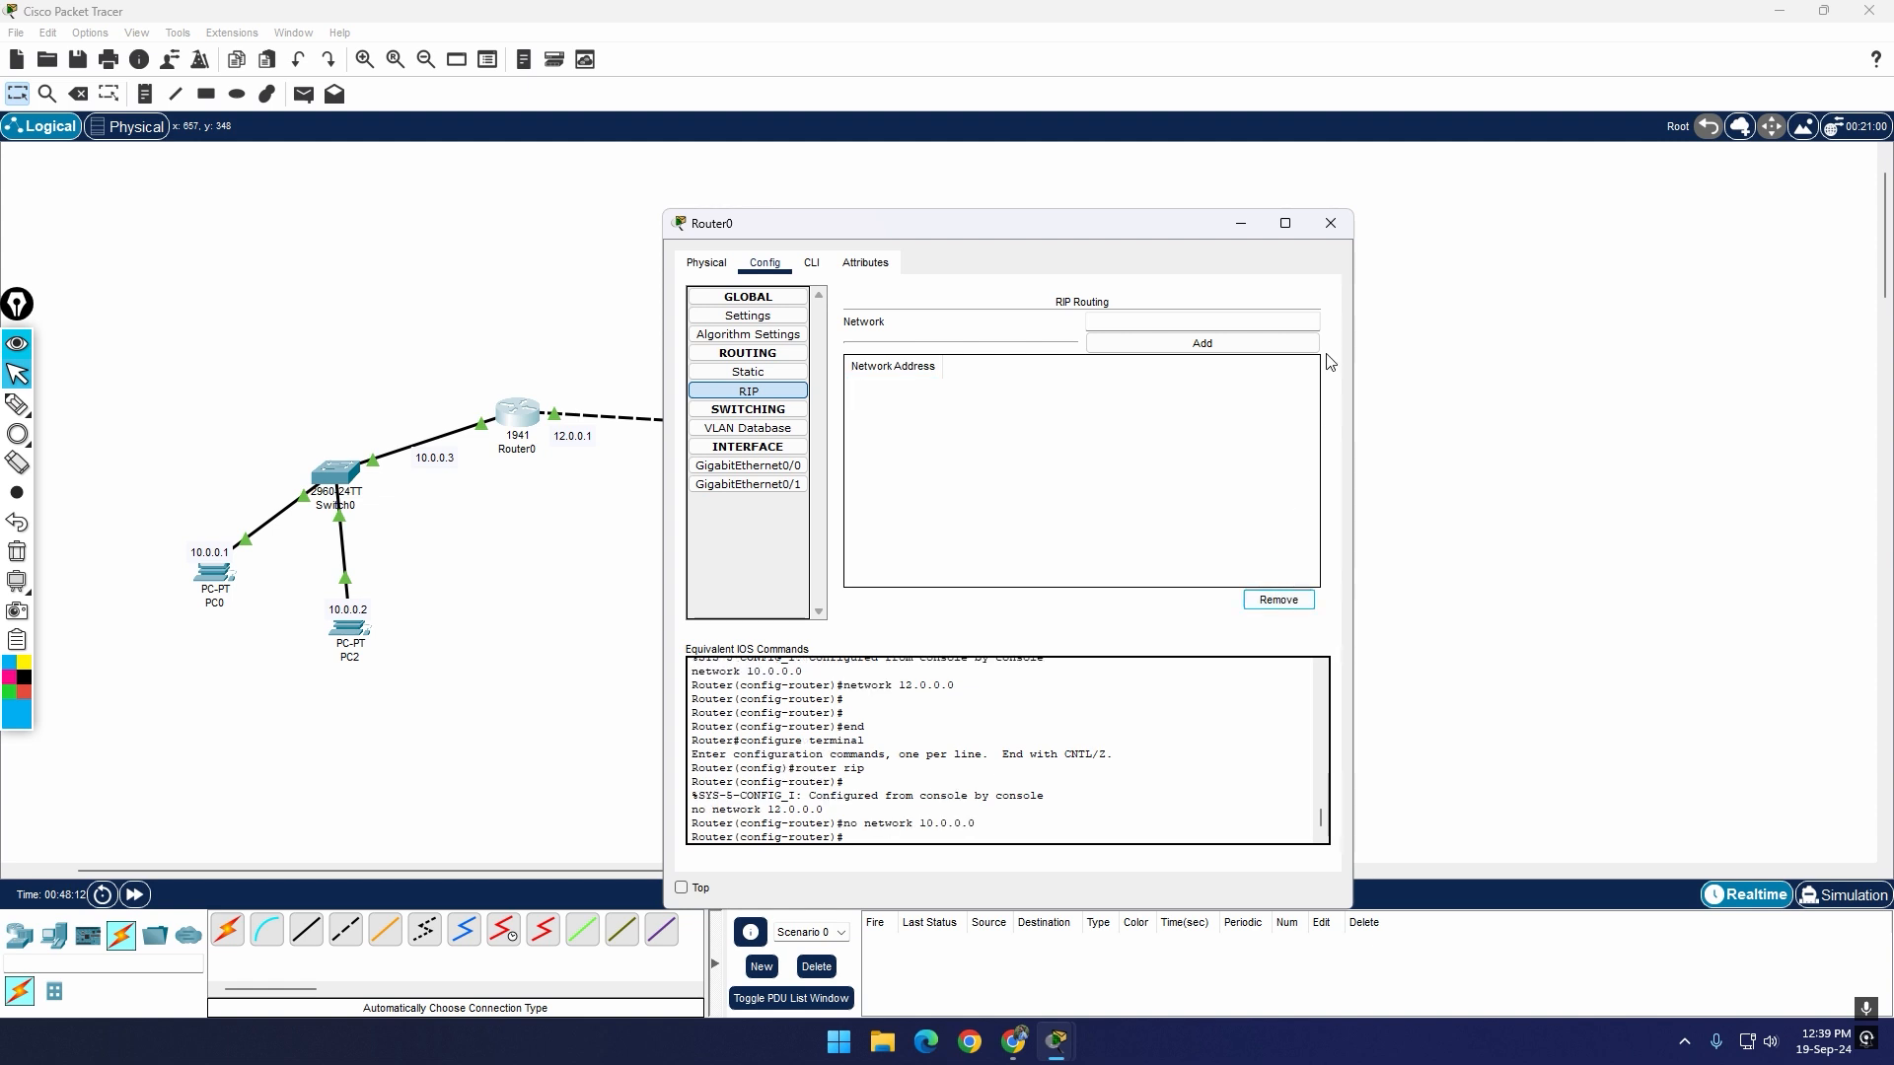
pyautogui.click(1331, 223)
# Step: Remove networks 12.0.0.0 and 11.0.0.0 from Router1's RIP routing and close its configuration window
pyautogui.click(826, 431)
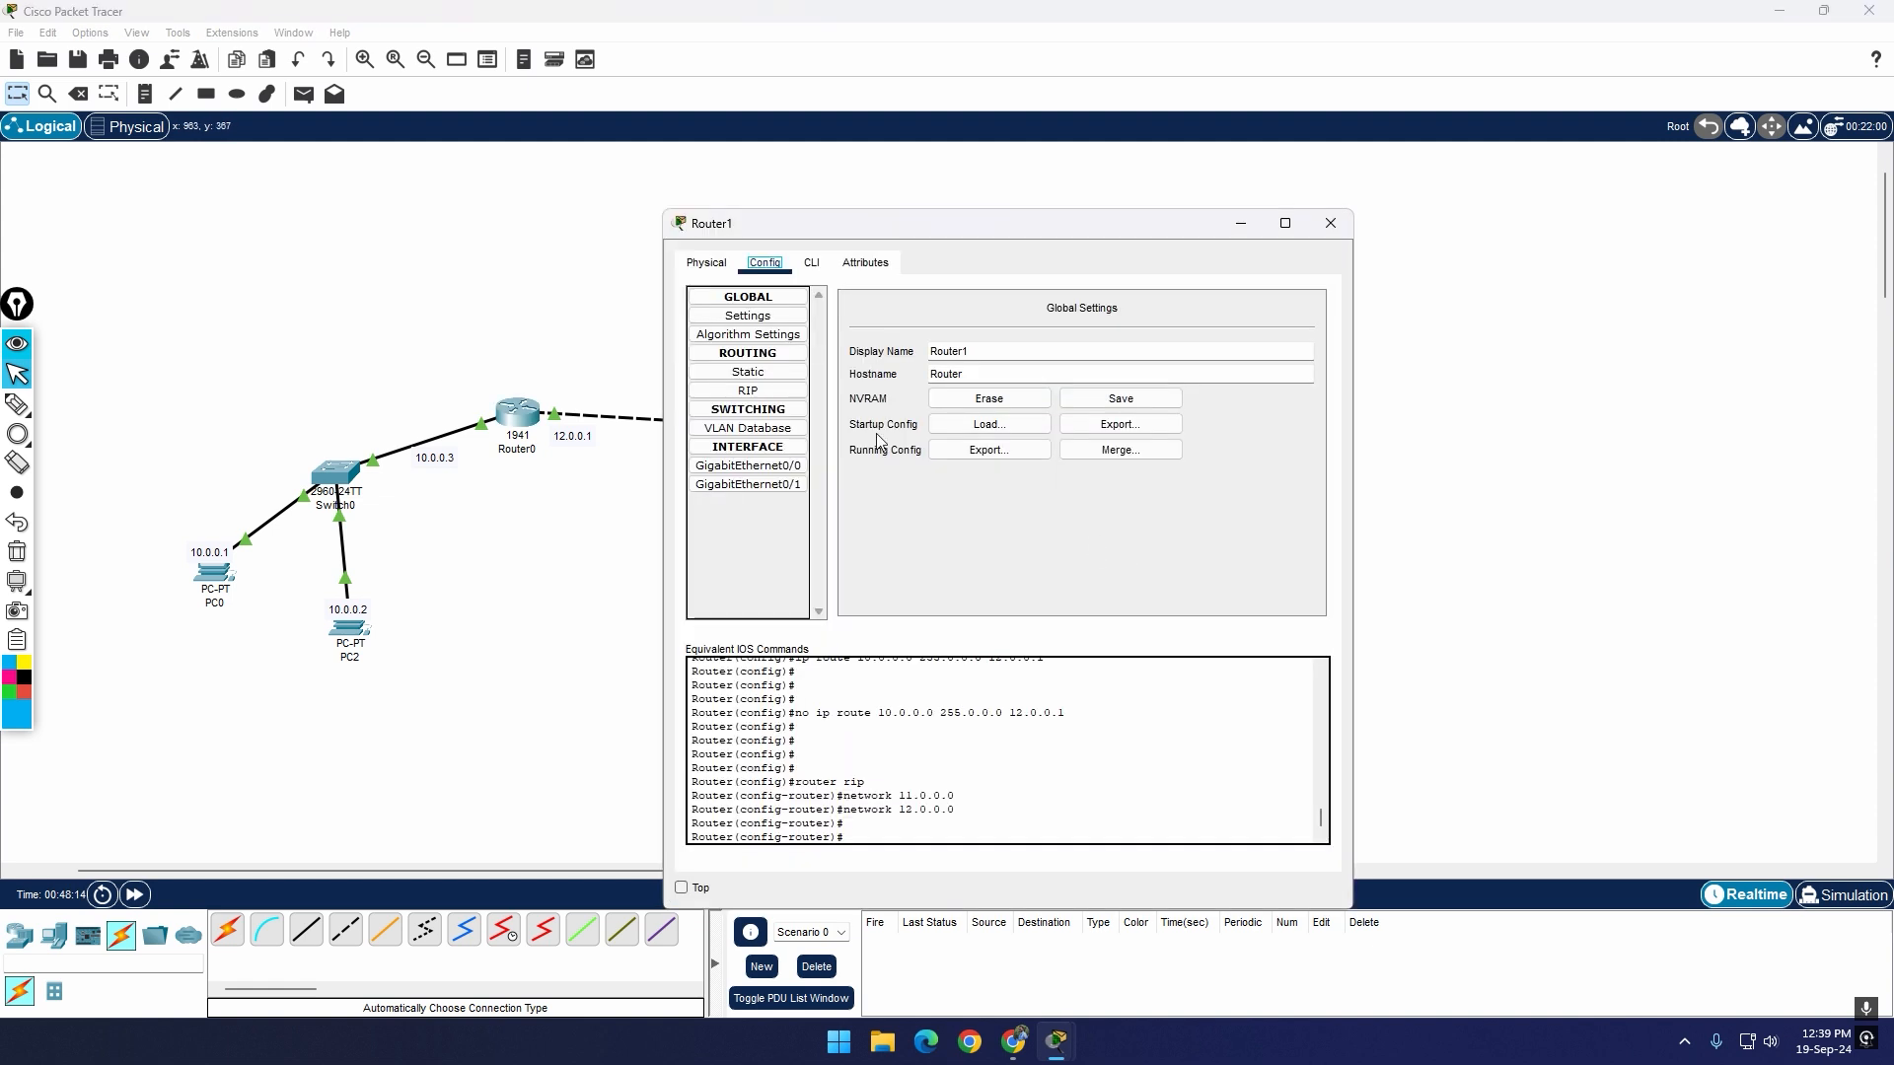
pyautogui.click(748, 391)
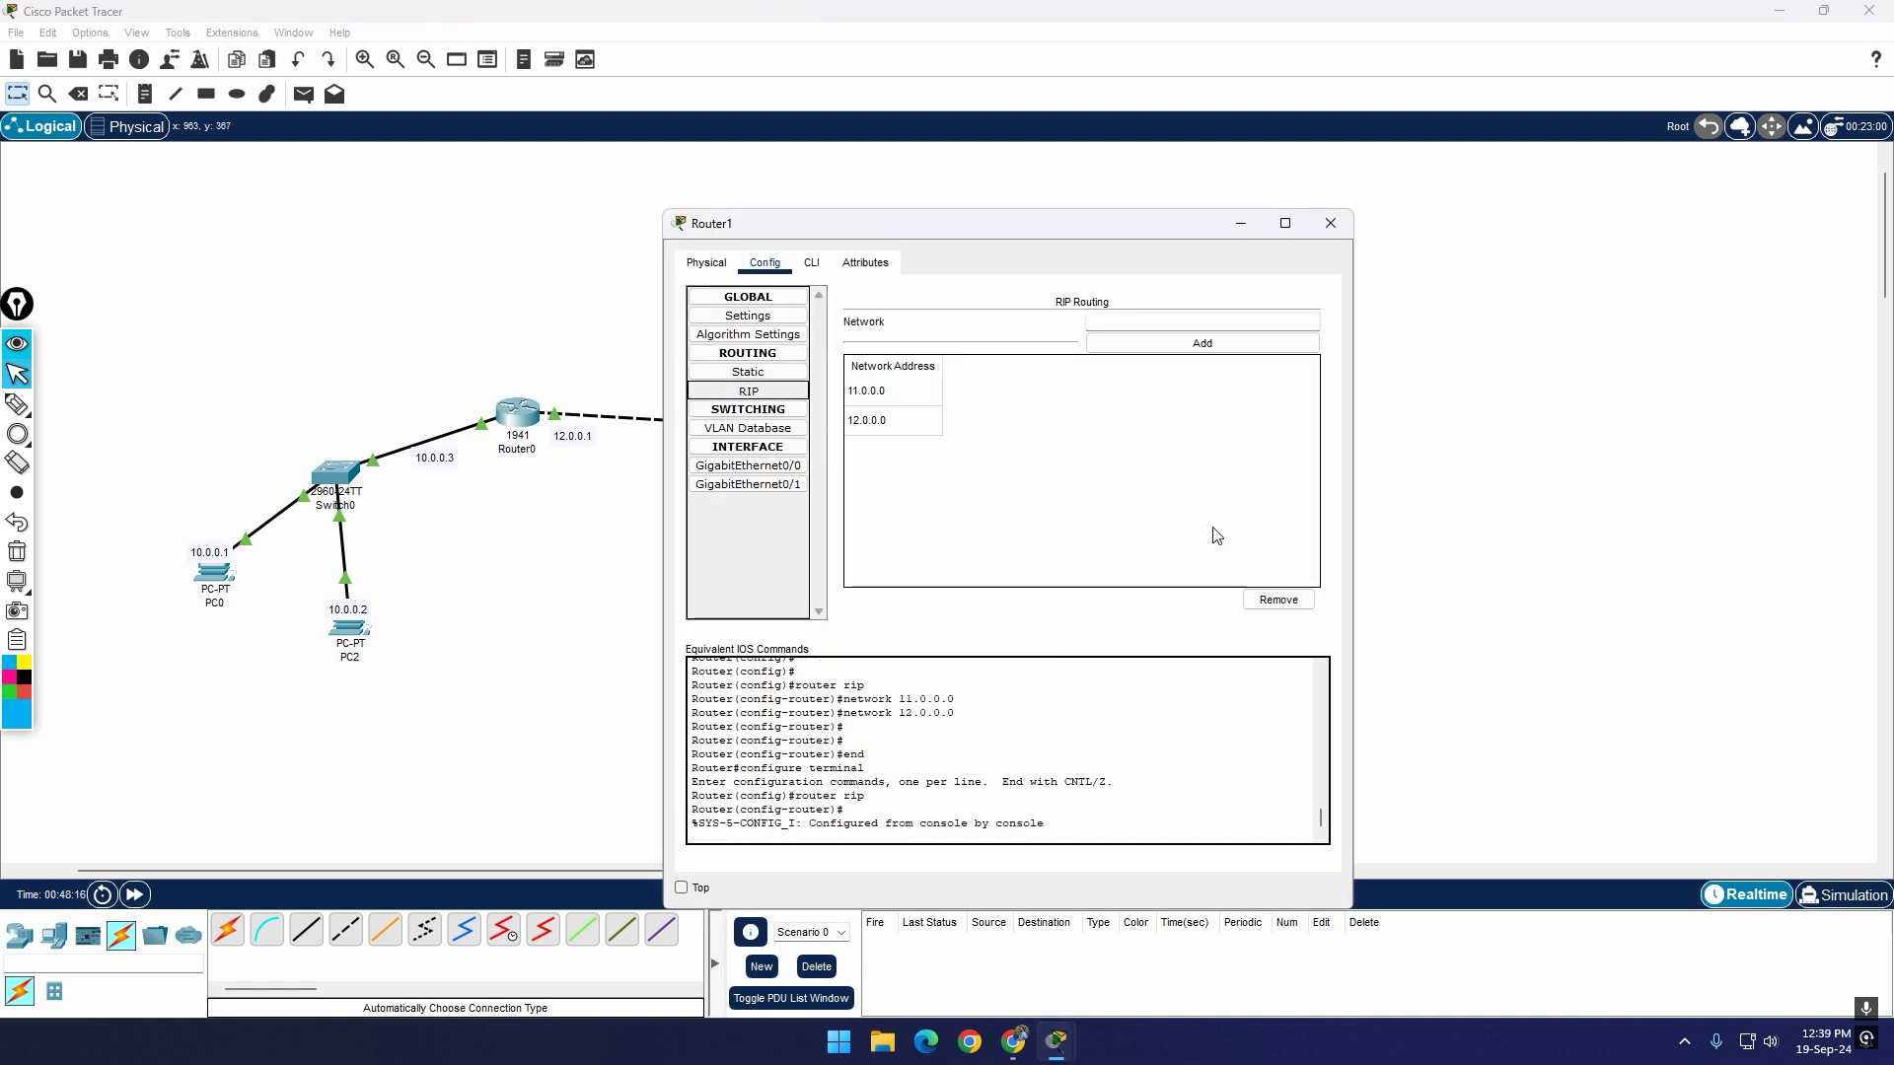
pyautogui.click(893, 424)
pyautogui.click(1279, 598)
pyautogui.click(909, 399)
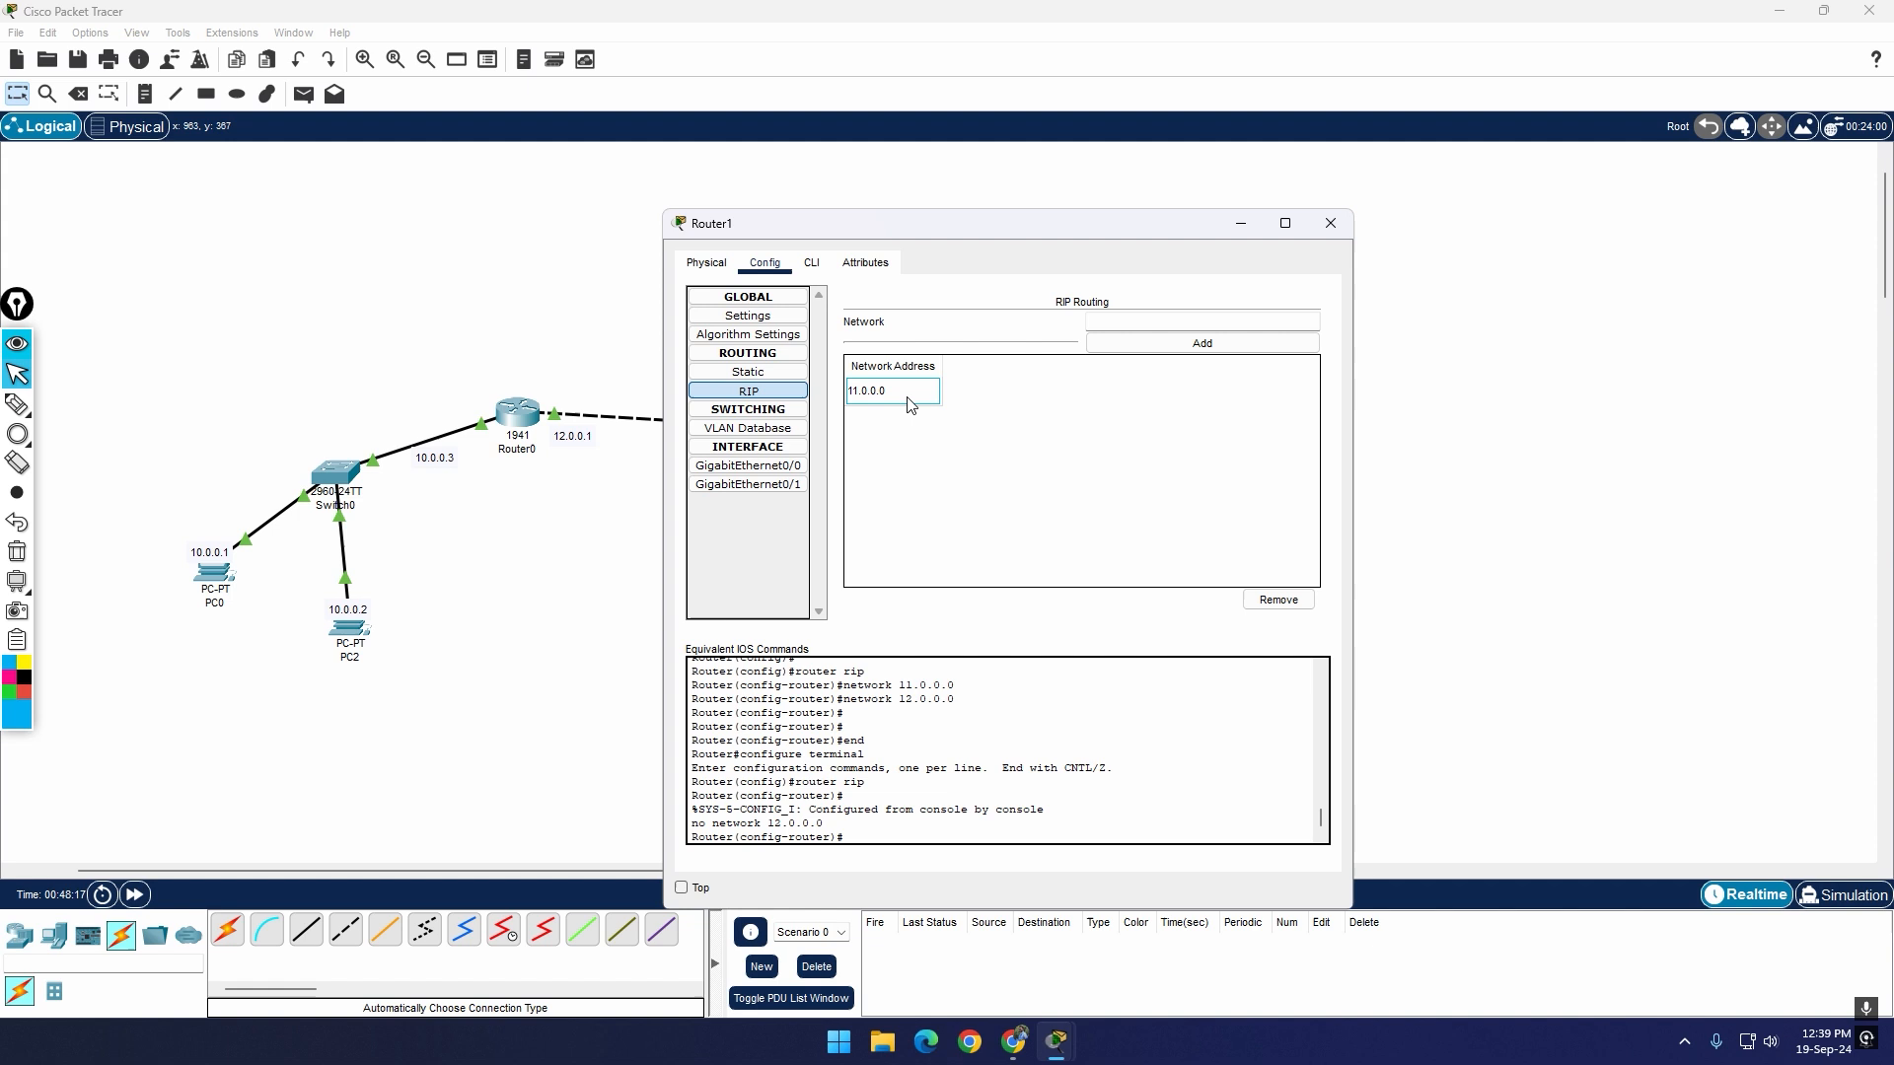
pyautogui.click(1268, 599)
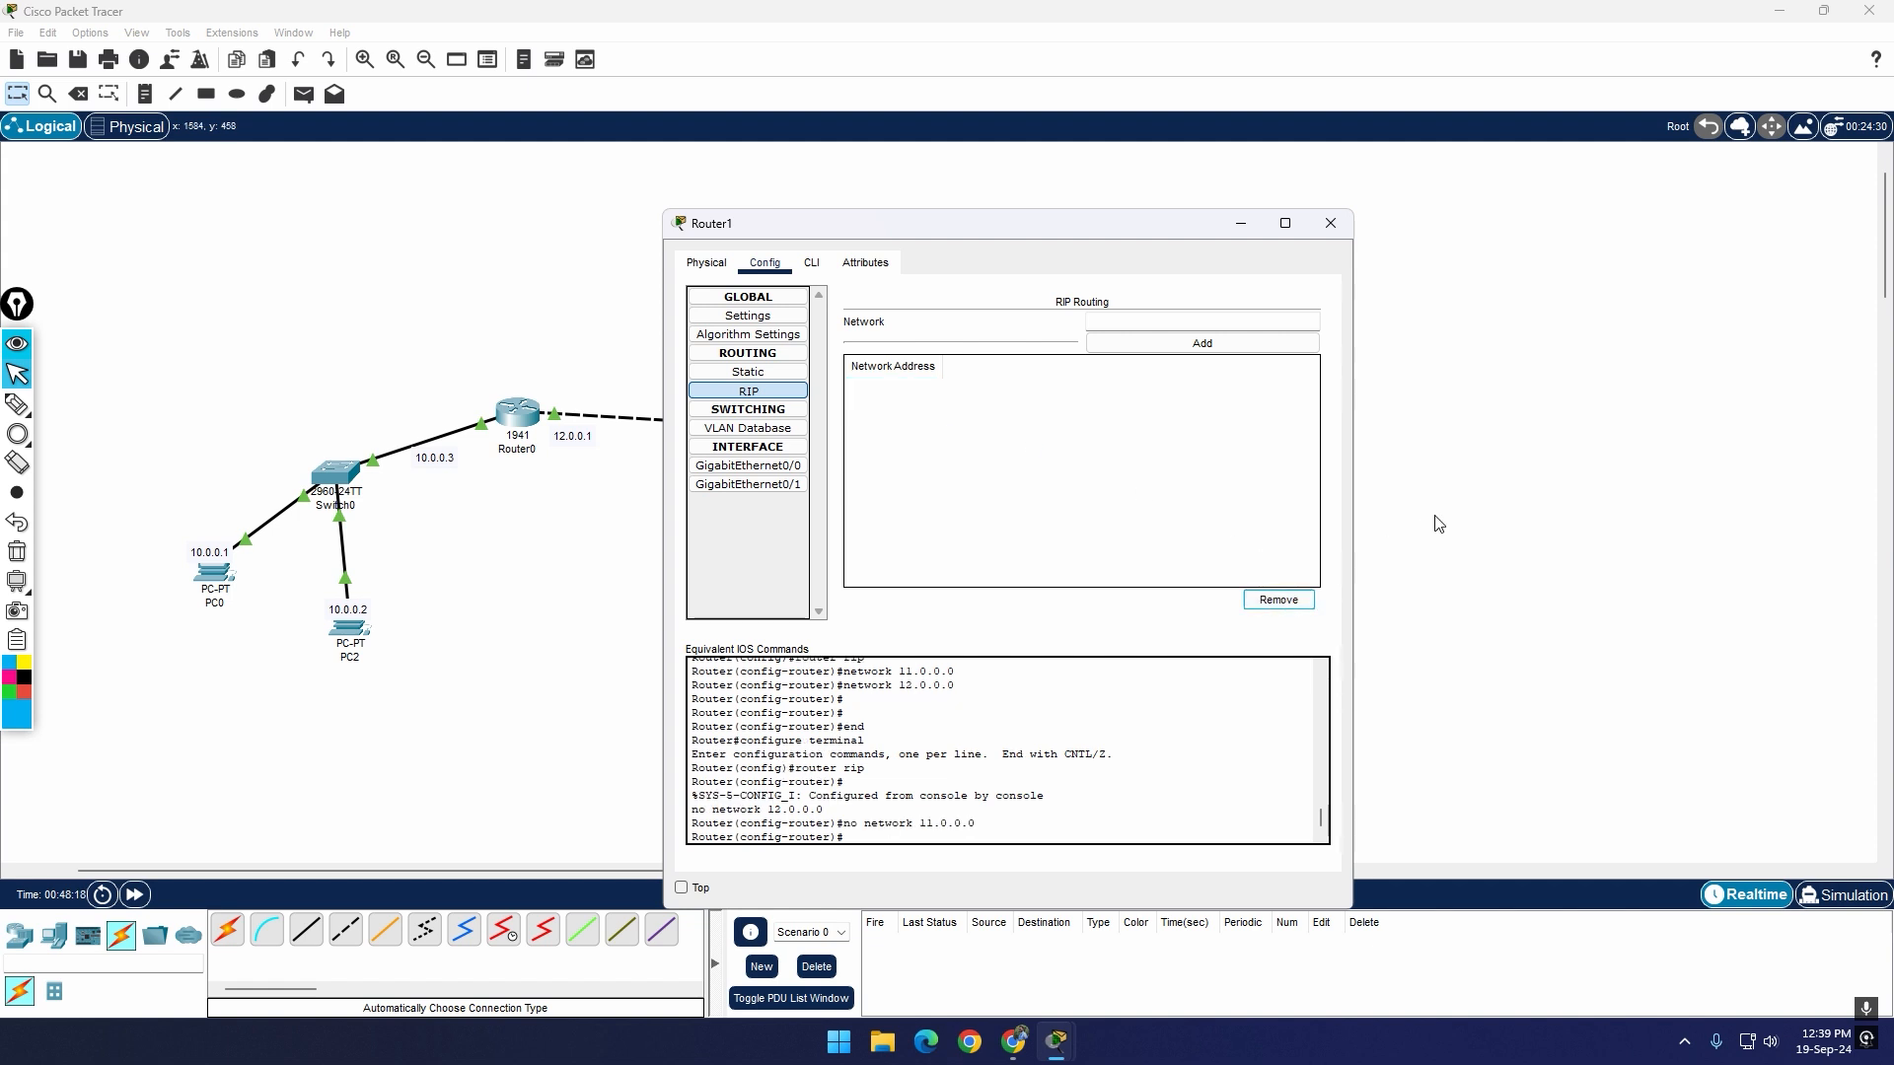
pyautogui.click(1330, 225)
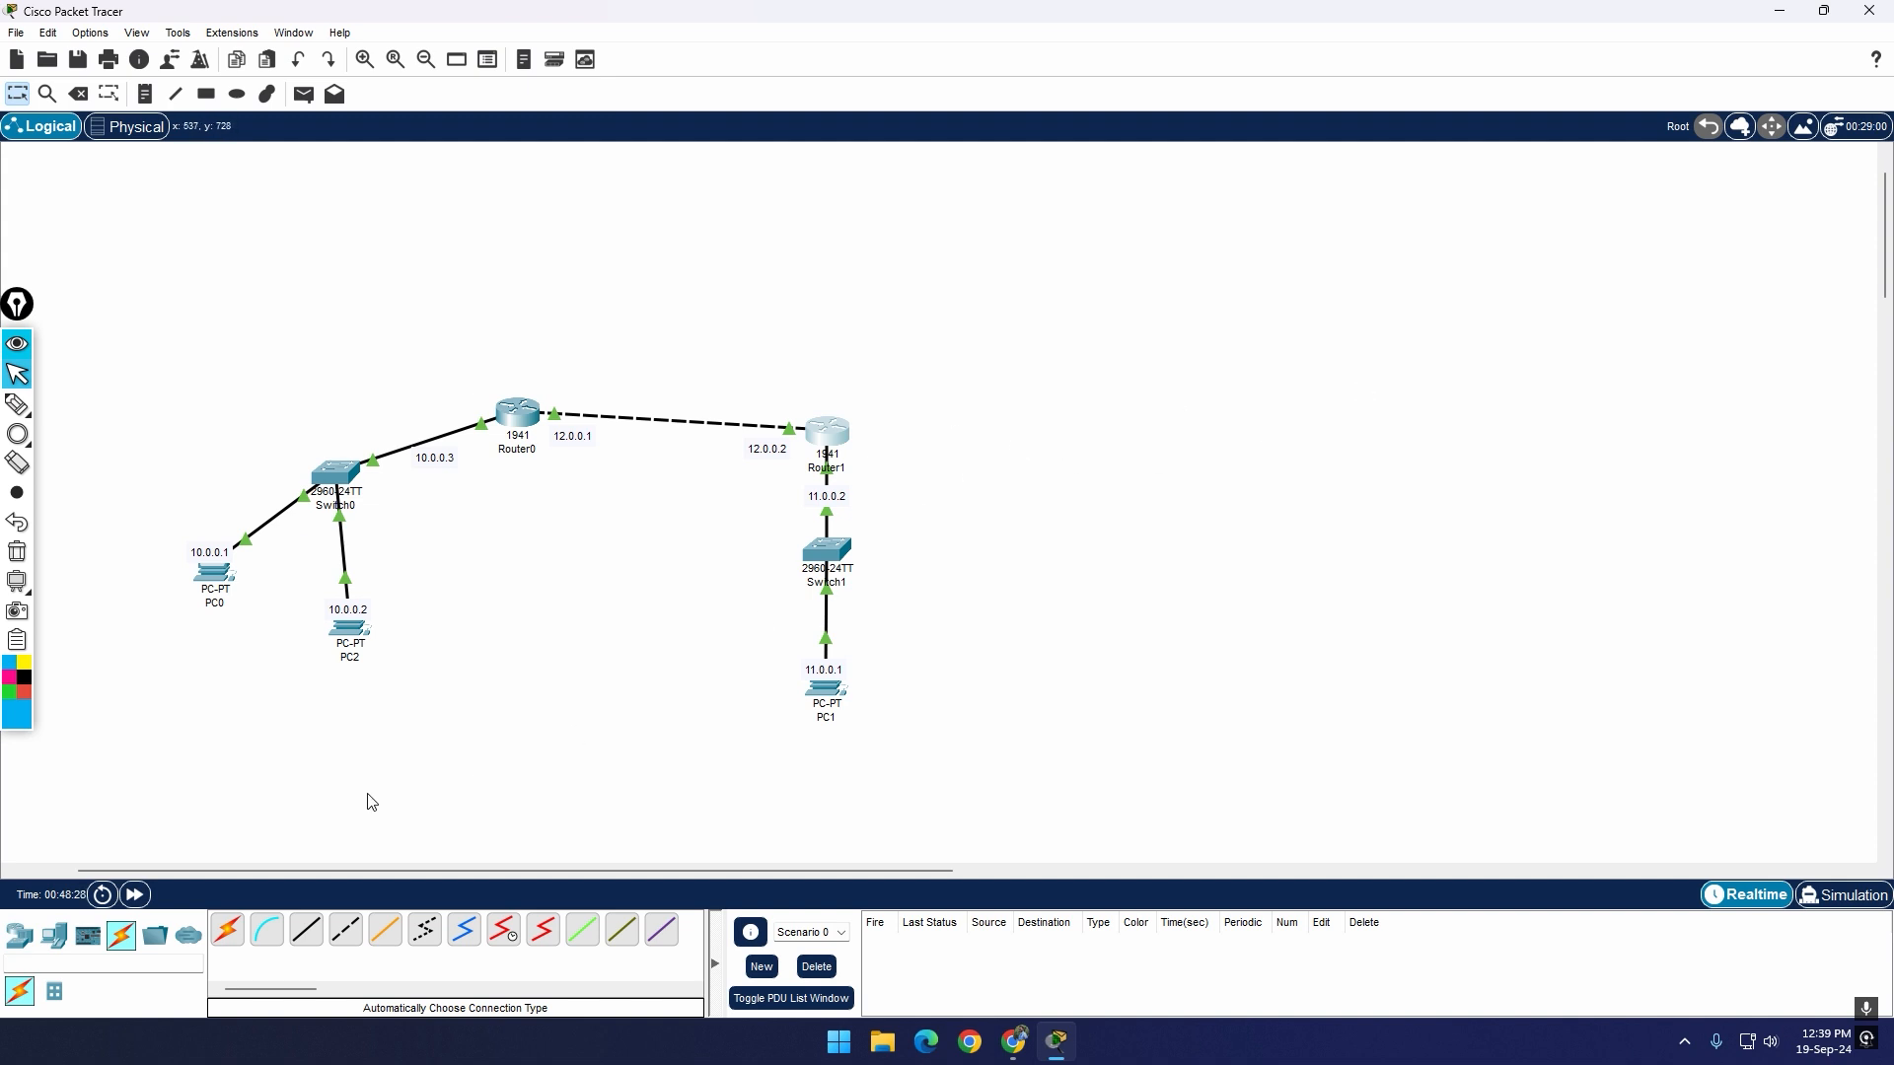
# Step: Bring up the available router models for adding a new network device
pyautogui.click(20, 935)
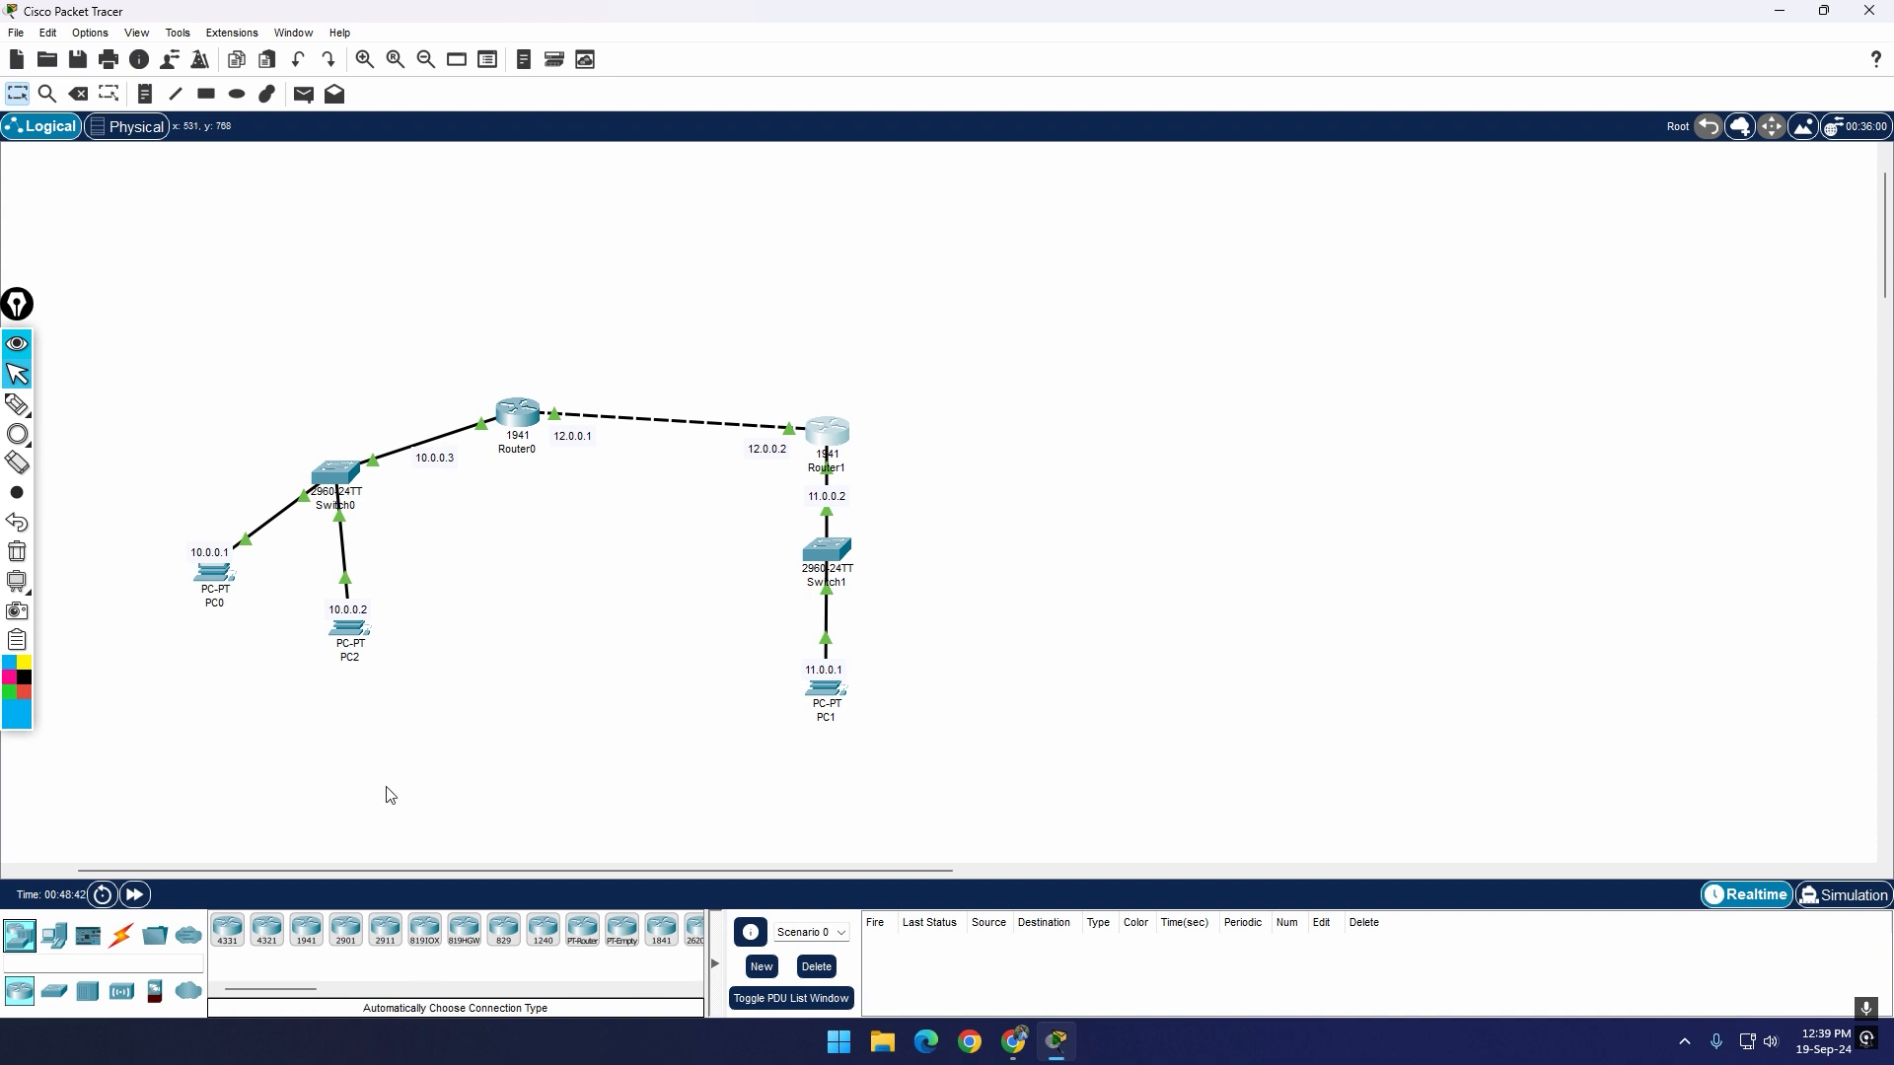
pyautogui.click(834, 439)
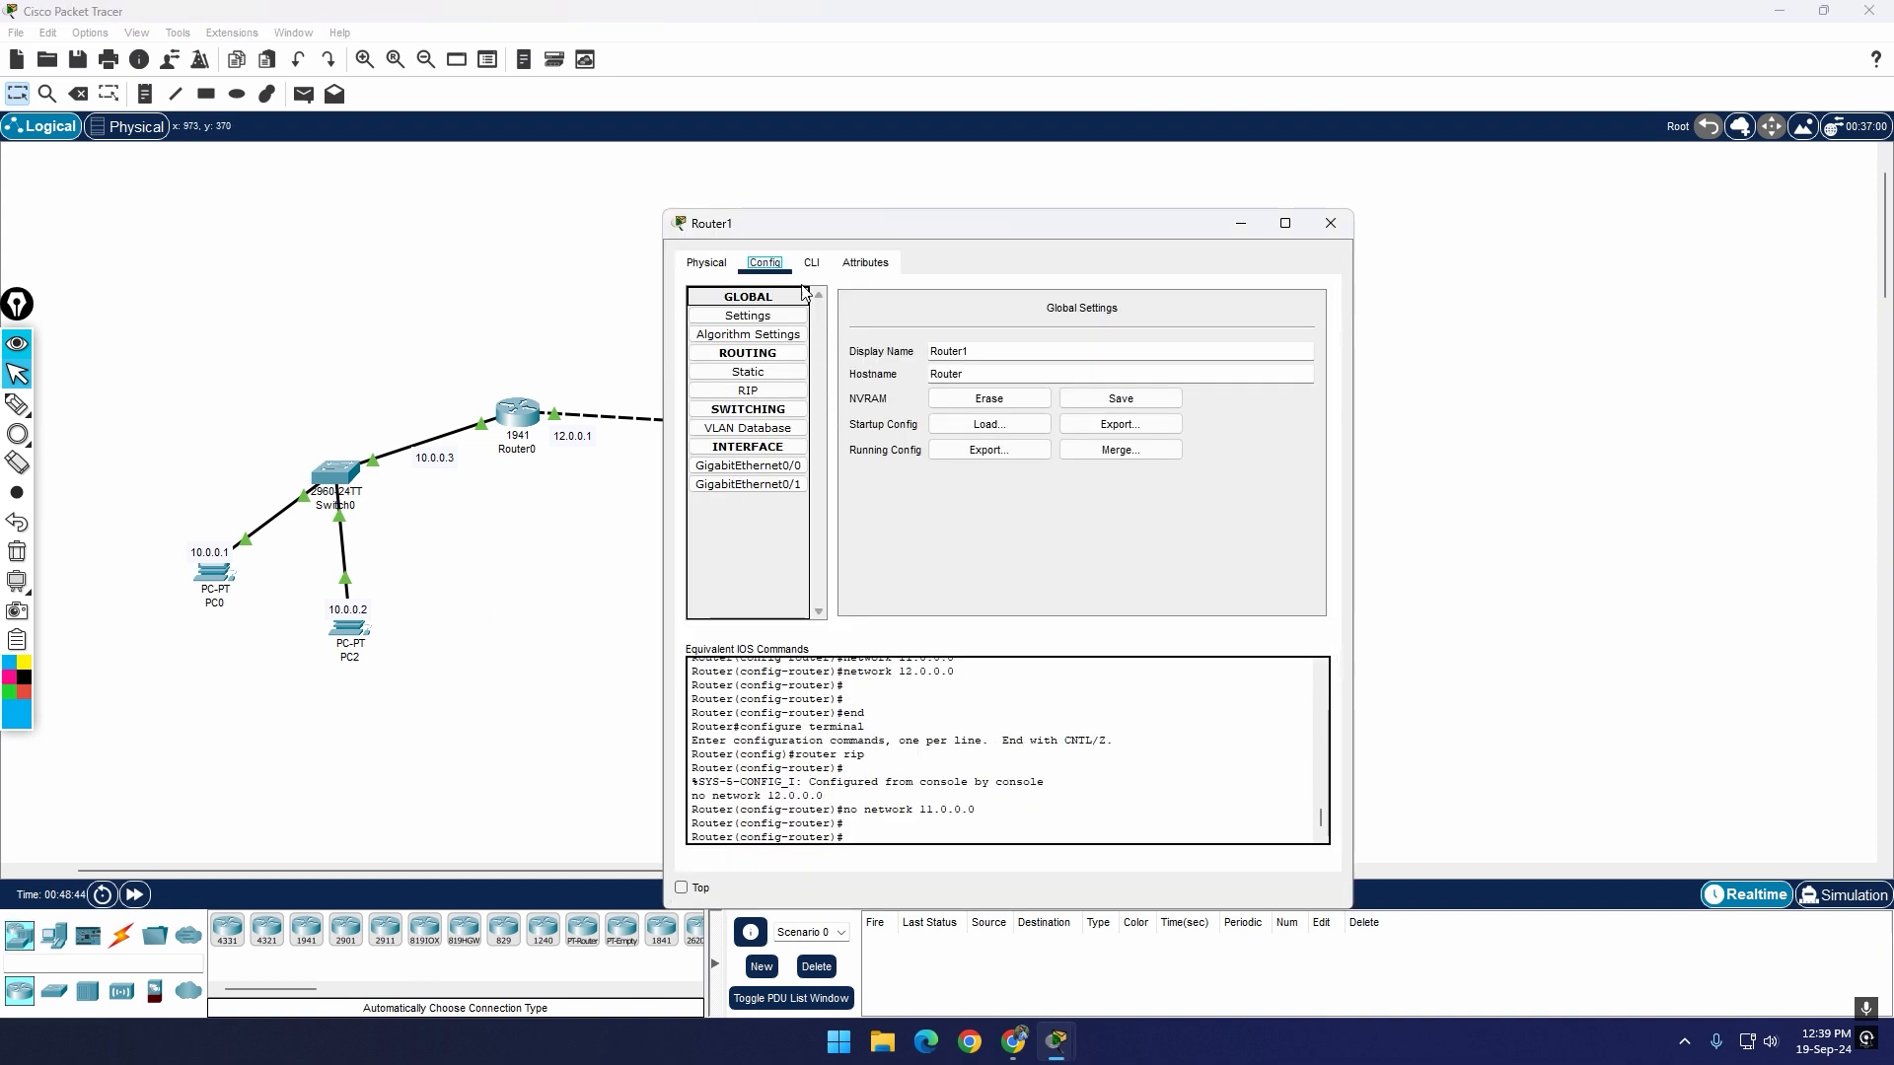
pyautogui.click(726, 261)
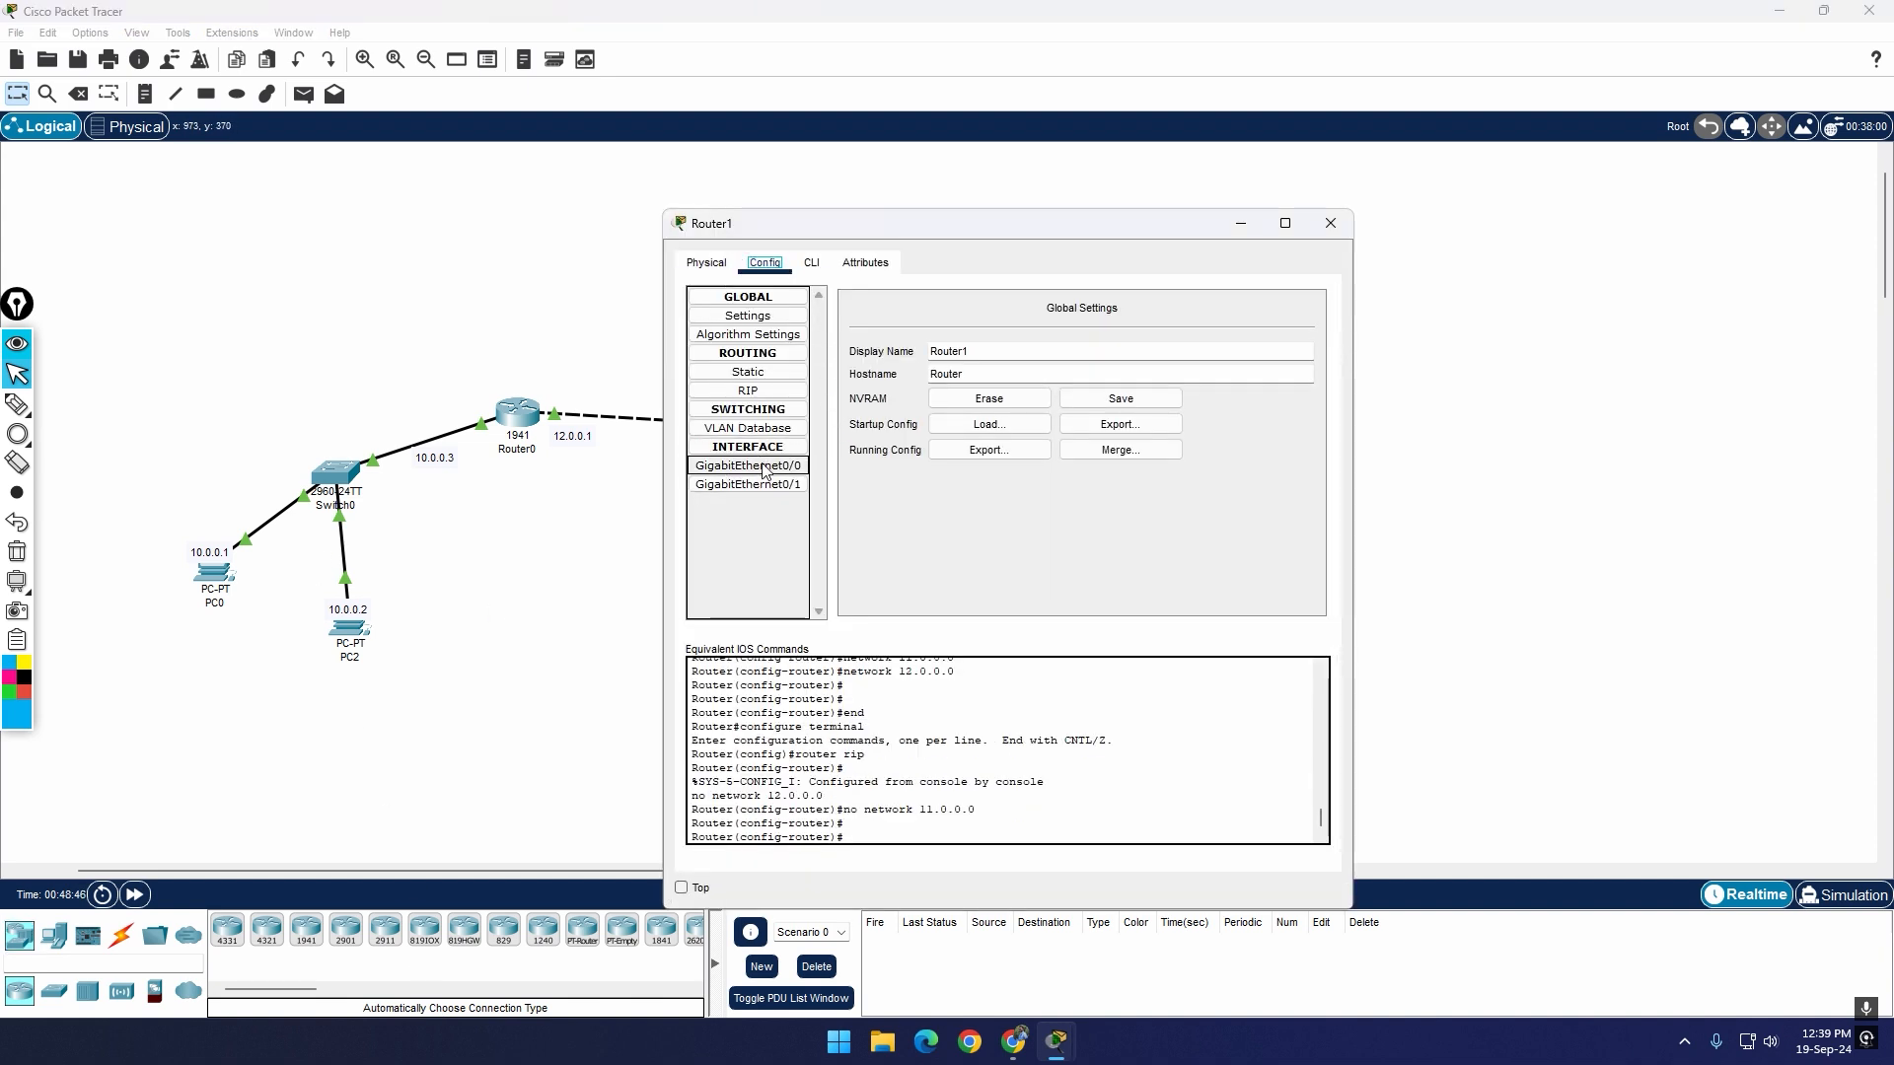
pyautogui.click(1330, 223)
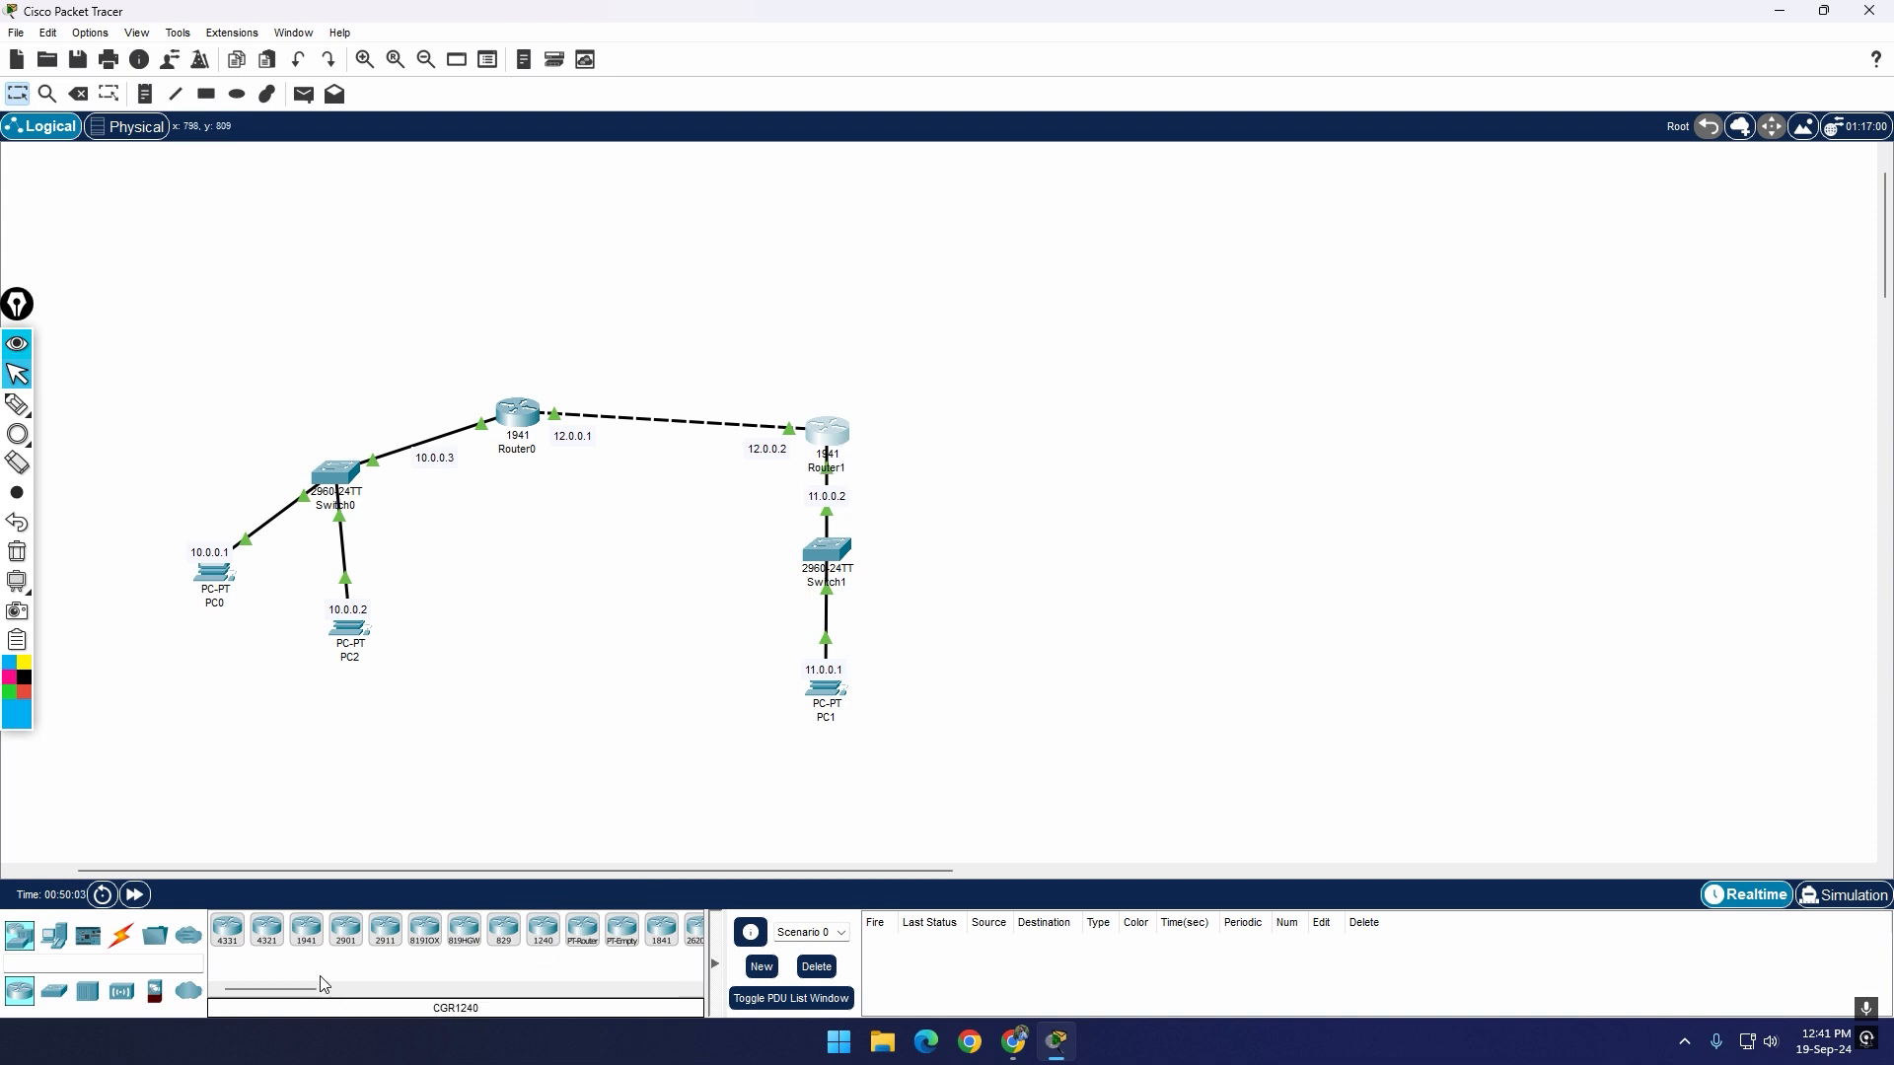
# Step: Add a 1941 router to the right of Router1 and a PC below and to the right of the new router
pyautogui.moveTo(307, 929); pyautogui.dragTo(997, 607)
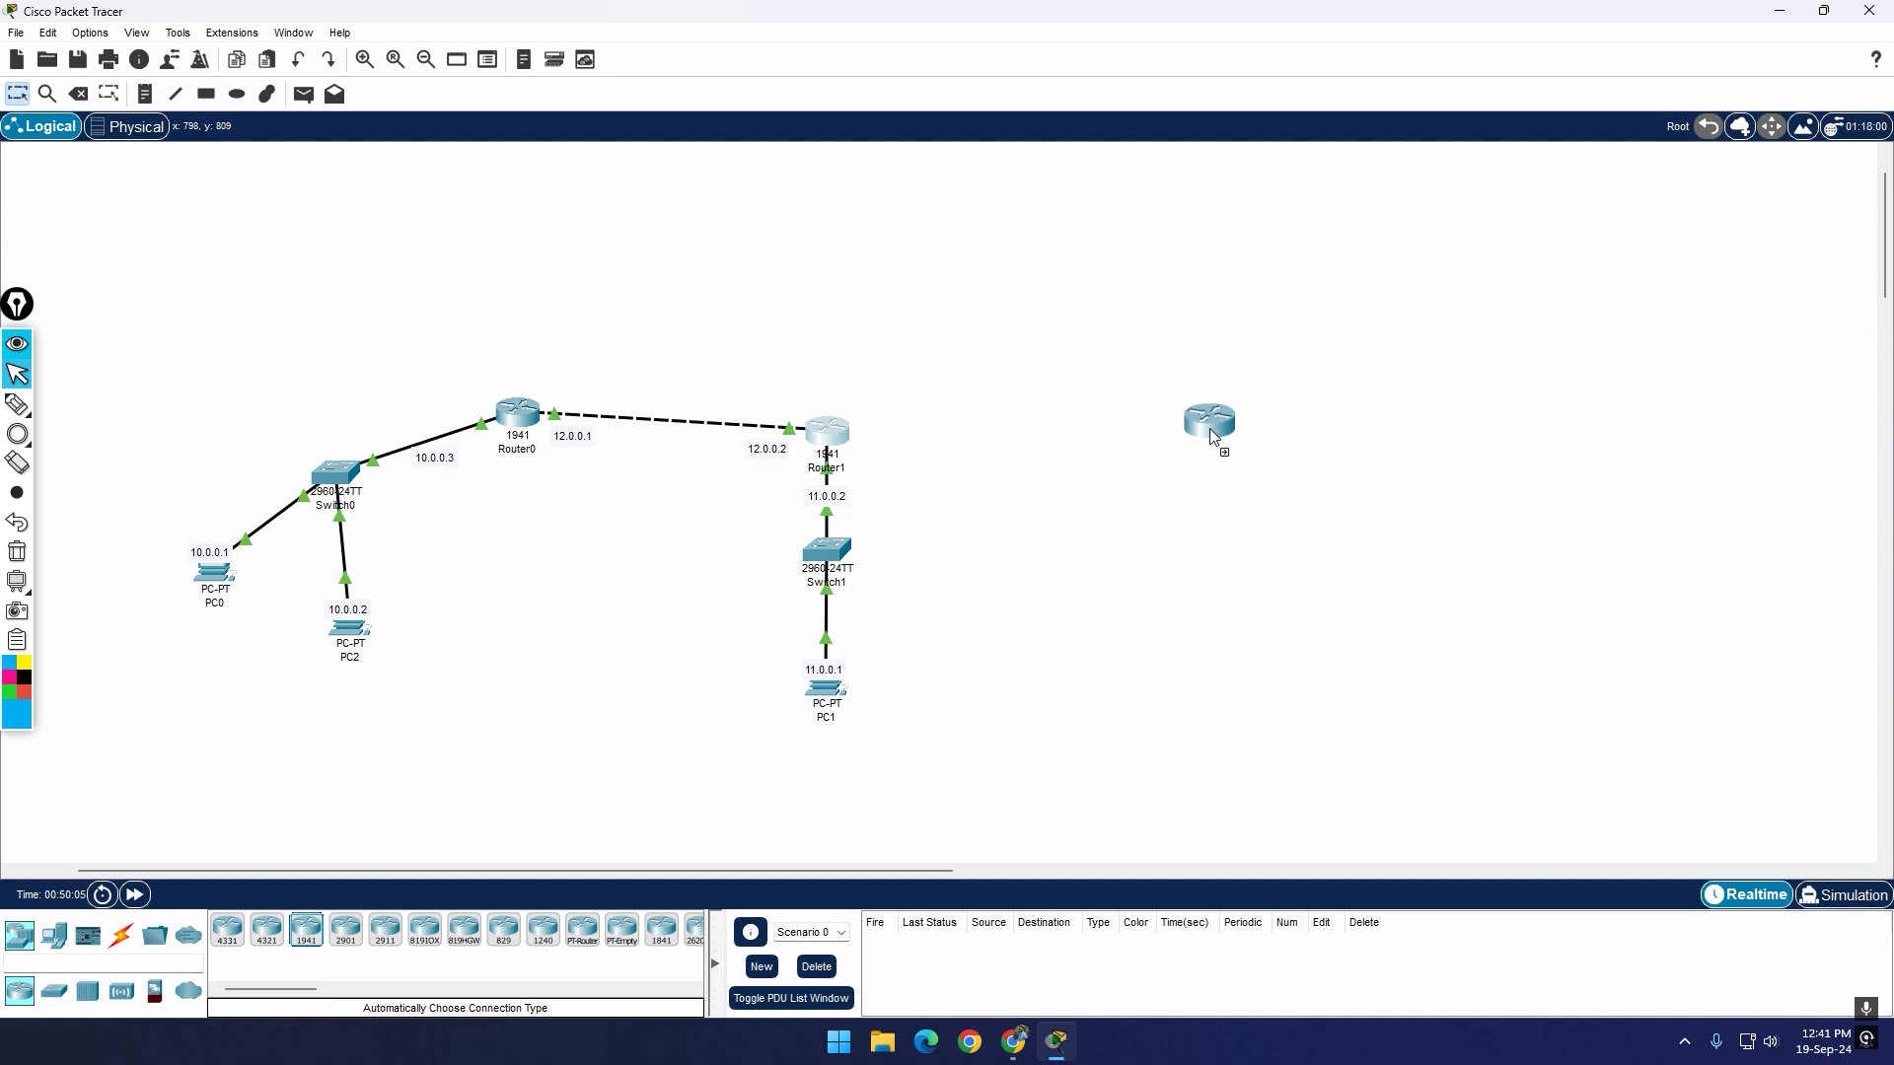
pyautogui.click(1248, 438)
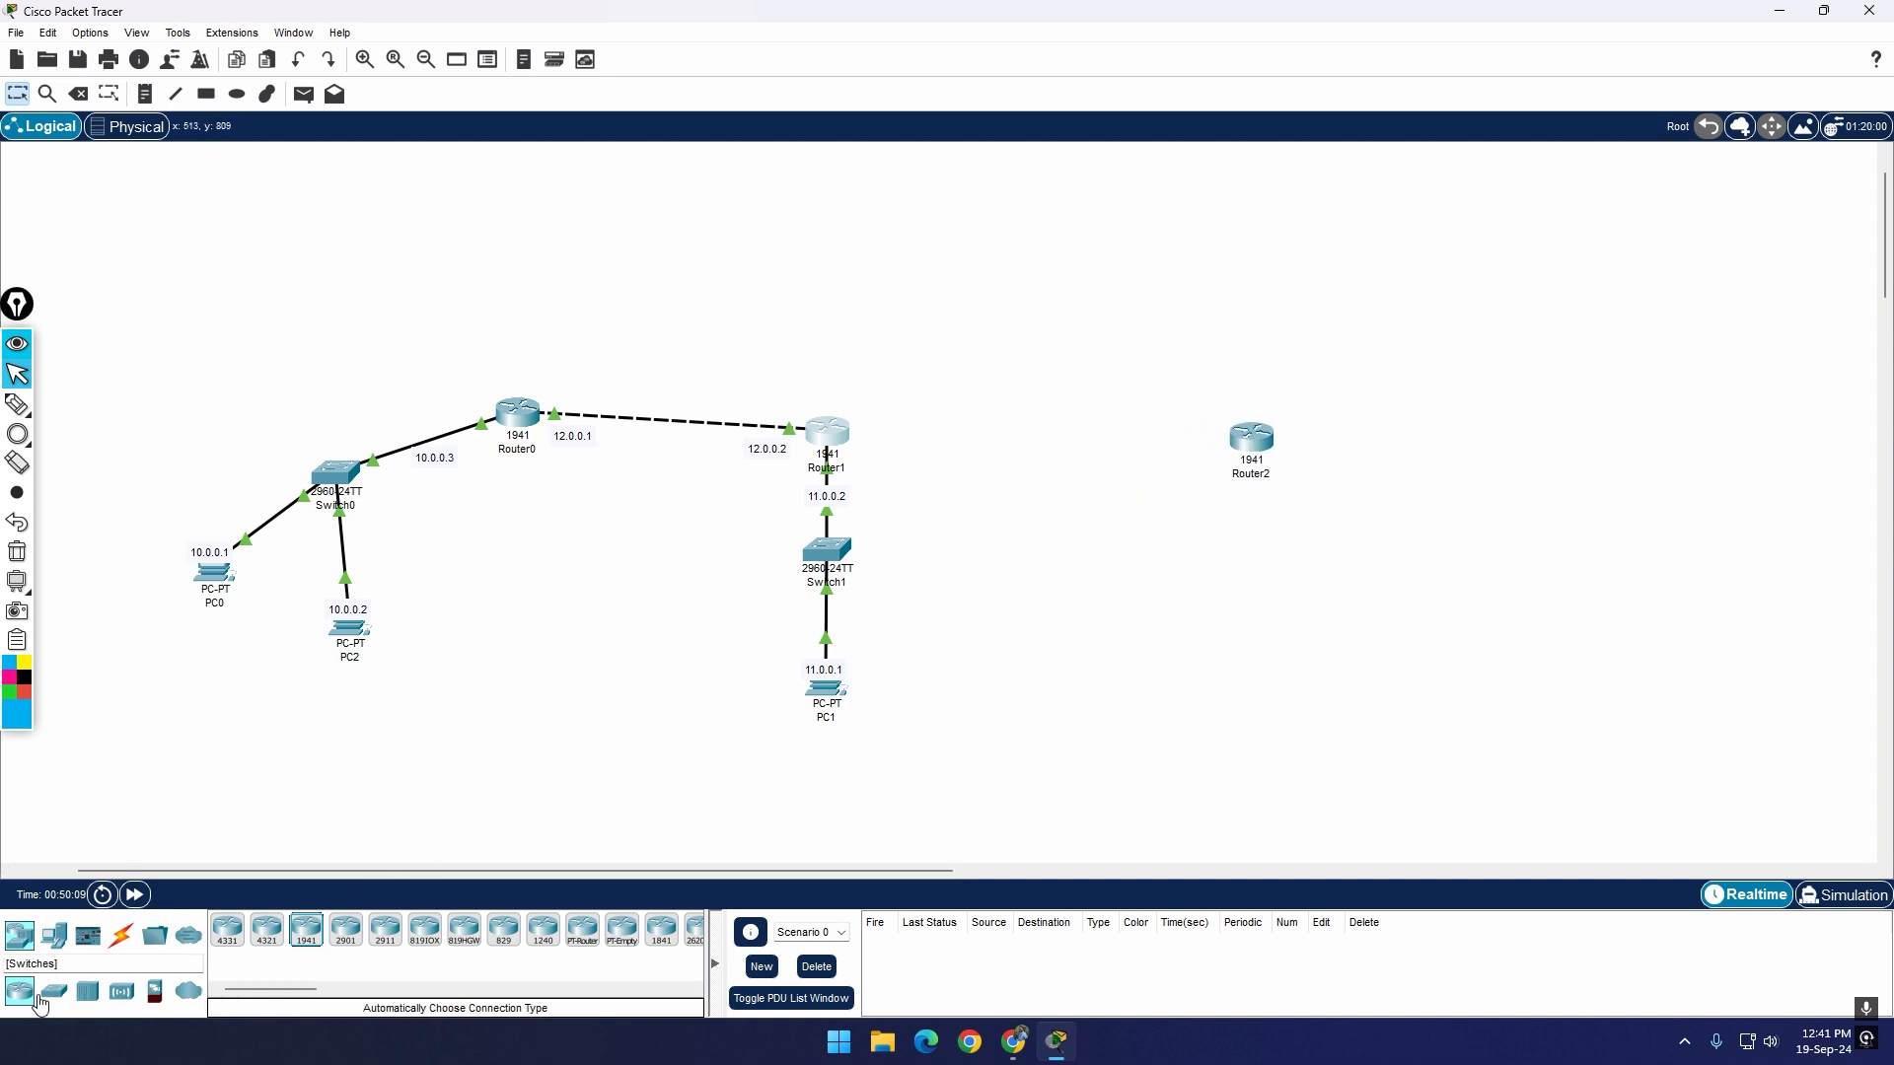
pyautogui.click(54, 935)
pyautogui.click(227, 929)
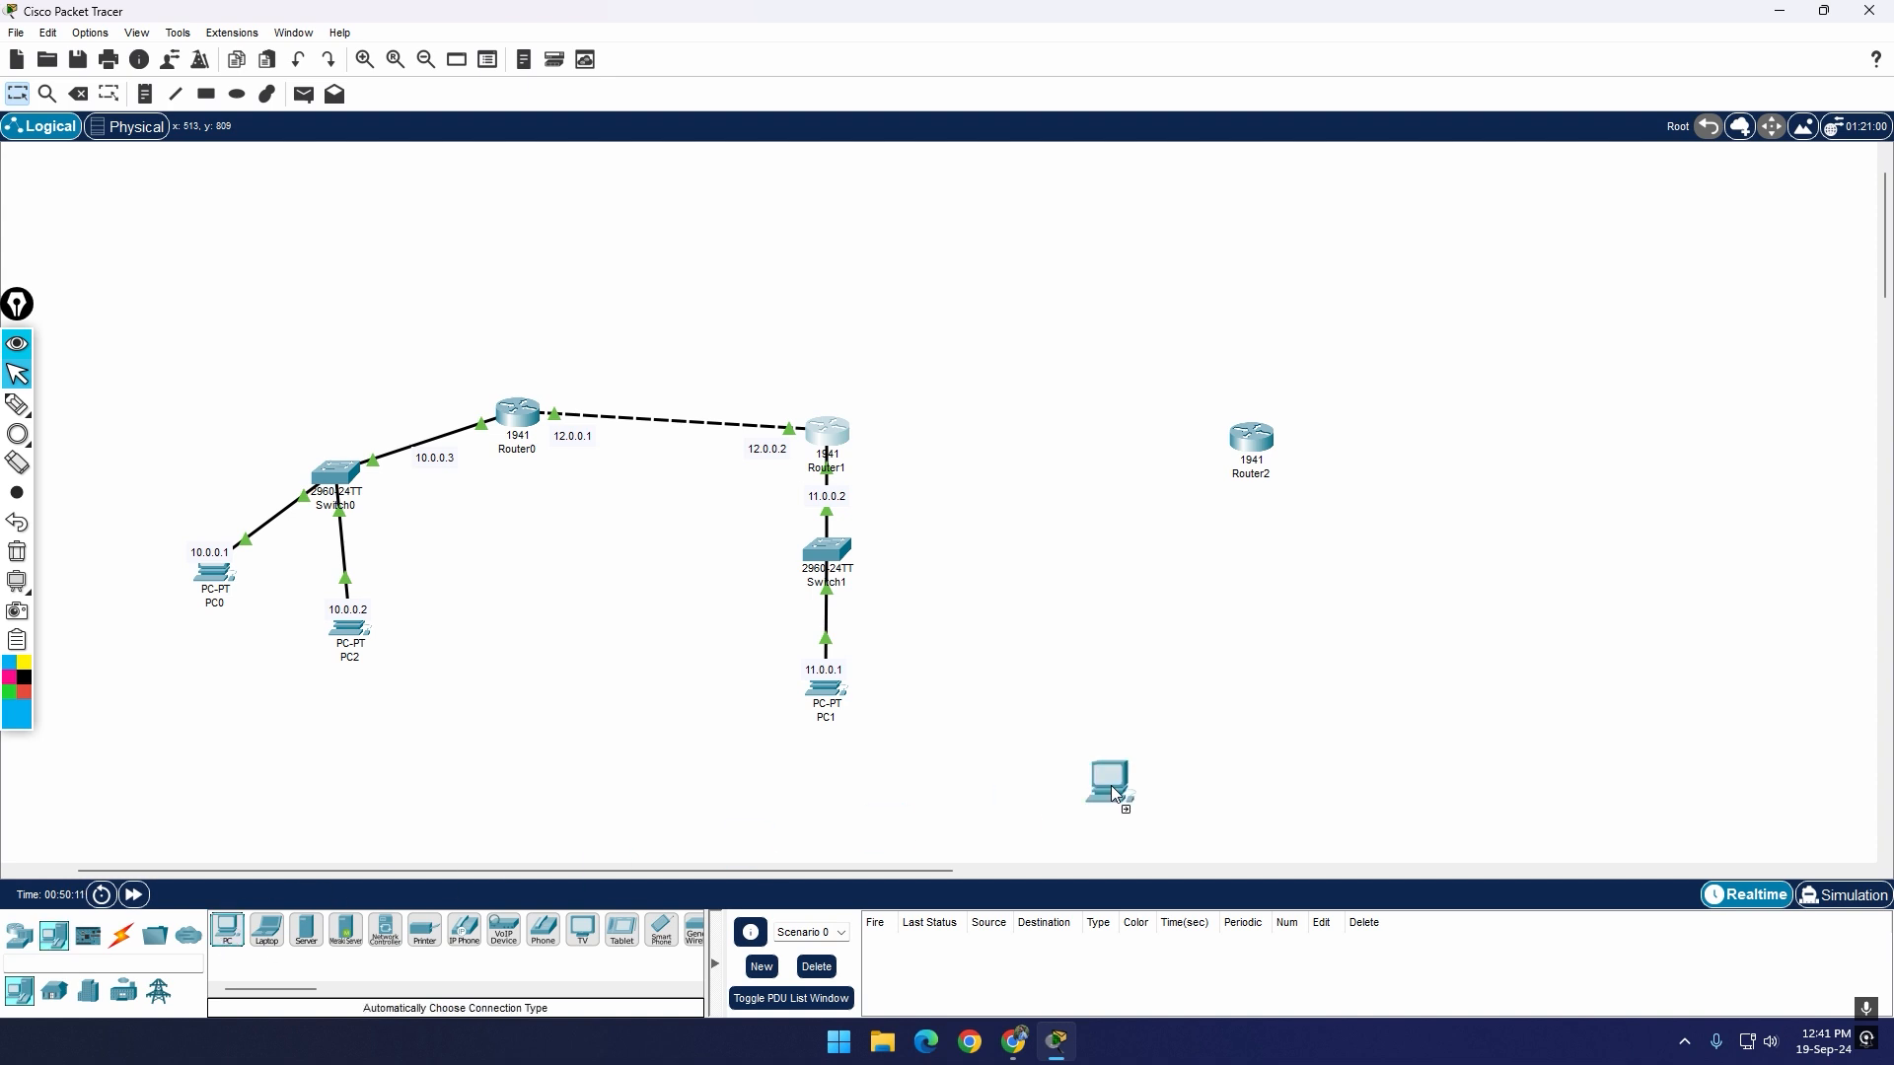
pyautogui.click(1472, 675)
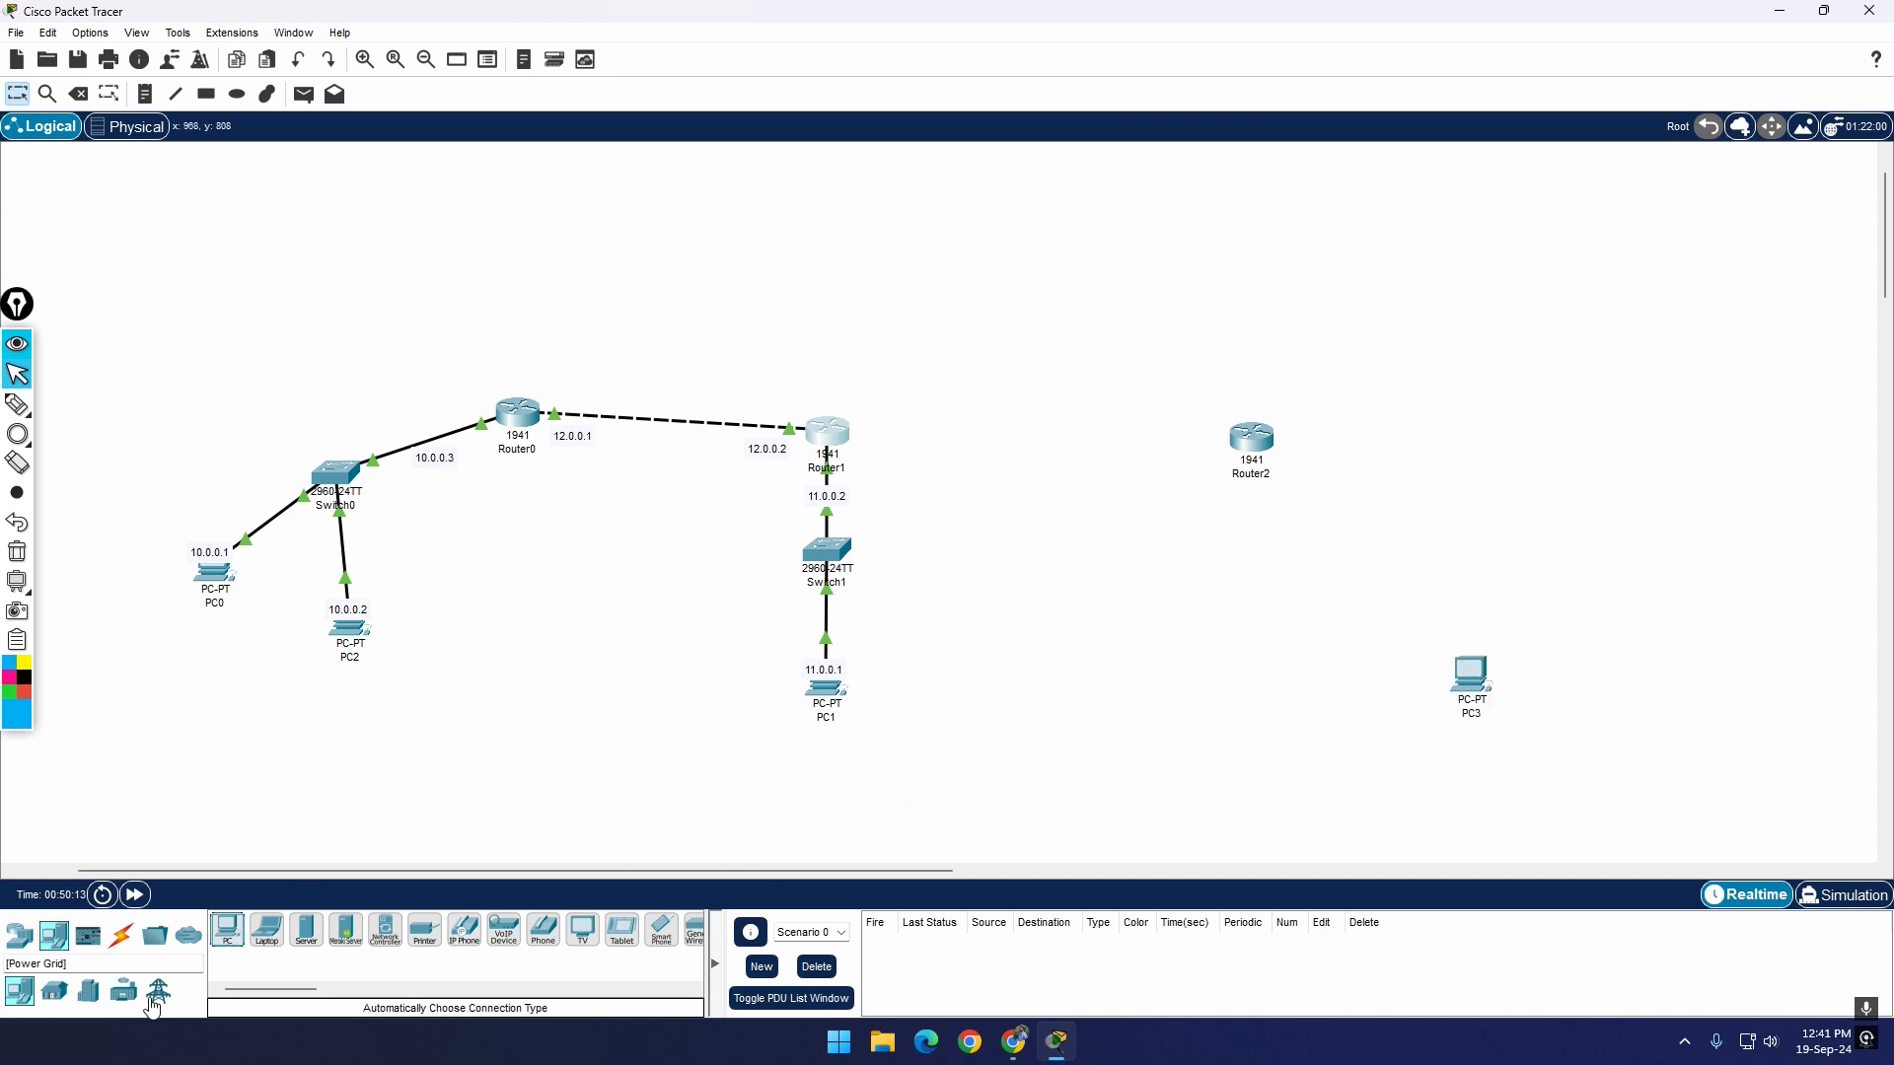
# Step: Add a 2960 switch between Router2 and PC3 and nudge it slightly left into line
pyautogui.click(20, 934)
pyautogui.click(55, 990)
pyautogui.click(227, 930)
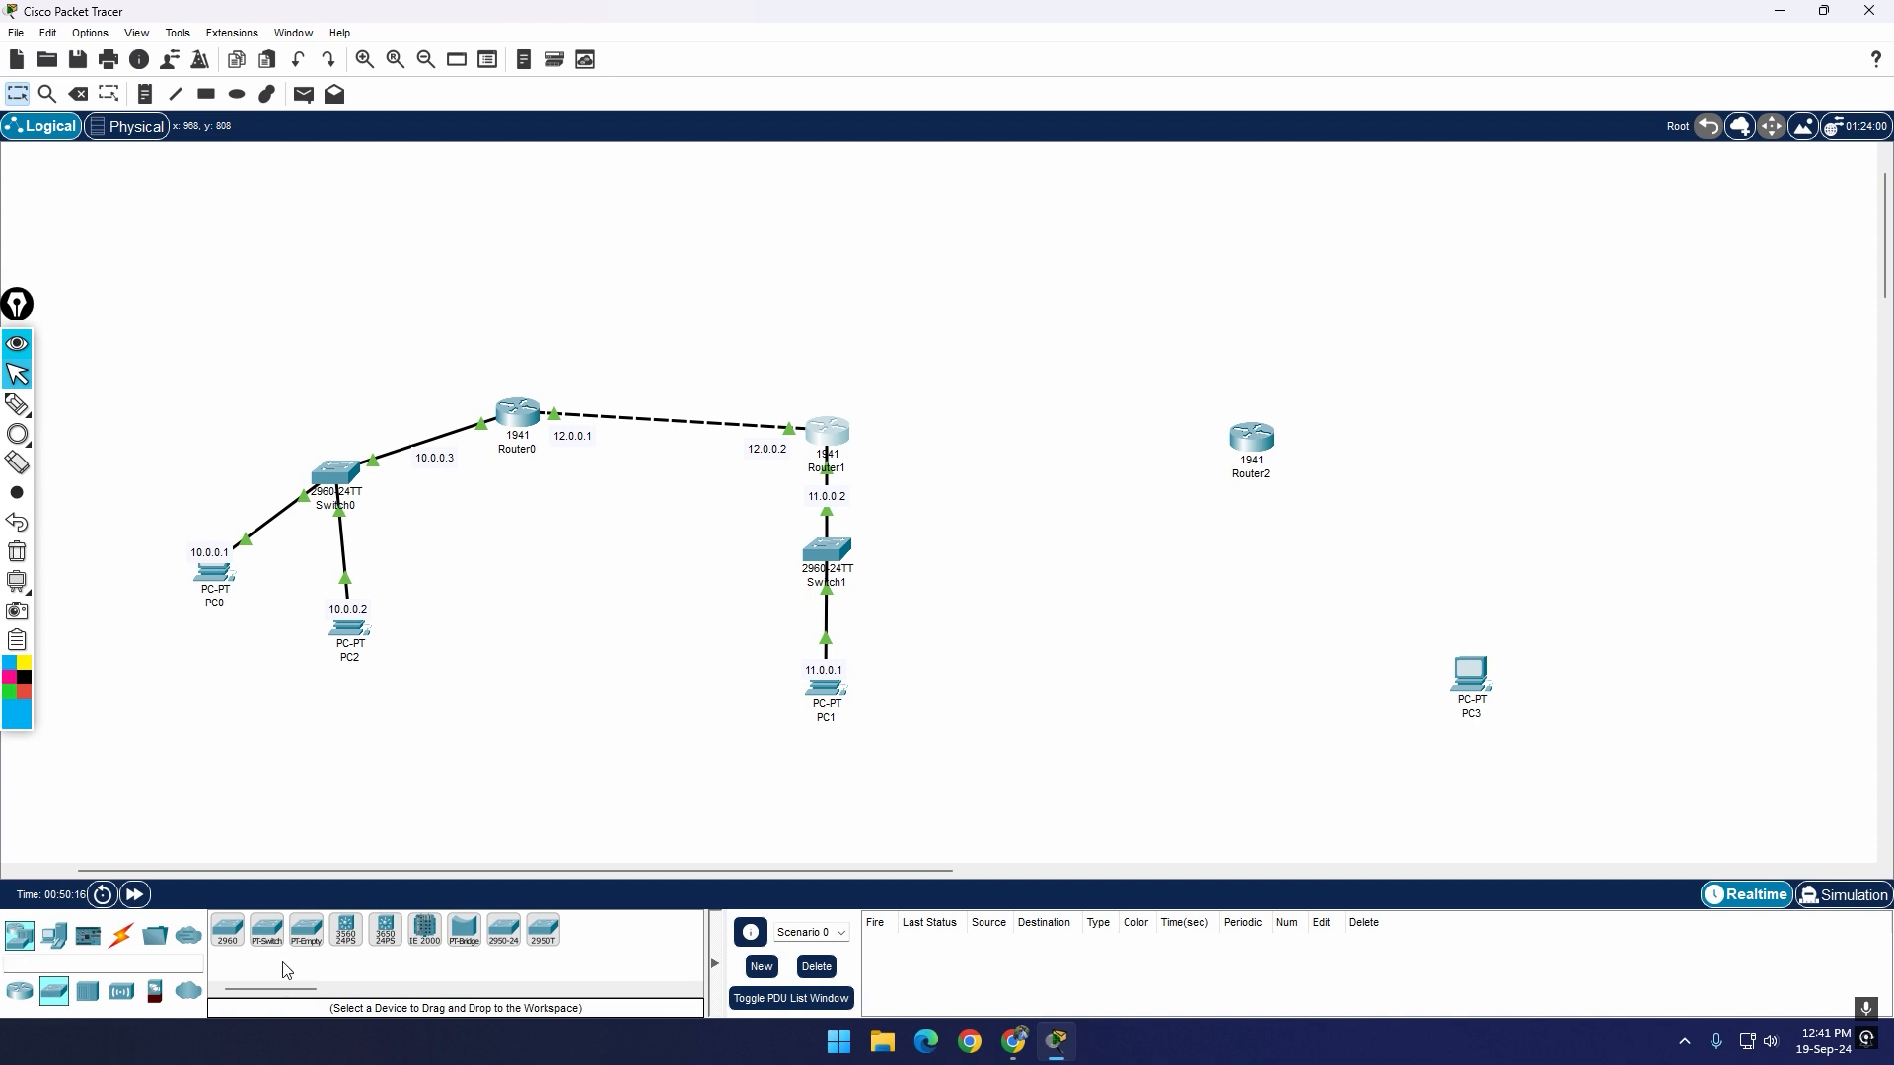
pyautogui.click(1401, 576)
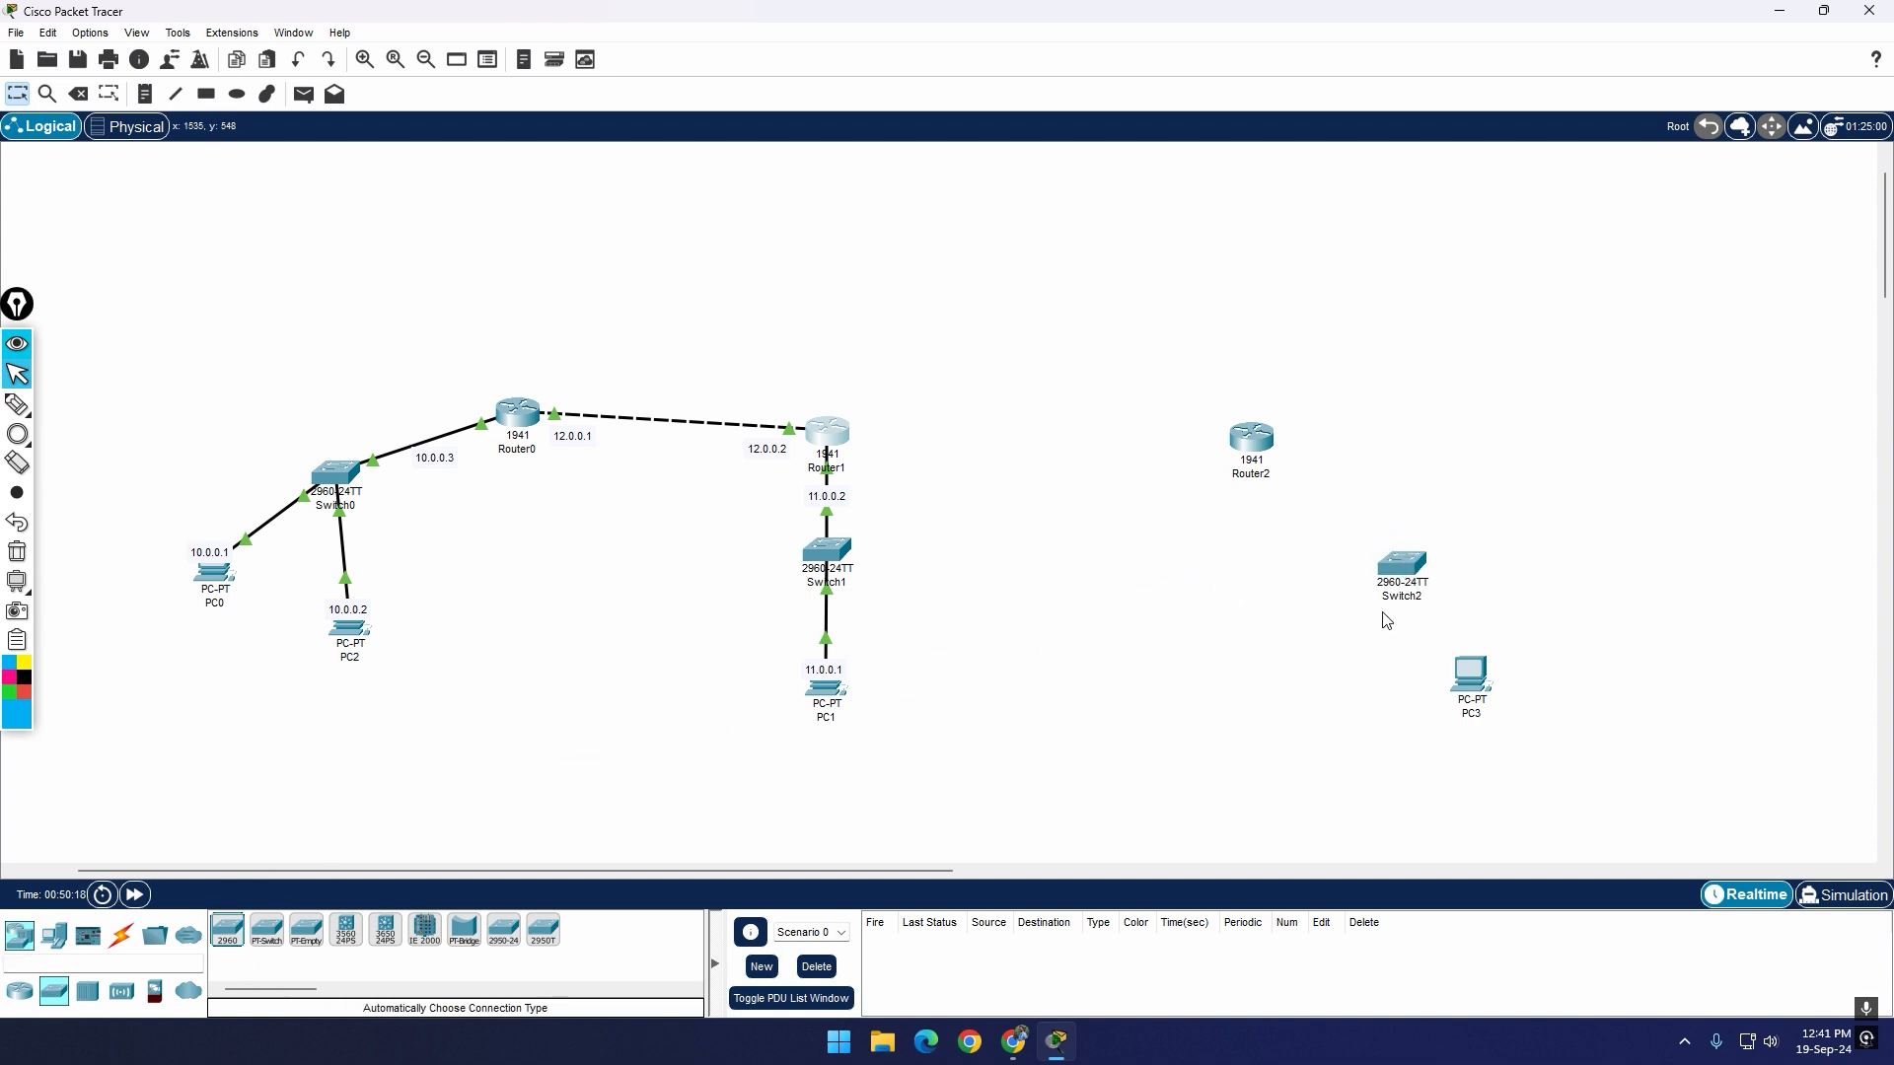
pyautogui.moveTo(1400, 592); pyautogui.dragTo(1374, 584)
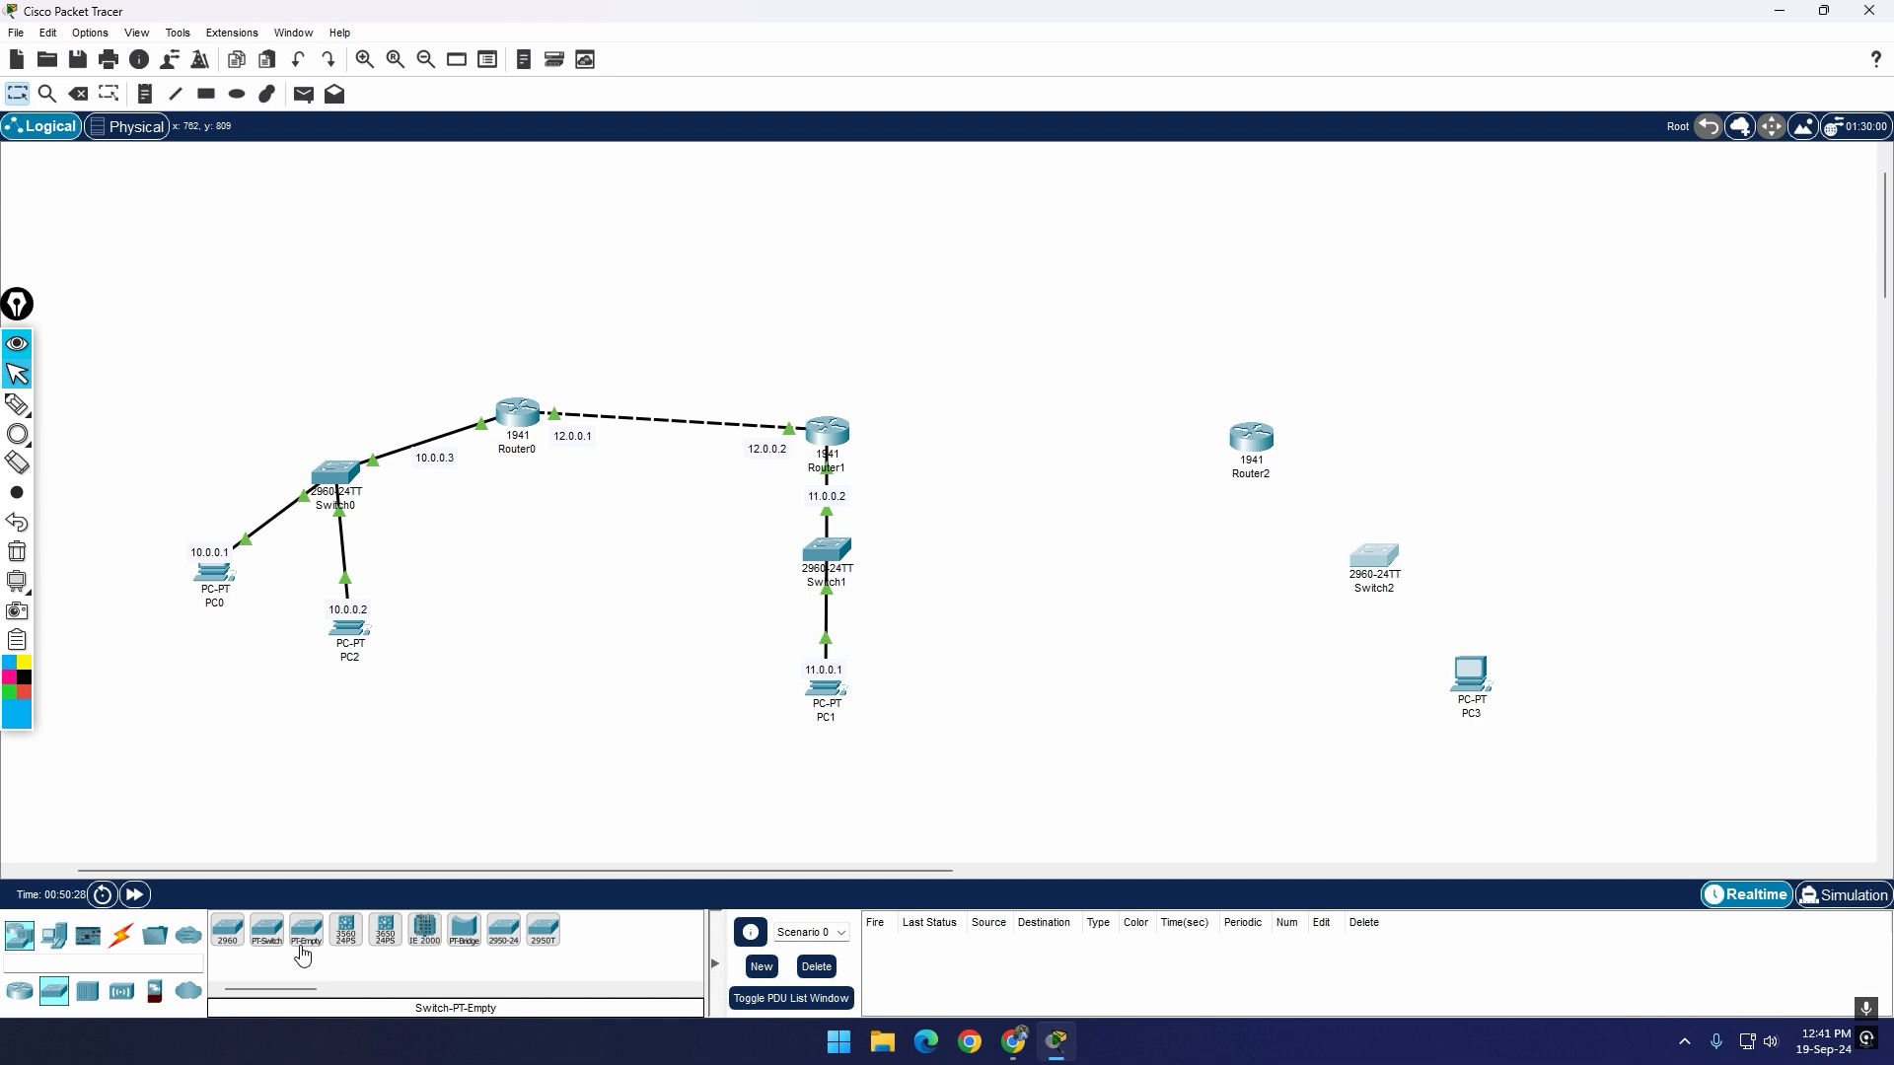
# Step: Cable Router2 to Switch2 and Switch2 to PC3 using automatically chosen connections
pyautogui.click(121, 935)
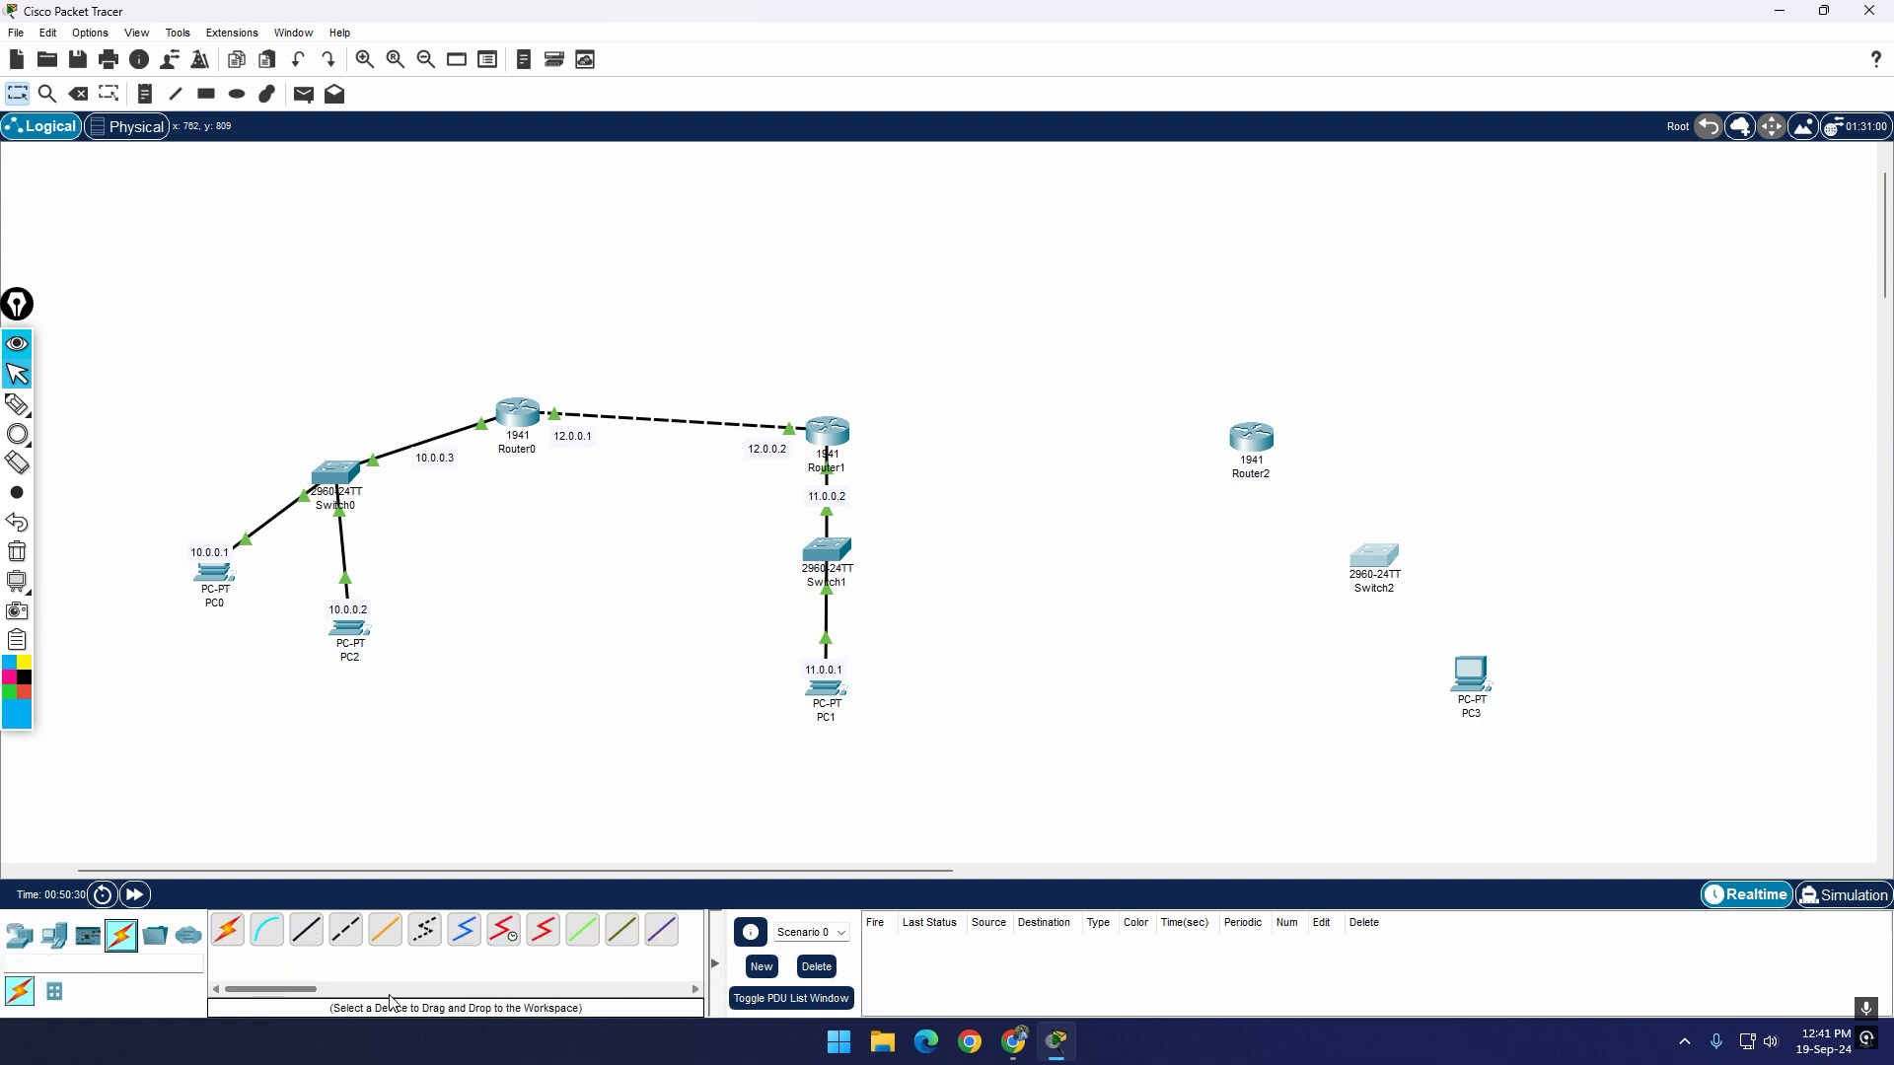
pyautogui.click(227, 930)
pyautogui.click(1251, 441)
pyautogui.click(1374, 556)
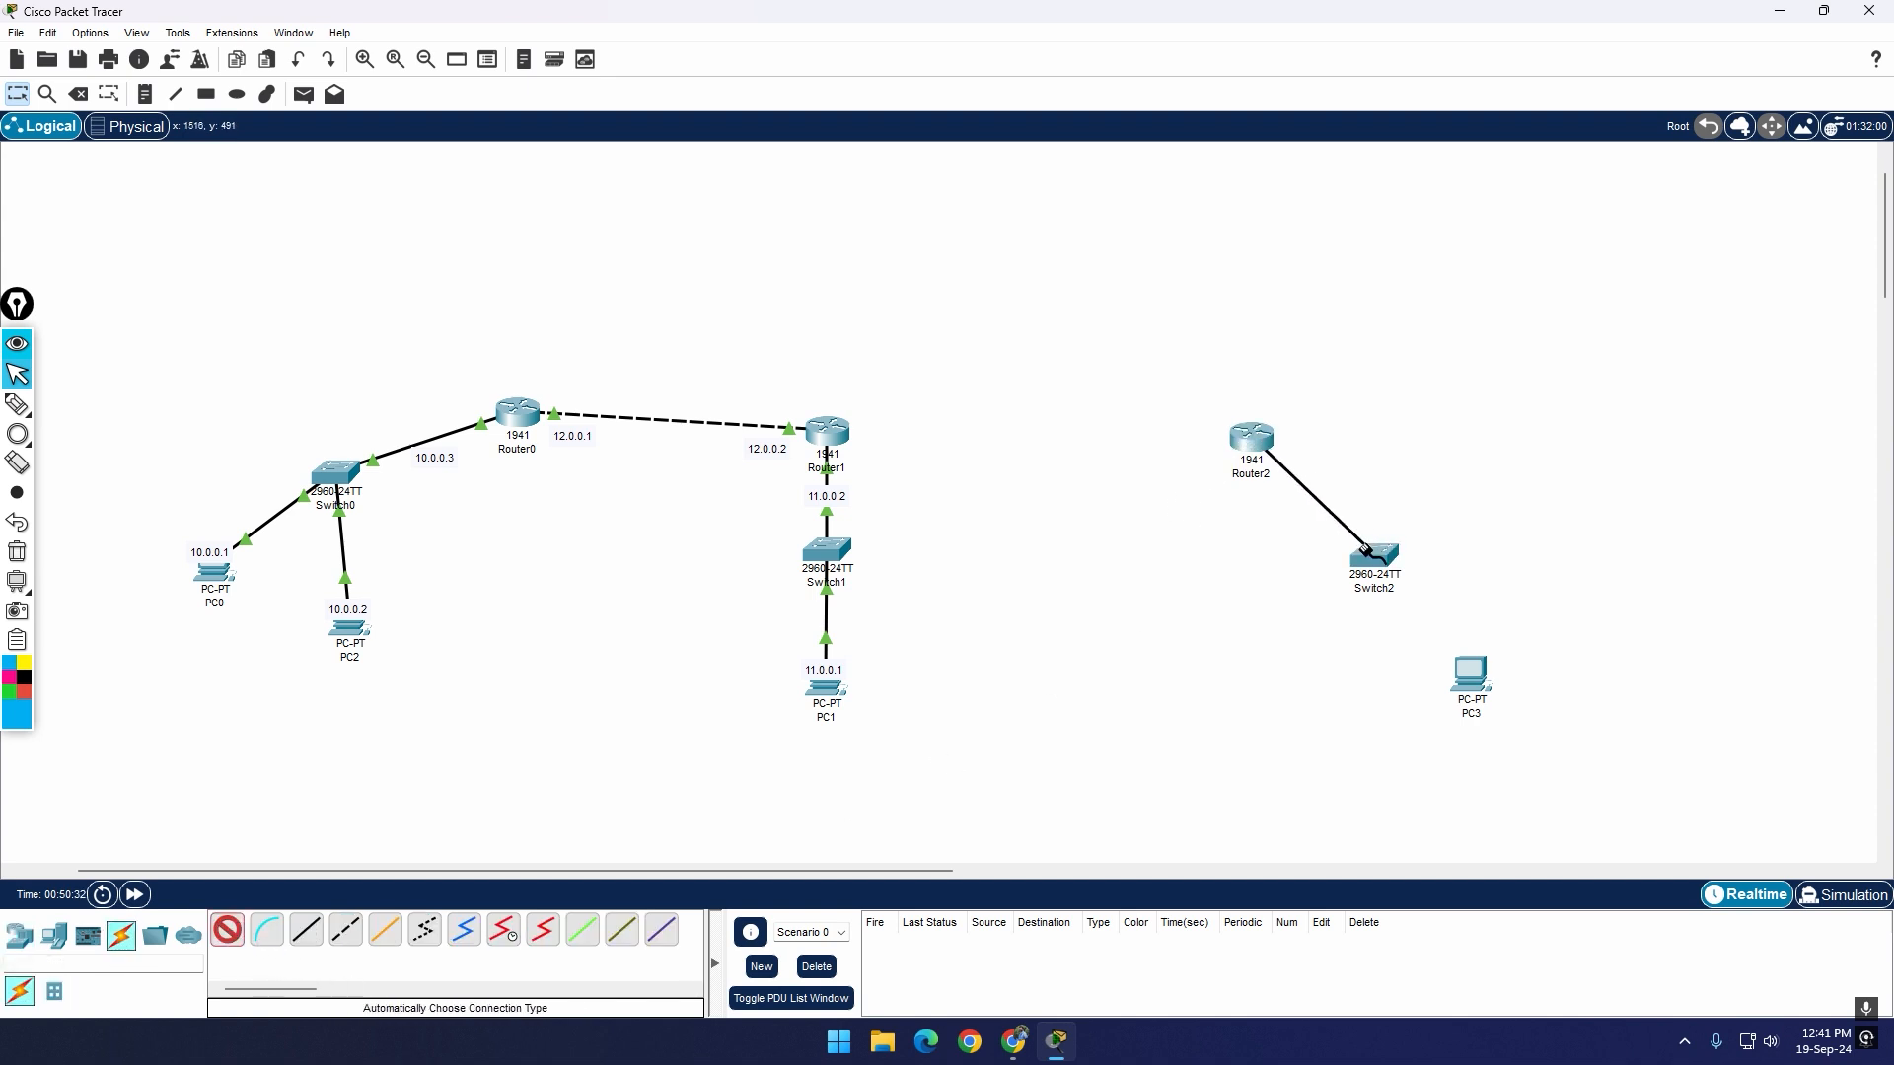
pyautogui.click(227, 929)
pyautogui.click(1373, 565)
pyautogui.click(1467, 673)
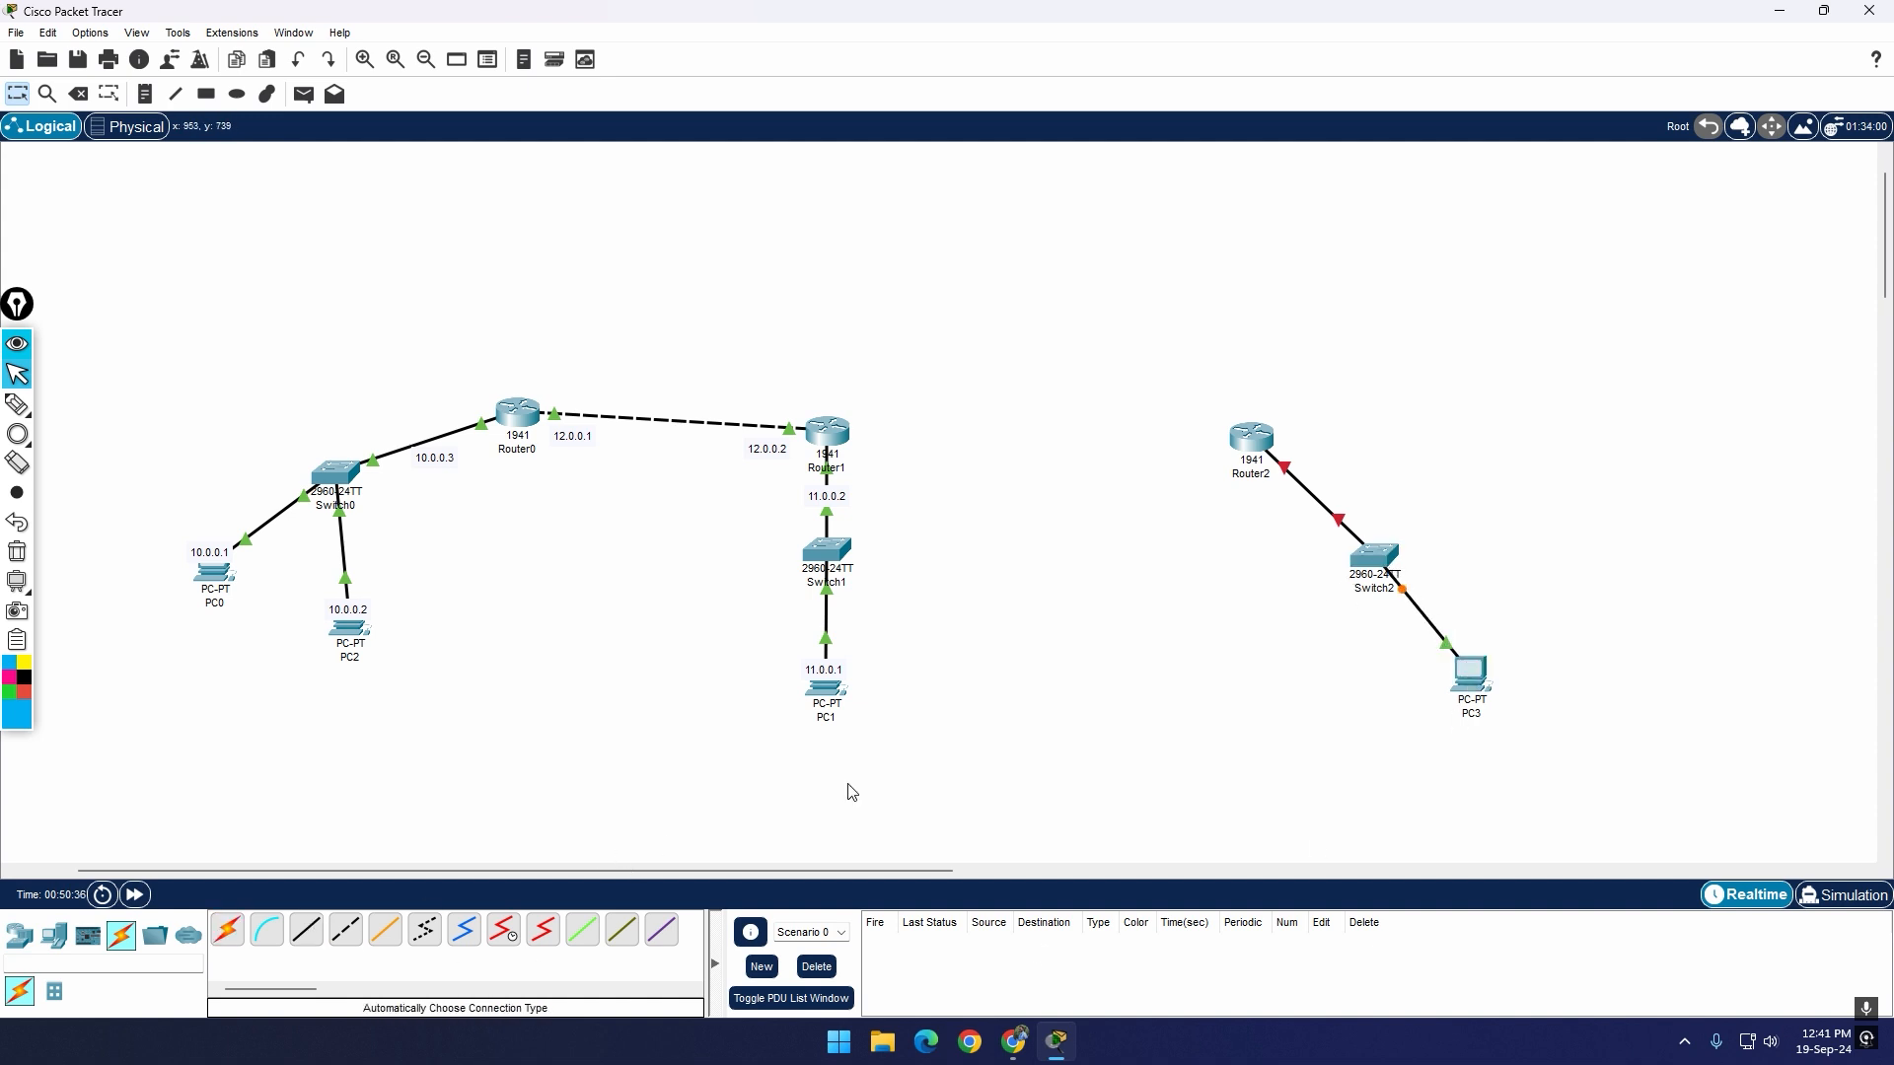
# Step: Give PC3 the static IPv4 address 13.0.0.1 with subnet mask 255.0.0.0 and close its window
pyautogui.click(1477, 694)
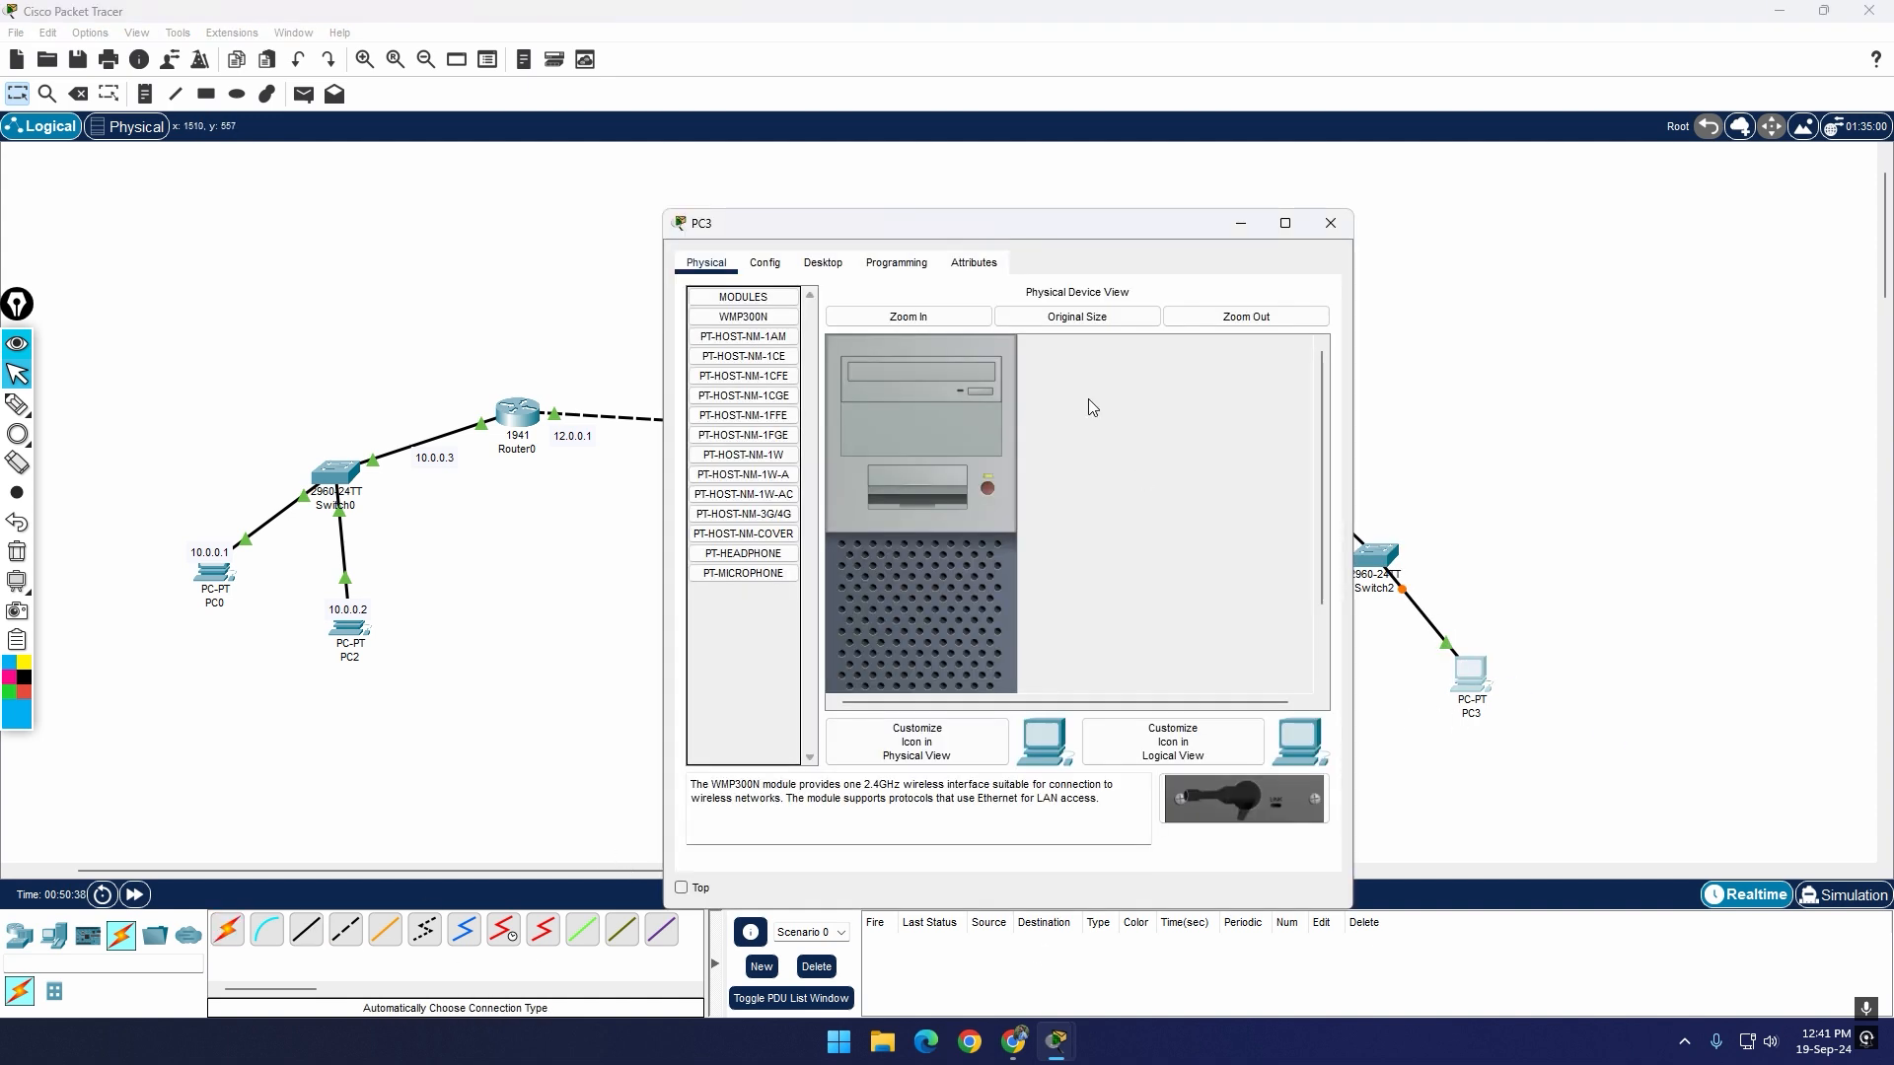
pyautogui.moveTo(1061, 242); pyautogui.dragTo(778, 516)
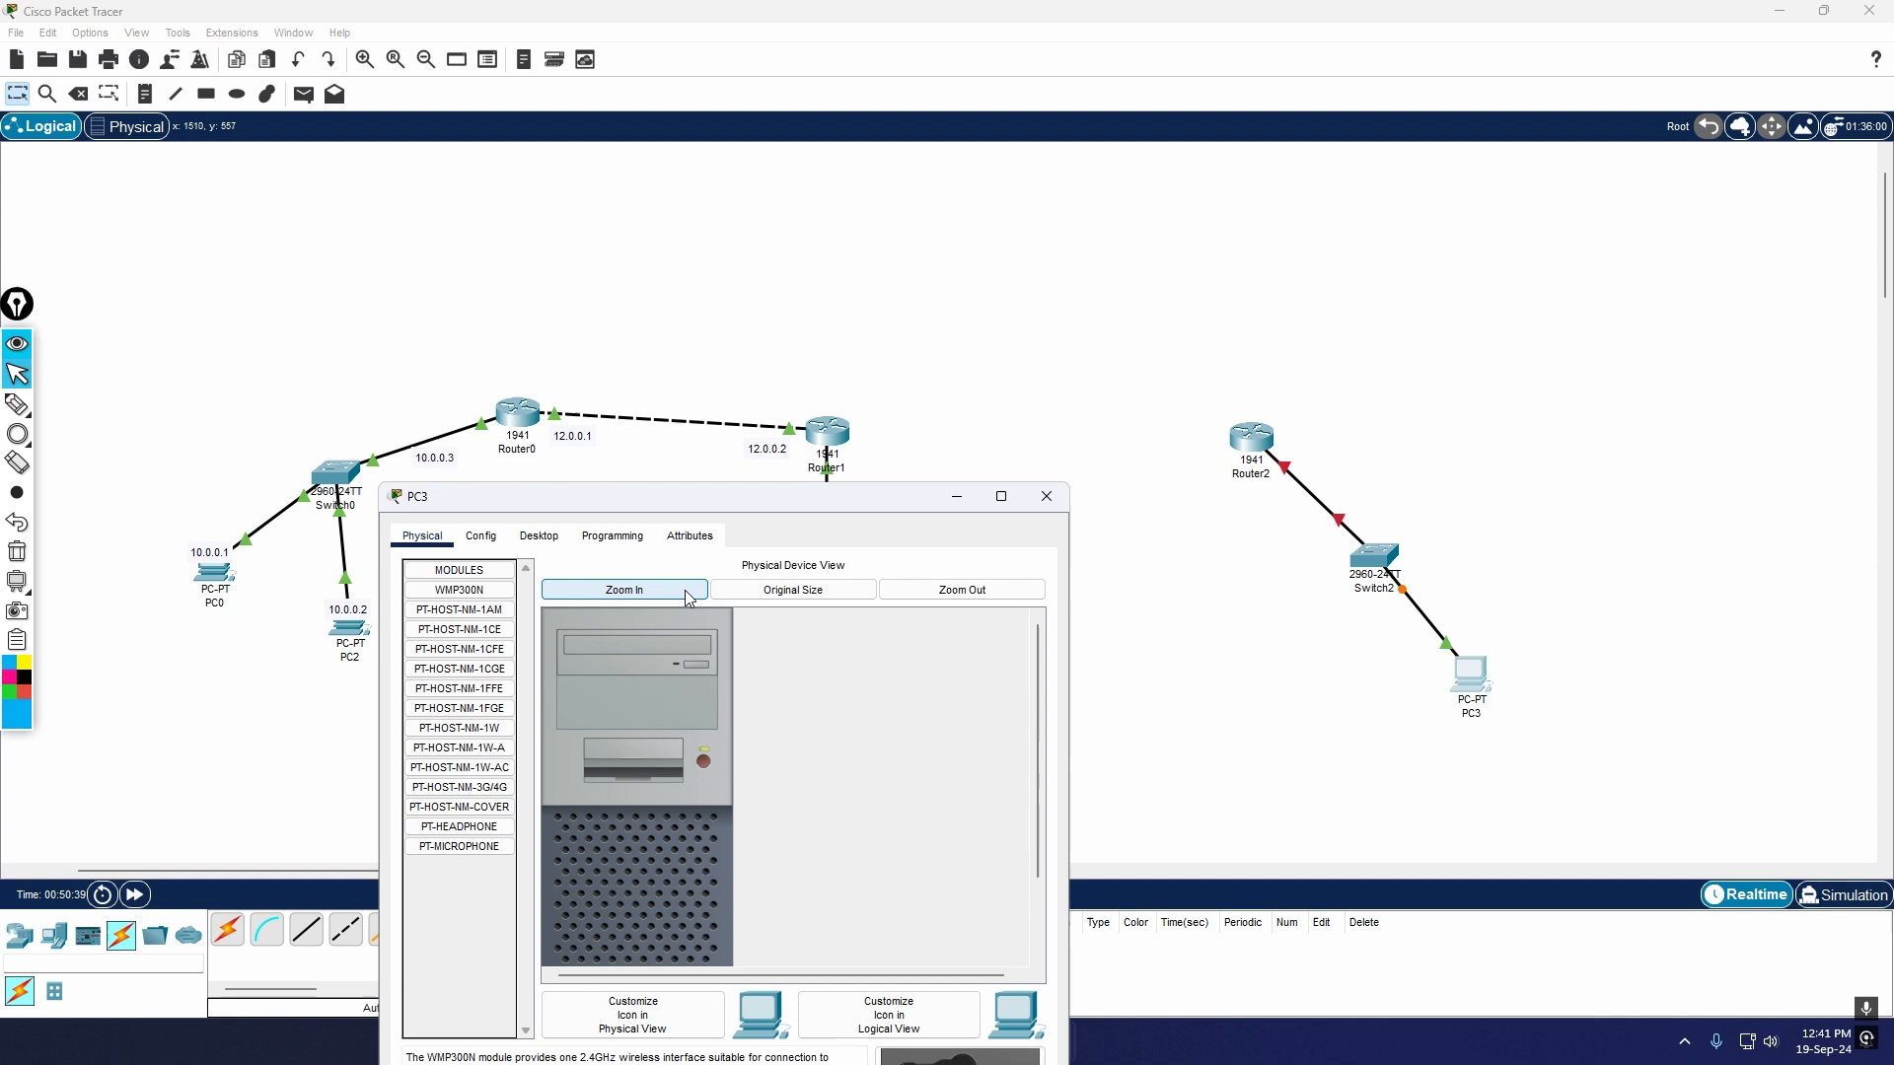
pyautogui.click(537, 538)
pyautogui.click(511, 642)
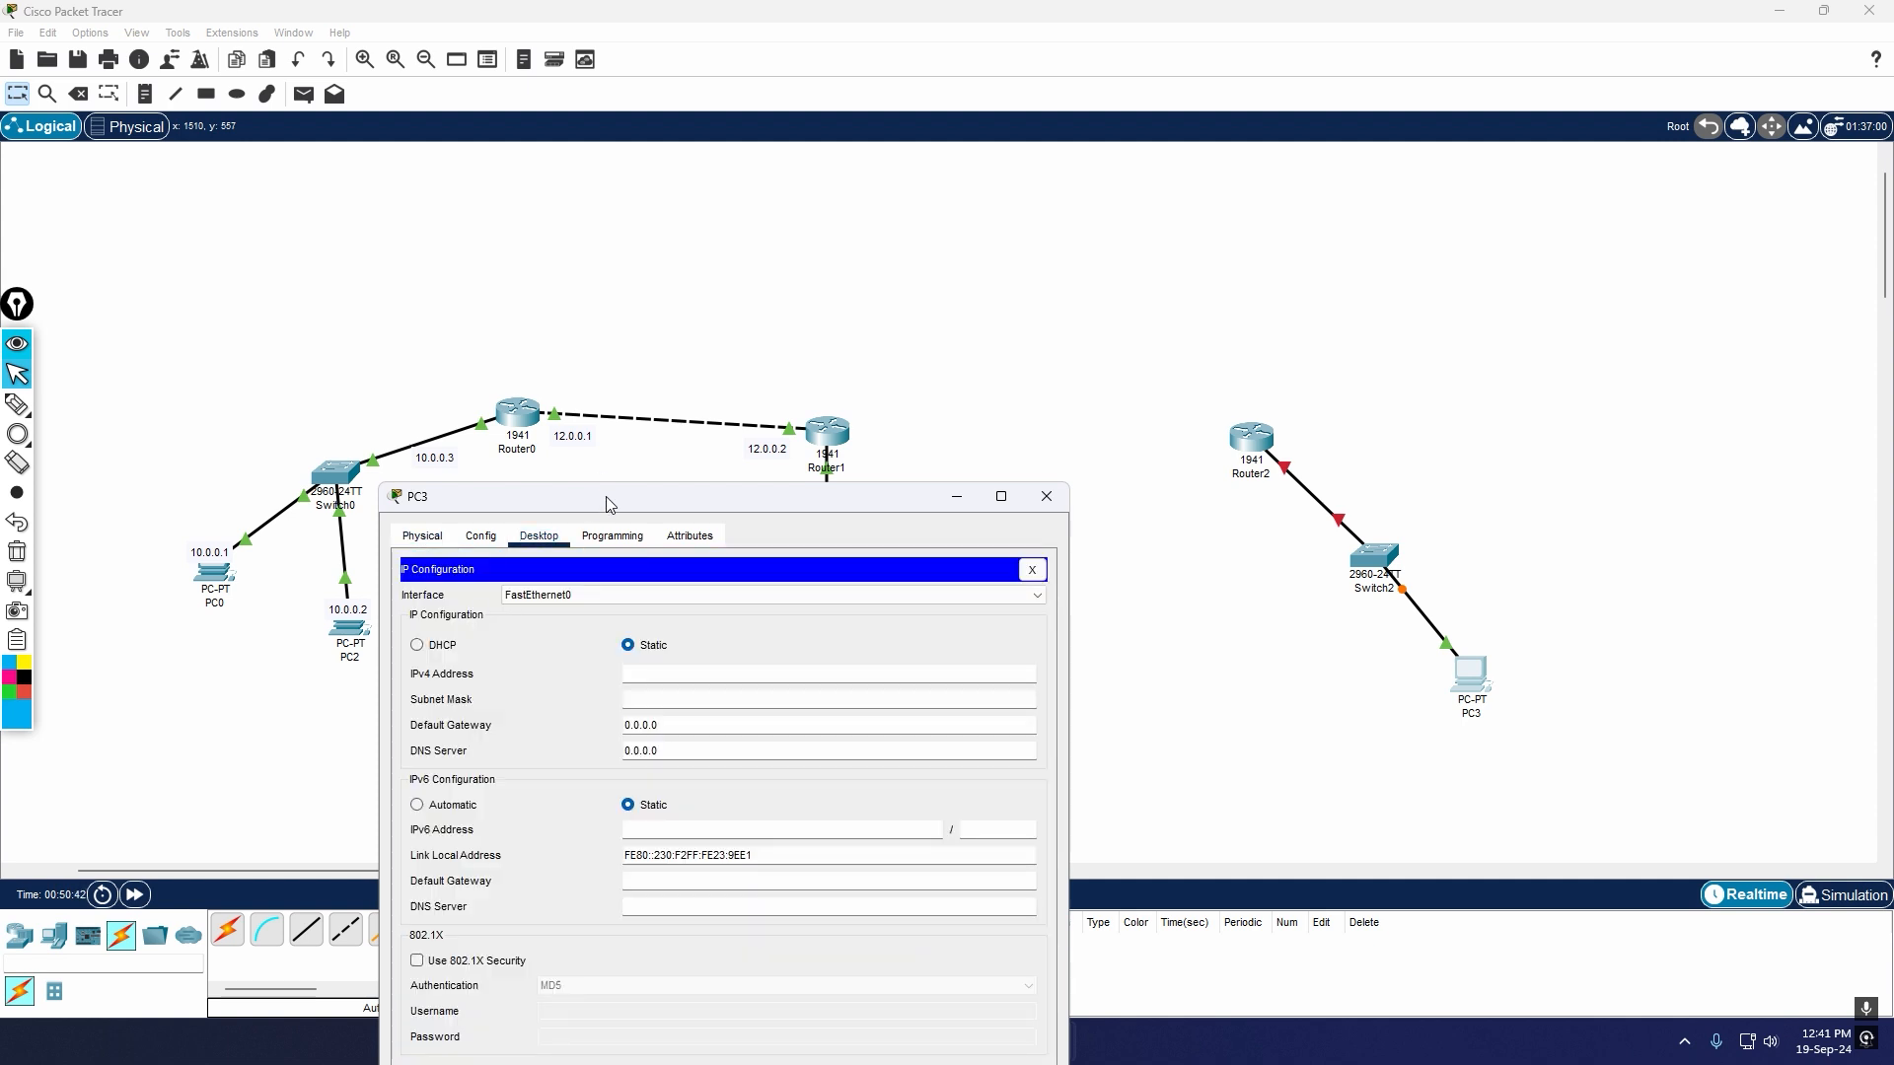
pyautogui.moveTo(748, 444); pyautogui.dragTo(1483, 706)
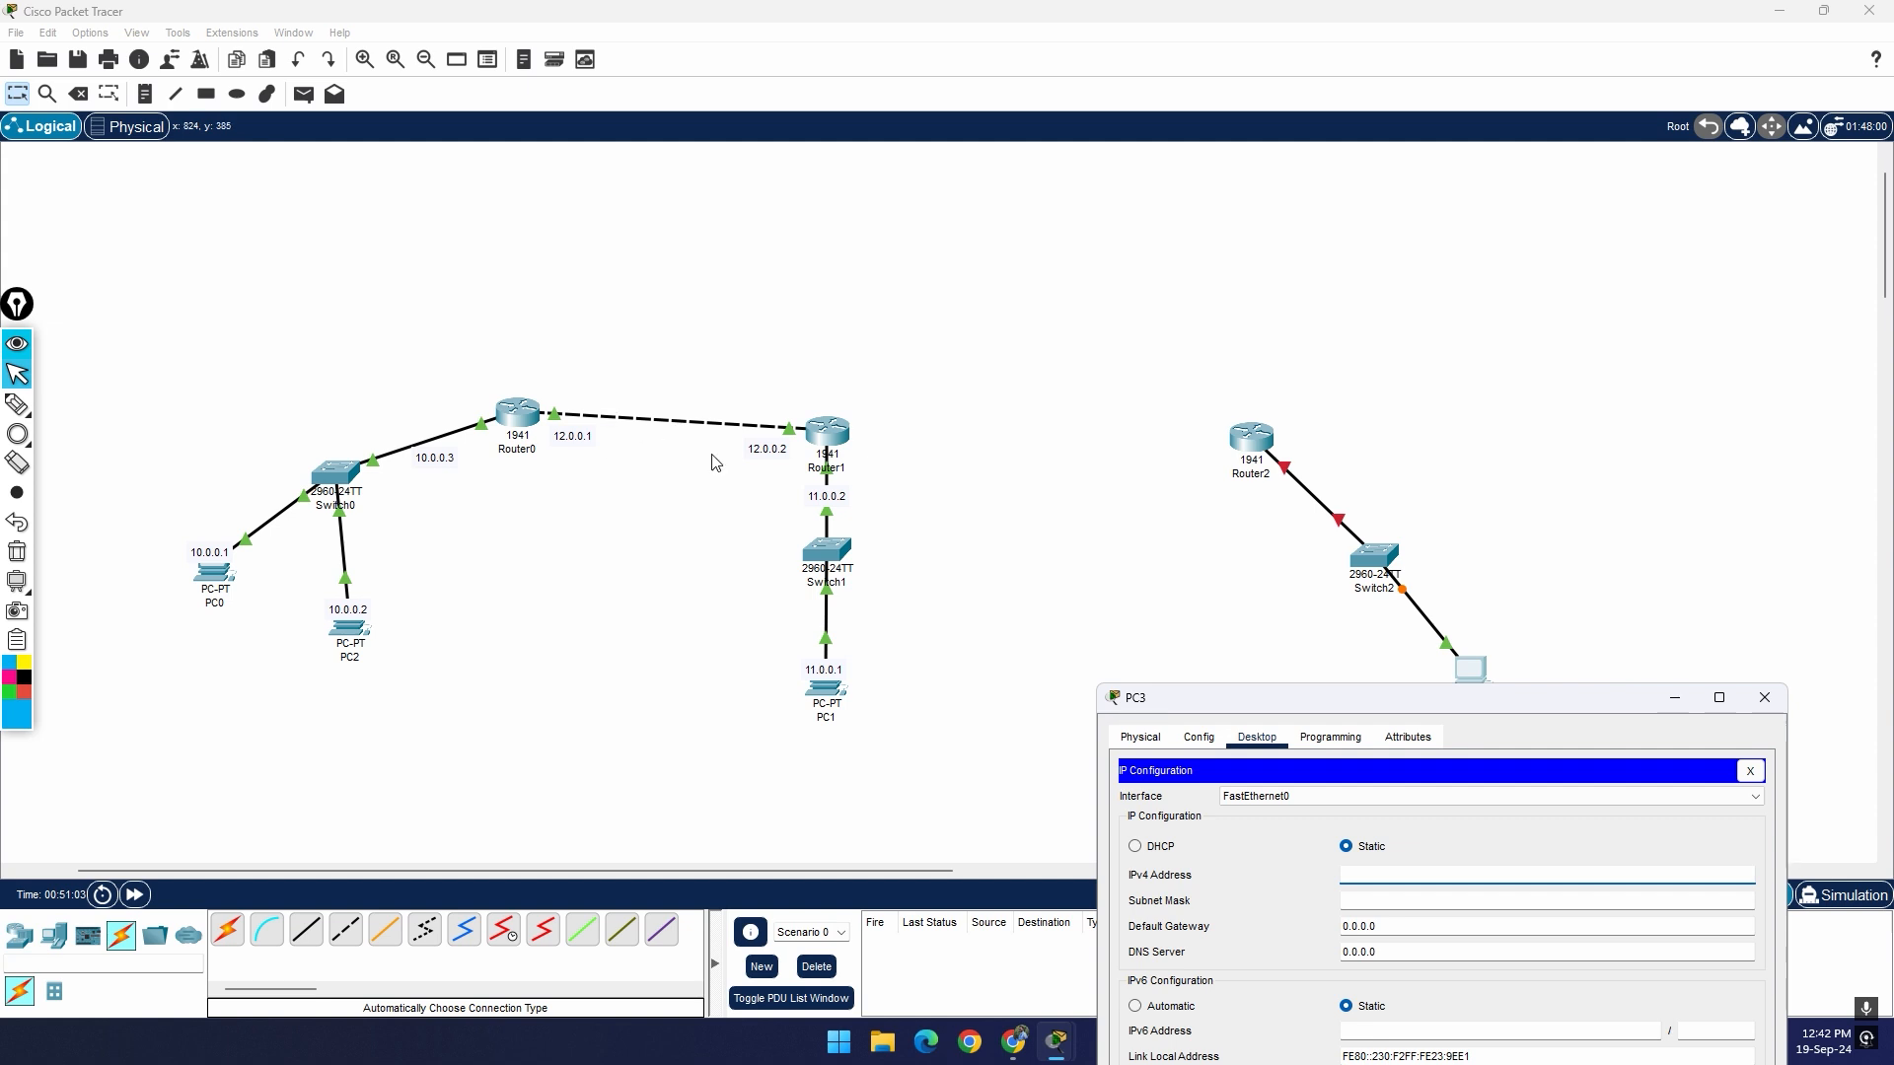
pyautogui.moveTo(1322, 700); pyautogui.dragTo(634, 715)
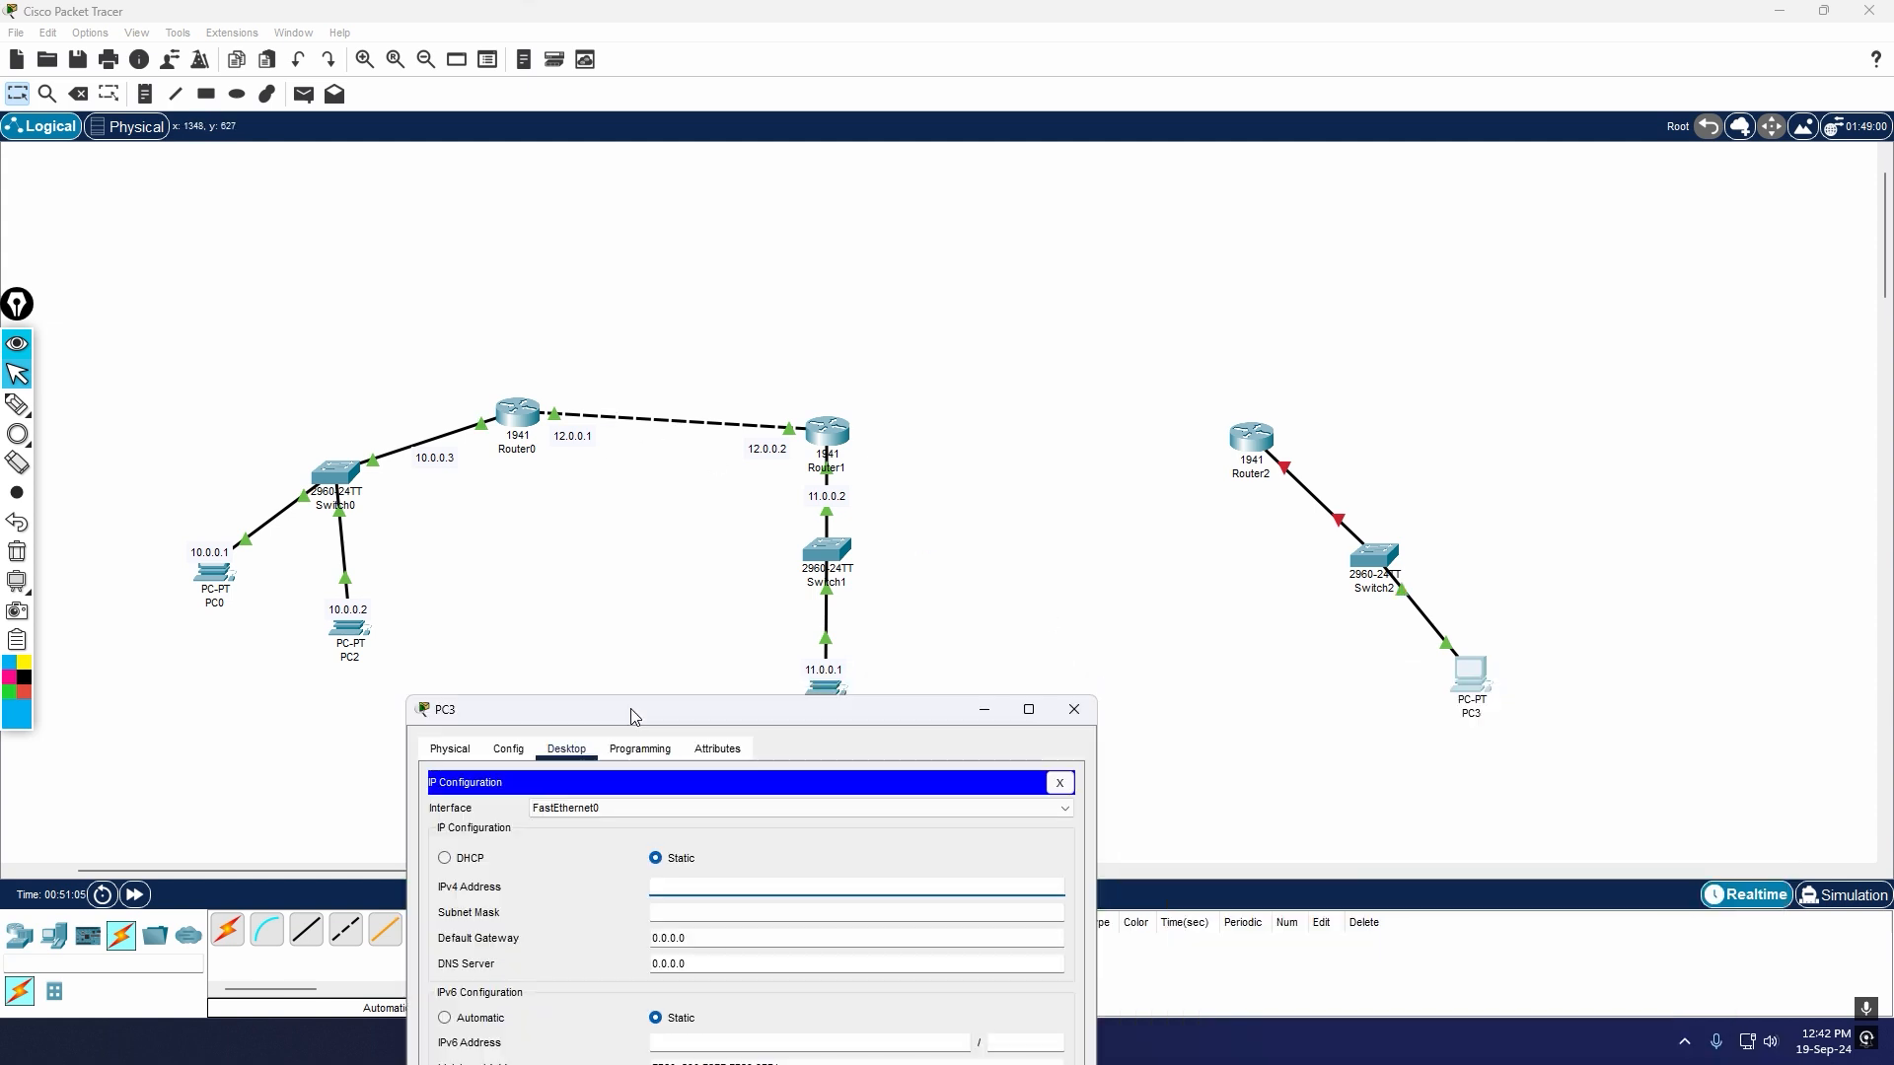
pyautogui.moveTo(1885, 247); pyautogui.dragTo(1885, 276)
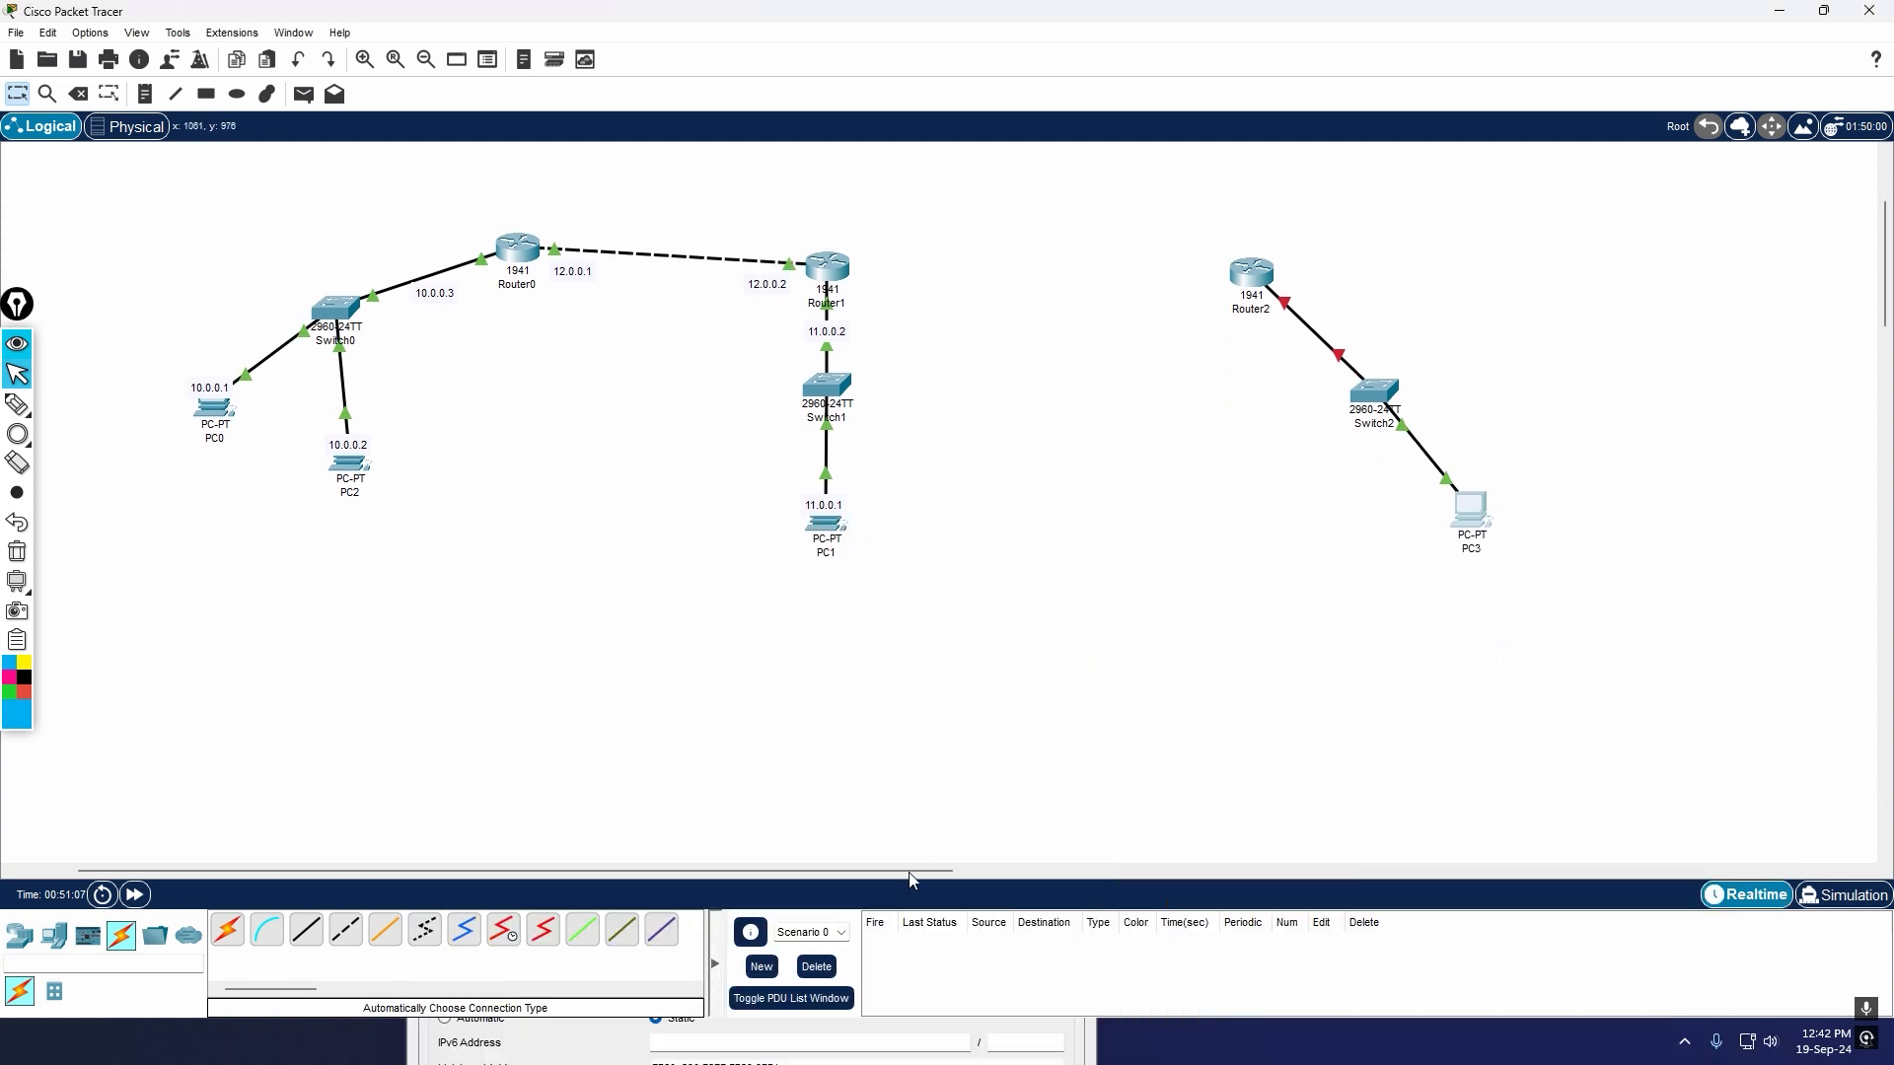
pyautogui.hotkey('alt', 'Tab')
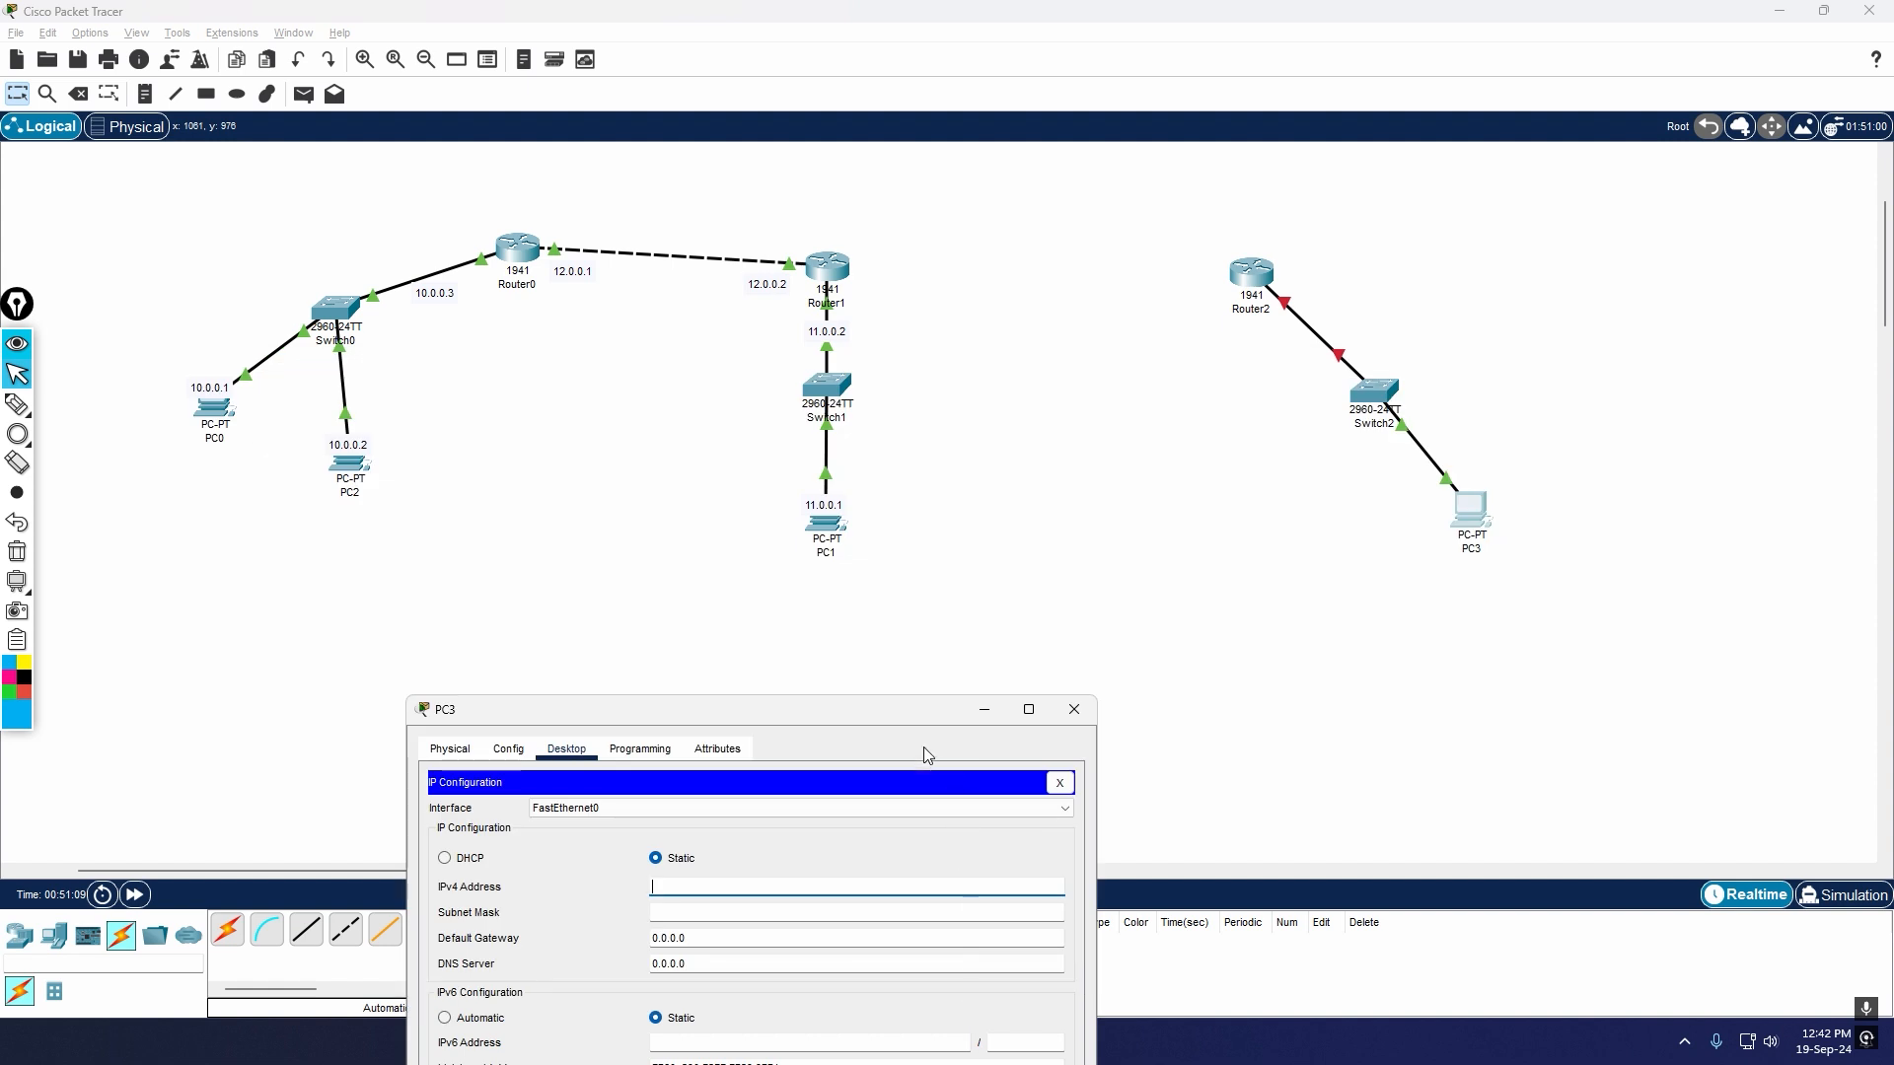
pyautogui.moveTo(902, 716); pyautogui.dragTo(979, 607)
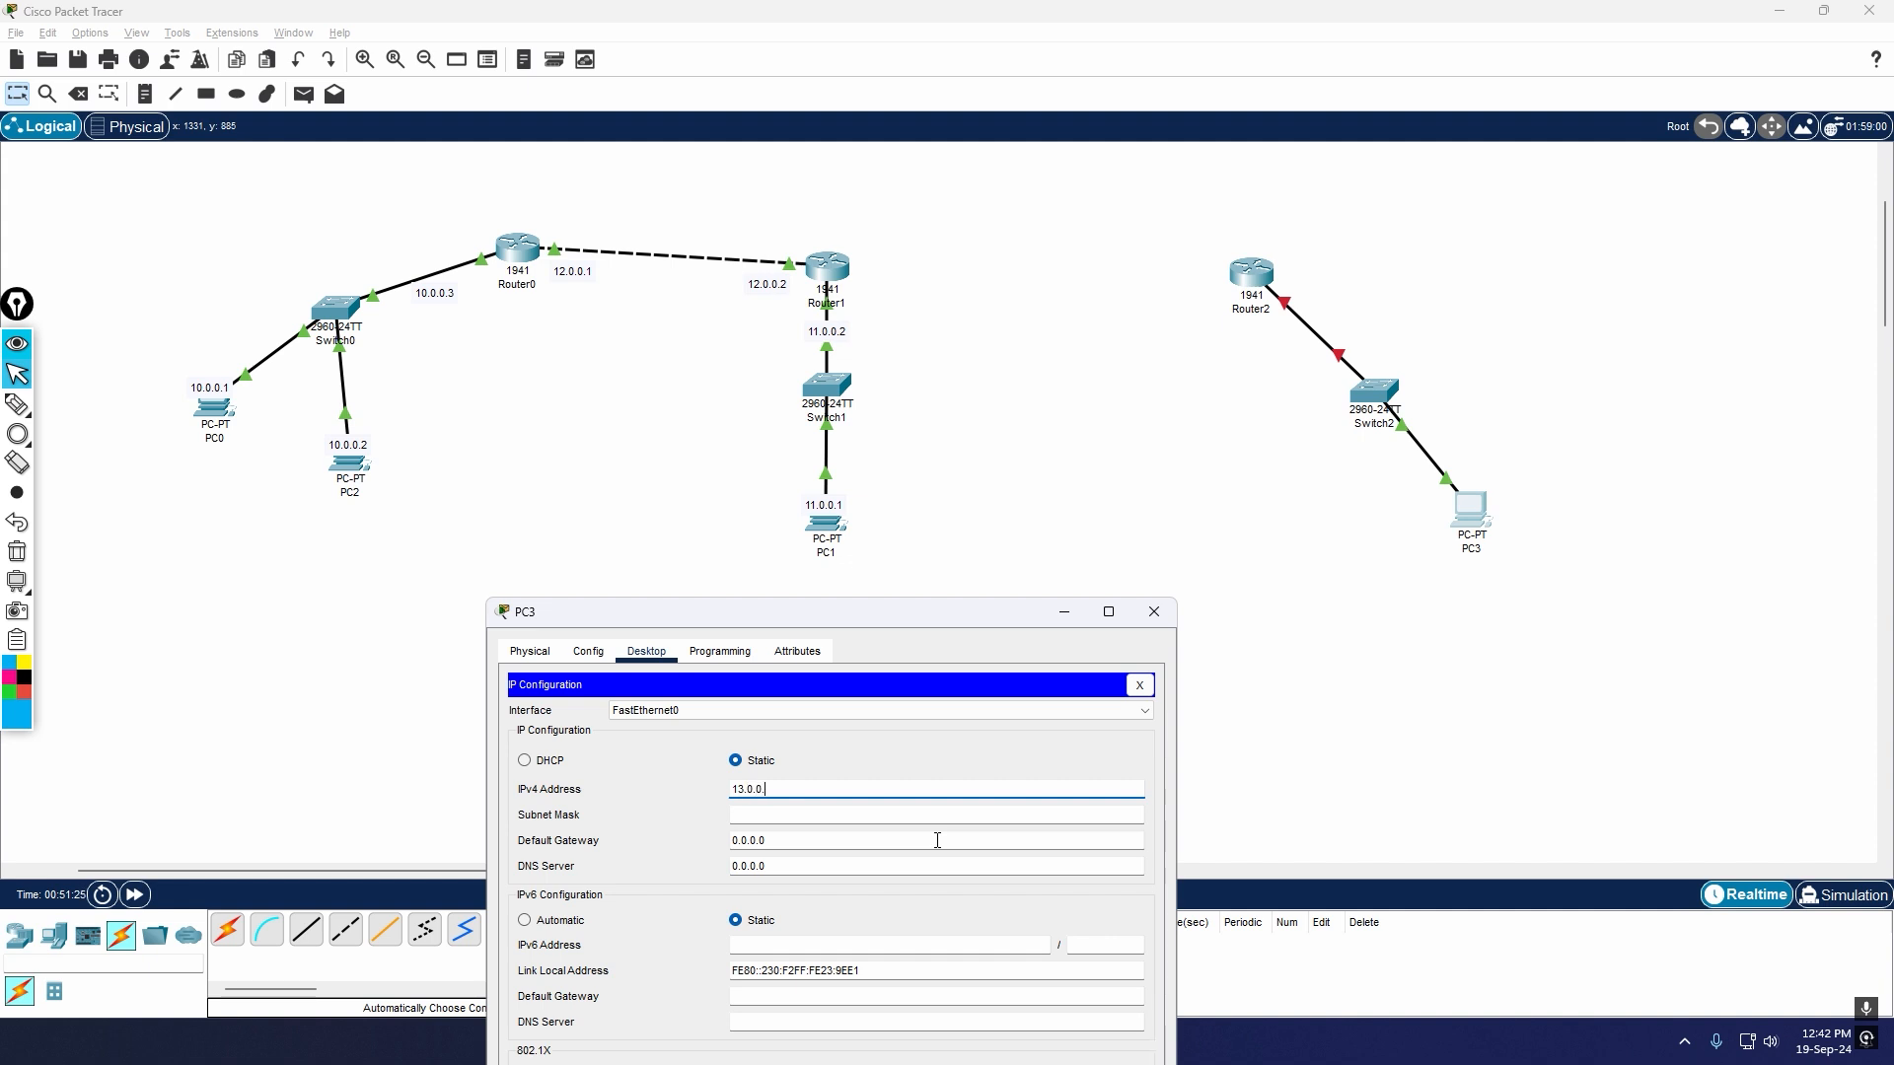
pyautogui.write('1')
pyautogui.hotkey('ctrl', 'a')
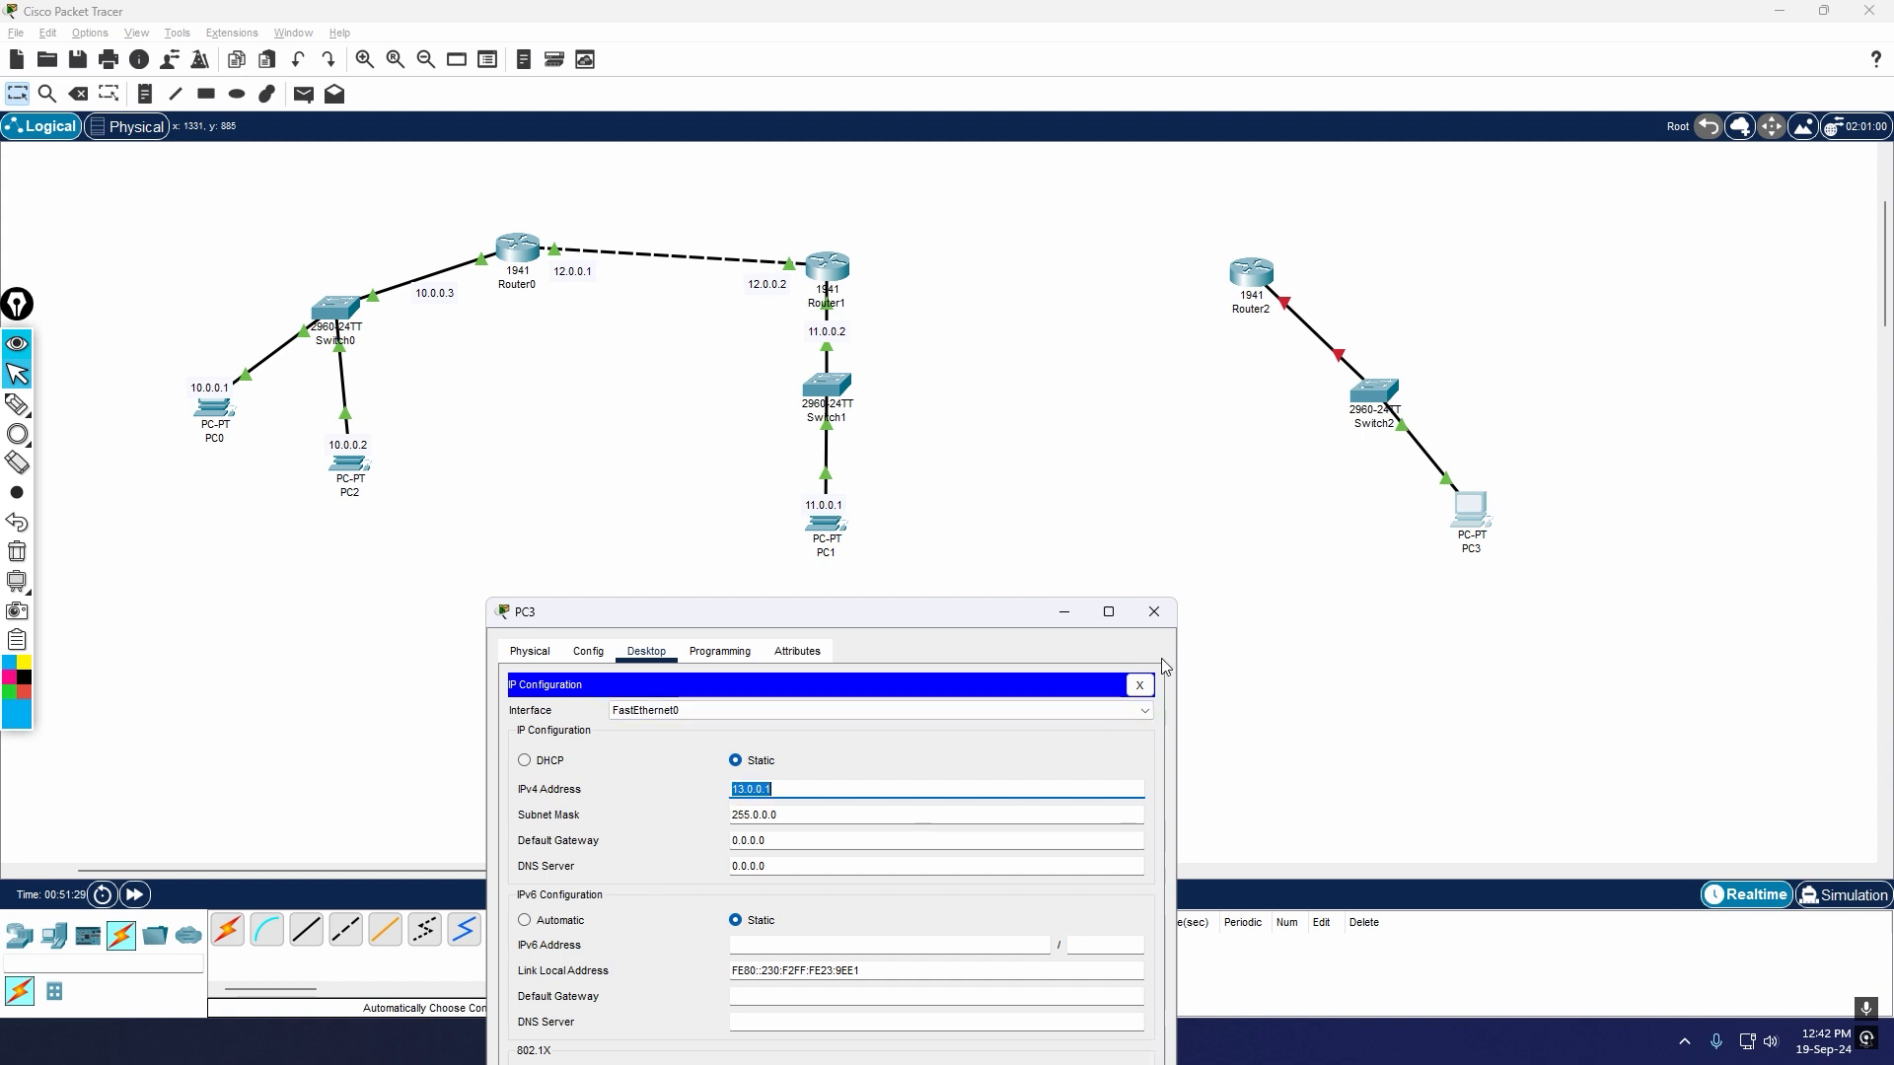
pyautogui.moveTo(1016, 622); pyautogui.dragTo(1125, 592)
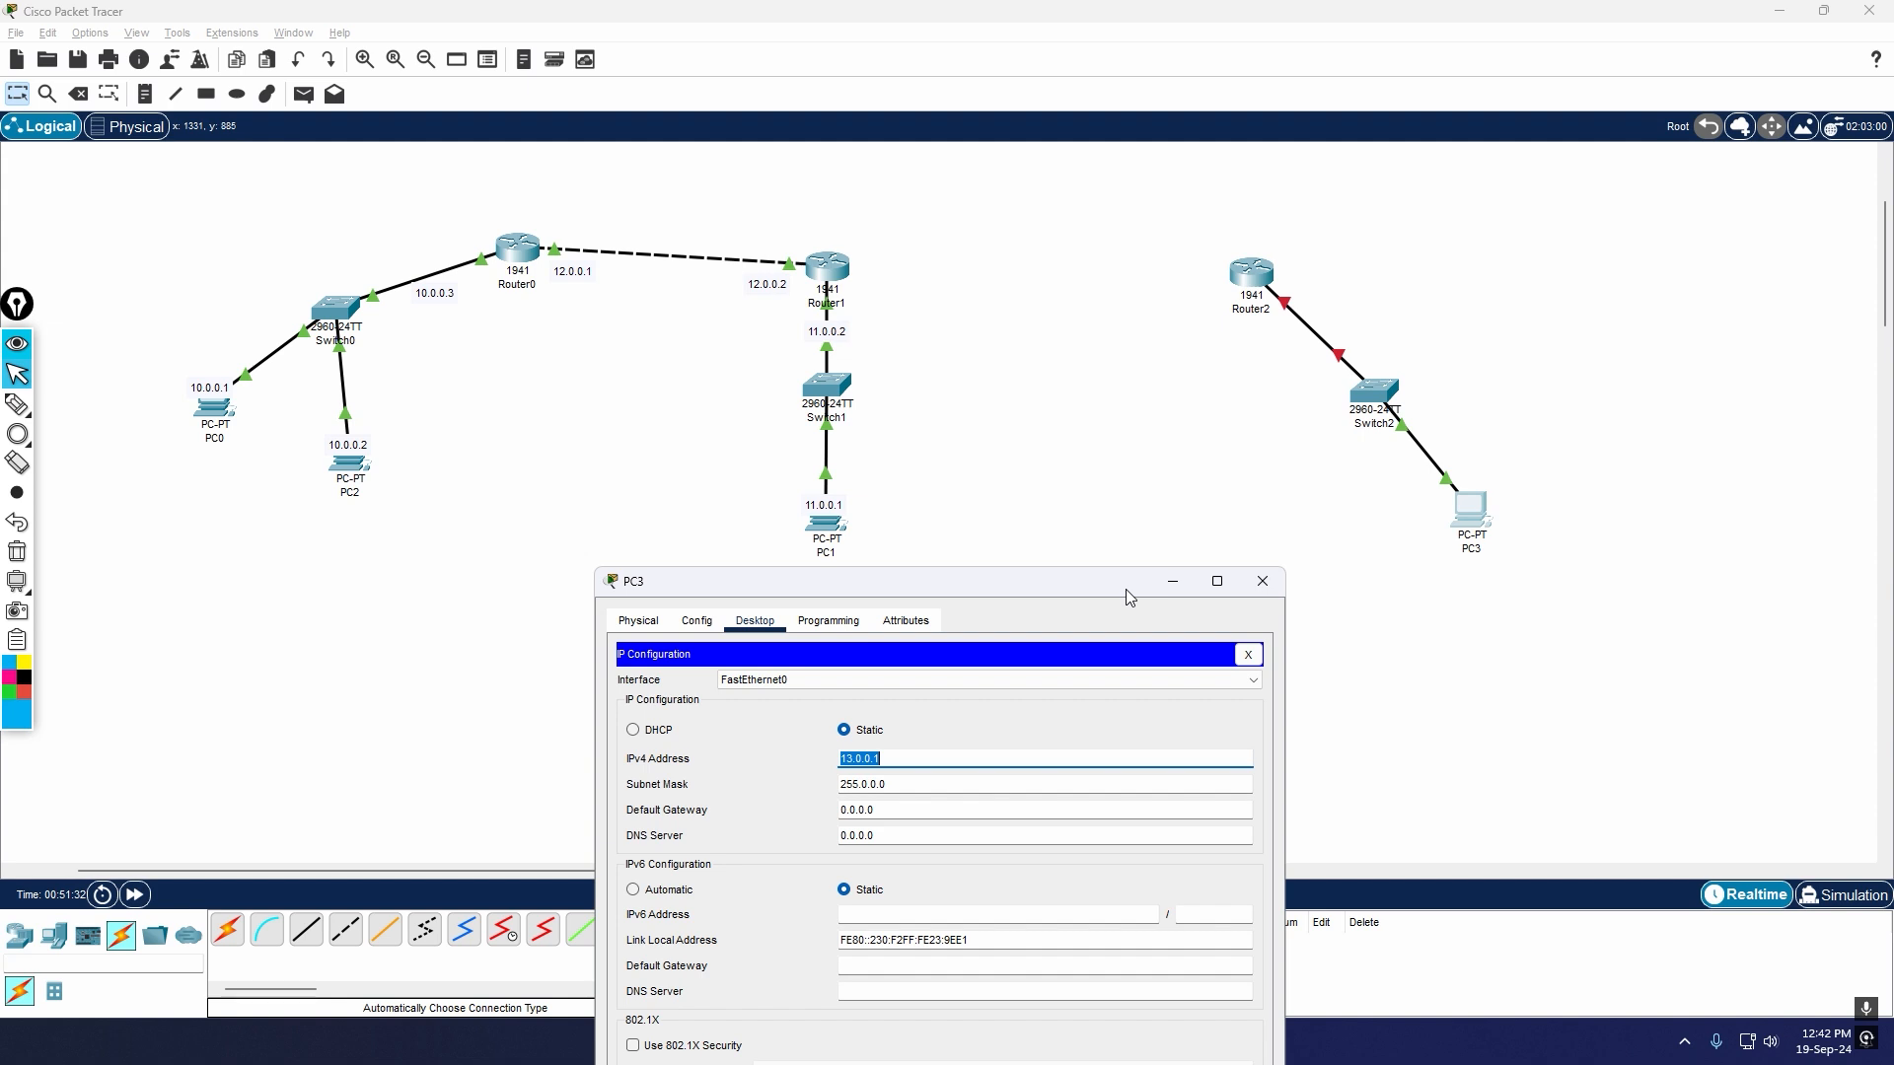
pyautogui.click(1261, 581)
# Step: Add a text note reading 13.0.0.1 at PC3 in the workspace
pyautogui.press('n')
pyautogui.click(1467, 512)
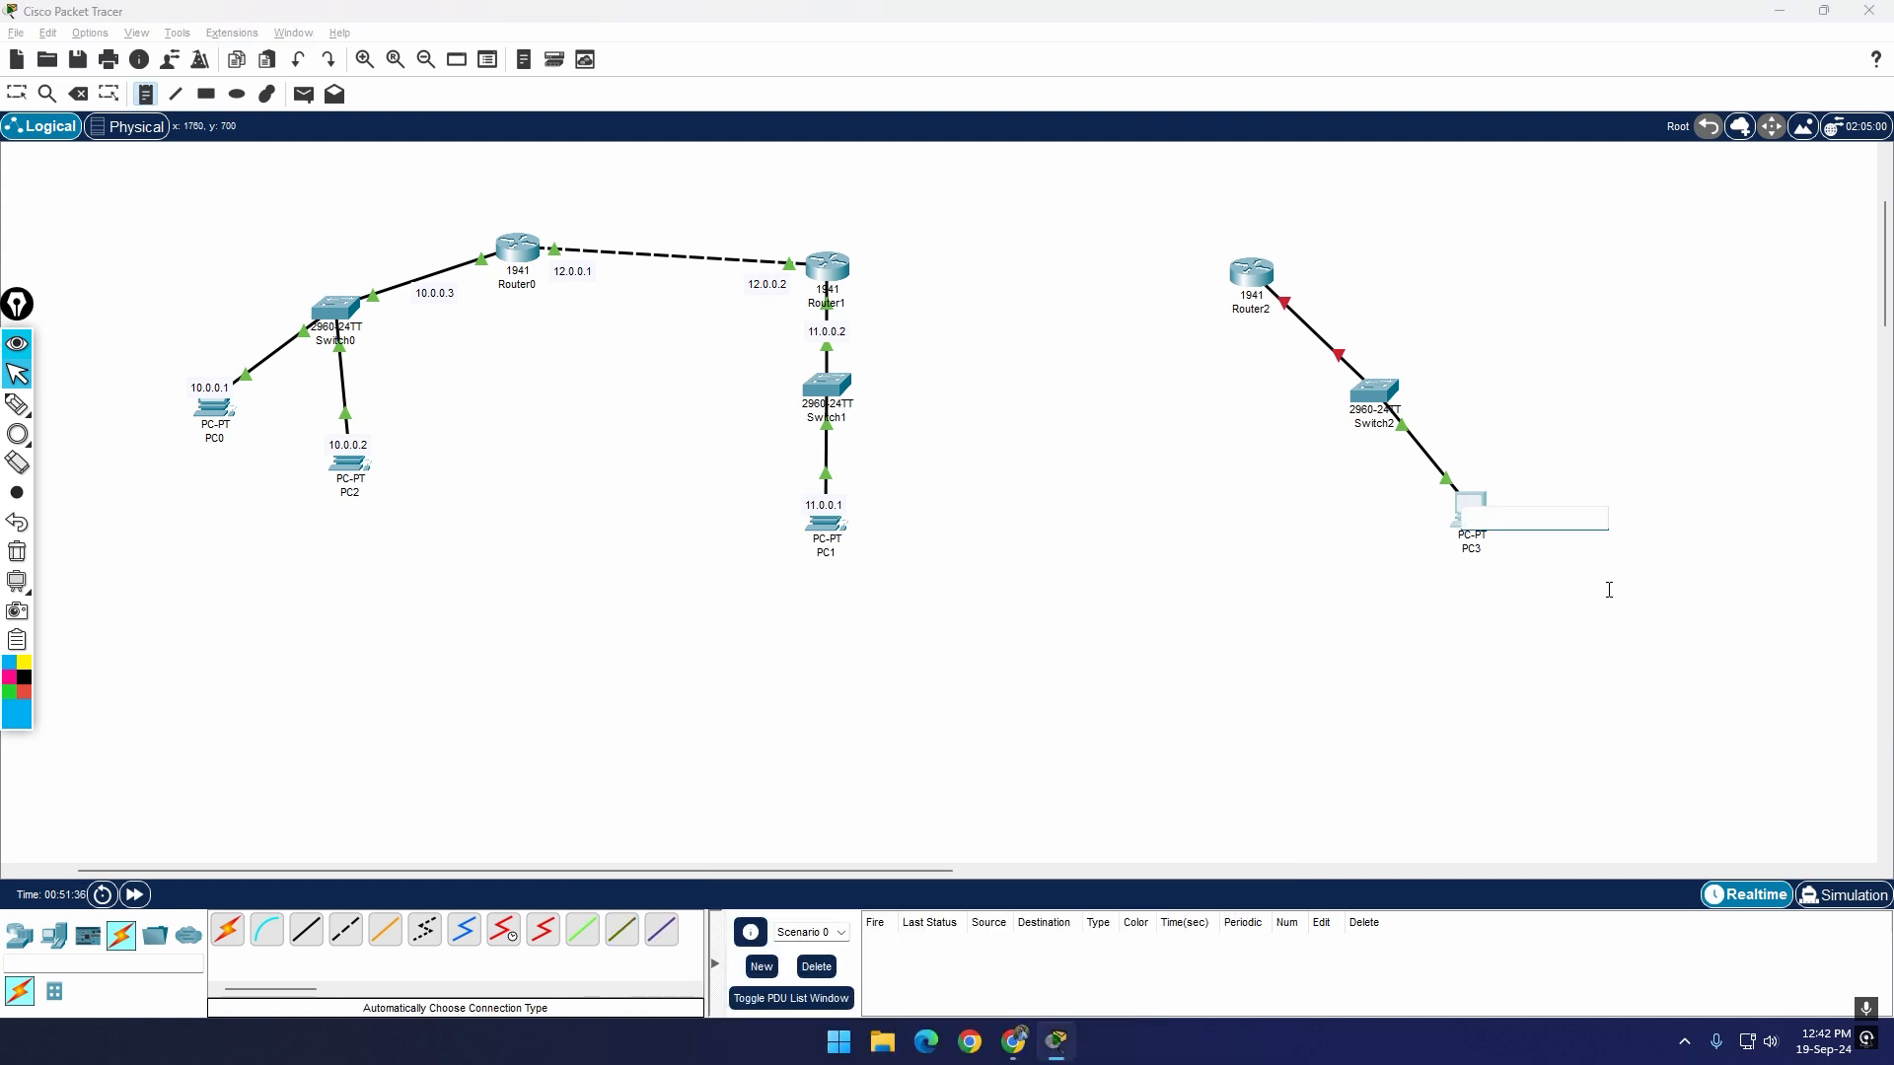
pyautogui.write('13.0.0.1')
pyautogui.press('Escape')
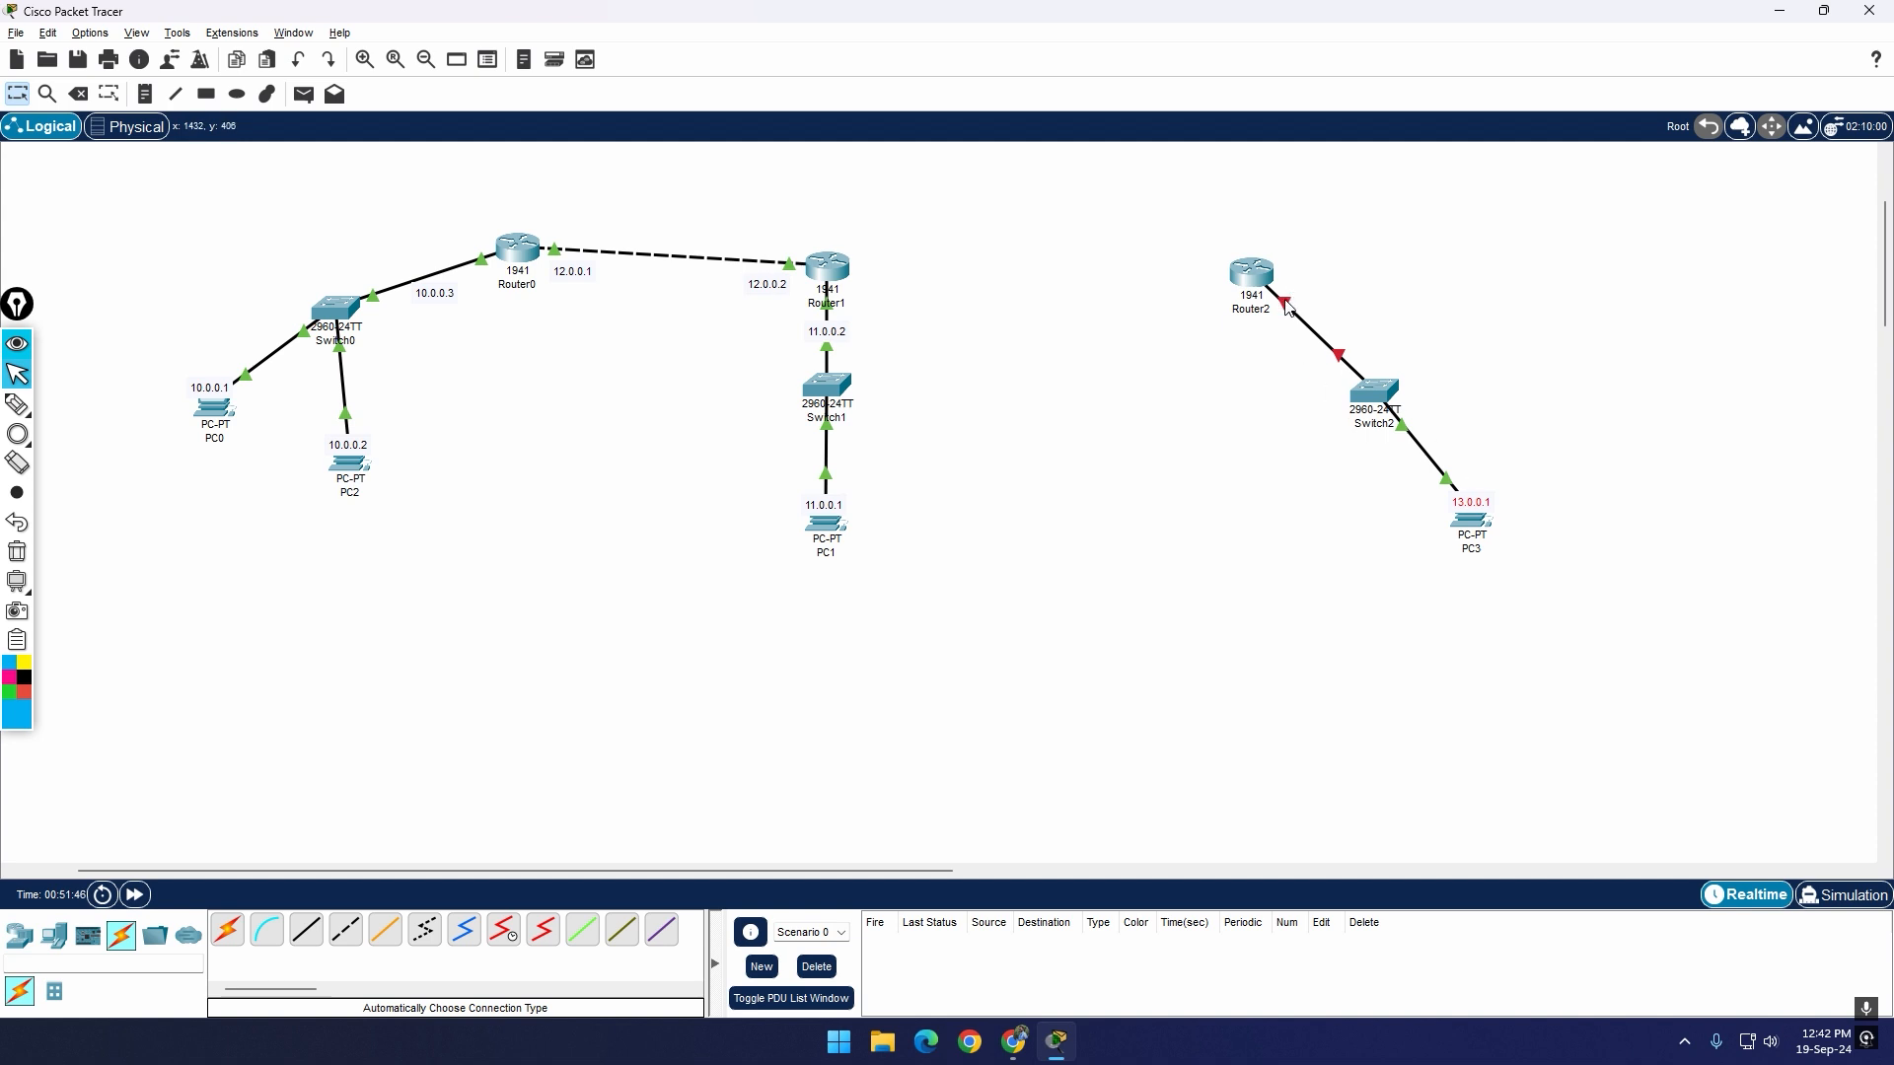
# Step: Turn on Router2's GigabitEthernet0/0 port and move the router's window clear of the new network branch
pyautogui.moveTo(1285, 307)
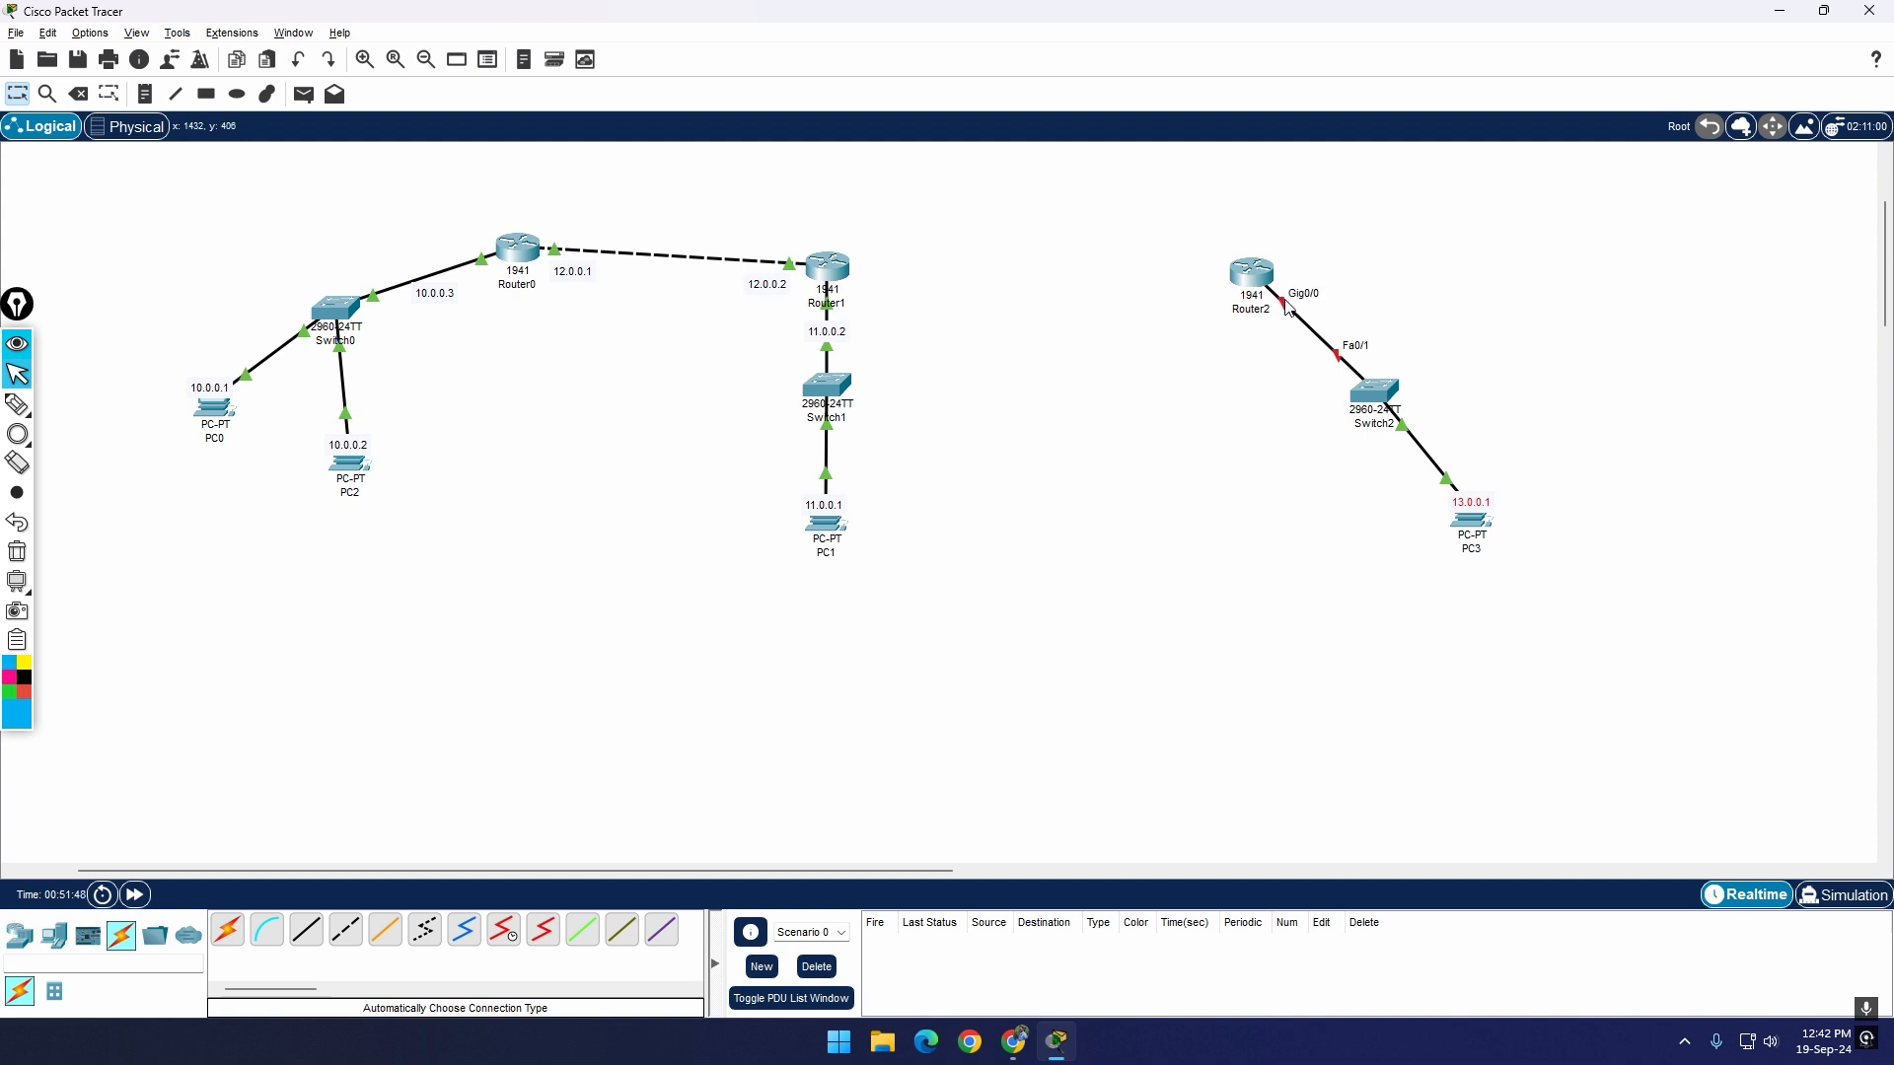
pyautogui.click(1251, 276)
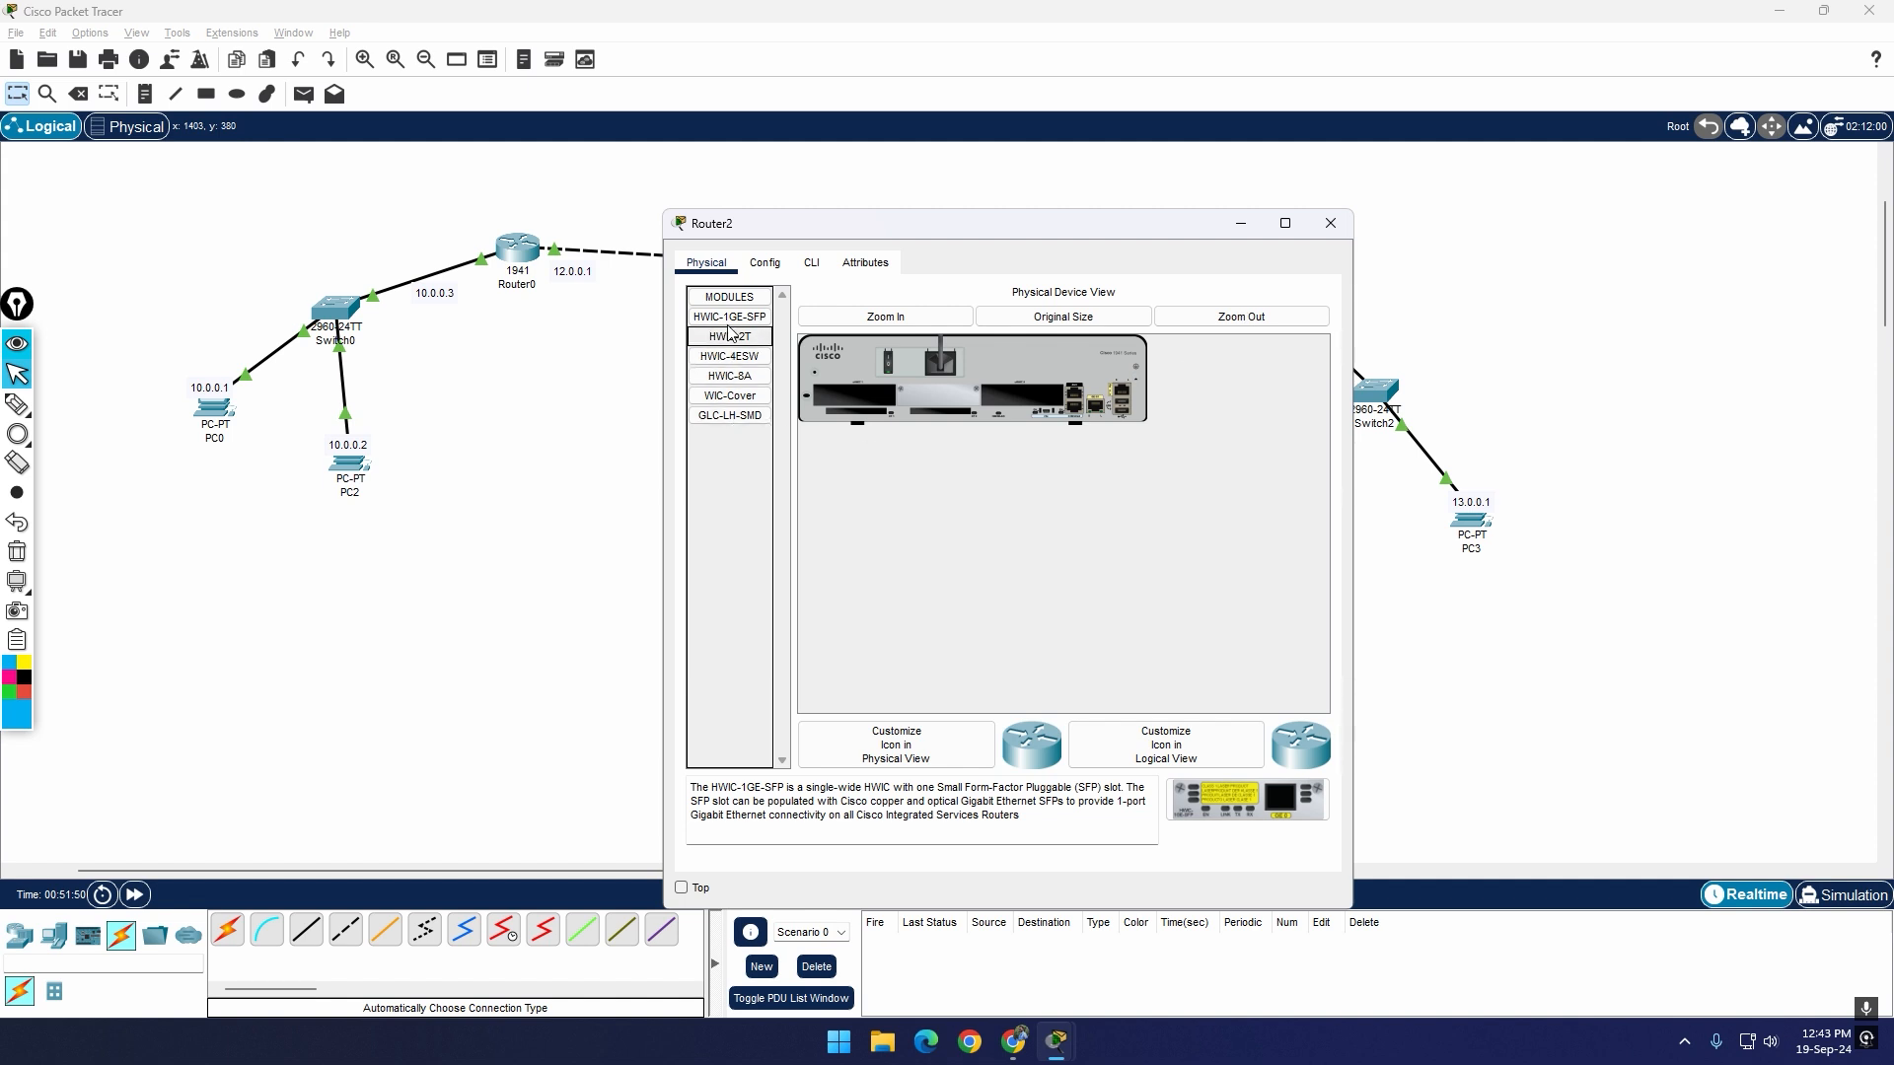
pyautogui.click(765, 263)
pyautogui.click(747, 465)
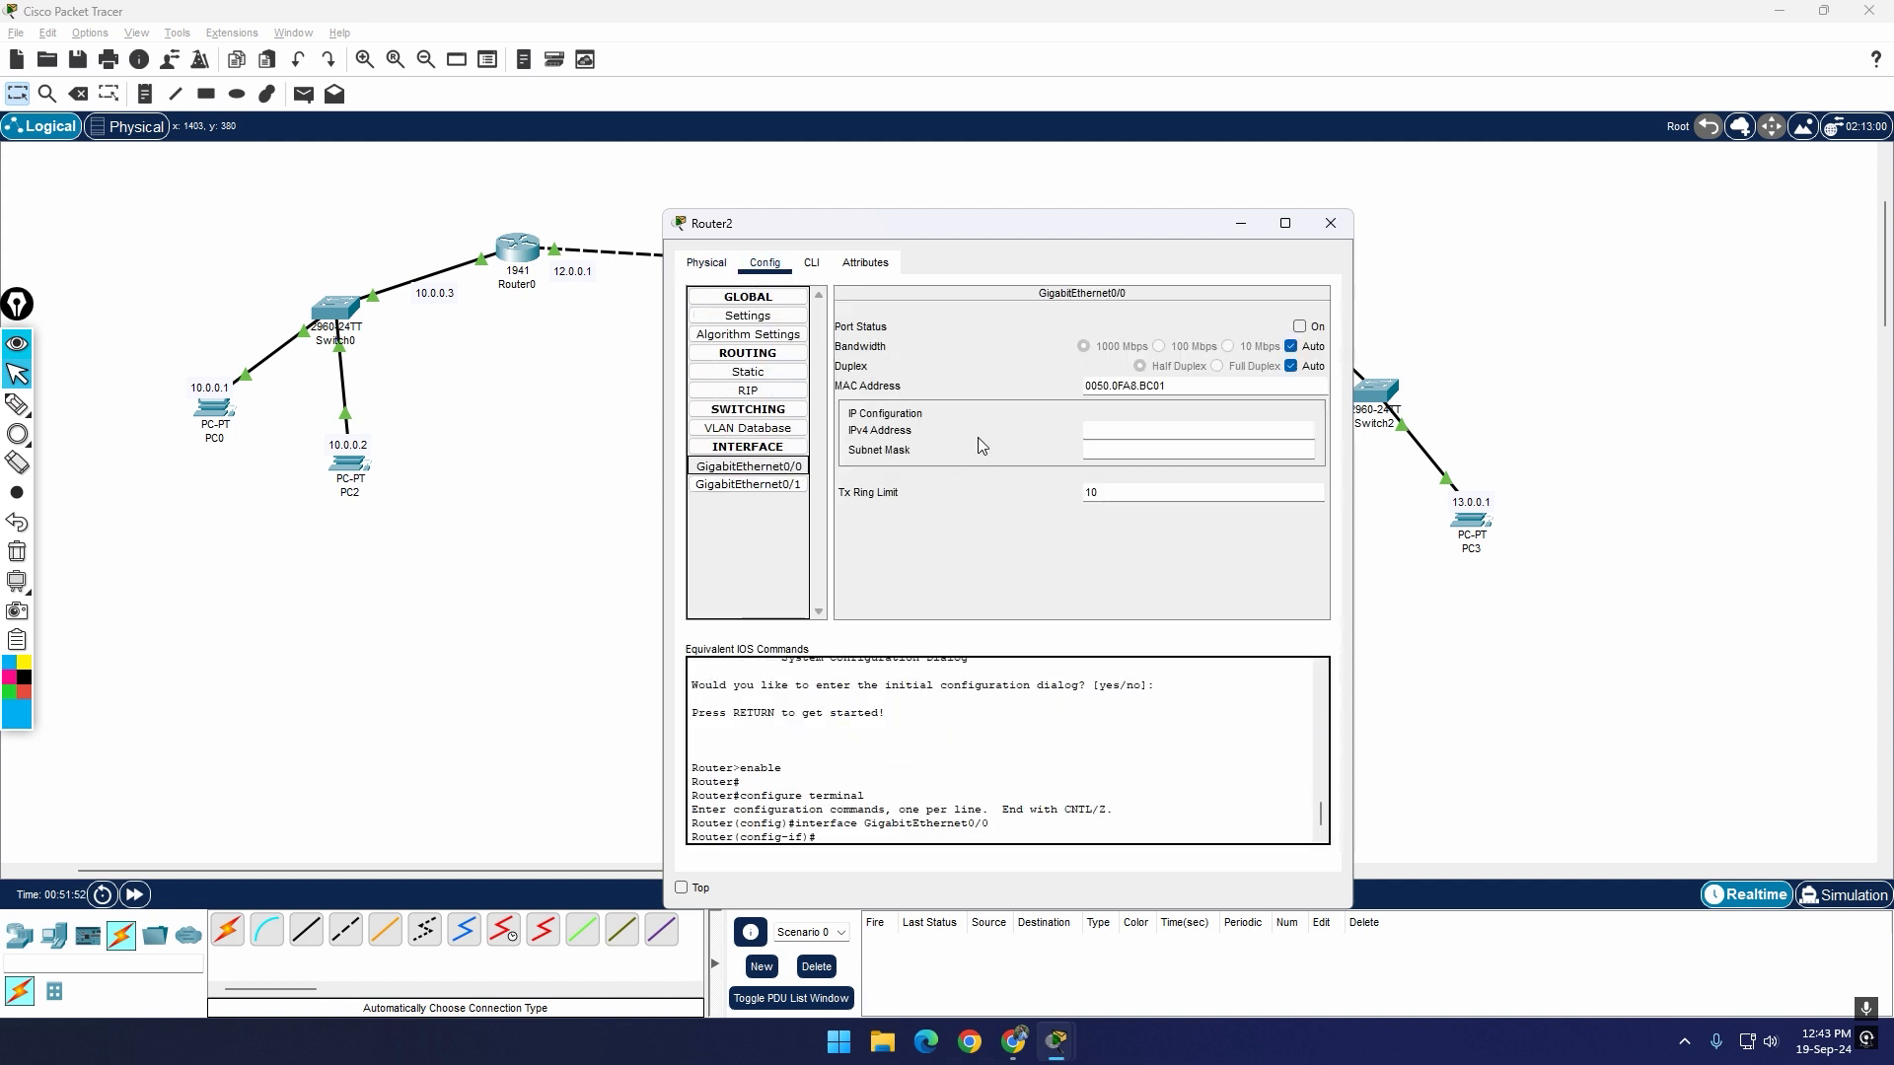
pyautogui.click(1299, 326)
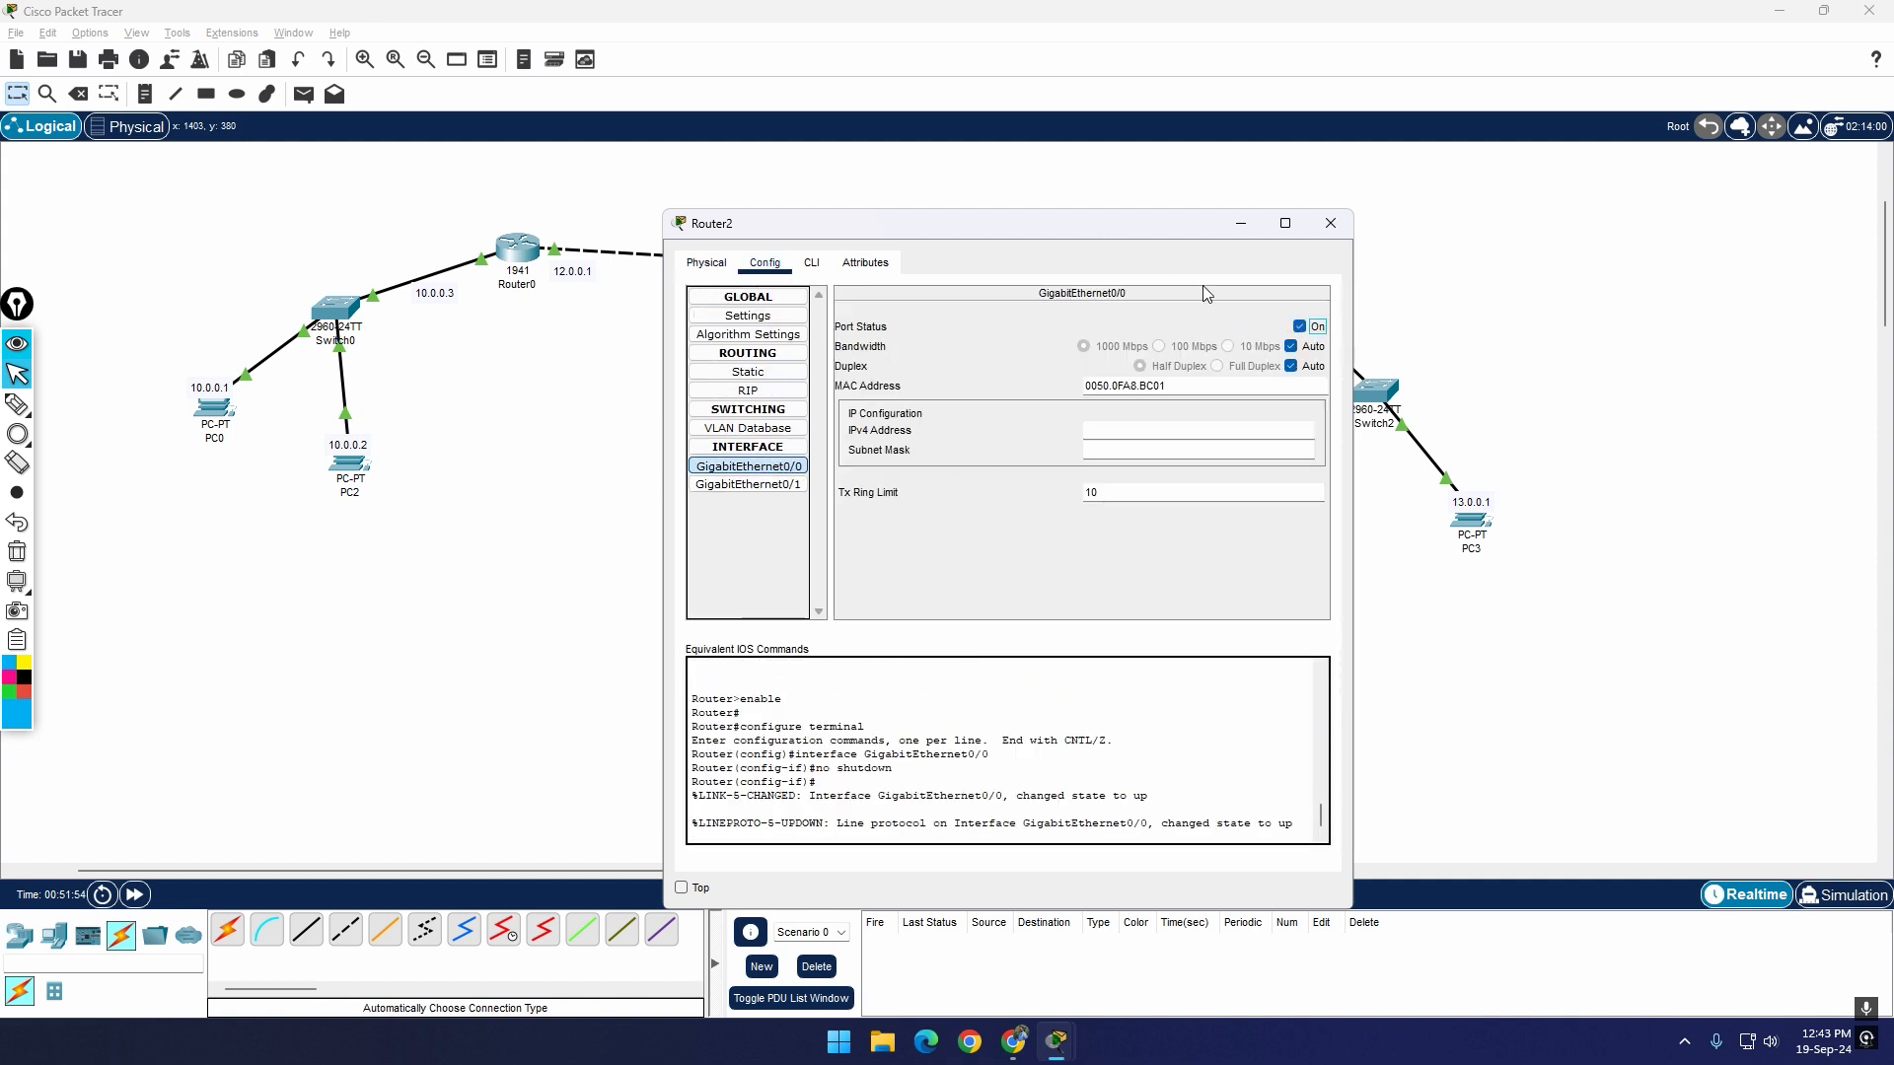
pyautogui.moveTo(1165, 237); pyautogui.dragTo(996, 466)
# Step: Review the address class byte layout in the IP Addressing document in Chrome, and return to Cisco Packet Tracer
pyautogui.click(977, 658)
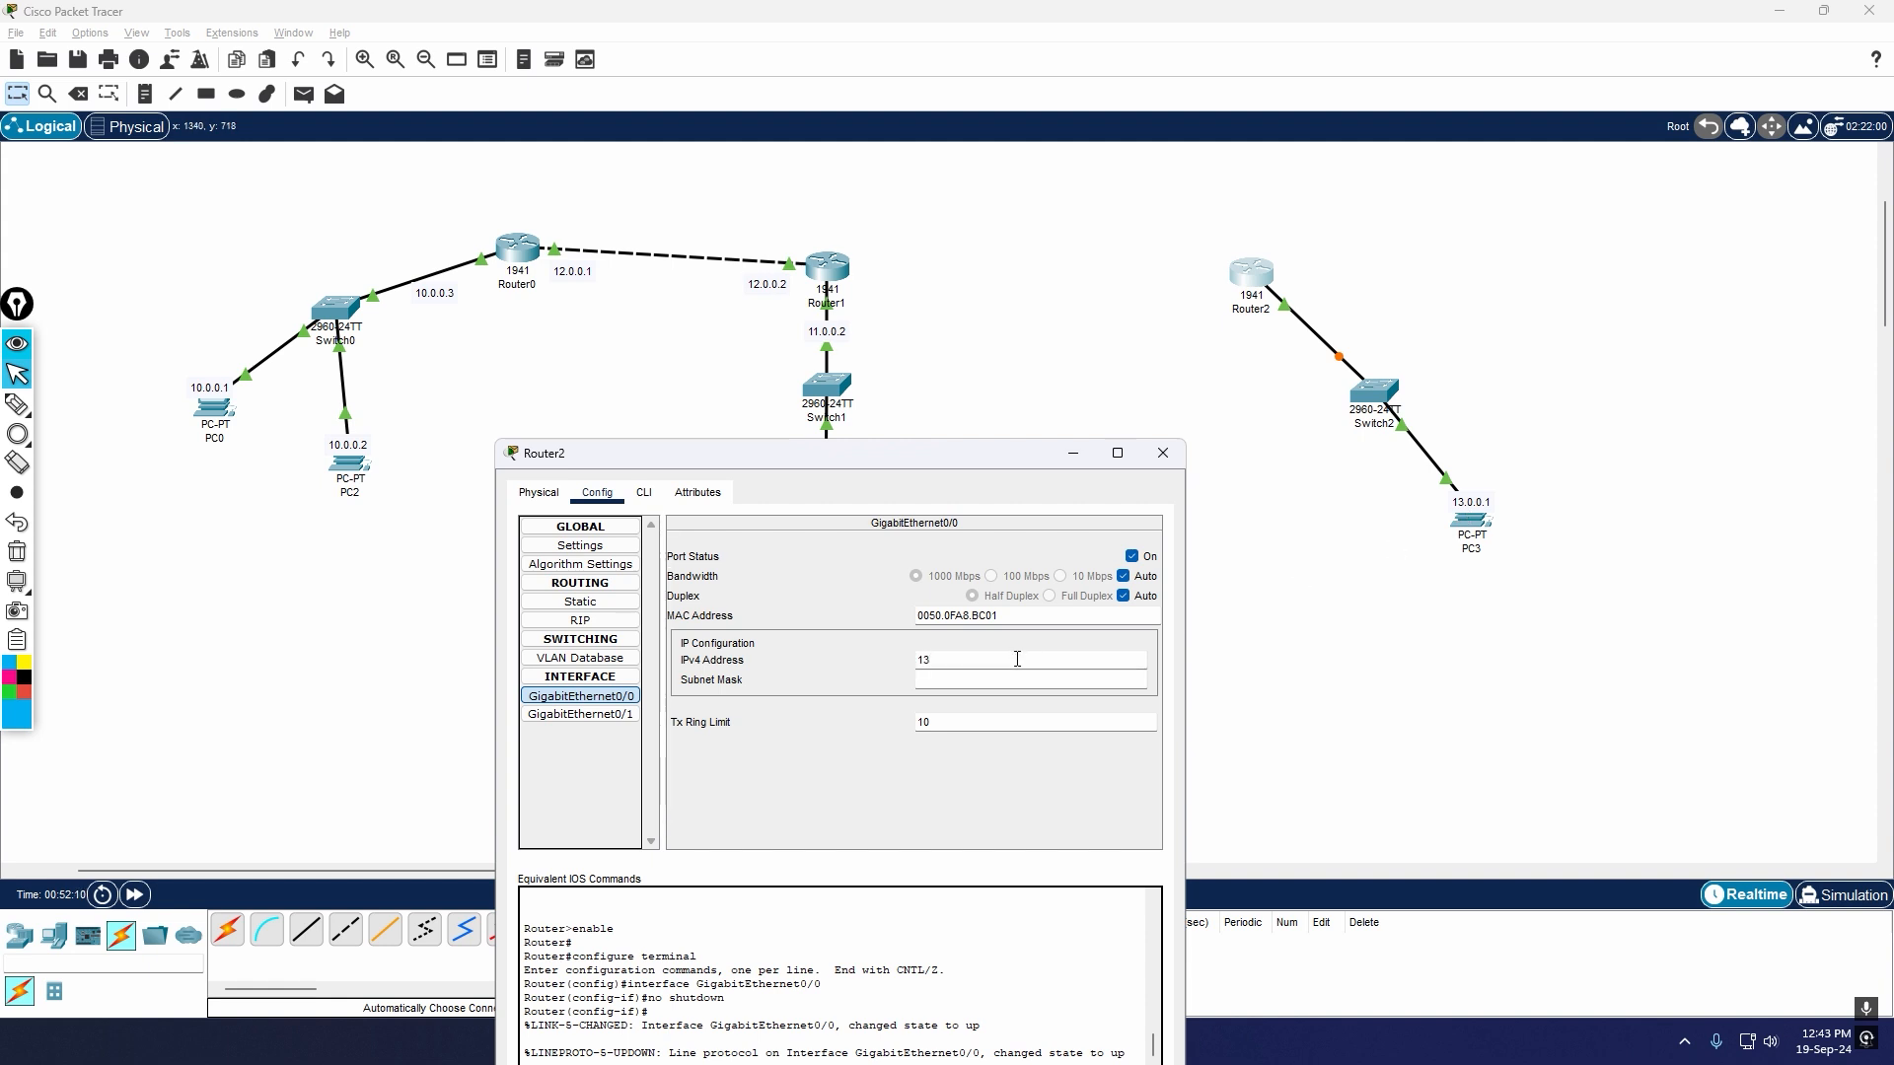
pyautogui.press('BackSpace')
pyautogui.hotkey('alt', 'Tab')
pyautogui.hotkey('alt', 'Tab')
pyautogui.hotkey('alt', 'Tab')
pyautogui.hotkey('alt', 'Tab')
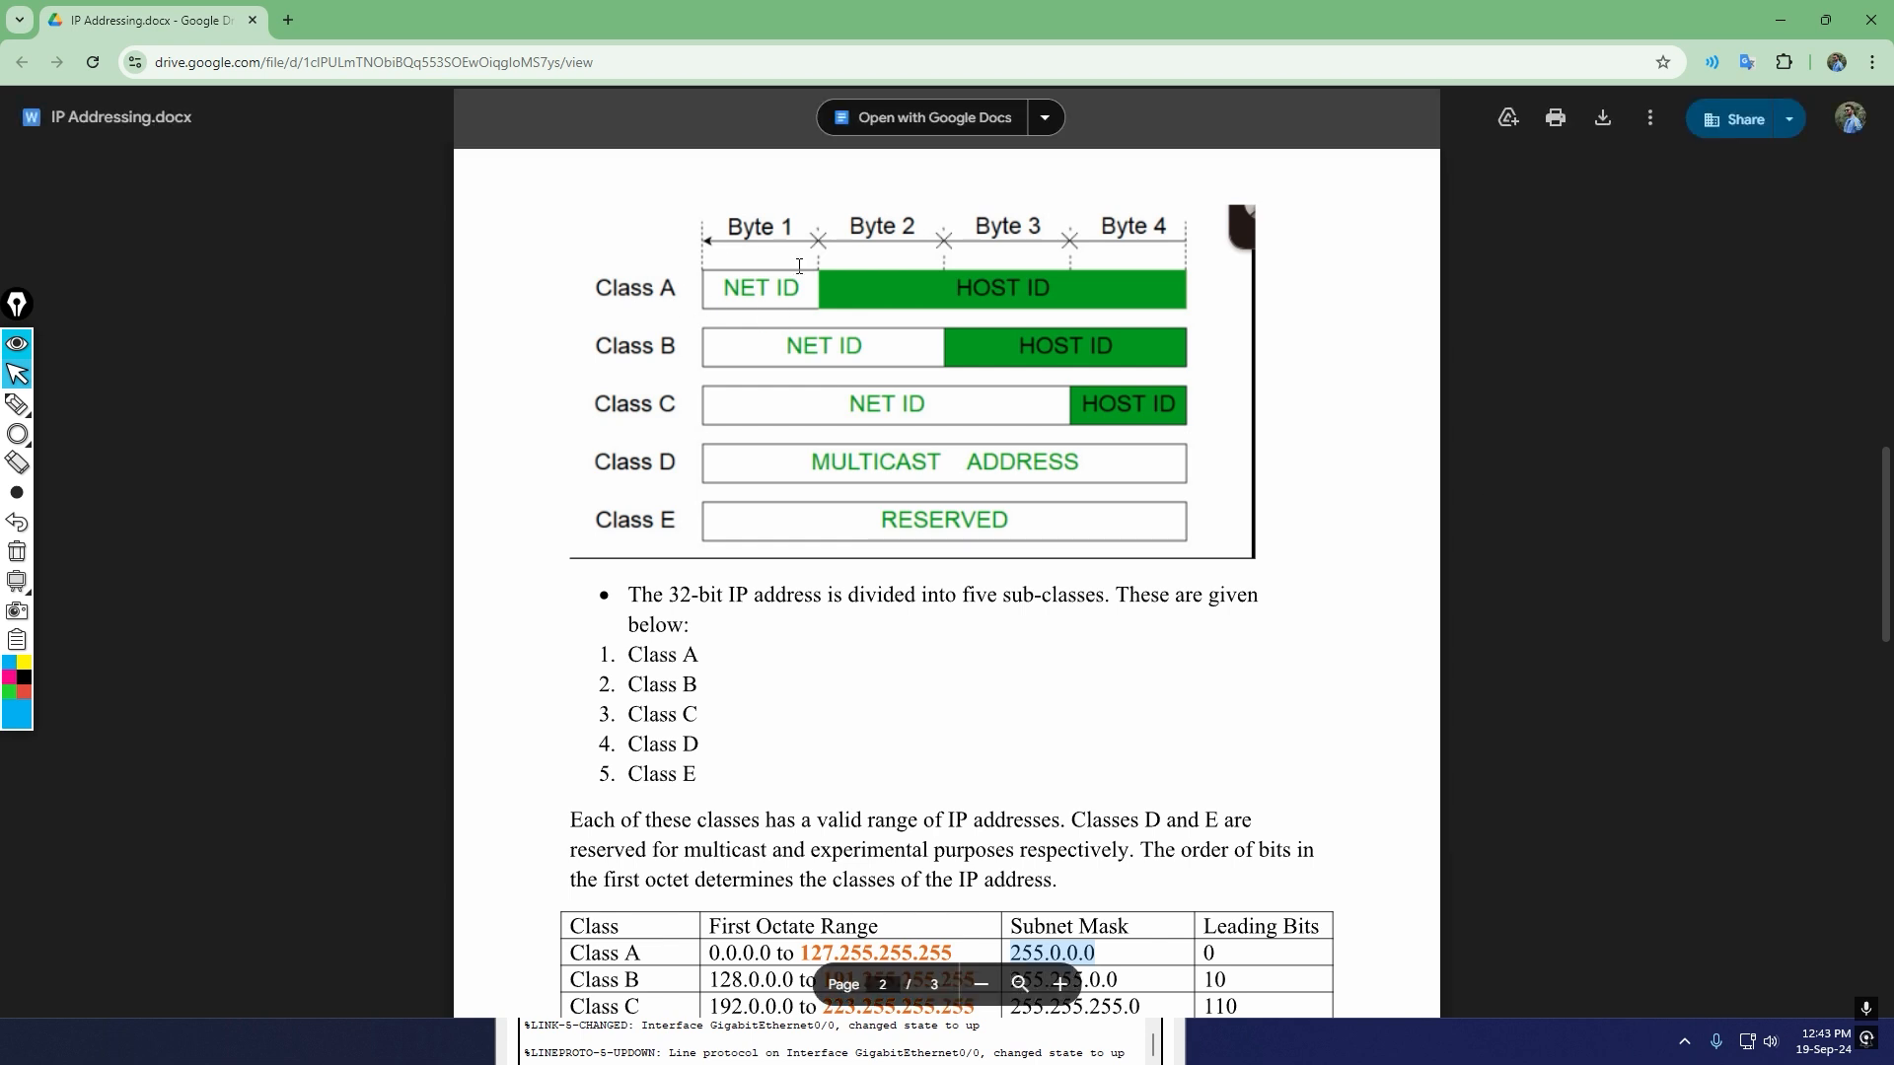
pyautogui.hotkey('alt', 'Tab')
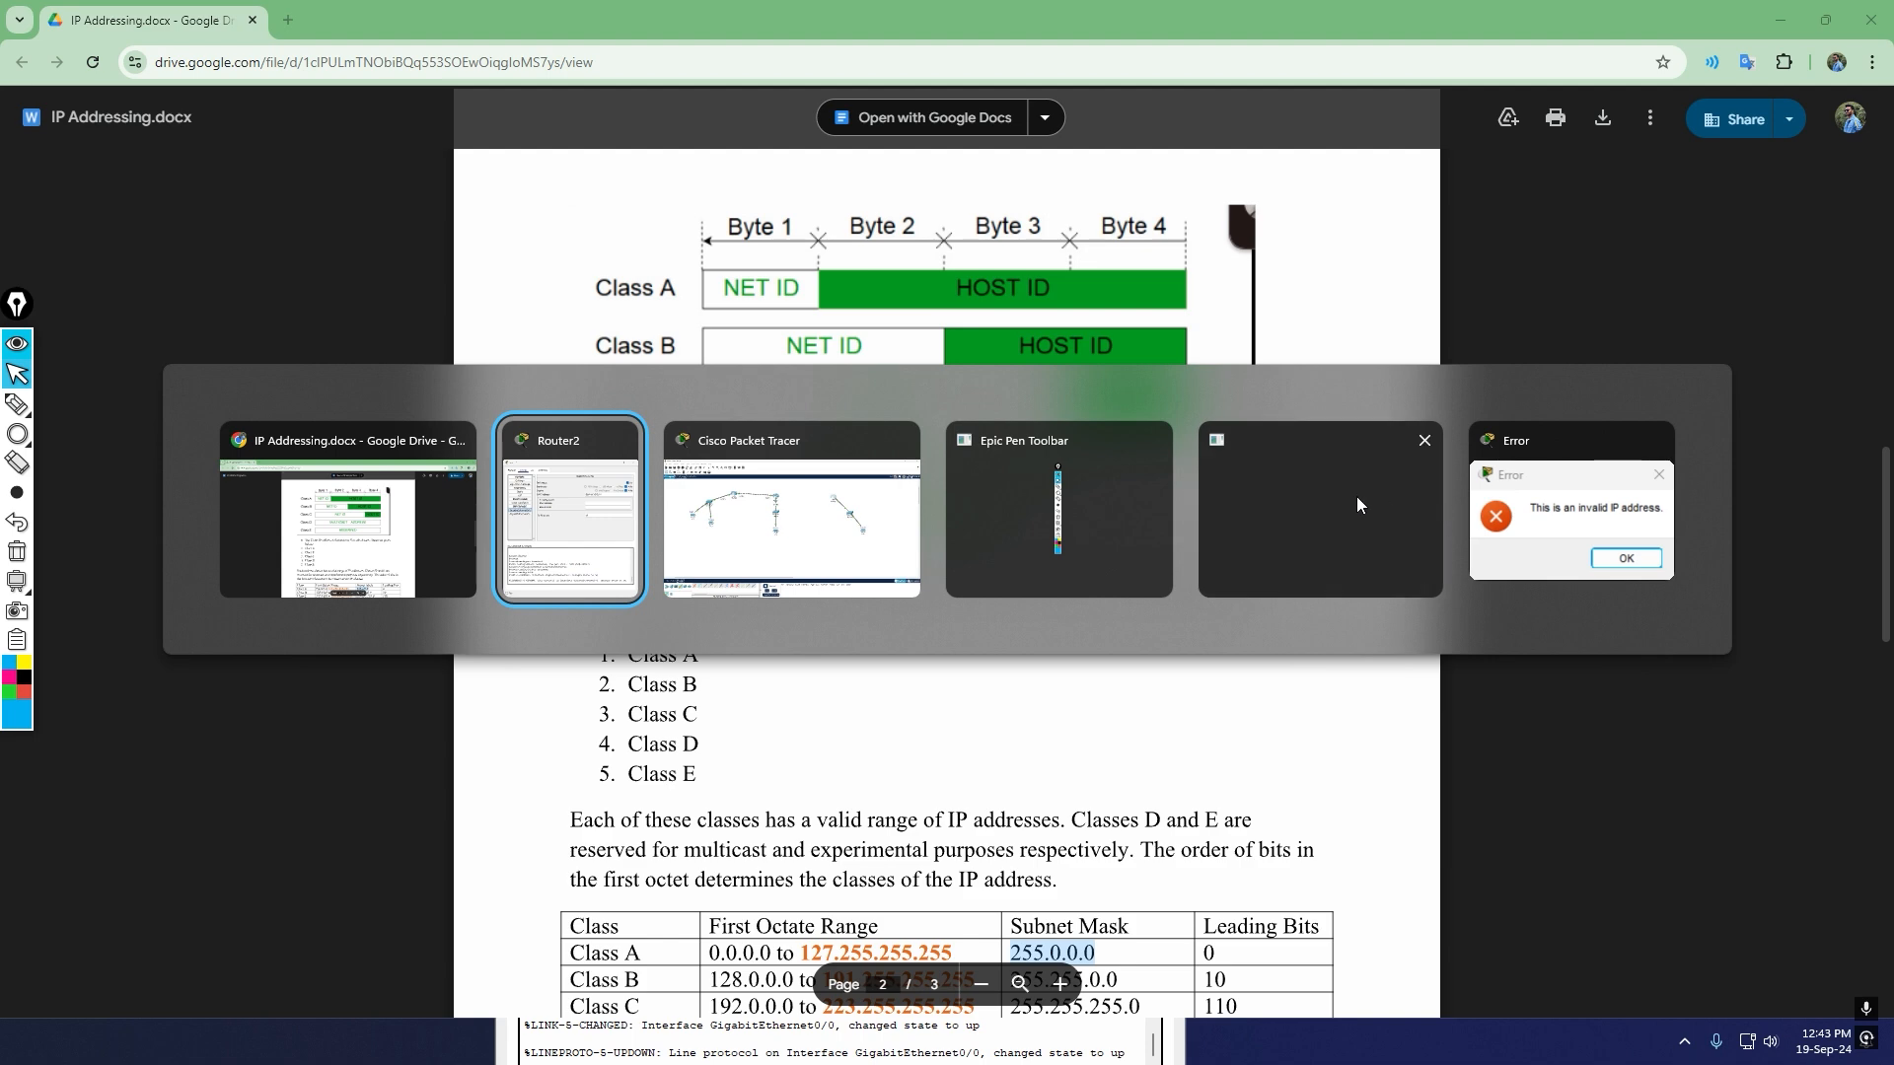
pyautogui.hotkey('alt', 'Tab')
pyautogui.hotkey('alt', 'Tab')
pyautogui.hotkey('alt', 'Tab')
pyautogui.hotkey('alt', 'Tab')
pyautogui.hotkey('alt', 'Tab')
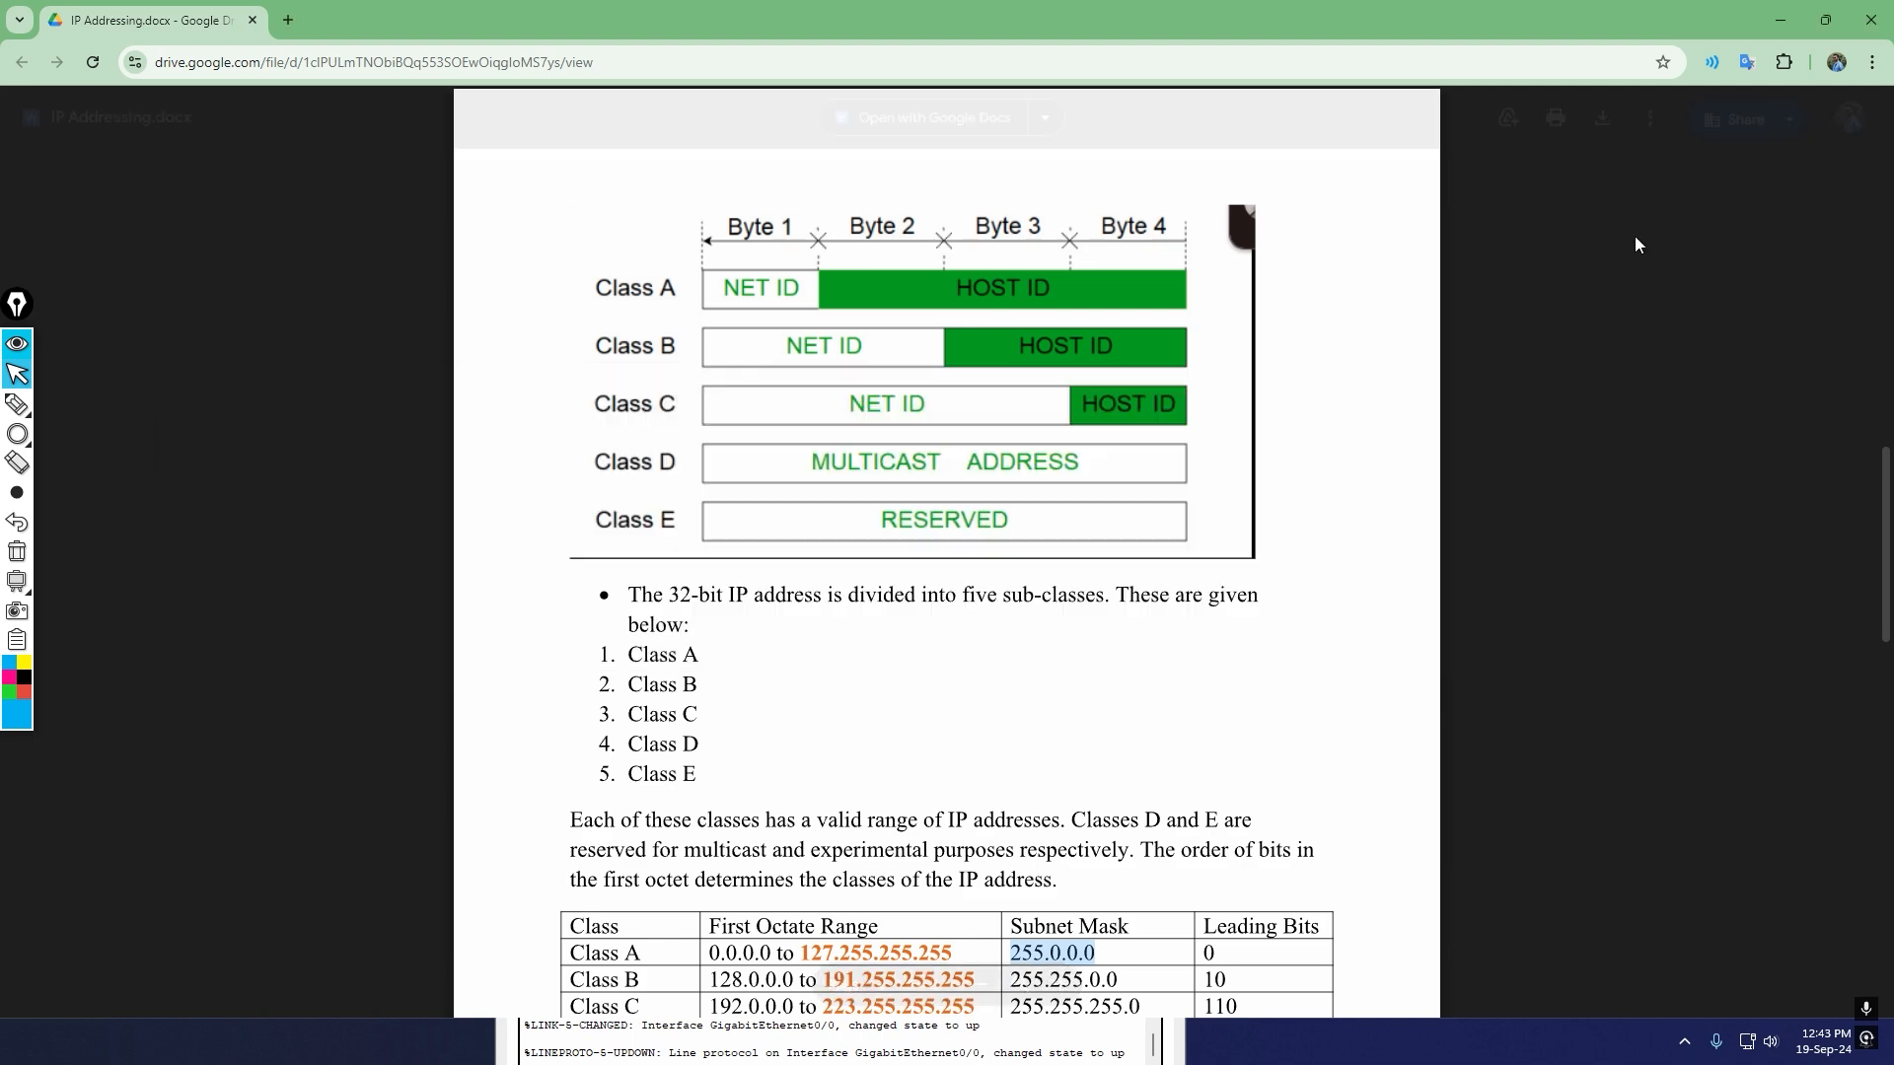
pyautogui.click(1782, 30)
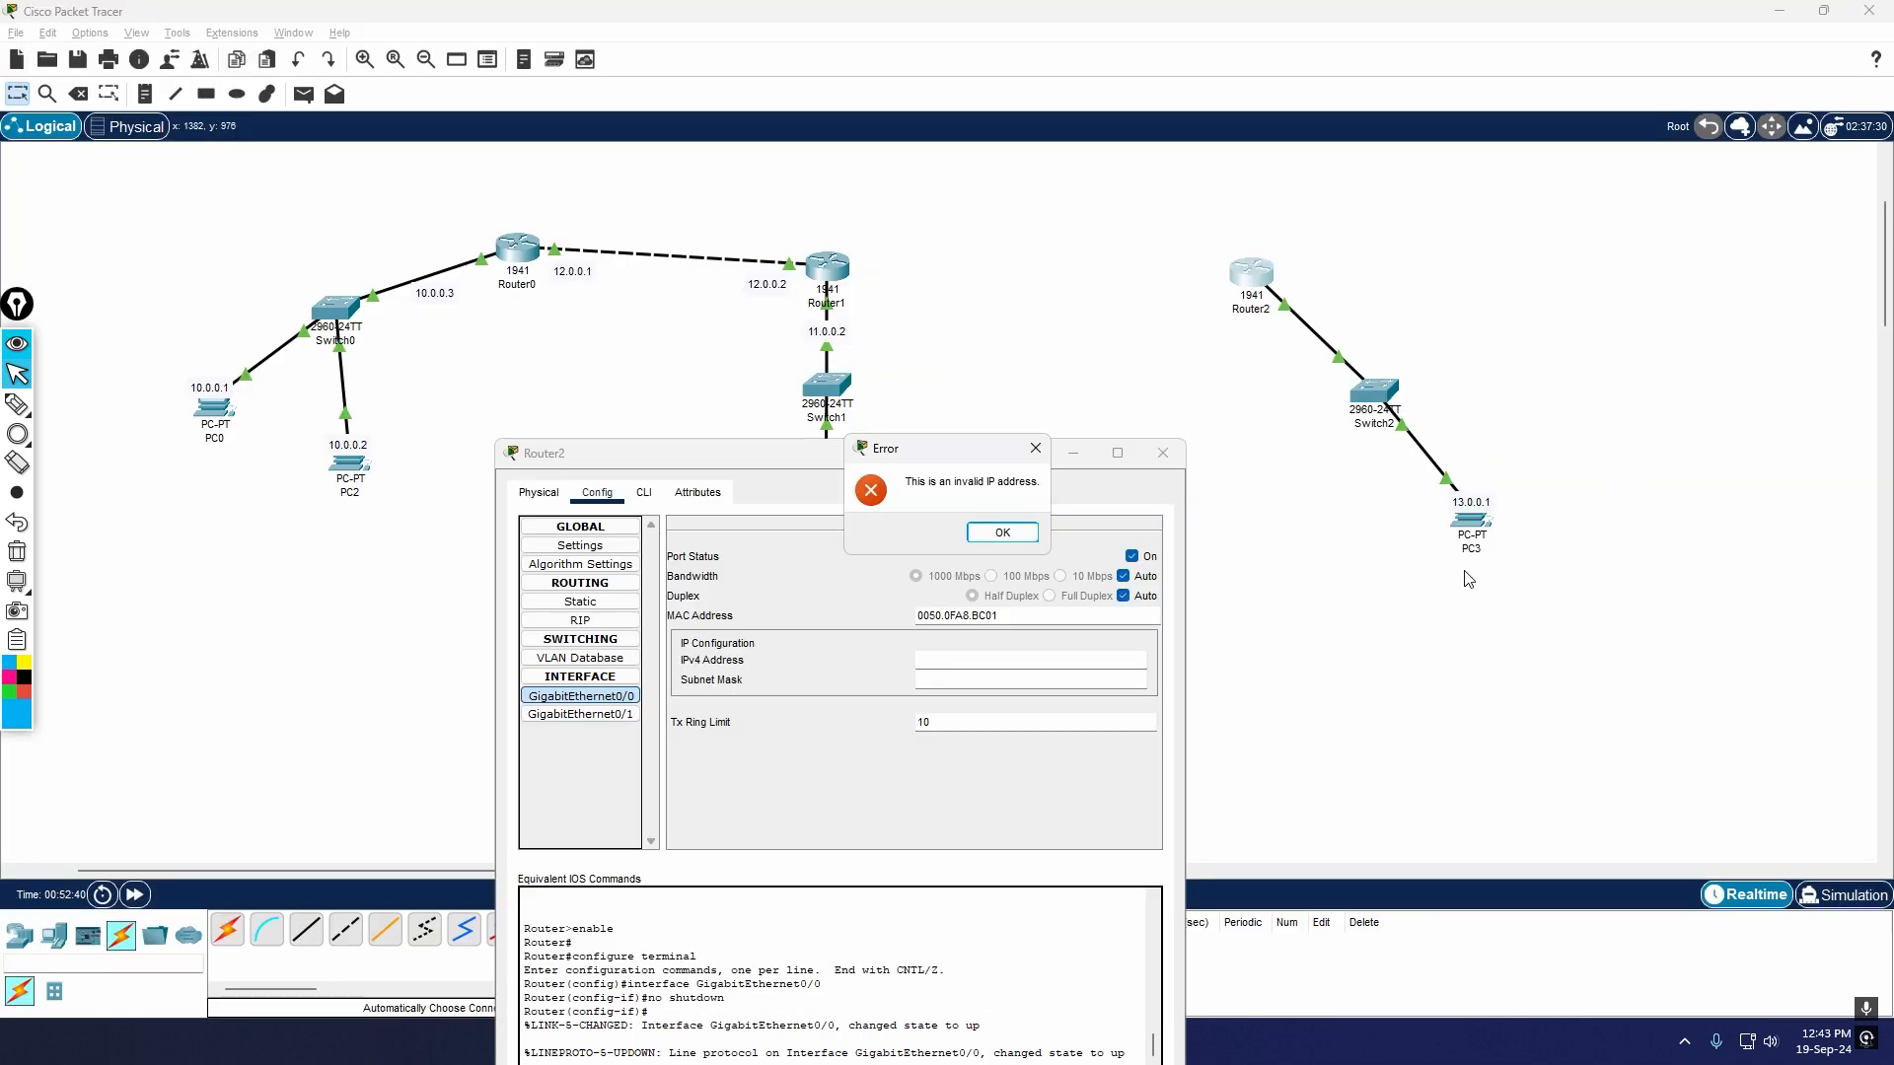
# Step: Assign 13.0.0.2 with subnet mask 255.0.0.0 to Router2's GigabitEthernet0/0, copy the address and close the router's window
pyautogui.click(1035, 449)
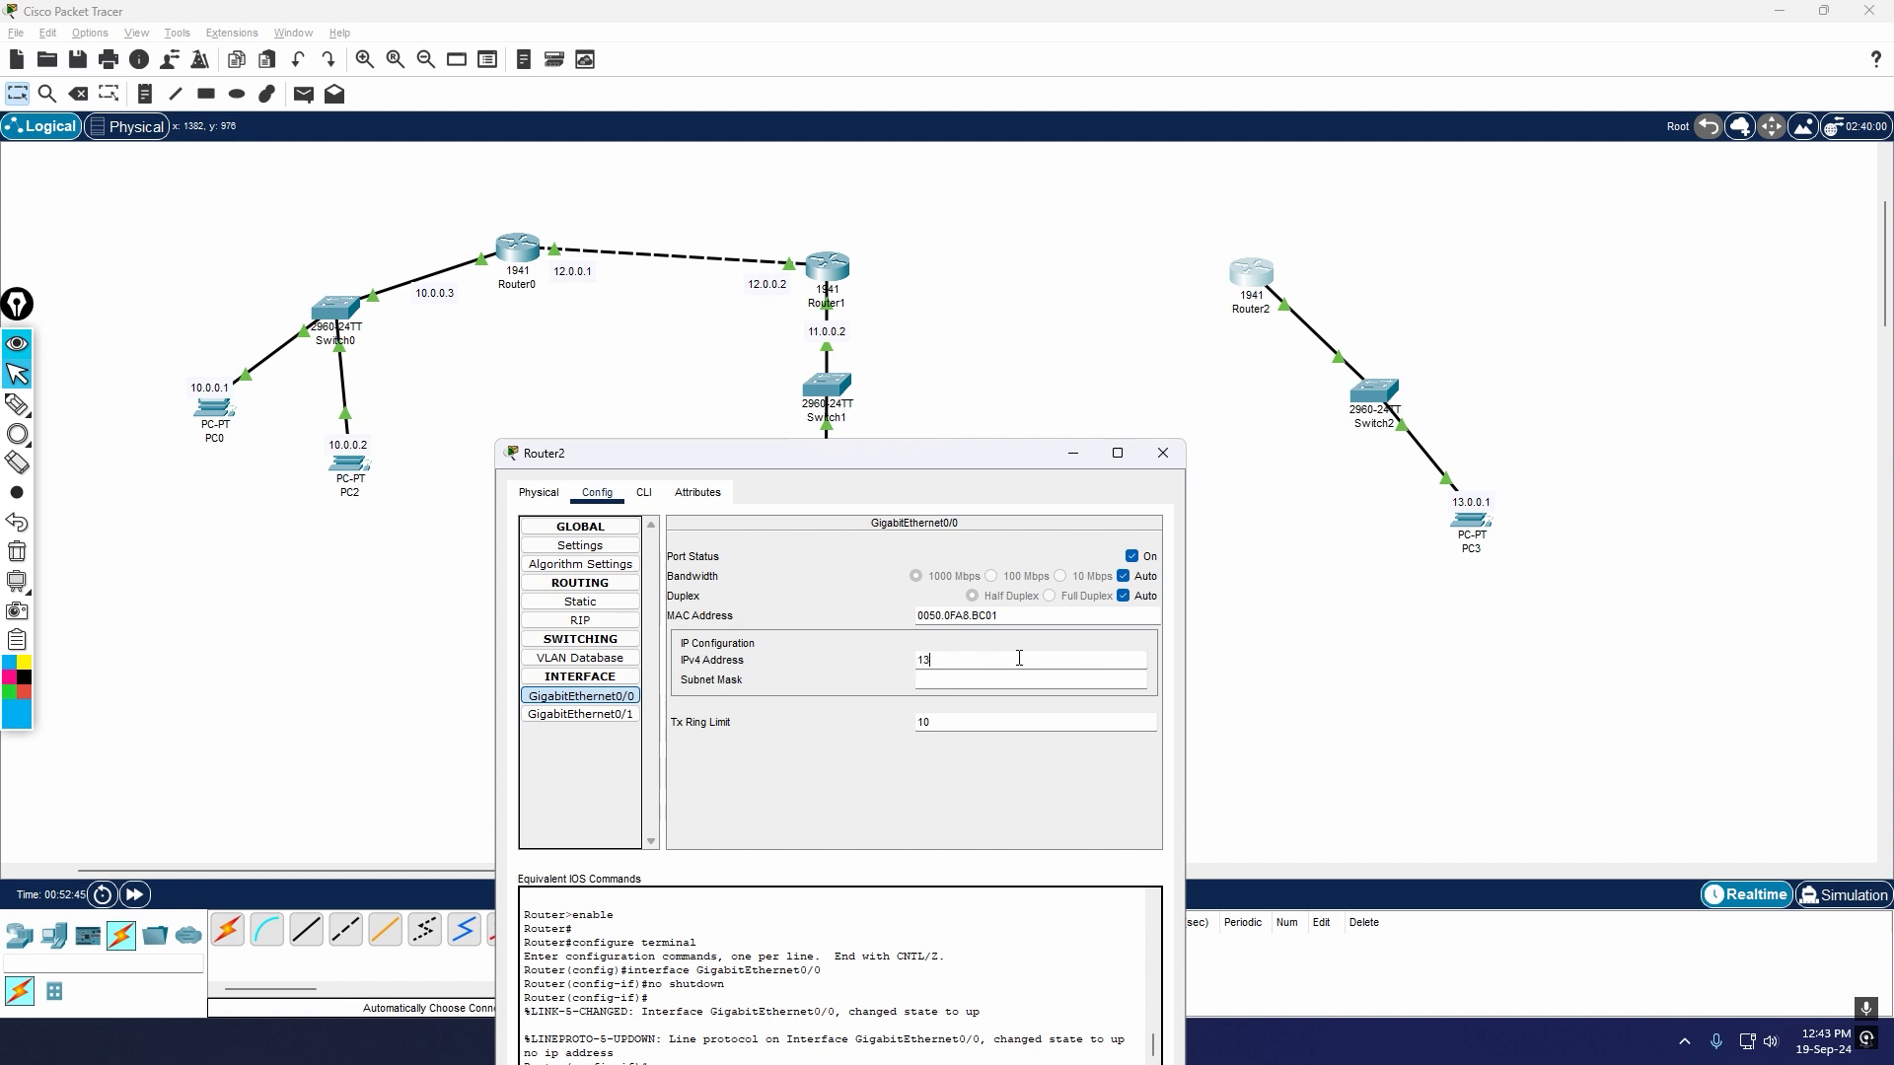
pyautogui.write('.0.0.')
pyautogui.write('2')
pyautogui.press('Return')
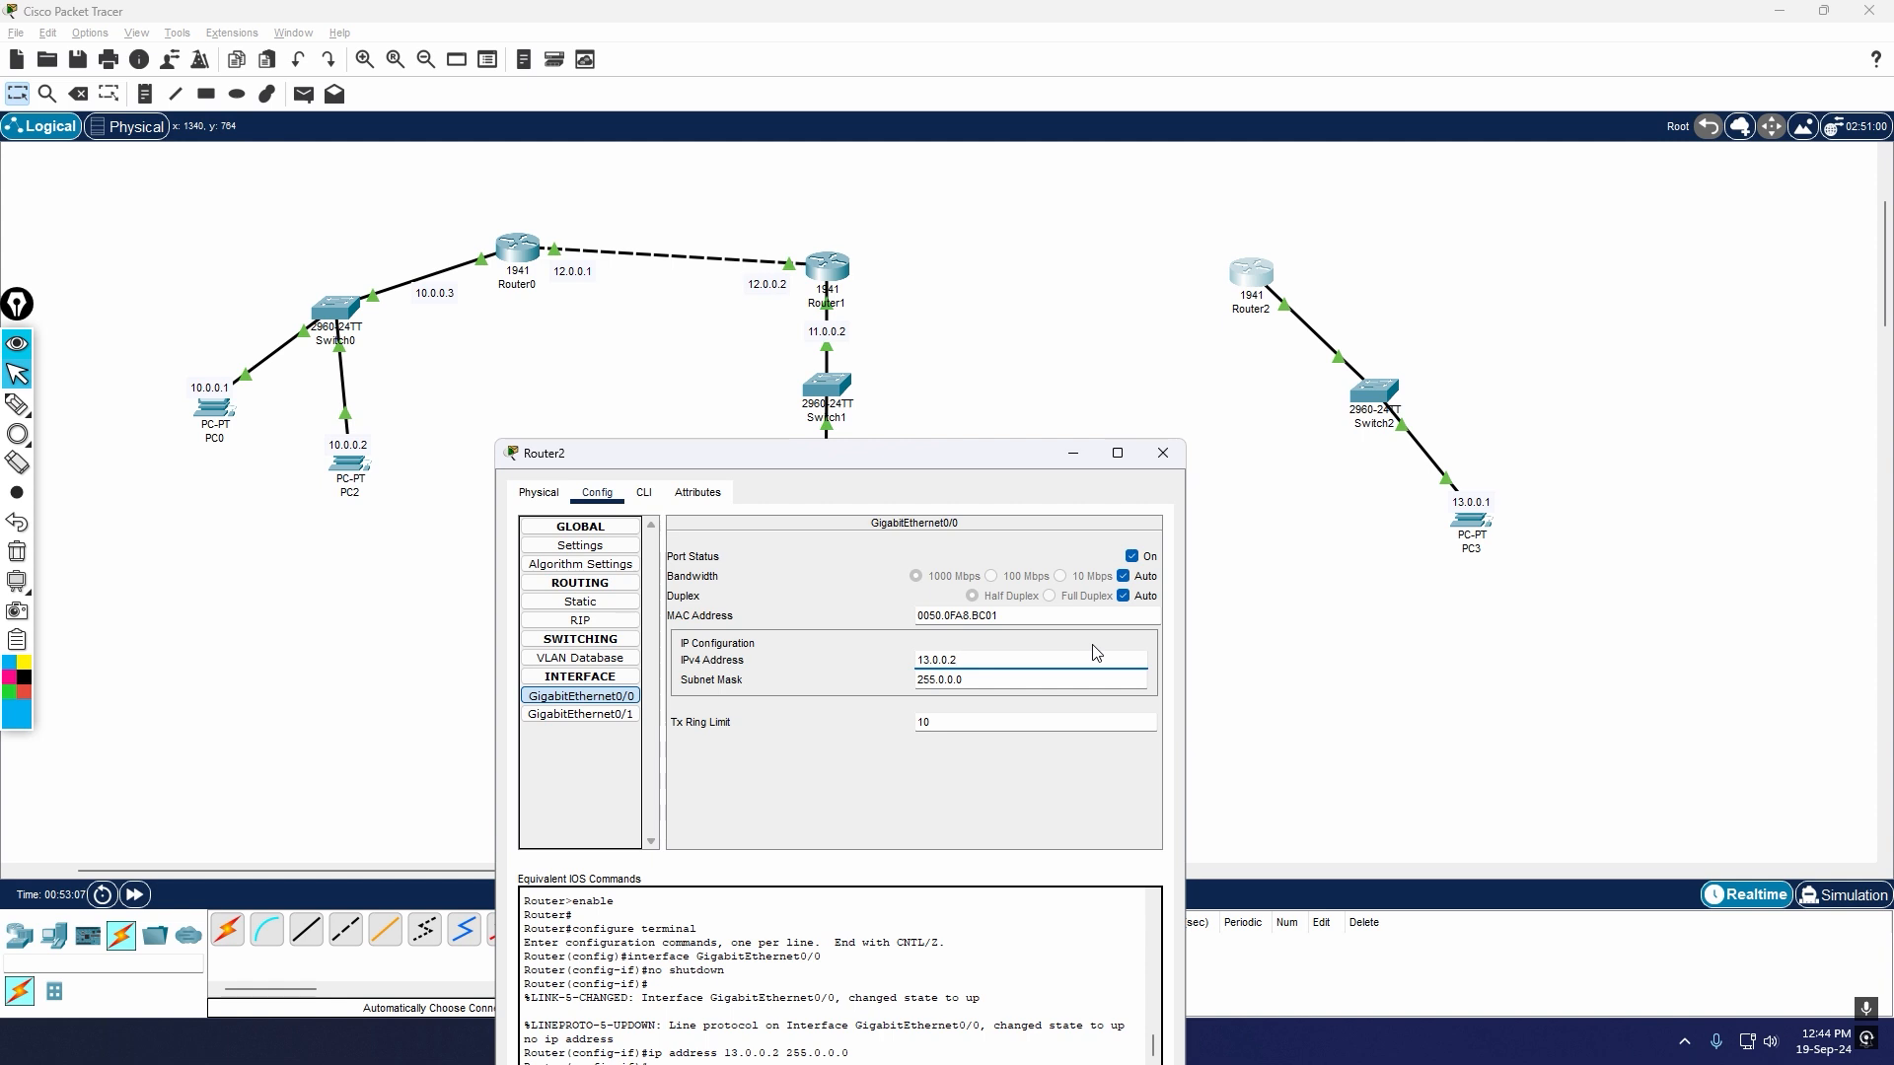
pyautogui.hotkey('ctrl', 'a')
pyautogui.click(1162, 453)
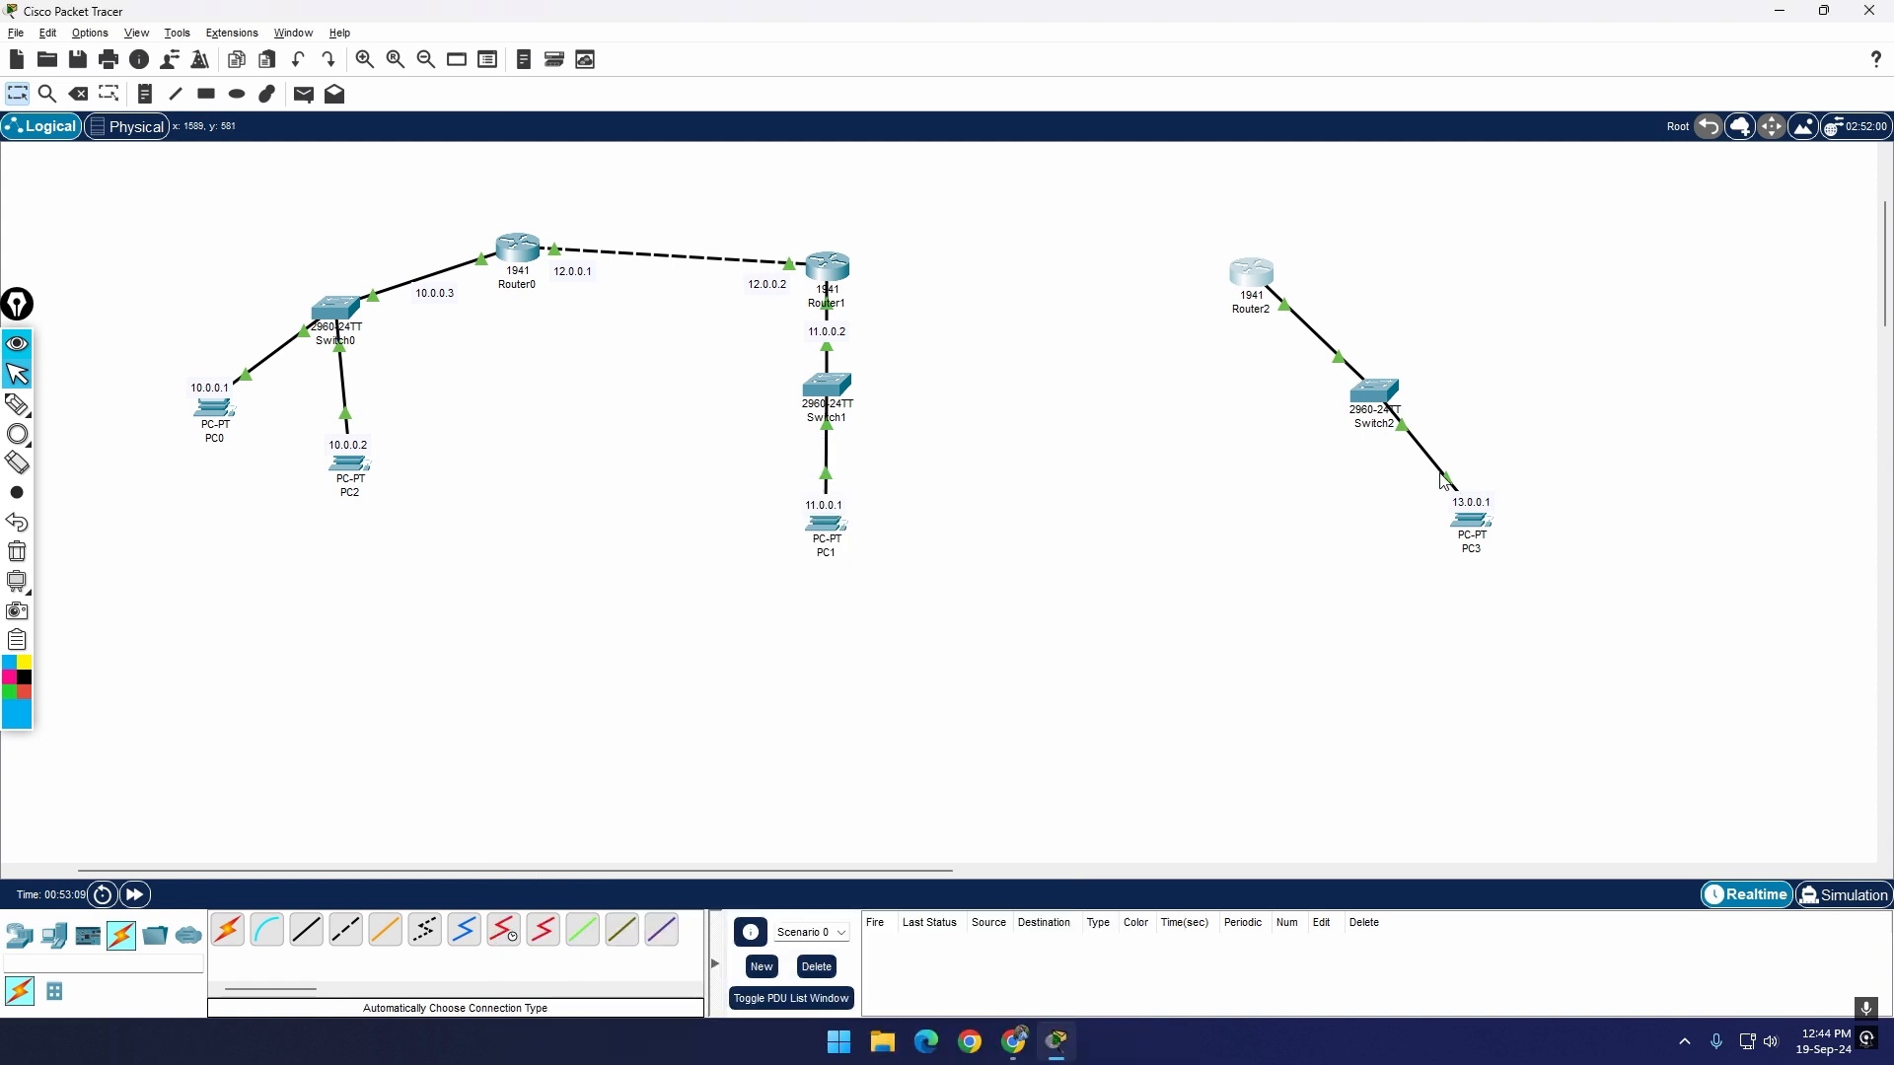
# Step: Add a text note reading 13.0.0.2 beside the link between Router2 and Switch2
pyautogui.press('n')
pyautogui.click(1342, 317)
pyautogui.write('13.0.0.2')
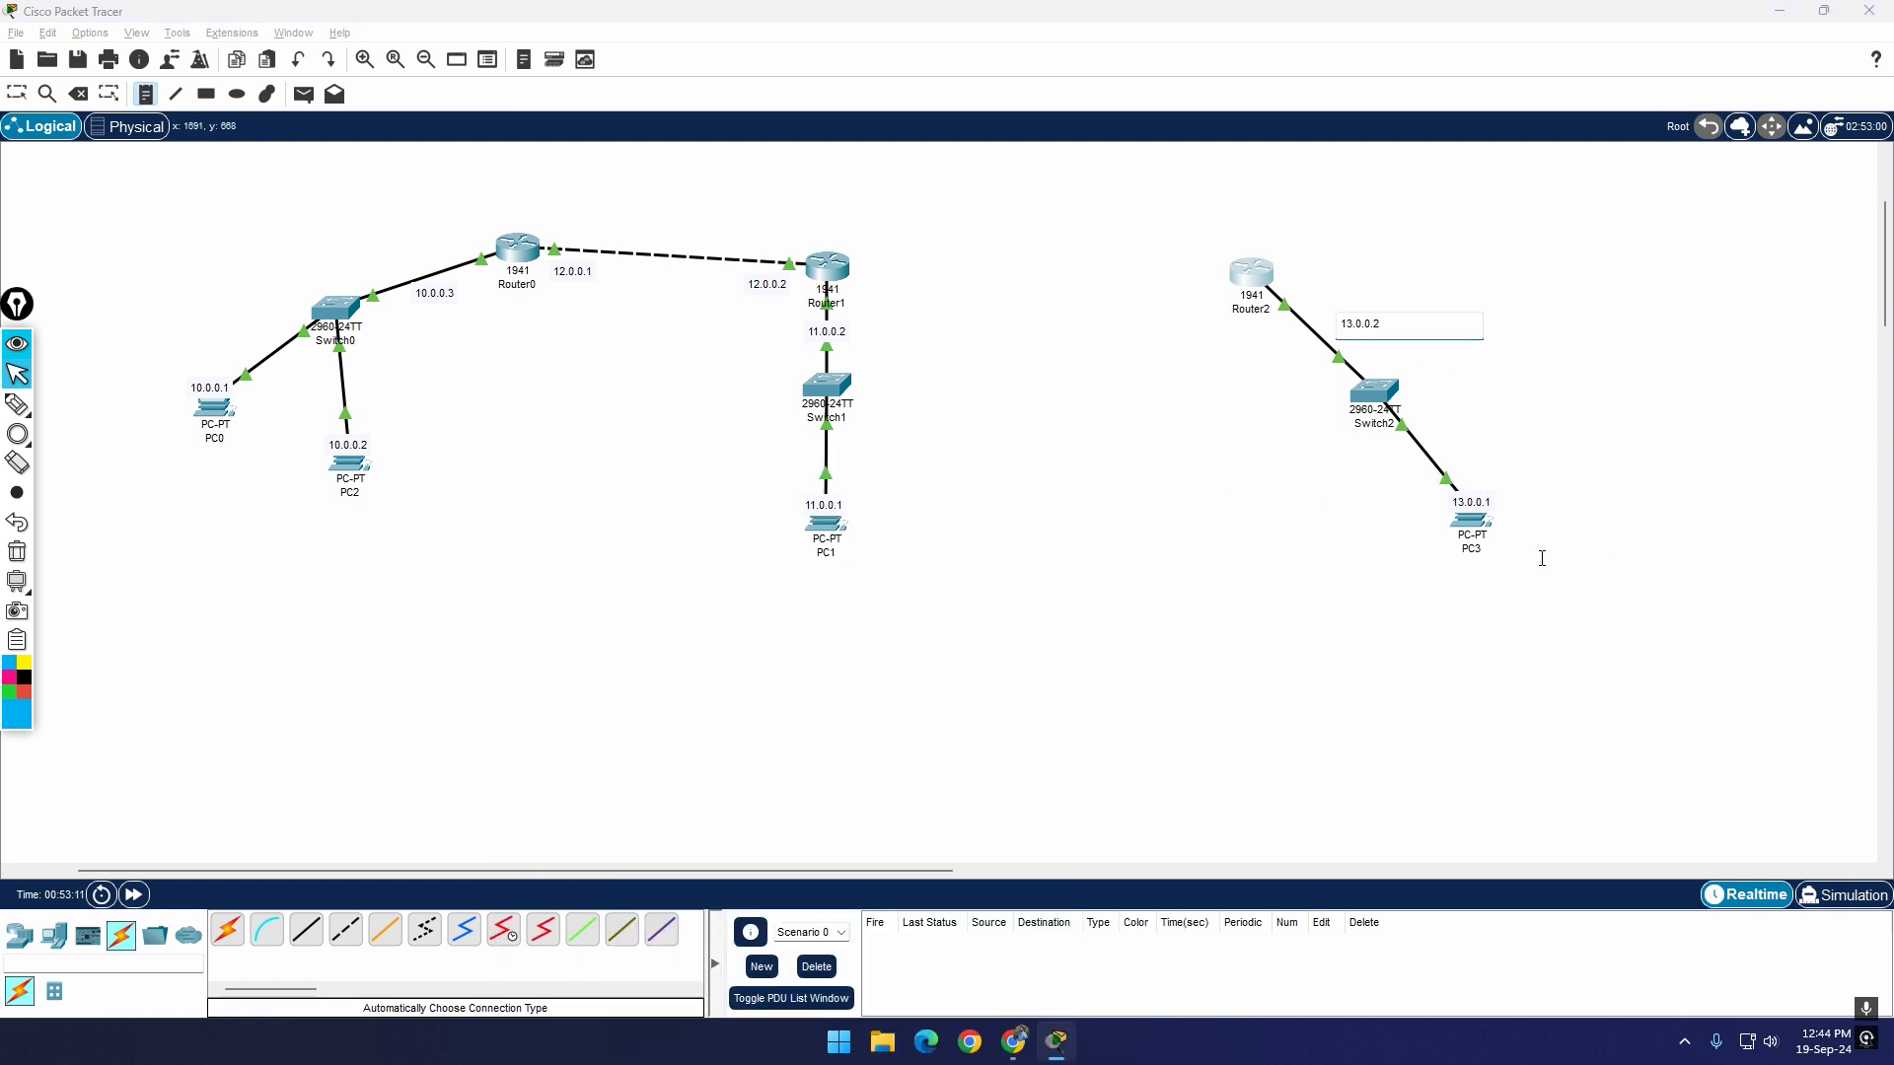
pyautogui.press('Escape')
pyautogui.moveTo(1341, 318); pyautogui.dragTo(1343, 321)
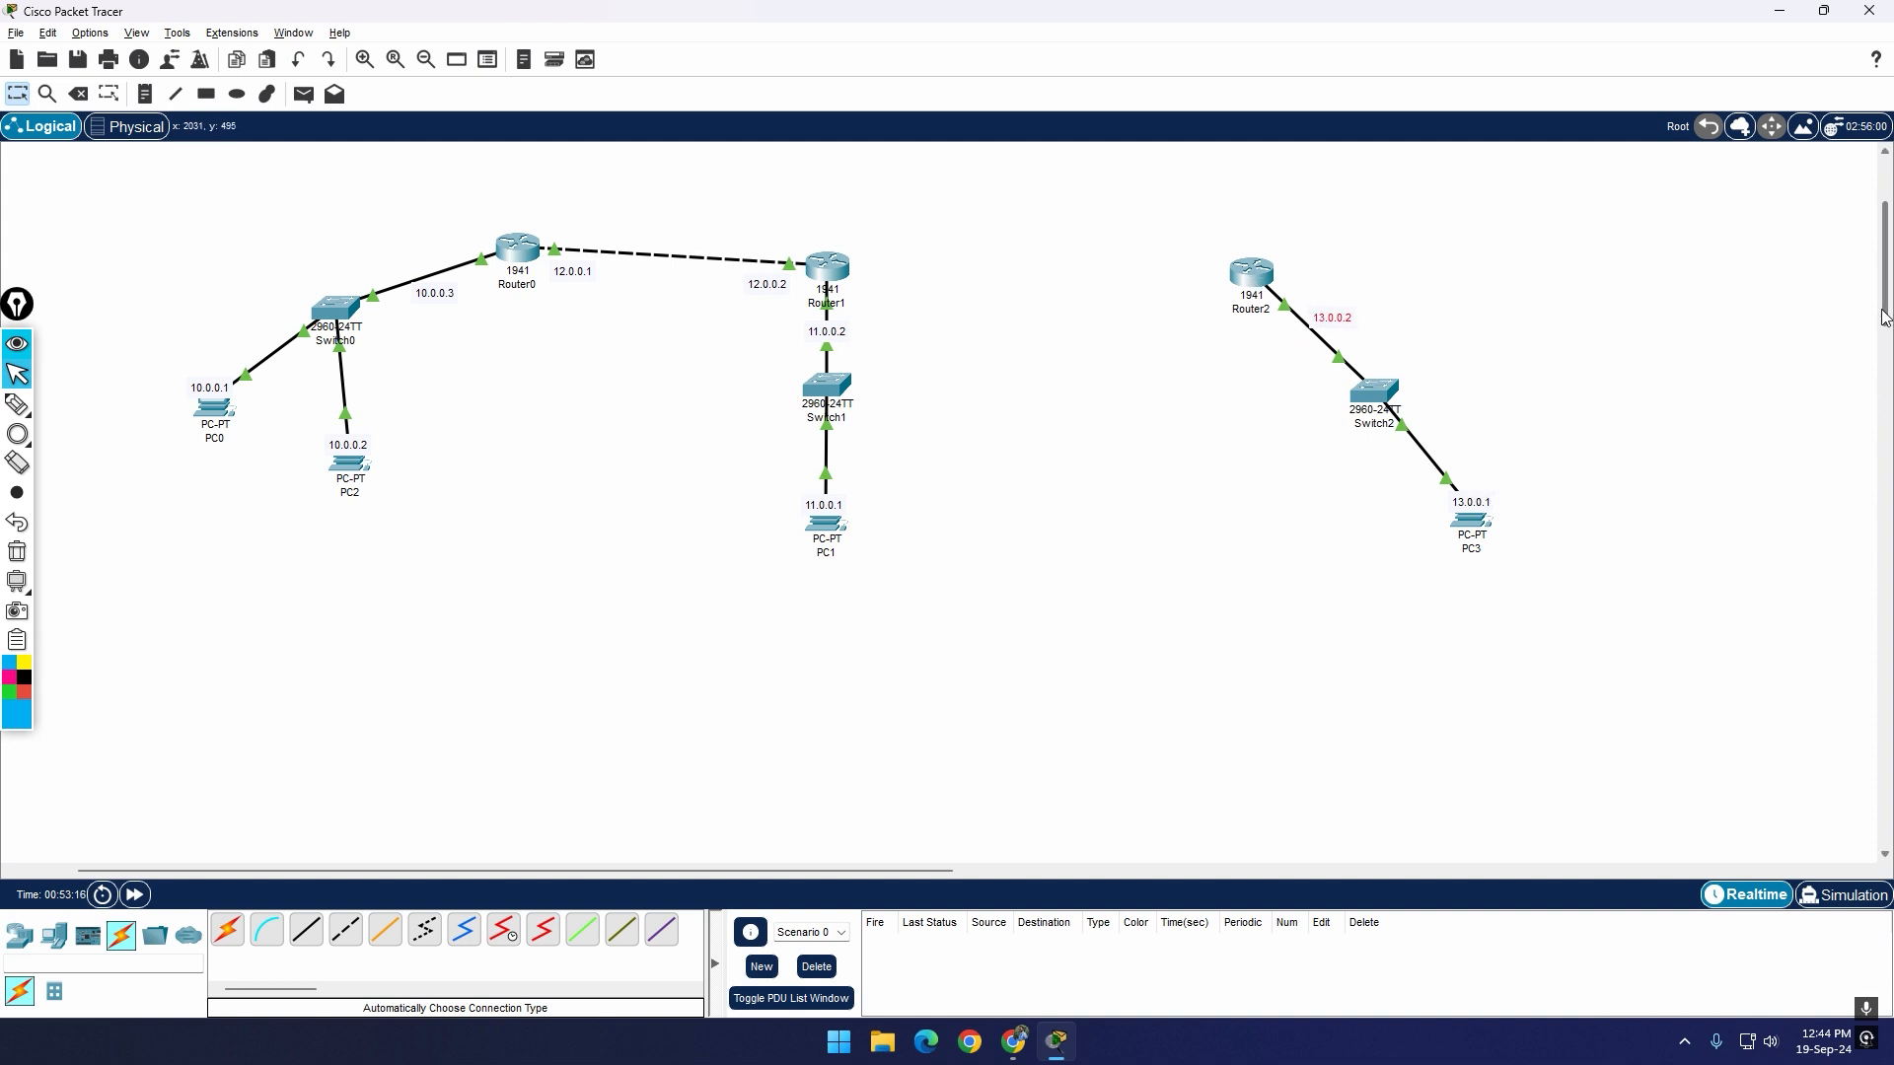
# Step: Check which of Router1's GigabitEthernet interfaces already have addresses, and close its window
pyautogui.scroll(2, 1884, 326)
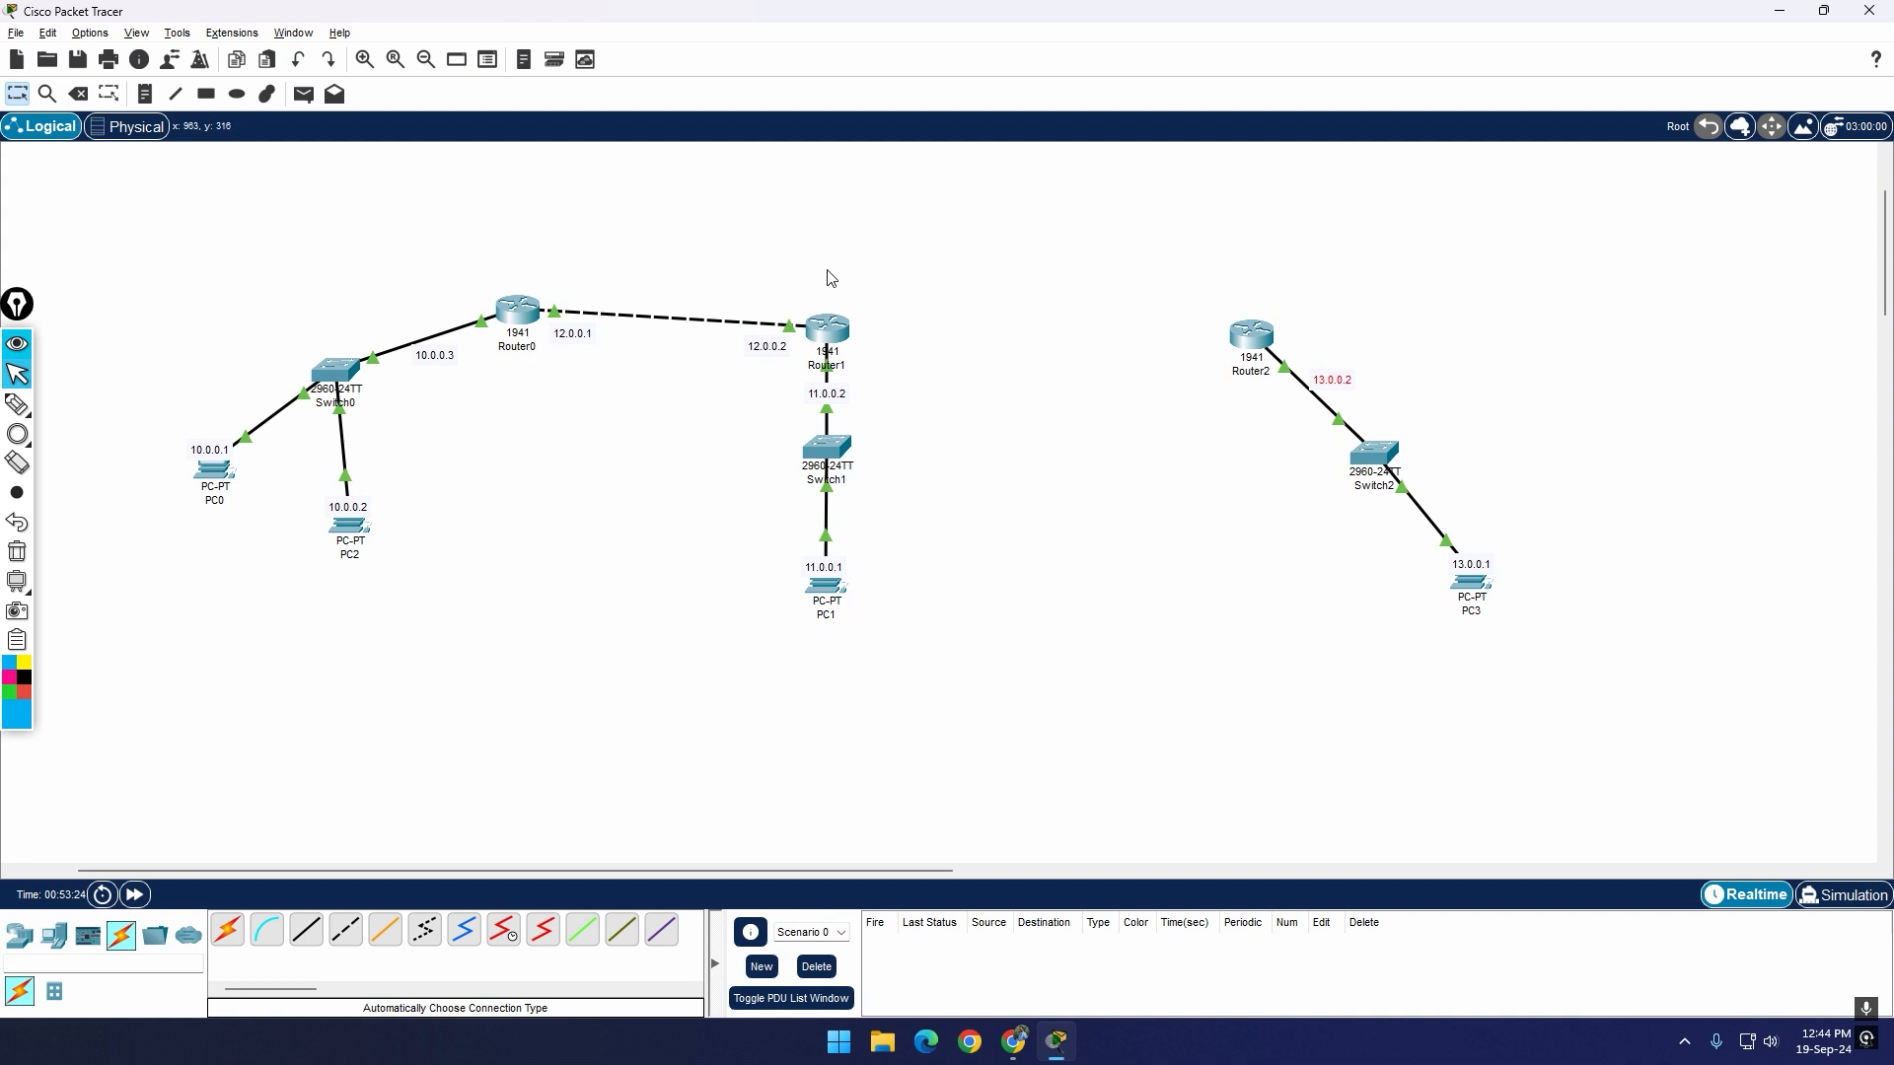
pyautogui.click(828, 330)
pyautogui.click(802, 466)
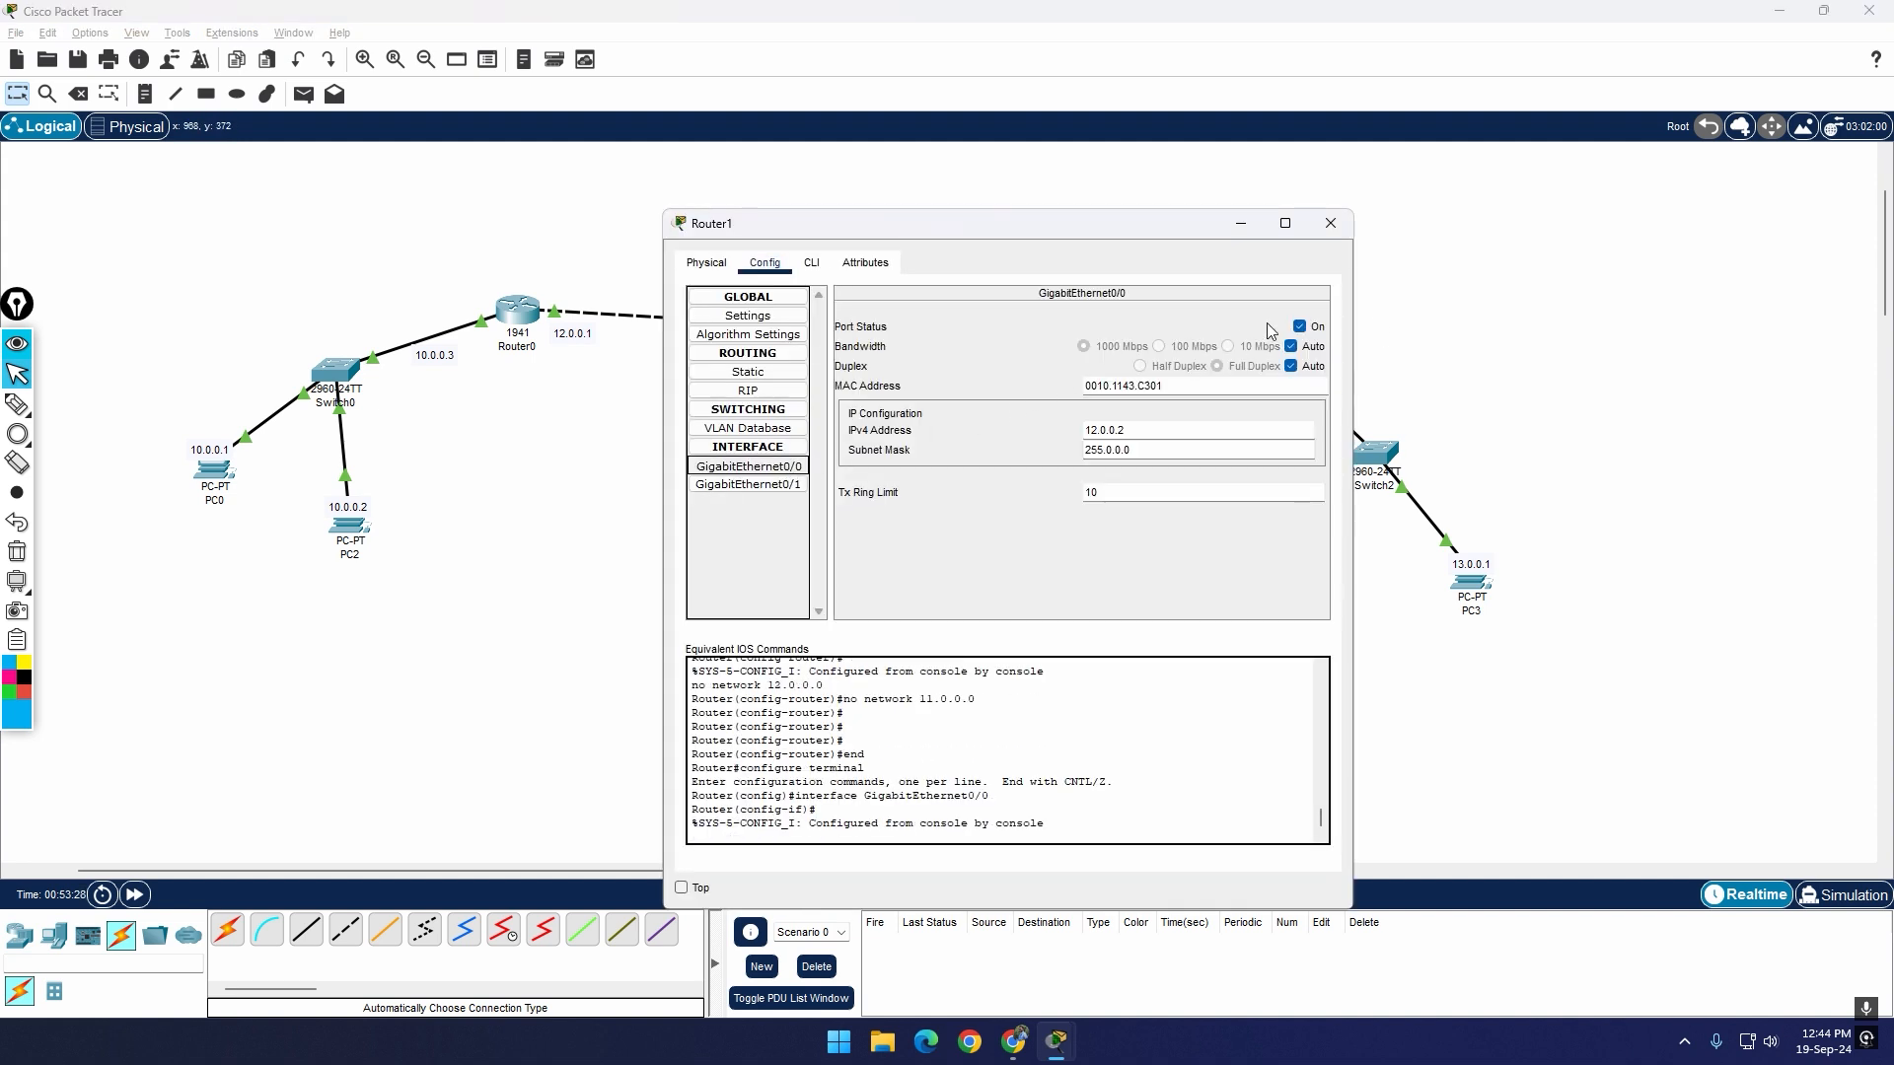
pyautogui.click(1330, 222)
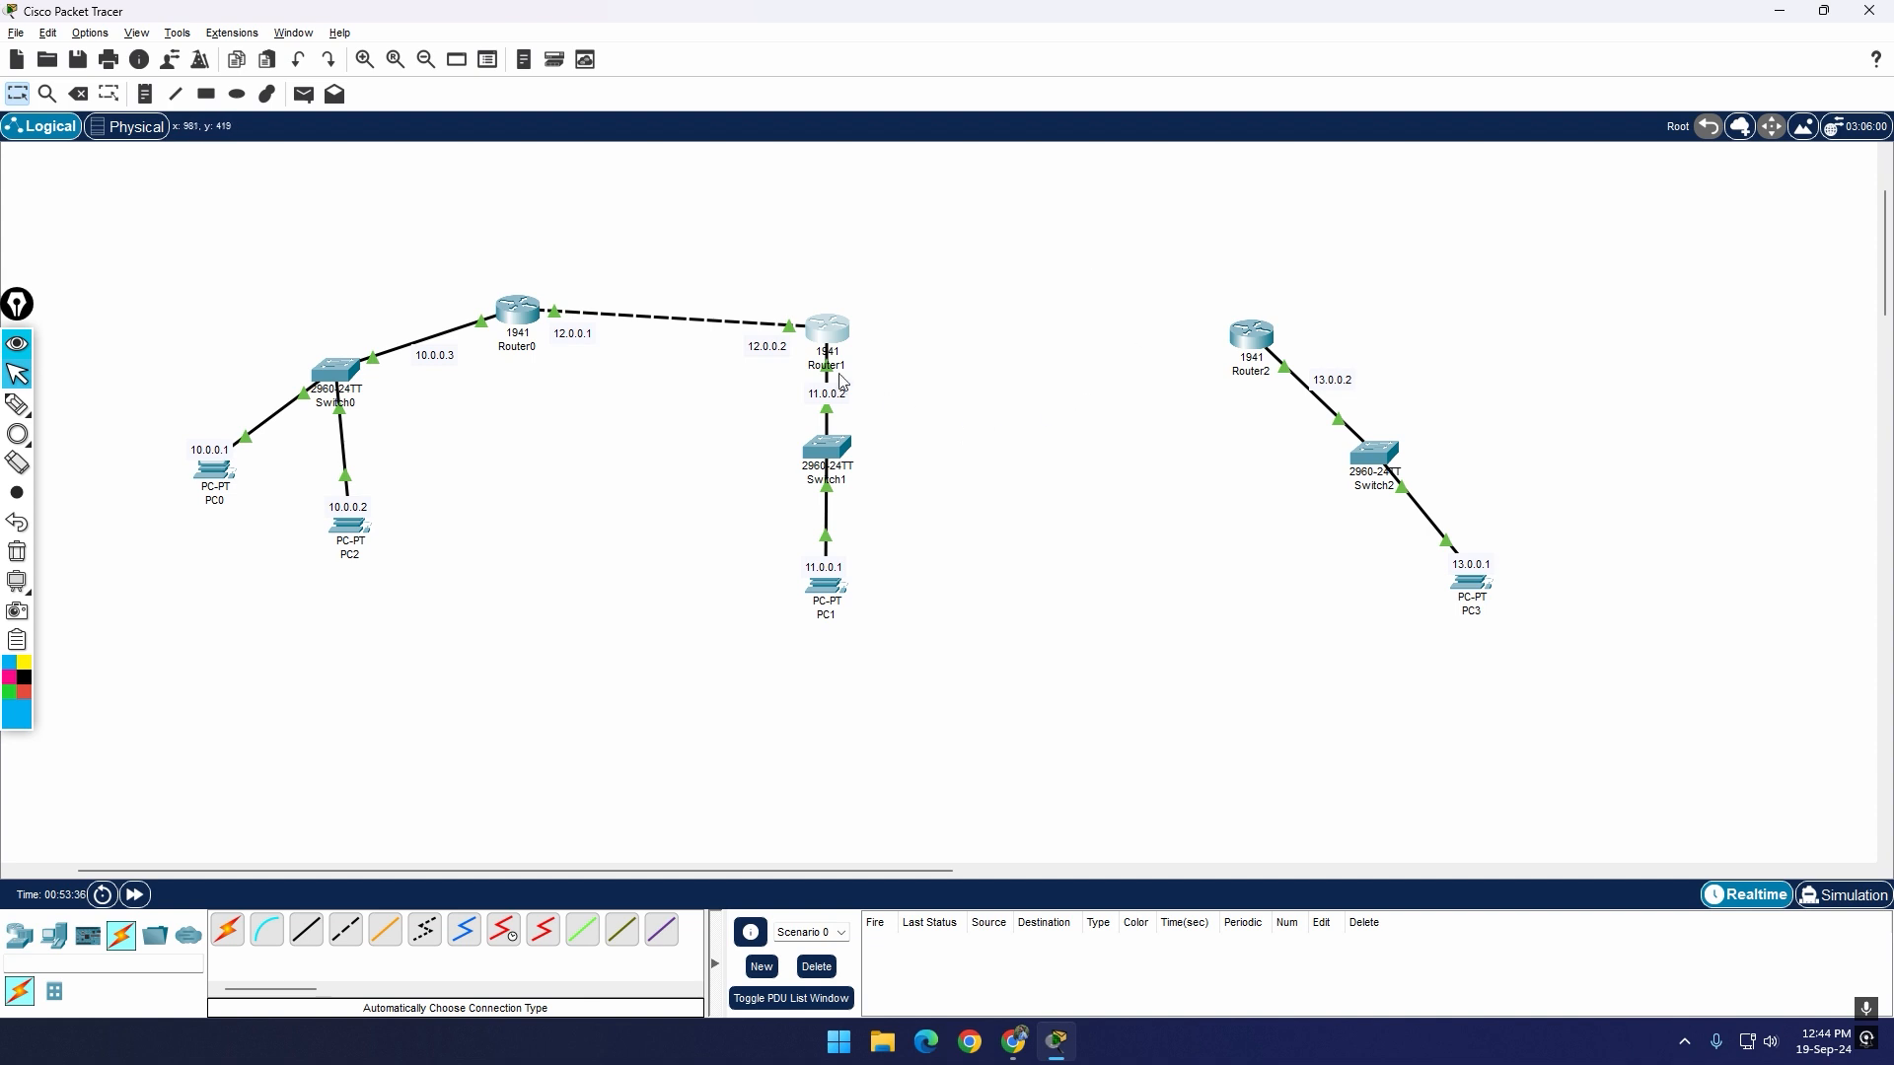
# Step: Compare the expansion modules available for Router1, select HWIC-2T and maximize the router's window
pyautogui.moveTo(821, 335)
pyautogui.click(833, 345)
pyautogui.moveTo(903, 227); pyautogui.dragTo(991, 289)
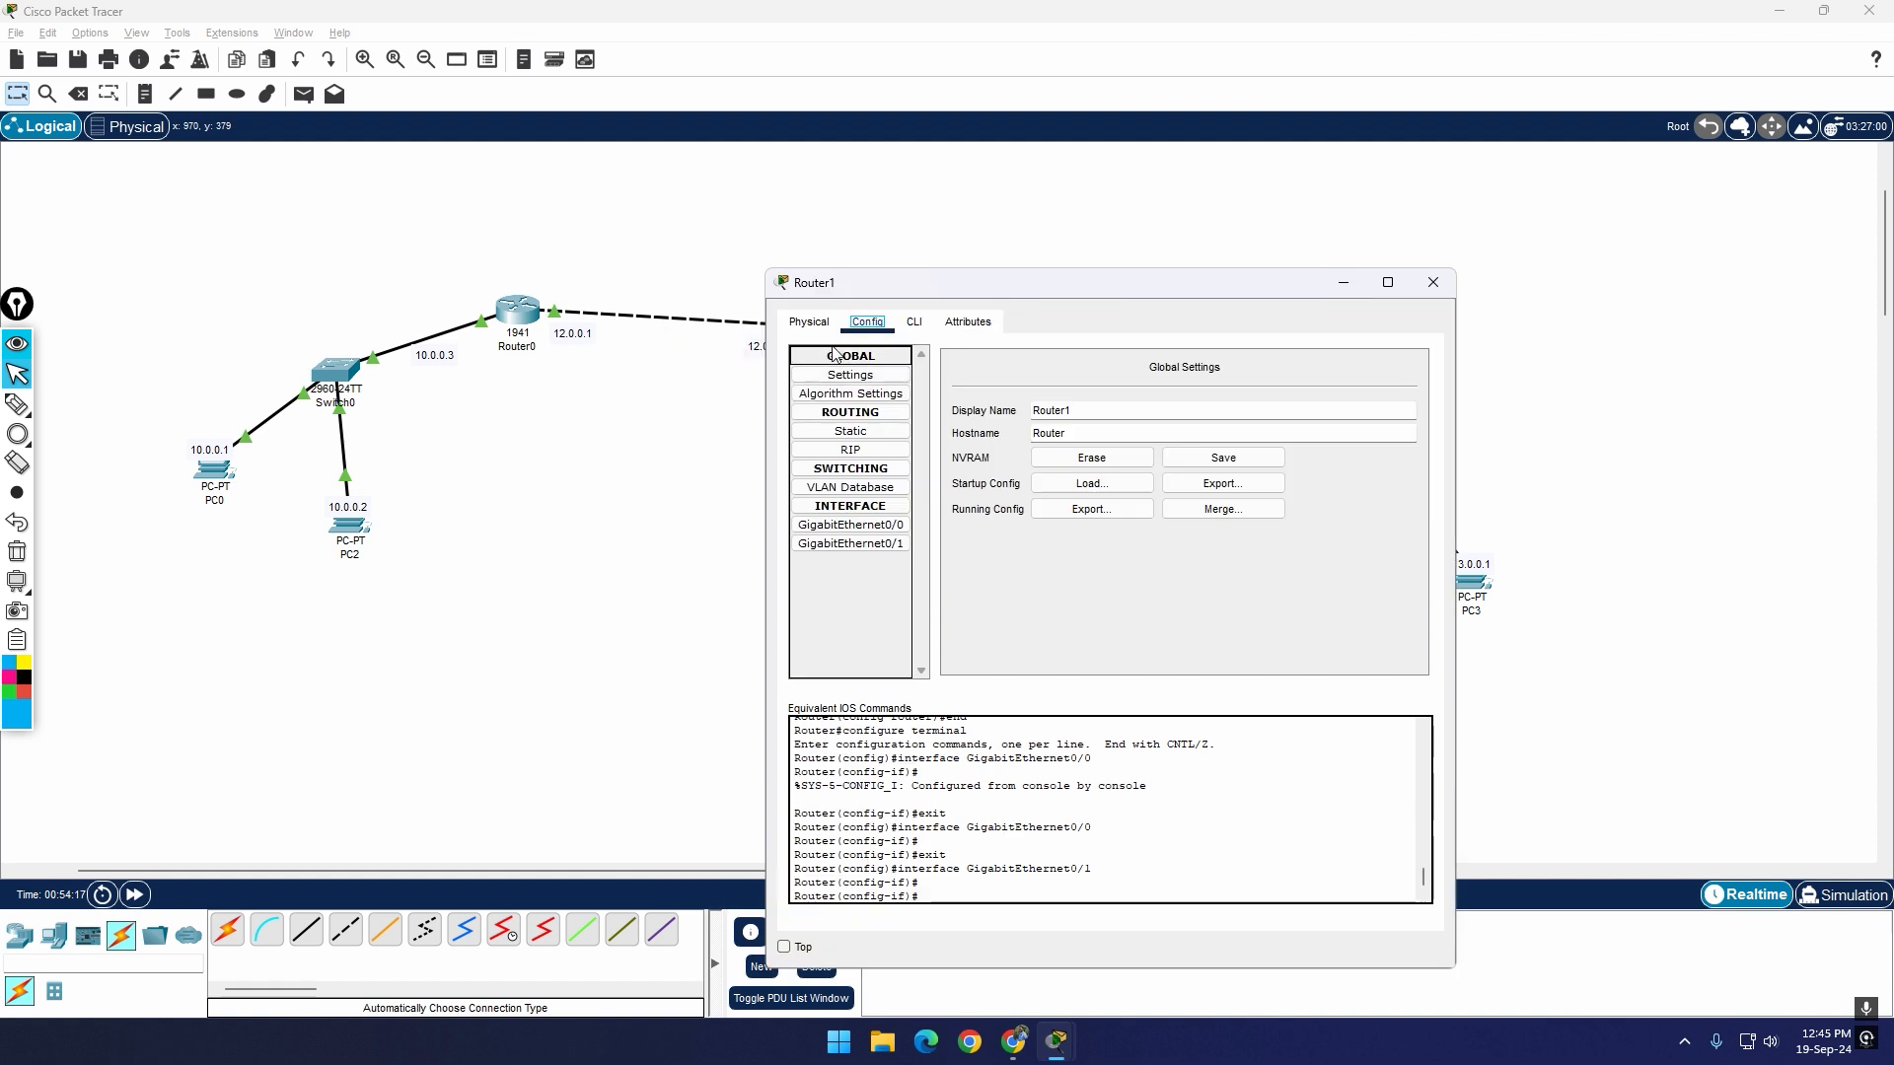
pyautogui.click(814, 322)
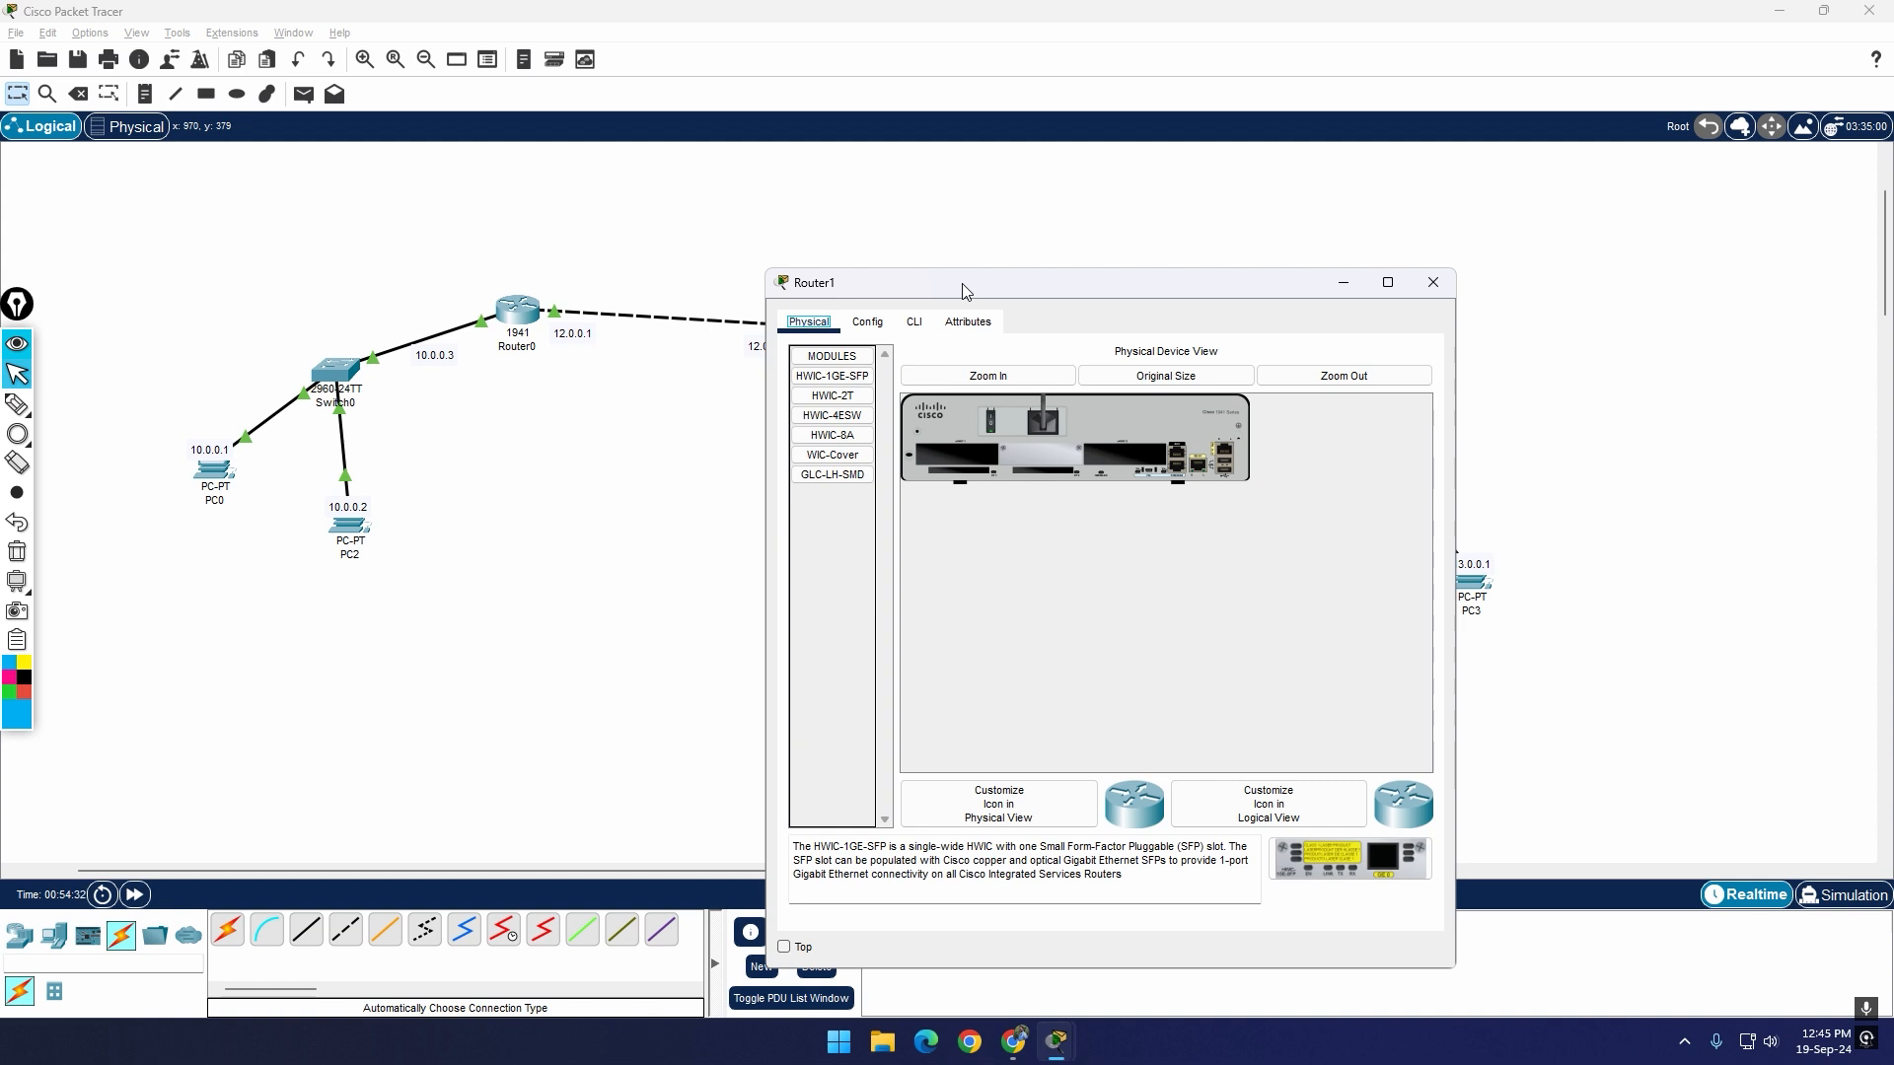
pyautogui.click(852, 397)
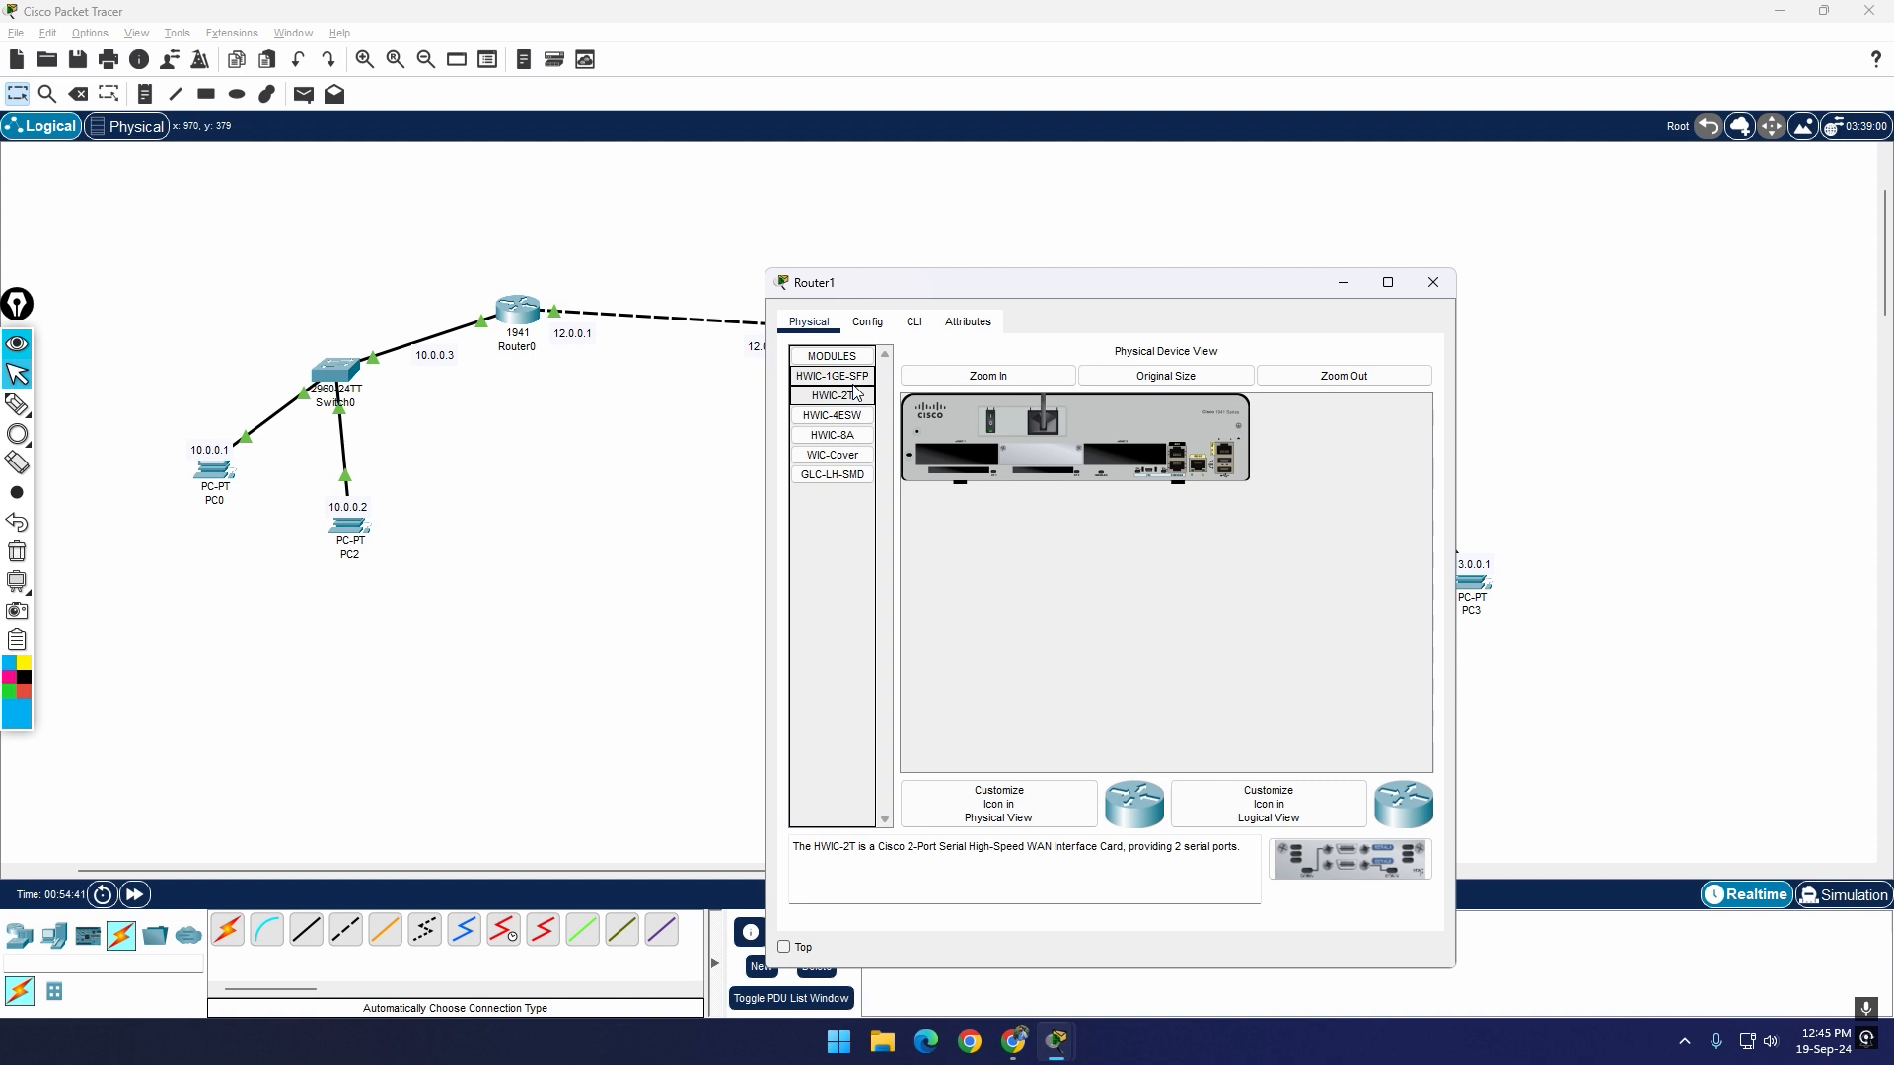
pyautogui.click(851, 379)
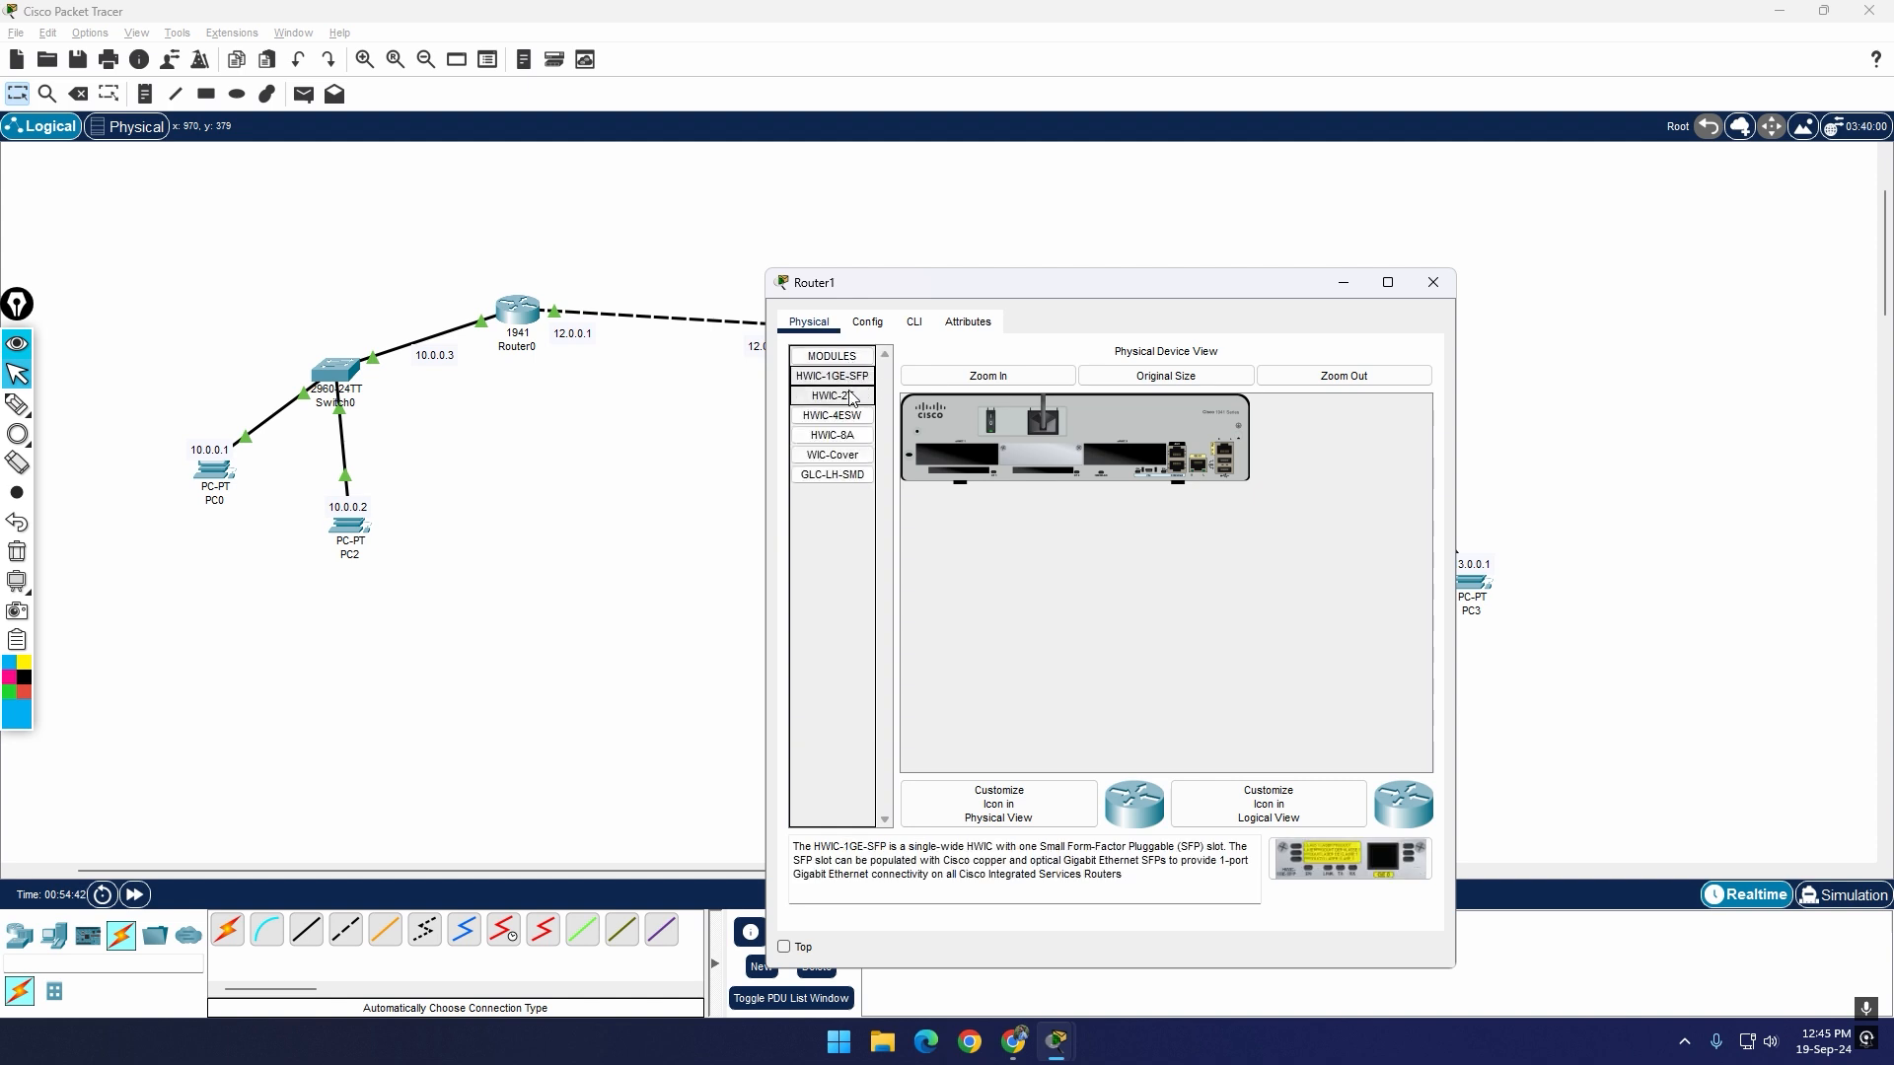
pyautogui.click(852, 397)
pyautogui.click(853, 416)
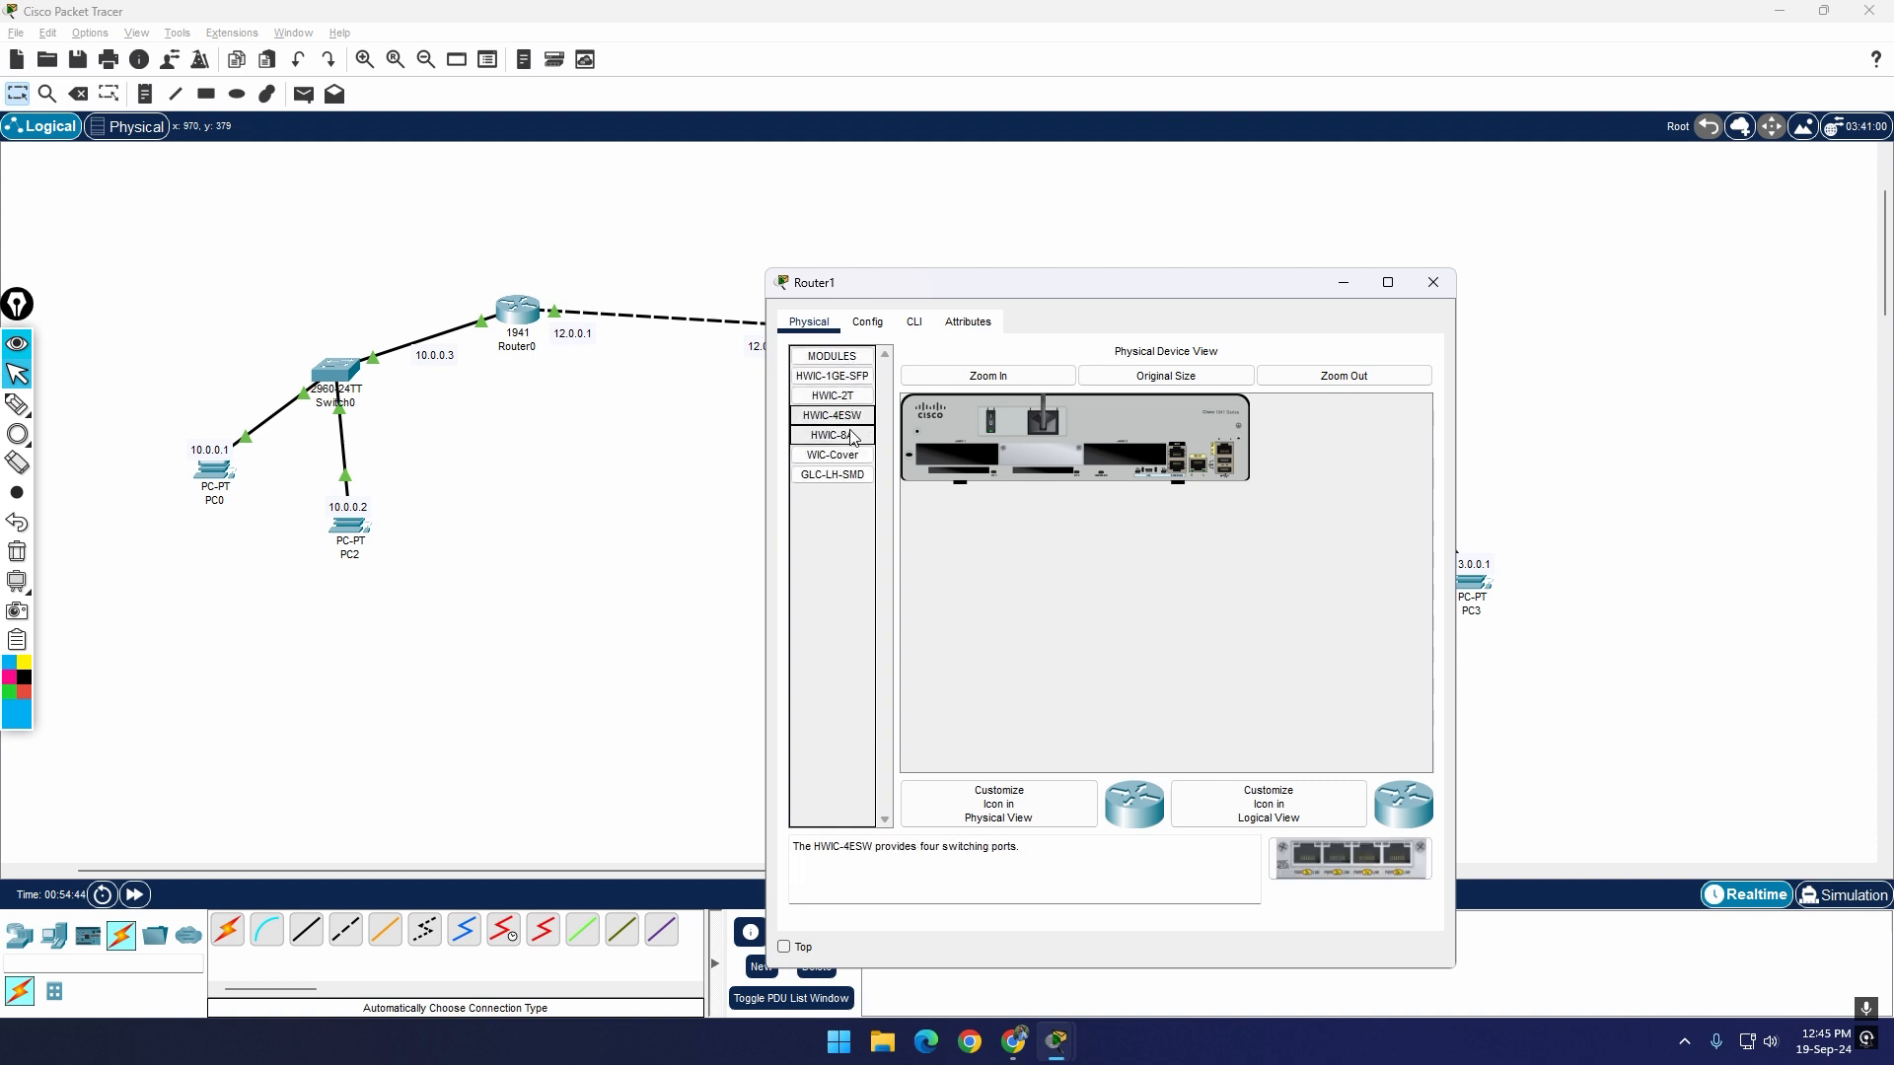
pyautogui.click(854, 436)
pyautogui.click(856, 457)
pyautogui.click(859, 477)
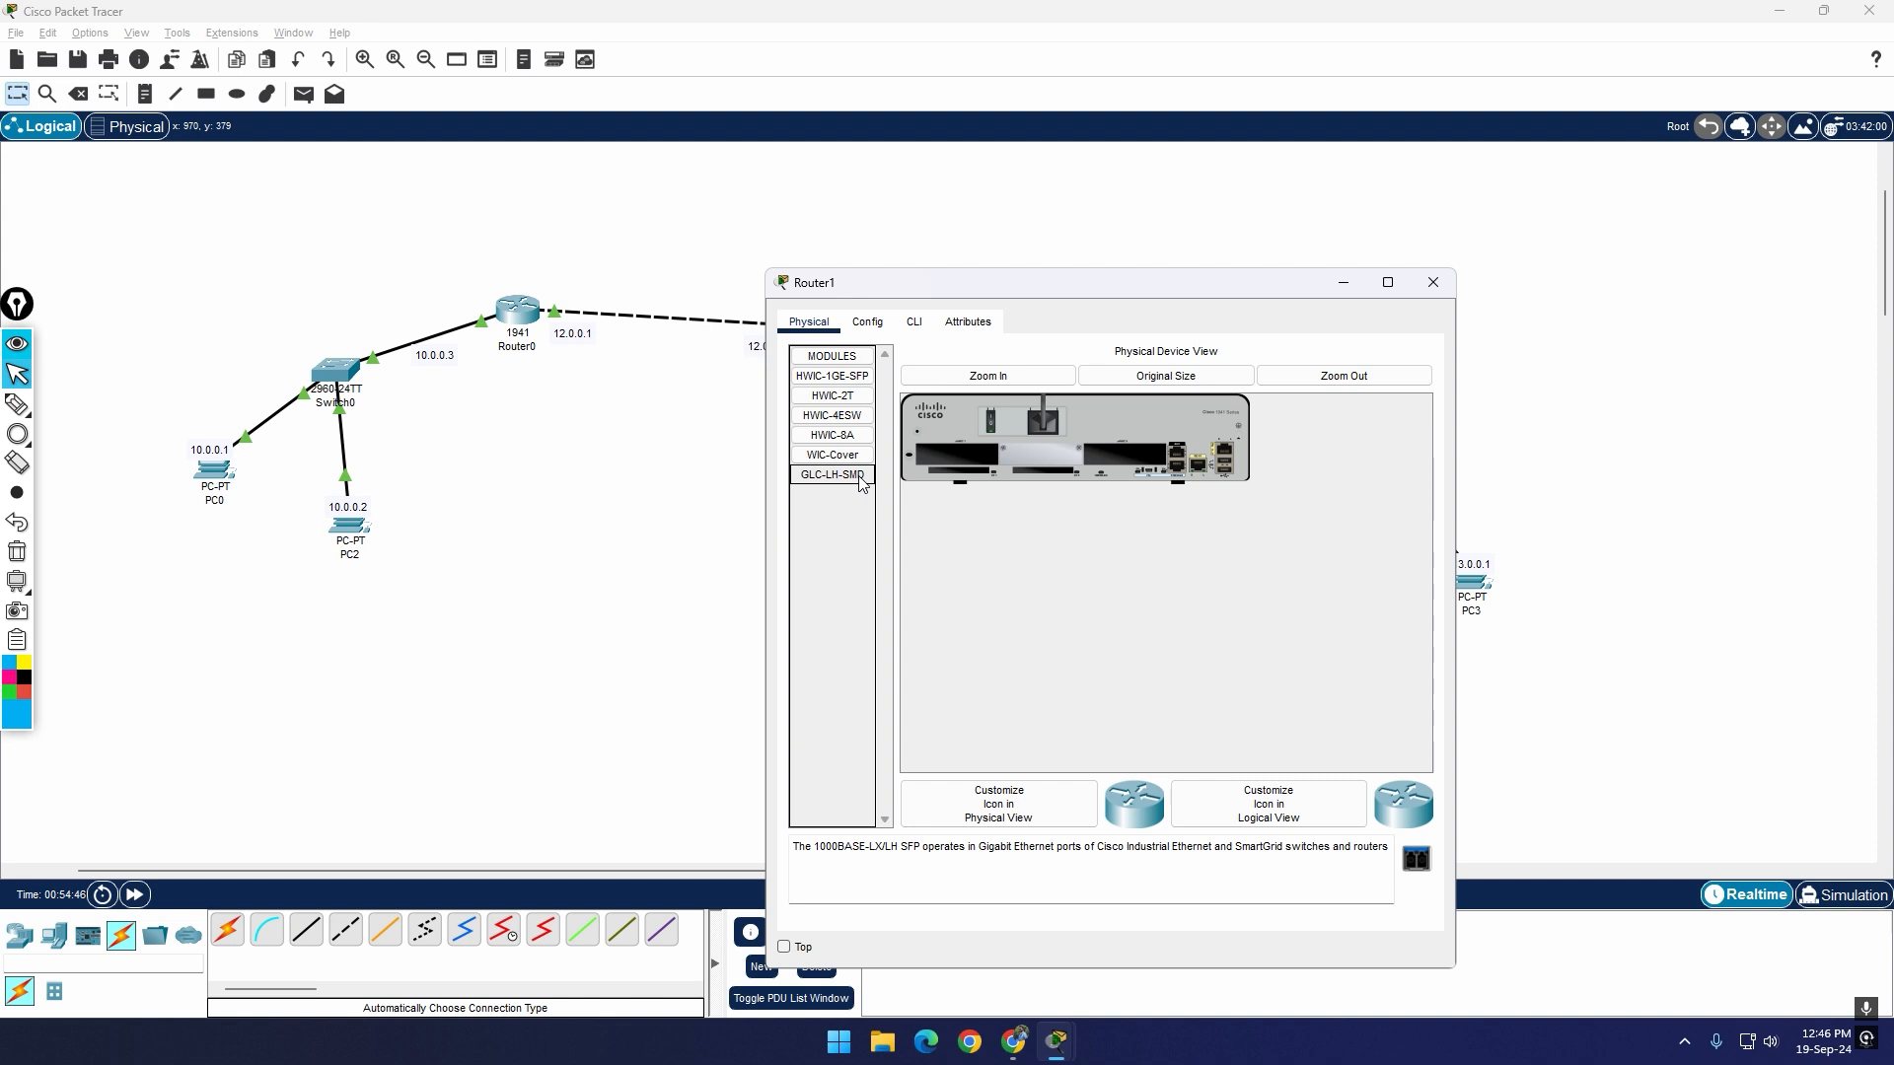
pyautogui.click(849, 398)
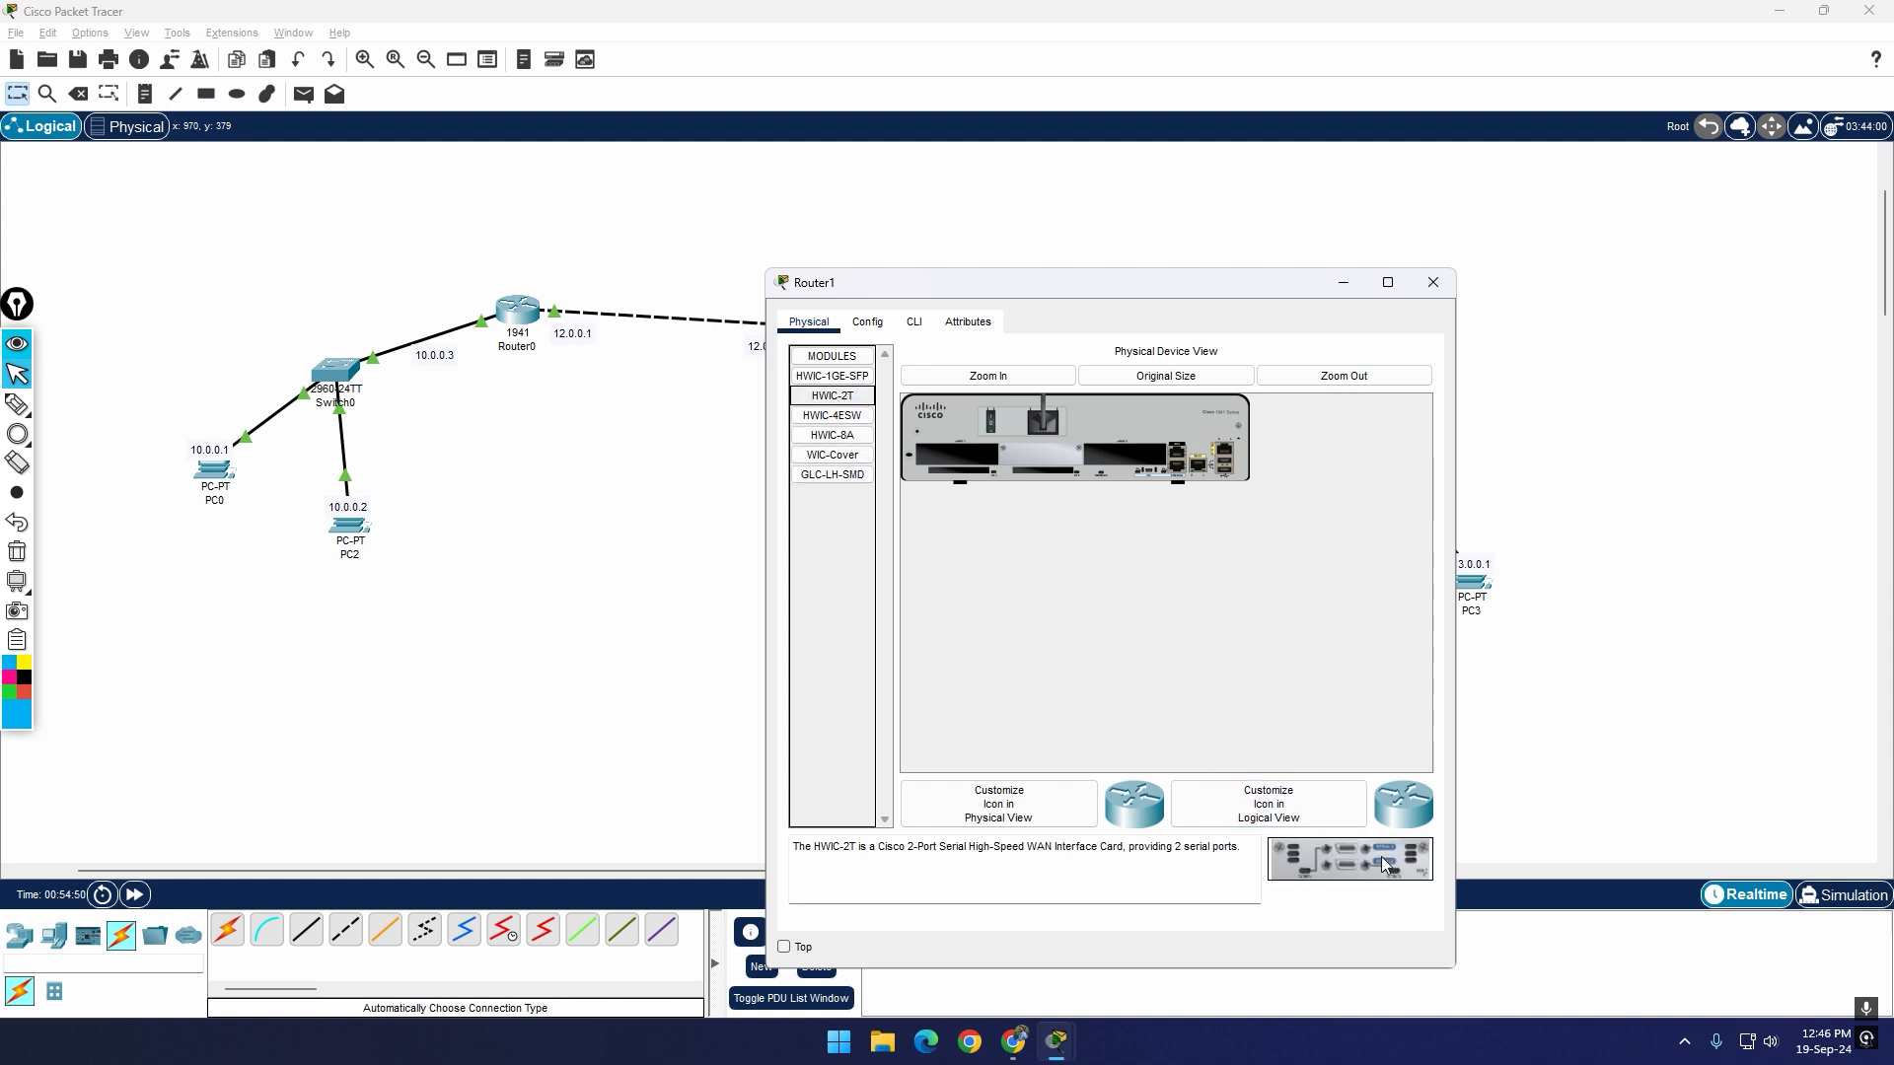
pyautogui.click(1388, 282)
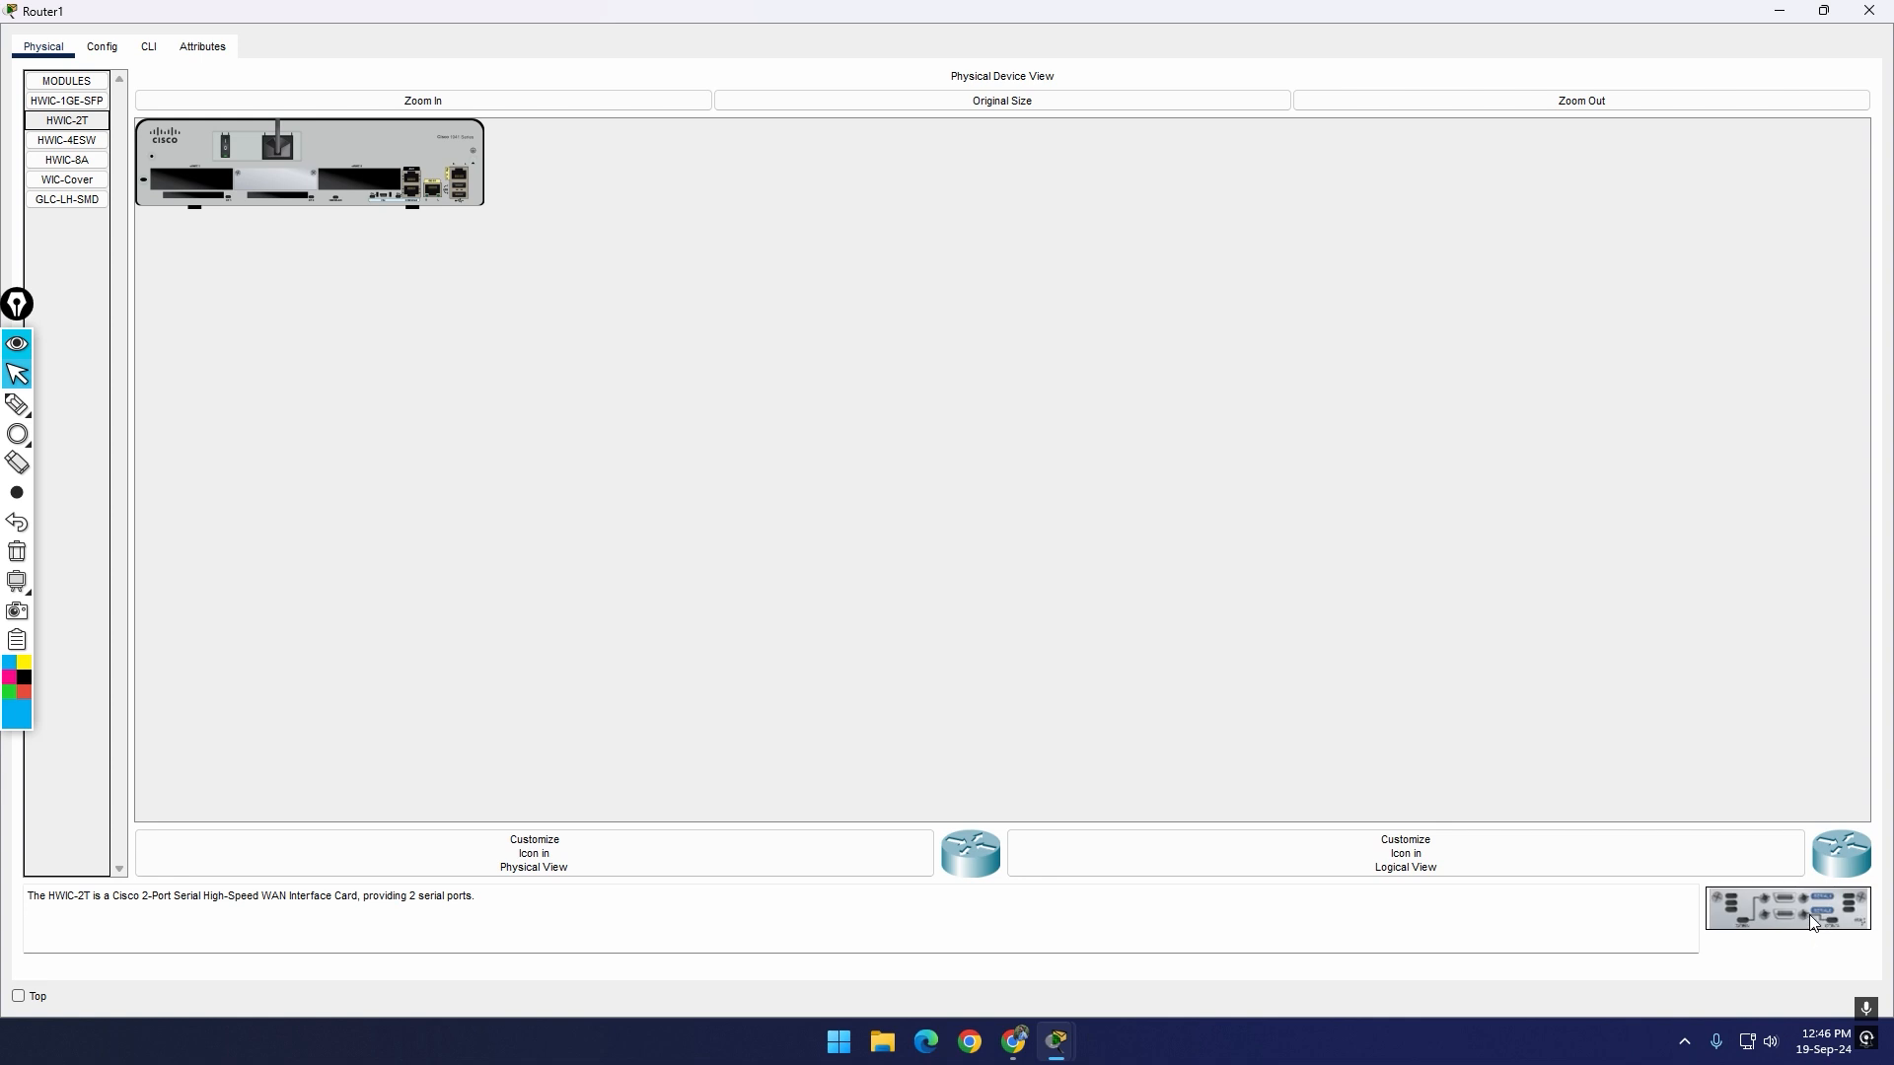
# Step: Try to install the HWIC-2T module in Router1's empty slot beside the console ports while it is powered on
pyautogui.moveTo(1809, 915); pyautogui.dragTo(373, 202)
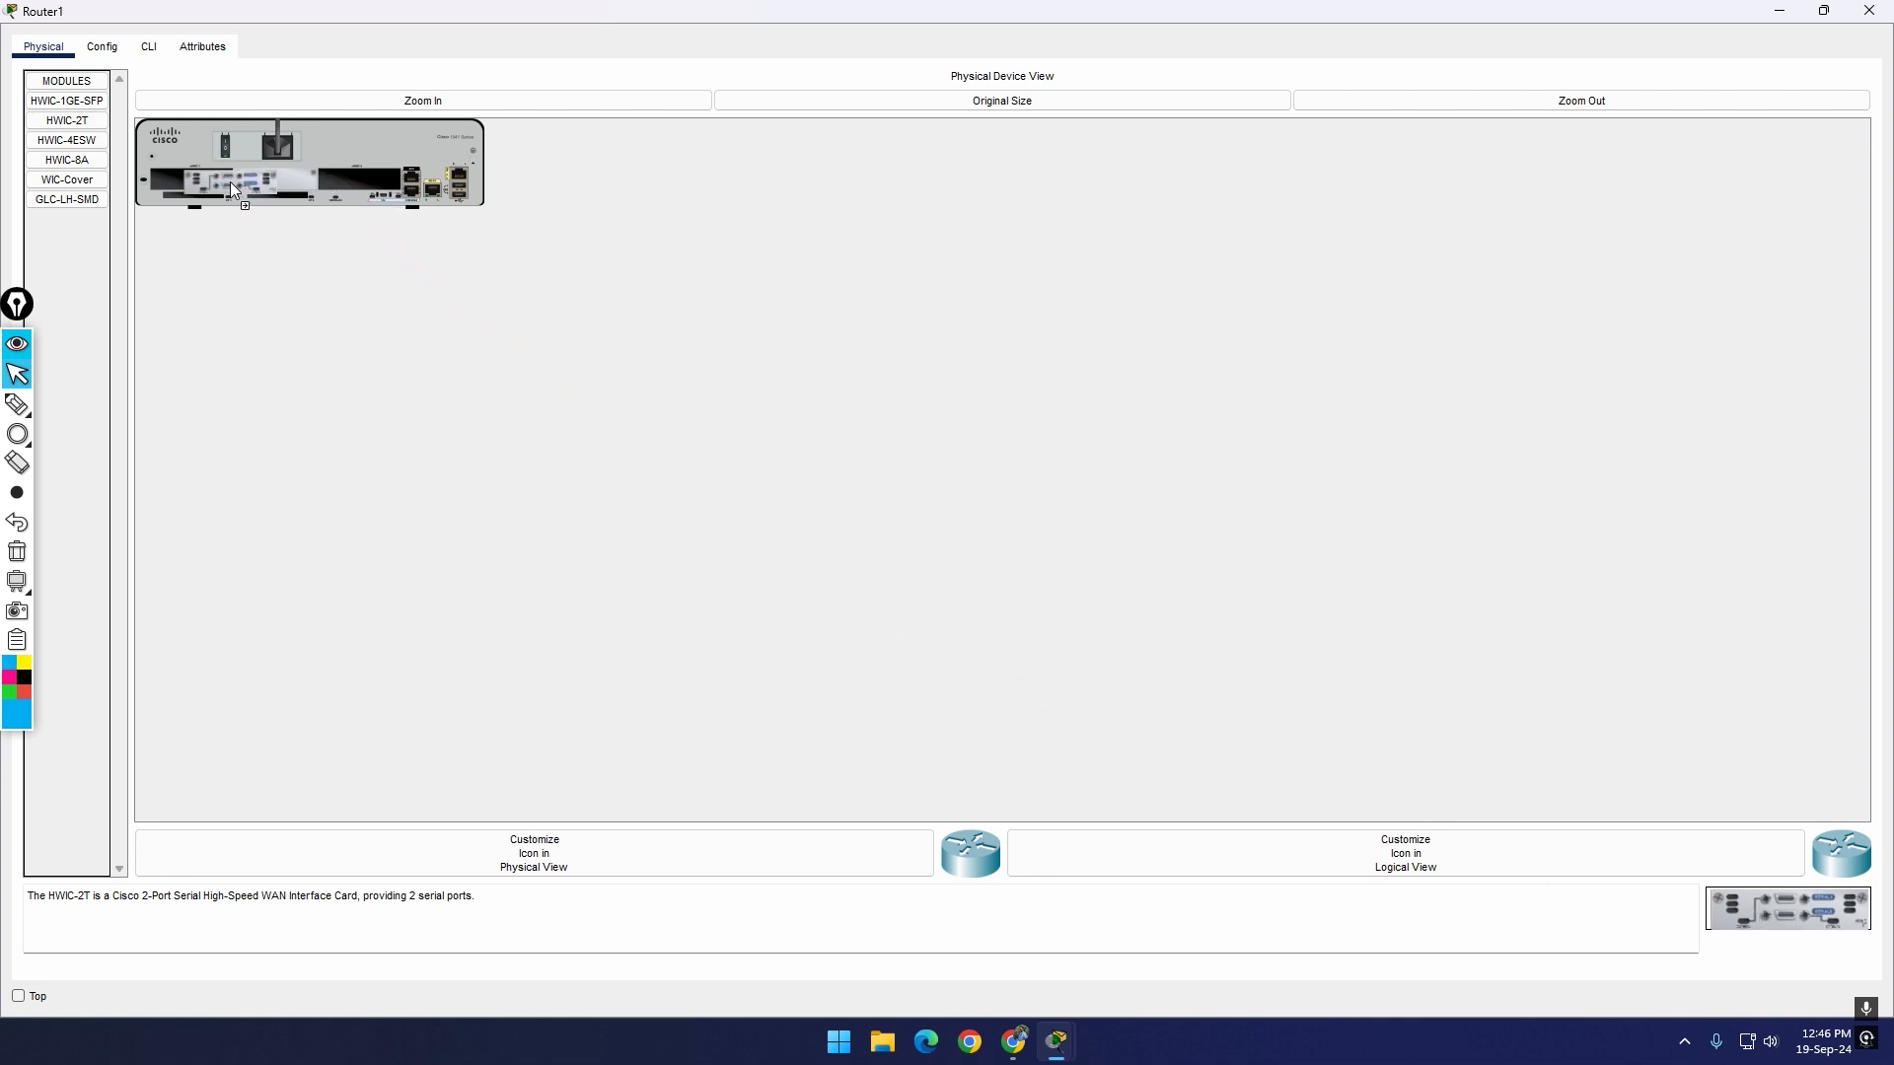
pyautogui.moveTo(231, 184); pyautogui.dragTo(358, 187)
pyautogui.moveTo(361, 180); pyautogui.dragTo(362, 183)
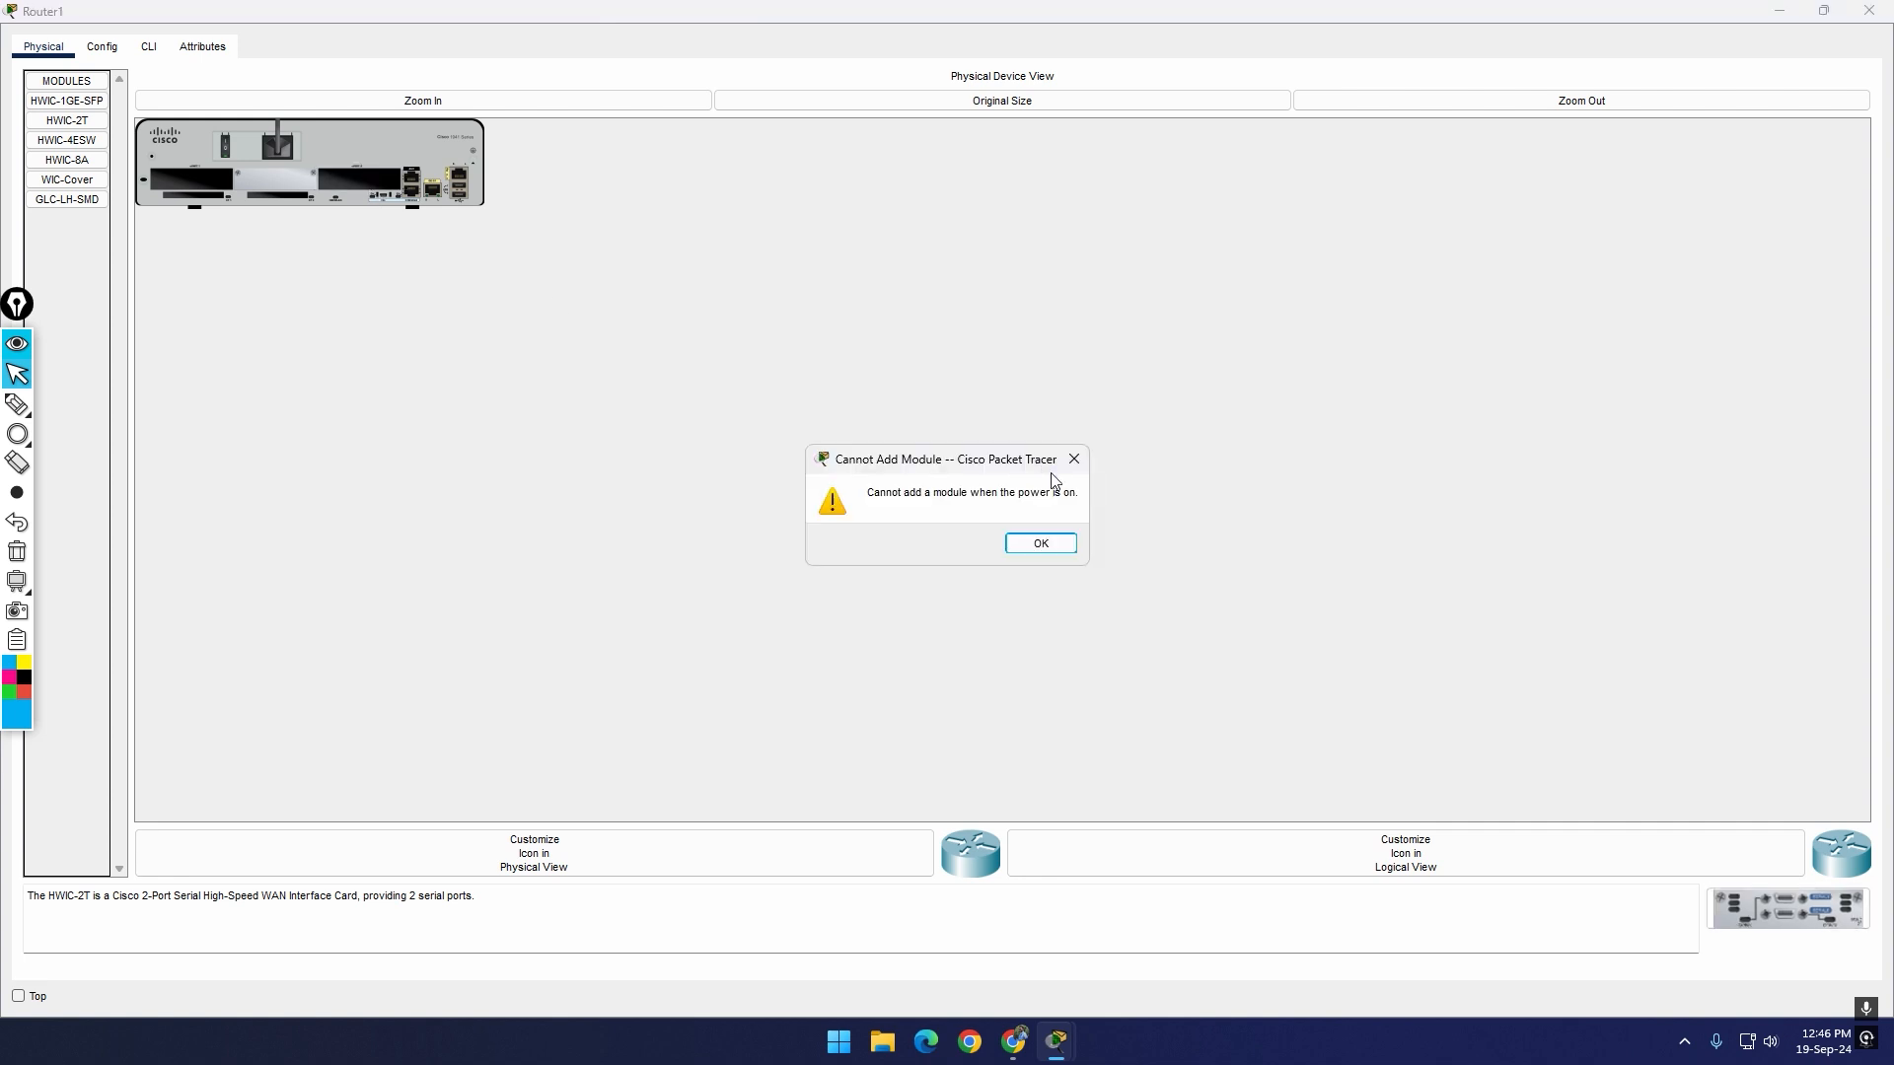
pyautogui.click(1041, 544)
# Step: Power off Router1, install the HWIC-2T module in the empty slot beside the console ports, and power it back on
pyautogui.click(306, 99)
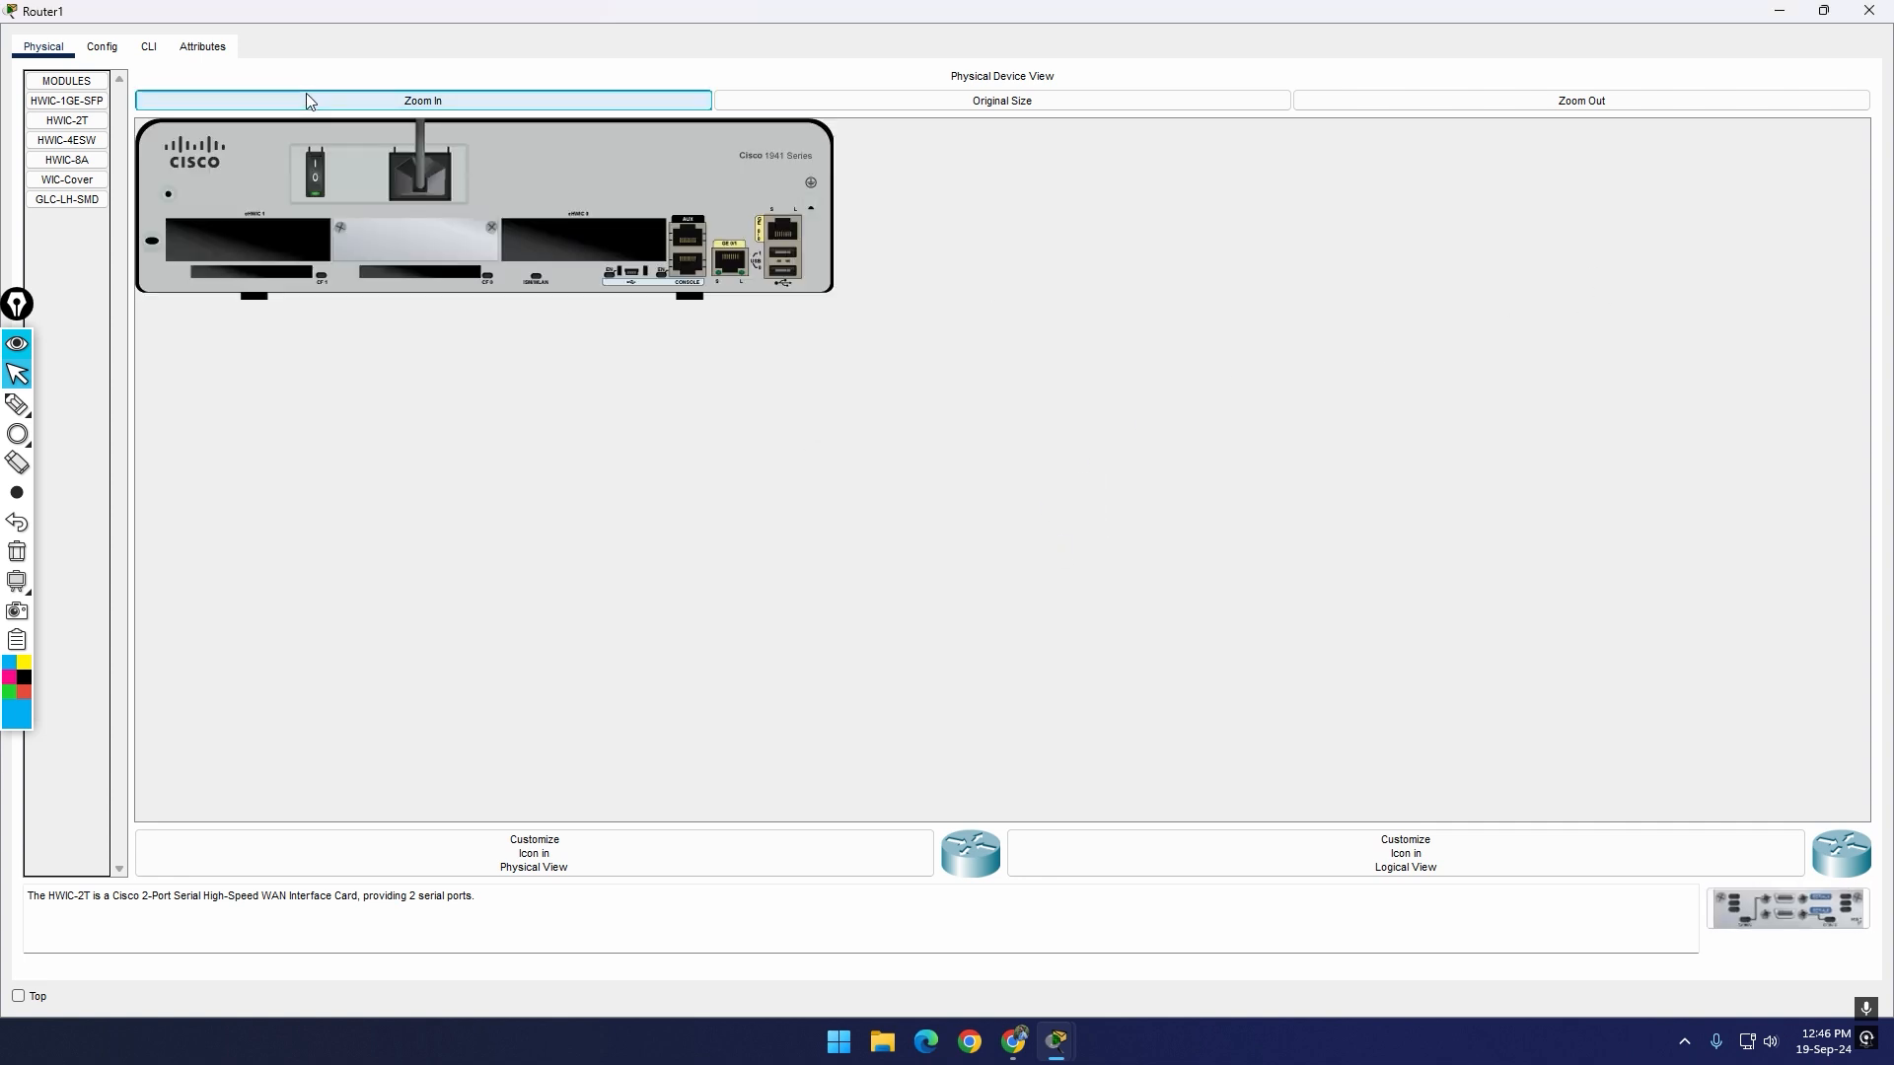
pyautogui.click(365, 95)
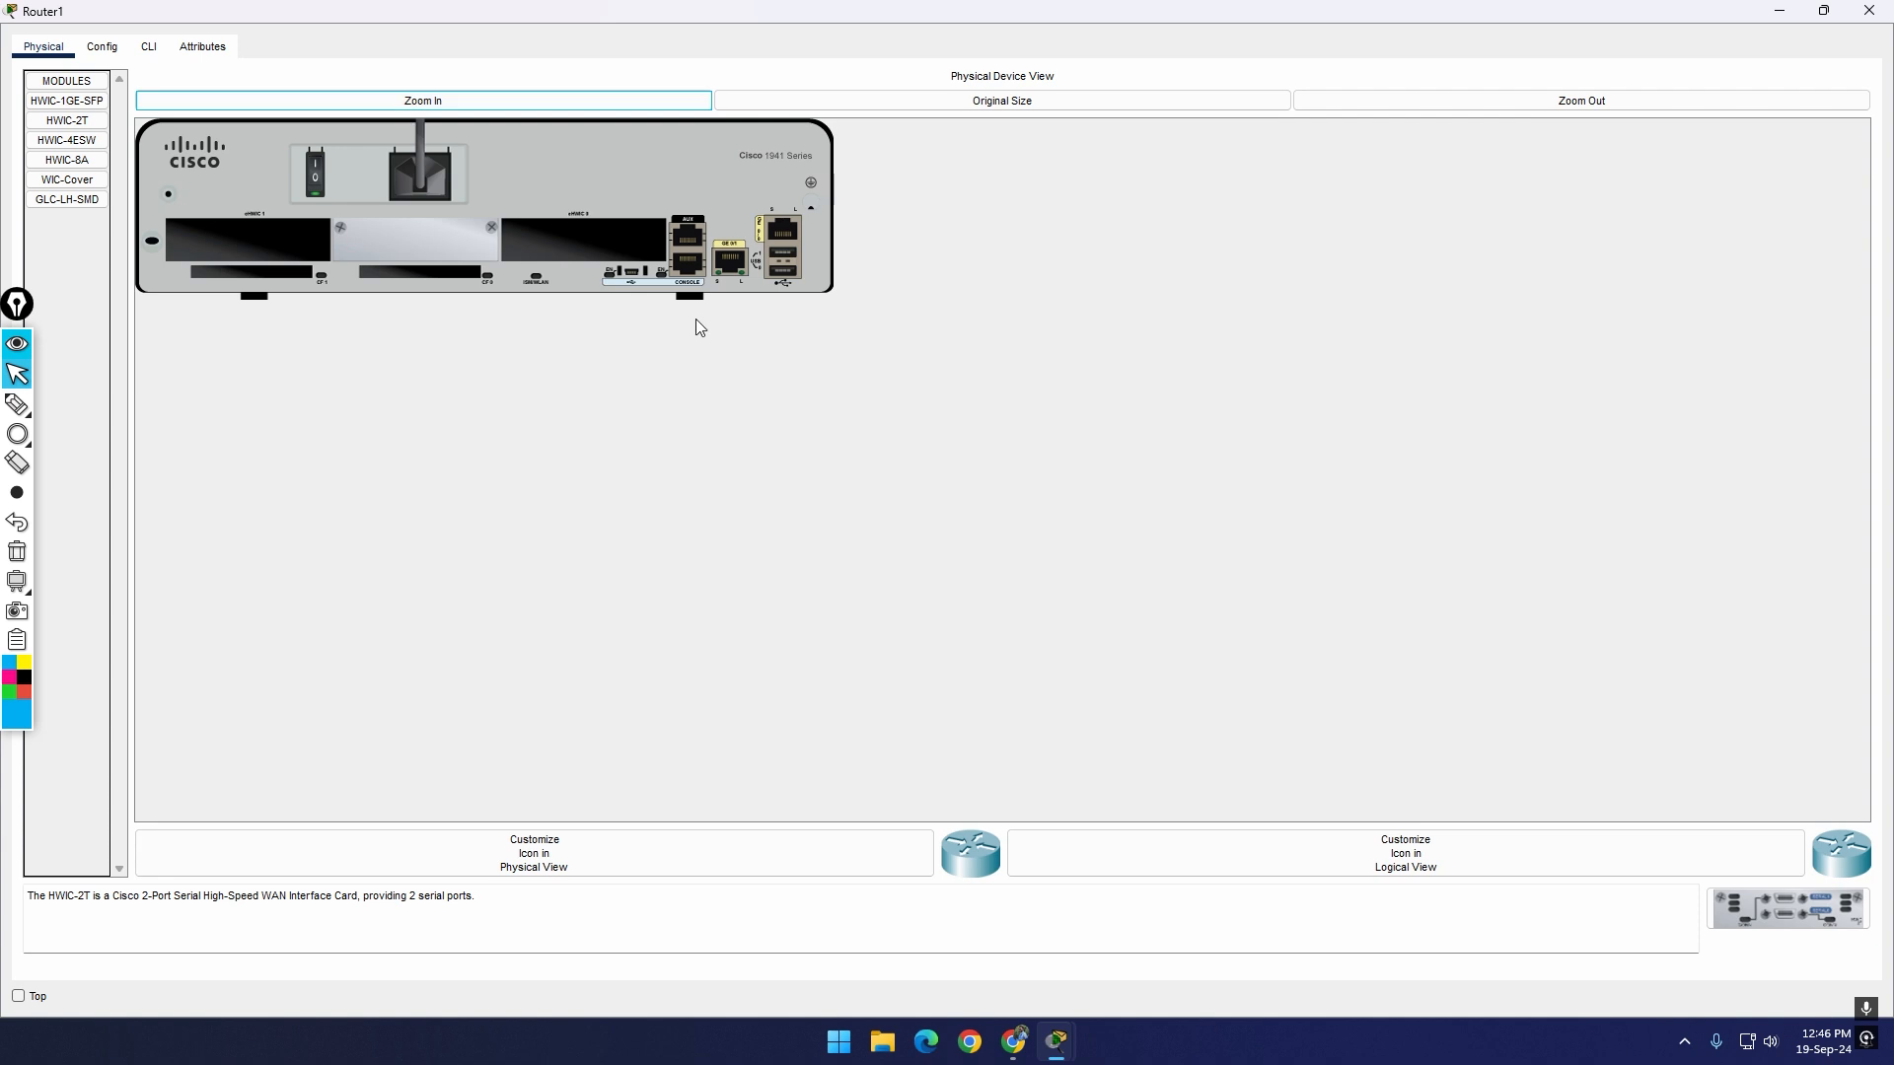
pyautogui.click(316, 194)
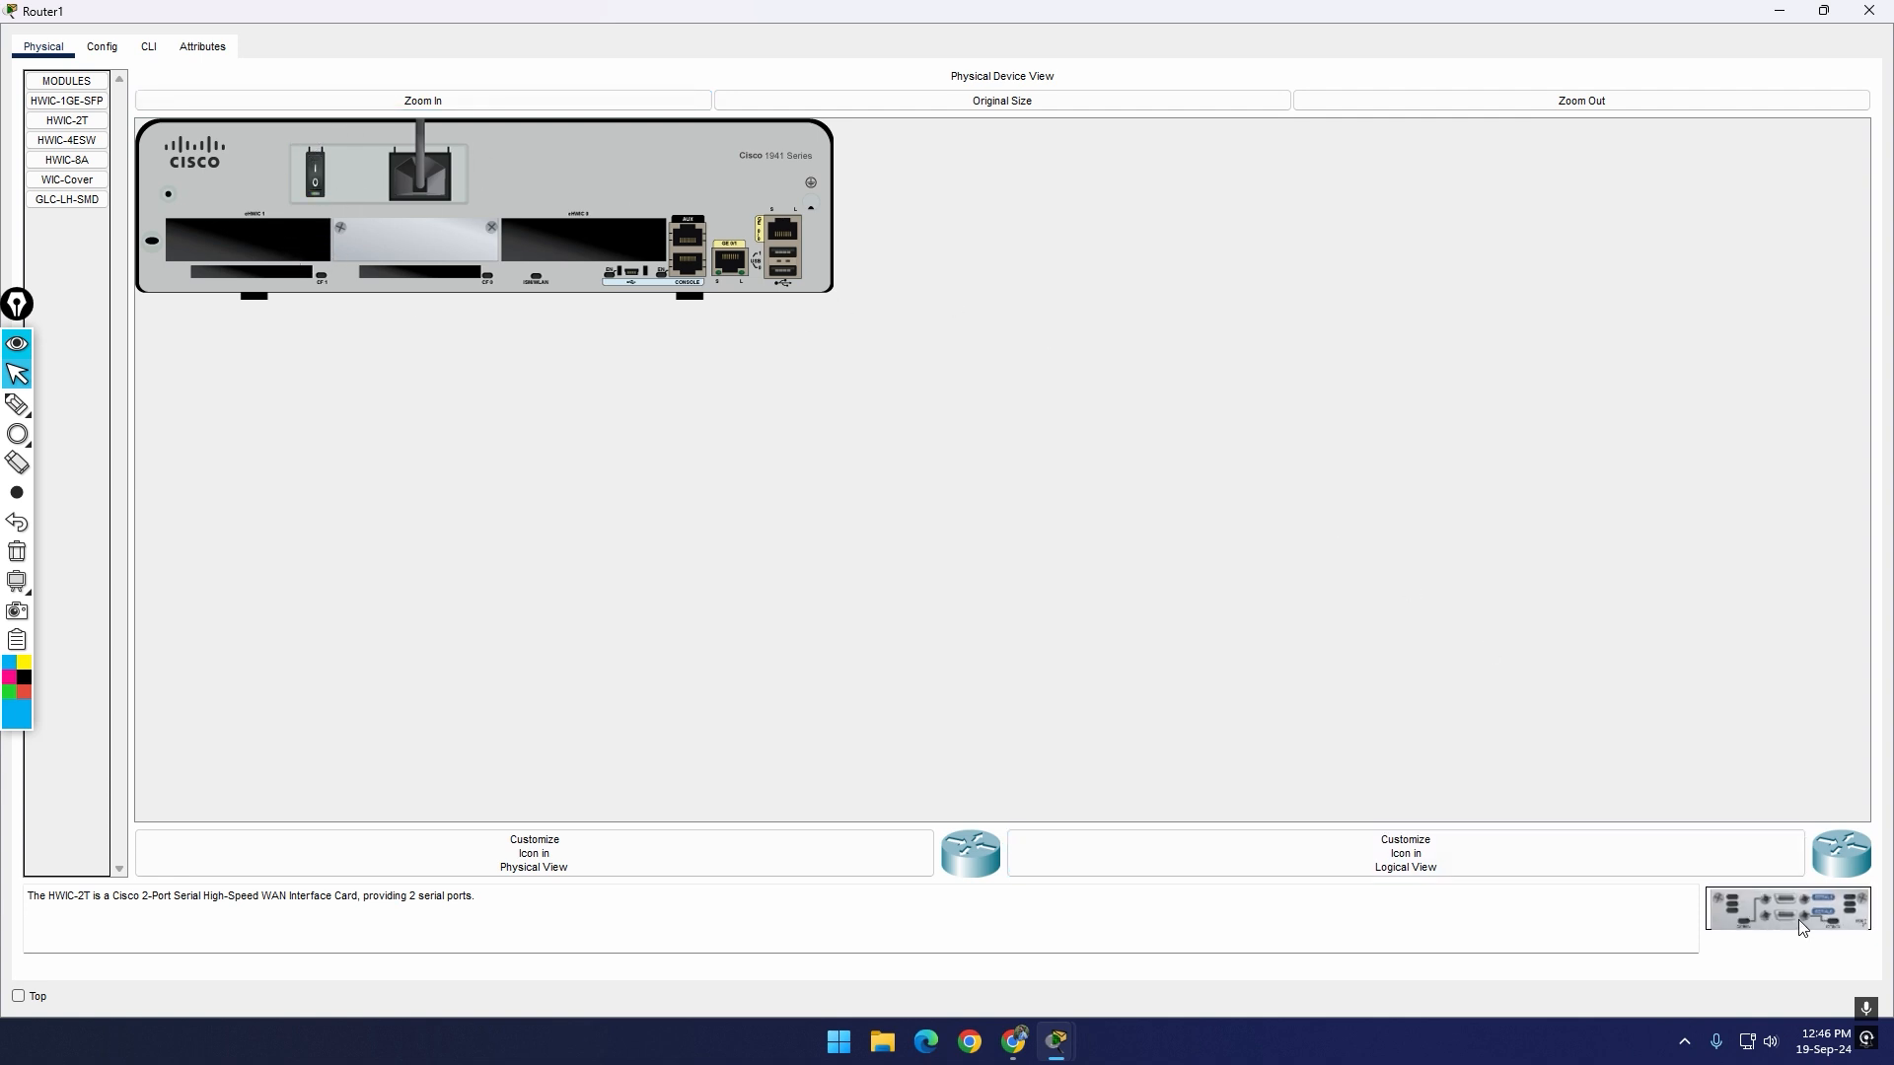
pyautogui.moveTo(1800, 928); pyautogui.dragTo(596, 241)
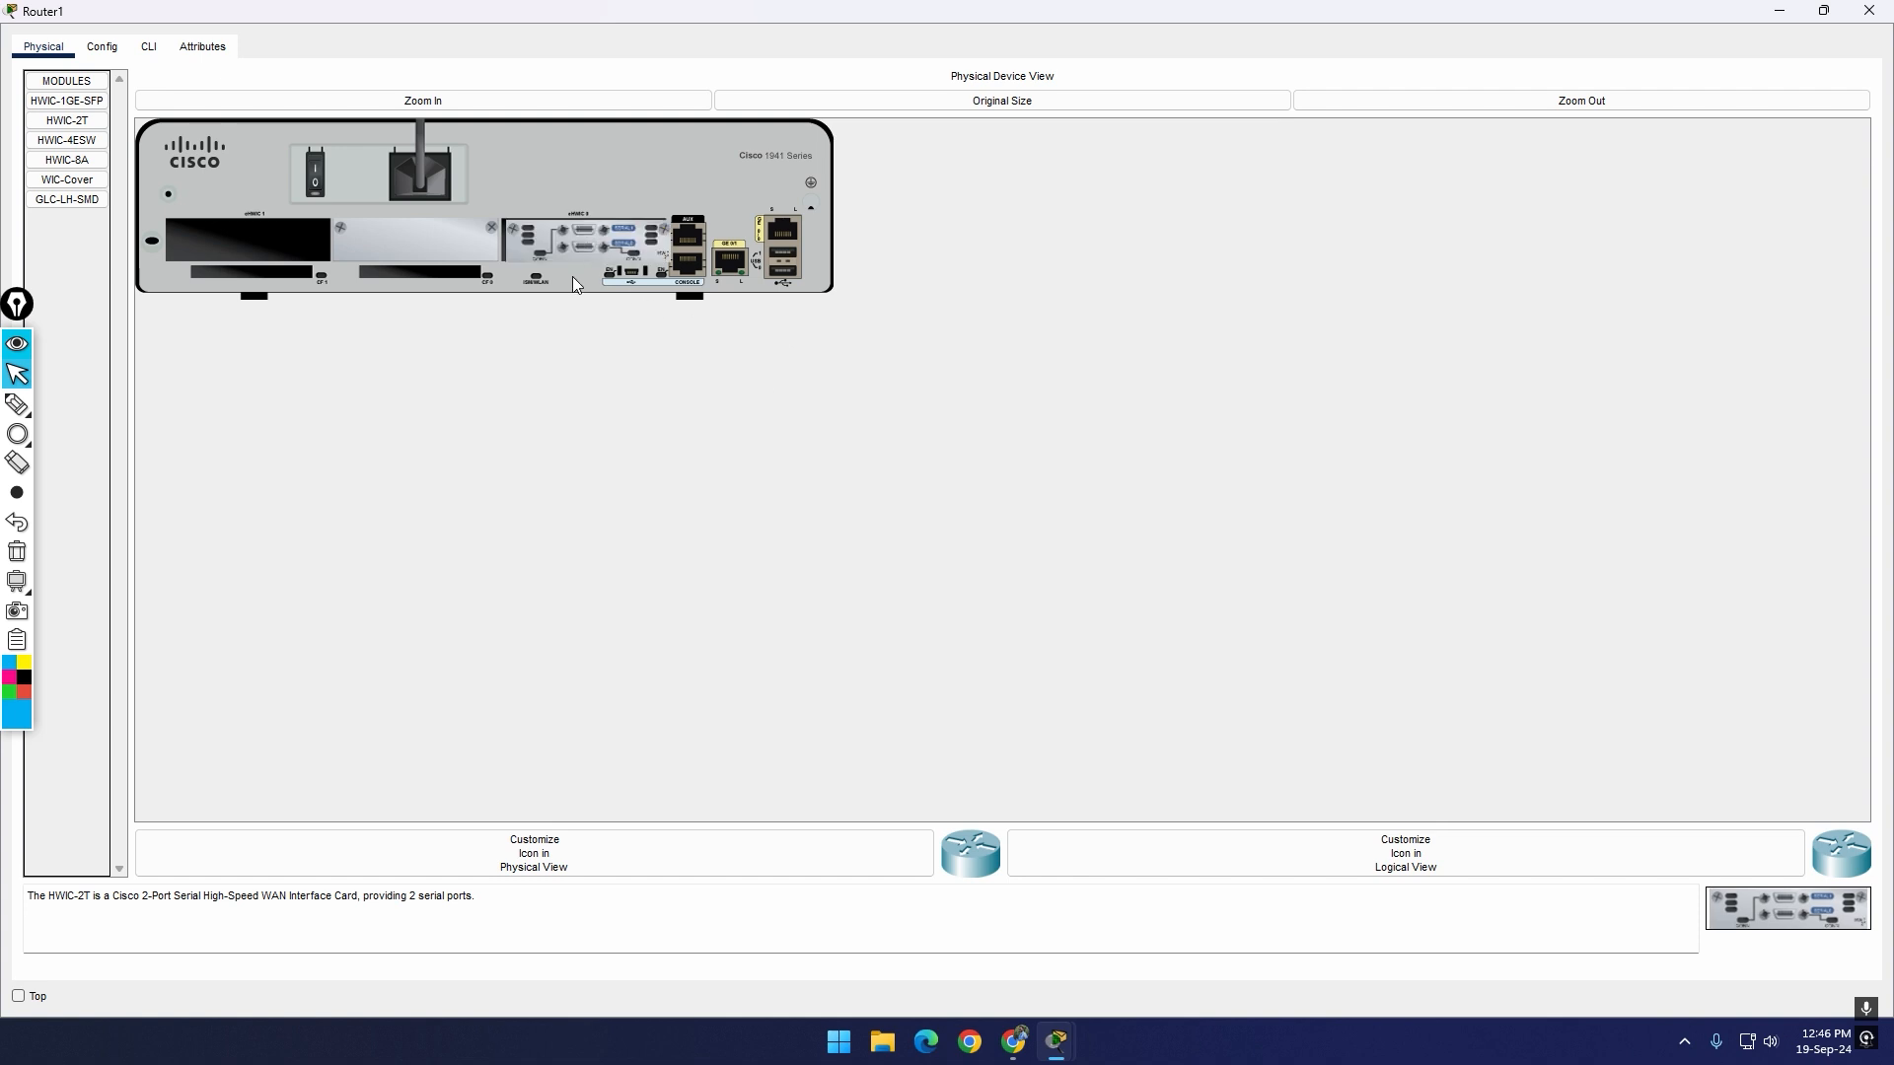
pyautogui.click(326, 181)
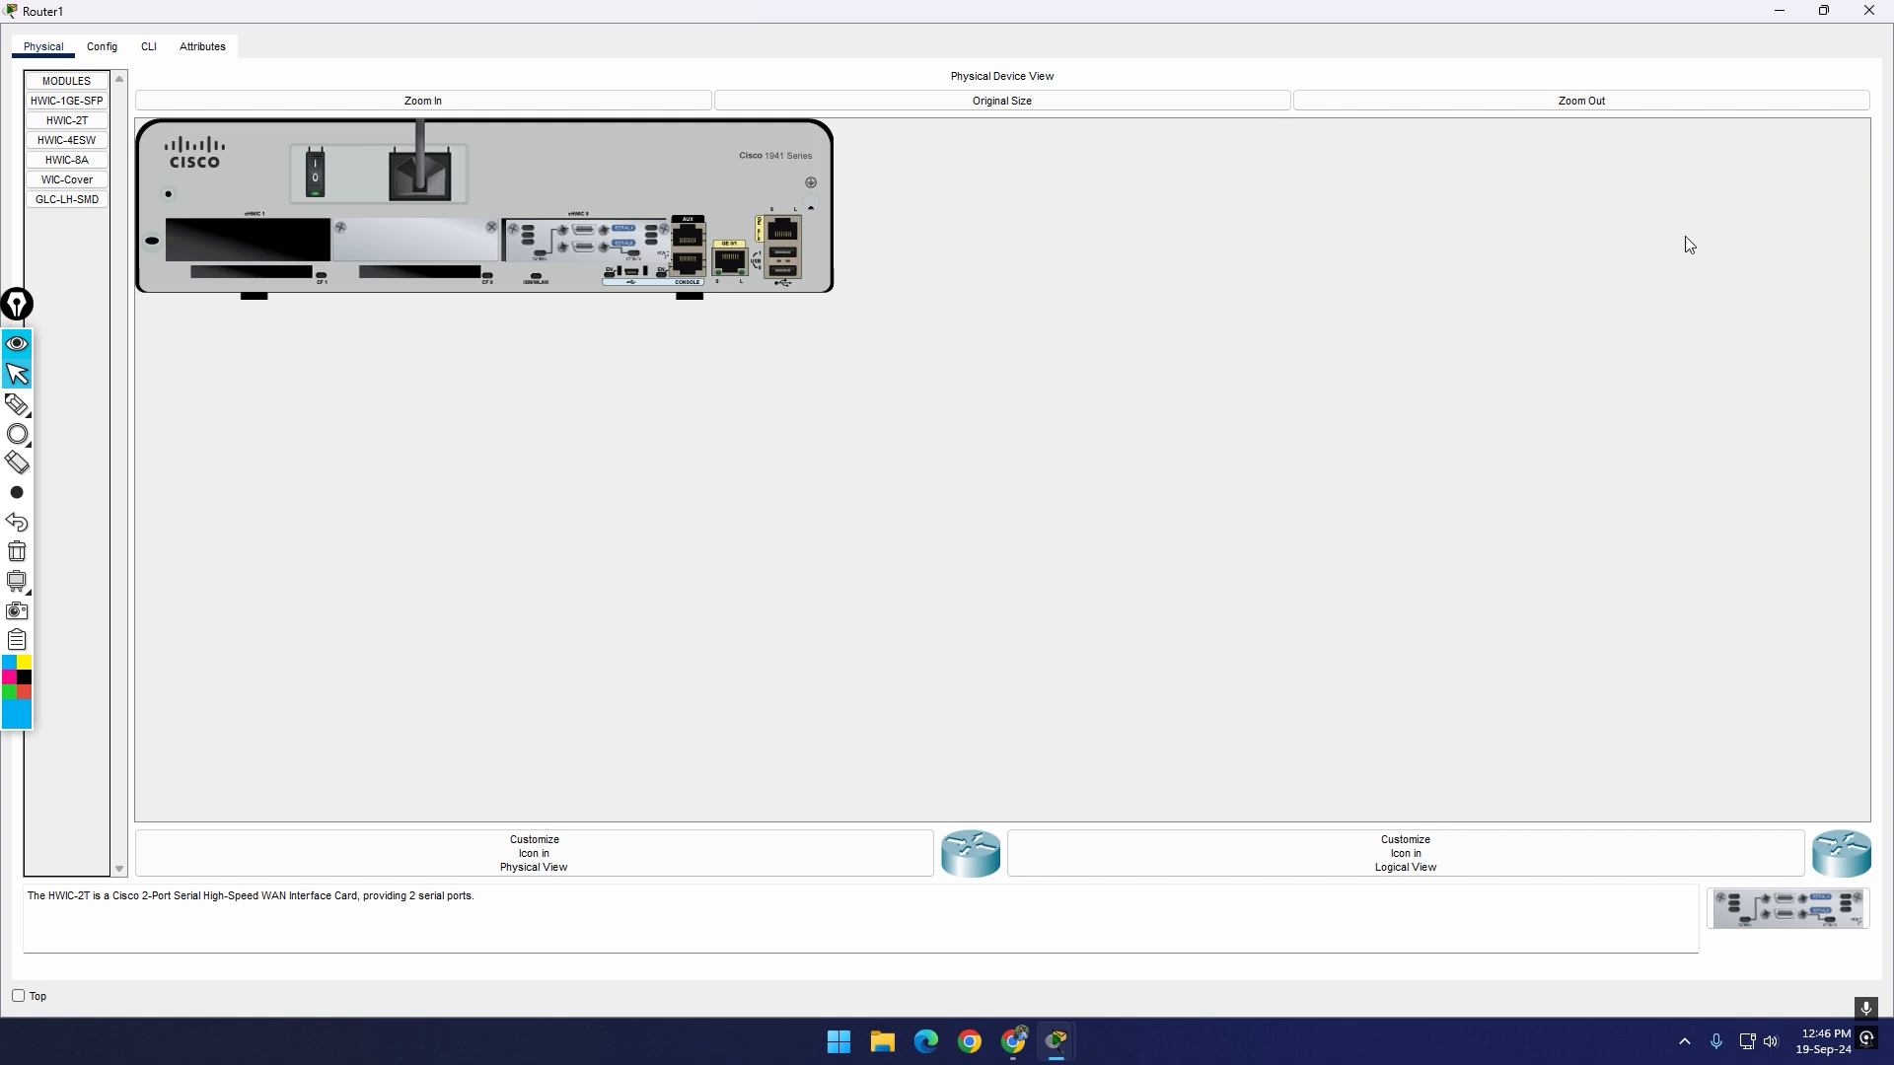
# Step: Restore Router1's window size and inspect the configuration of its Serial0/0/0 and Serial0/0/1 interfaces
pyautogui.click(1826, 10)
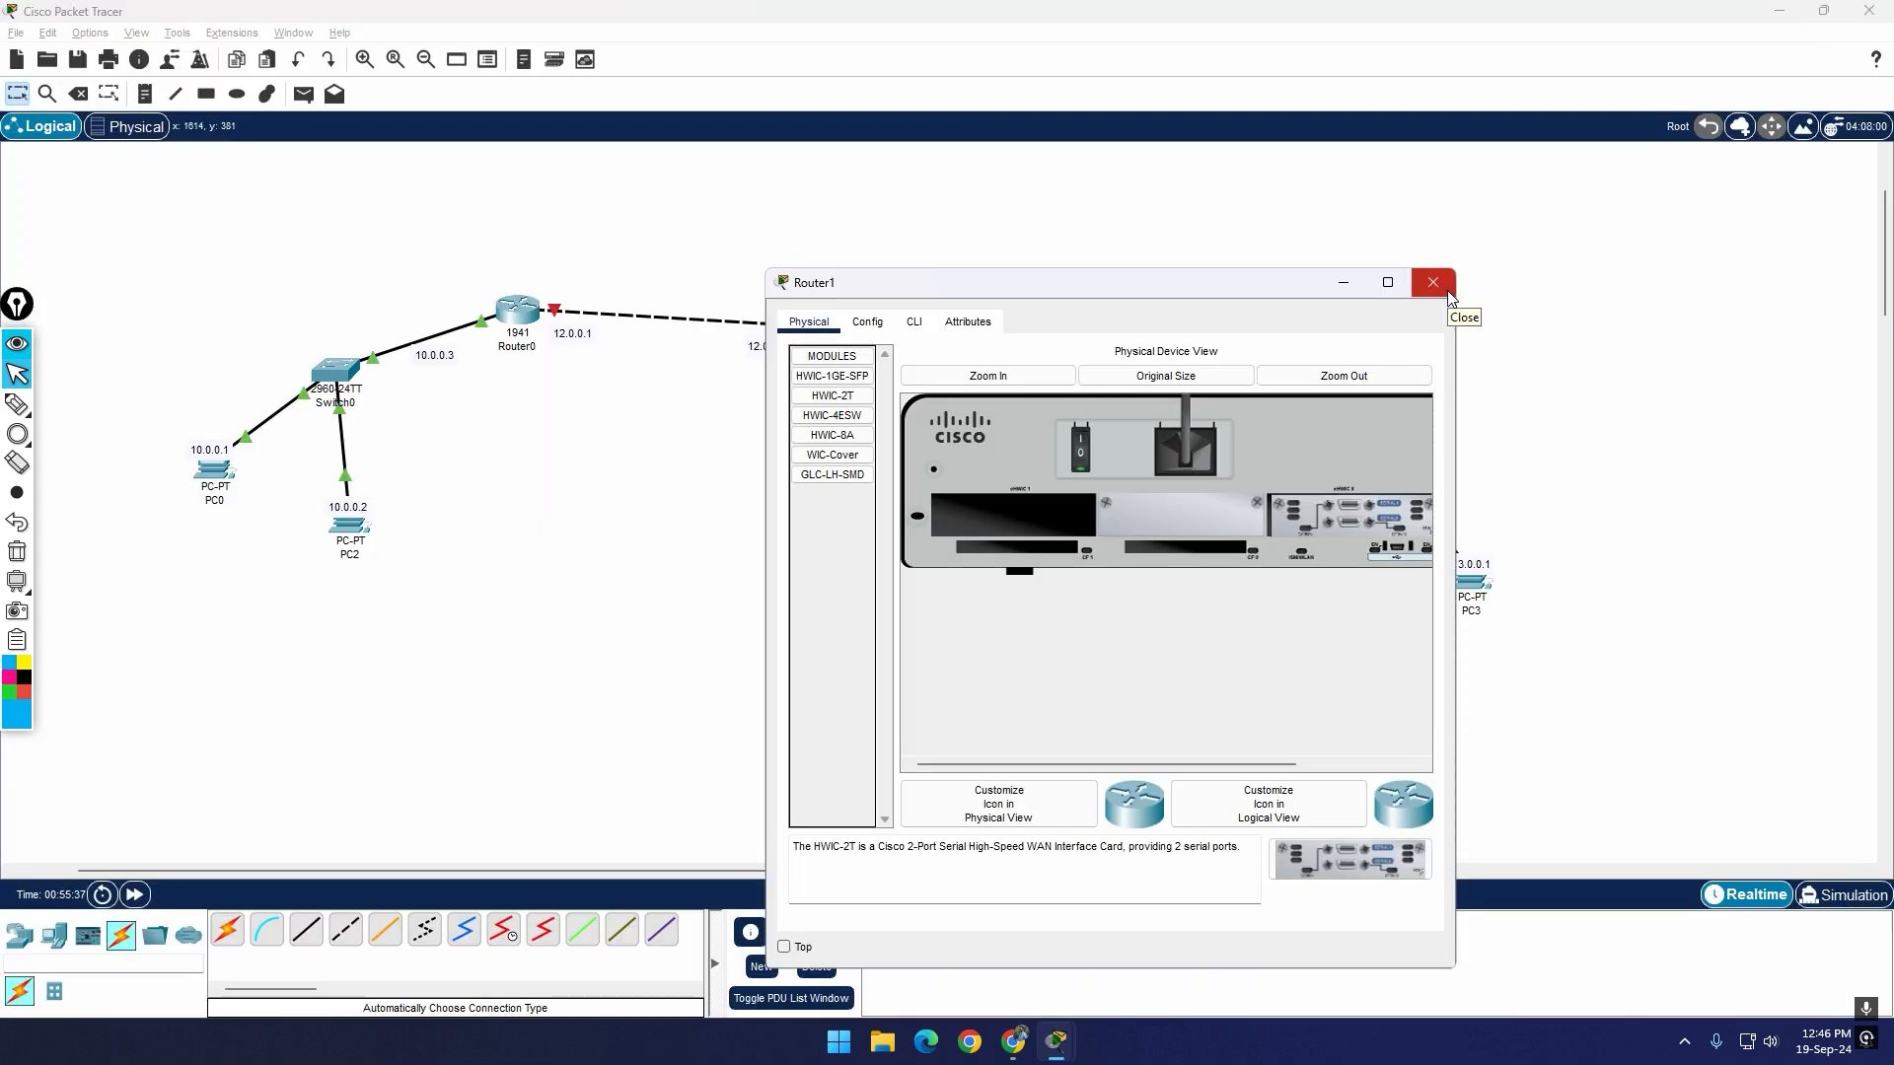
pyautogui.click(868, 323)
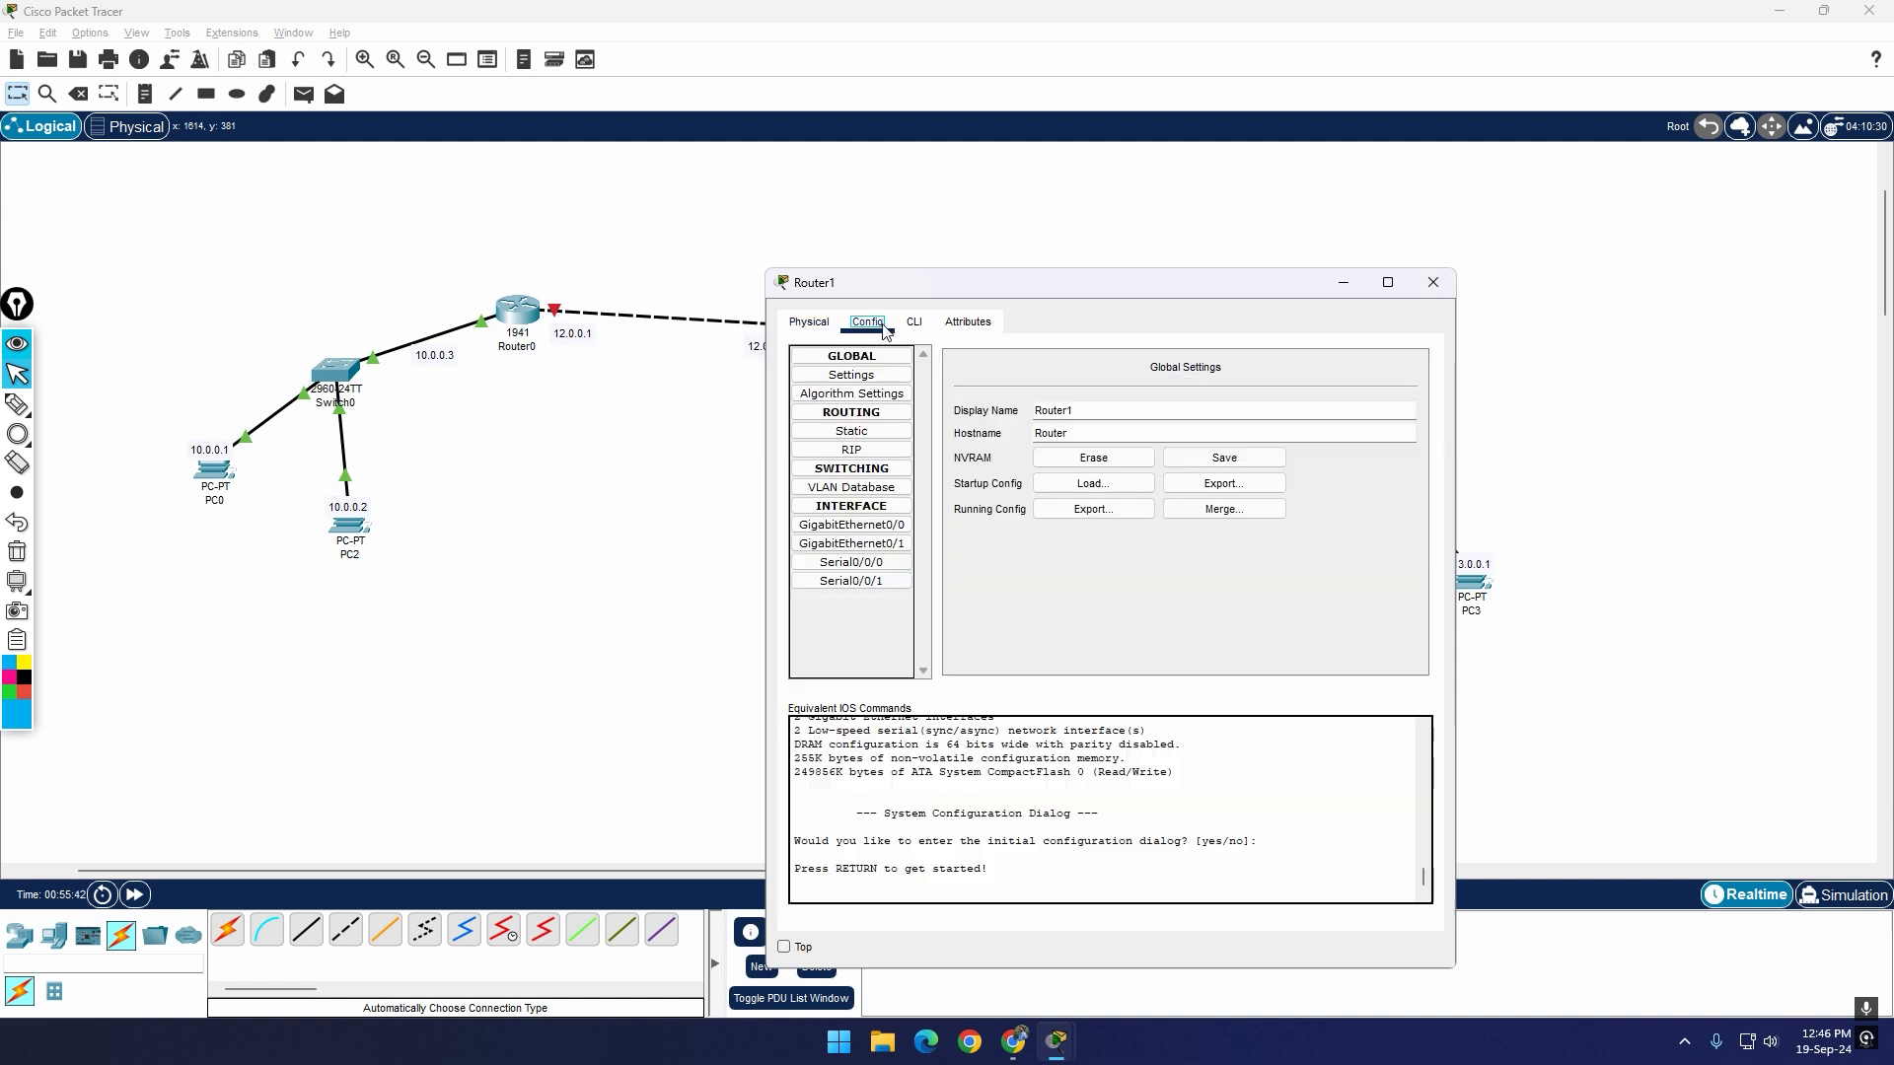
pyautogui.click(886, 568)
pyautogui.click(888, 577)
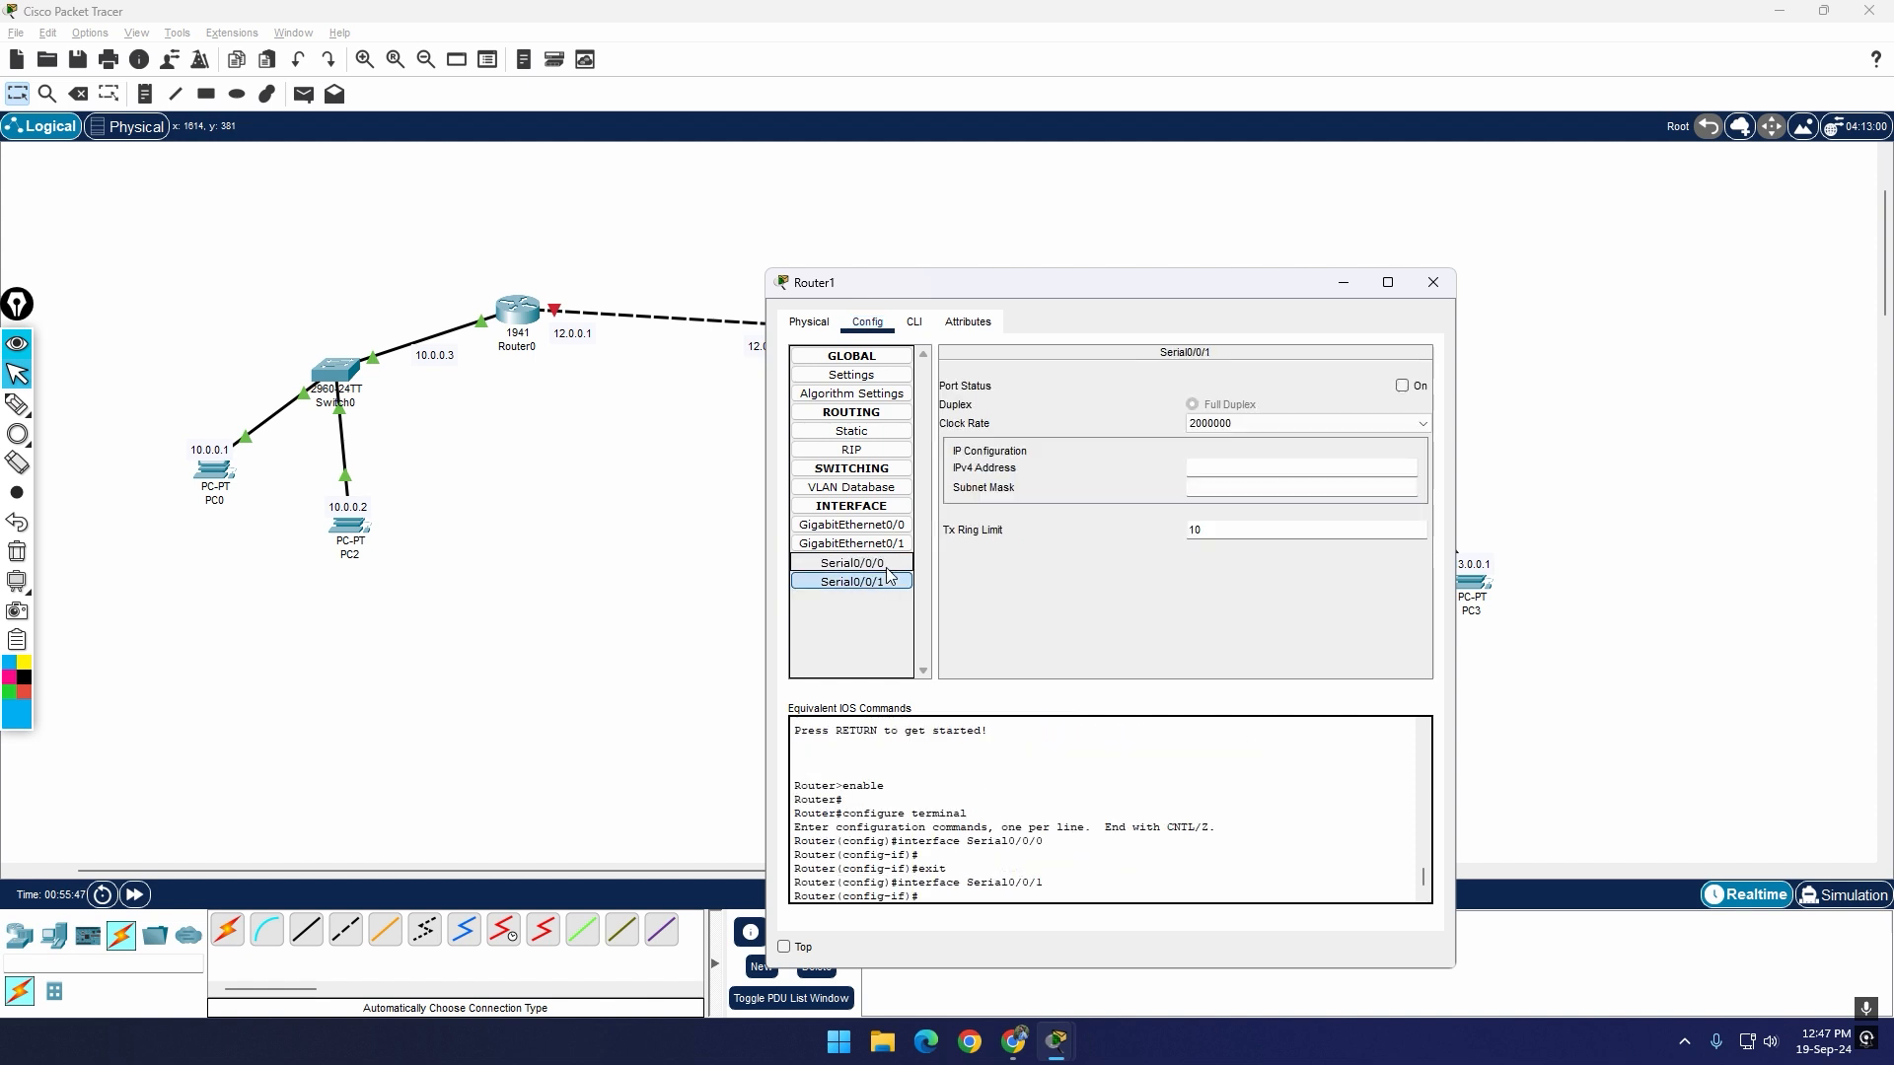
# Step: Inspect the settings of Router1's Serial0/0/0 and Serial0/0/1 interfaces, moving its window clear of Router2, and close it
pyautogui.click(886, 568)
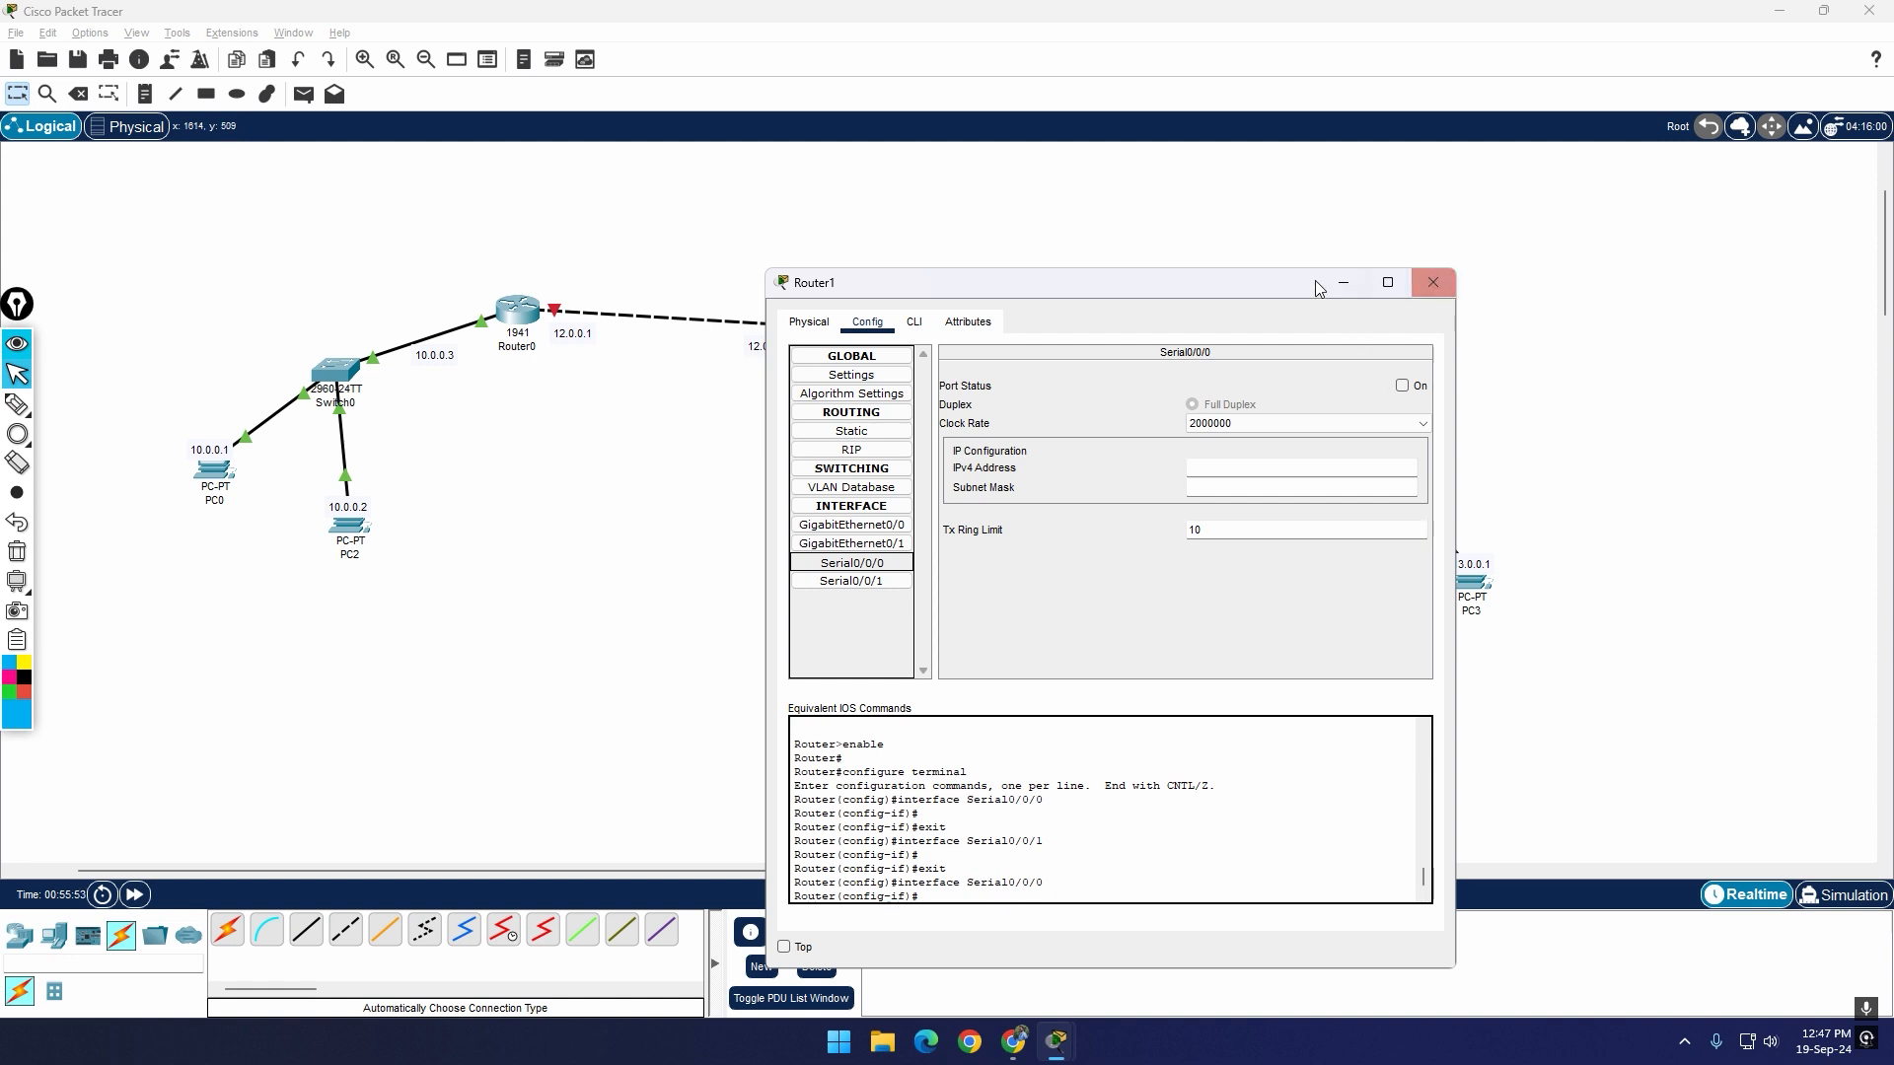
pyautogui.moveTo(1267, 286); pyautogui.dragTo(747, 318)
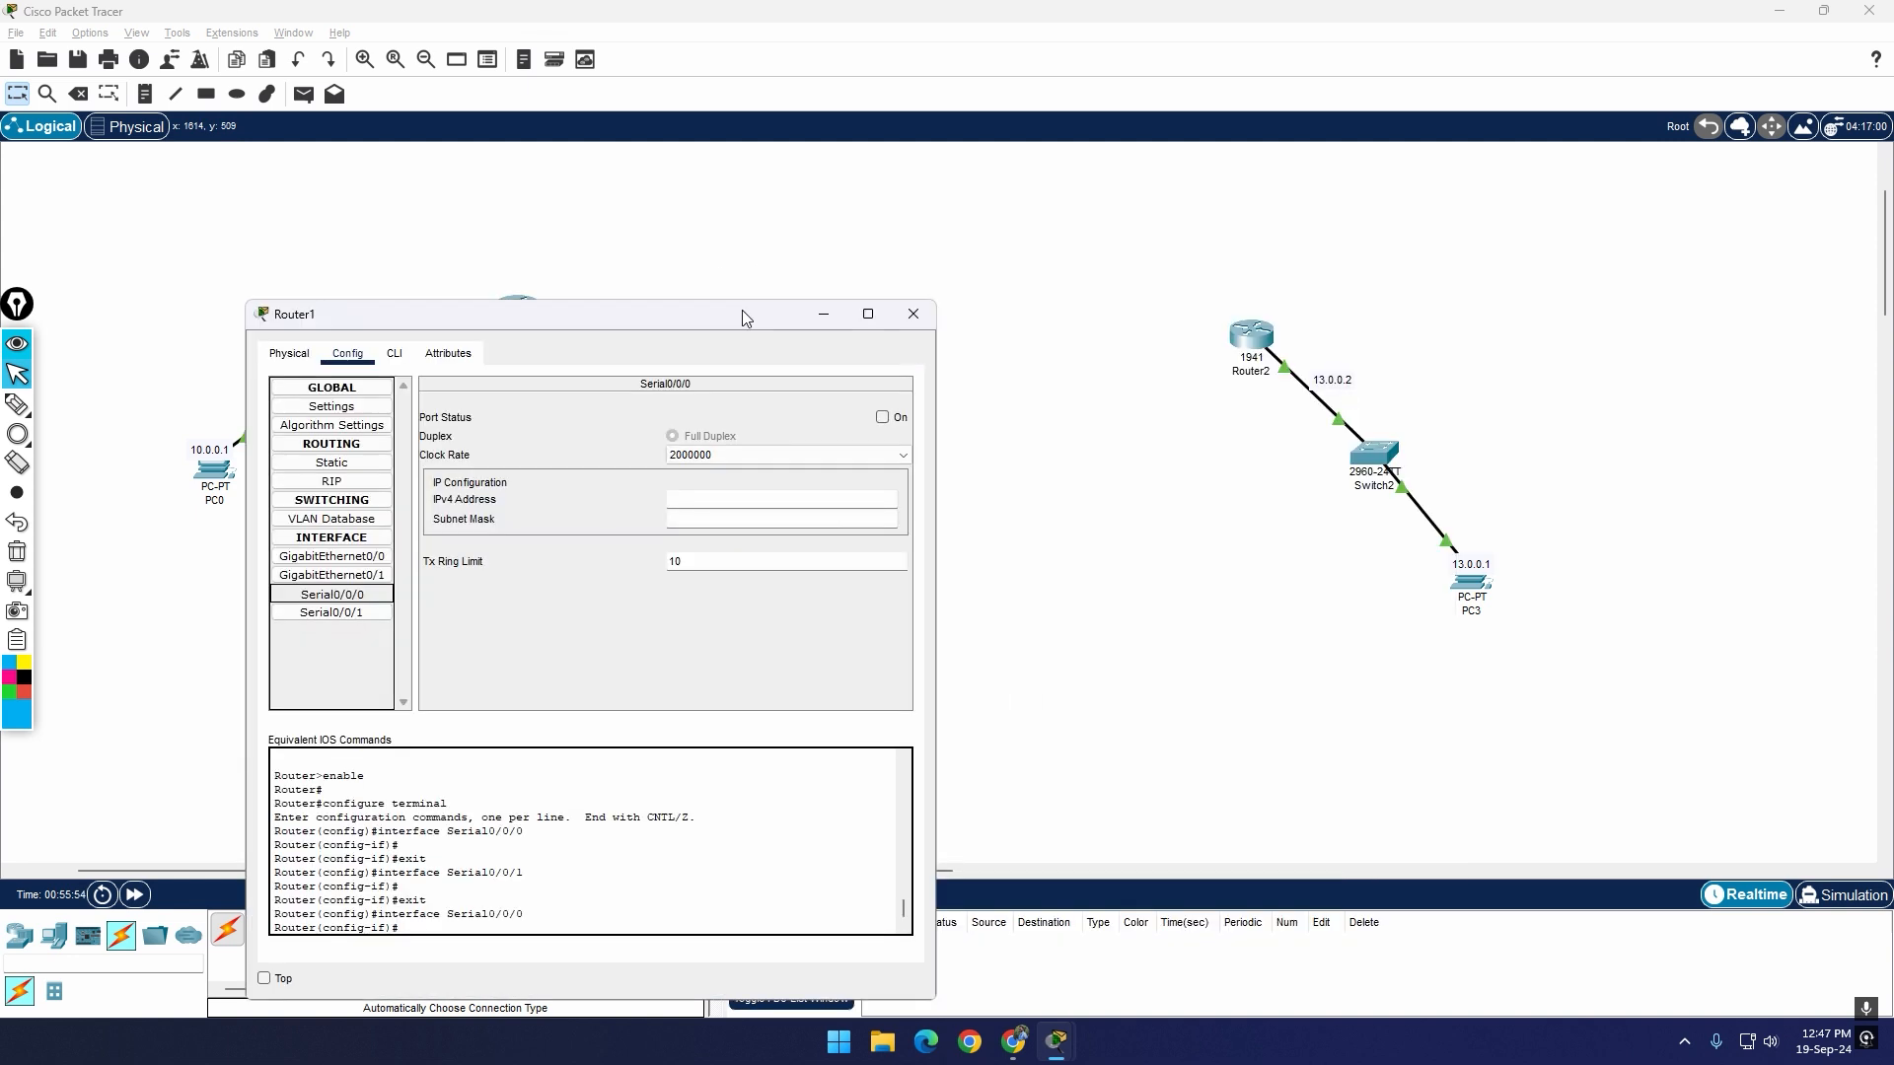
pyautogui.click(326, 613)
pyautogui.click(335, 594)
pyautogui.click(912, 315)
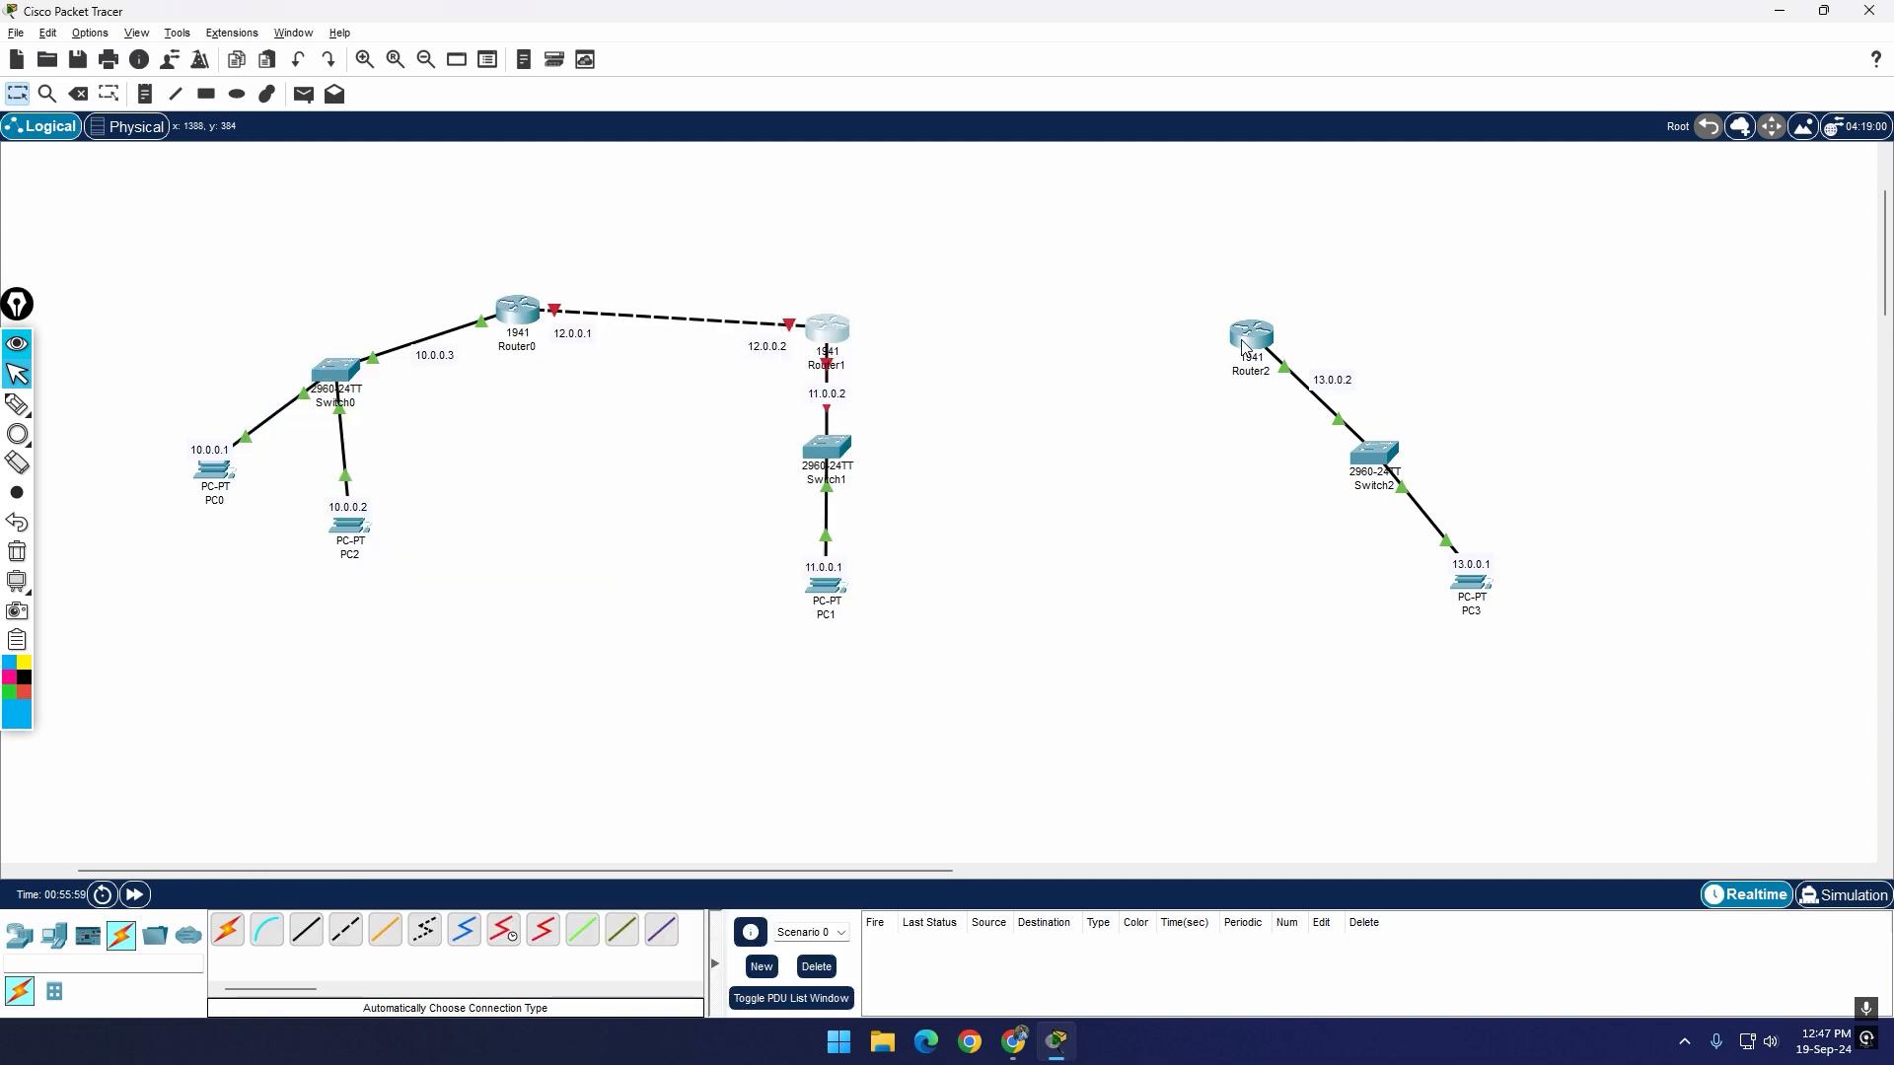
# Step: Open Router2's physical device view, power the router off and maximize its window
pyautogui.click(1251, 336)
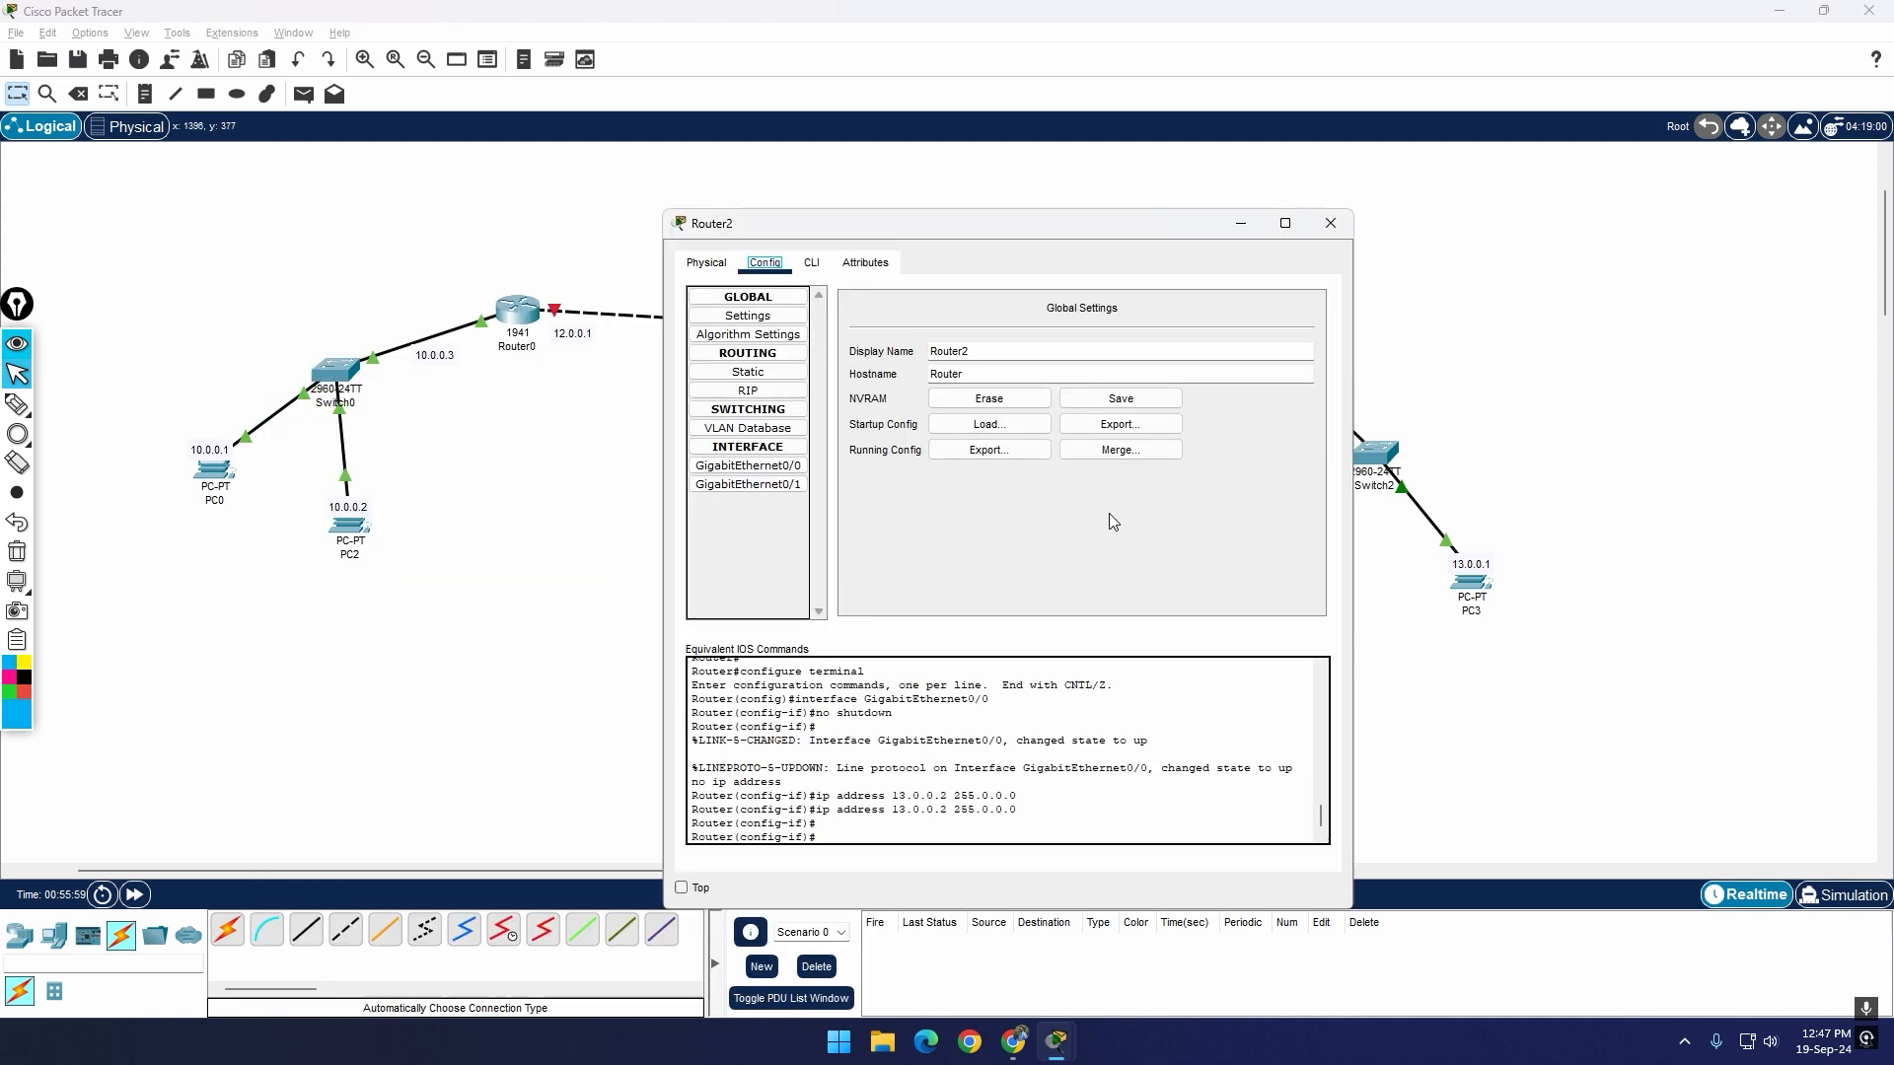
pyautogui.click(707, 263)
pyautogui.click(885, 317)
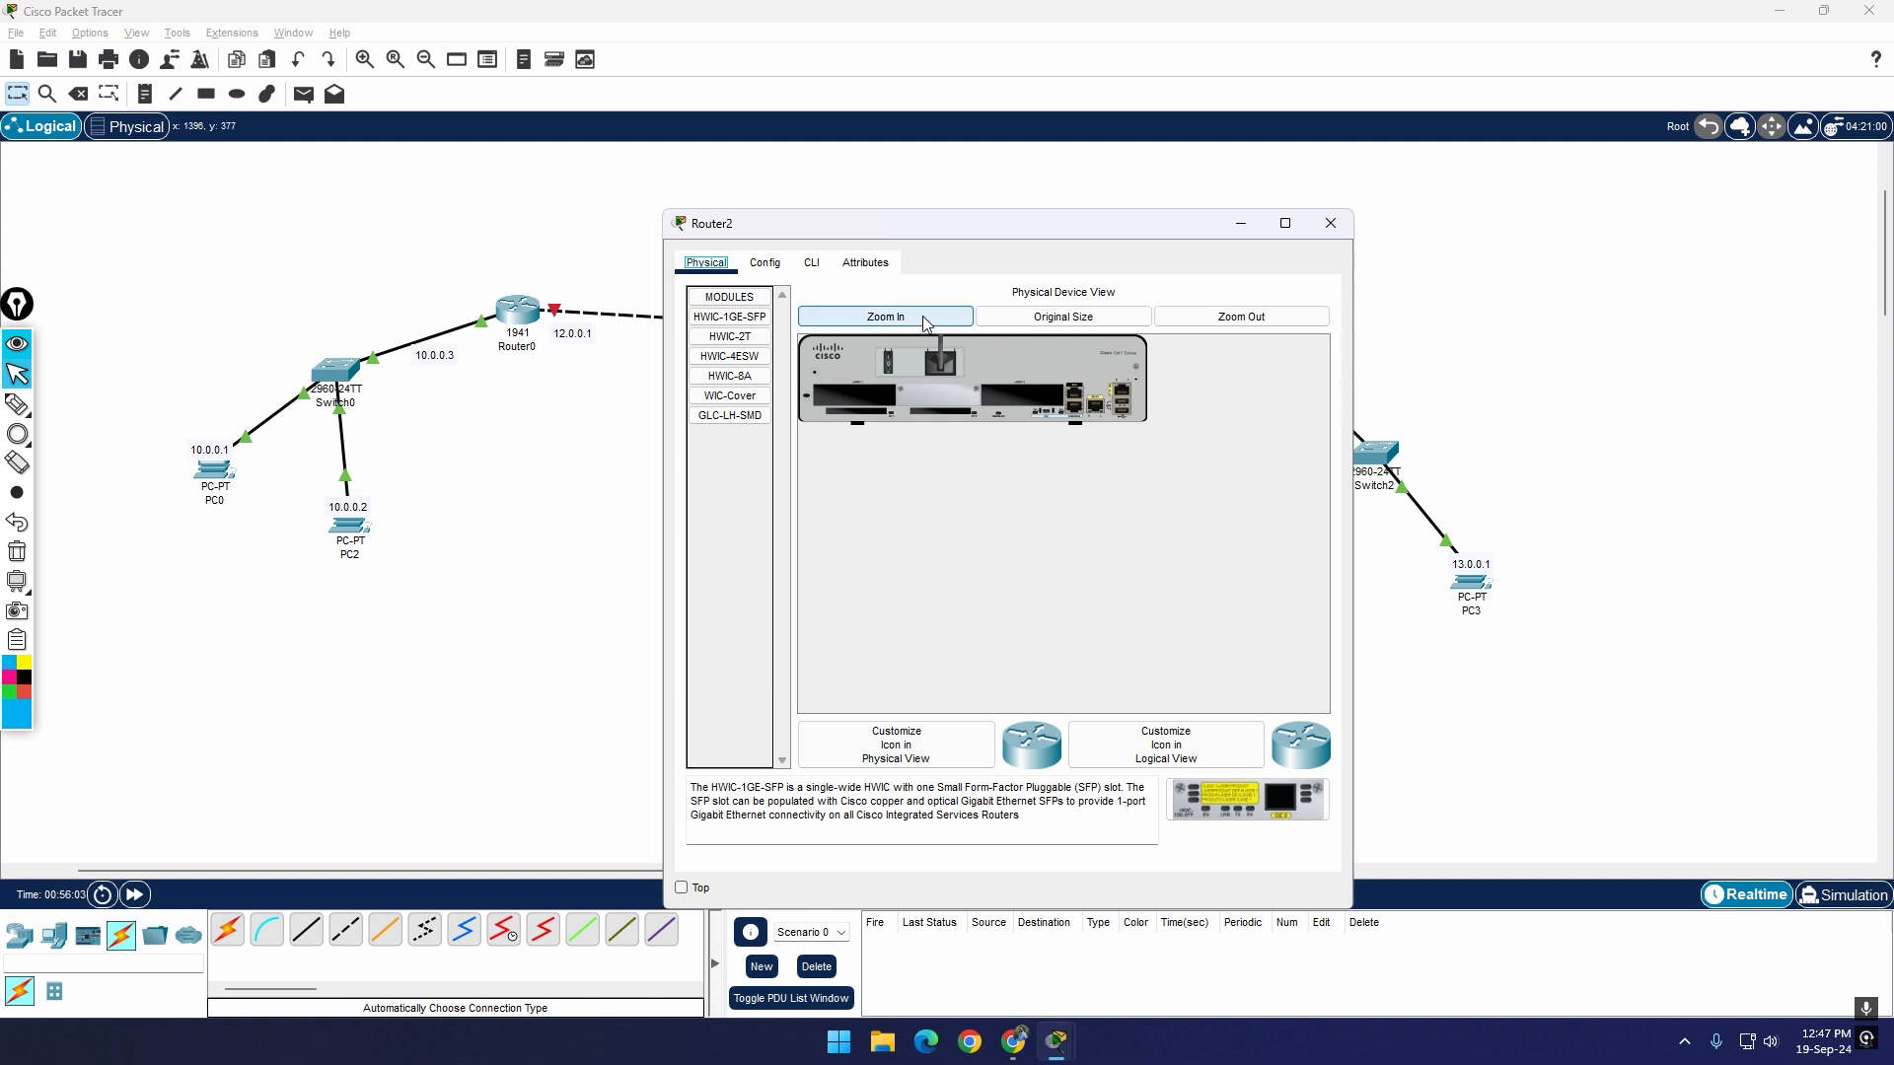
pyautogui.click(977, 395)
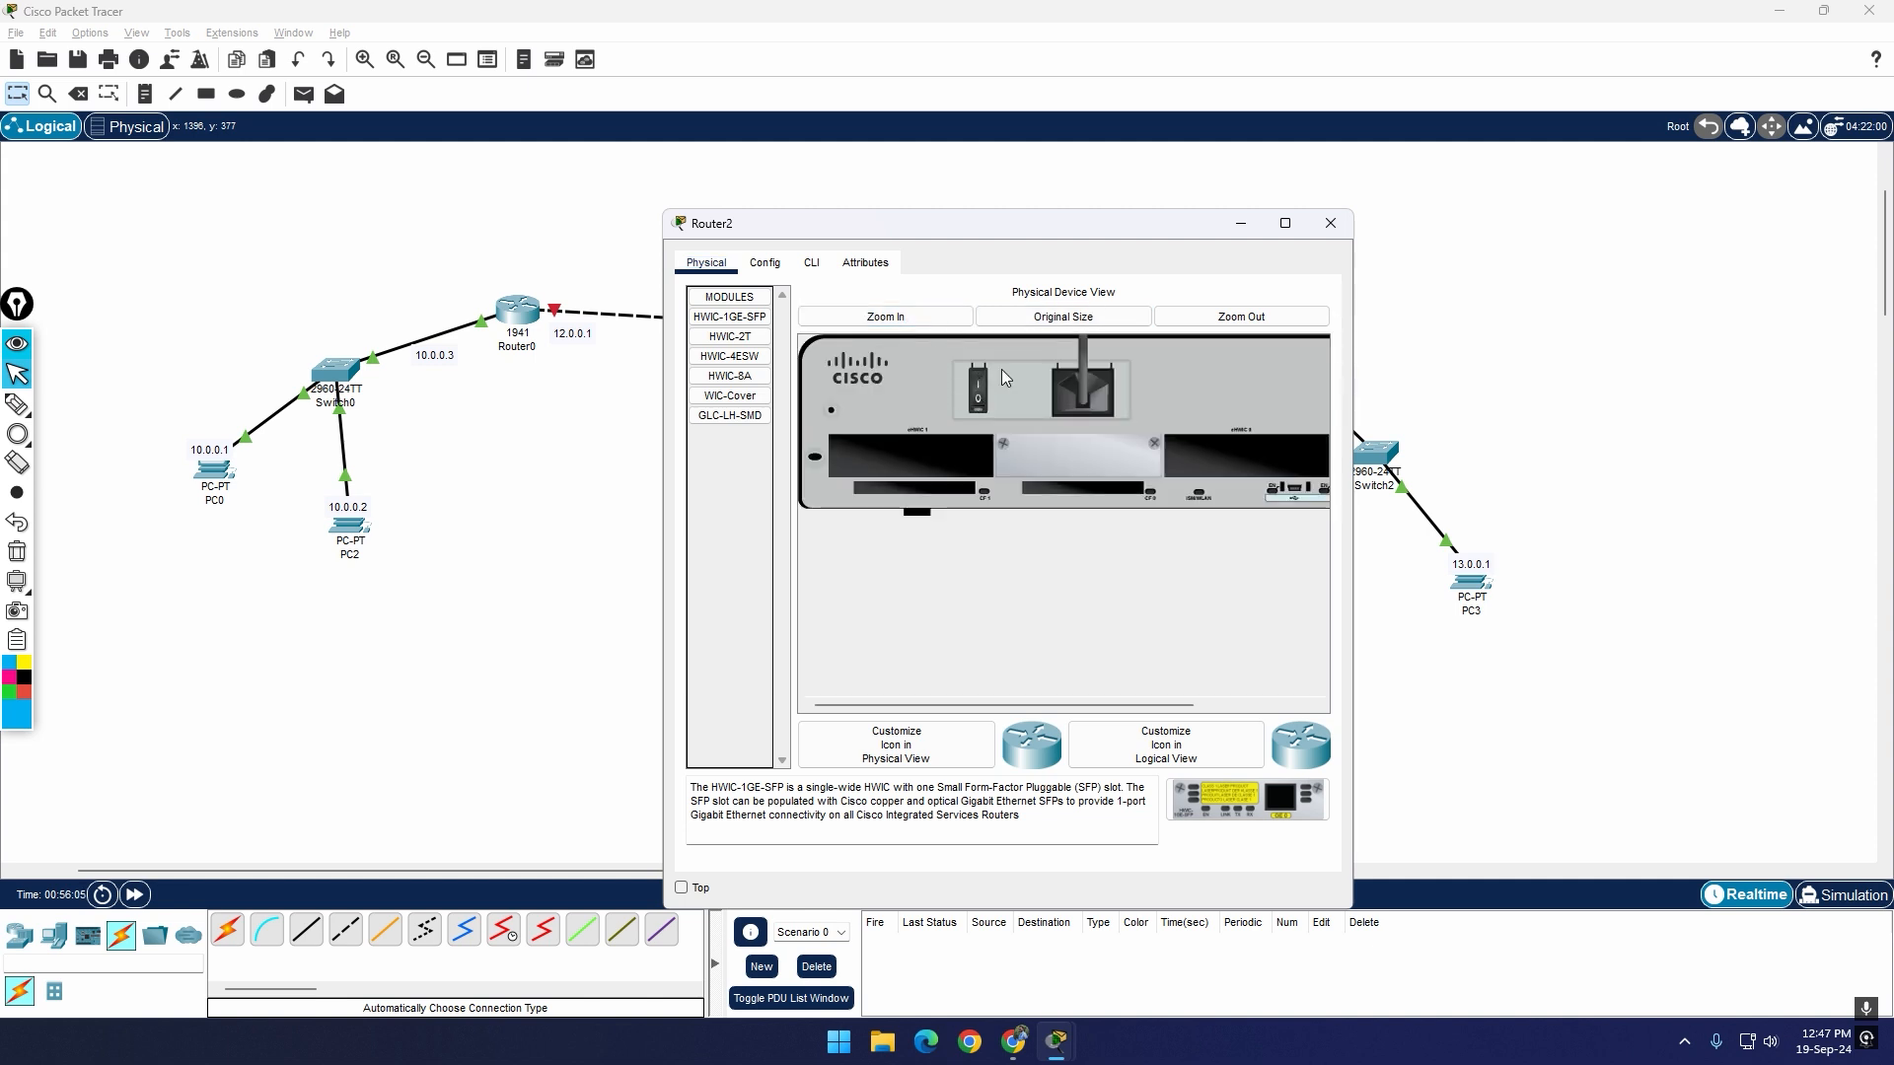
pyautogui.click(1286, 223)
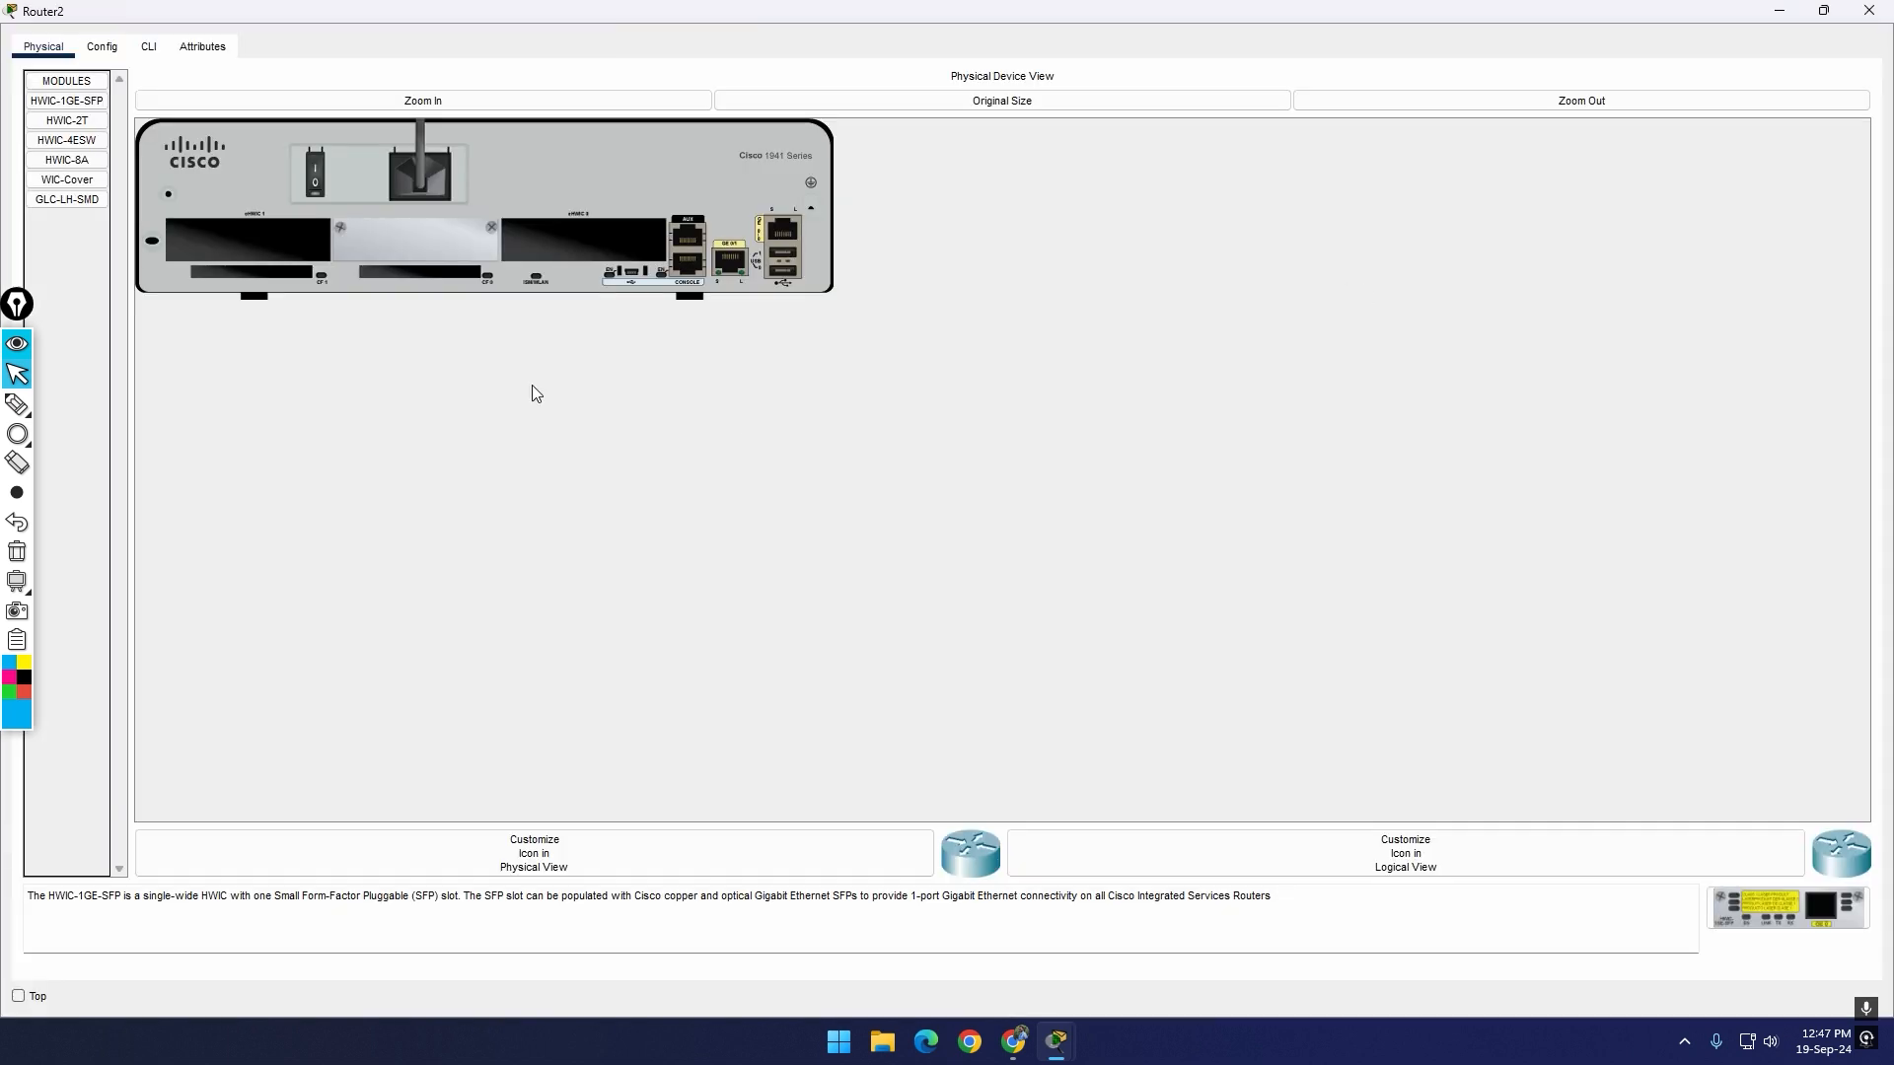
# Step: Install the HWIC-2T module in Router2's empty slot beside the console ports, removing and reinserting it once, and power the router back on
pyautogui.click(87, 128)
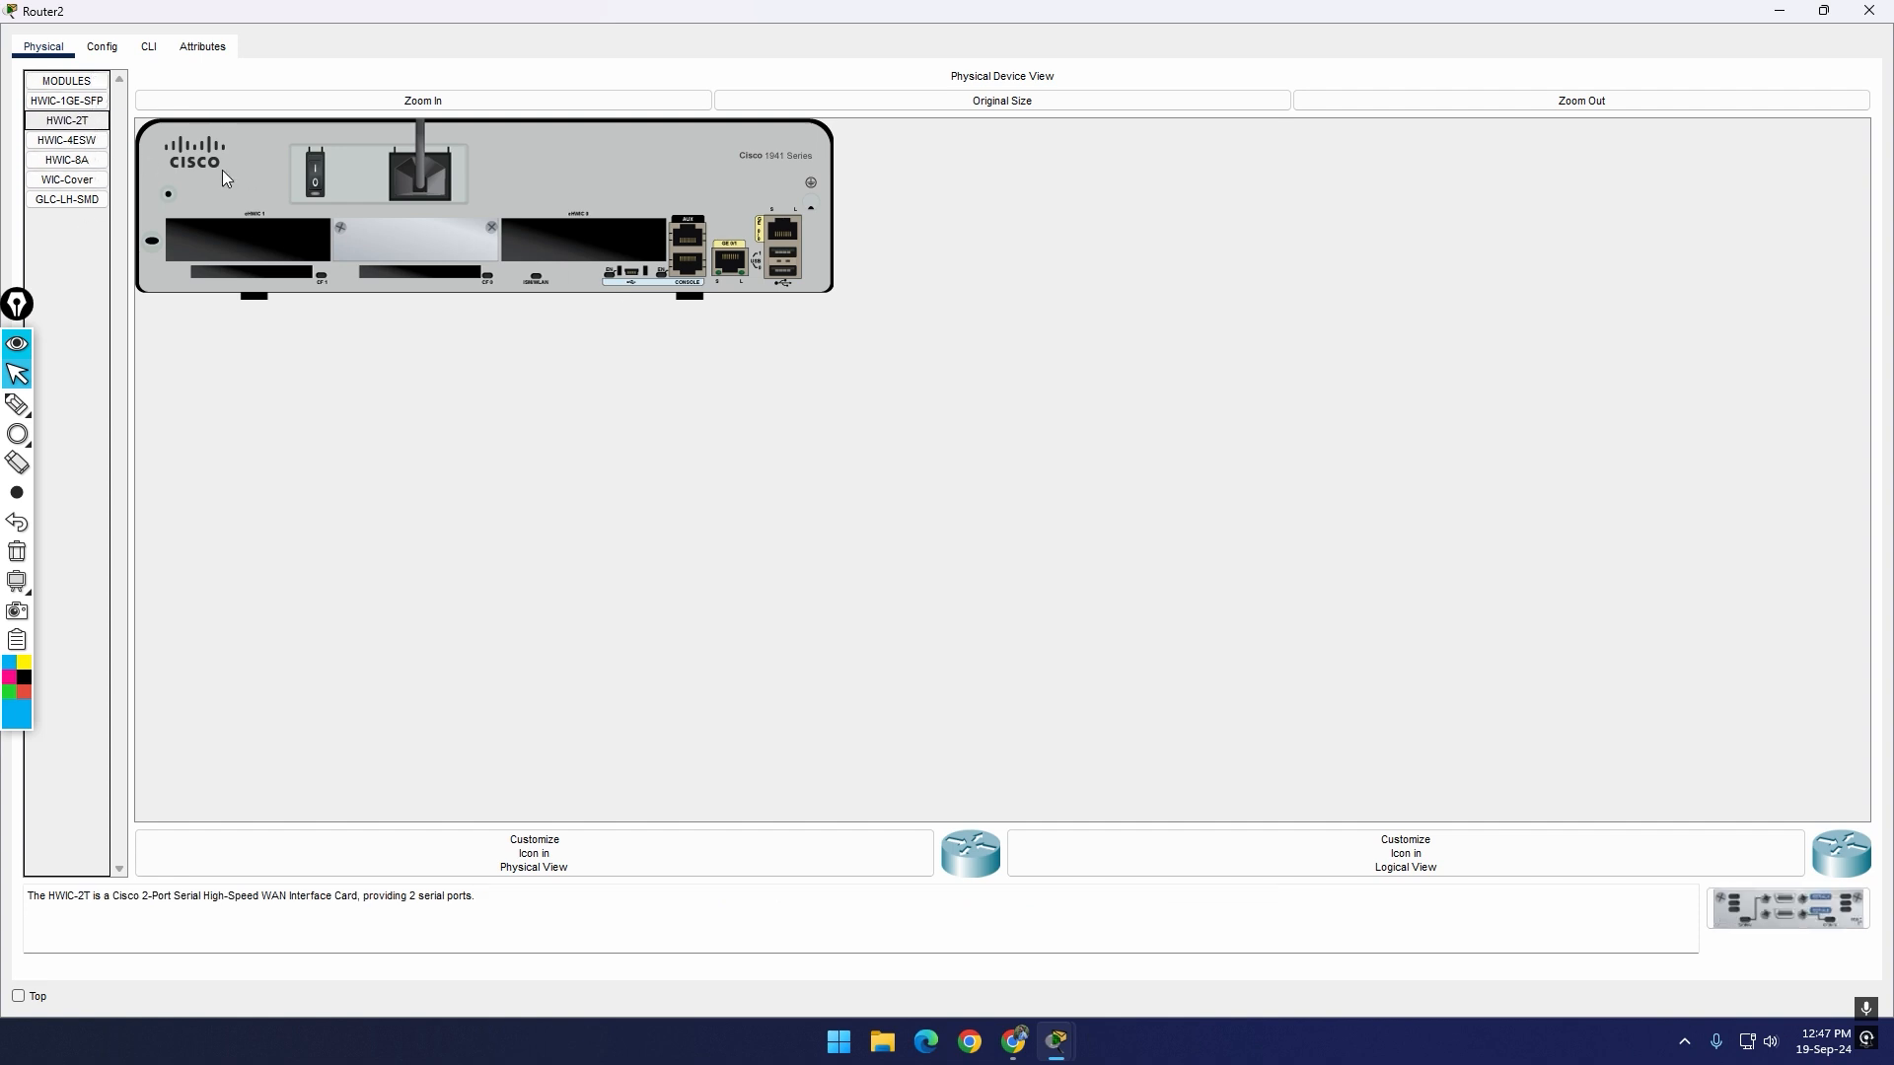
pyautogui.moveTo(67, 121); pyautogui.dragTo(583, 298)
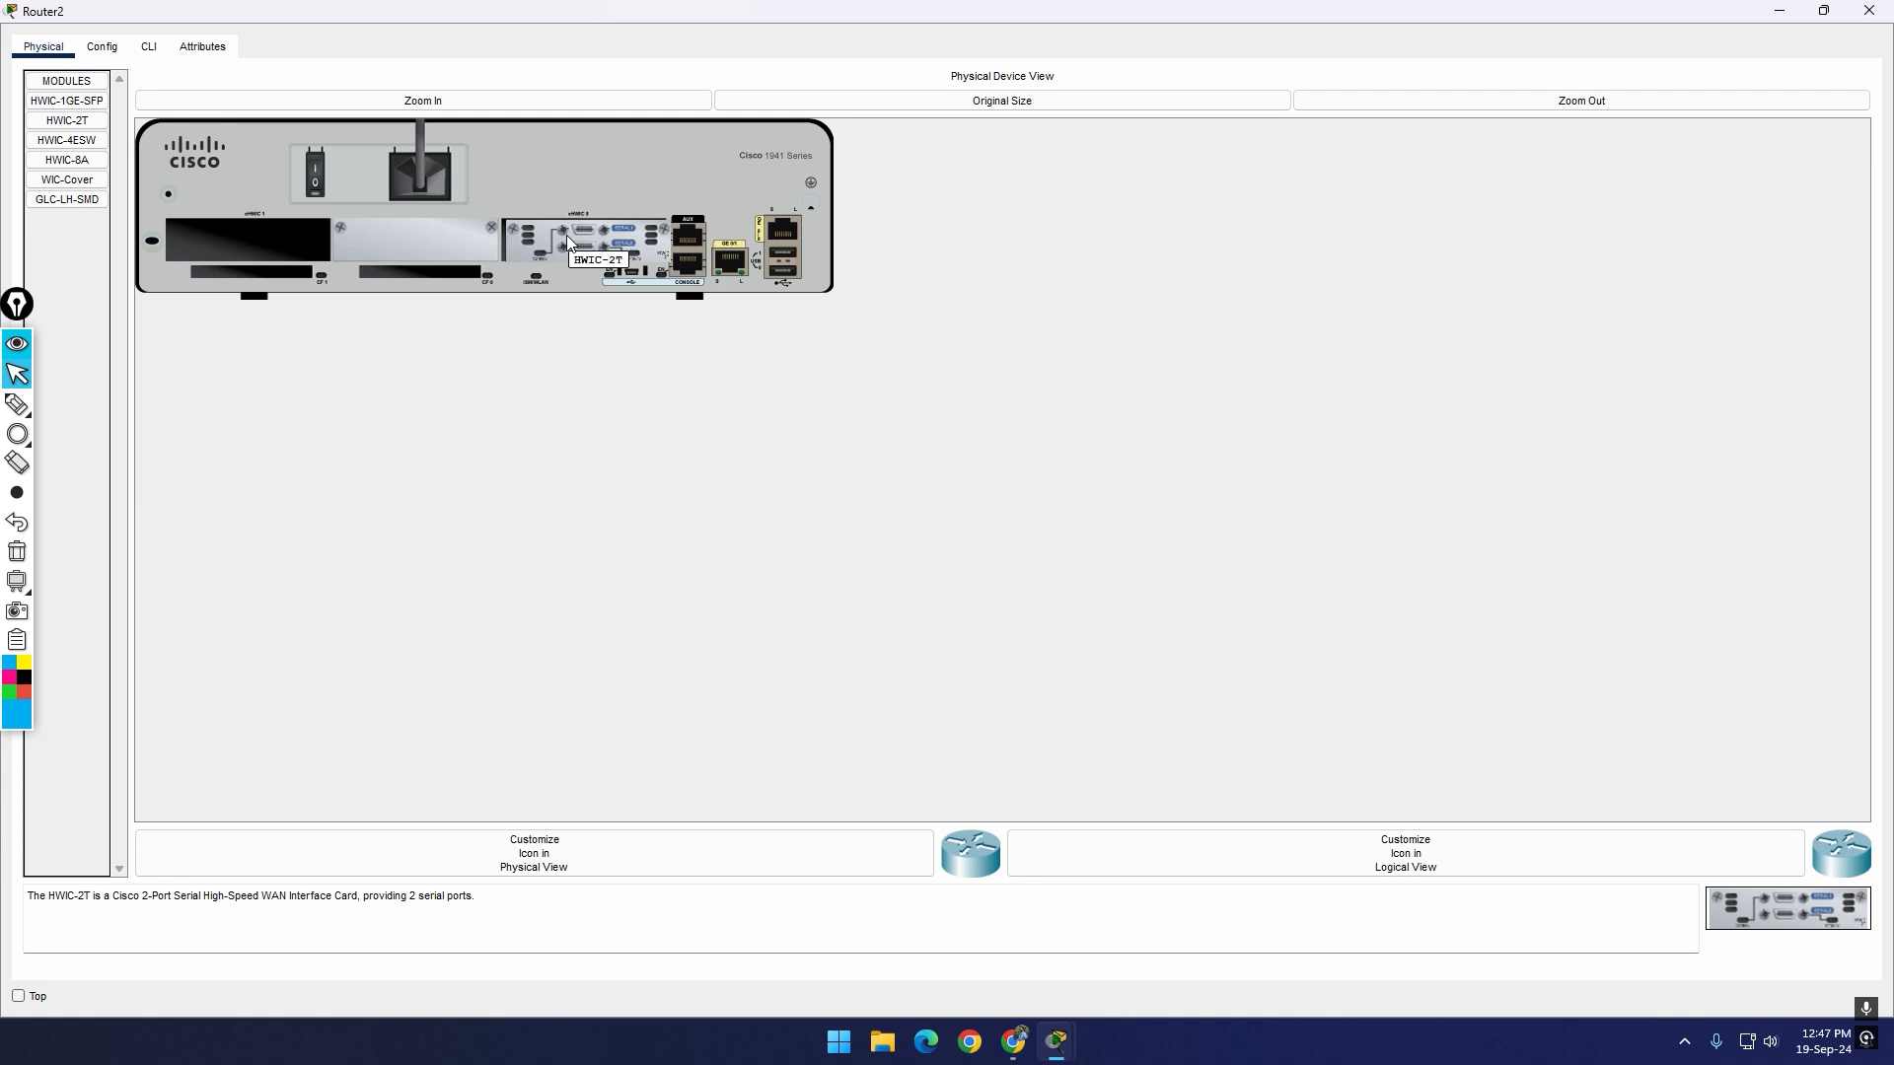
pyautogui.moveTo(597, 233); pyautogui.dragTo(65, 449)
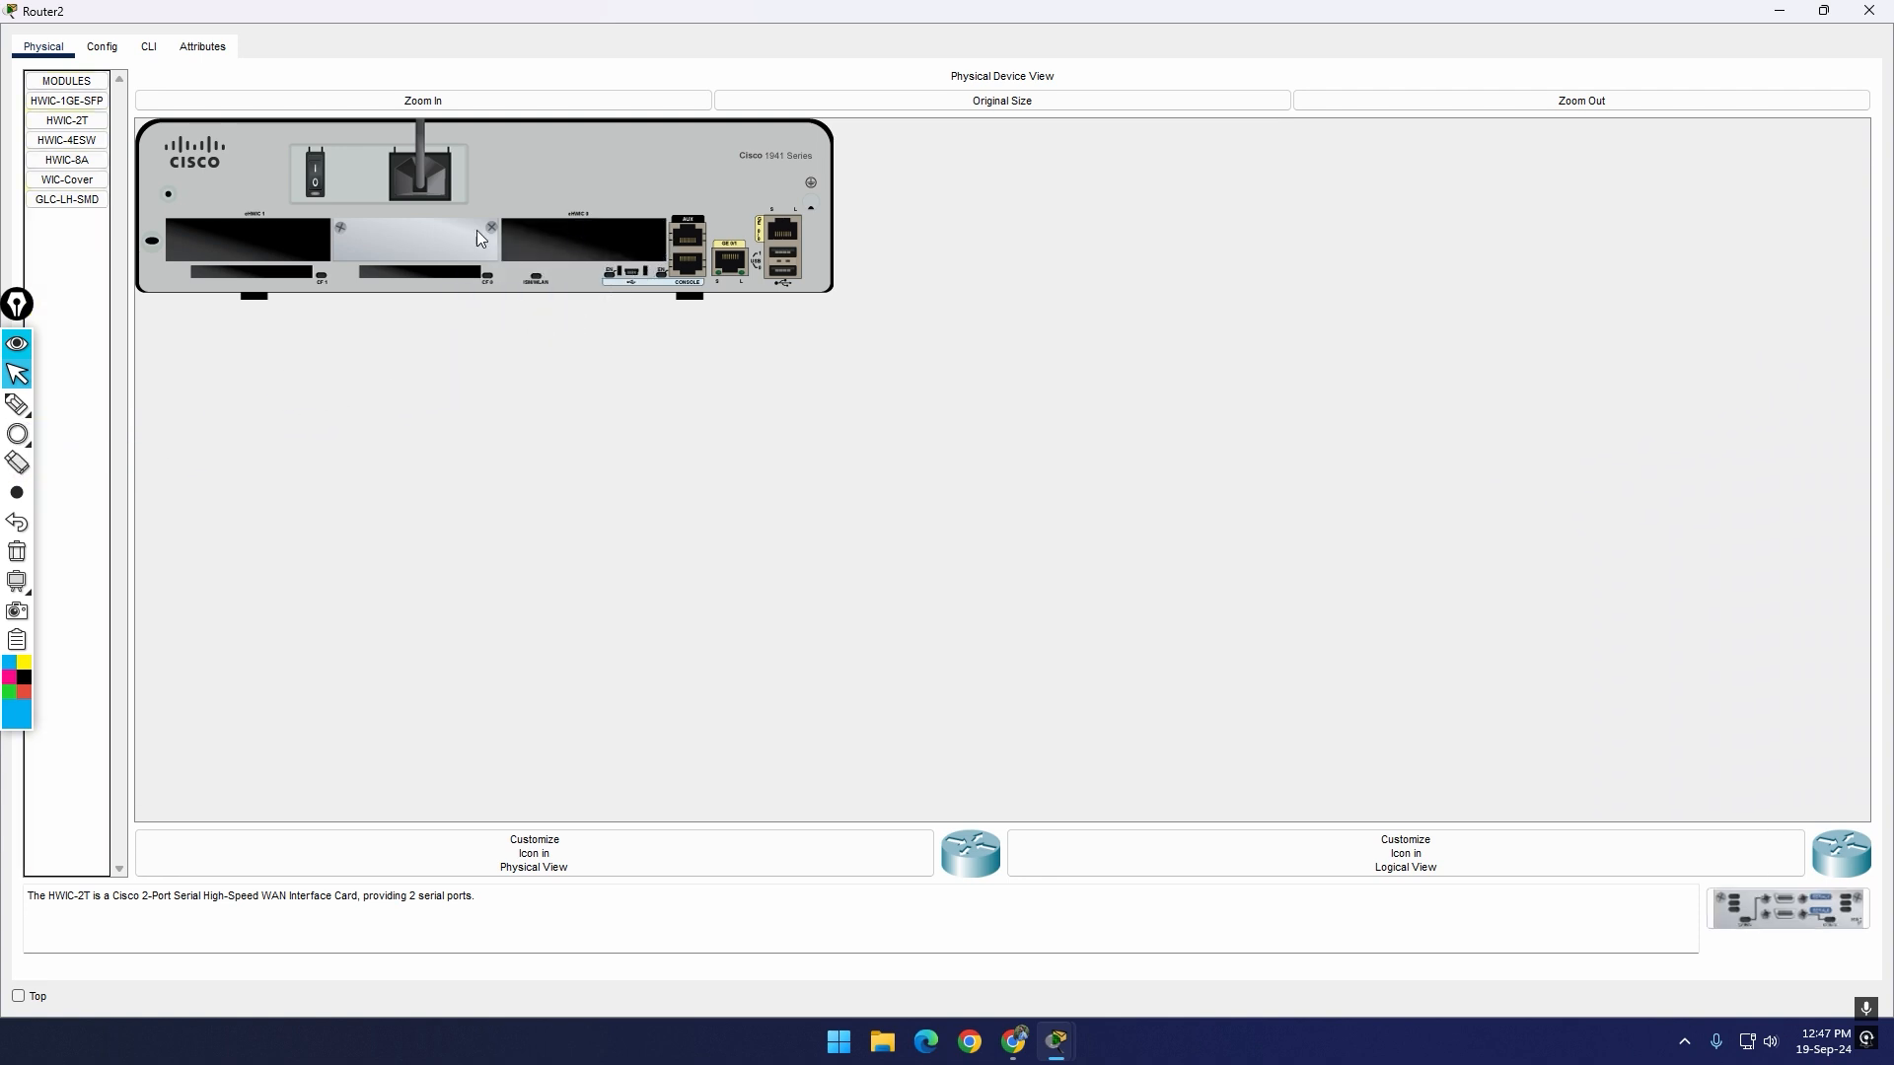
pyautogui.moveTo(1787, 908); pyautogui.dragTo(587, 242)
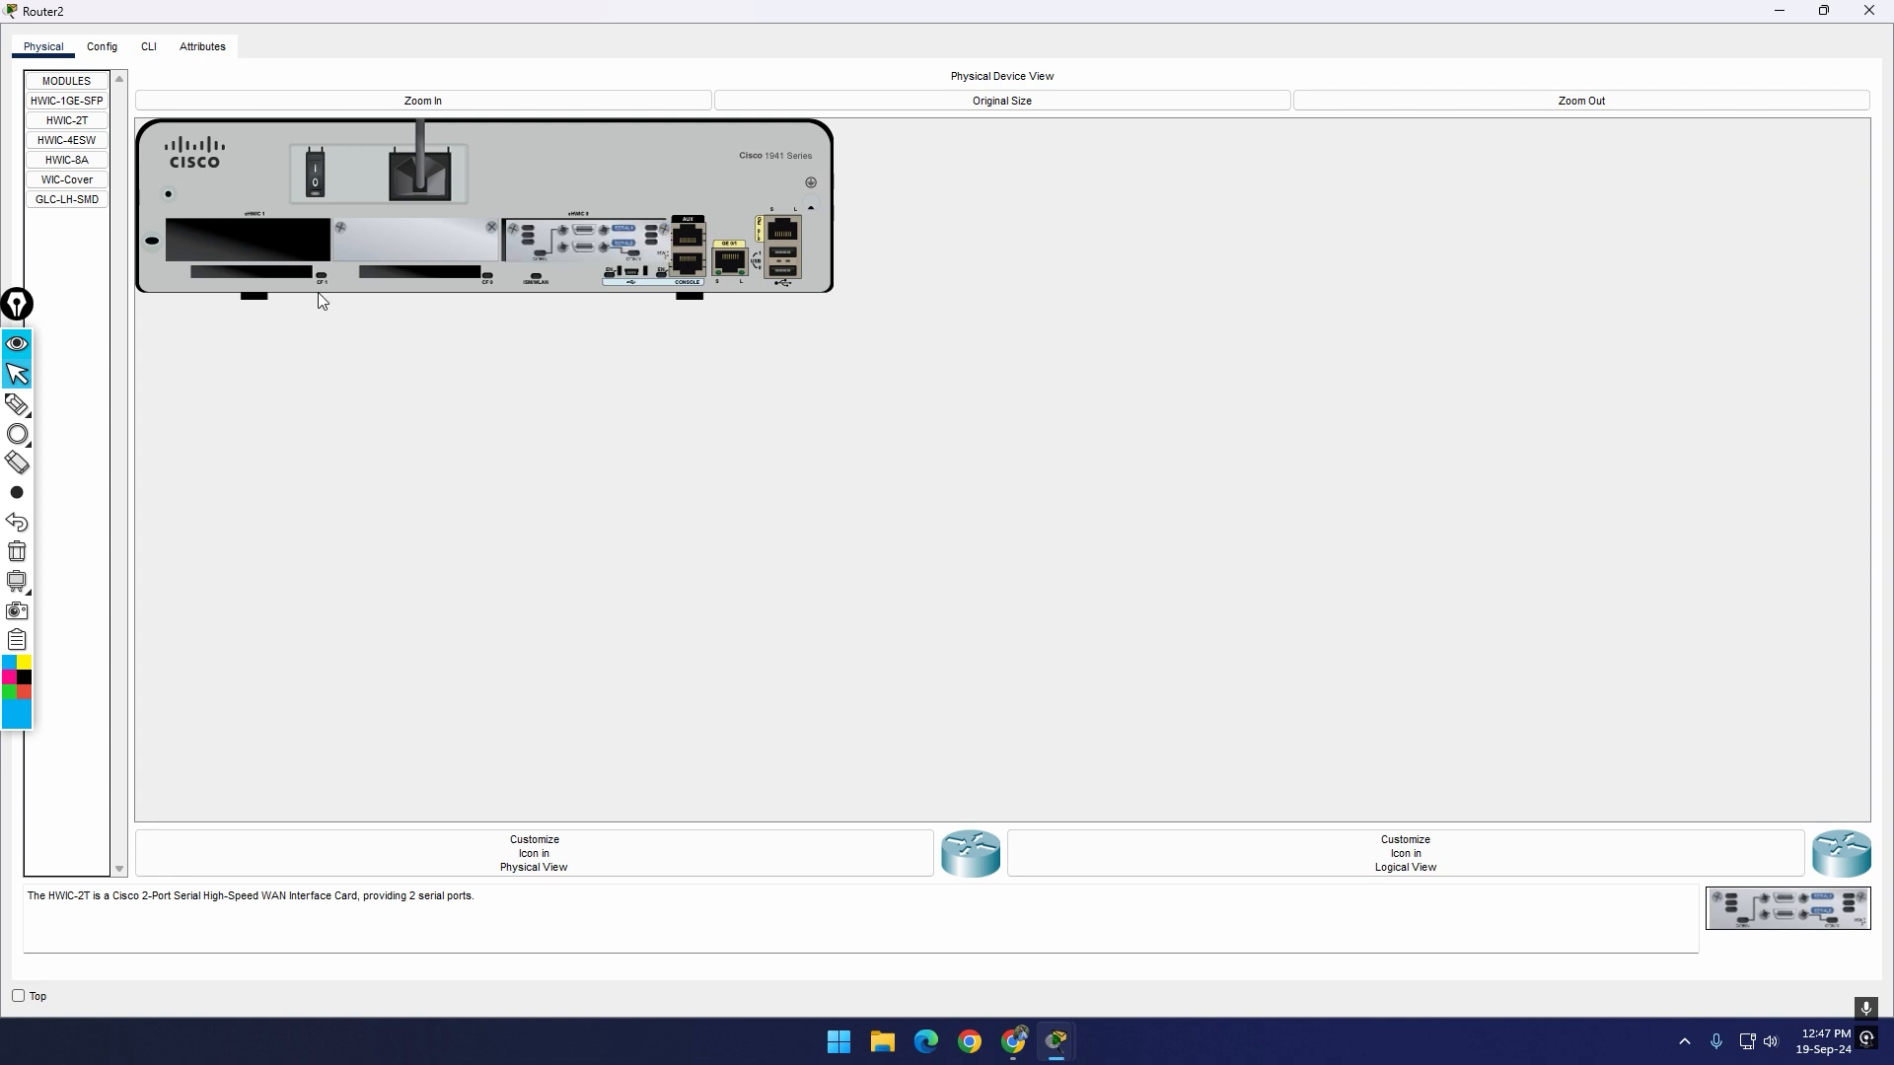
pyautogui.click(320, 181)
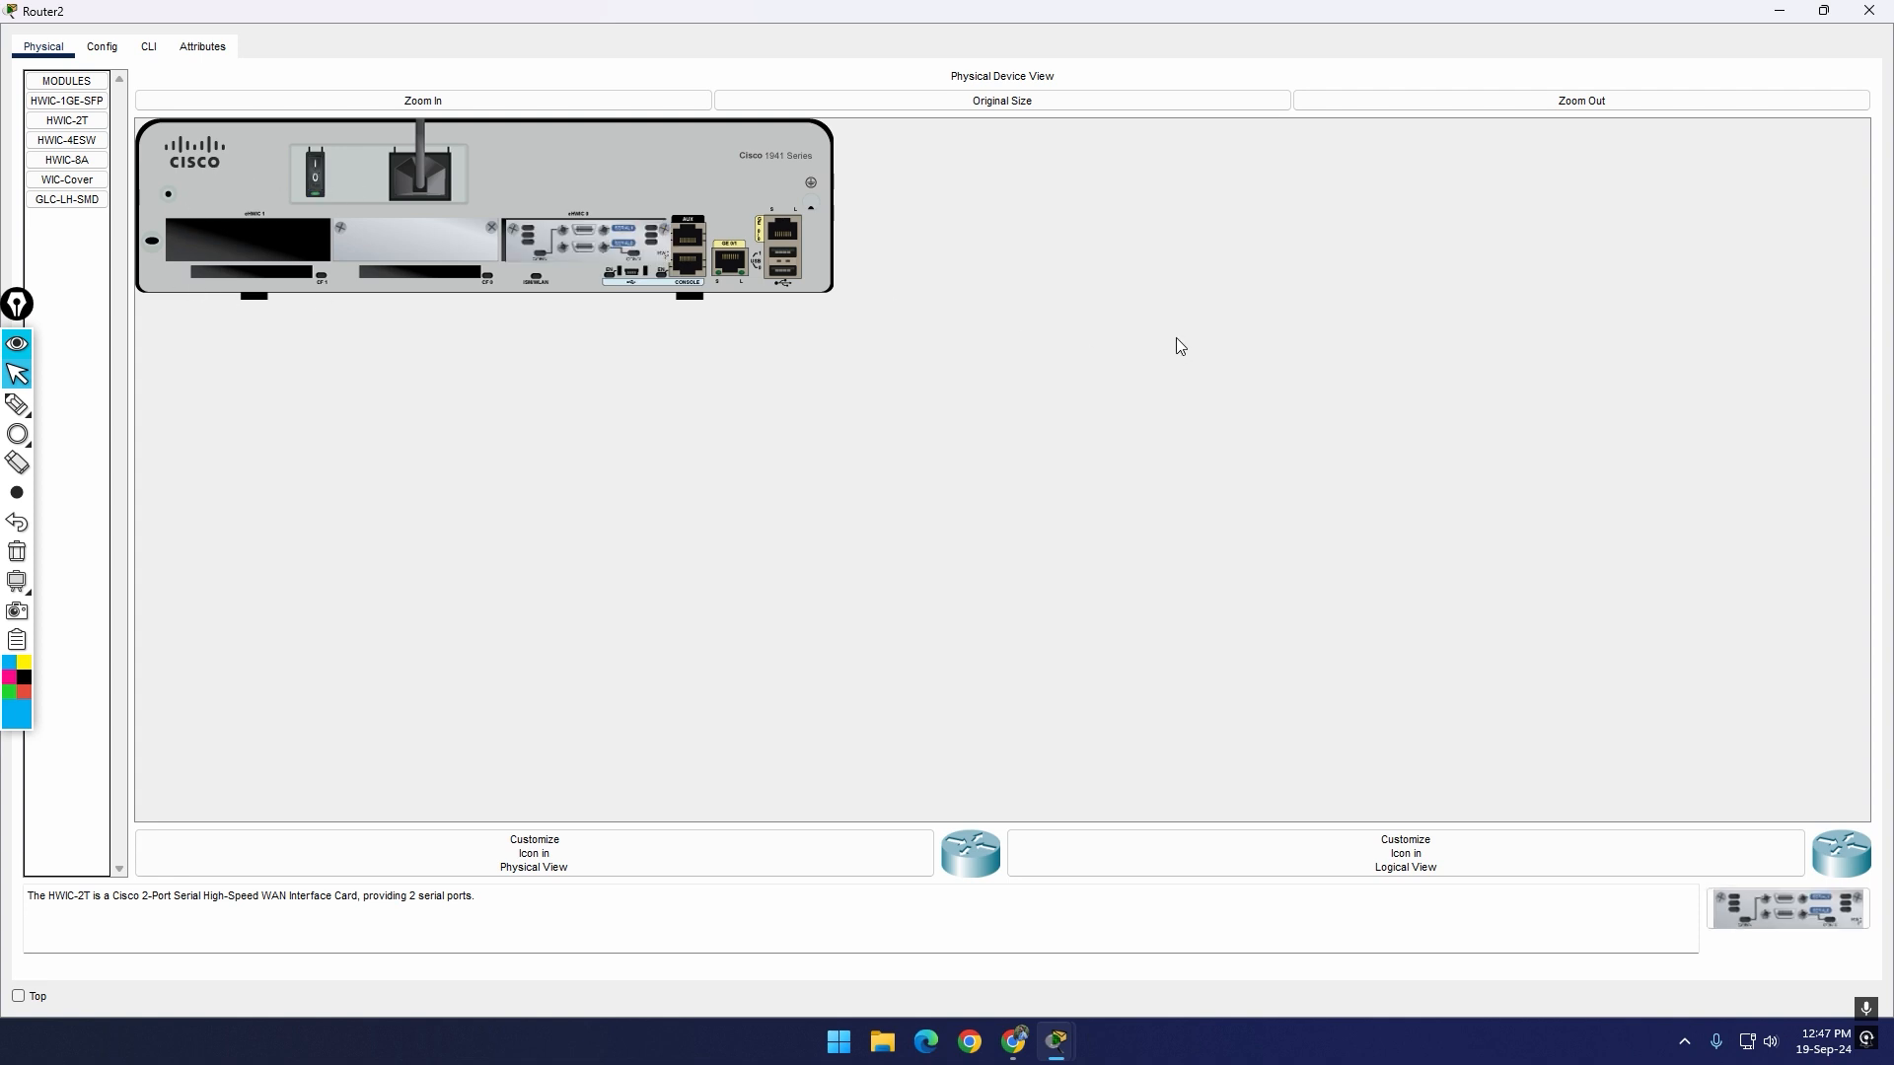
# Step: Restore Router2's window size, check the interfaces listed in its configuration and close the window
pyautogui.click(1823, 11)
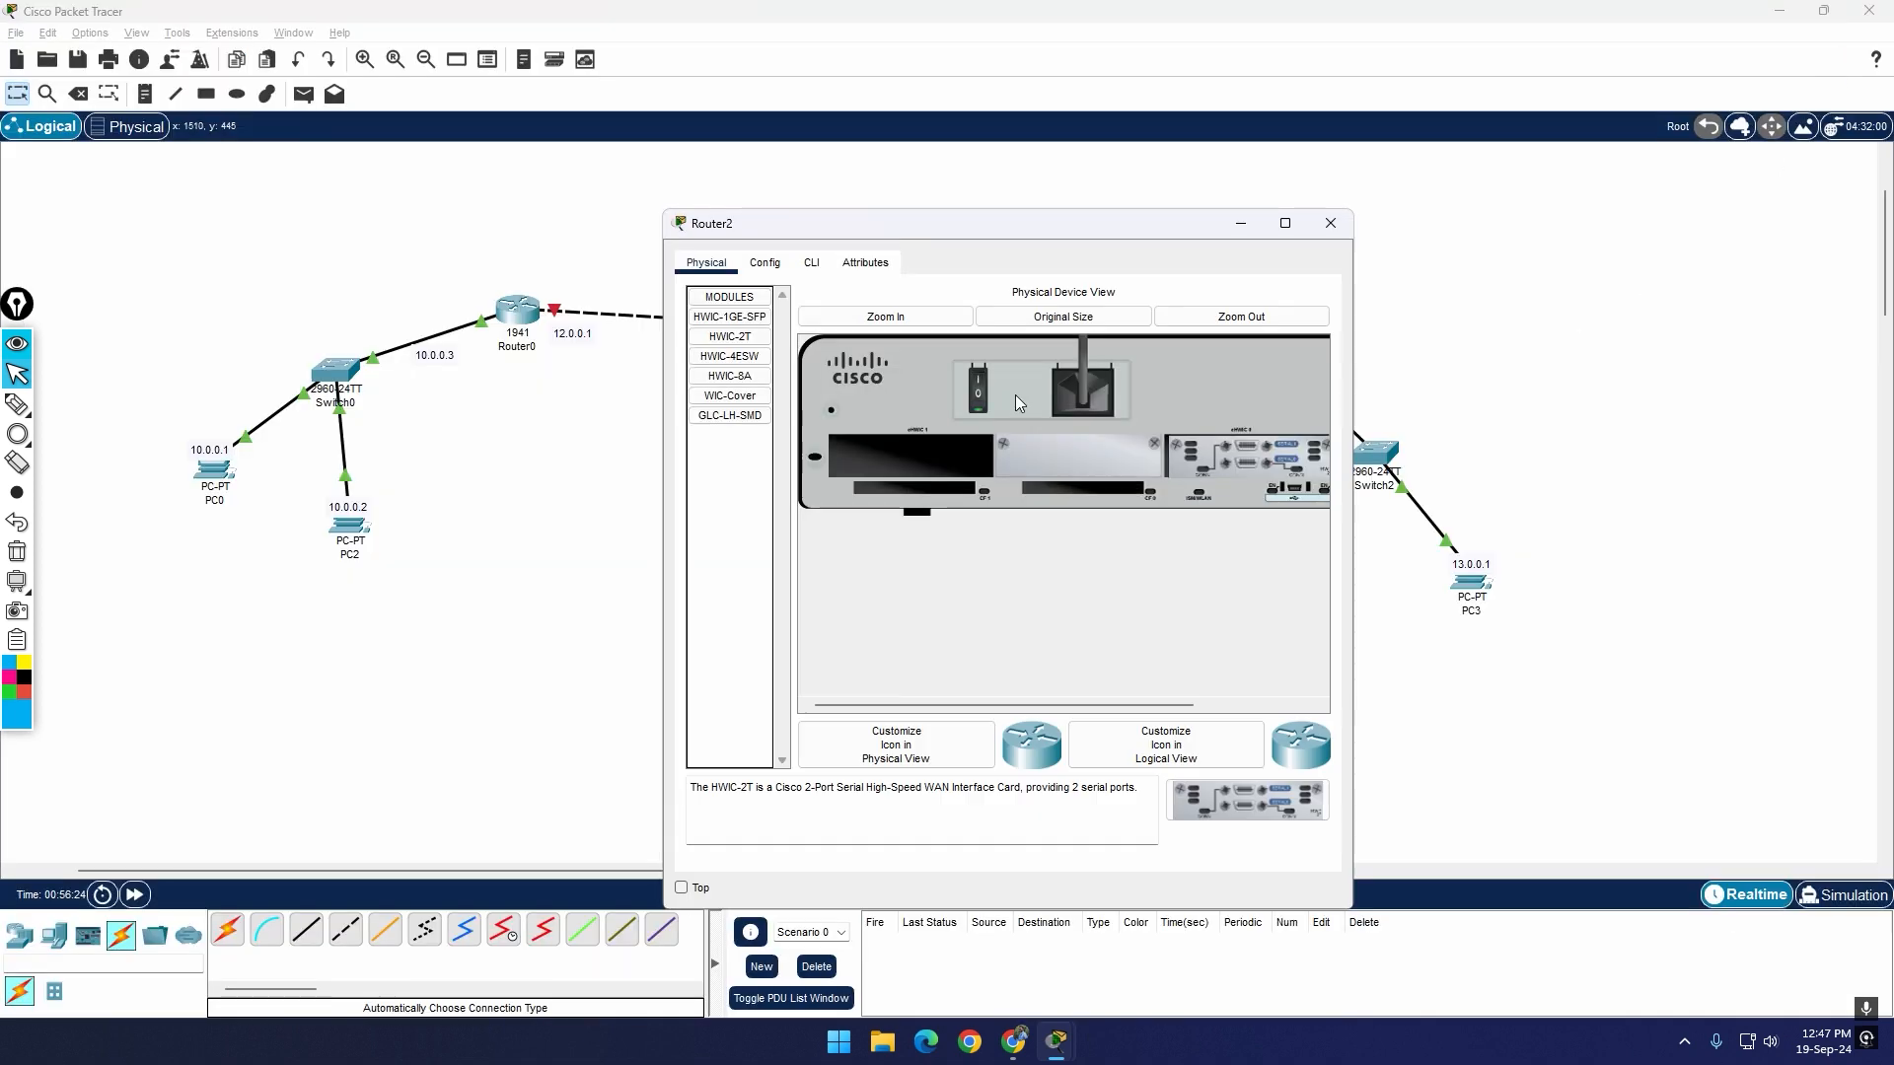
pyautogui.click(764, 262)
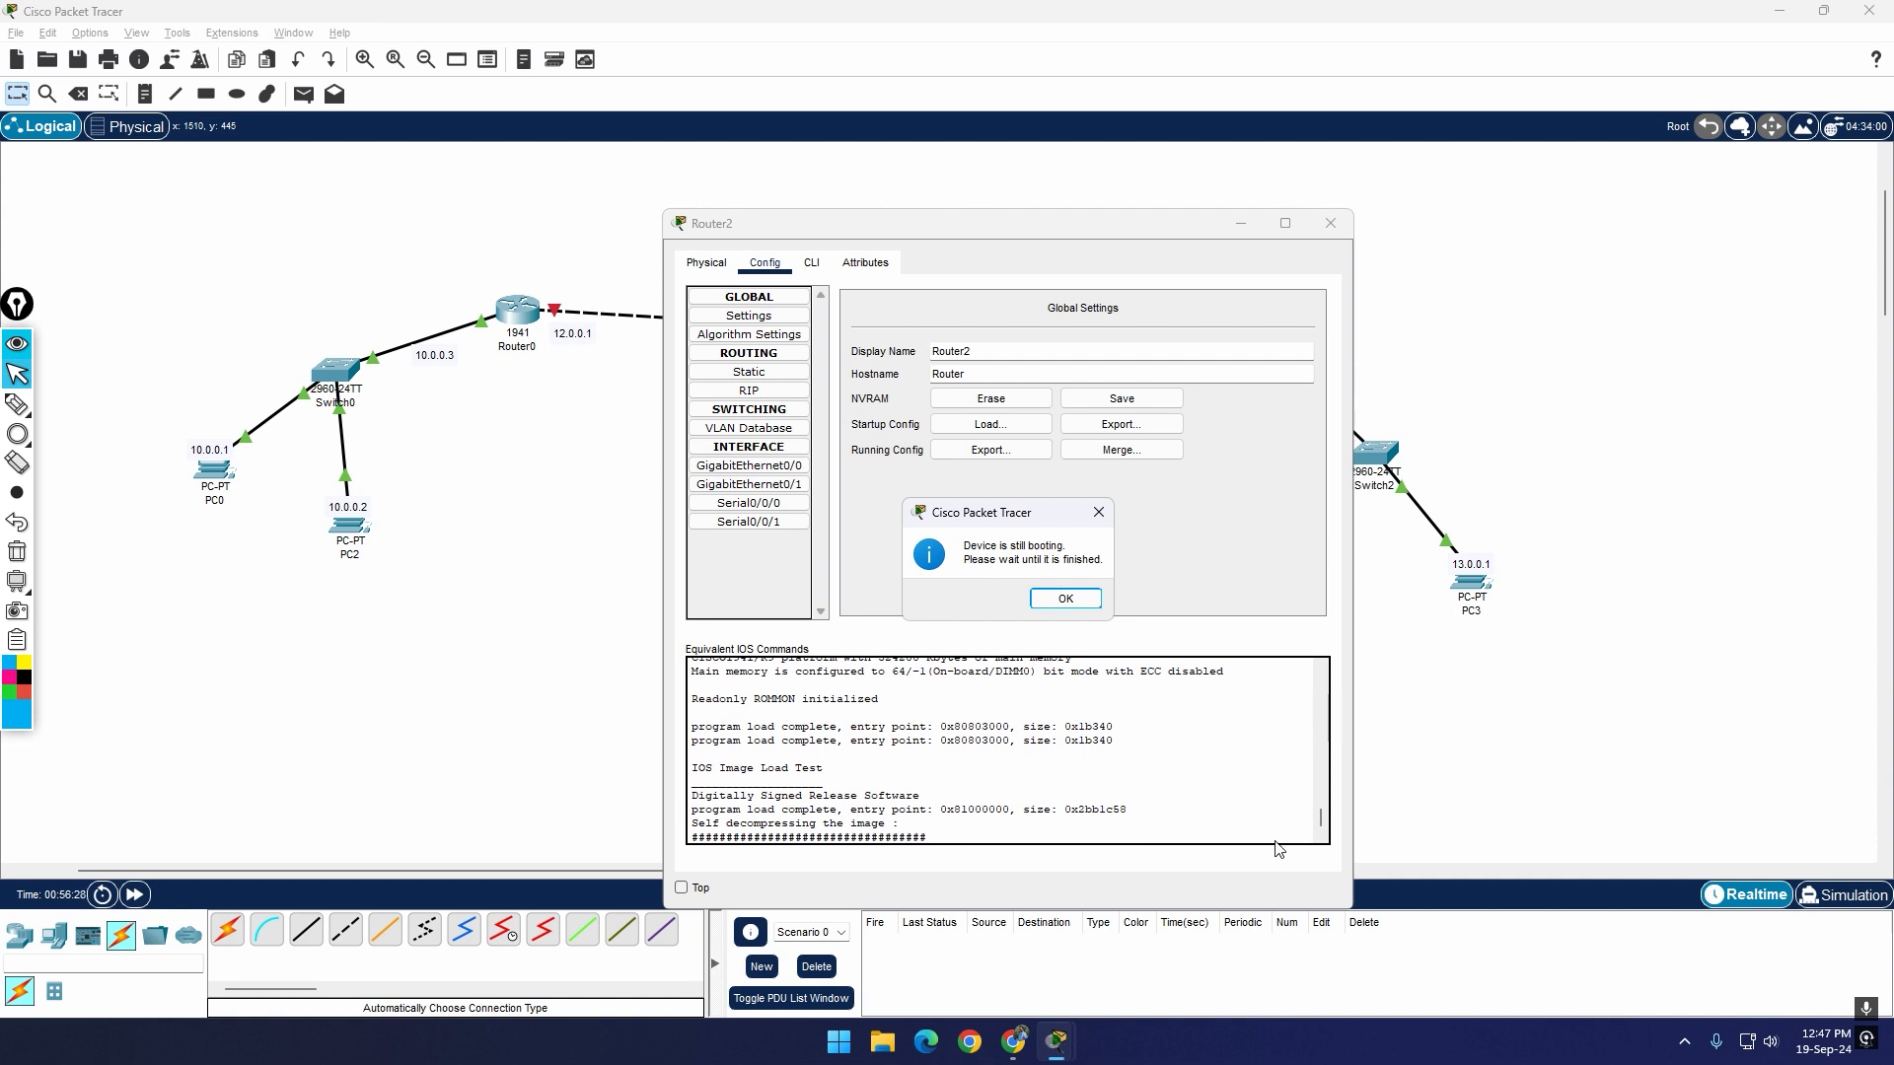
pyautogui.click(1067, 600)
pyautogui.click(1328, 225)
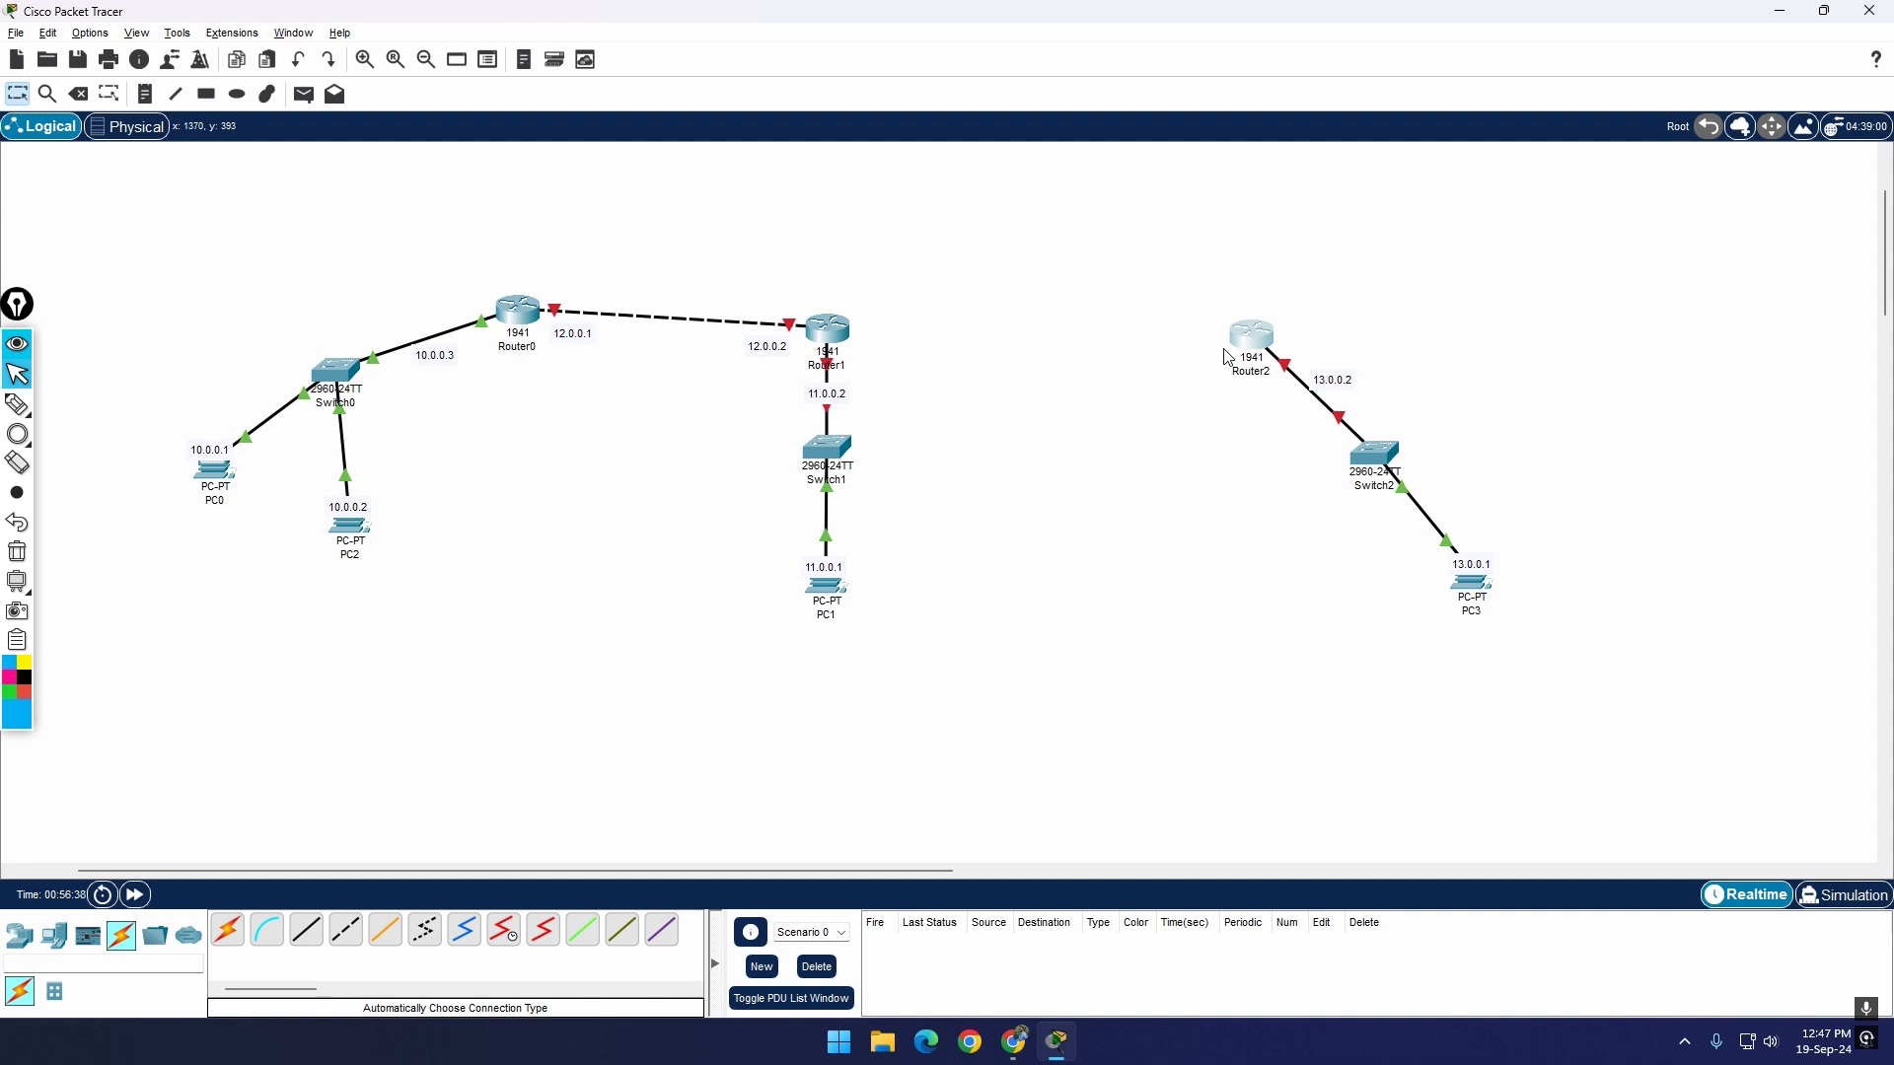
# Step: Connect Router1's Serial0/0/0 port to Router2's Serial0/0/0 port with a Serial DTE cable
pyautogui.click(543, 929)
pyautogui.click(833, 335)
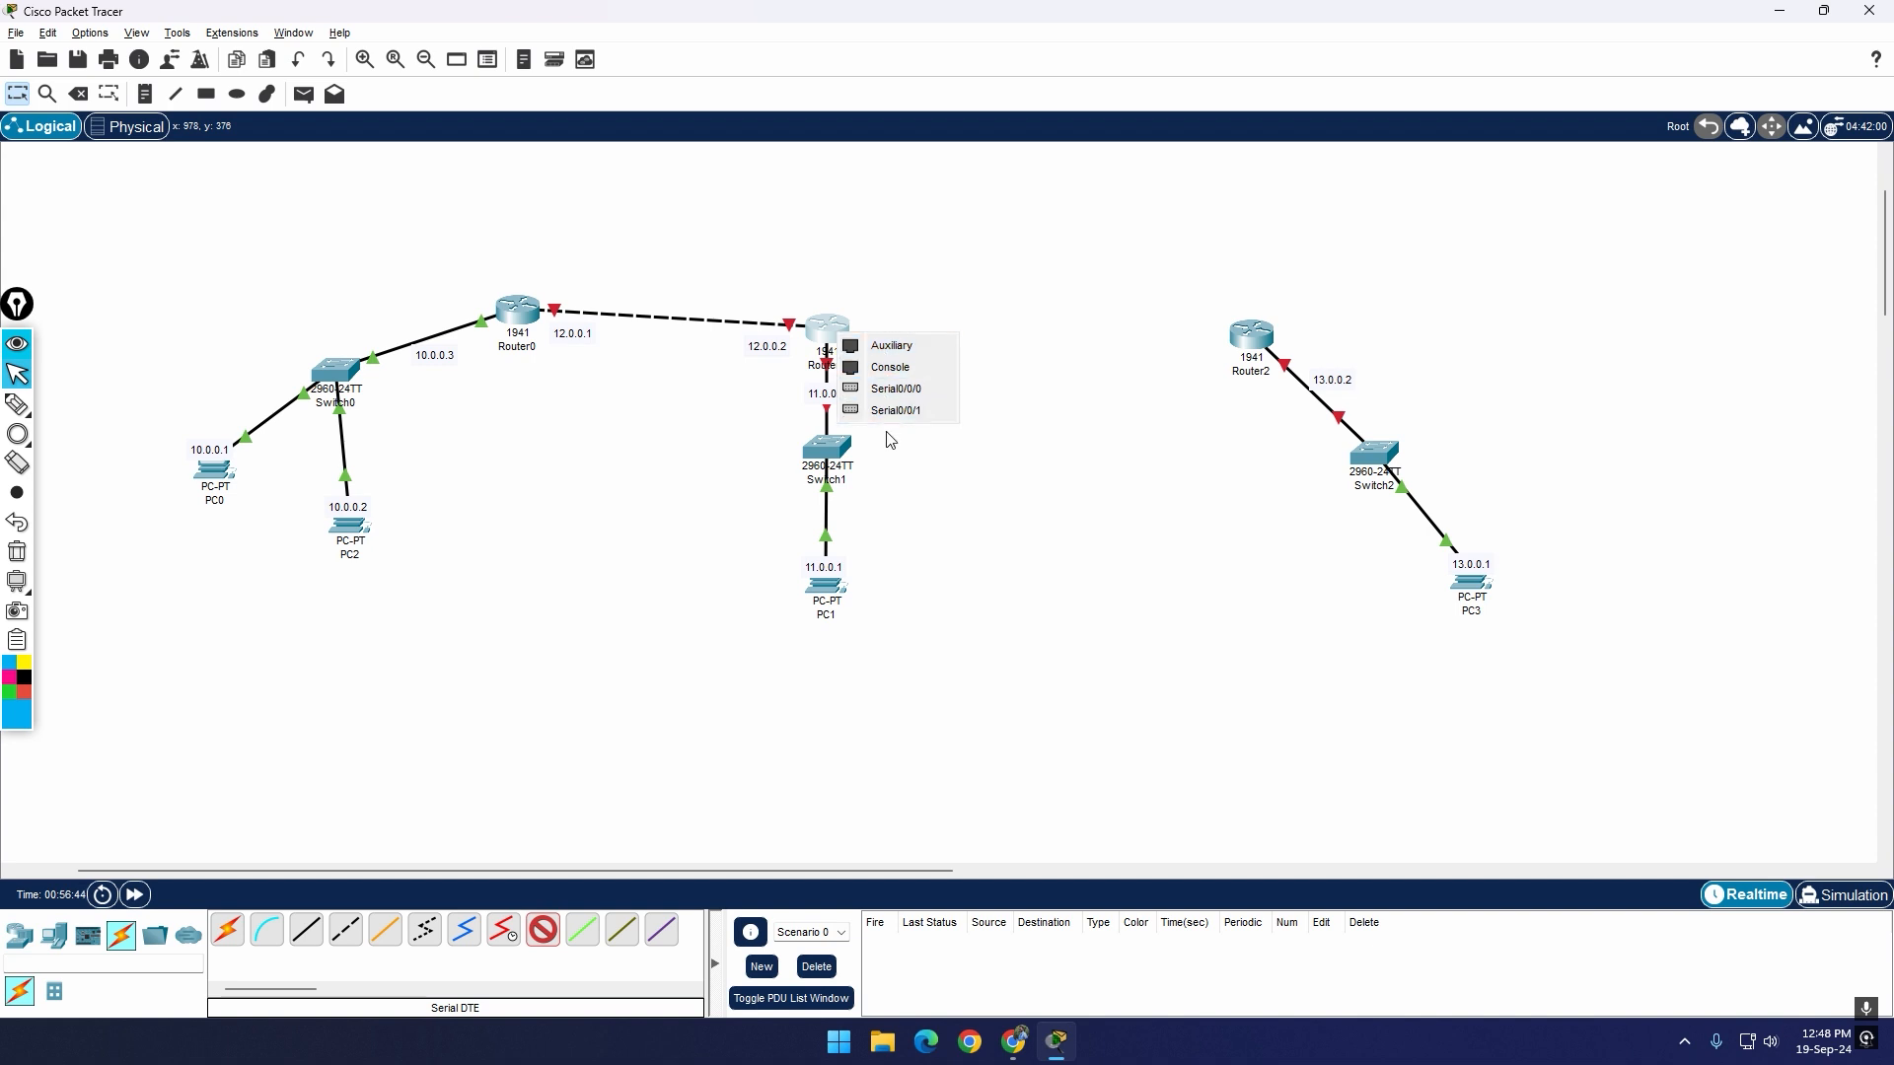
pyautogui.click(1129, 507)
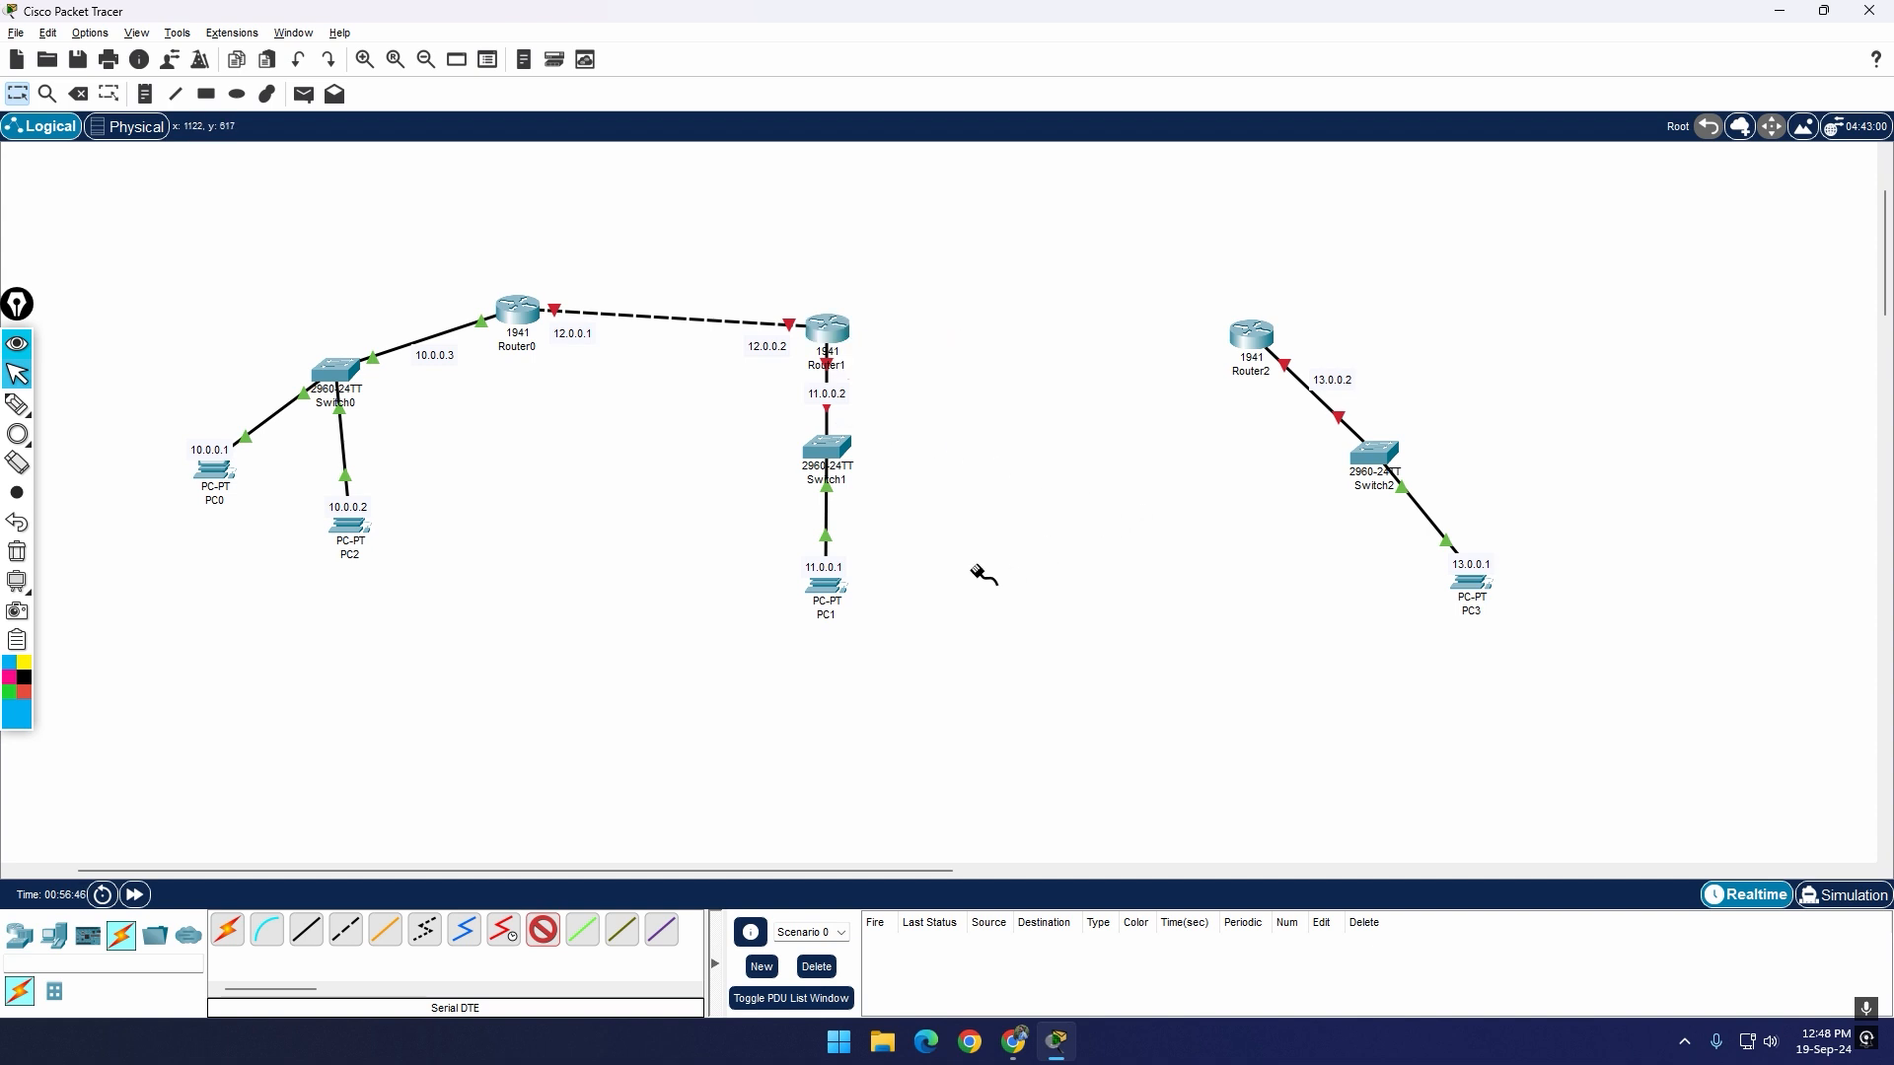
pyautogui.click(836, 338)
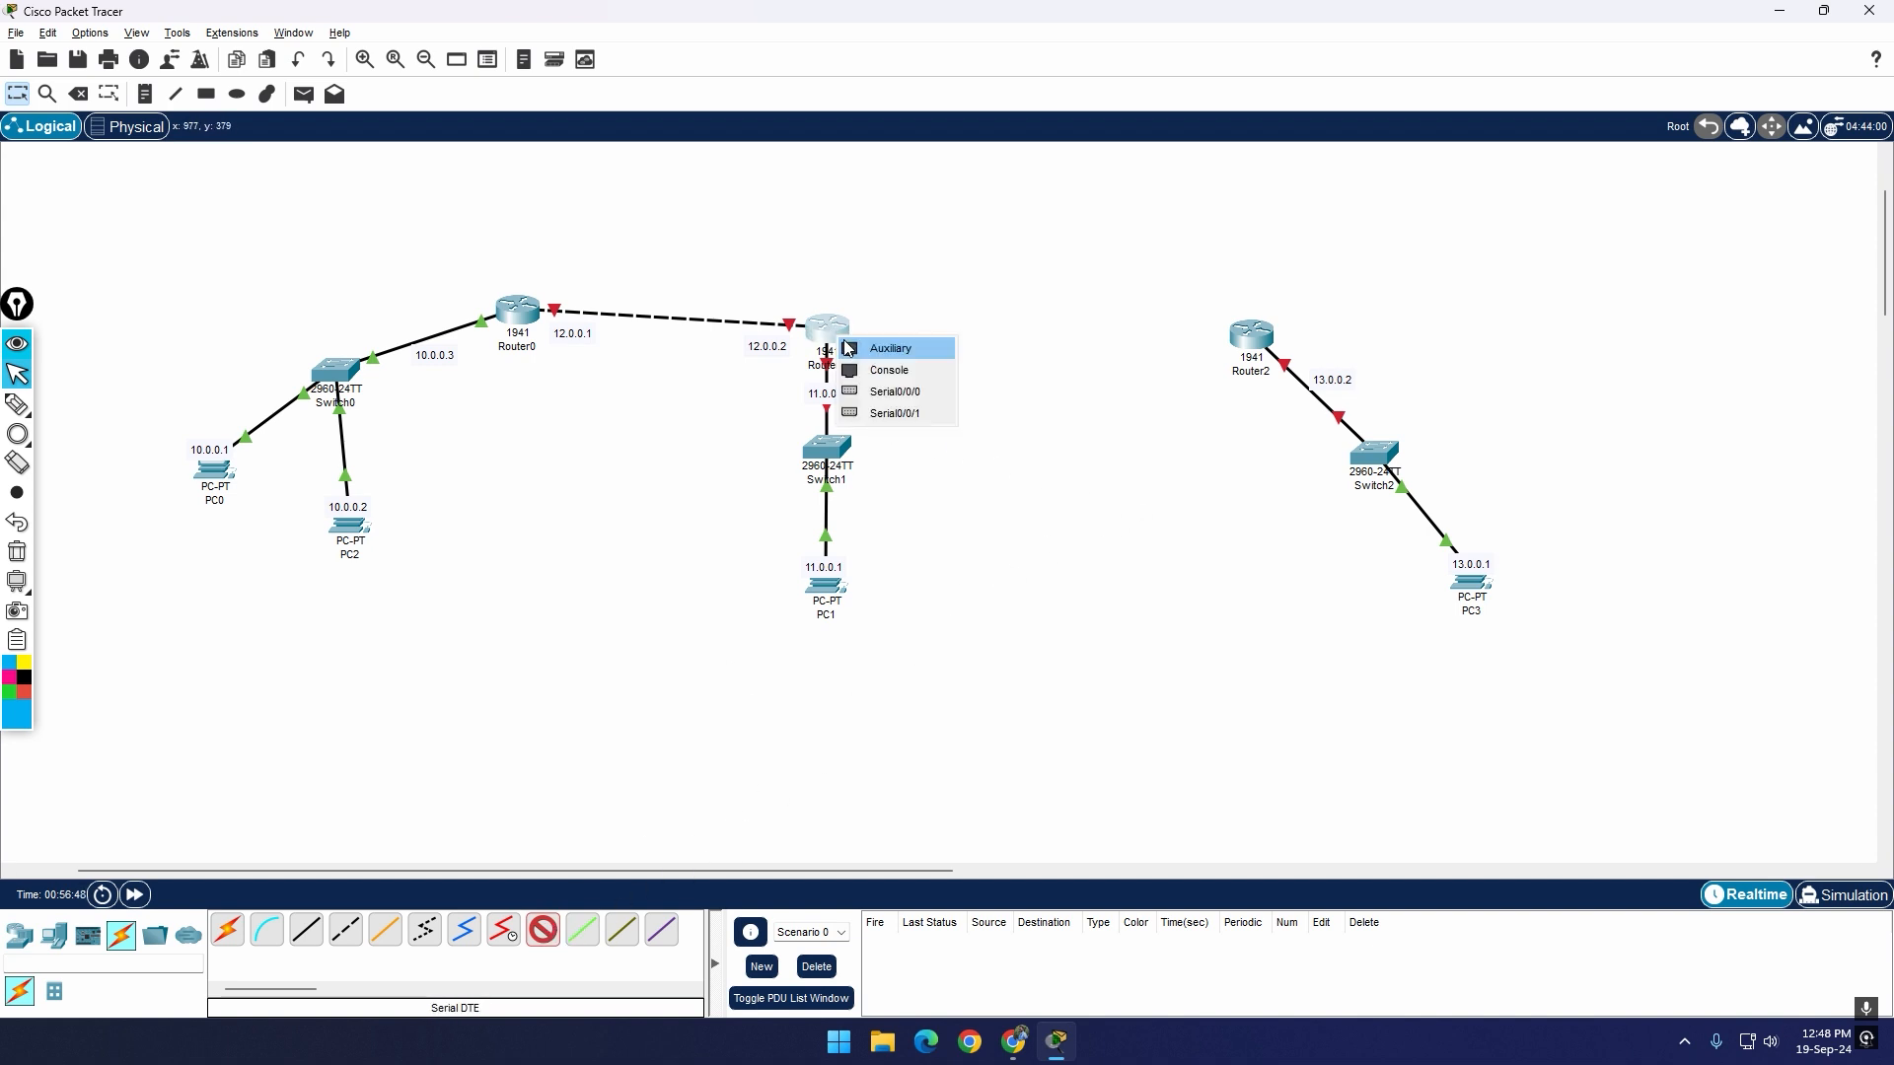
pyautogui.click(933, 388)
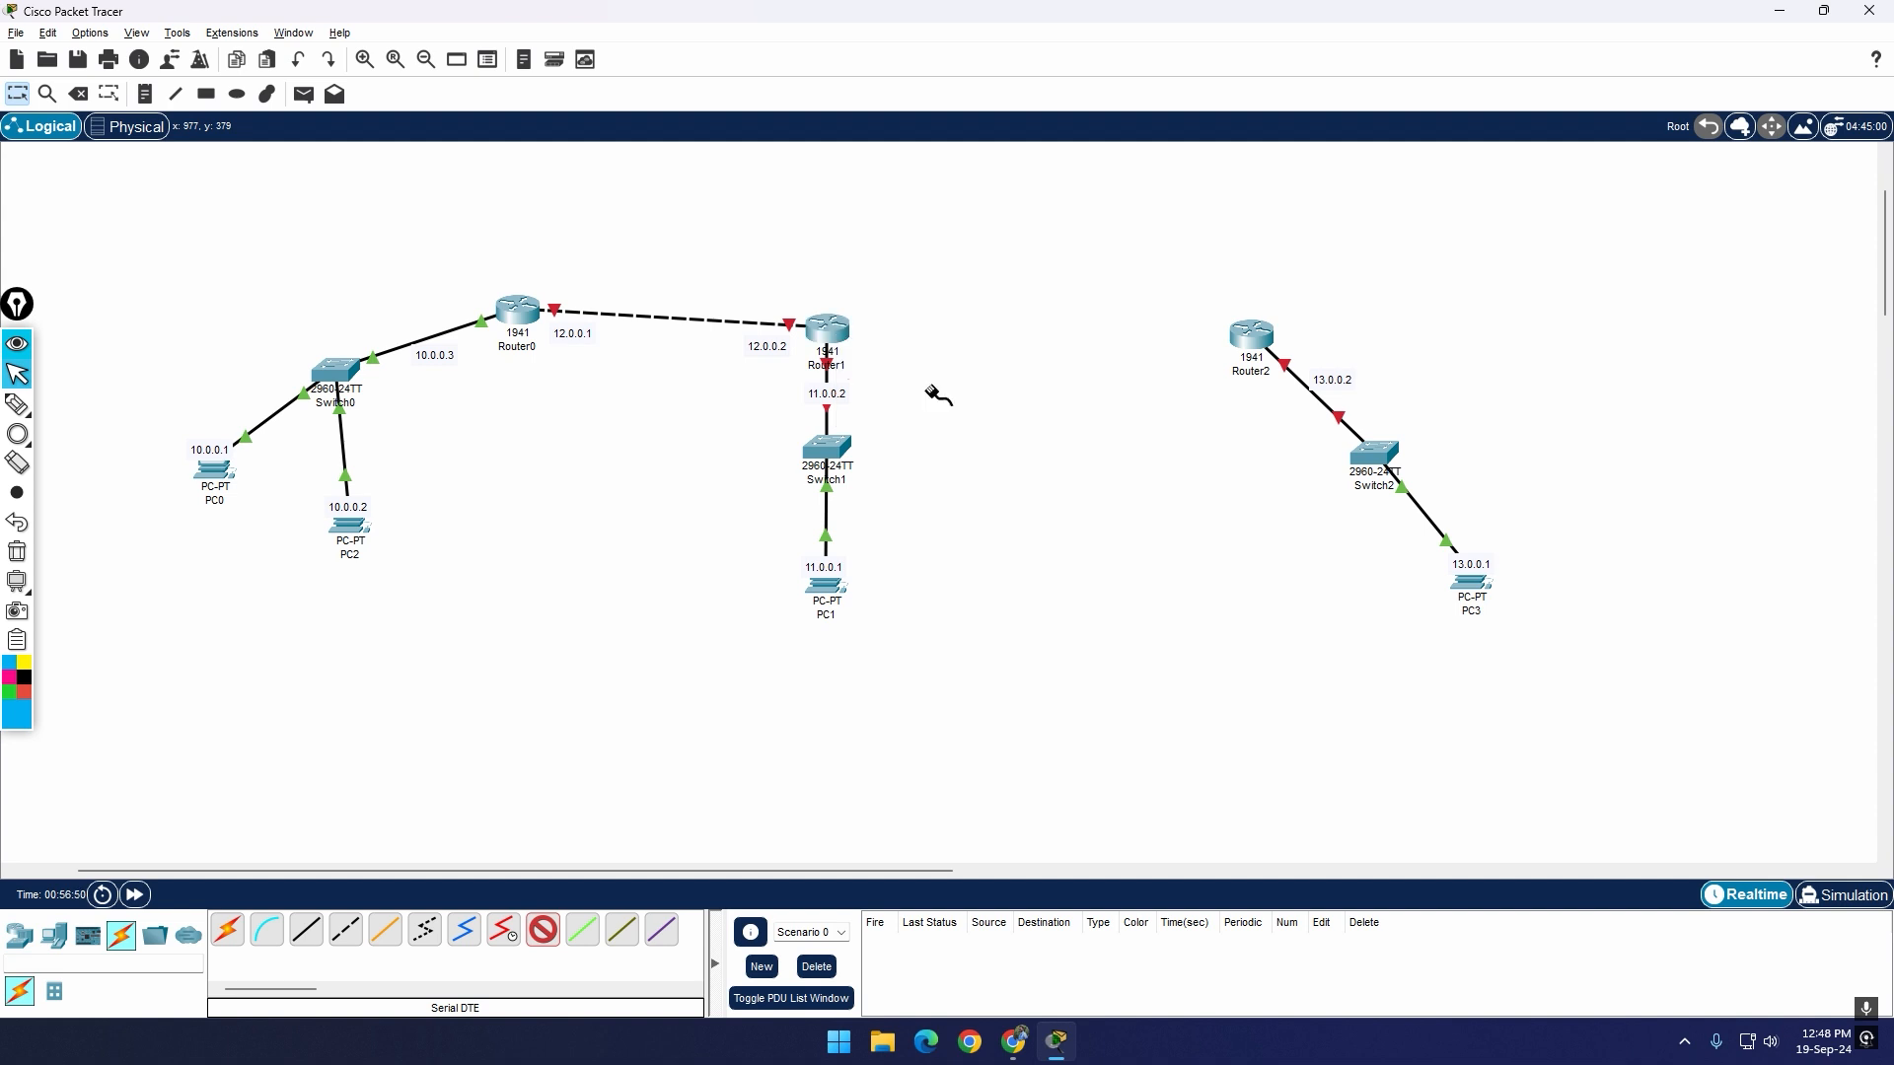
pyautogui.click(1263, 336)
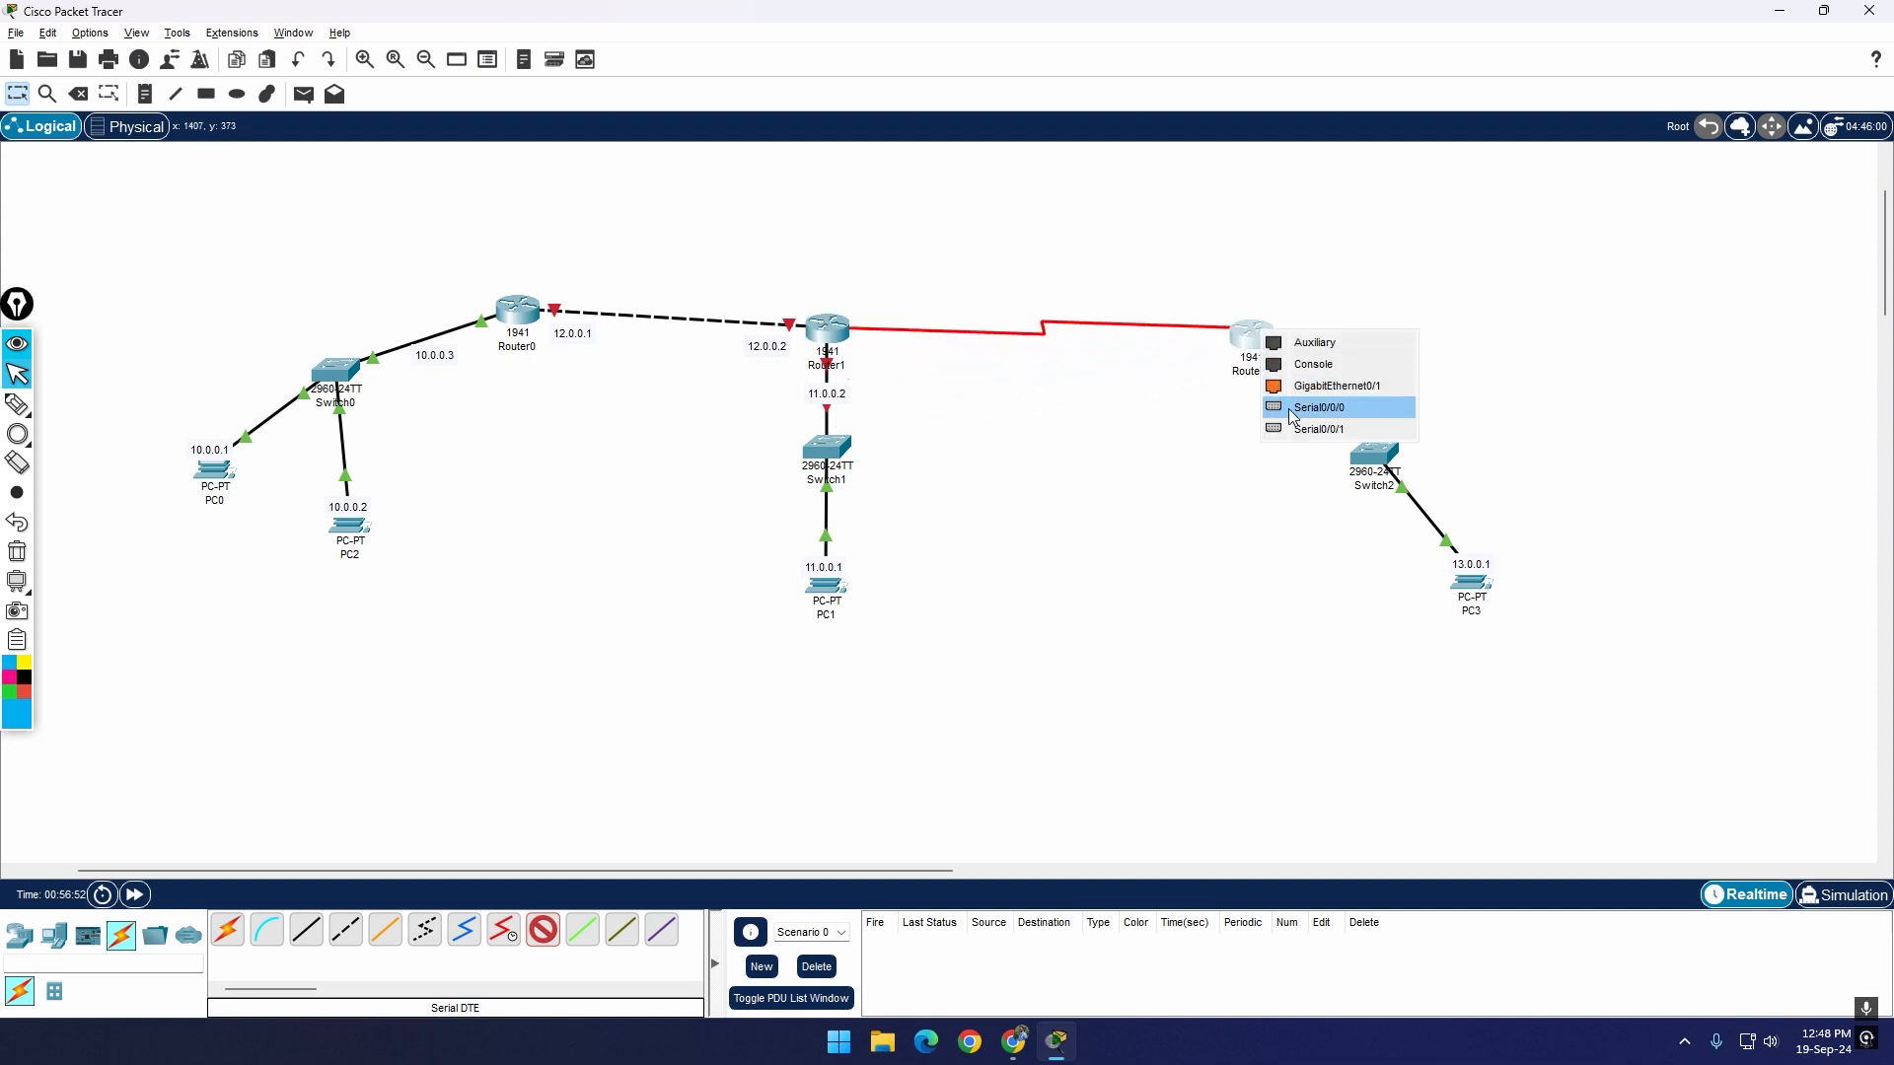
pyautogui.click(1377, 404)
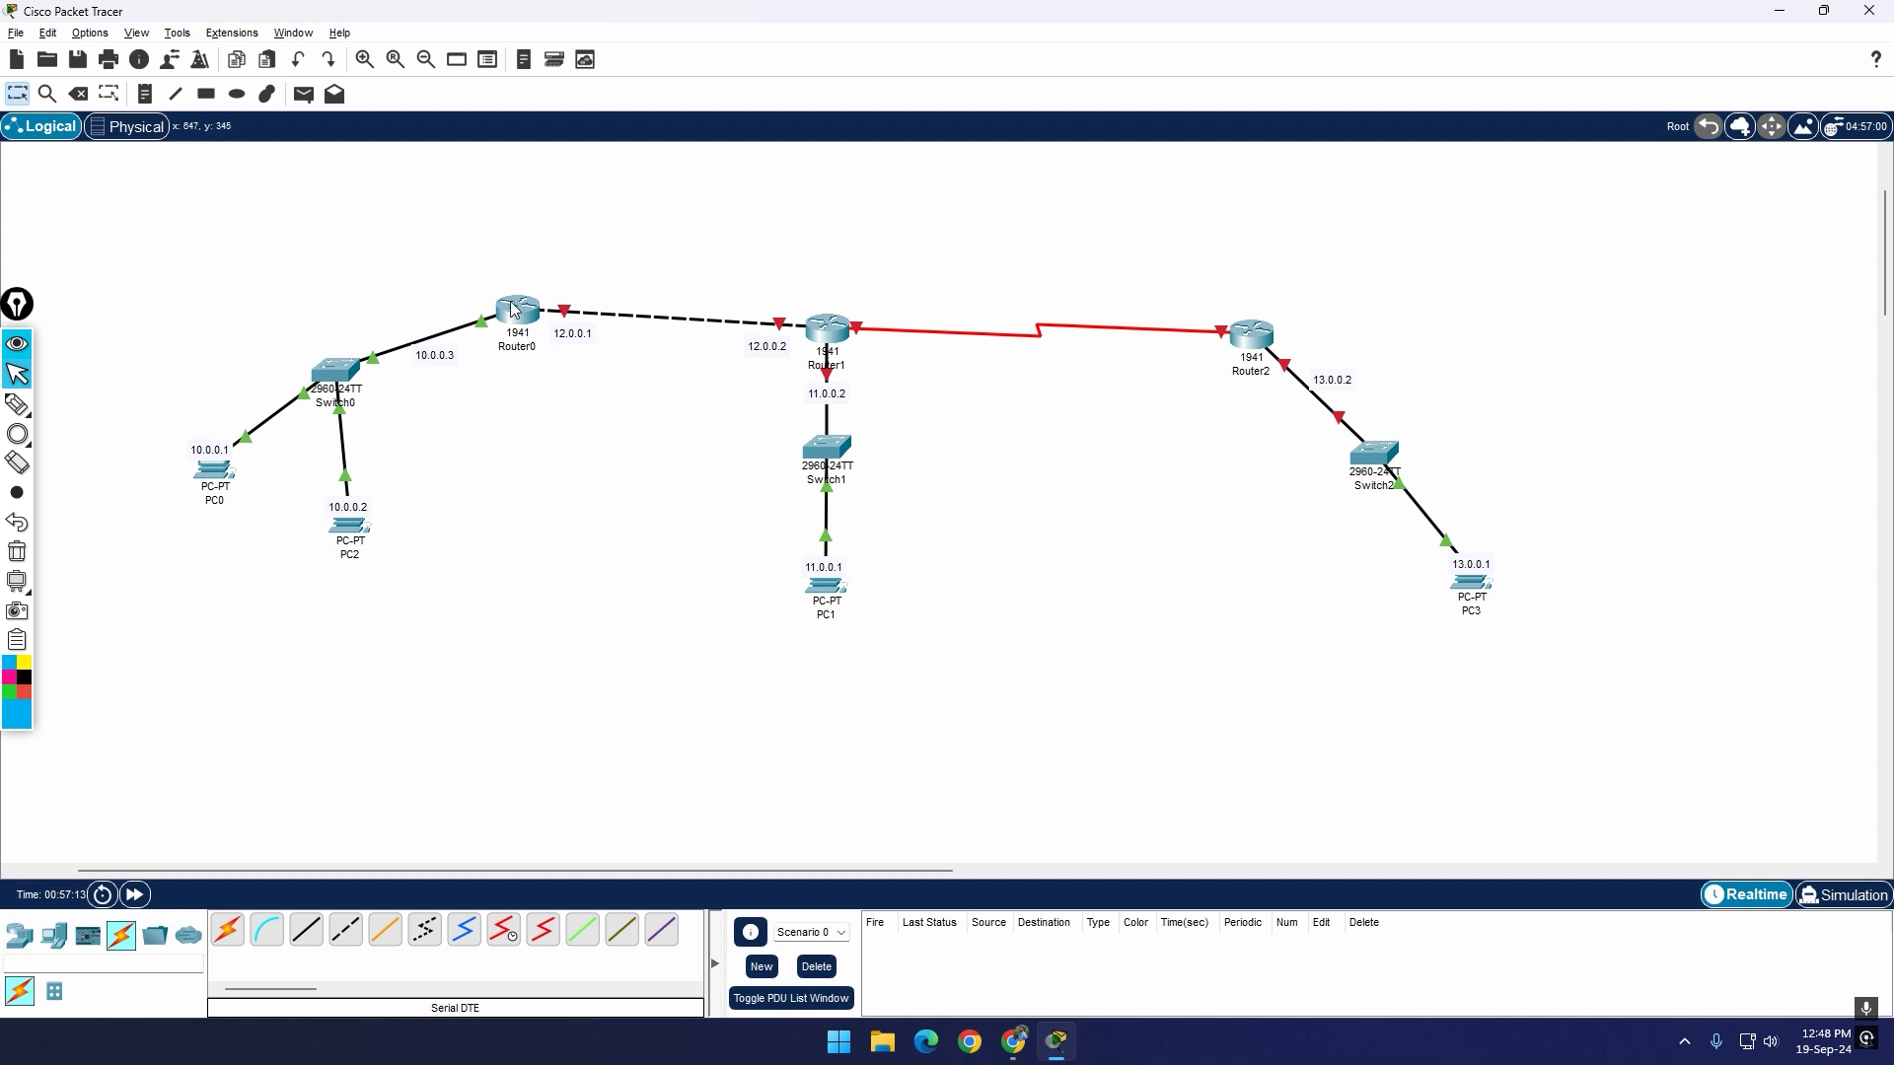
# Step: Review Router0's static routes configuration alongside the topology and close its window
pyautogui.scroll(1, 1884, 276)
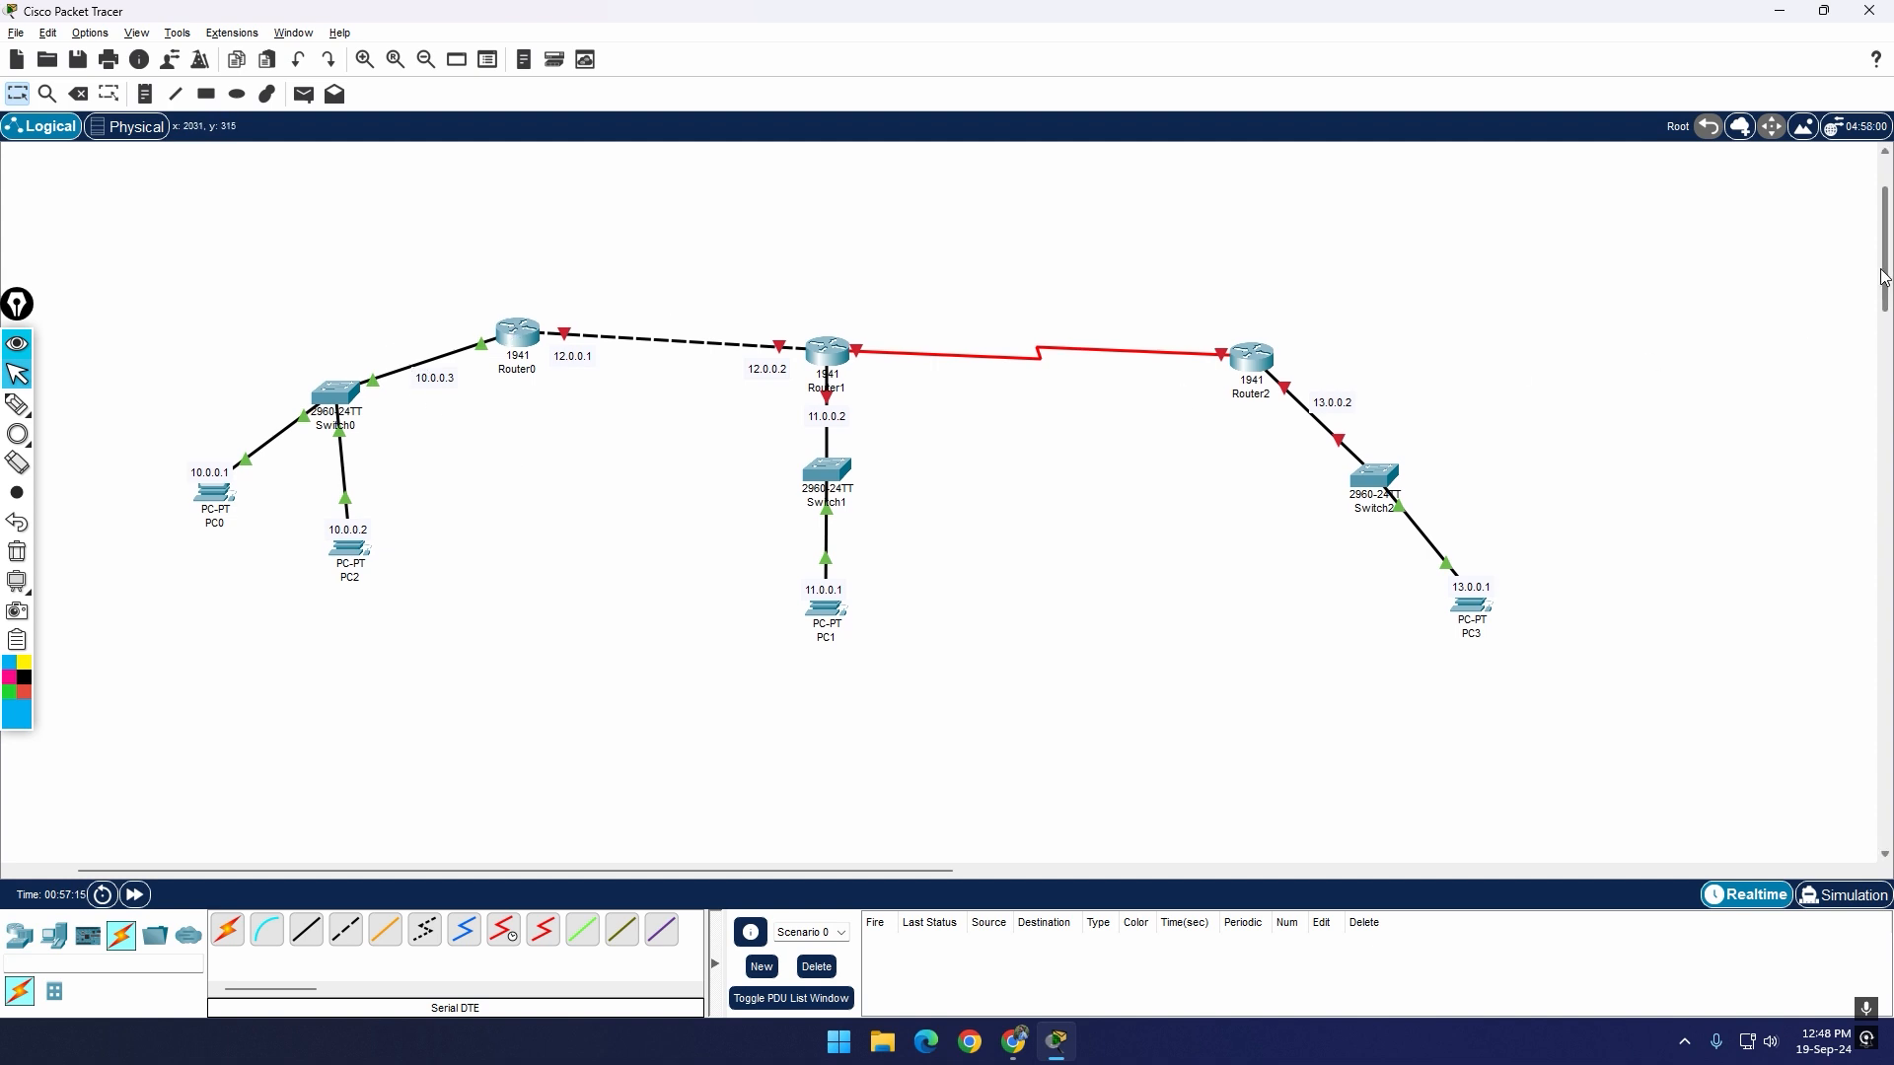
pyautogui.click(514, 341)
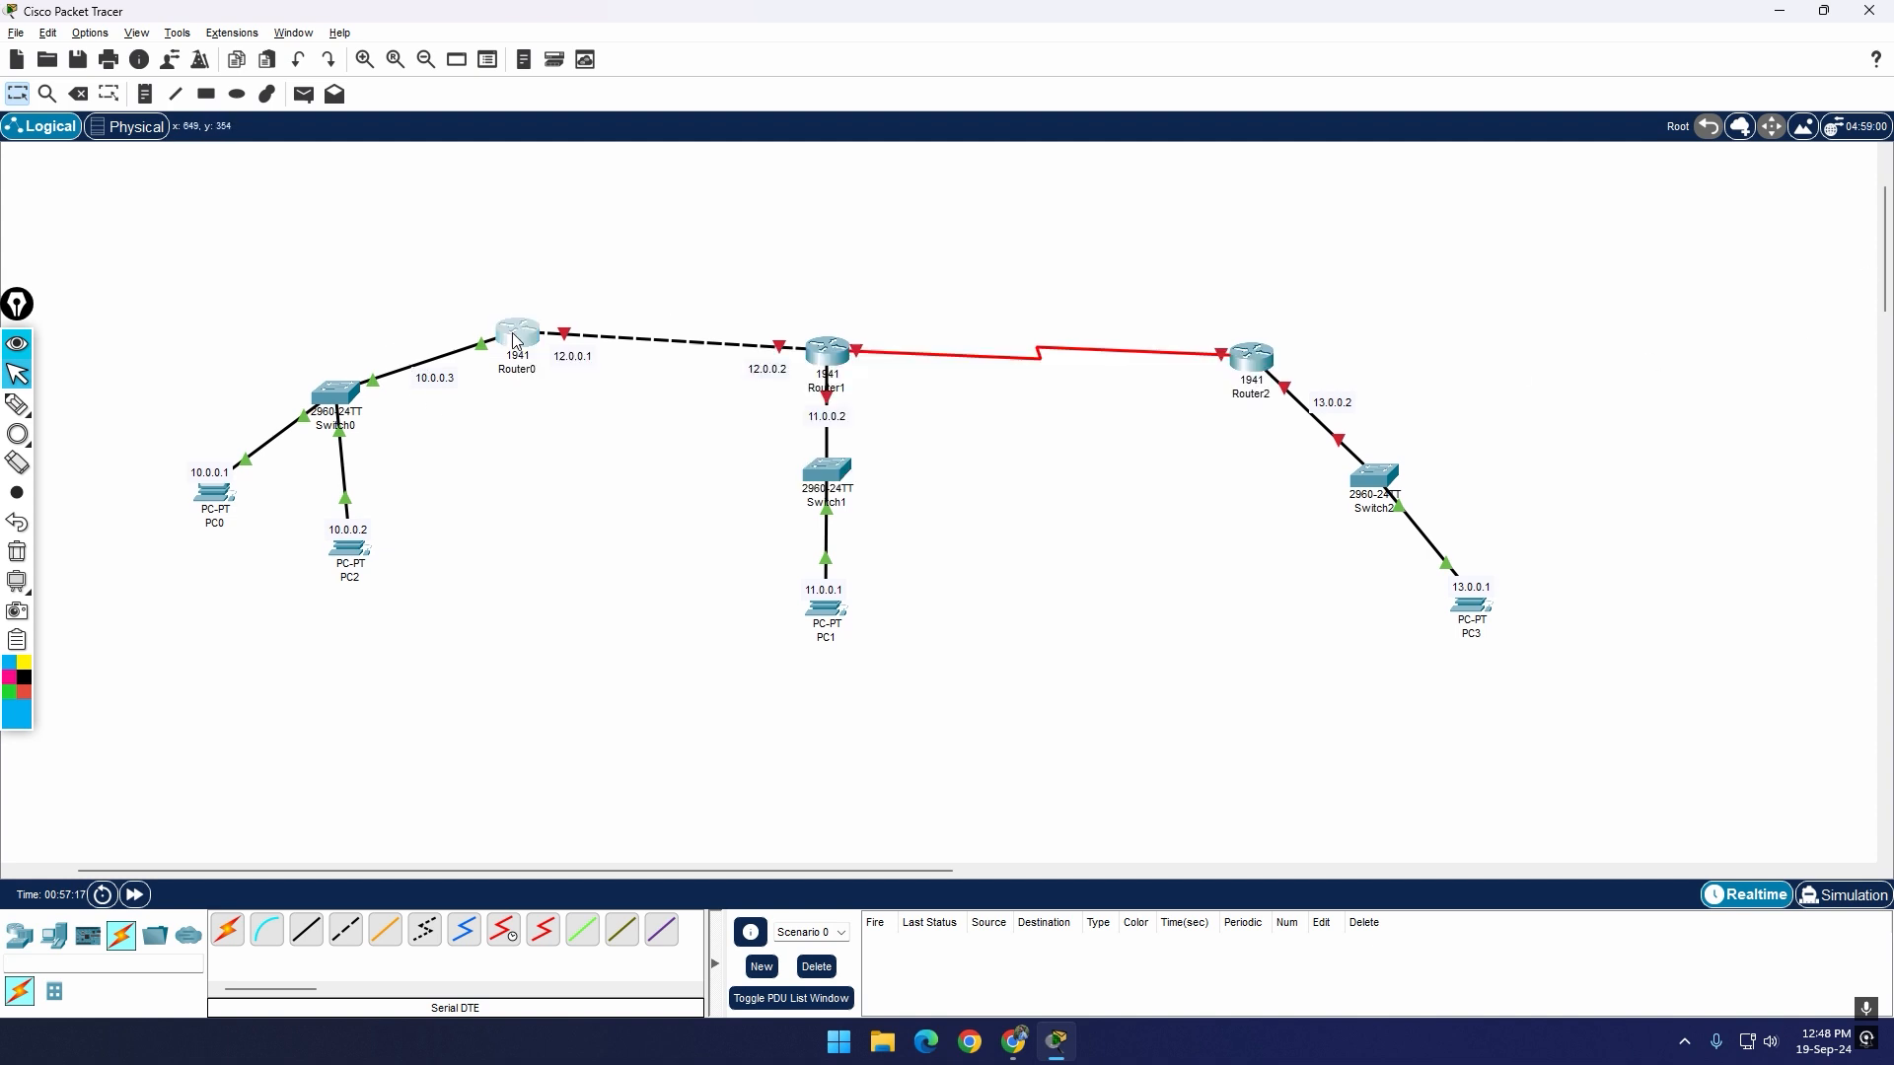
pyautogui.moveTo(899, 237); pyautogui.dragTo(1266, 467)
pyautogui.click(1112, 612)
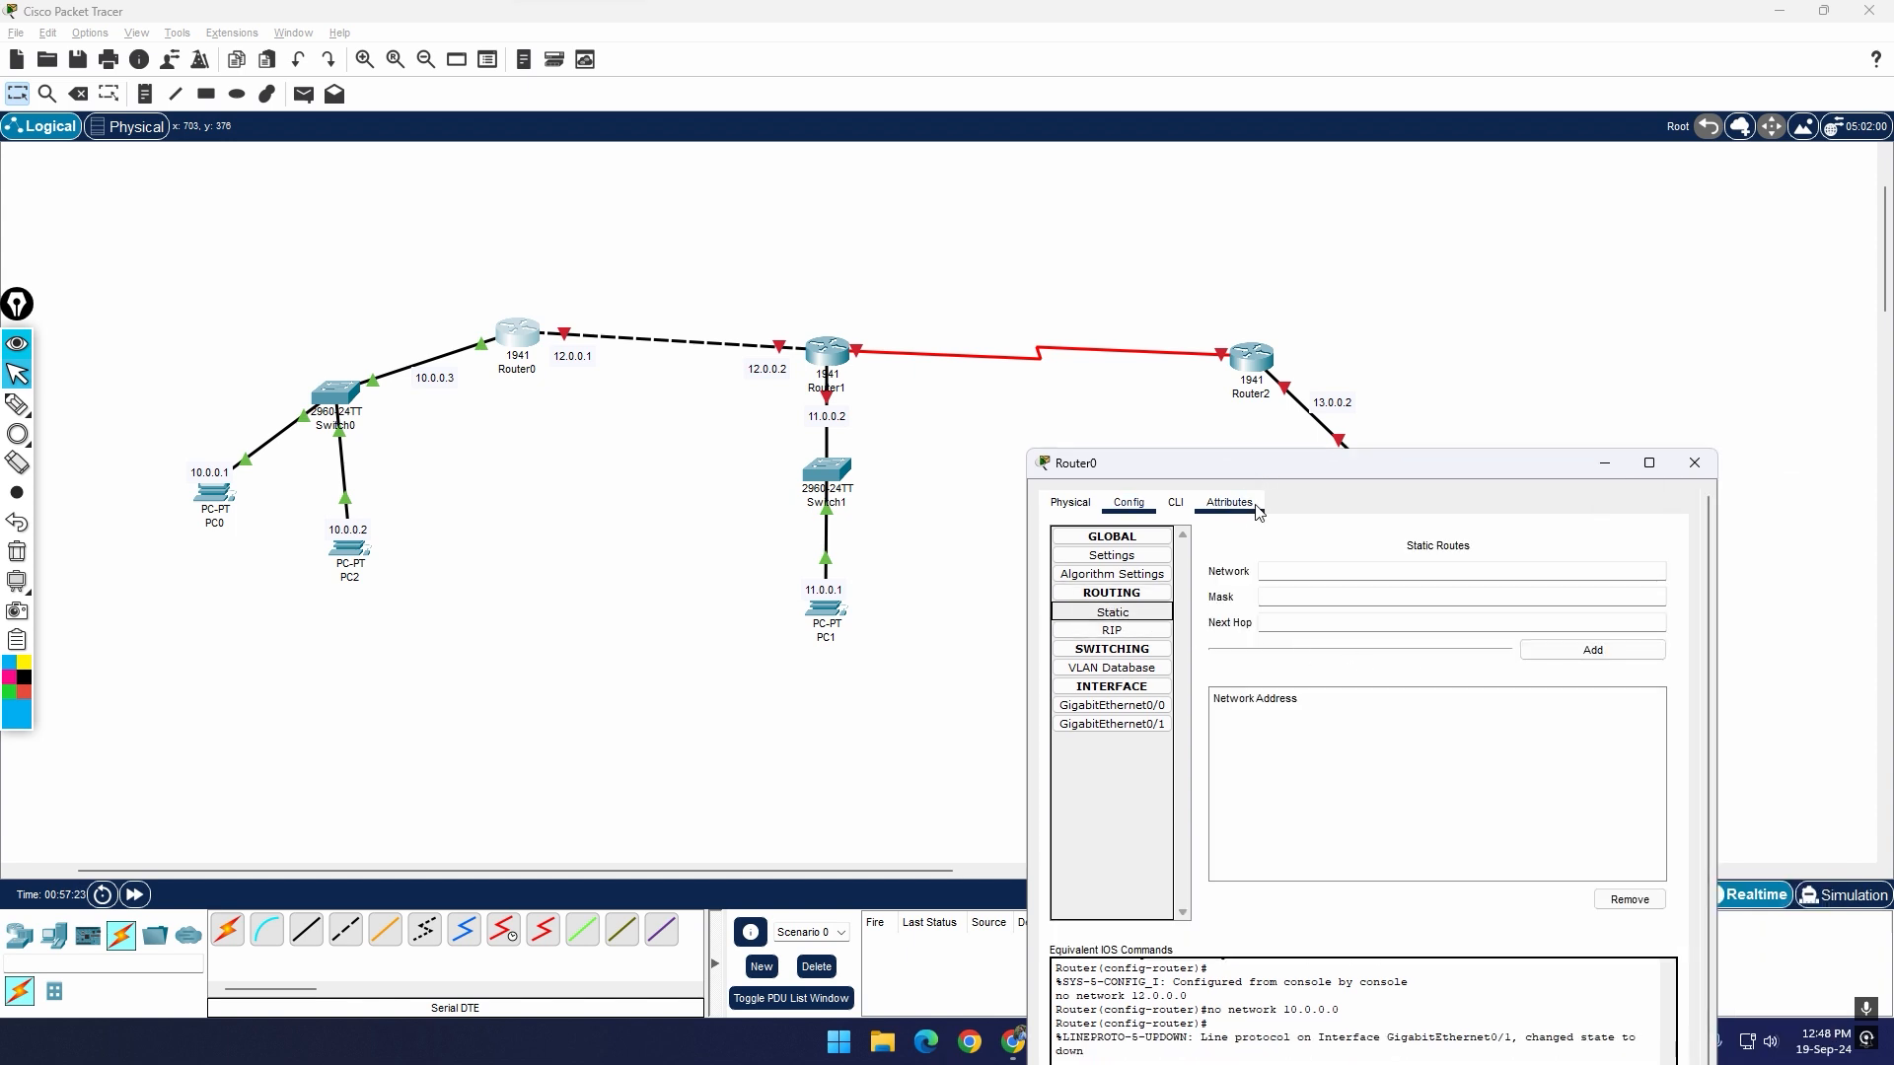
pyautogui.moveTo(1311, 472); pyautogui.dragTo(1077, 692)
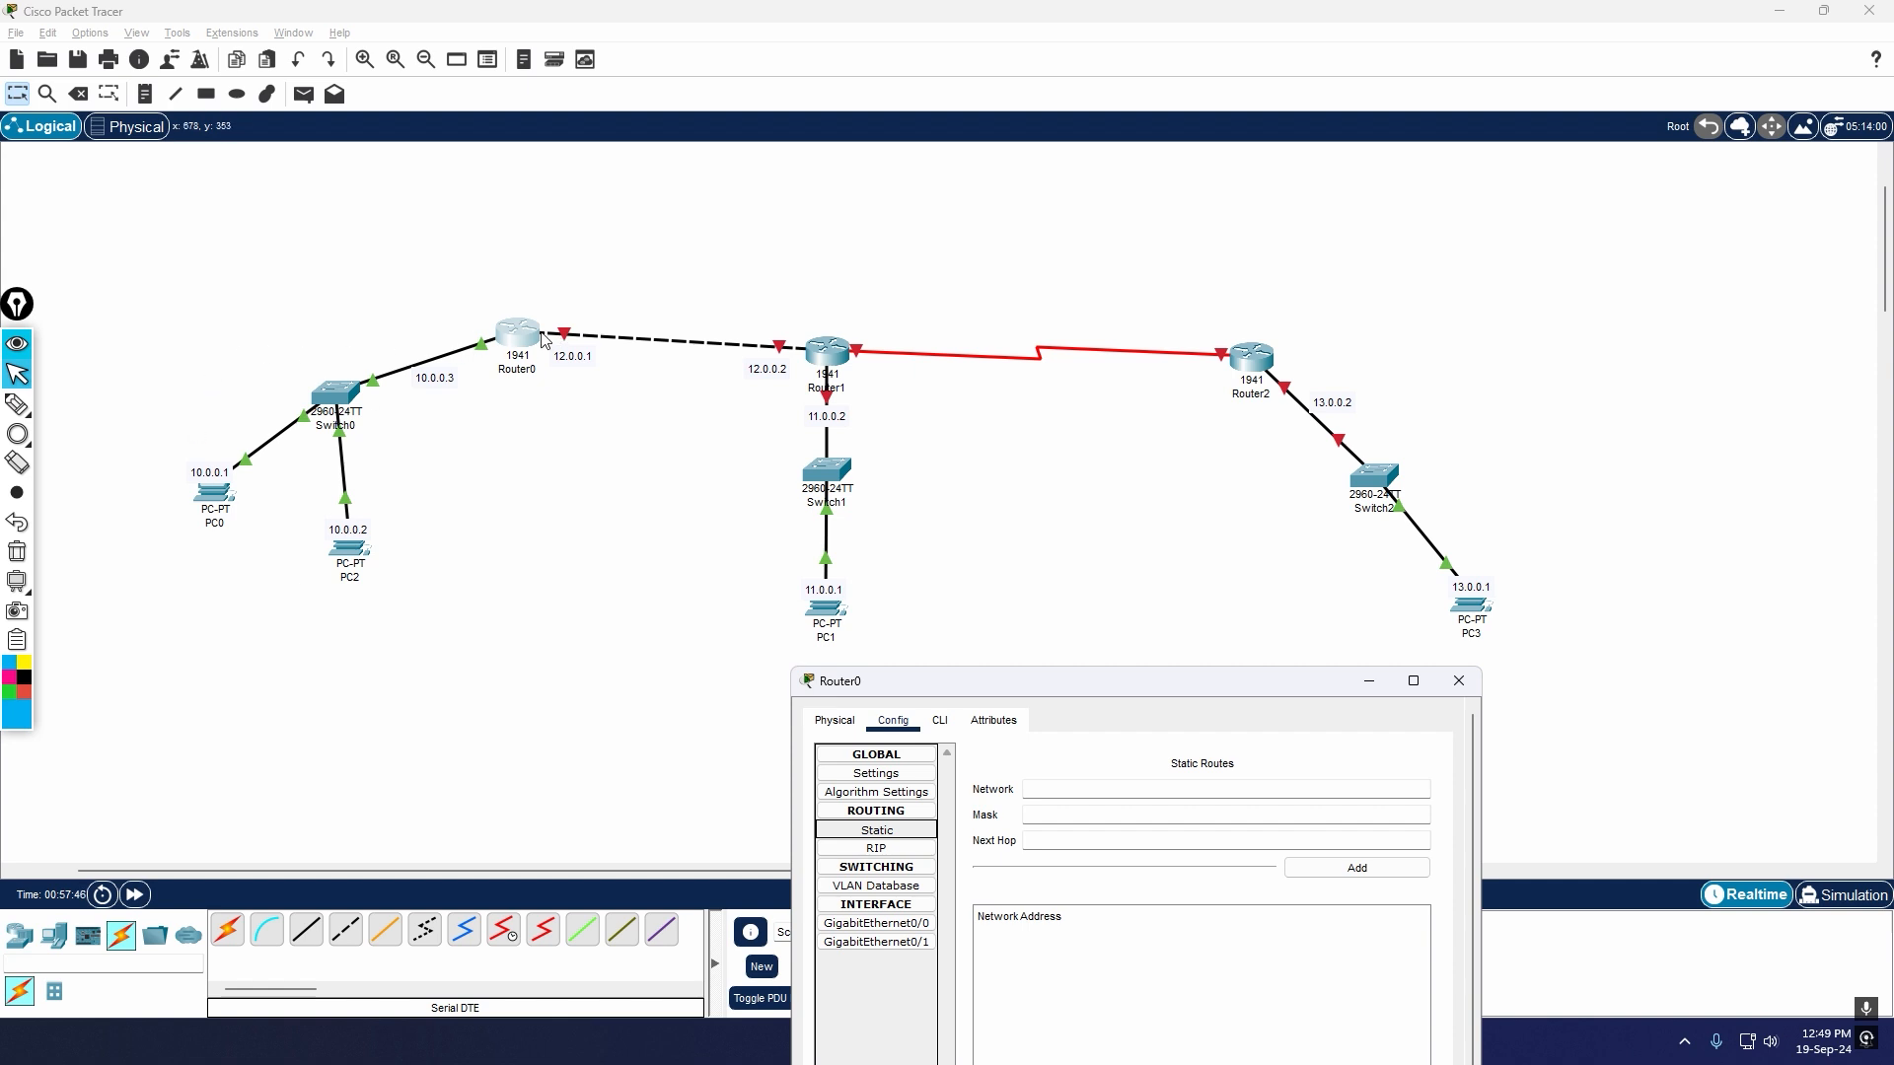
pyautogui.click(1458, 681)
# Step: Set PC3's IPv4 default gateway to 13.0.0.2 in its IP configuration and close its window
pyautogui.click(1480, 620)
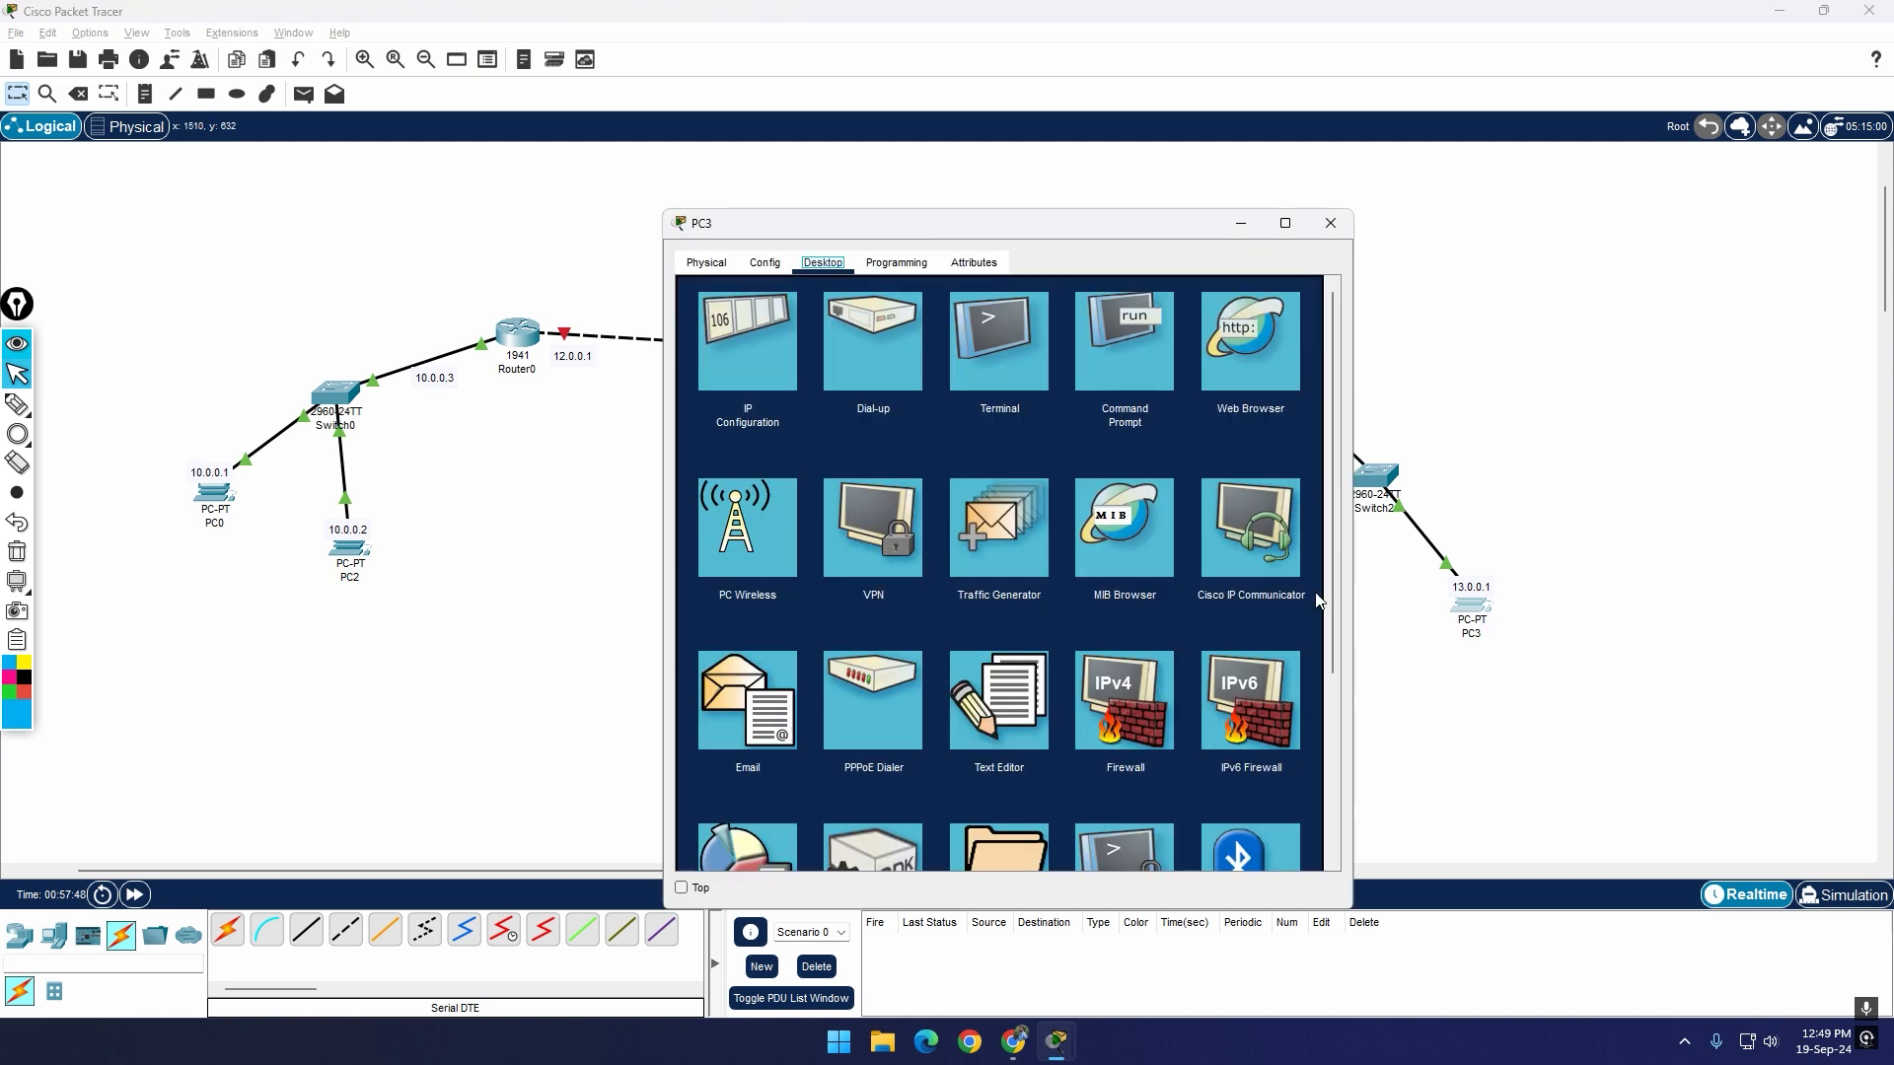
pyautogui.click(766, 357)
pyautogui.moveTo(1016, 236); pyautogui.dragTo(1128, 666)
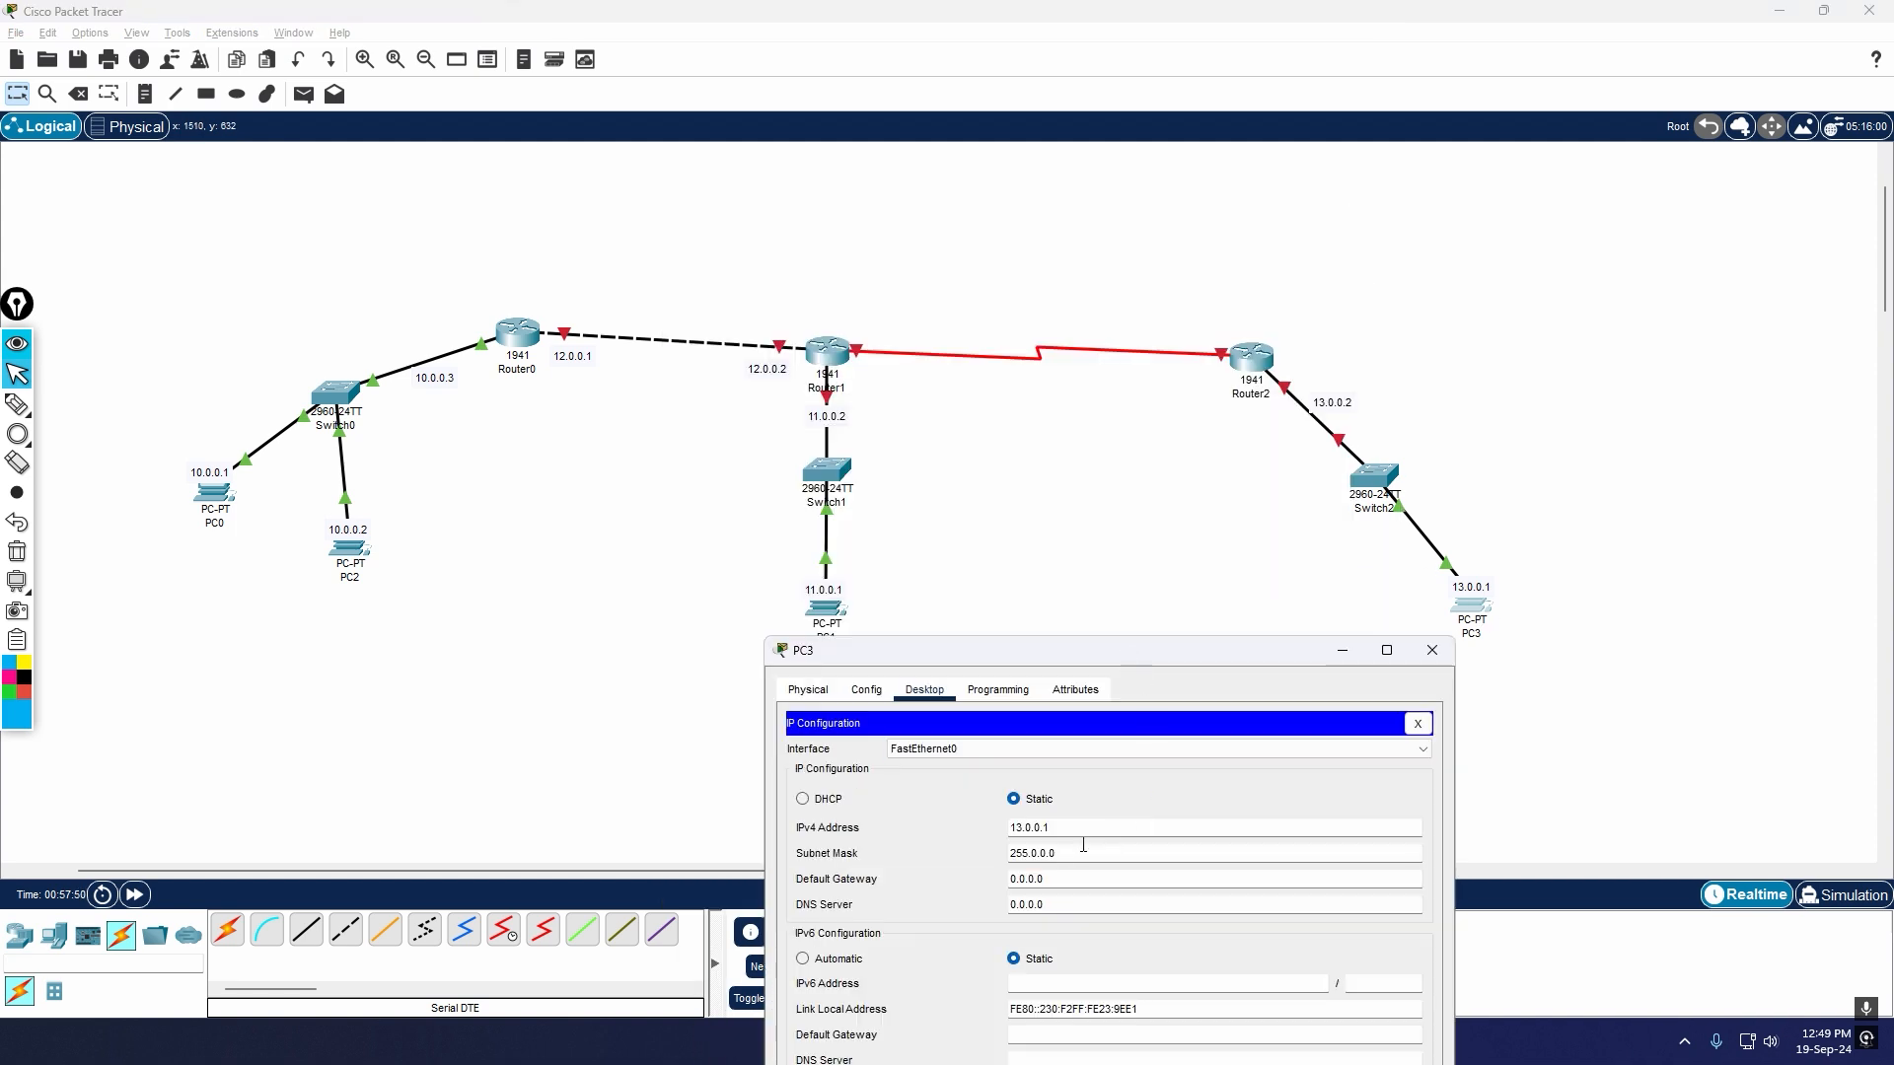
pyautogui.moveTo(1066, 876); pyautogui.dragTo(952, 877)
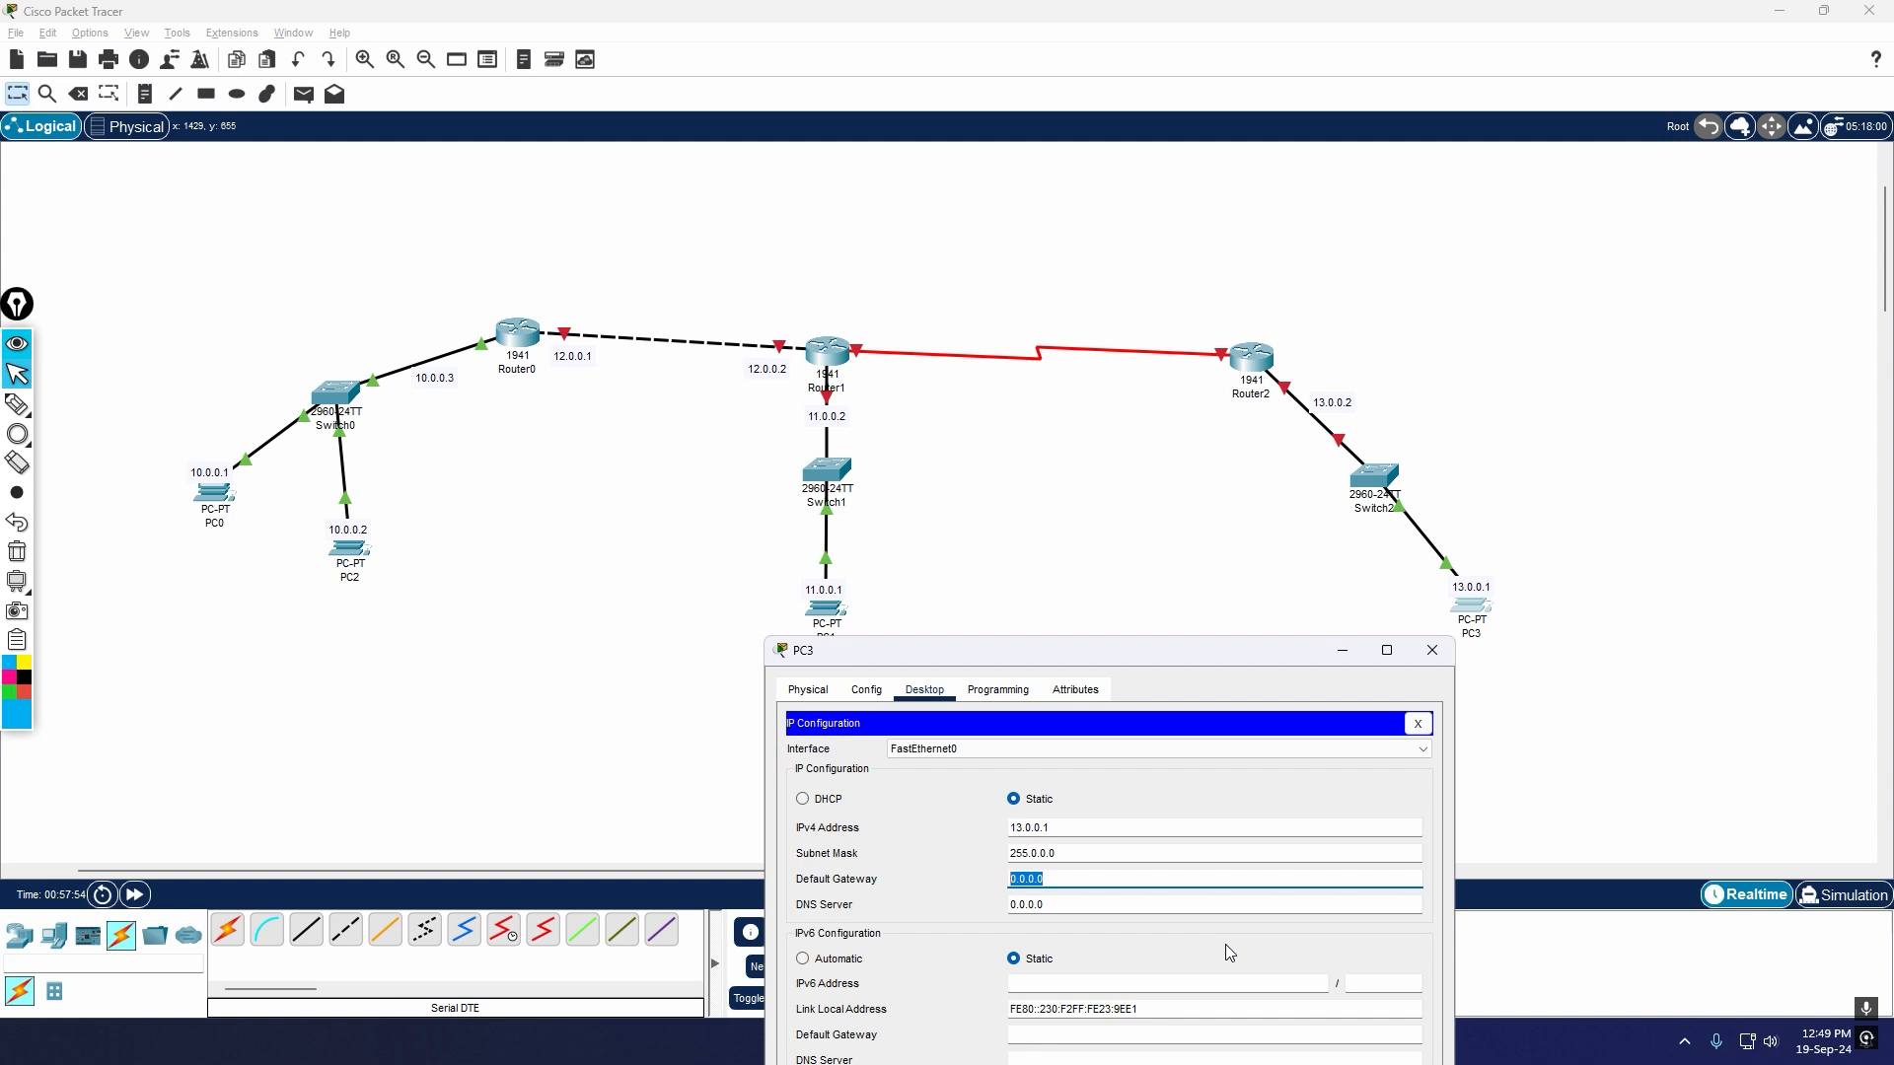
pyautogui.write('13.0.0.2')
pyautogui.moveTo(1223, 651); pyautogui.dragTo(1202, 458)
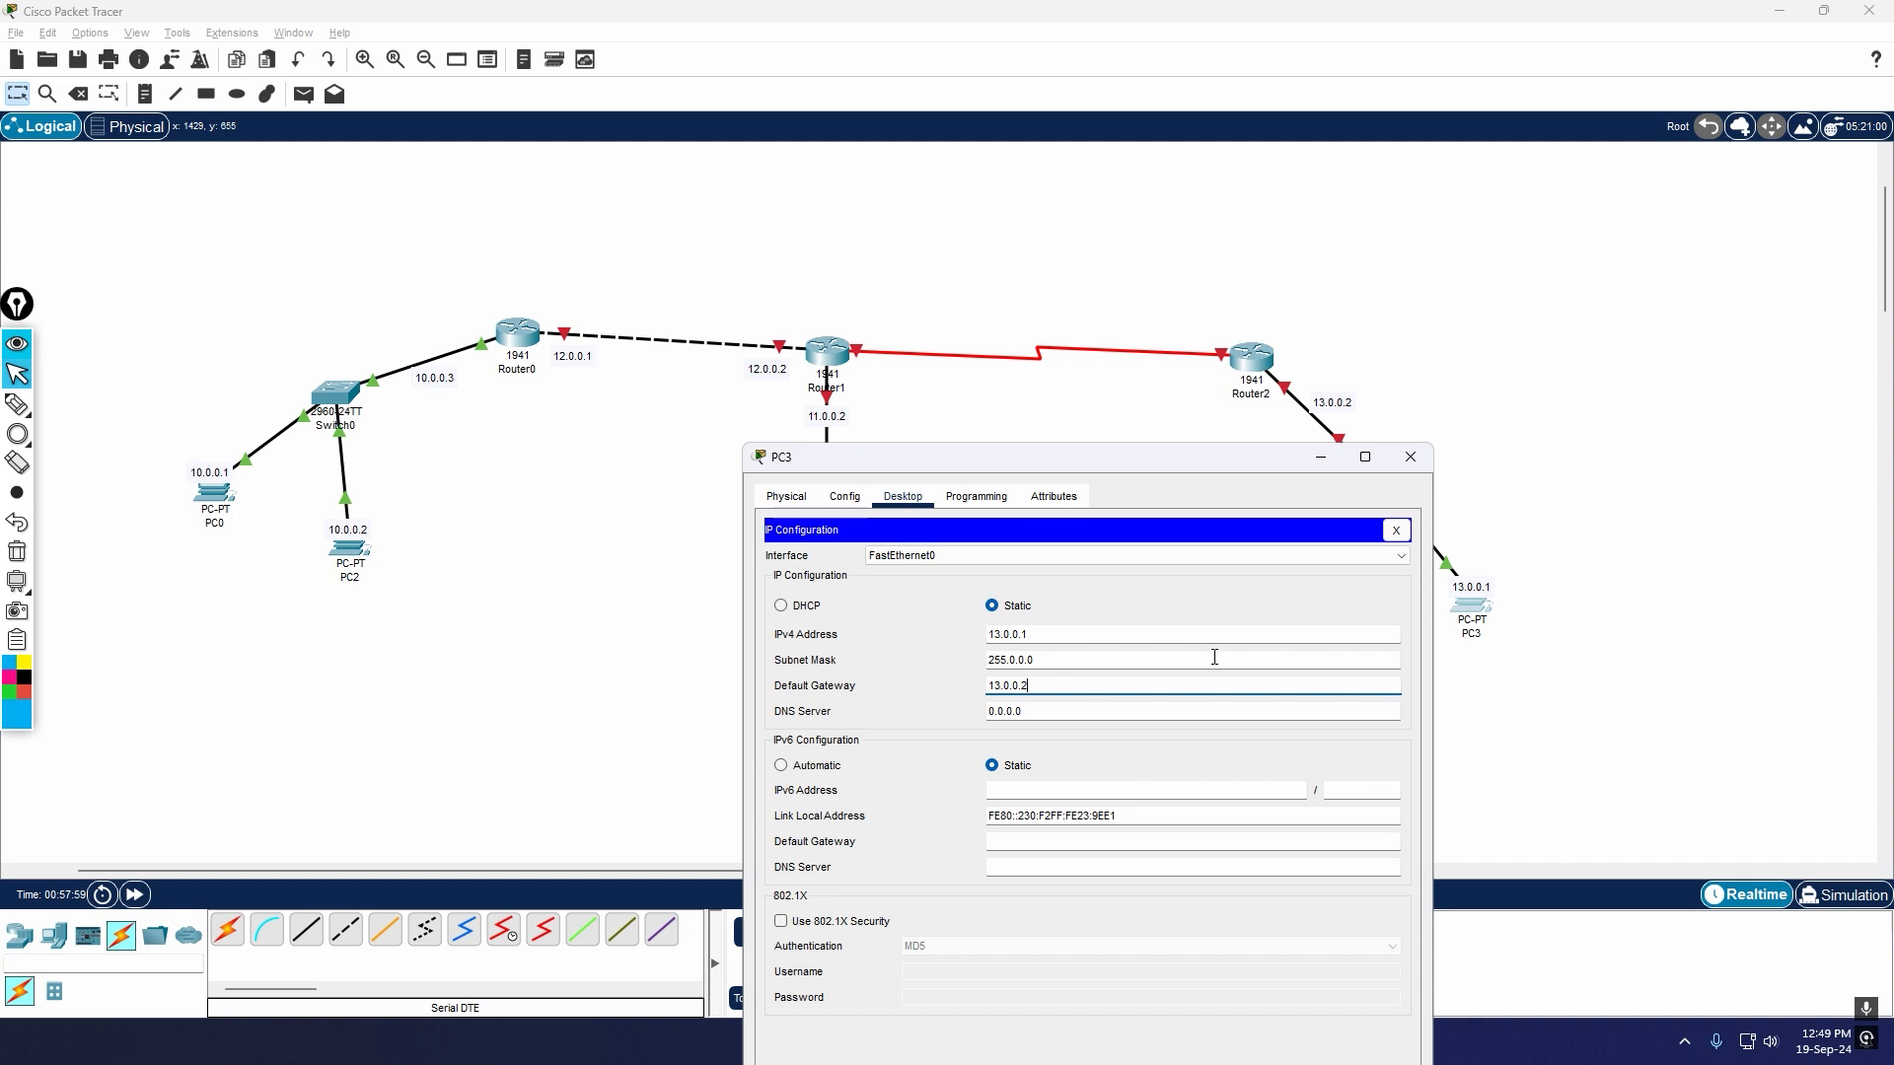
pyautogui.click(1410, 457)
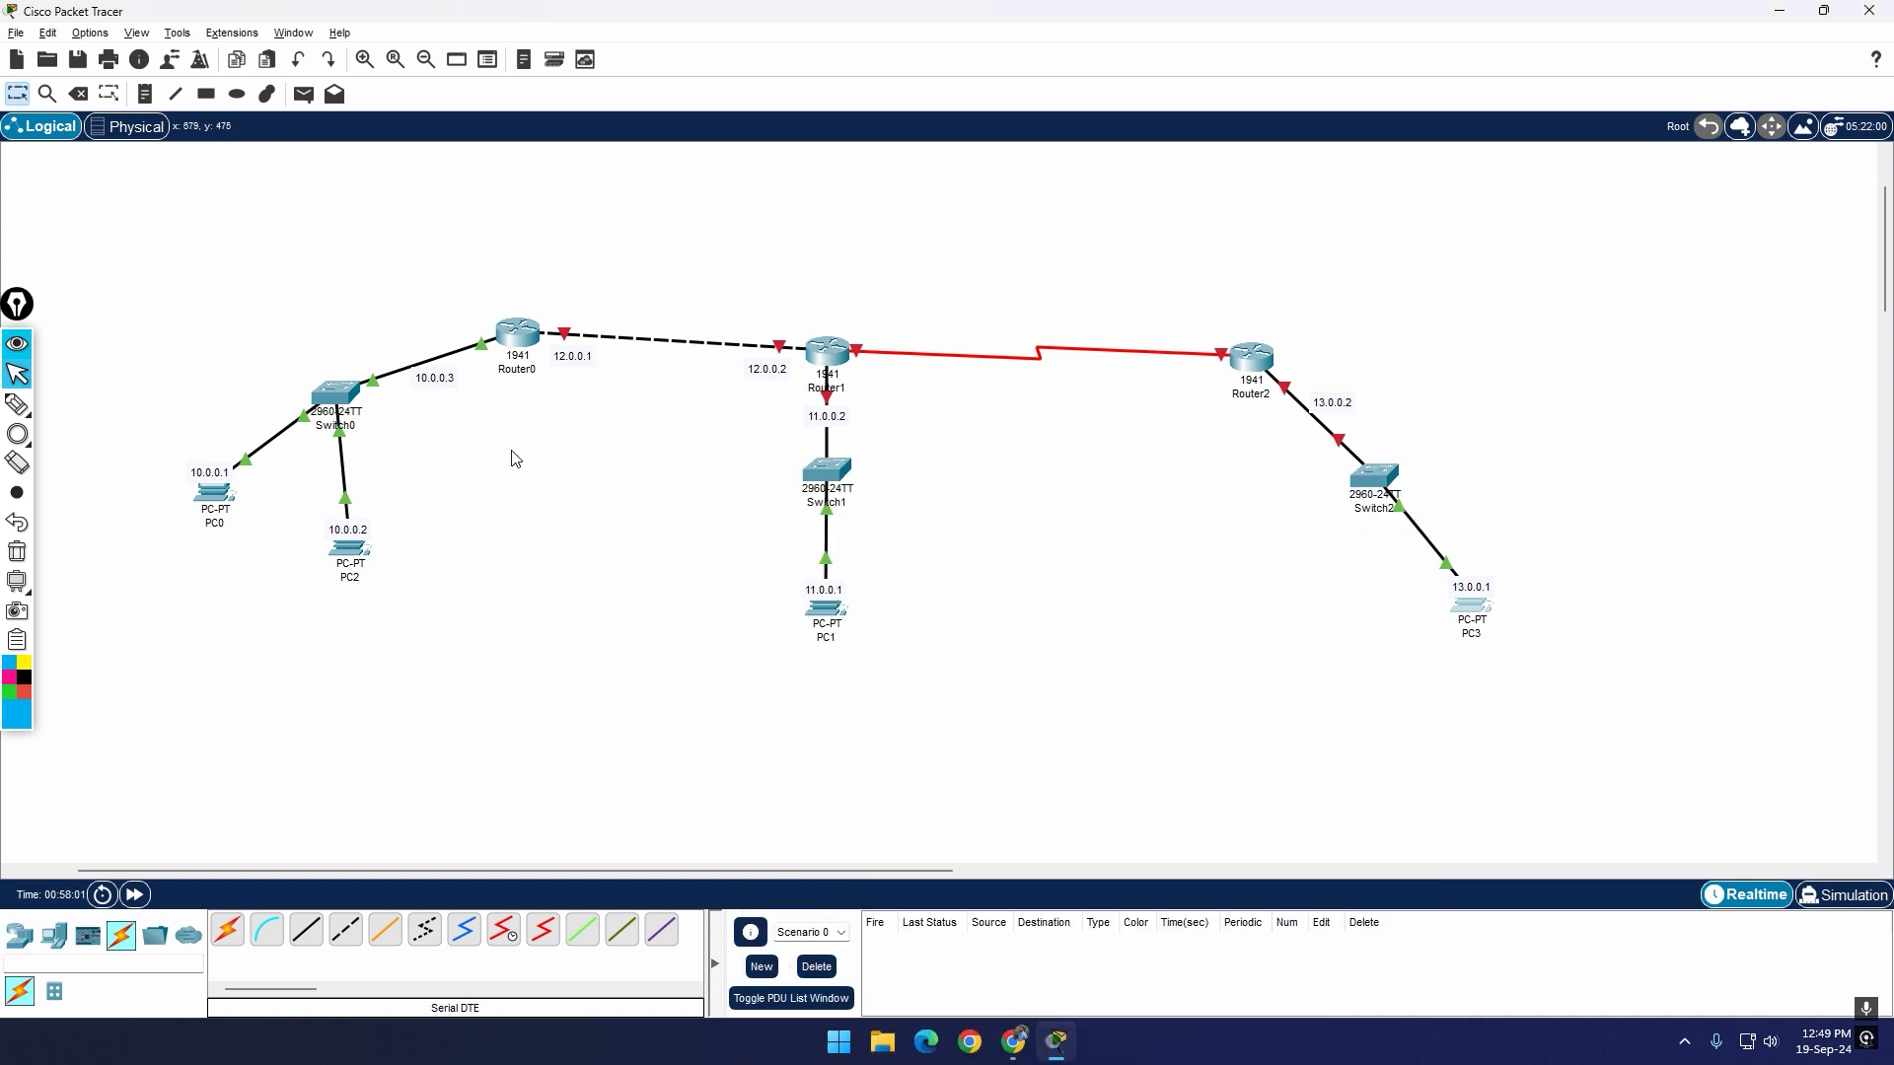
# Step: Open Router0's static routes configuration and move its window clear of the routers in the topology
pyautogui.moveTo(353, 397)
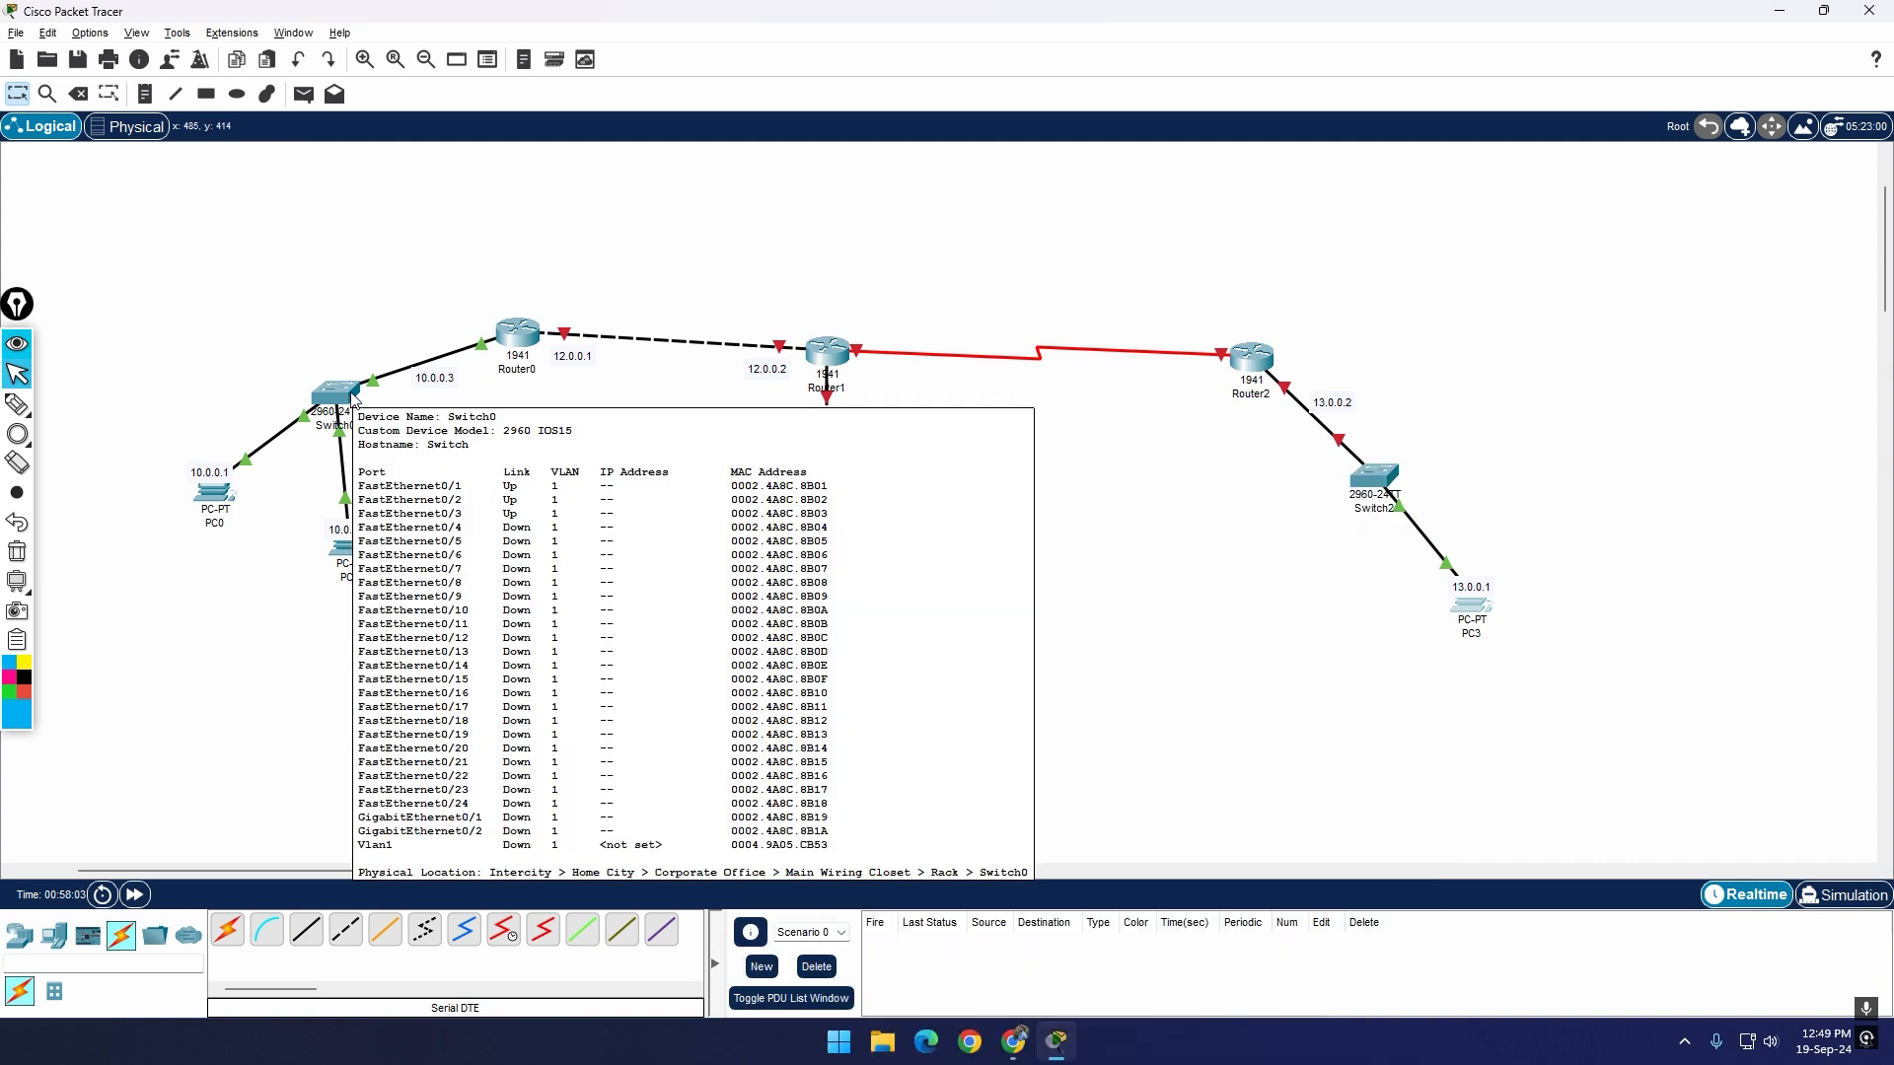
pyautogui.click(519, 335)
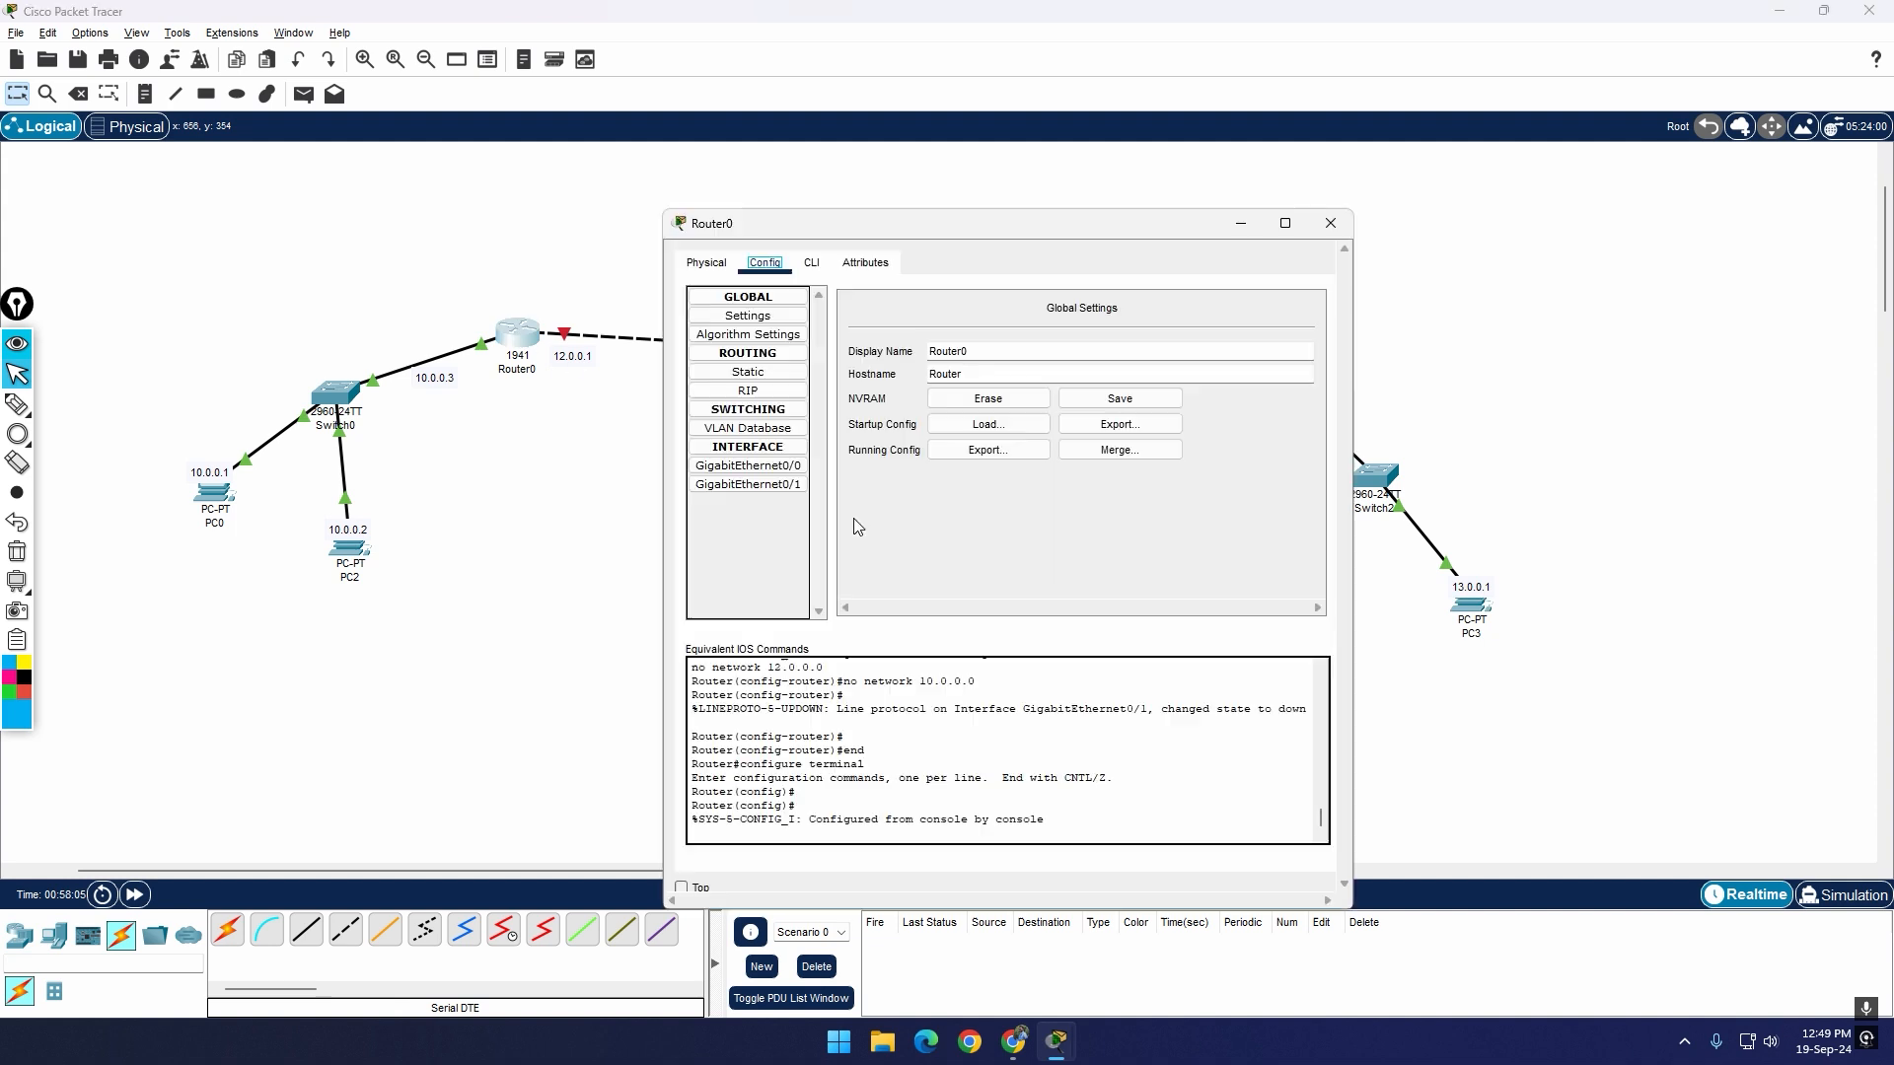
pyautogui.moveTo(1285, 604); pyautogui.dragTo(1286, 602)
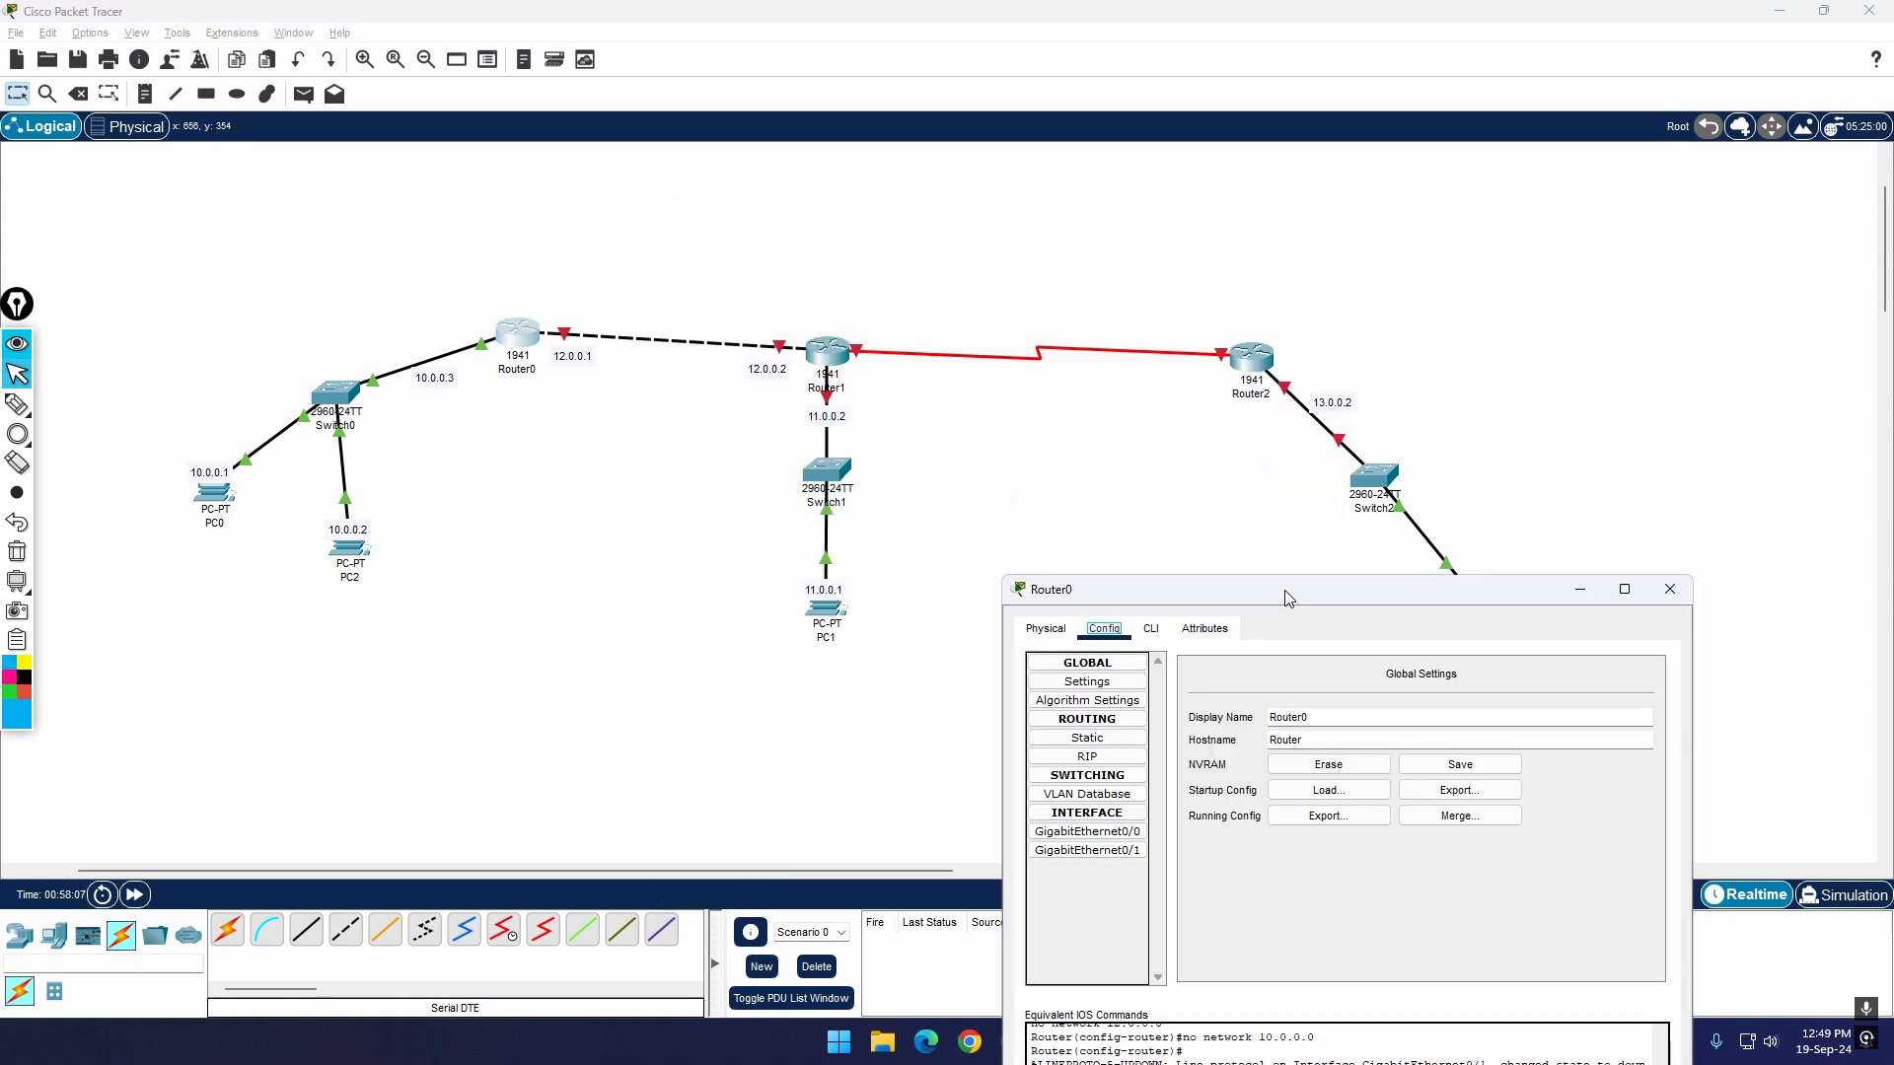
pyautogui.click(1087, 738)
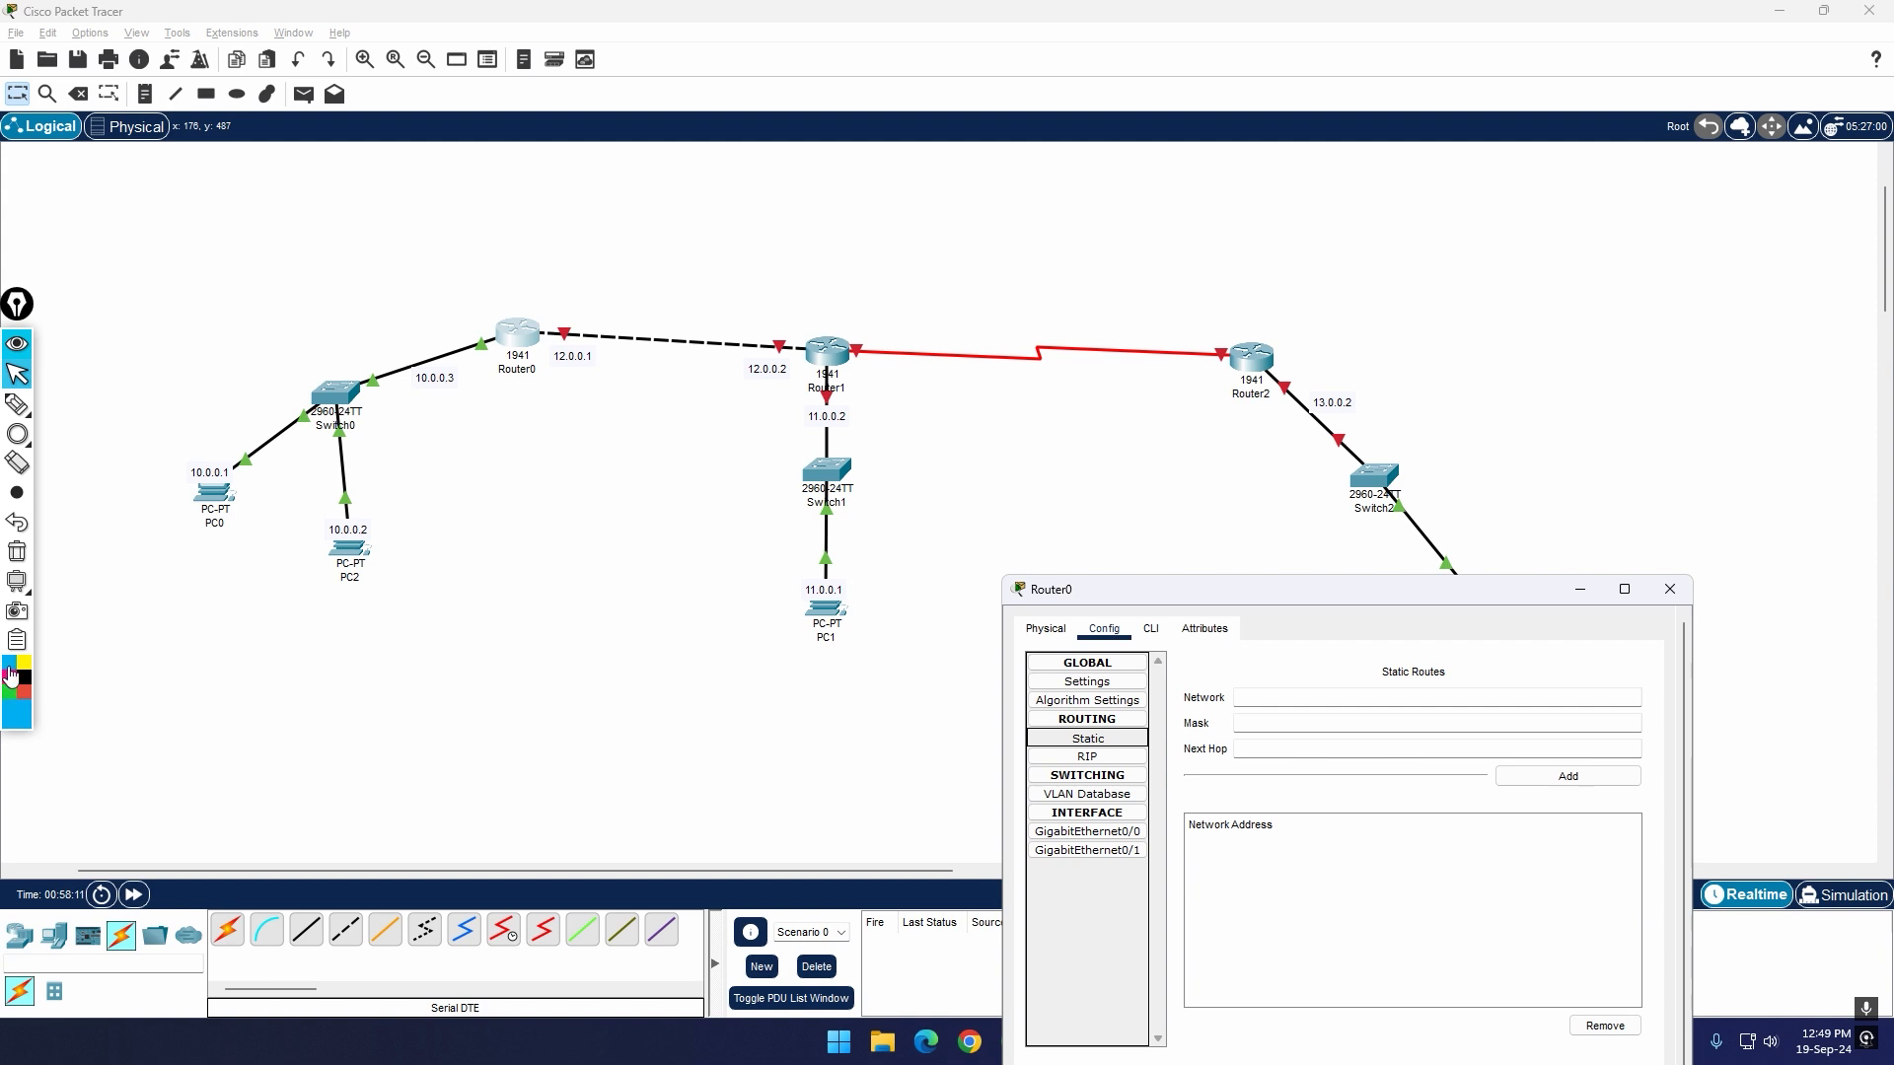
# Step: Circle PC1 in blue and Router1 in black as on-screen annotations, and clear the drawings
pyautogui.click(18, 436)
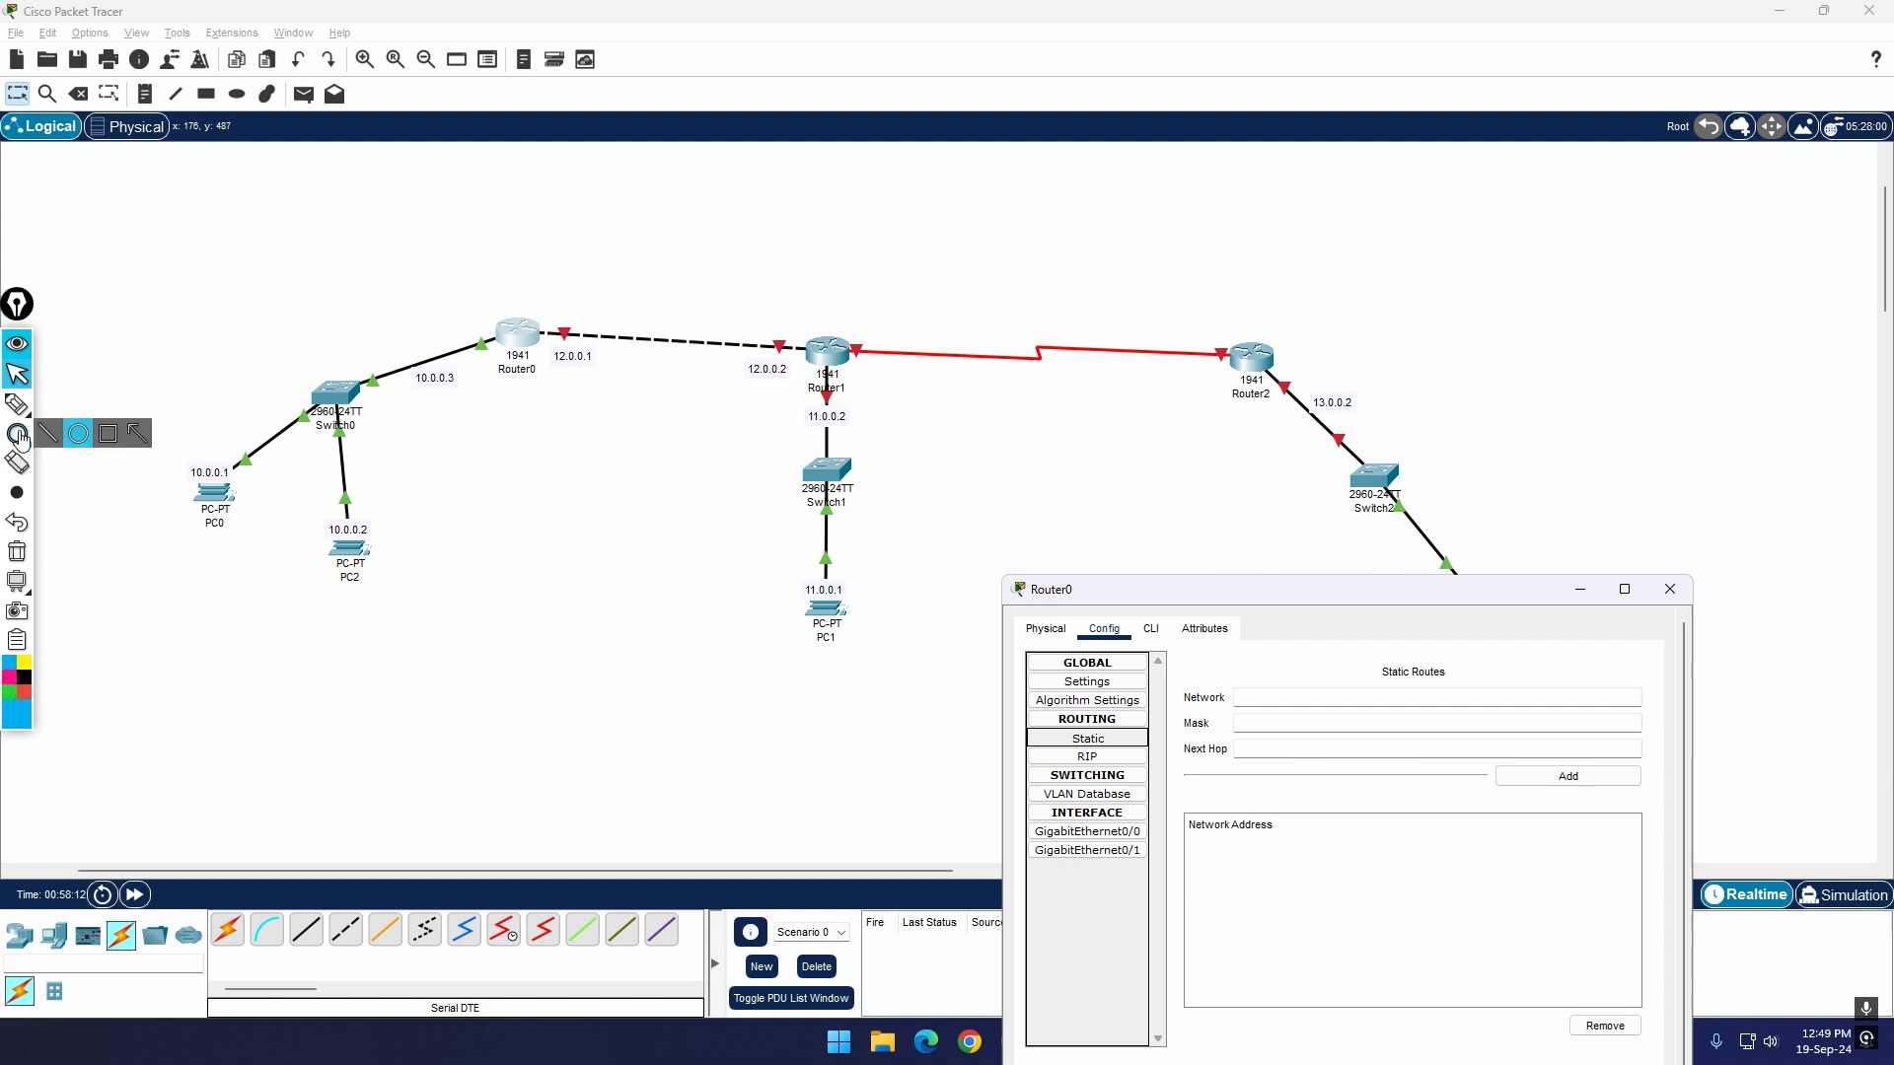
pyautogui.click(79, 436)
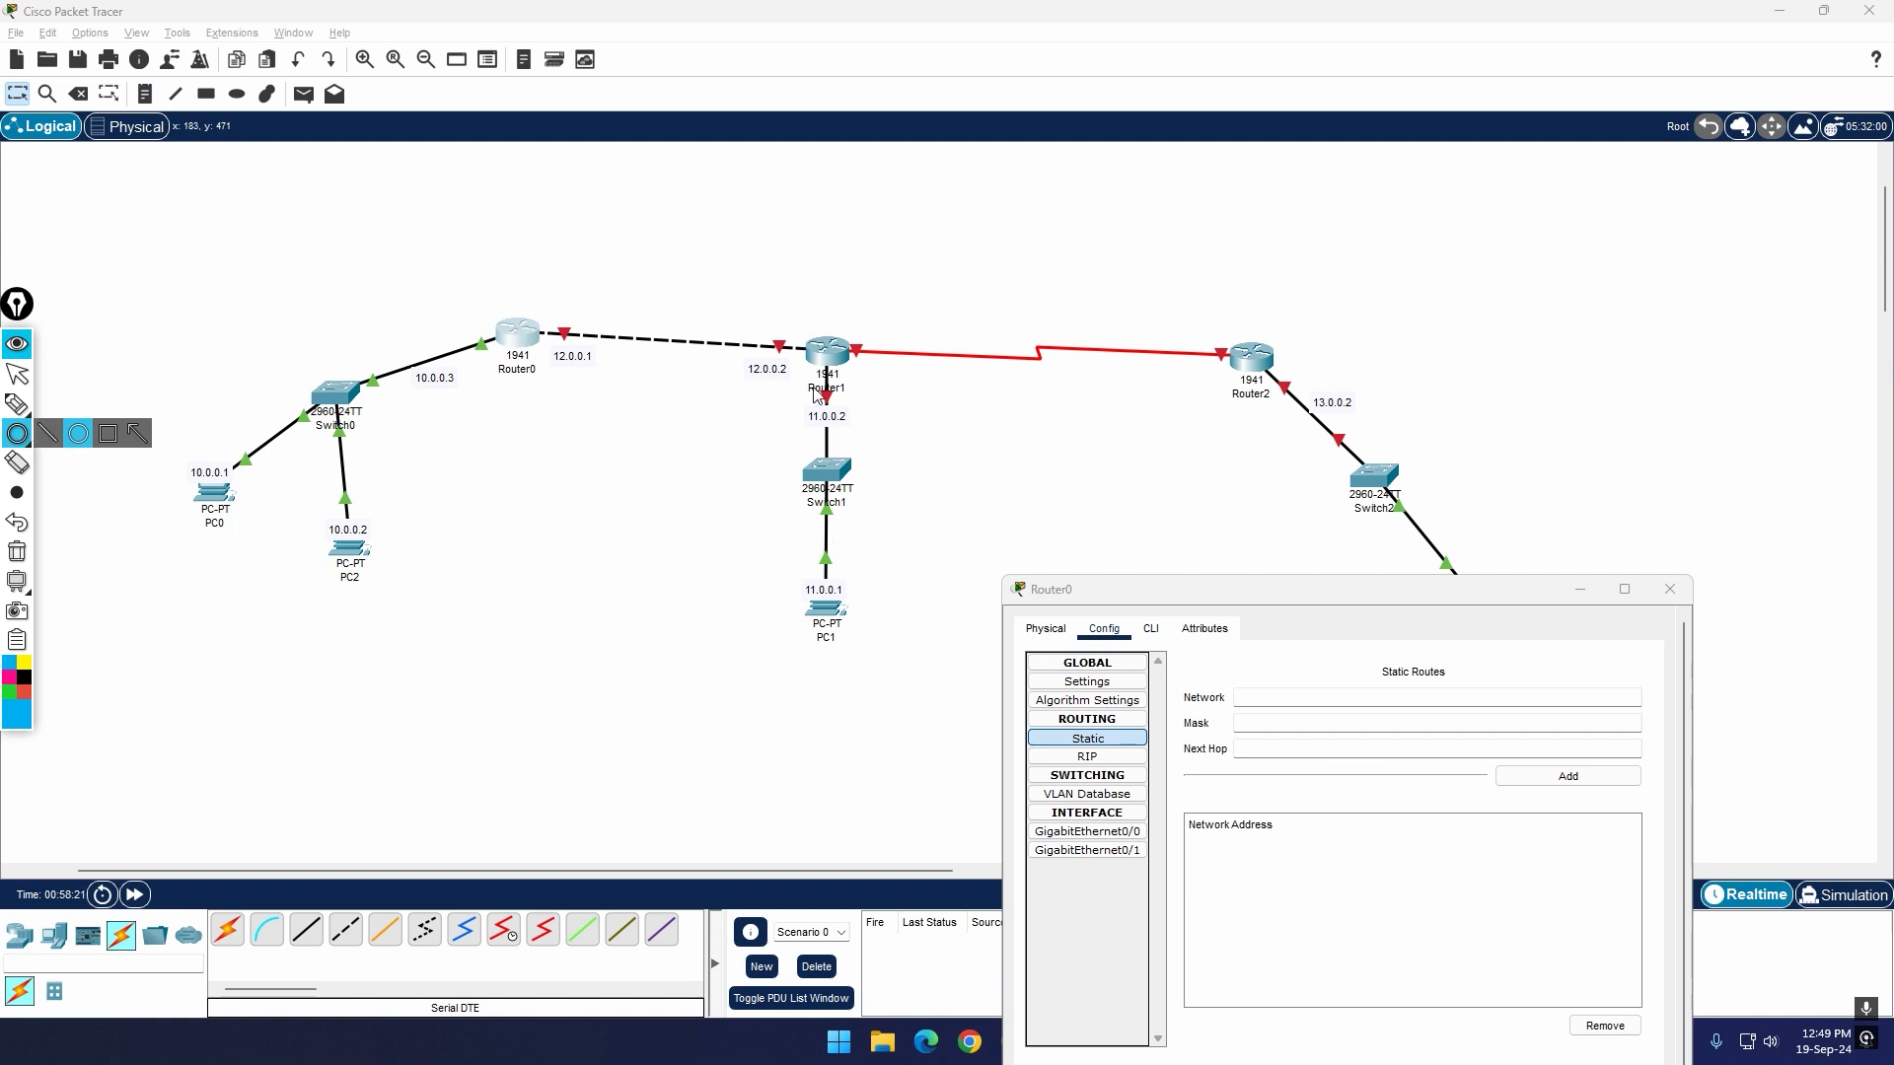
pyautogui.click(1370, 591)
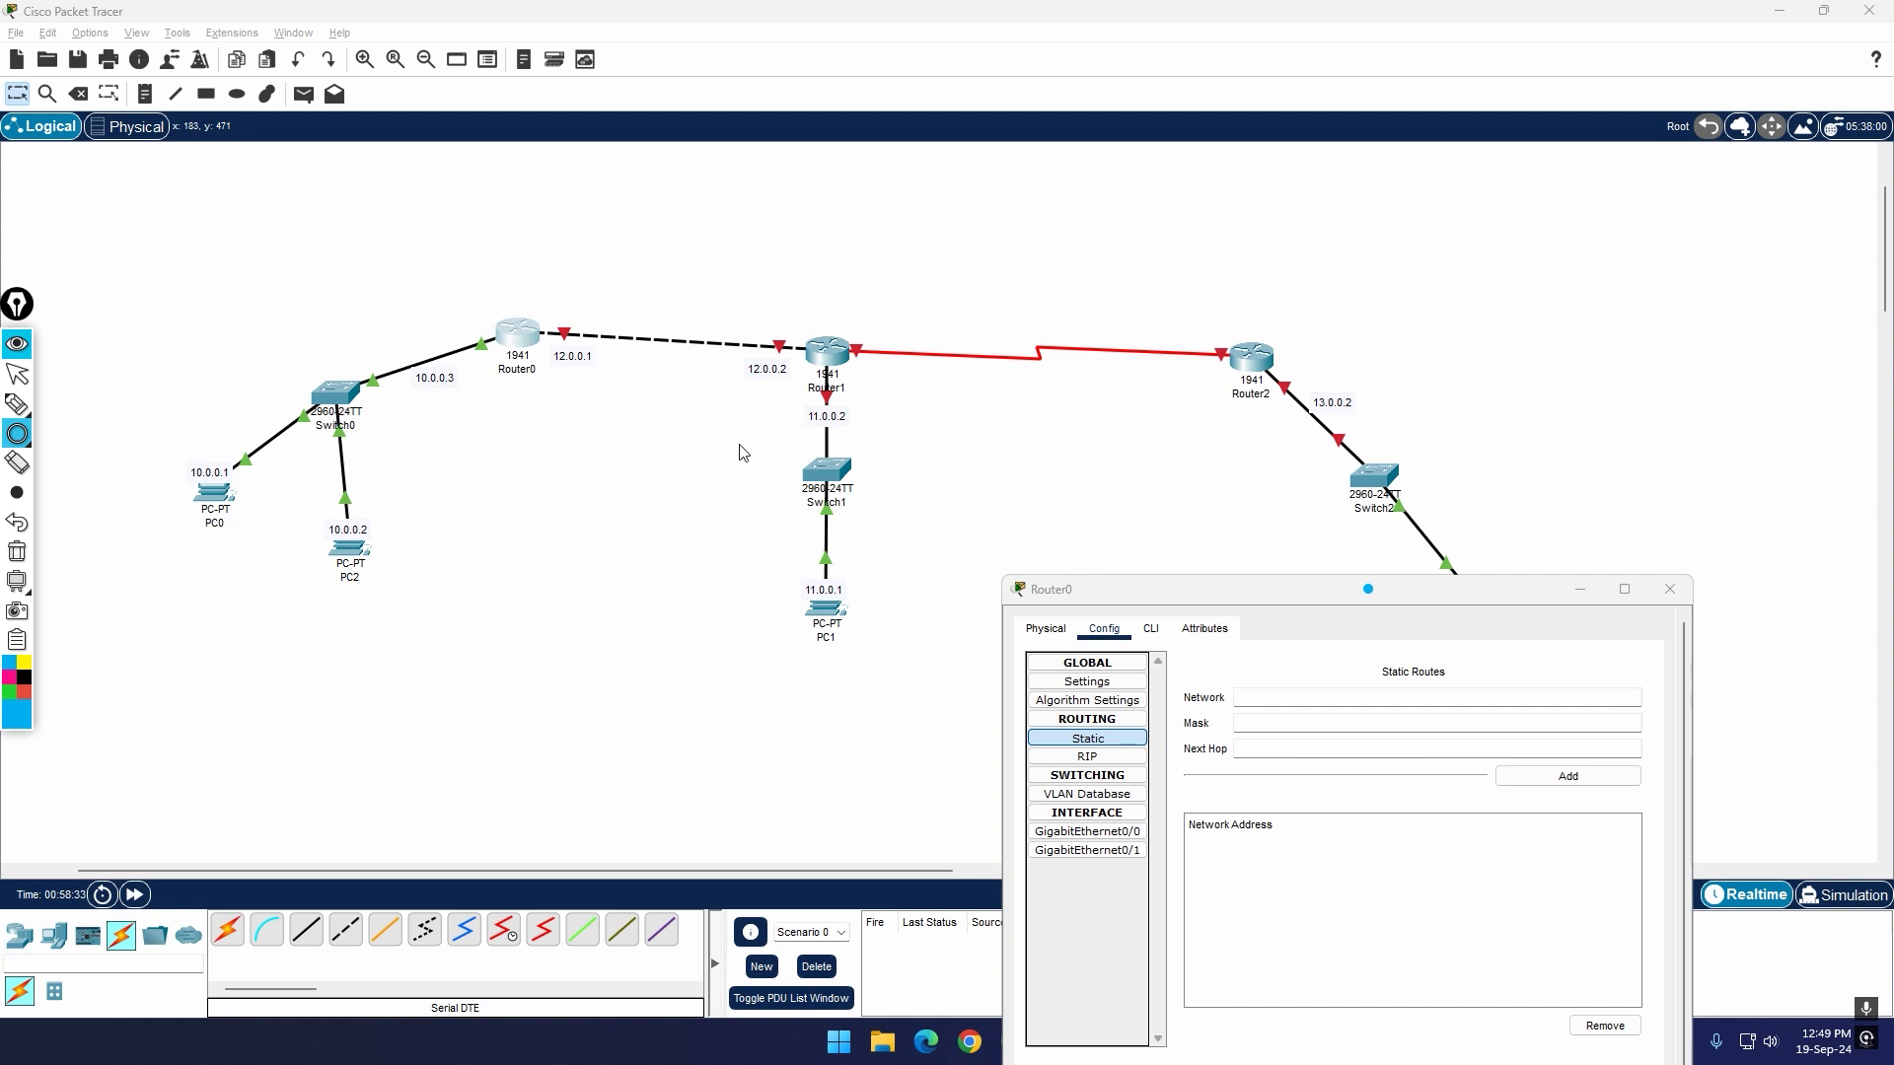
pyautogui.moveTo(732, 519)
pyautogui.mouseDown()
pyautogui.moveTo(932, 661)
pyautogui.moveTo(934, 703)
pyautogui.mouseUp()
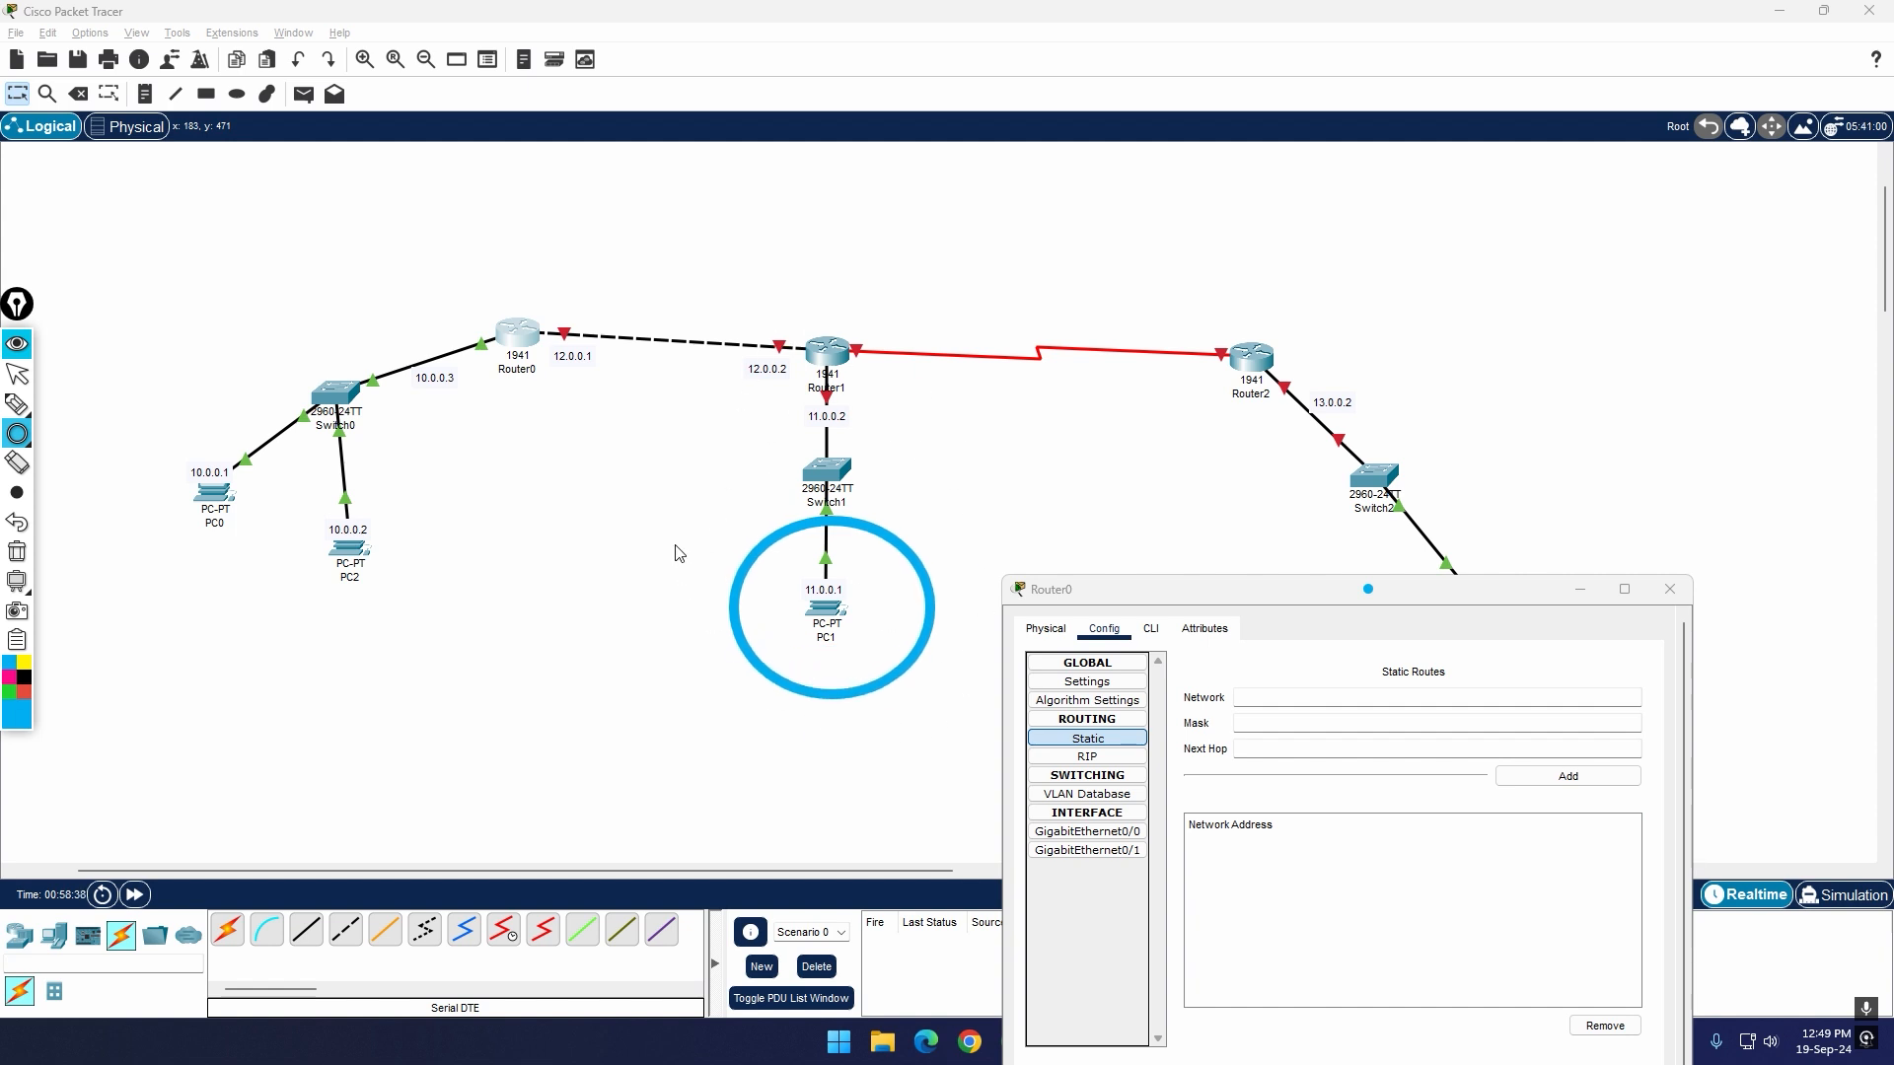
pyautogui.click(24, 681)
pyautogui.moveTo(704, 261); pyautogui.dragTo(933, 441)
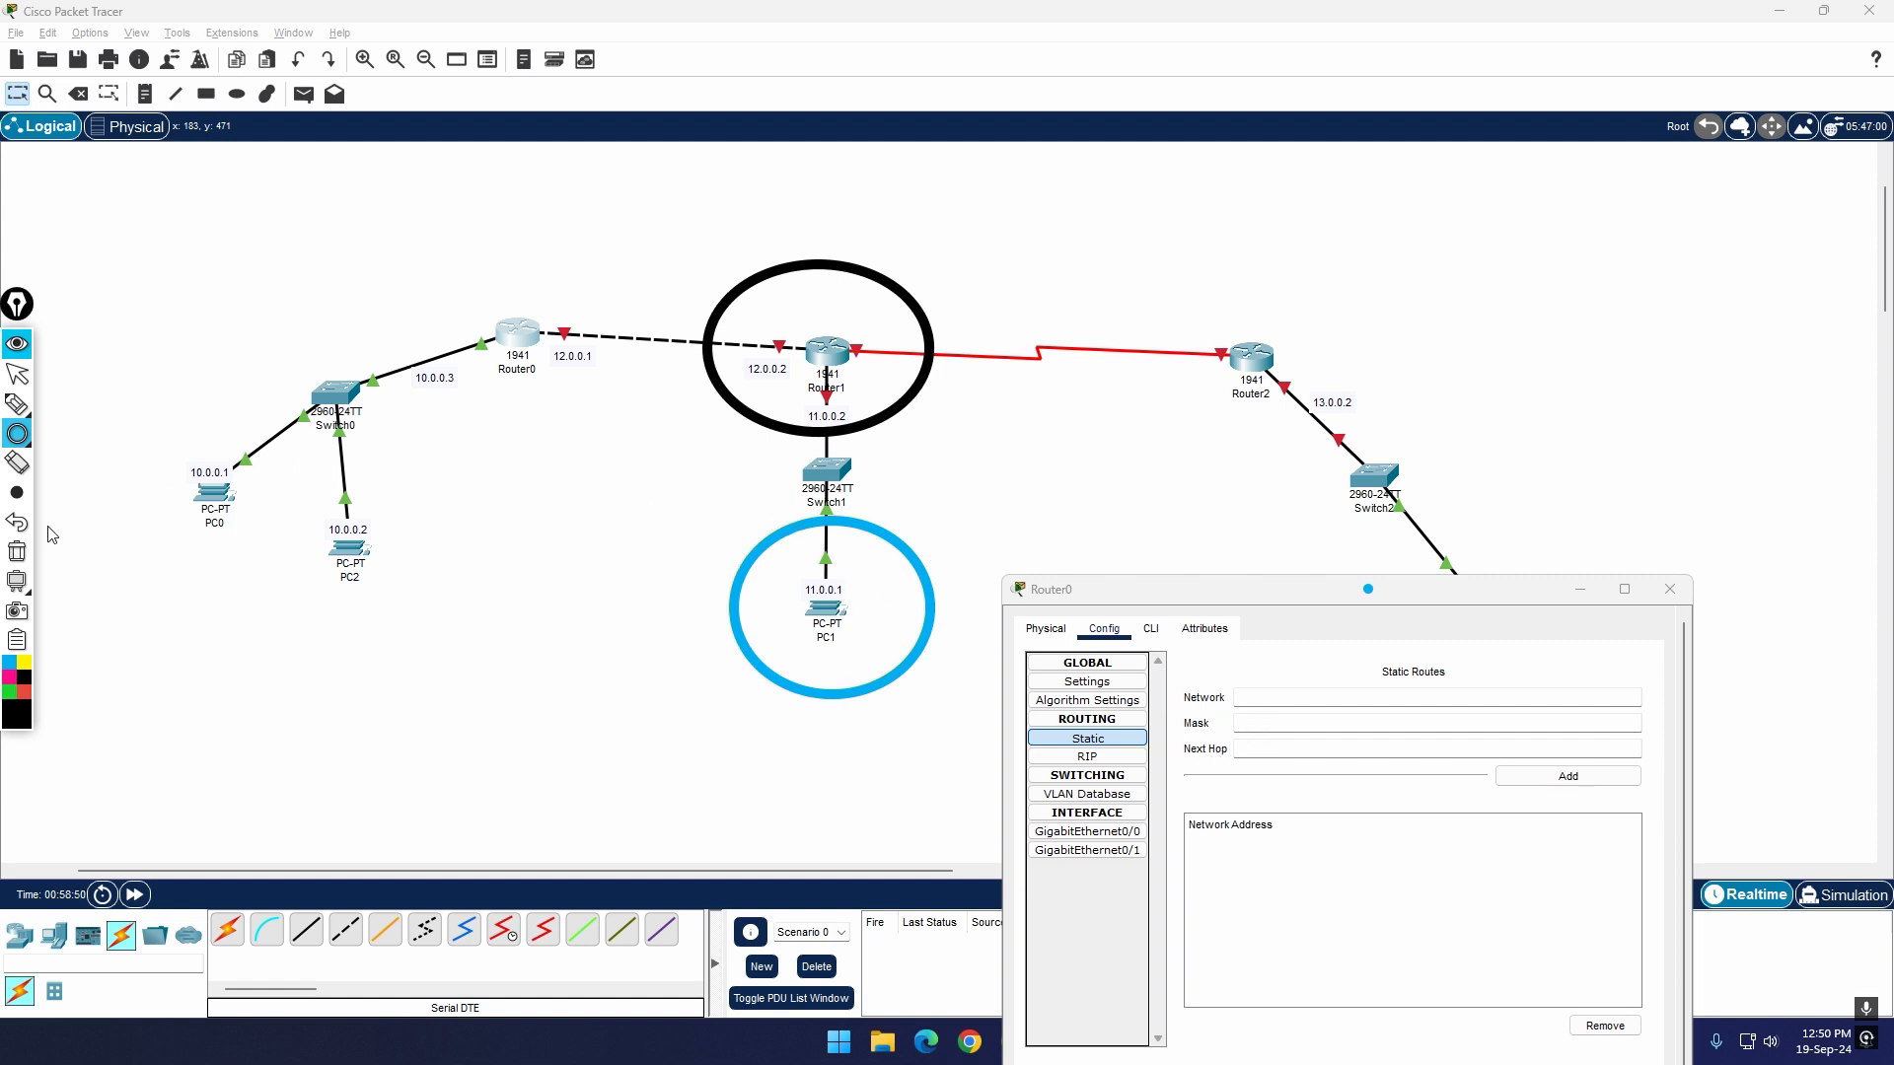
pyautogui.click(17, 554)
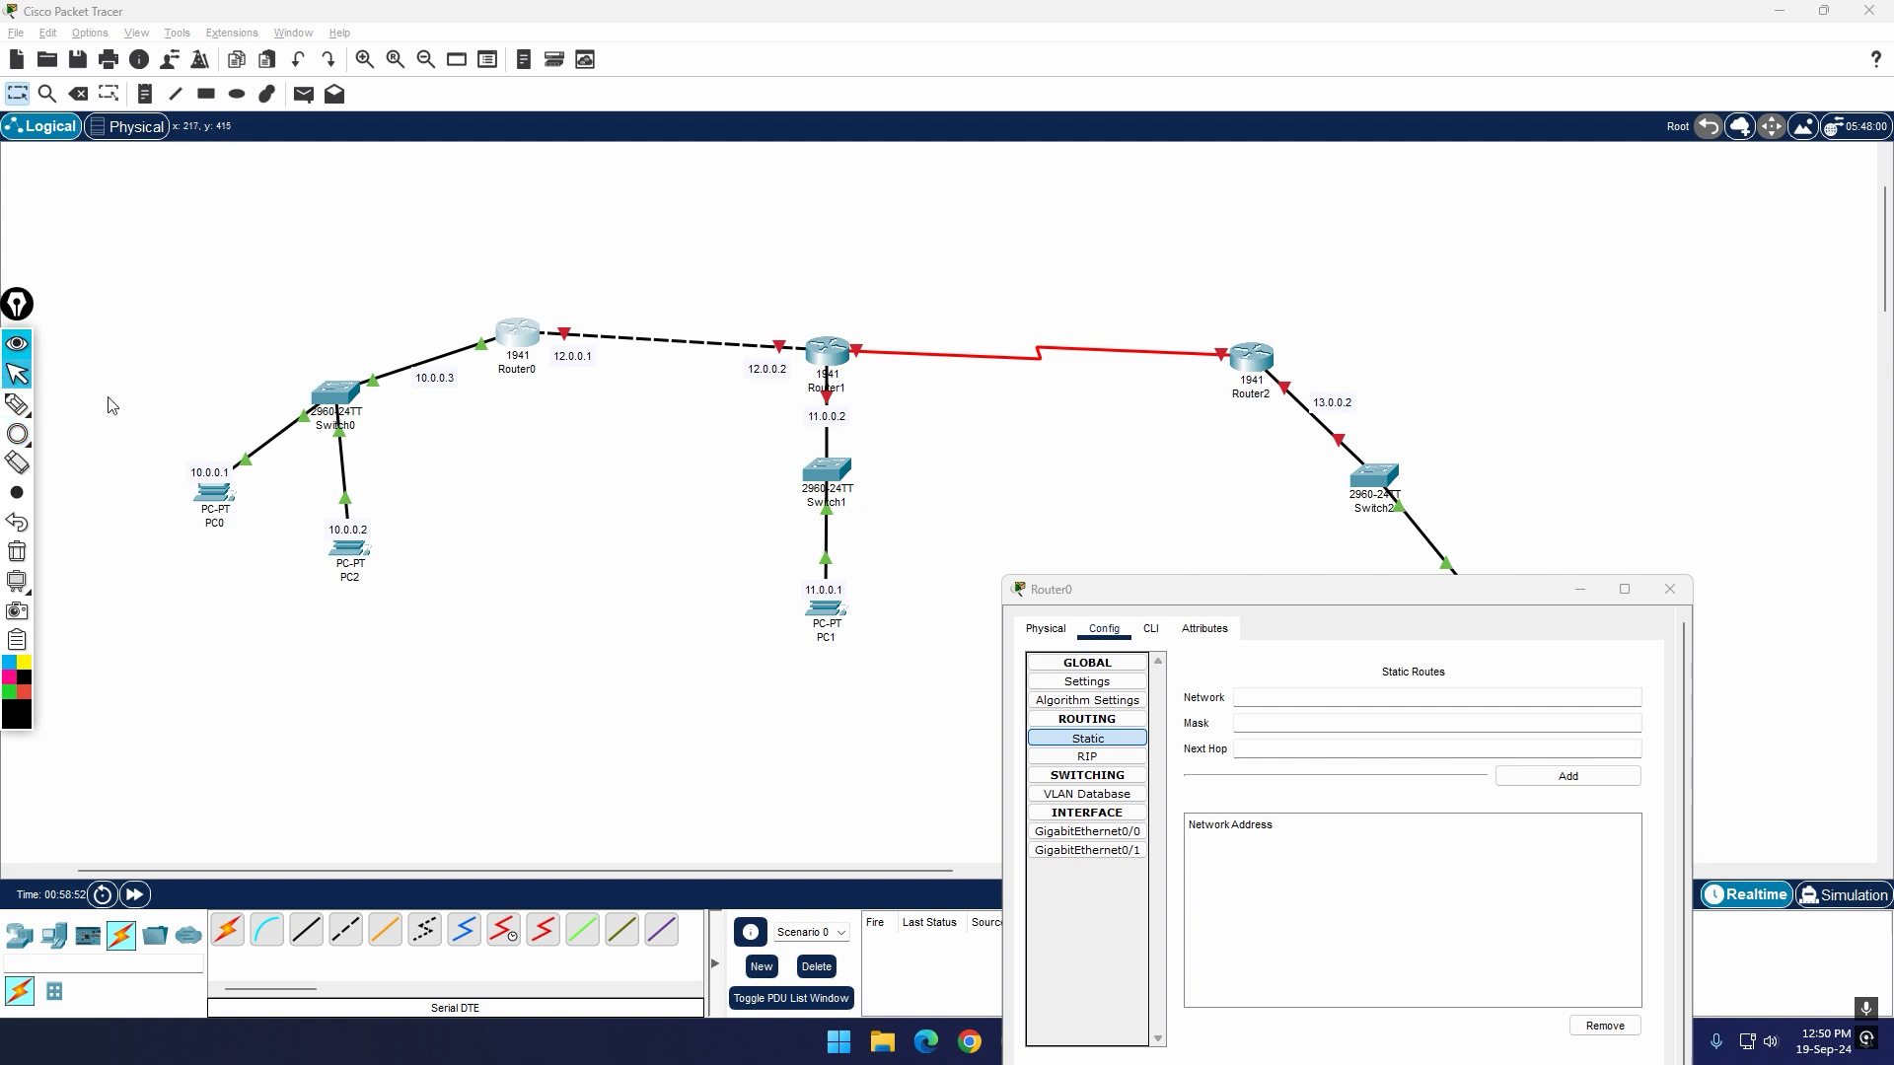
# Step: Add a static route on Router0 to network 11.0.0.0 with mask 255.0.0.0 and next hop 12.0.0.2
pyautogui.click(1239, 598)
pyautogui.moveTo(1239, 600); pyautogui.dragTo(1220, 531)
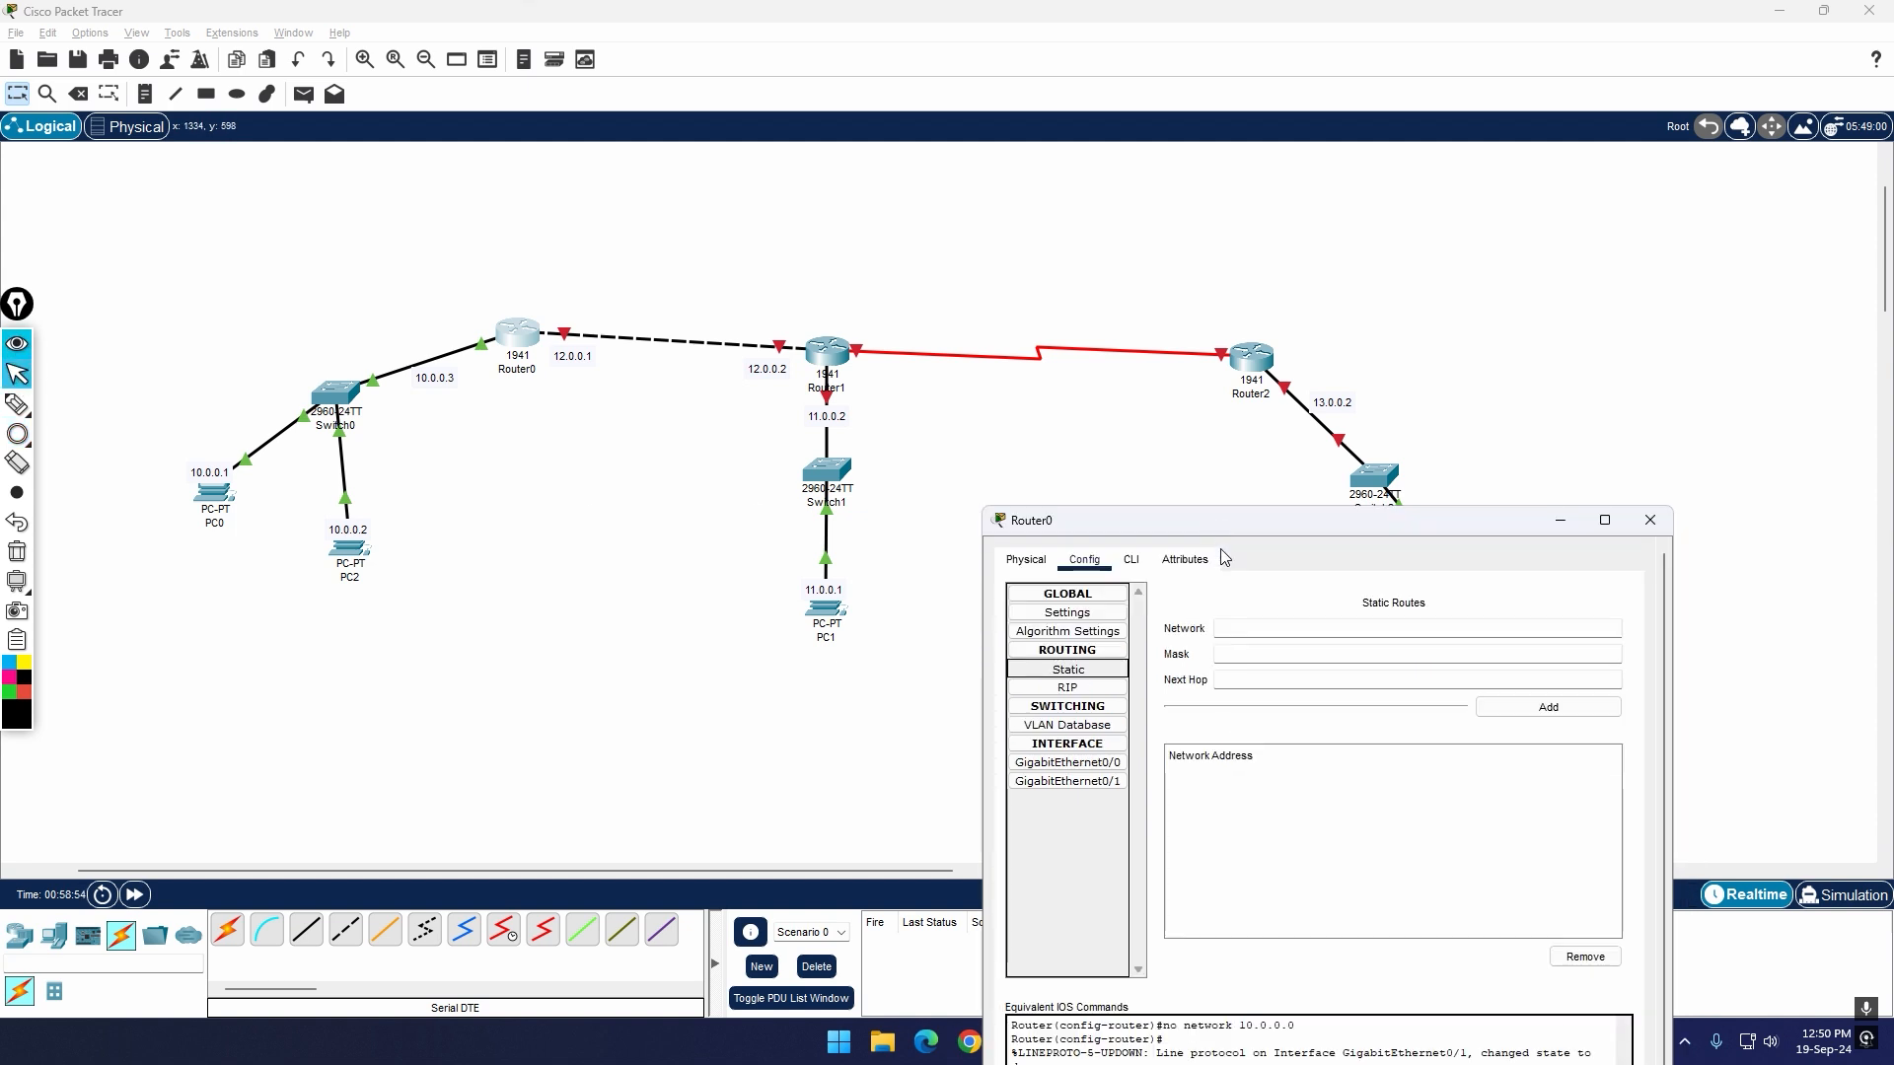
pyautogui.click(1252, 625)
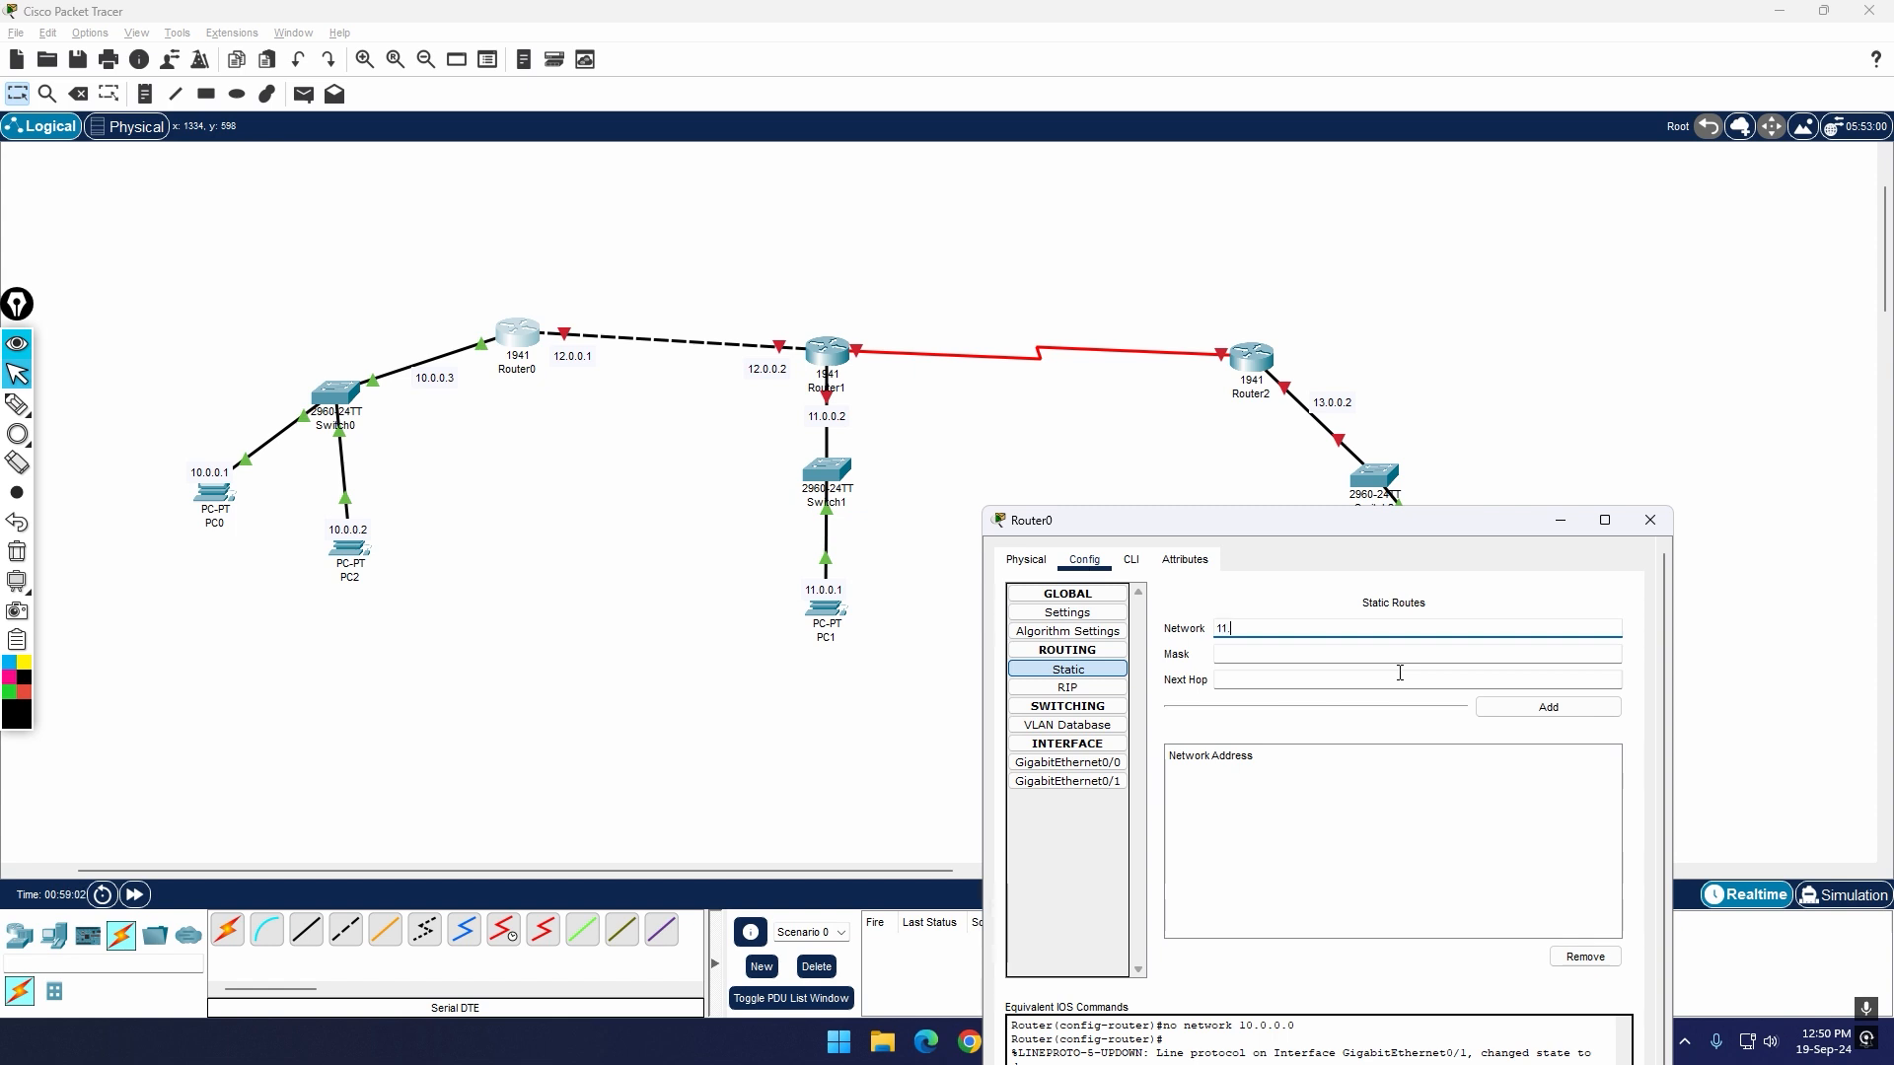
pyautogui.write('11.0.0.0')
pyautogui.click(1318, 655)
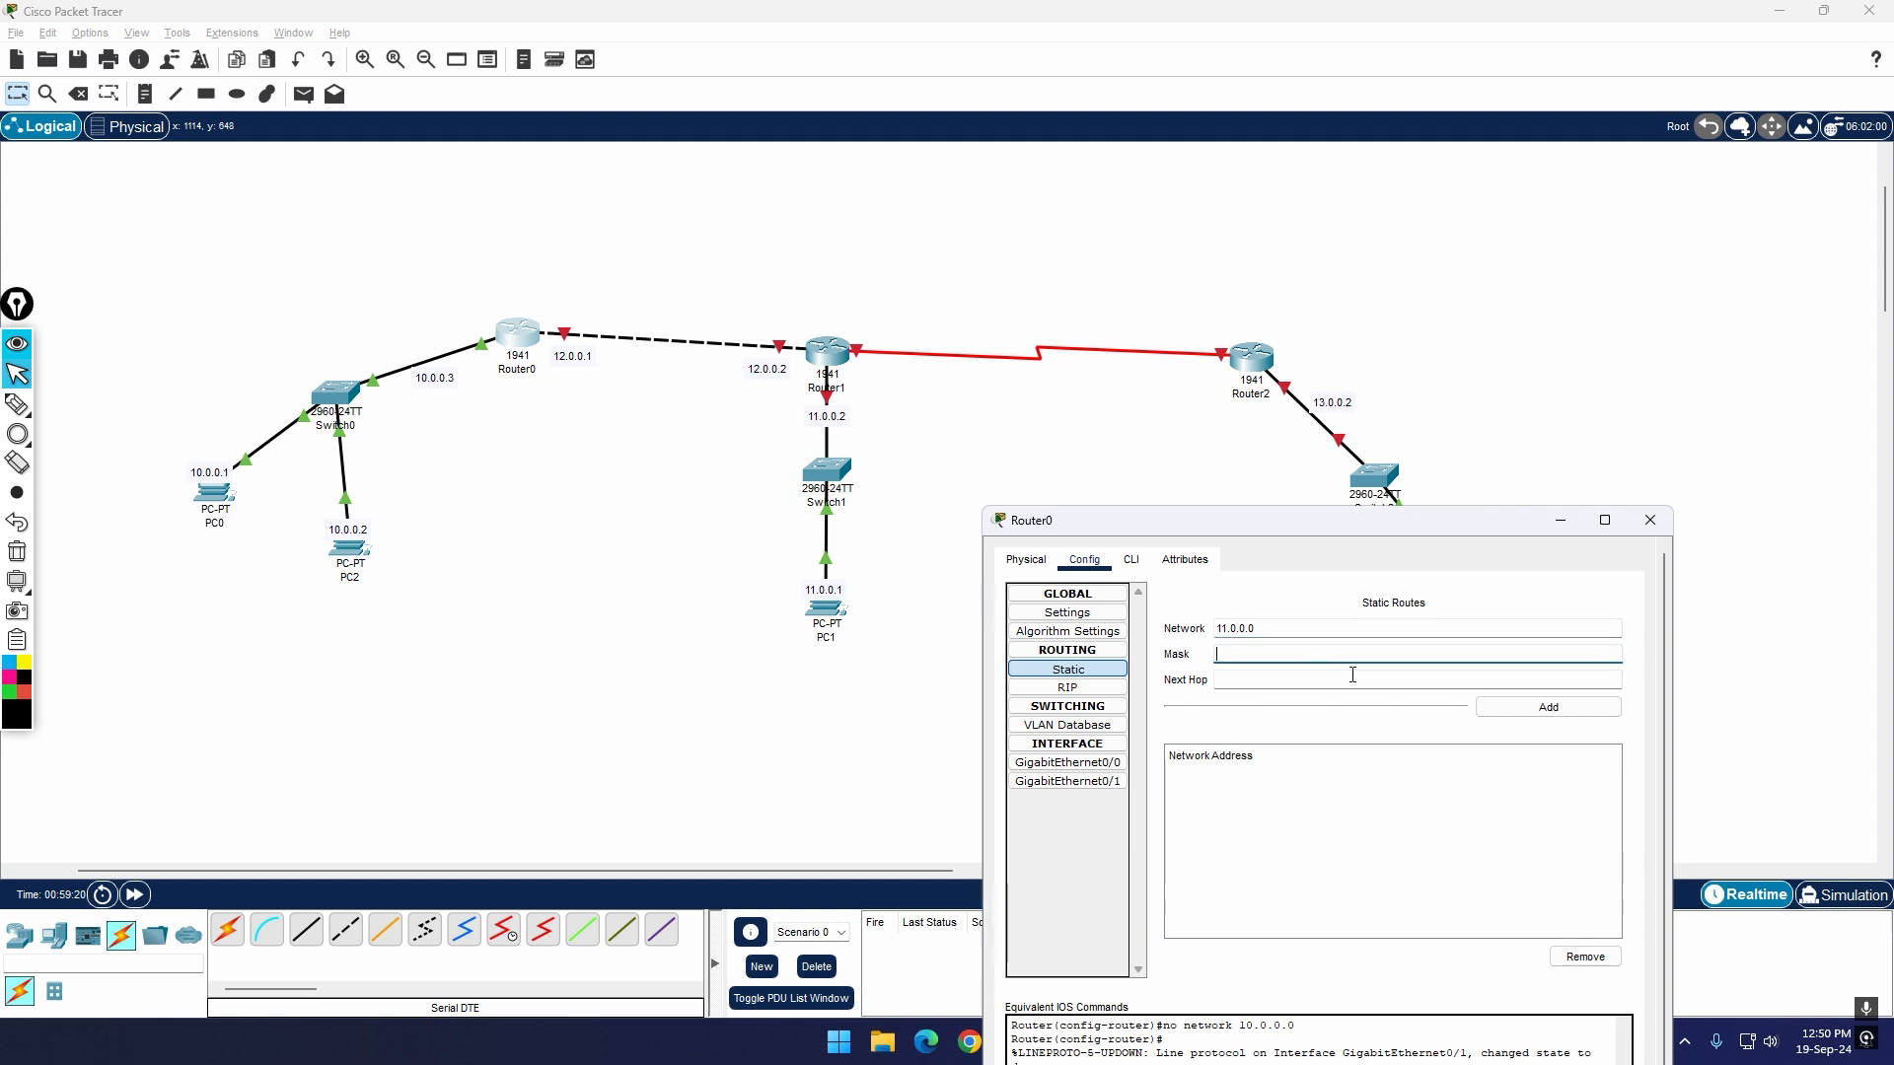
pyautogui.press('super+v')
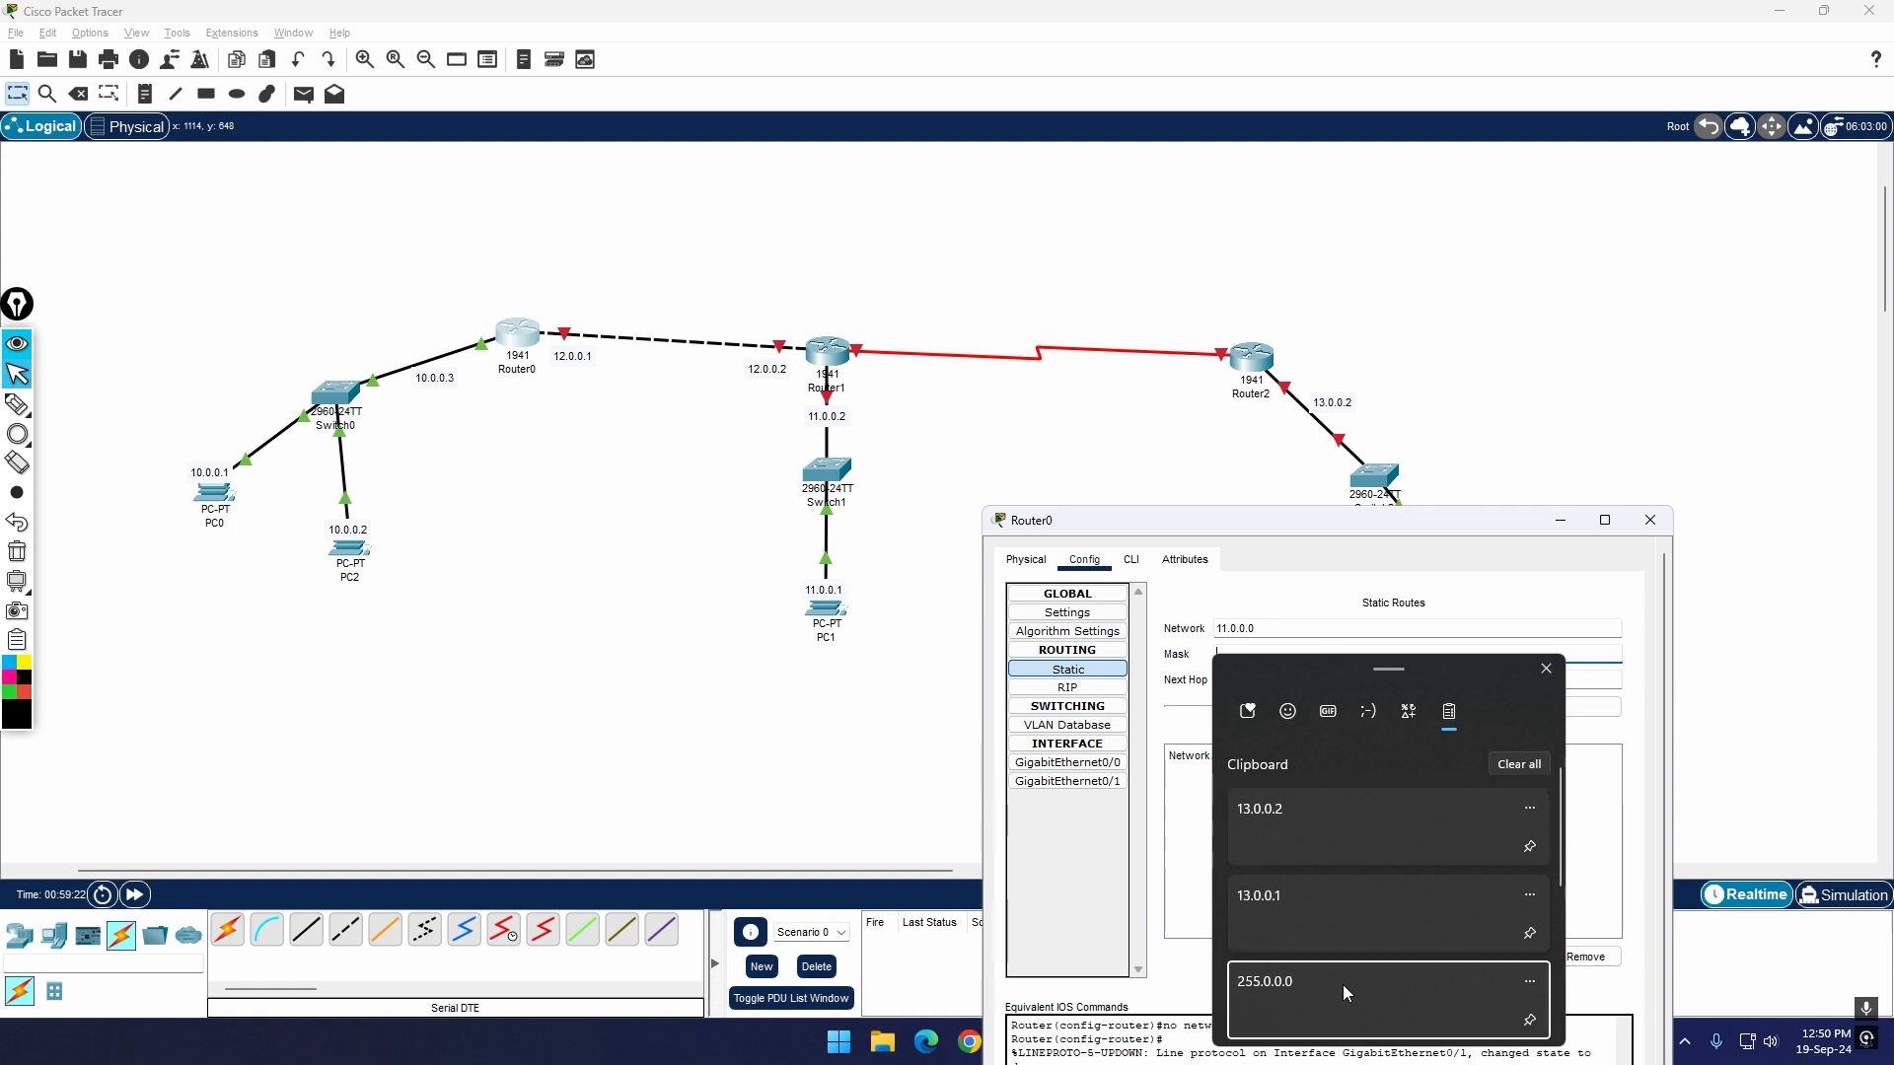
pyautogui.click(1343, 989)
pyautogui.click(1361, 681)
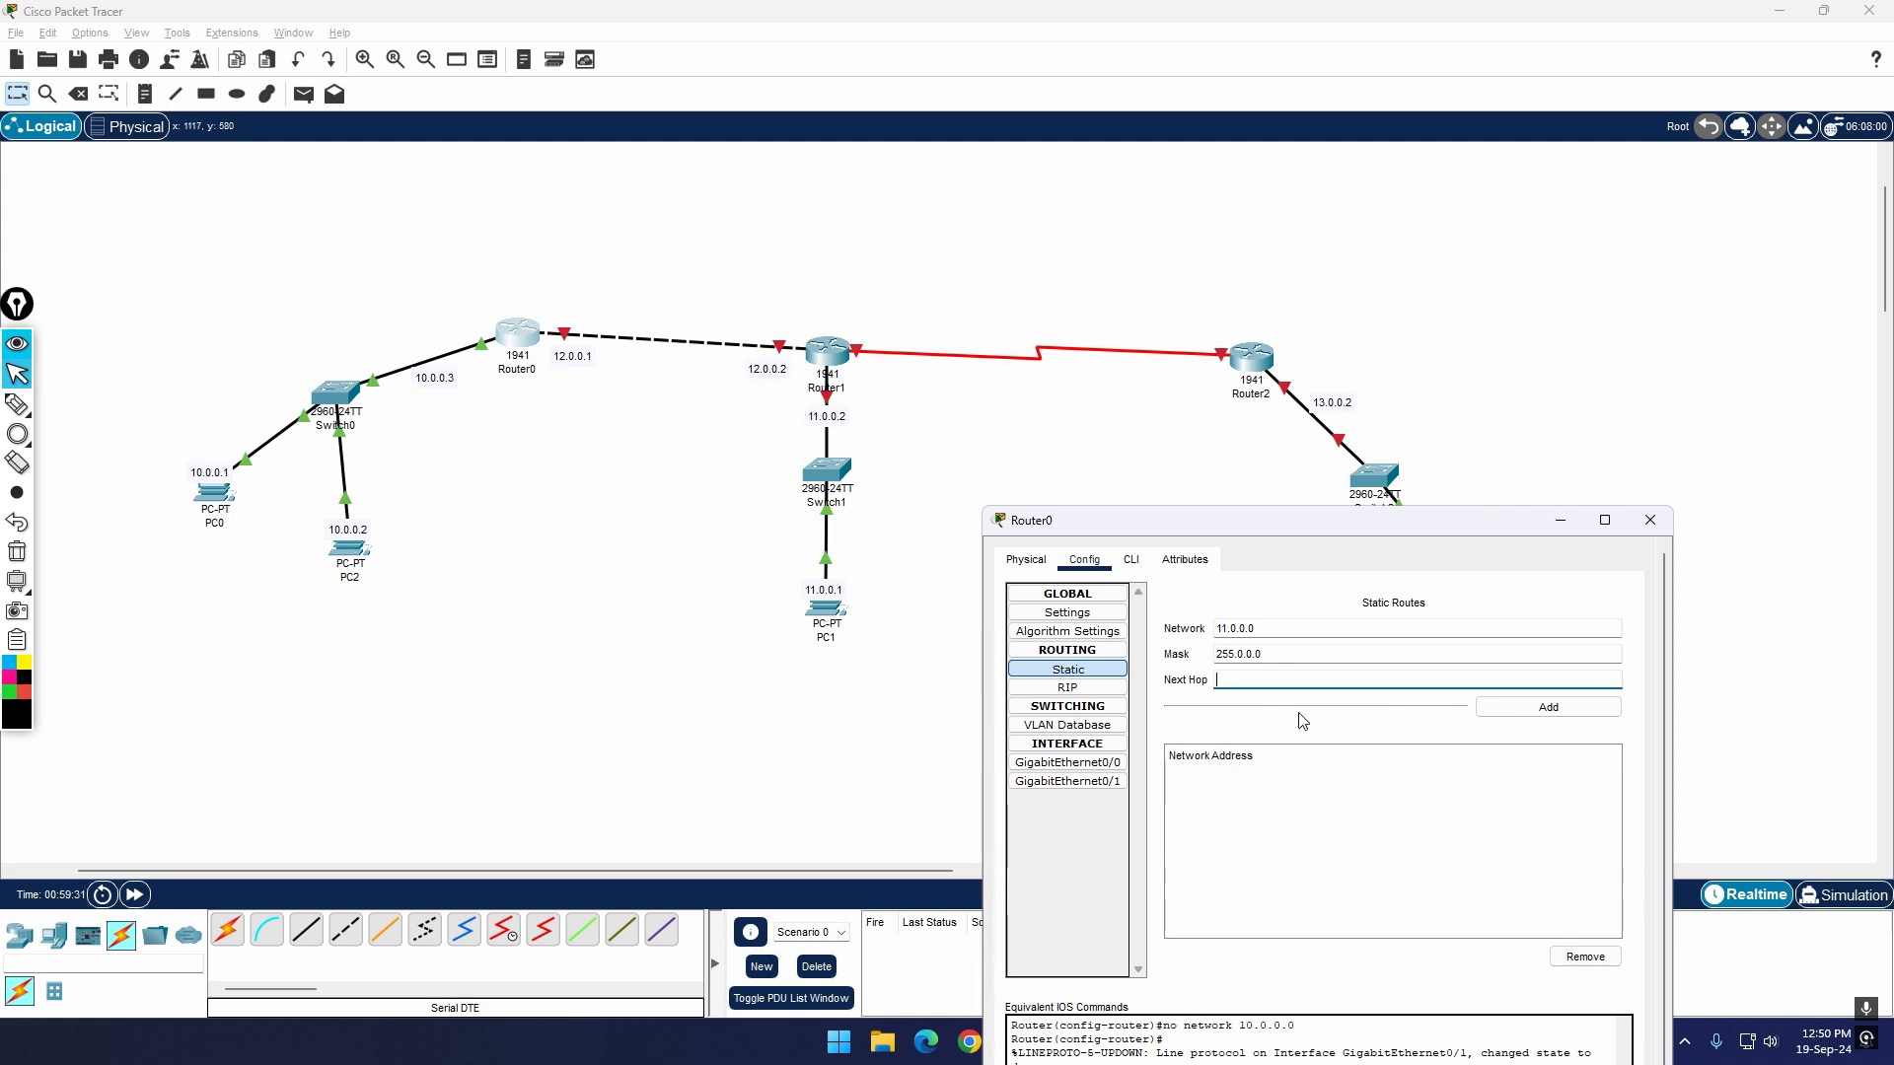
pyautogui.write('12.0.0.2')
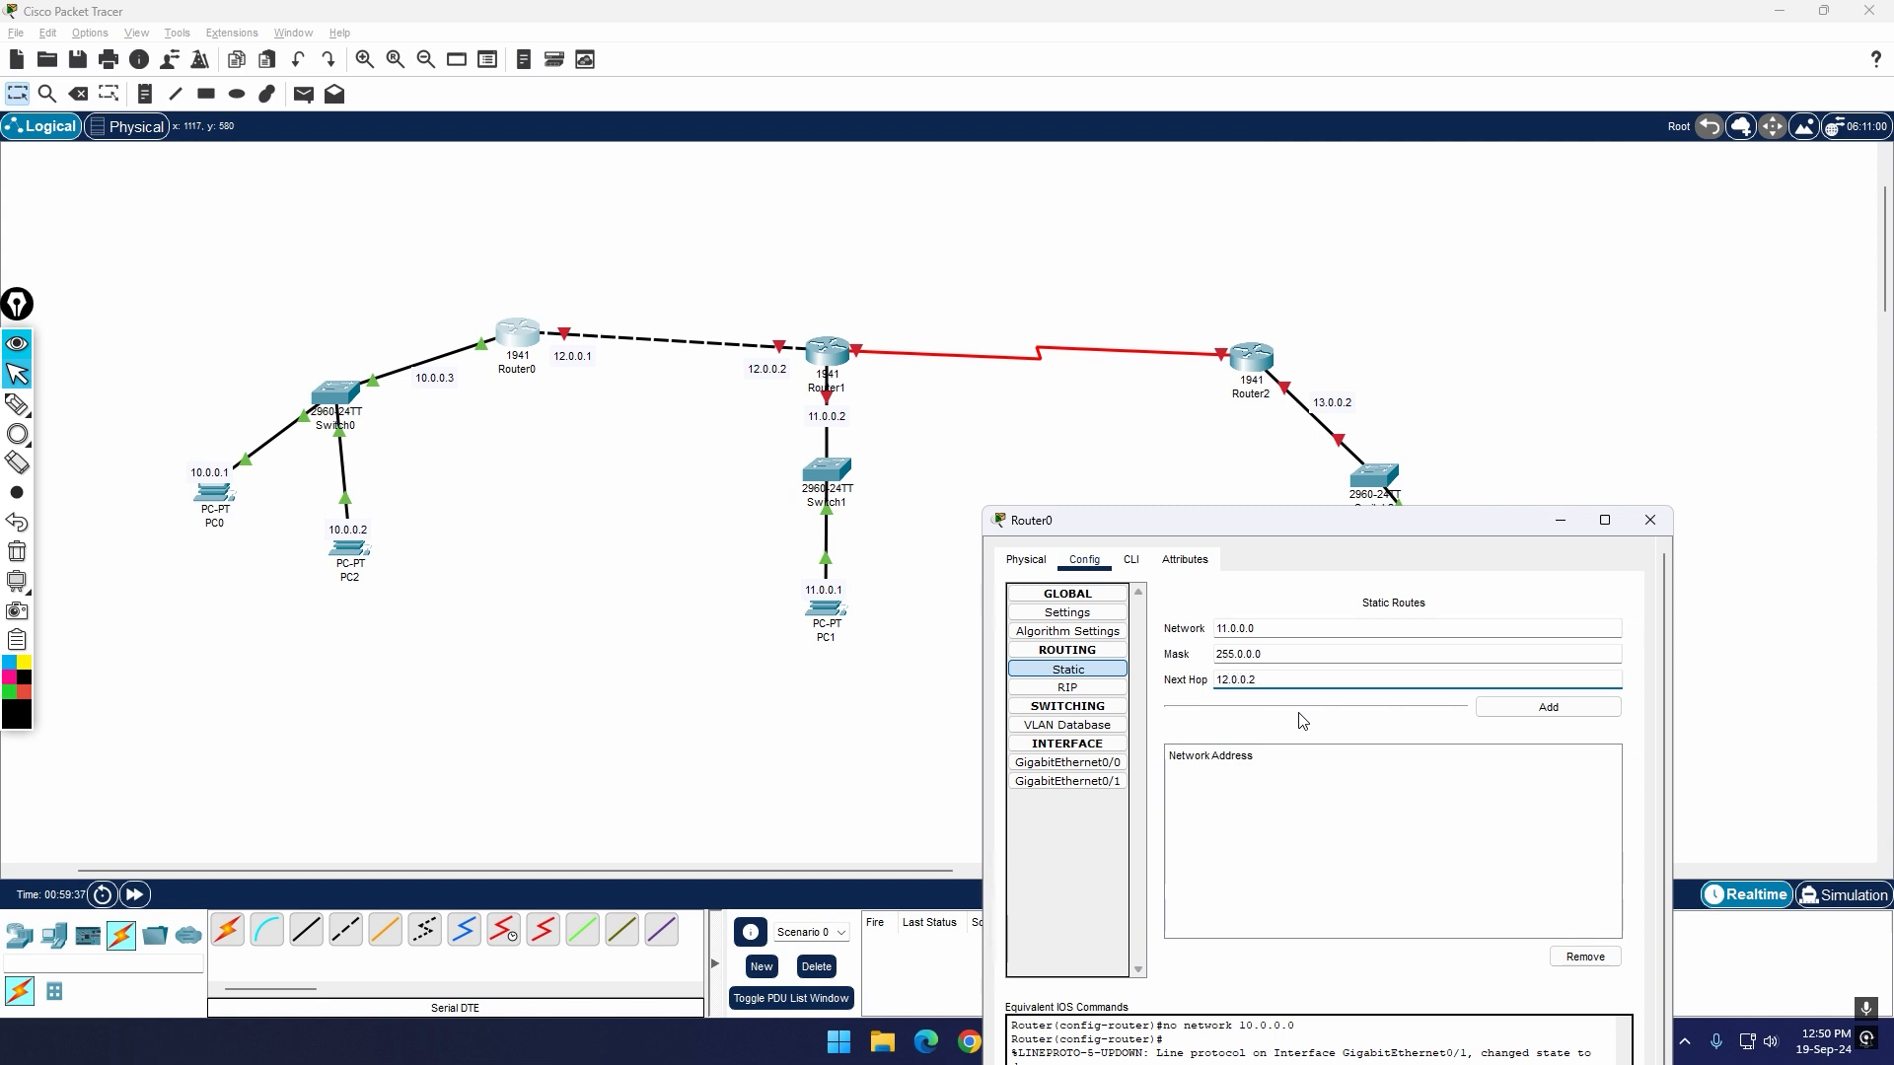
pyautogui.click(1522, 710)
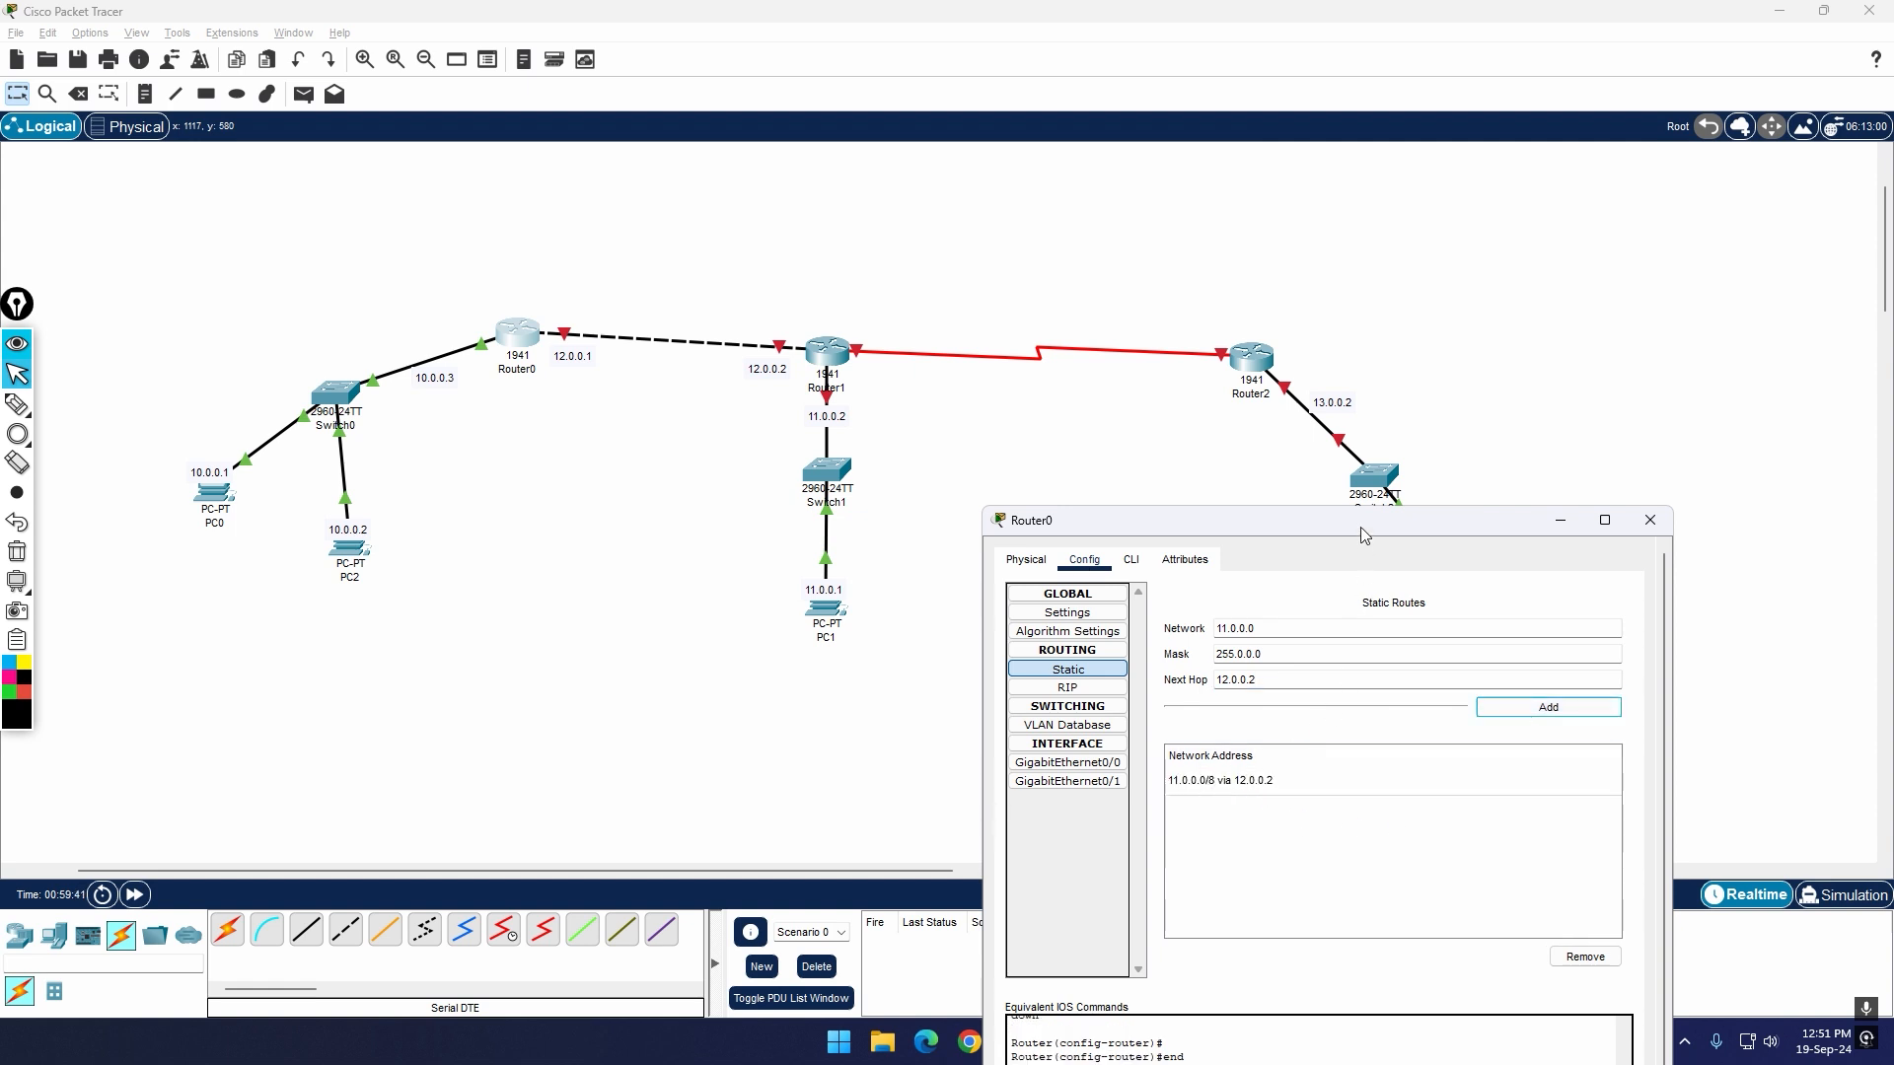
# Step: With PC3 uncovered, annotate it with a blue circle, and sketch and undo a blue Router0–Router2 path and a red circle around Router1
pyautogui.moveTo(1362, 529); pyautogui.dragTo(1239, 740)
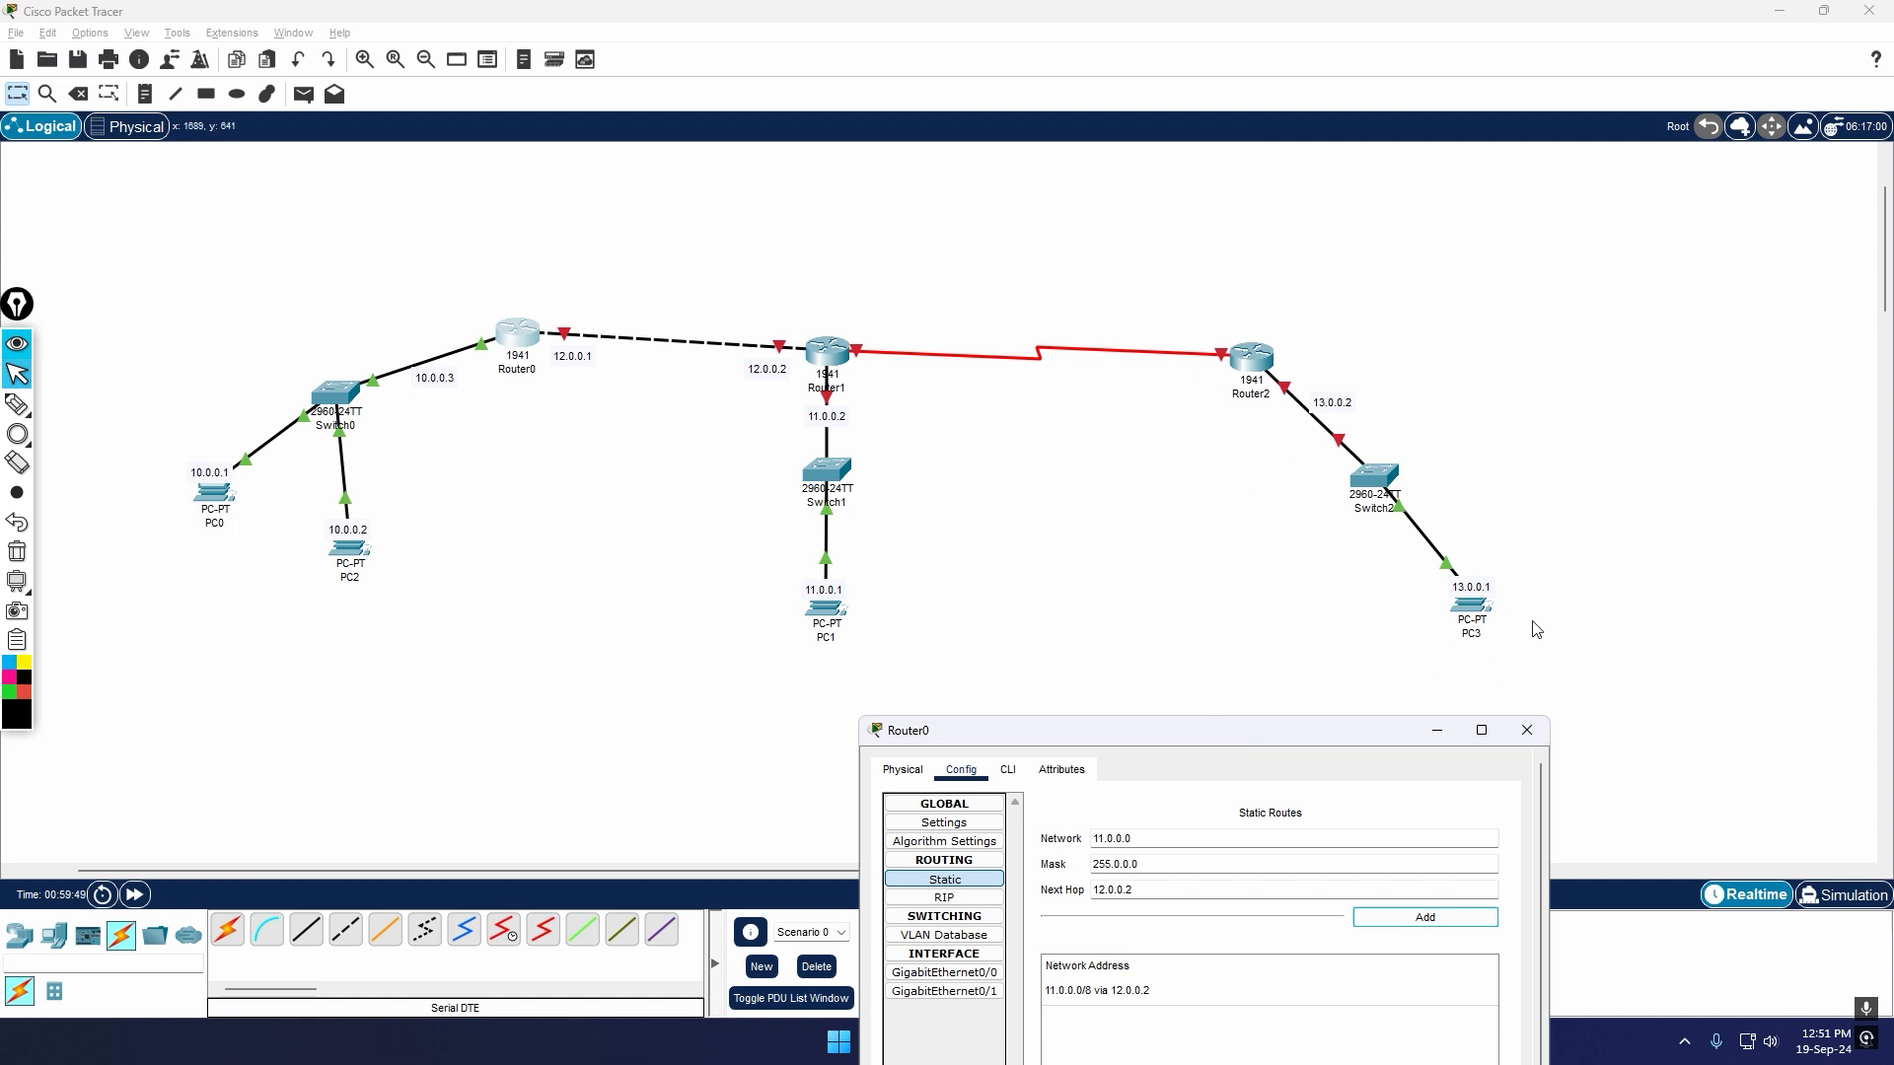
pyautogui.moveTo(1295, 733); pyautogui.dragTo(1362, 699)
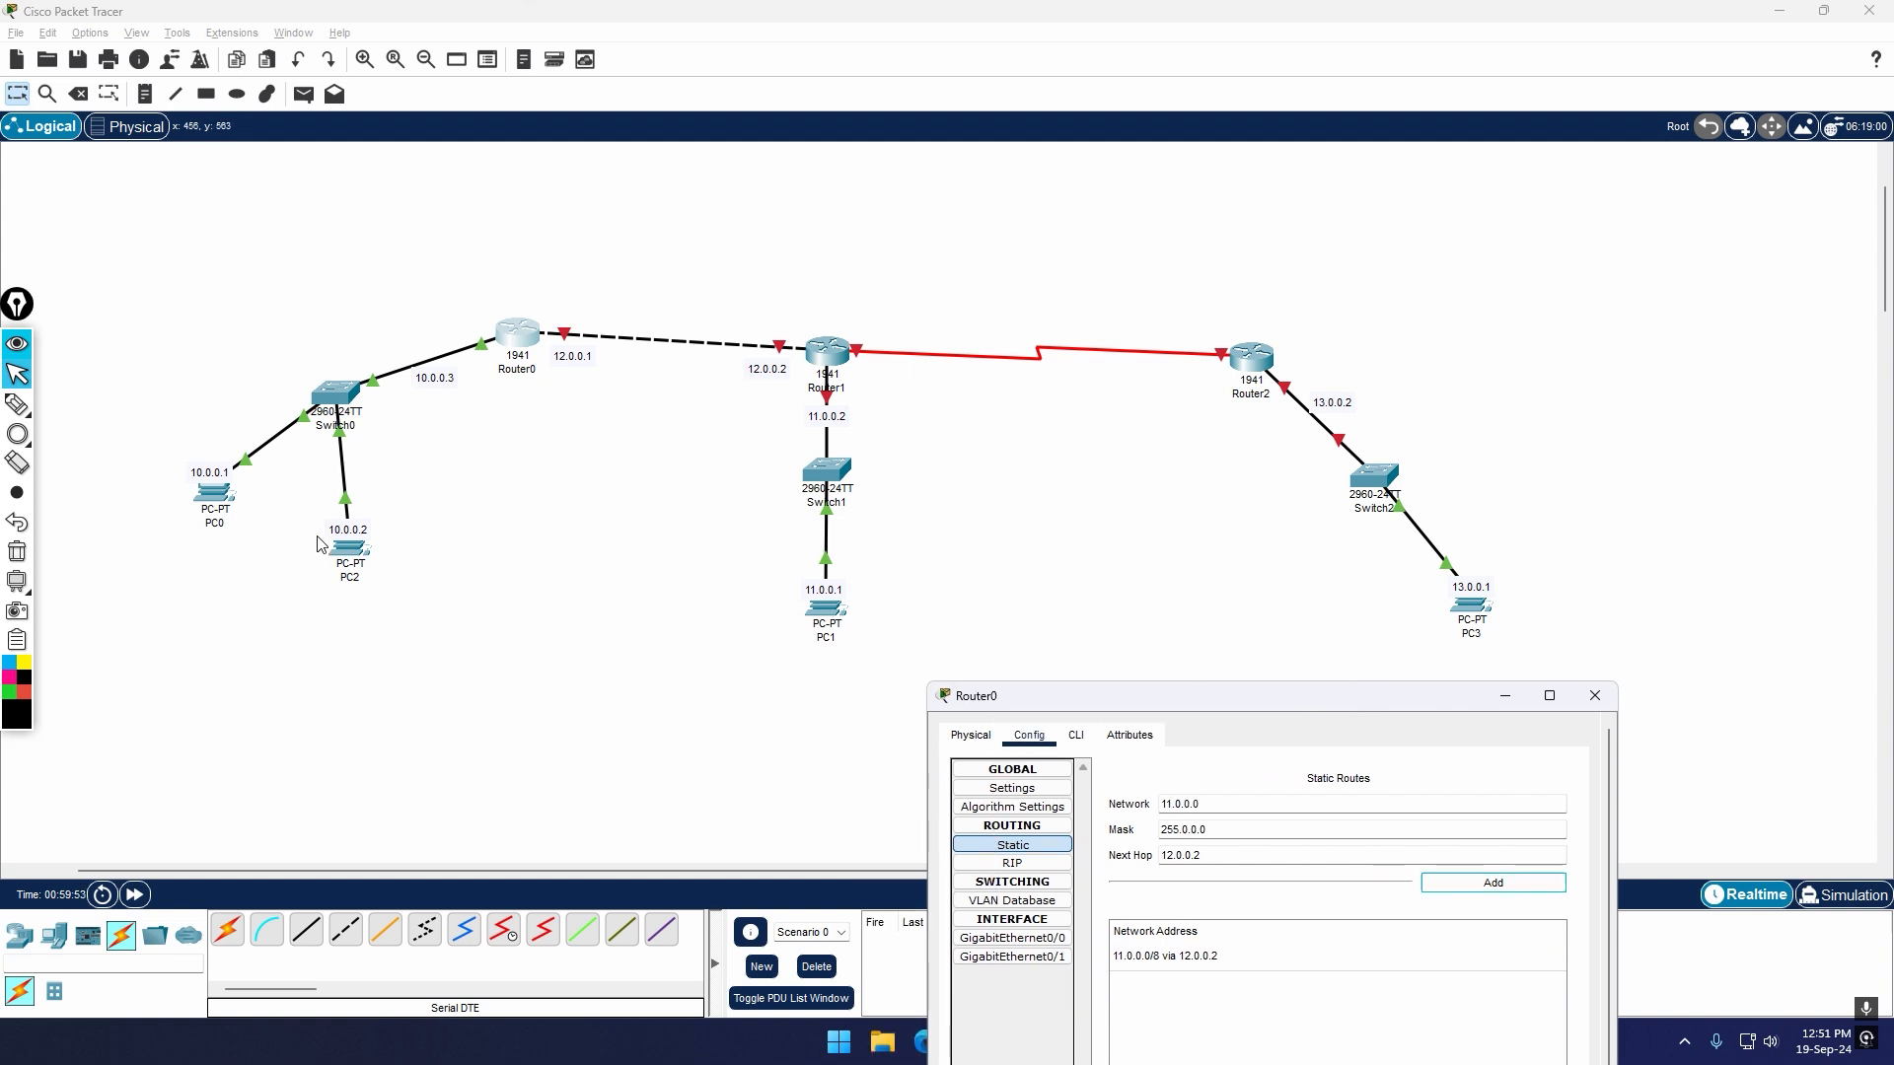
pyautogui.click(17, 436)
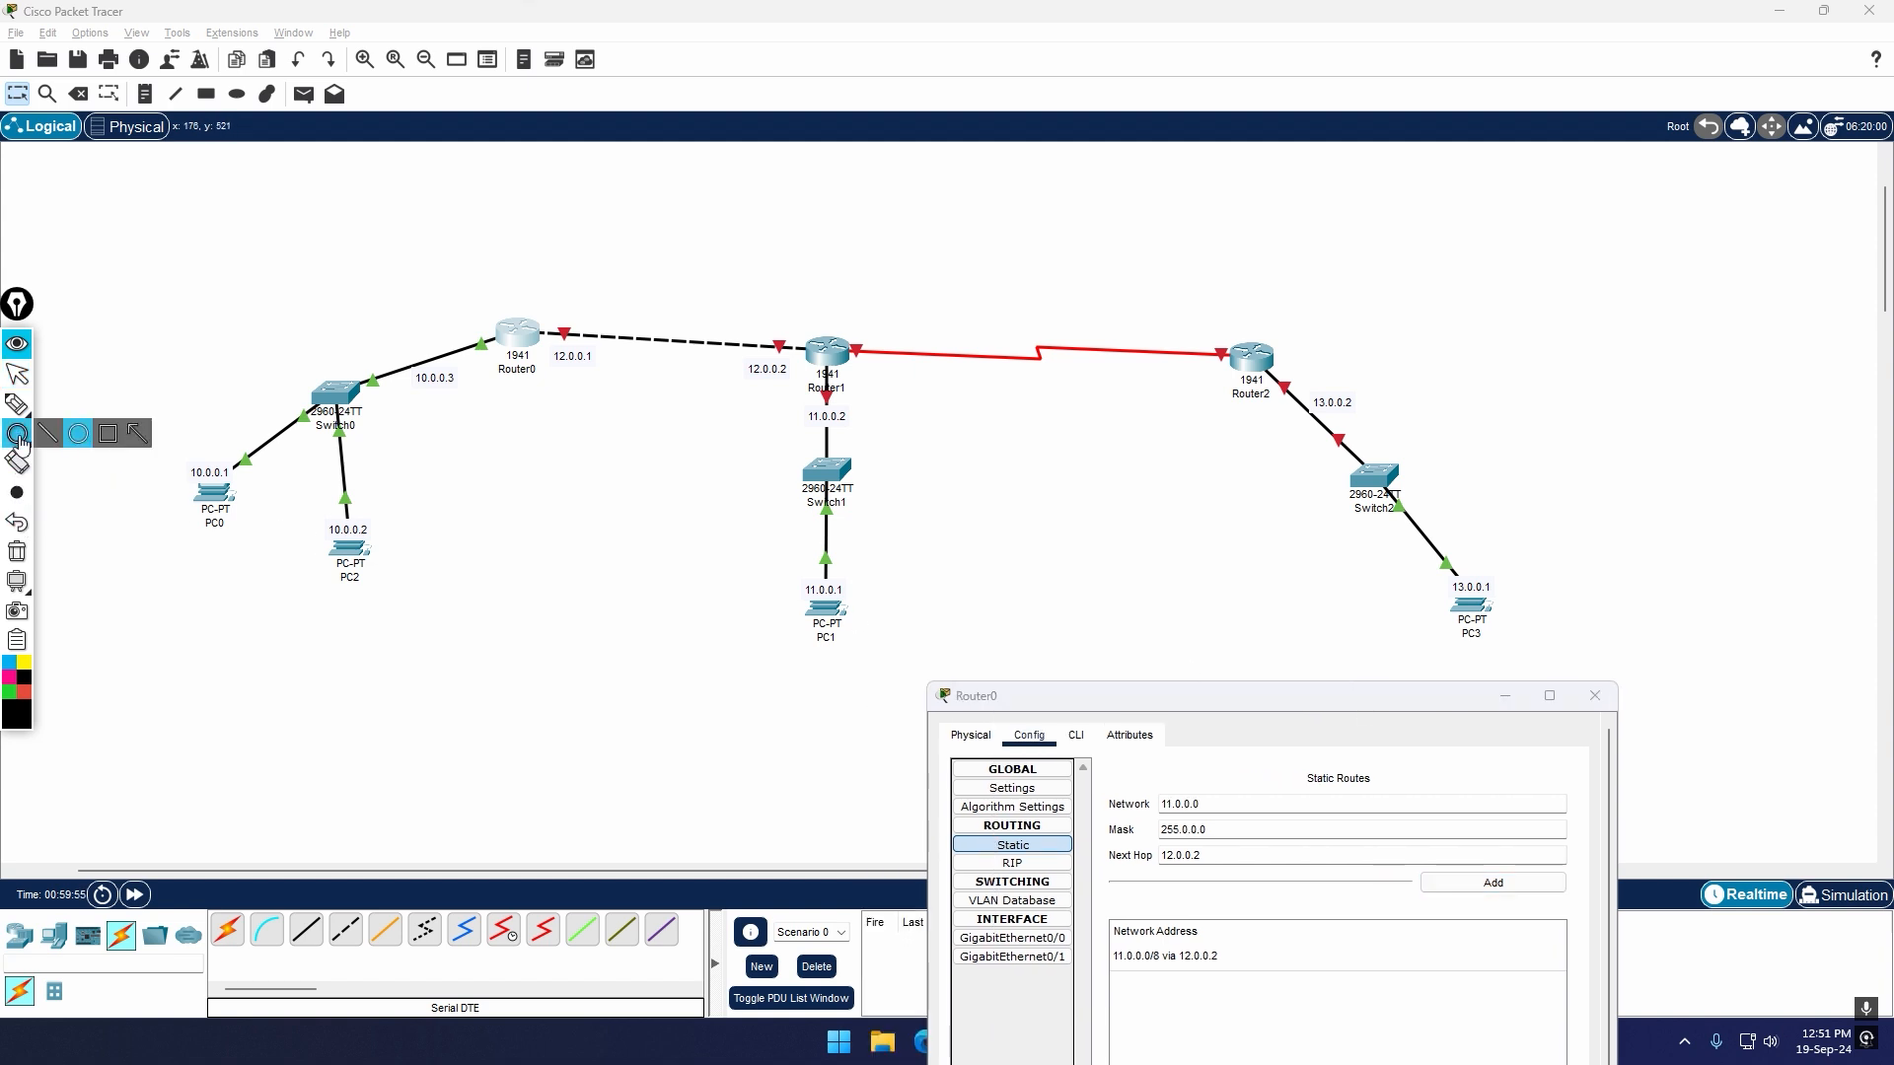
pyautogui.click(9, 663)
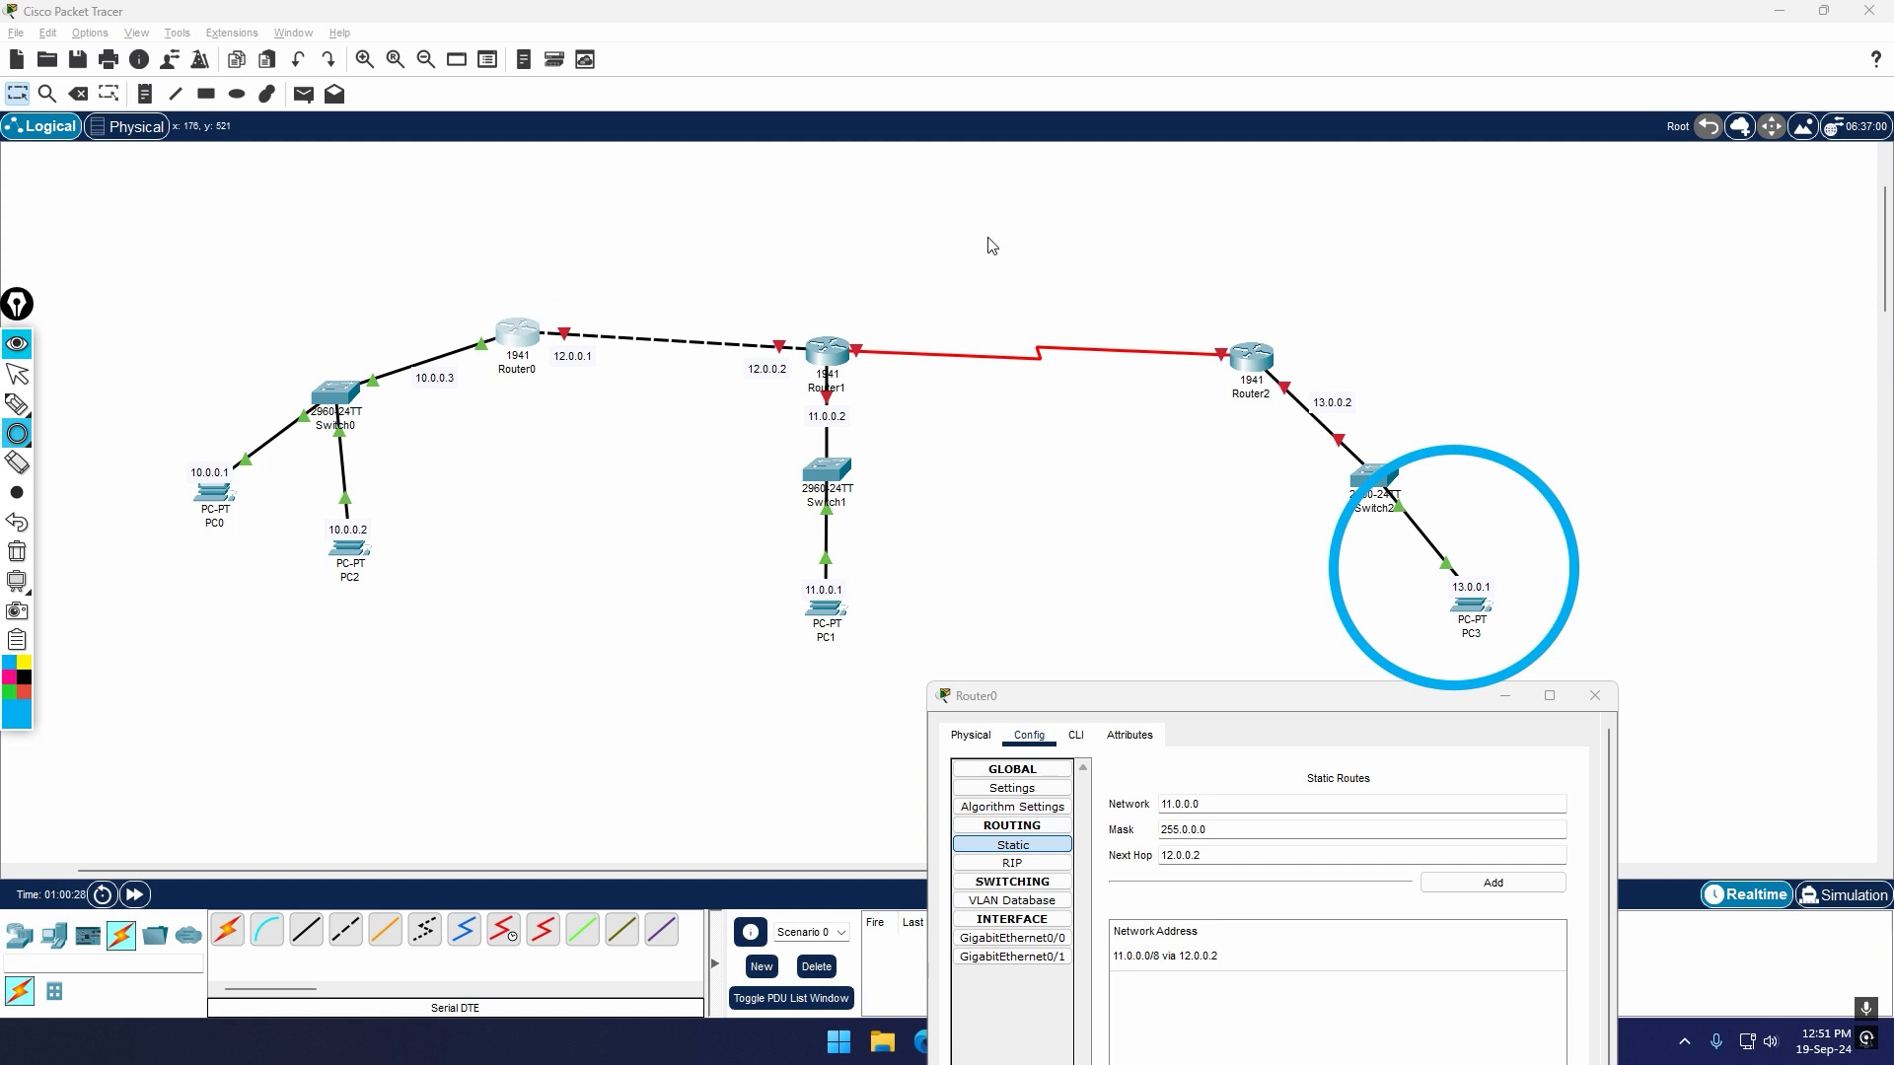
pyautogui.click(47, 407)
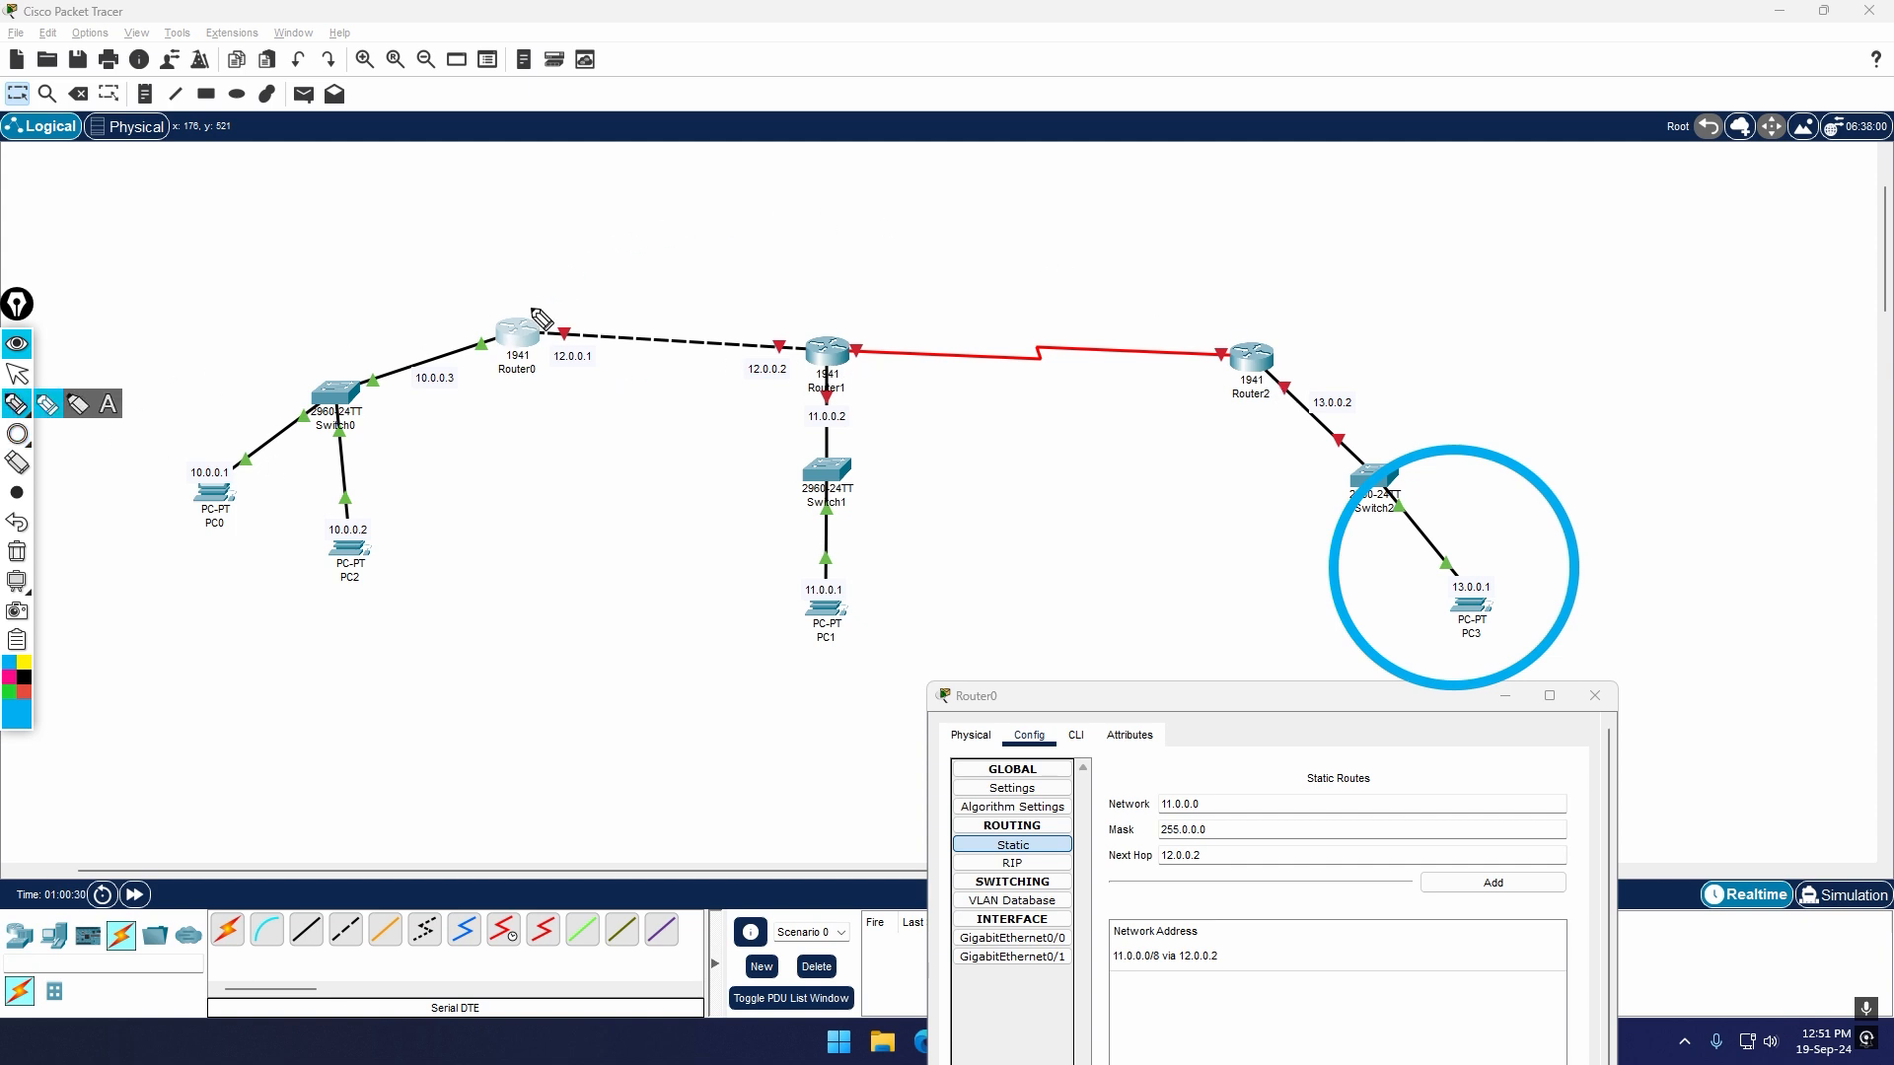
pyautogui.moveTo(538, 310)
pyautogui.mouseDown()
pyautogui.moveTo(582, 272)
pyautogui.moveTo(982, 259)
pyautogui.moveTo(1276, 333)
pyautogui.moveTo(1248, 344)
pyautogui.mouseUp()
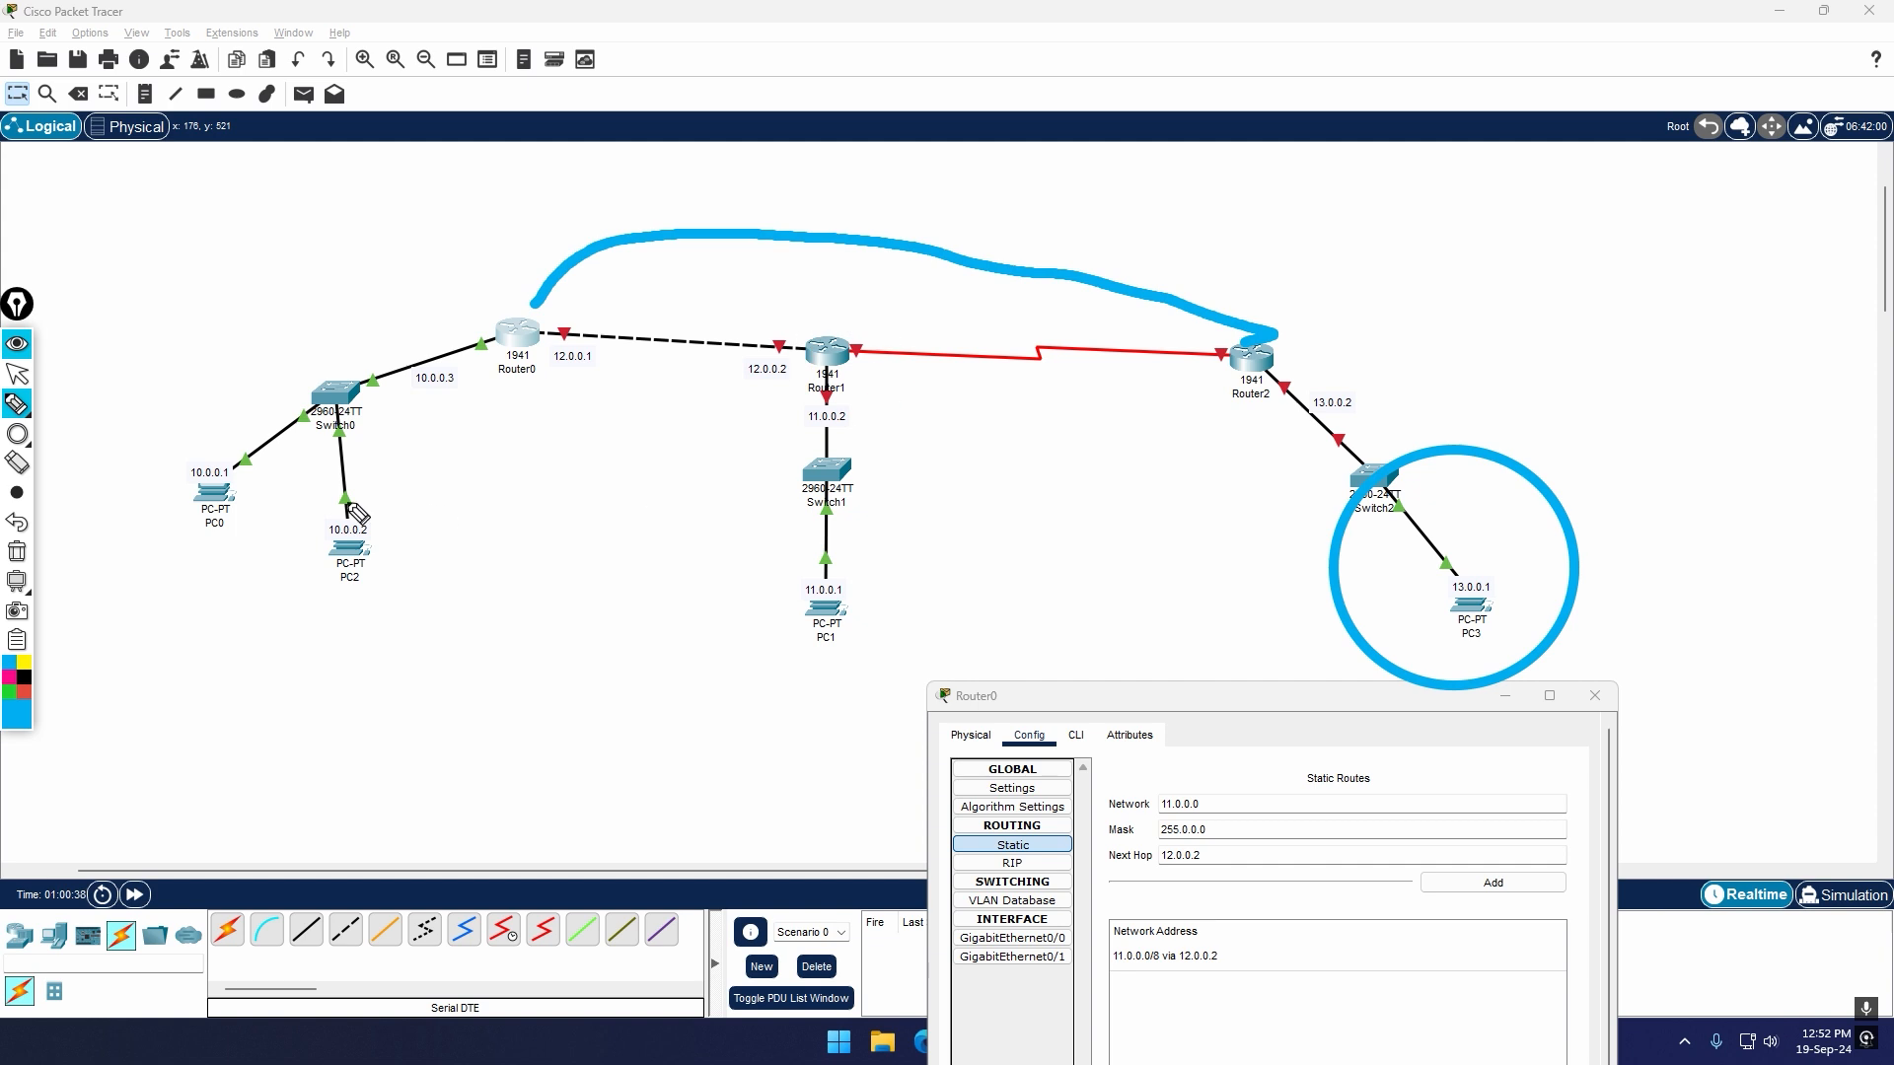
pyautogui.click(24, 692)
pyautogui.moveTo(788, 284)
pyautogui.mouseDown()
pyautogui.moveTo(883, 345)
pyautogui.moveTo(760, 404)
pyautogui.moveTo(797, 286)
pyautogui.mouseUp()
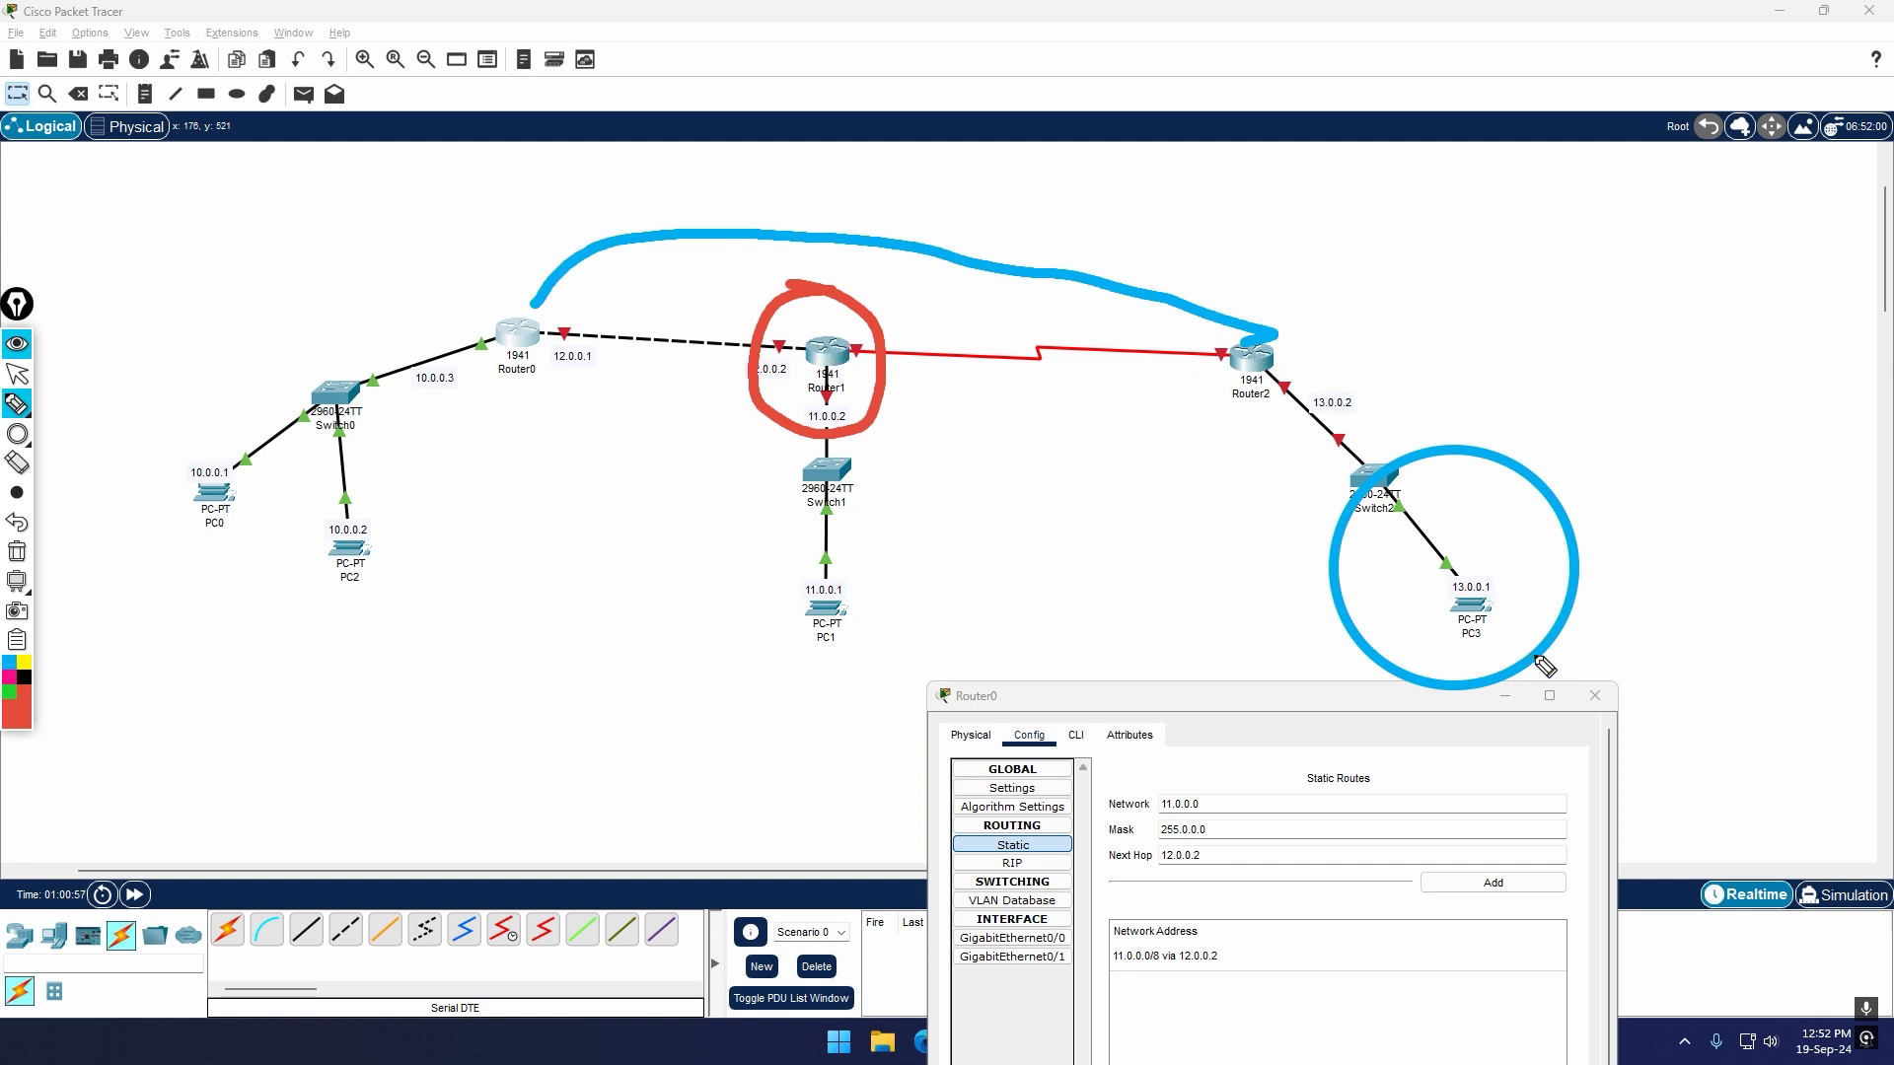
pyautogui.click(23, 533)
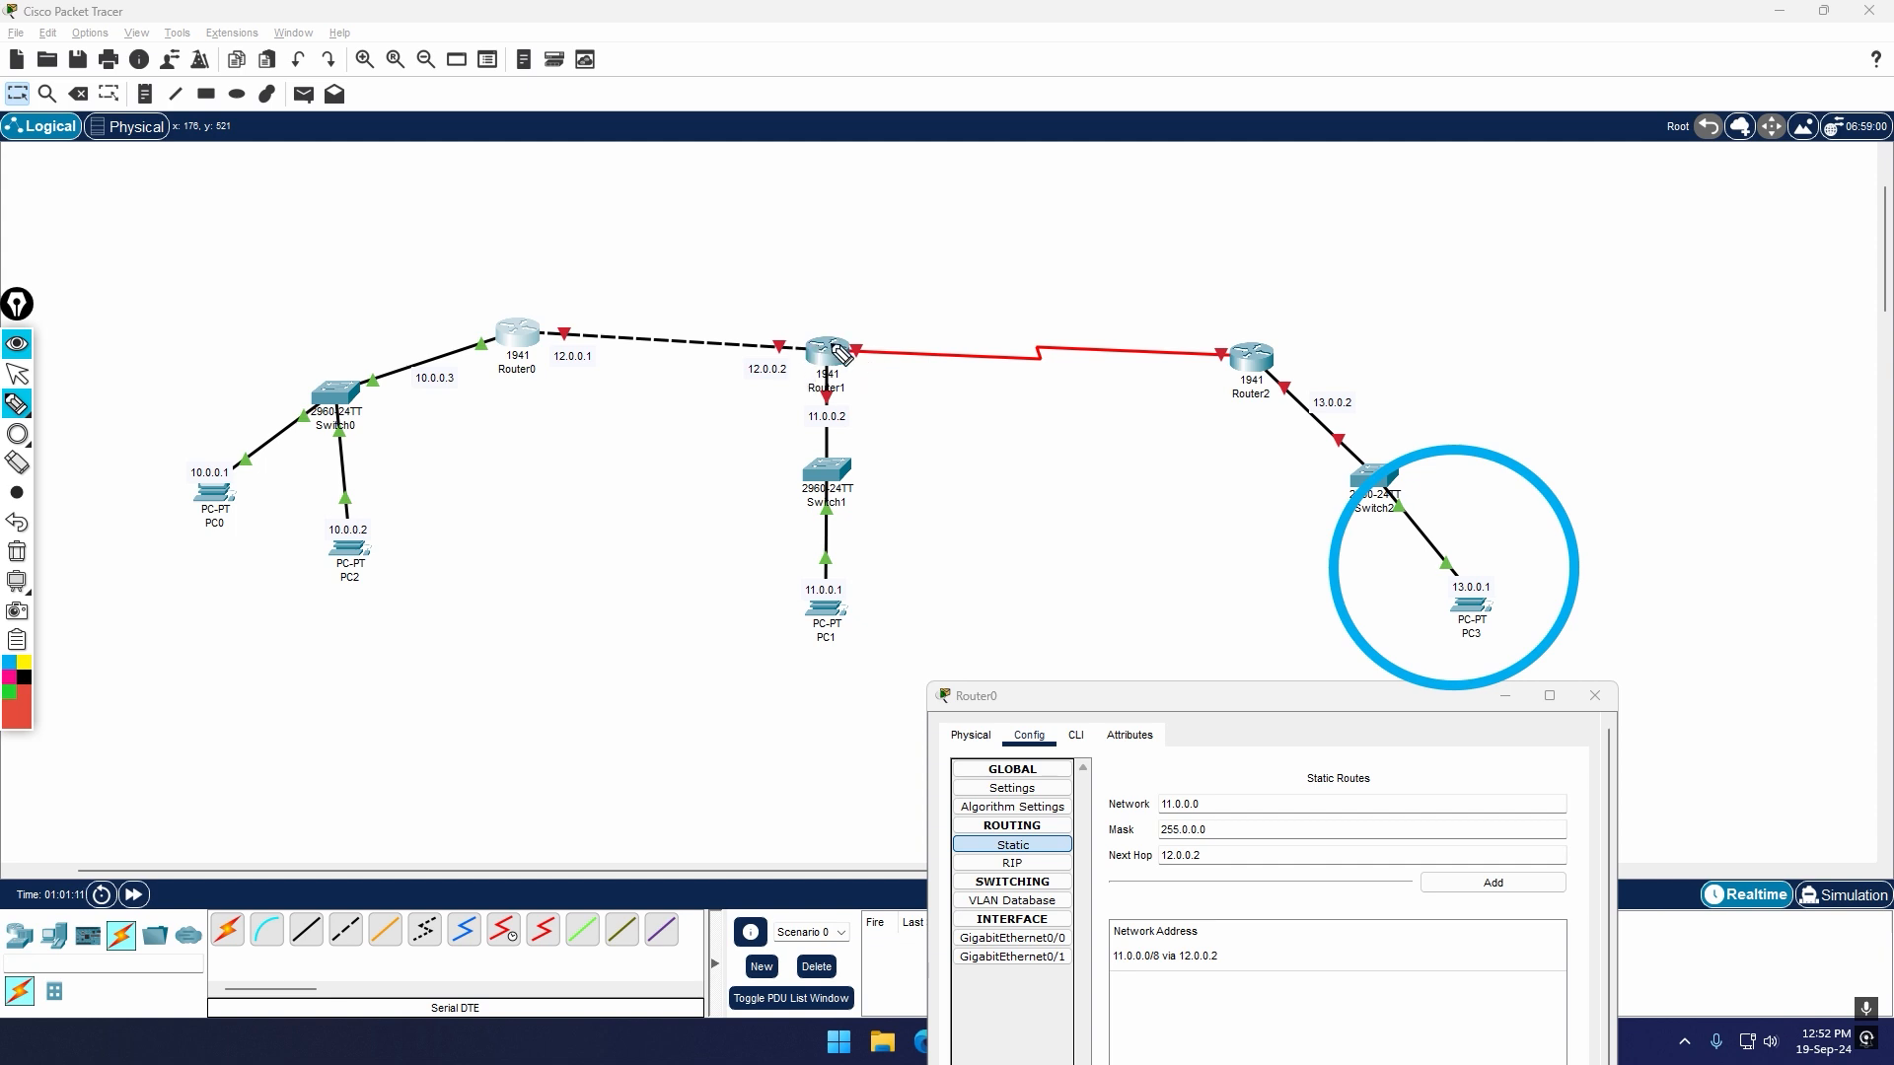
# Step: Annotate the topology in red with ticks at Router0 and PC3, a 2 above Router1 and a circle around Switch1 and PC1
pyautogui.moveTo(491, 281)
pyautogui.mouseDown()
pyautogui.moveTo(513, 293)
pyautogui.moveTo(579, 247)
pyautogui.mouseUp()
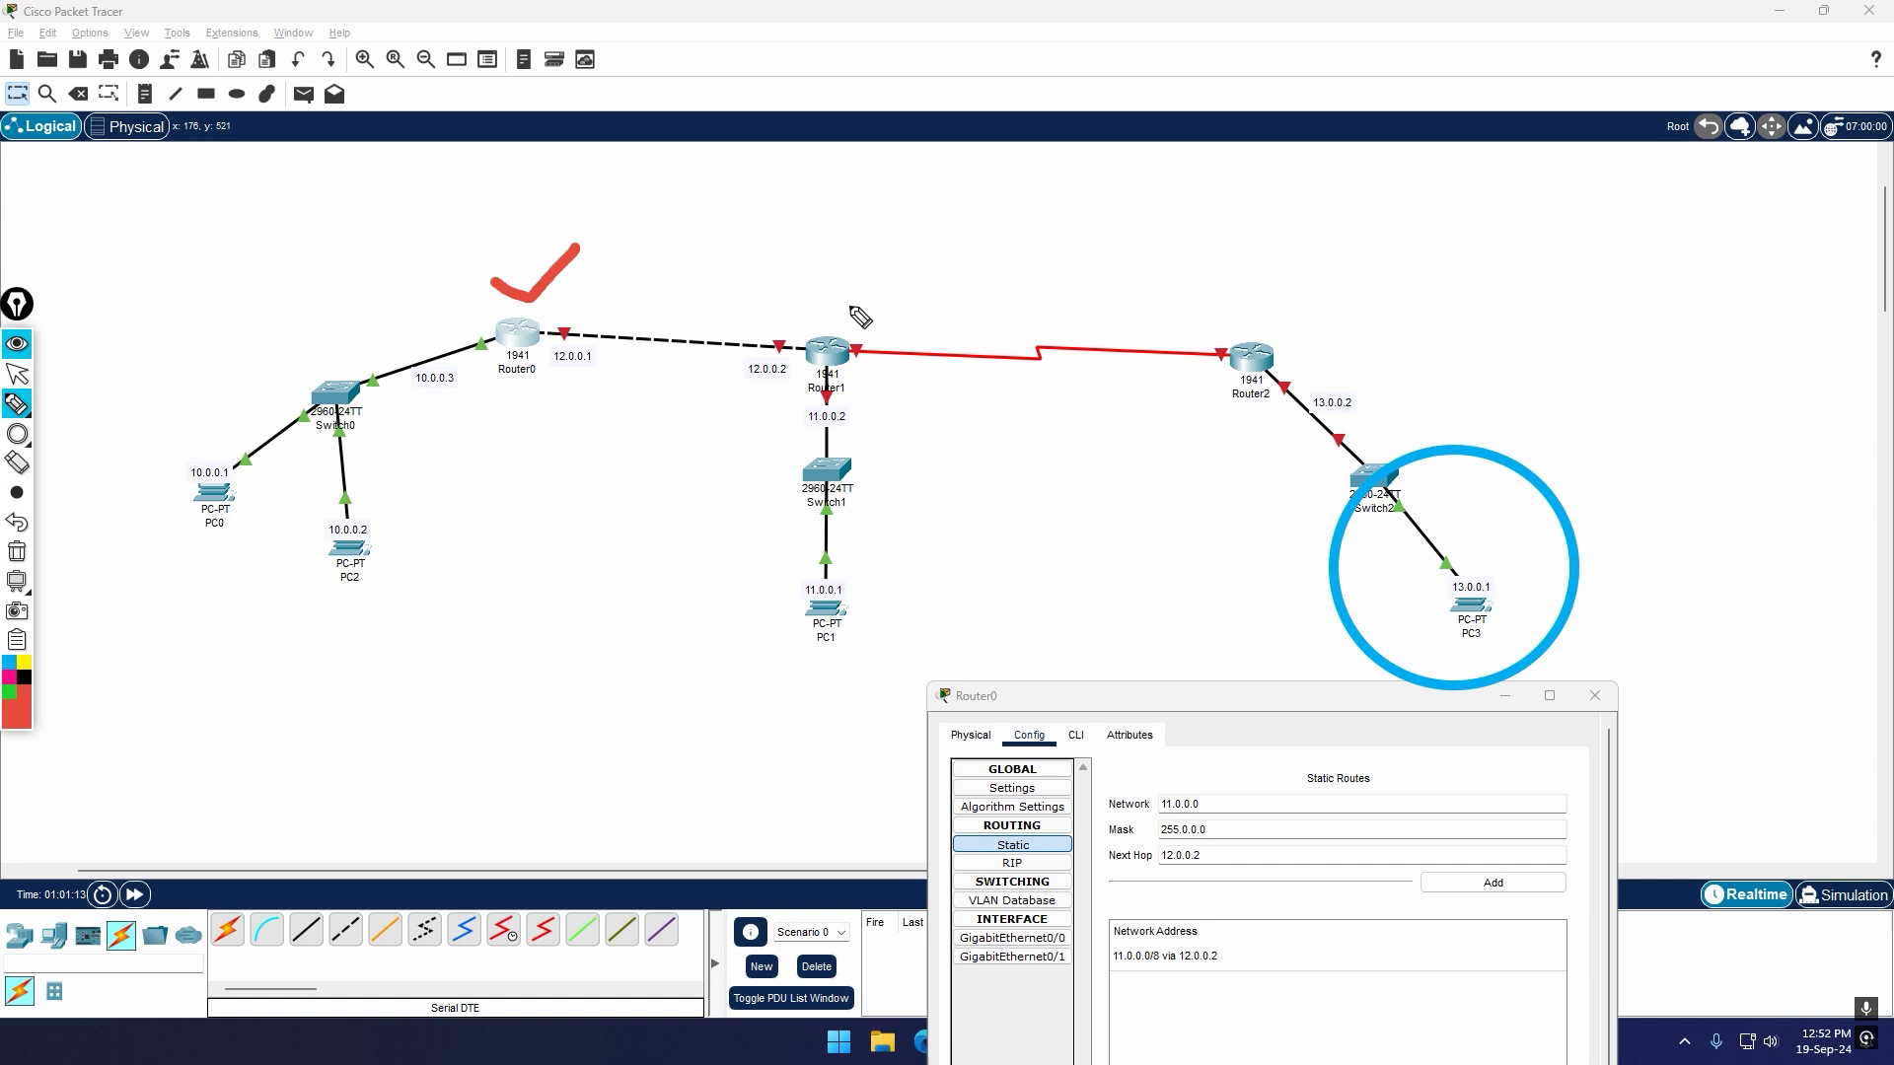
pyautogui.moveTo(820, 280)
pyautogui.mouseDown()
pyautogui.moveTo(861, 309)
pyautogui.moveTo(908, 290)
pyautogui.mouseUp()
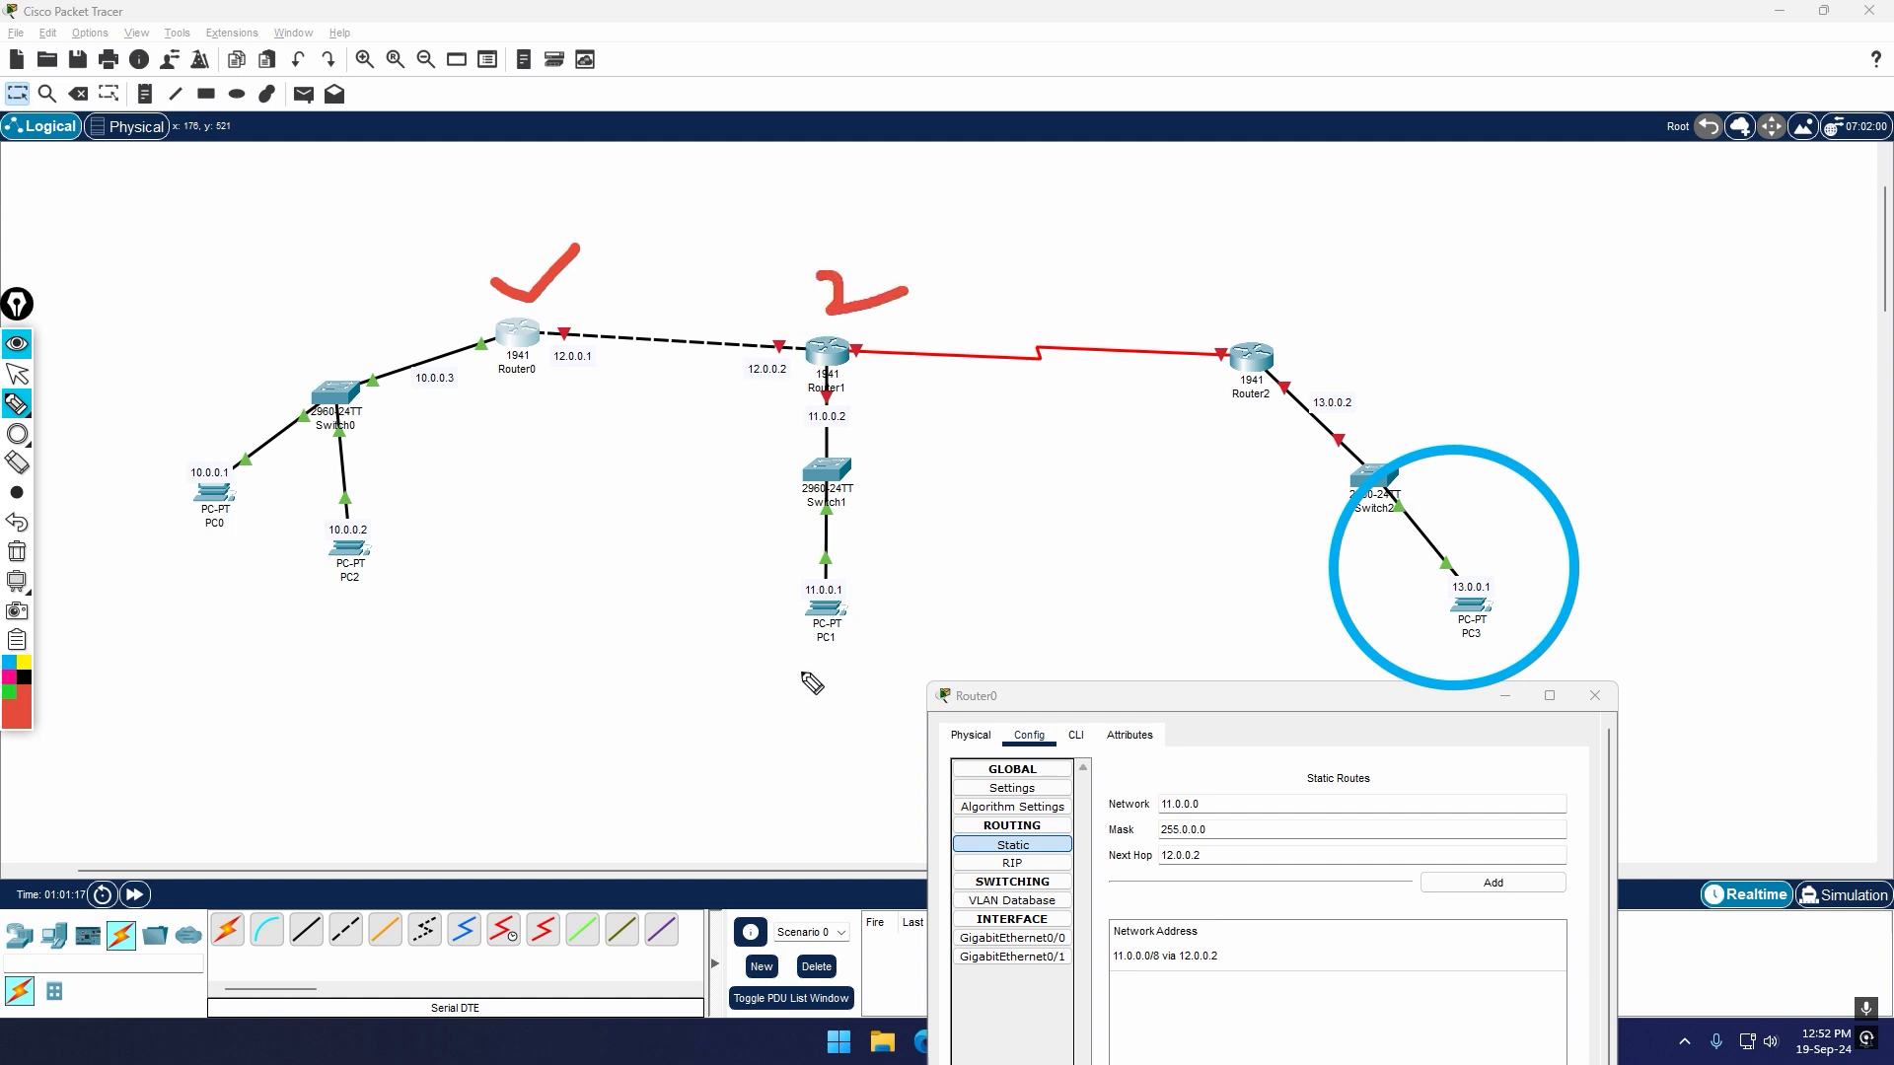
pyautogui.moveTo(774, 646)
pyautogui.mouseDown()
pyautogui.moveTo(821, 444)
pyautogui.moveTo(872, 632)
pyautogui.moveTo(771, 648)
pyautogui.mouseUp()
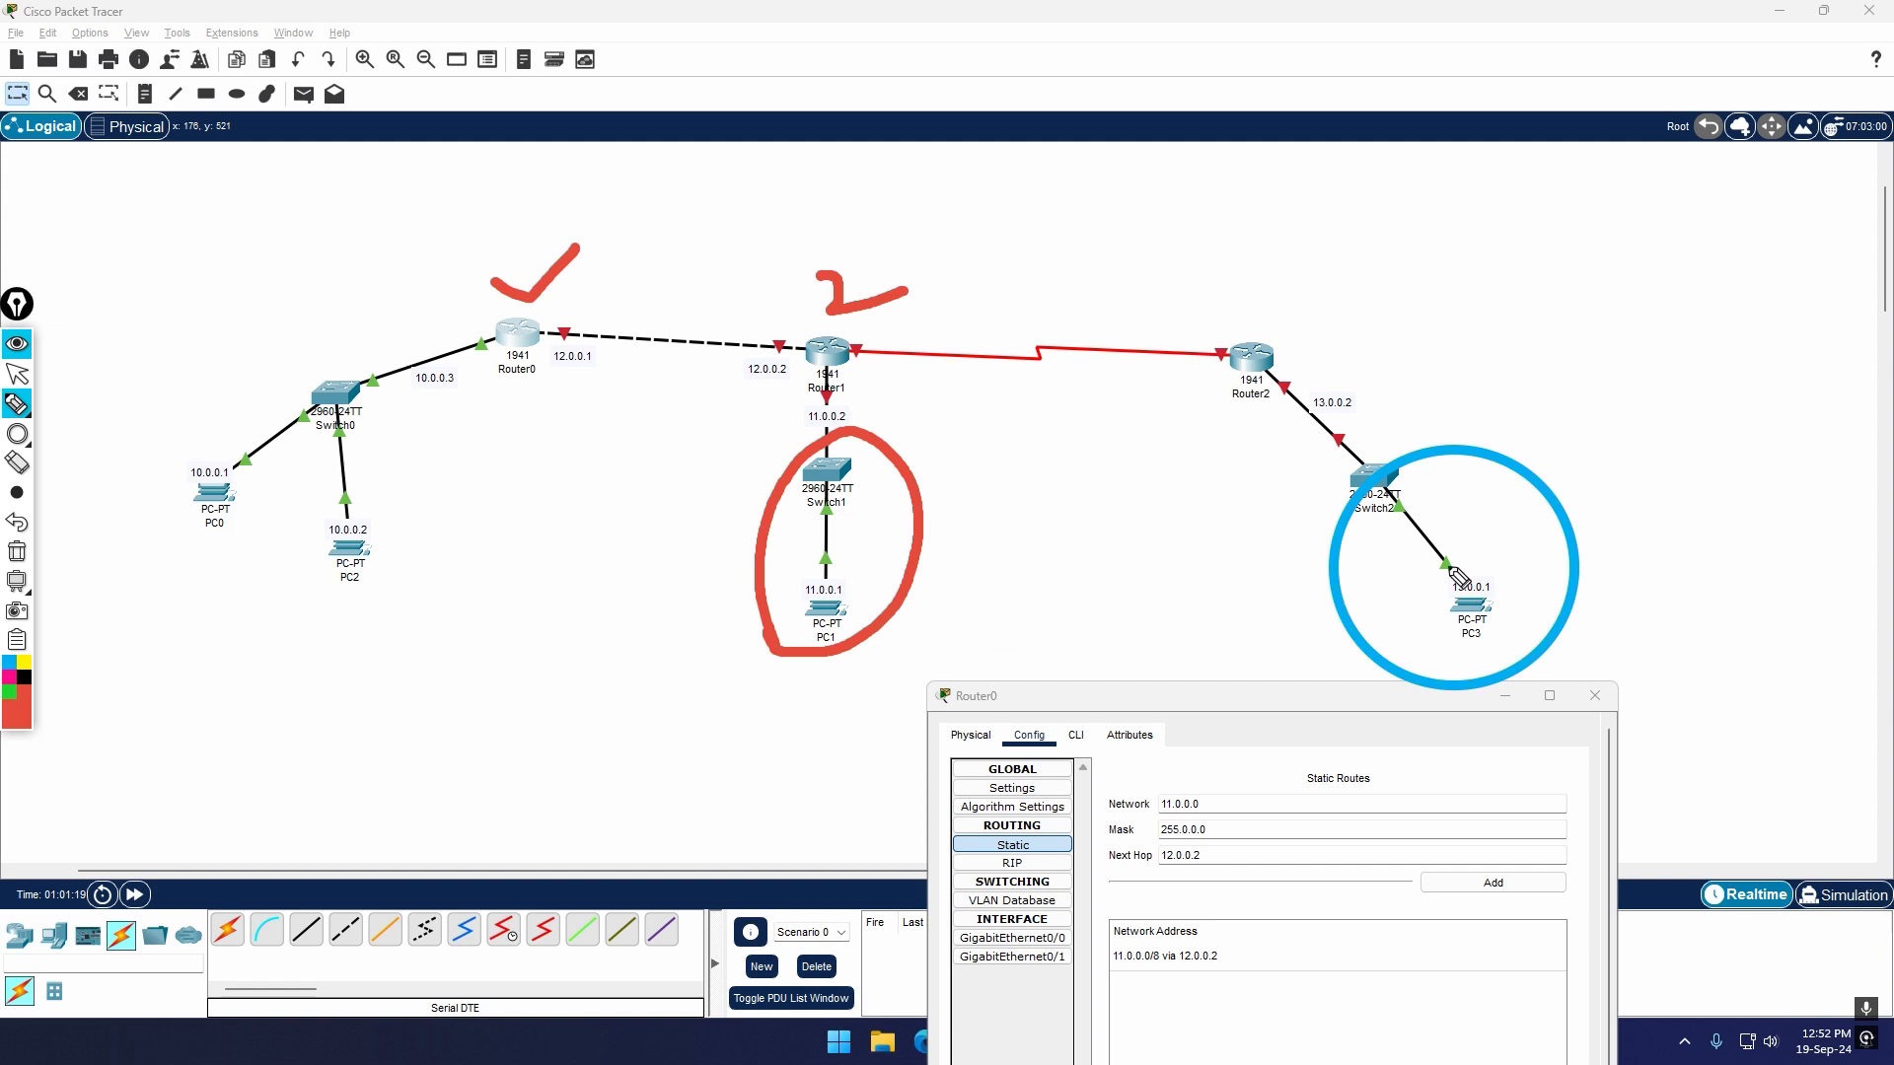
pyautogui.moveTo(1470, 513)
pyautogui.mouseDown()
pyautogui.moveTo(1541, 571)
pyautogui.moveTo(1626, 477)
pyautogui.mouseUp()
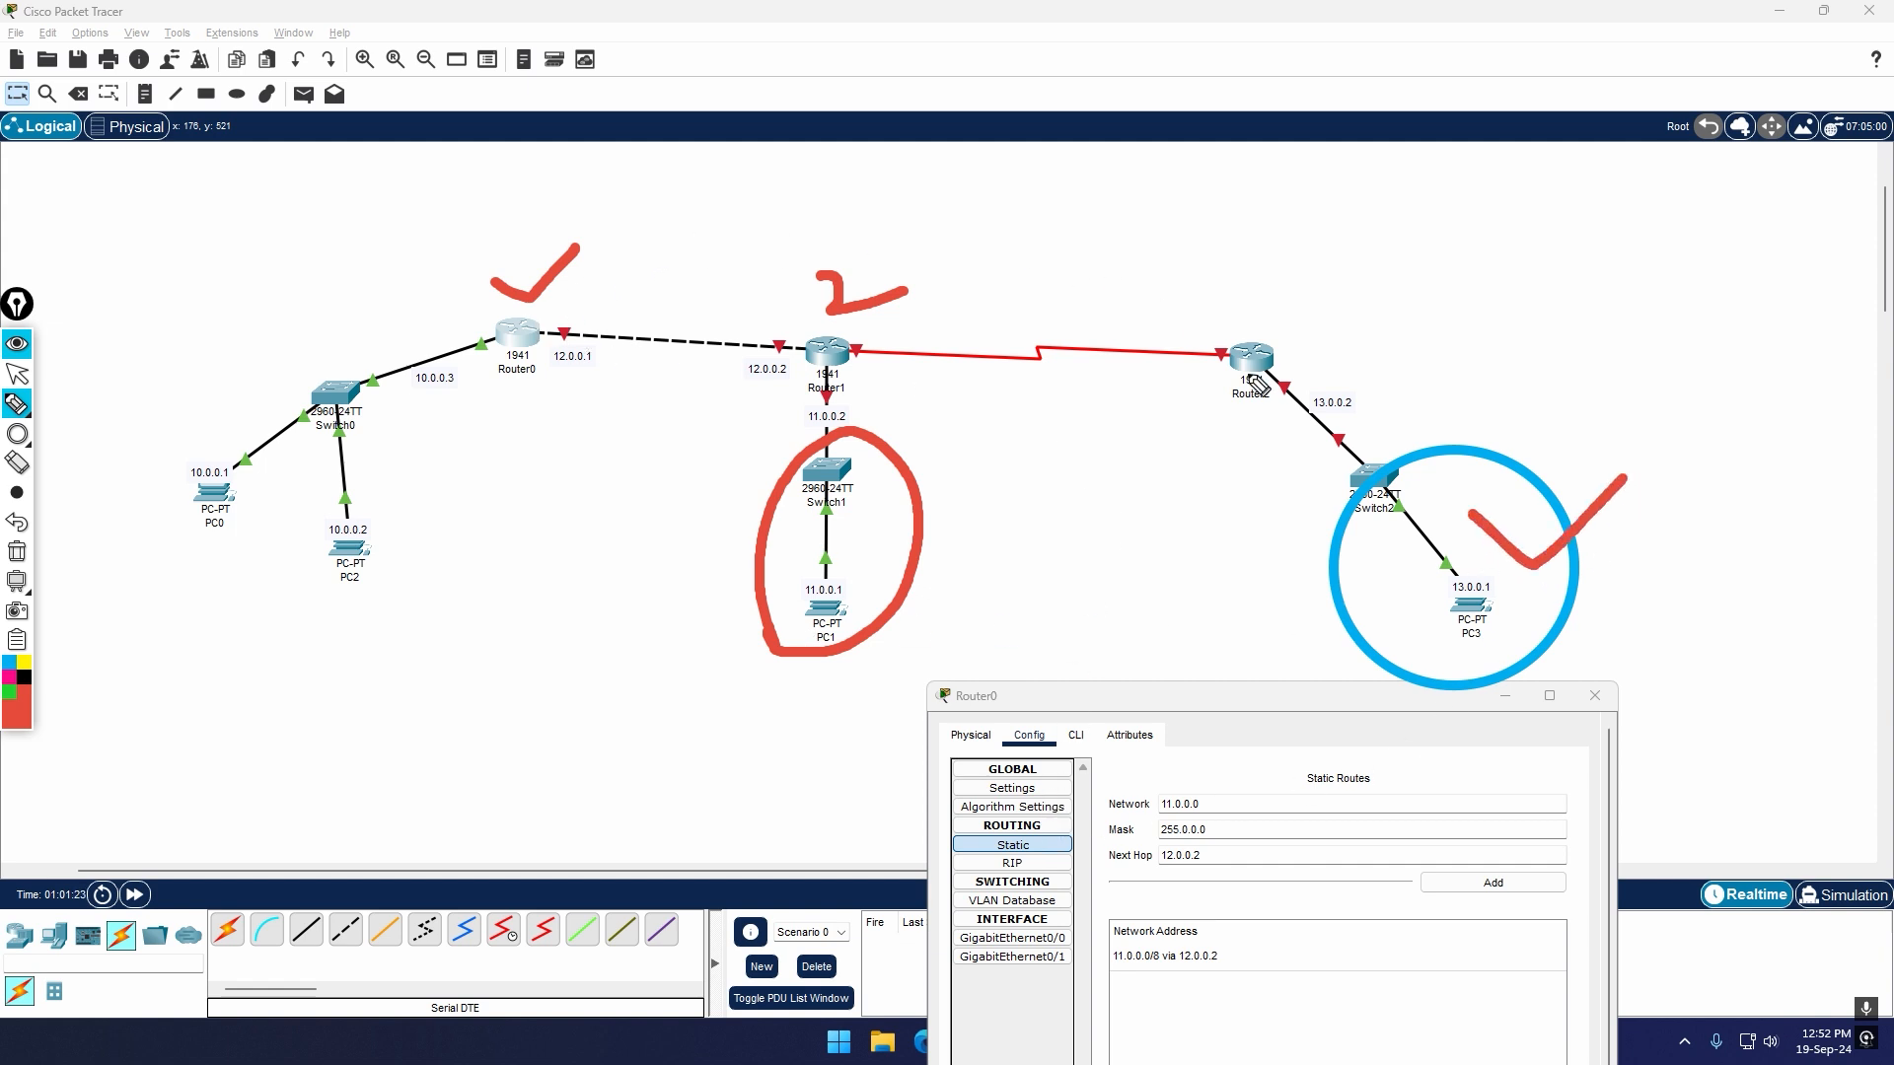
# Step: Draw a crossed-out black arc from Router0 to Router2, mark Router1 and its serial link, and clear all annotations
pyautogui.click(24, 681)
pyautogui.moveTo(586, 290)
pyautogui.mouseDown()
pyautogui.moveTo(859, 194)
pyautogui.moveTo(1184, 307)
pyautogui.mouseUp()
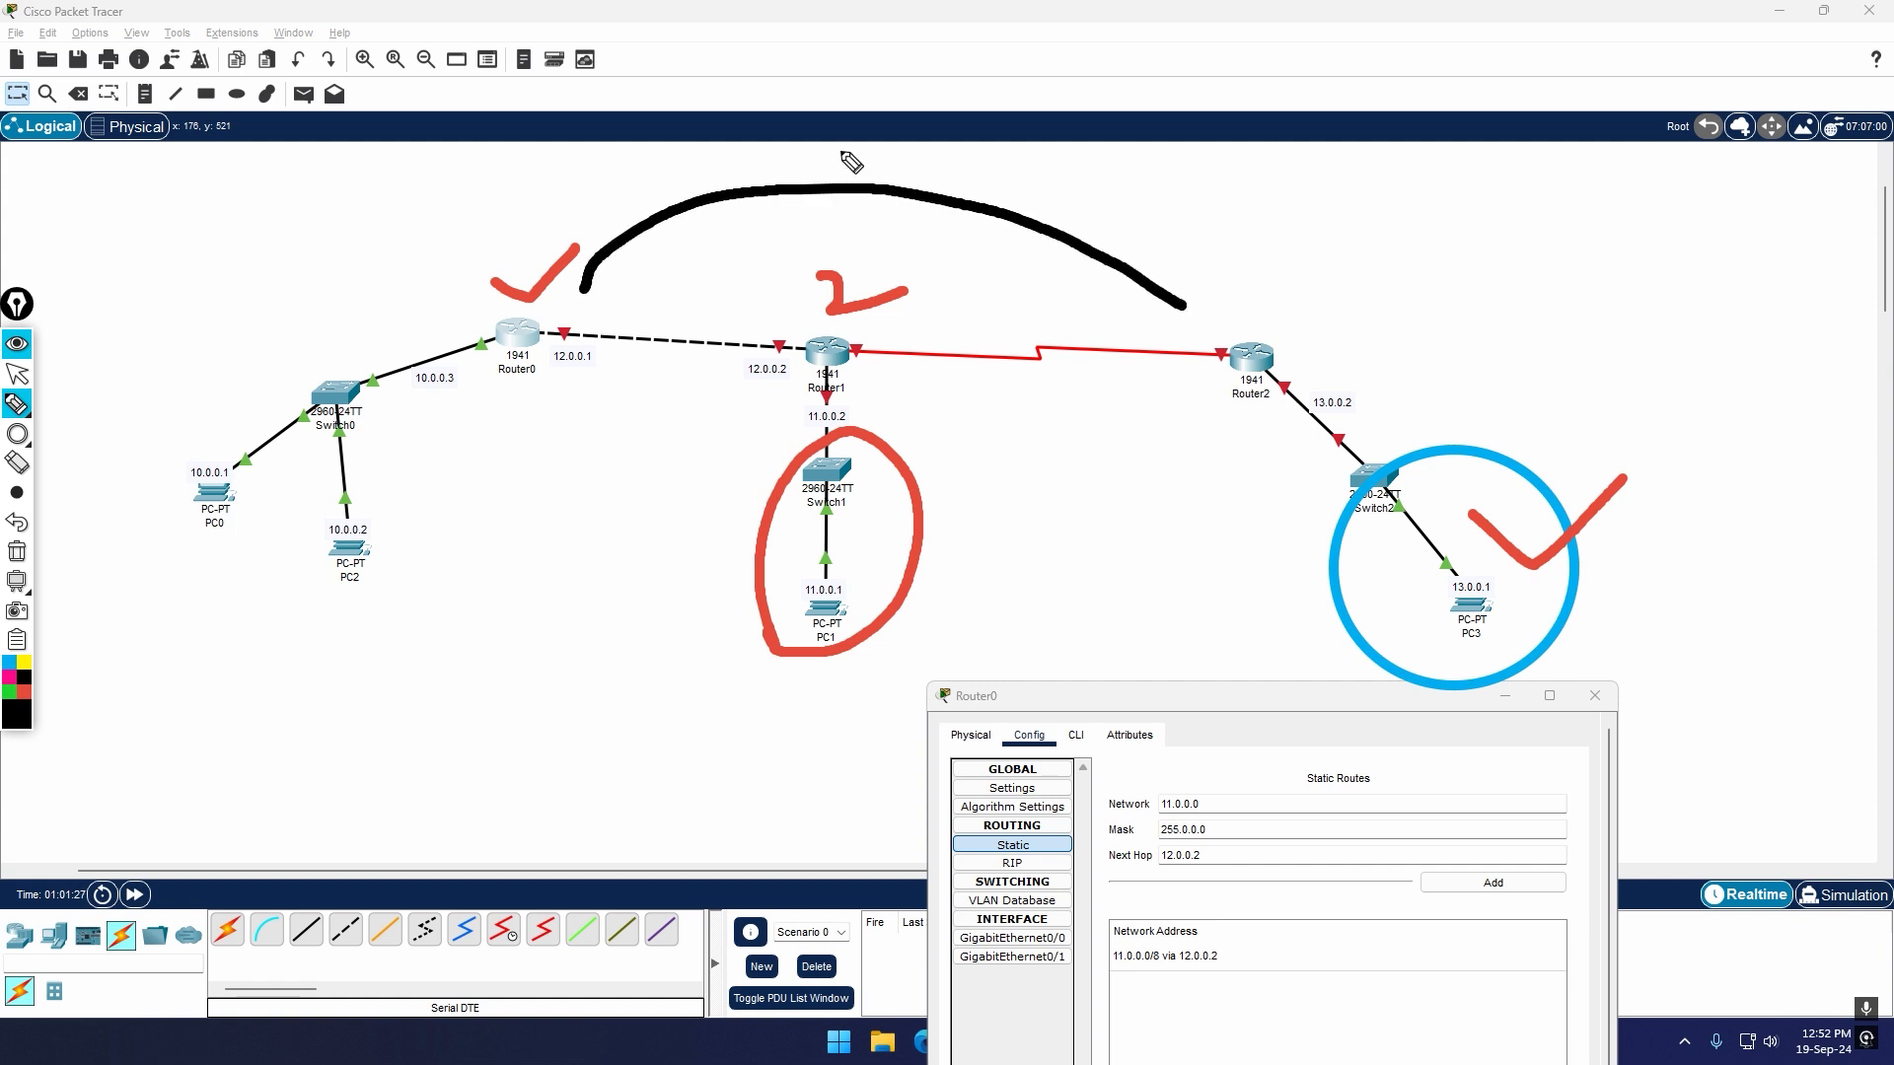
pyautogui.moveTo(840, 151); pyautogui.dragTo(945, 237)
pyautogui.moveTo(907, 151); pyautogui.dragTo(819, 246)
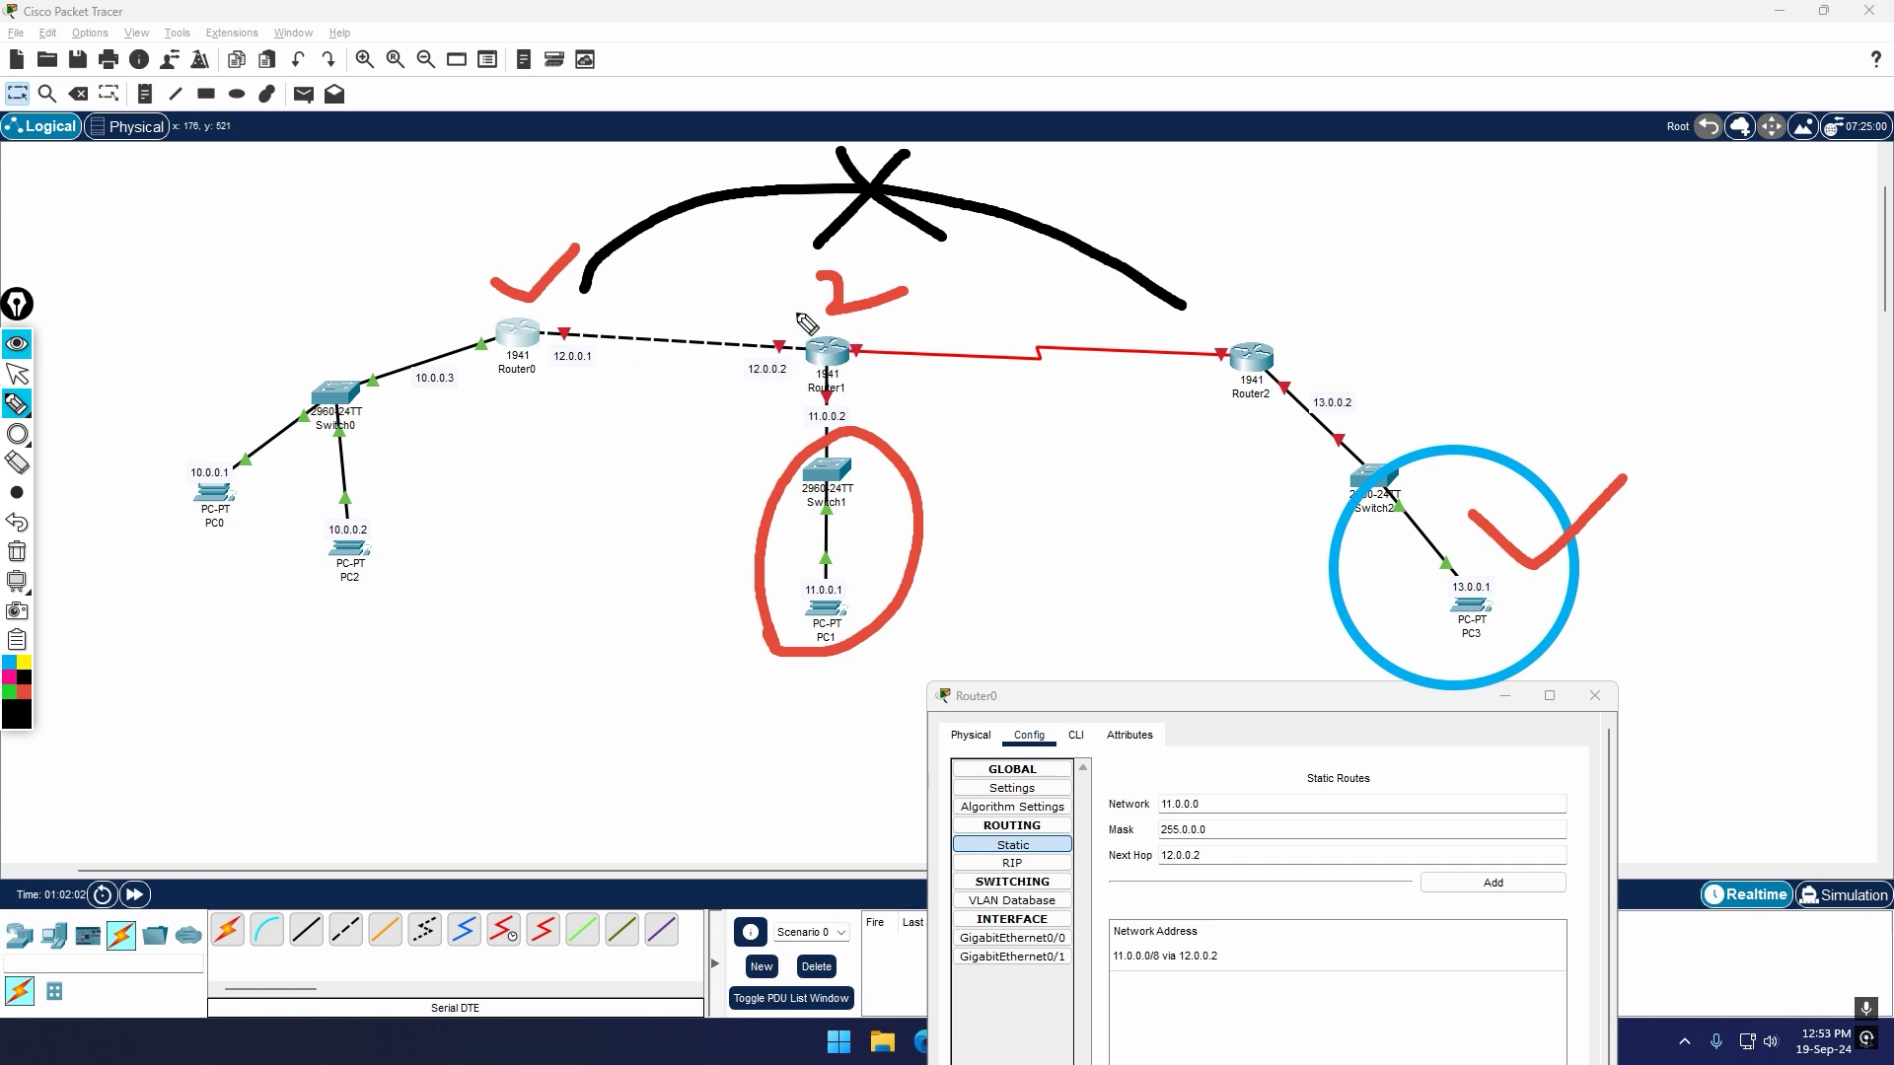
pyautogui.moveTo(791, 302)
pyautogui.mouseDown()
pyautogui.moveTo(831, 320)
pyautogui.moveTo(860, 281)
pyautogui.mouseUp()
pyautogui.moveTo(902, 347); pyautogui.dragTo(1098, 359)
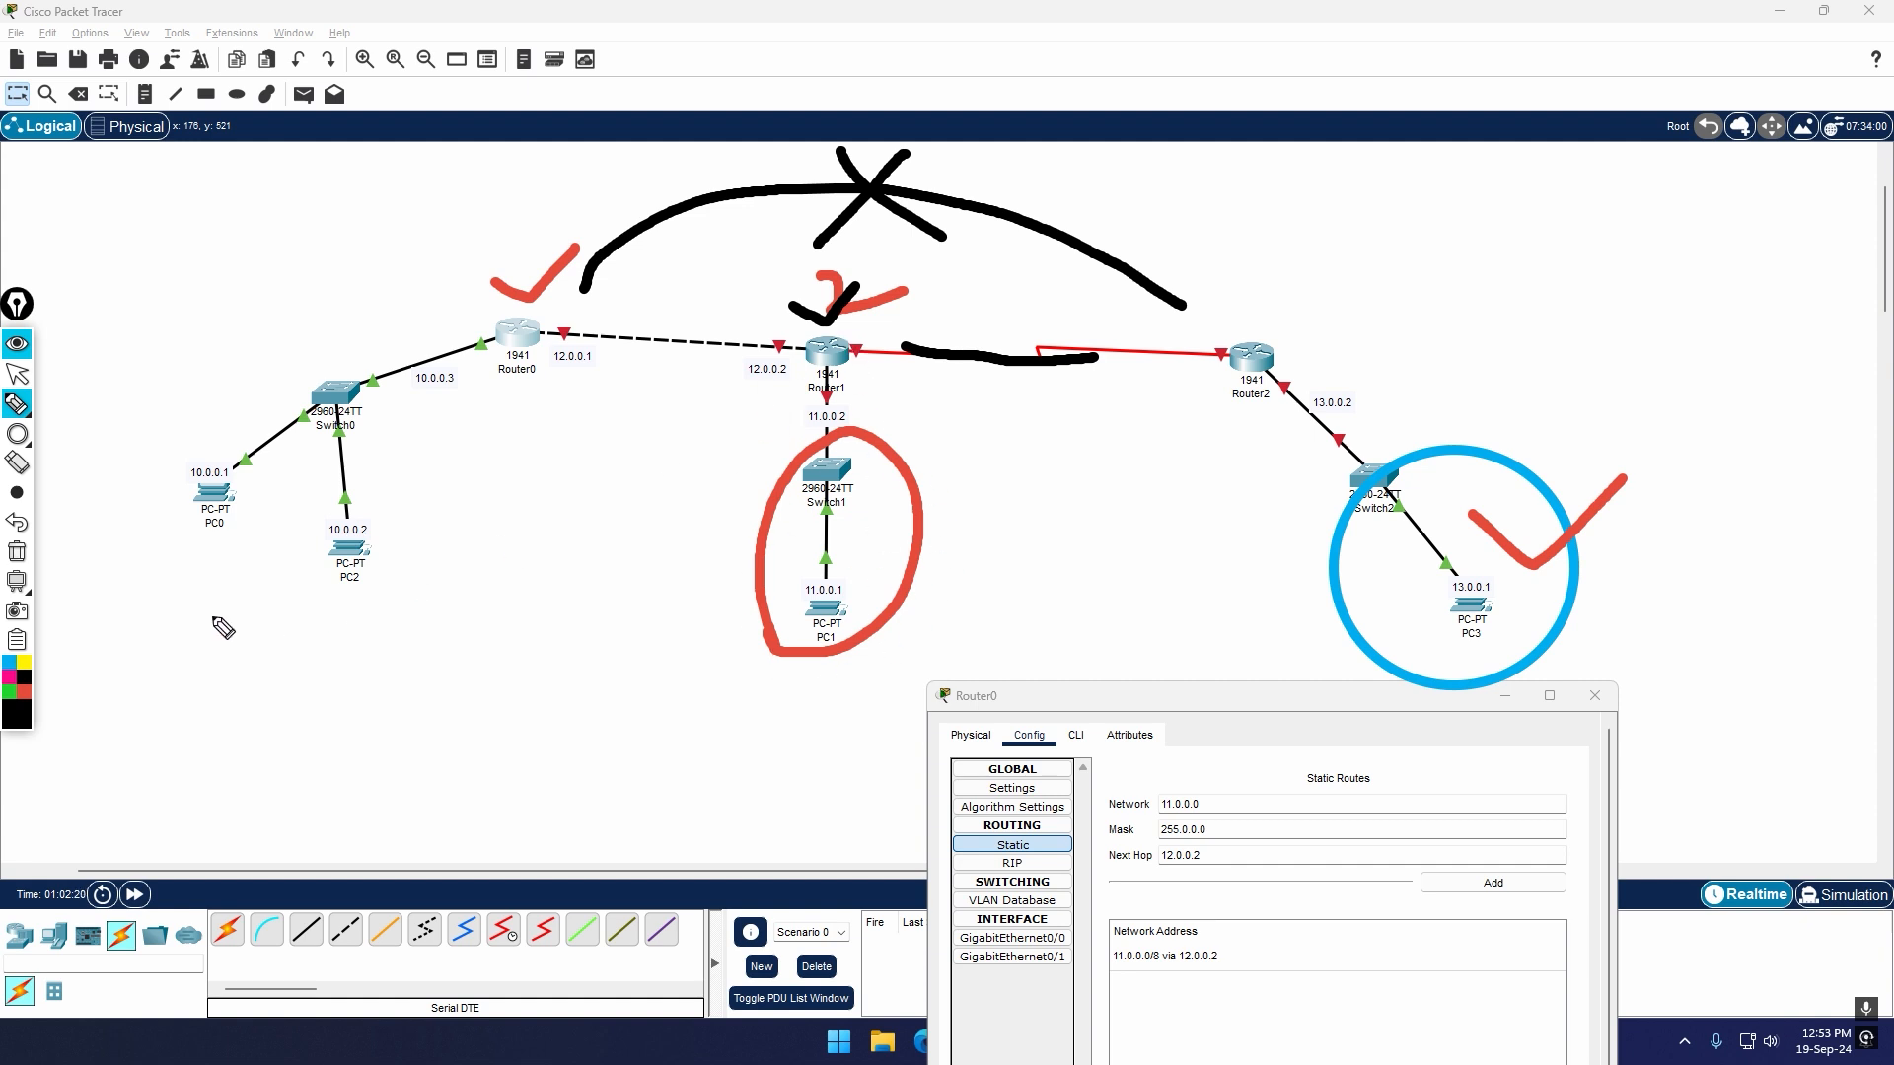
pyautogui.click(17, 554)
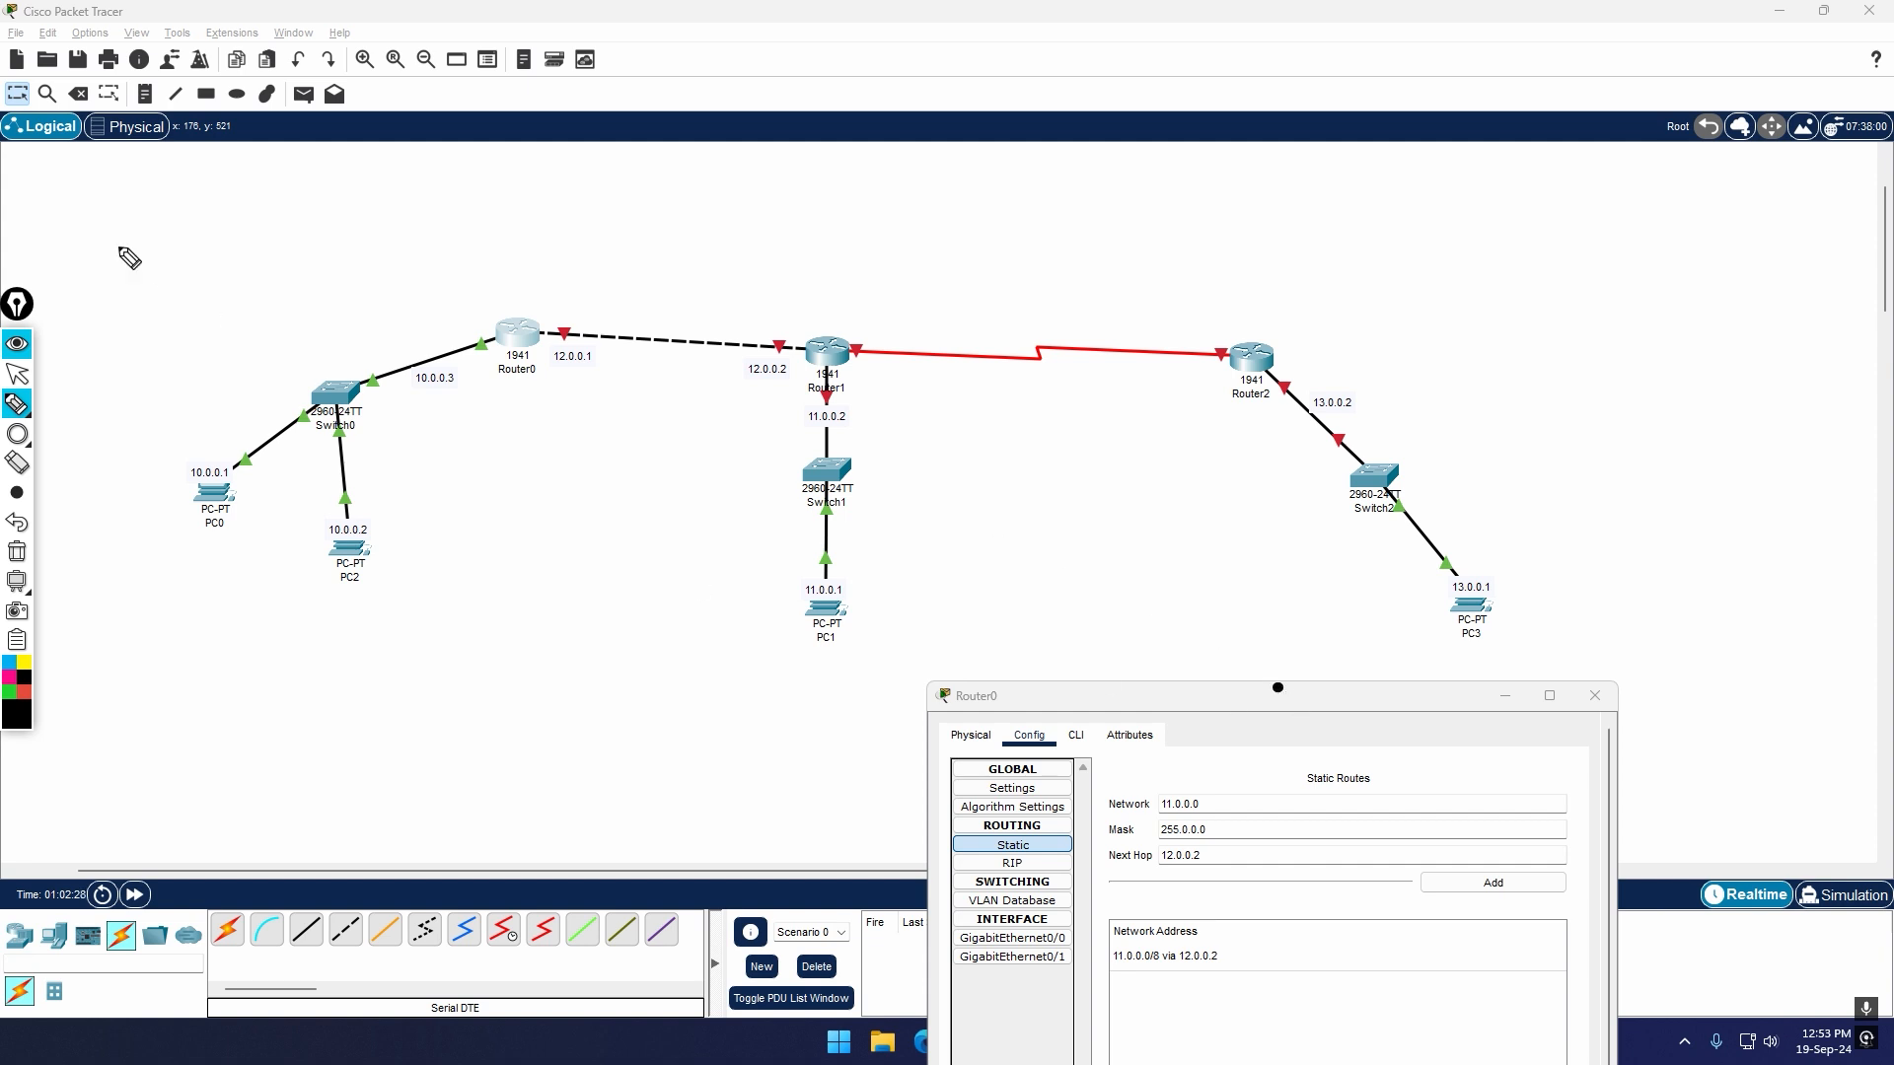
pyautogui.click(18, 374)
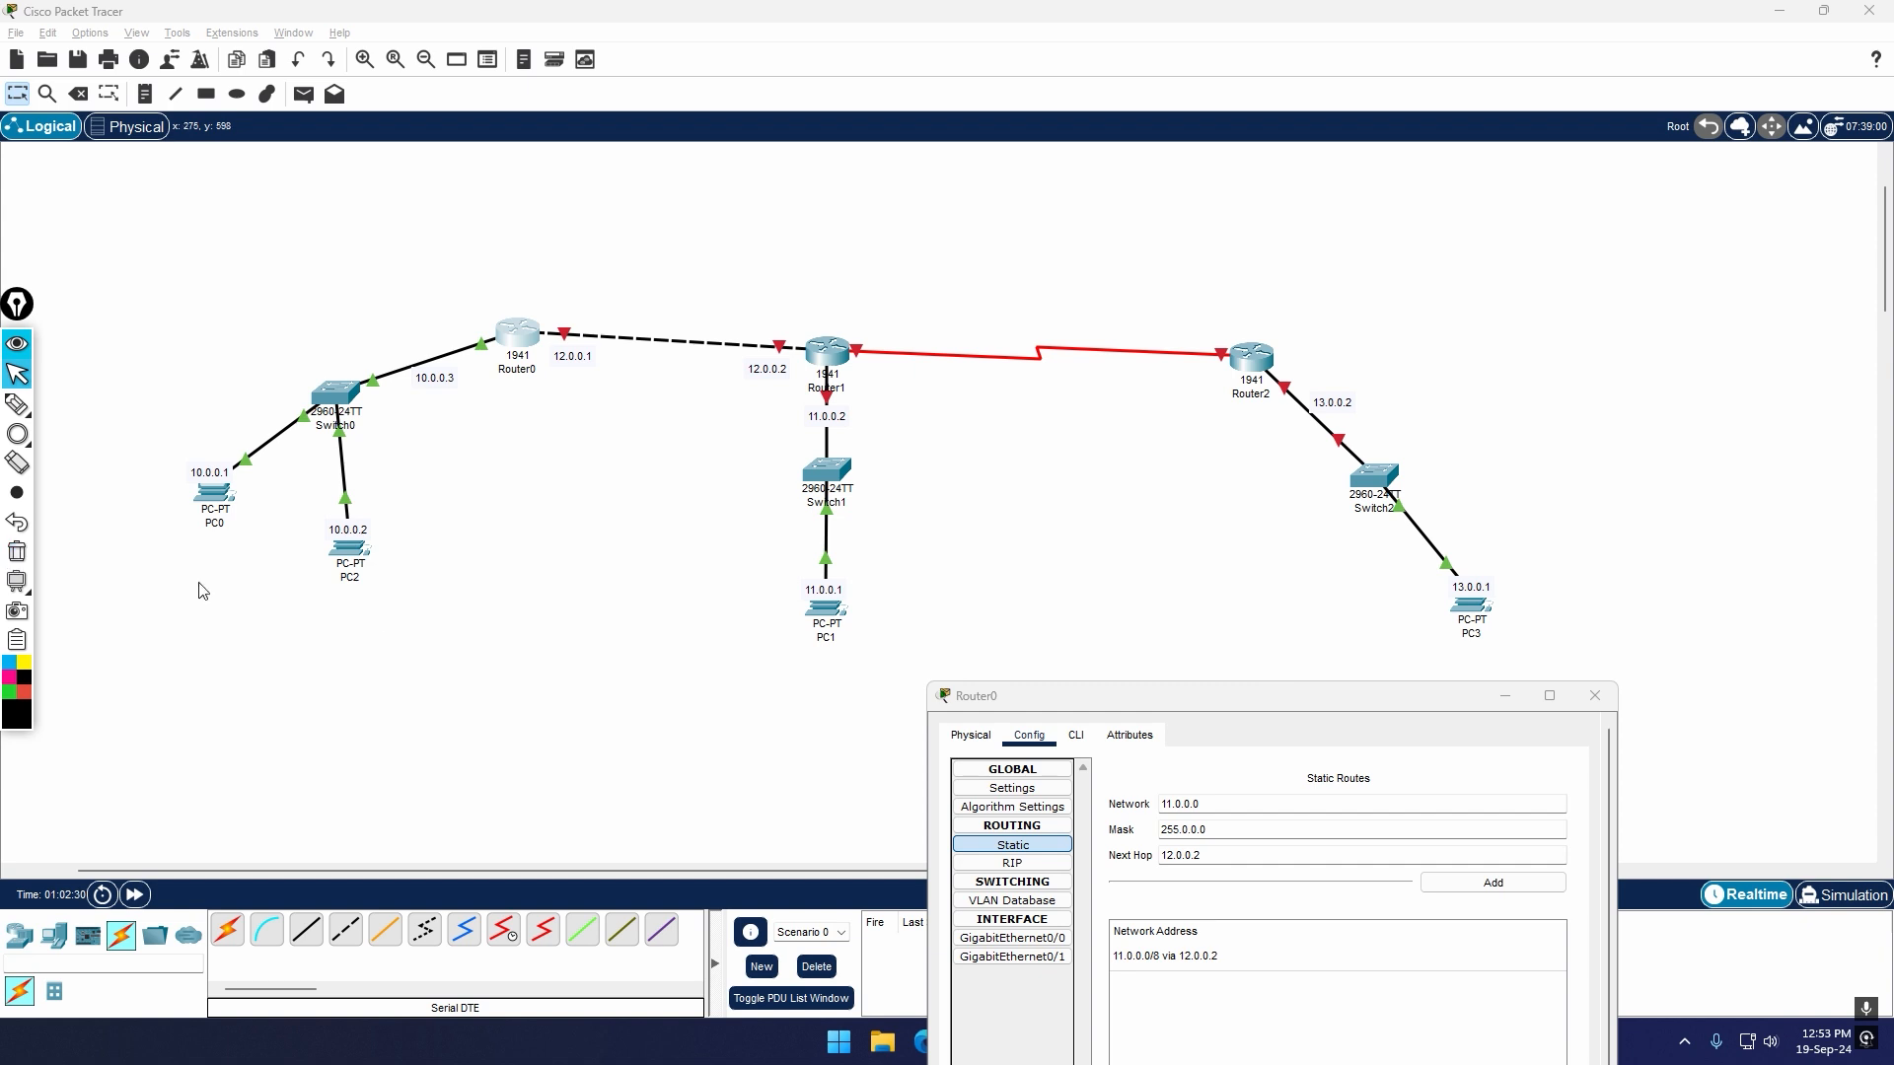
pyautogui.moveTo(1269, 699); pyautogui.dragTo(1204, 704)
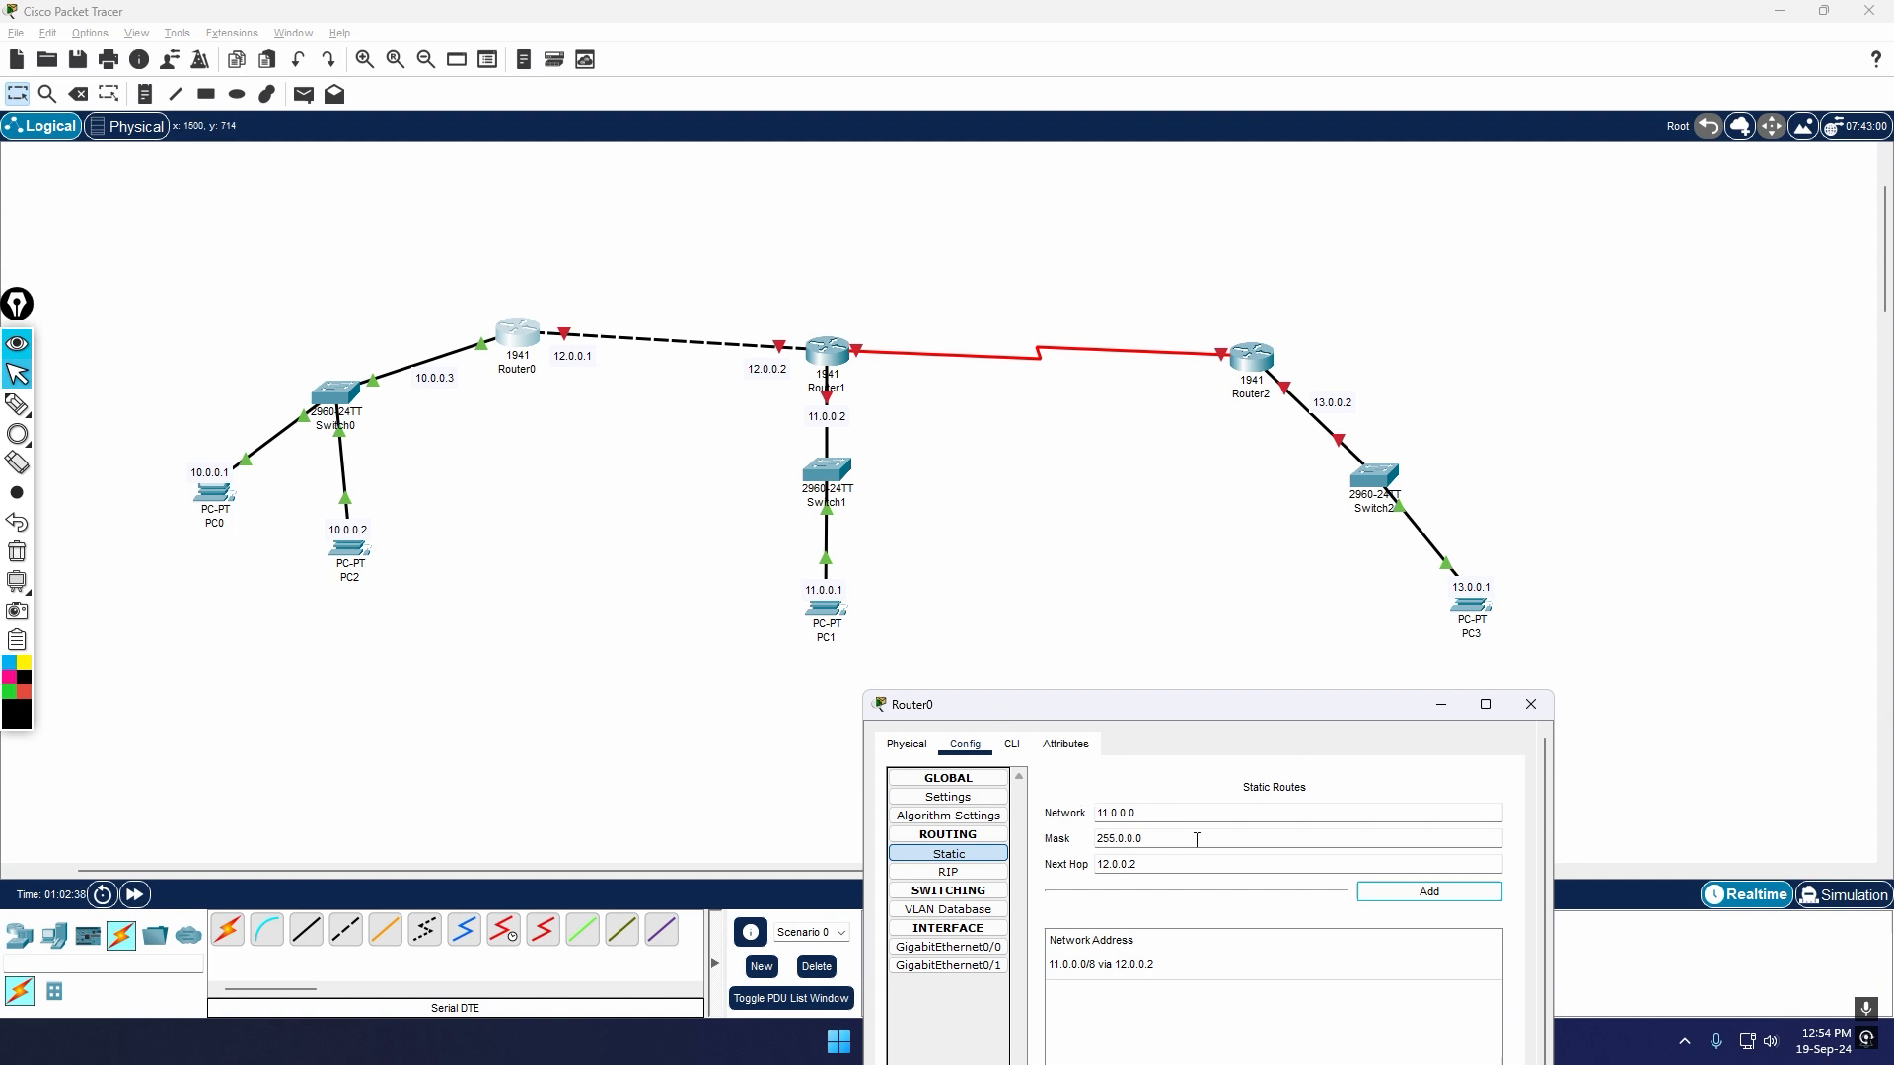
# Step: Fill in Router0's static route form with network 13.0.0.0, keeping mask 255.0.0.0 and next hop 12.0.0.2
pyautogui.click(1096, 817)
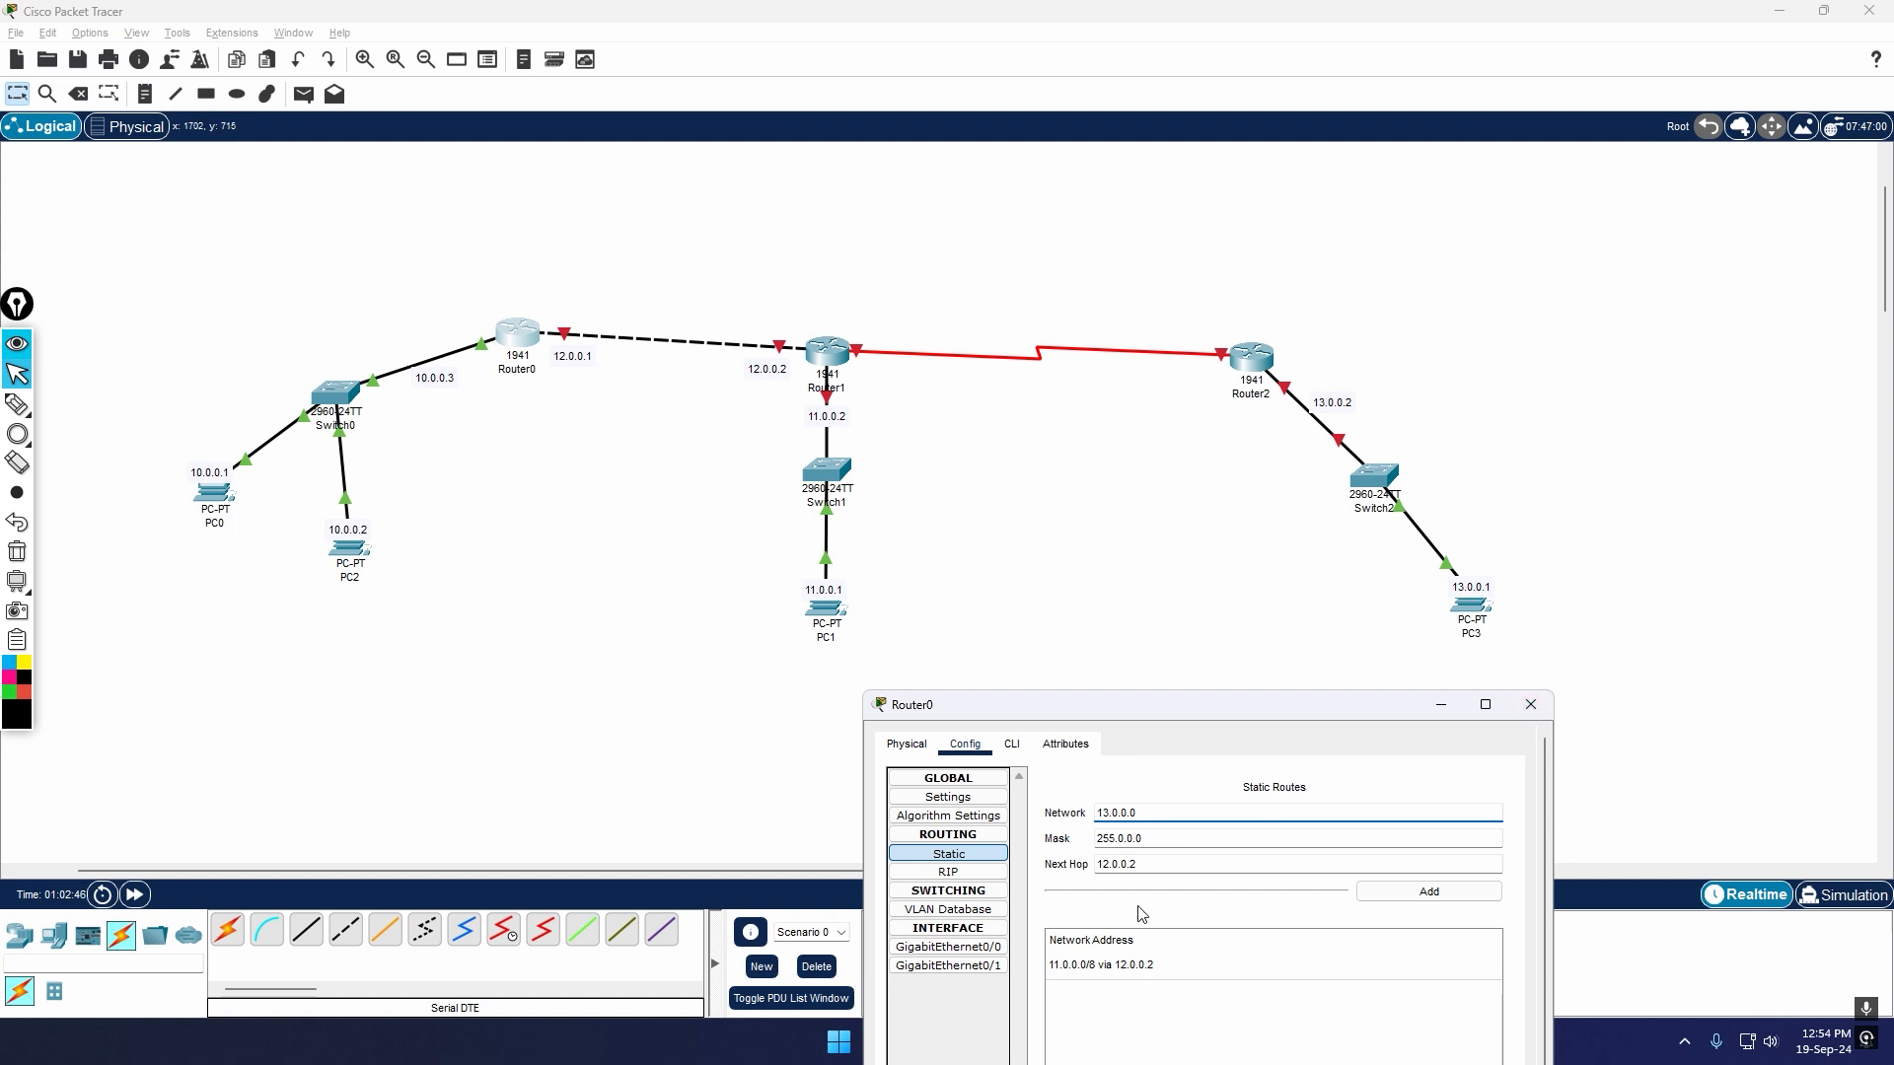
pyautogui.click(1158, 871)
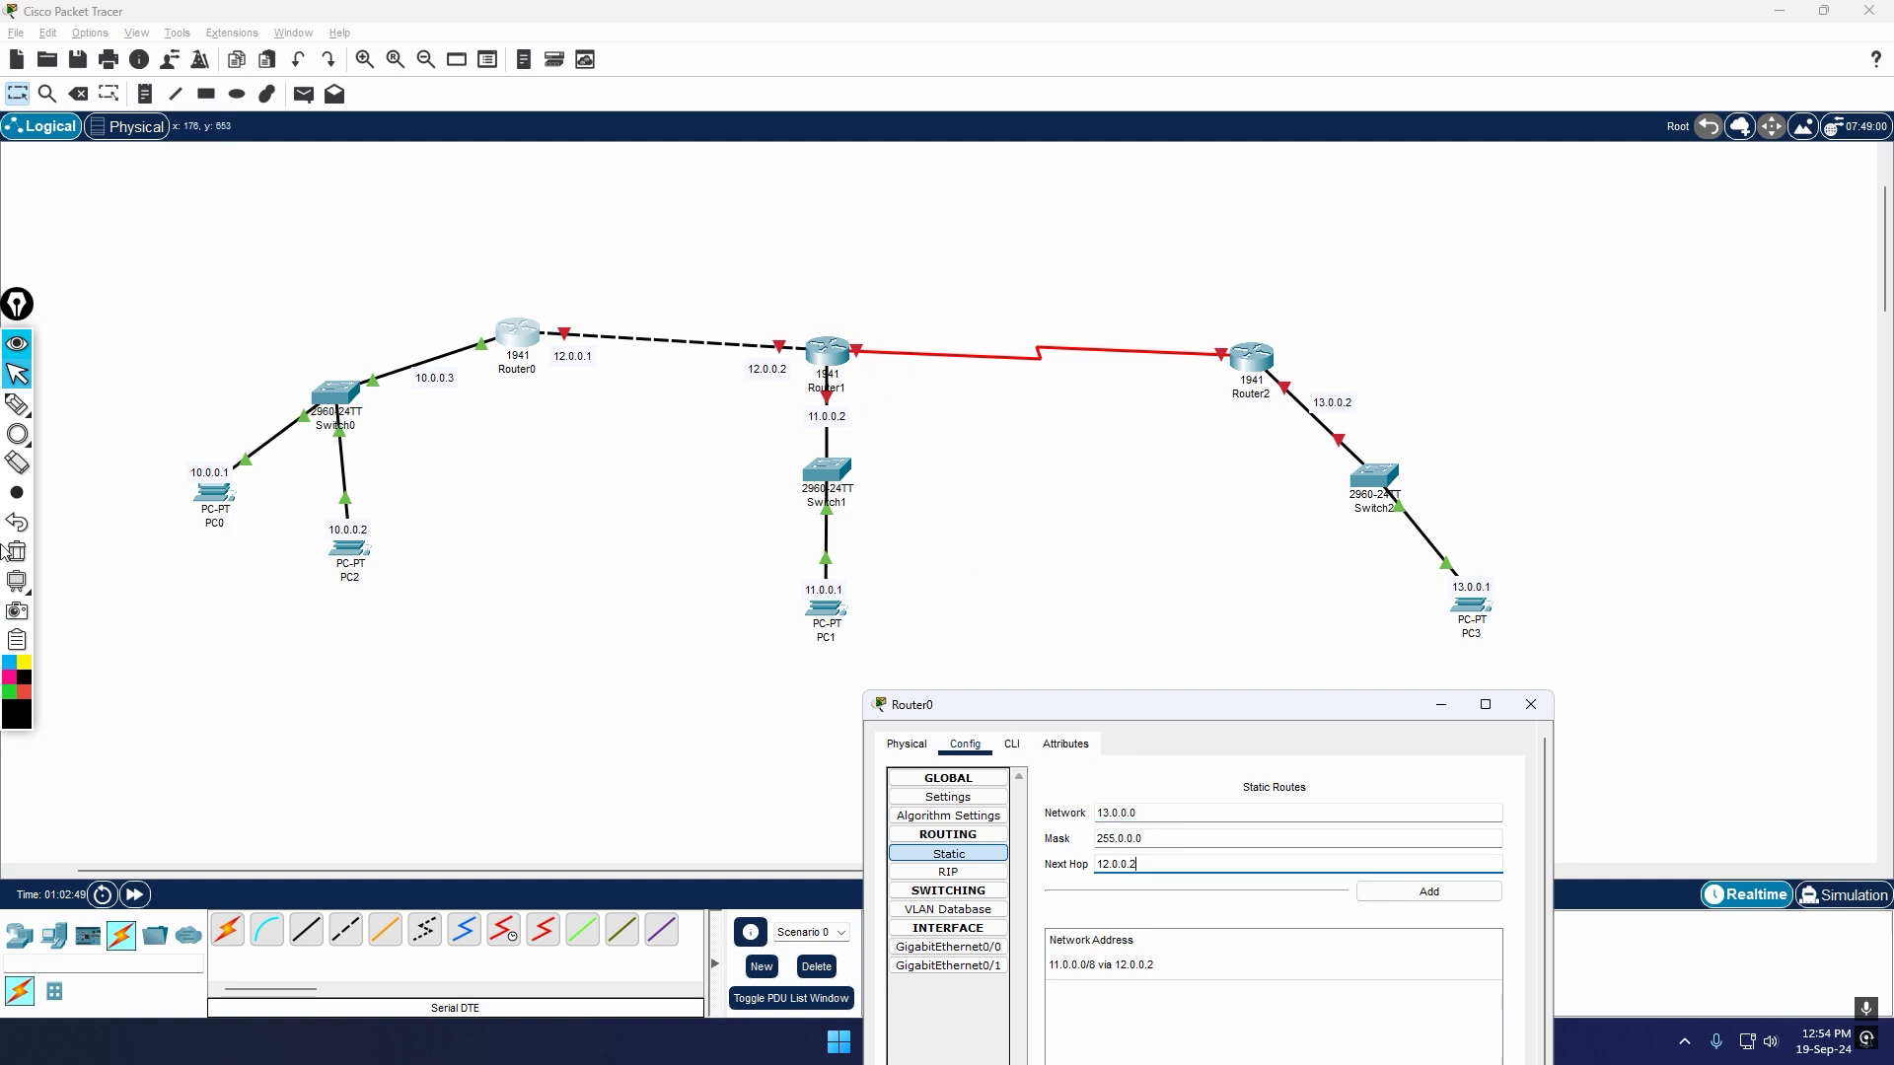
# Step: Annotate the topology with pink circles around the PC1 and Switch2–PC3 branches and a light blue circle around Router1
pyautogui.click(22, 437)
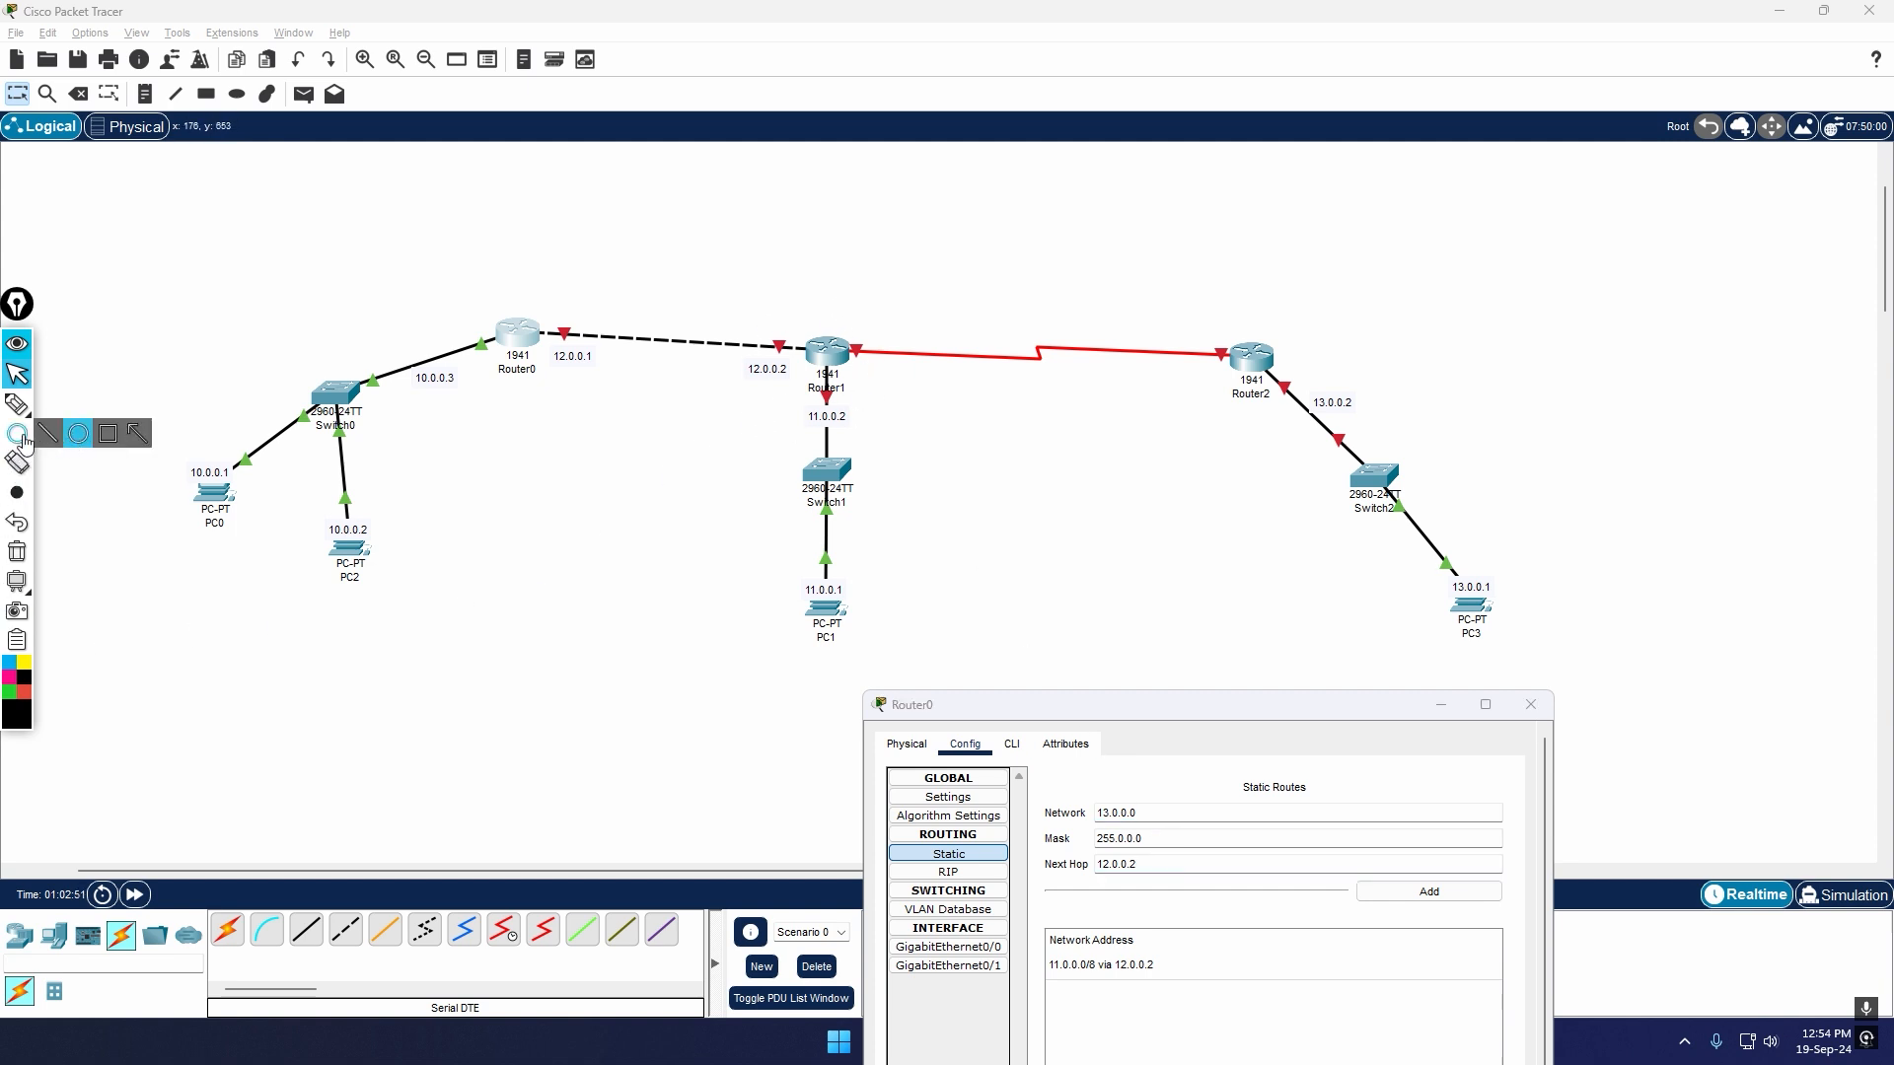
pyautogui.click(22, 439)
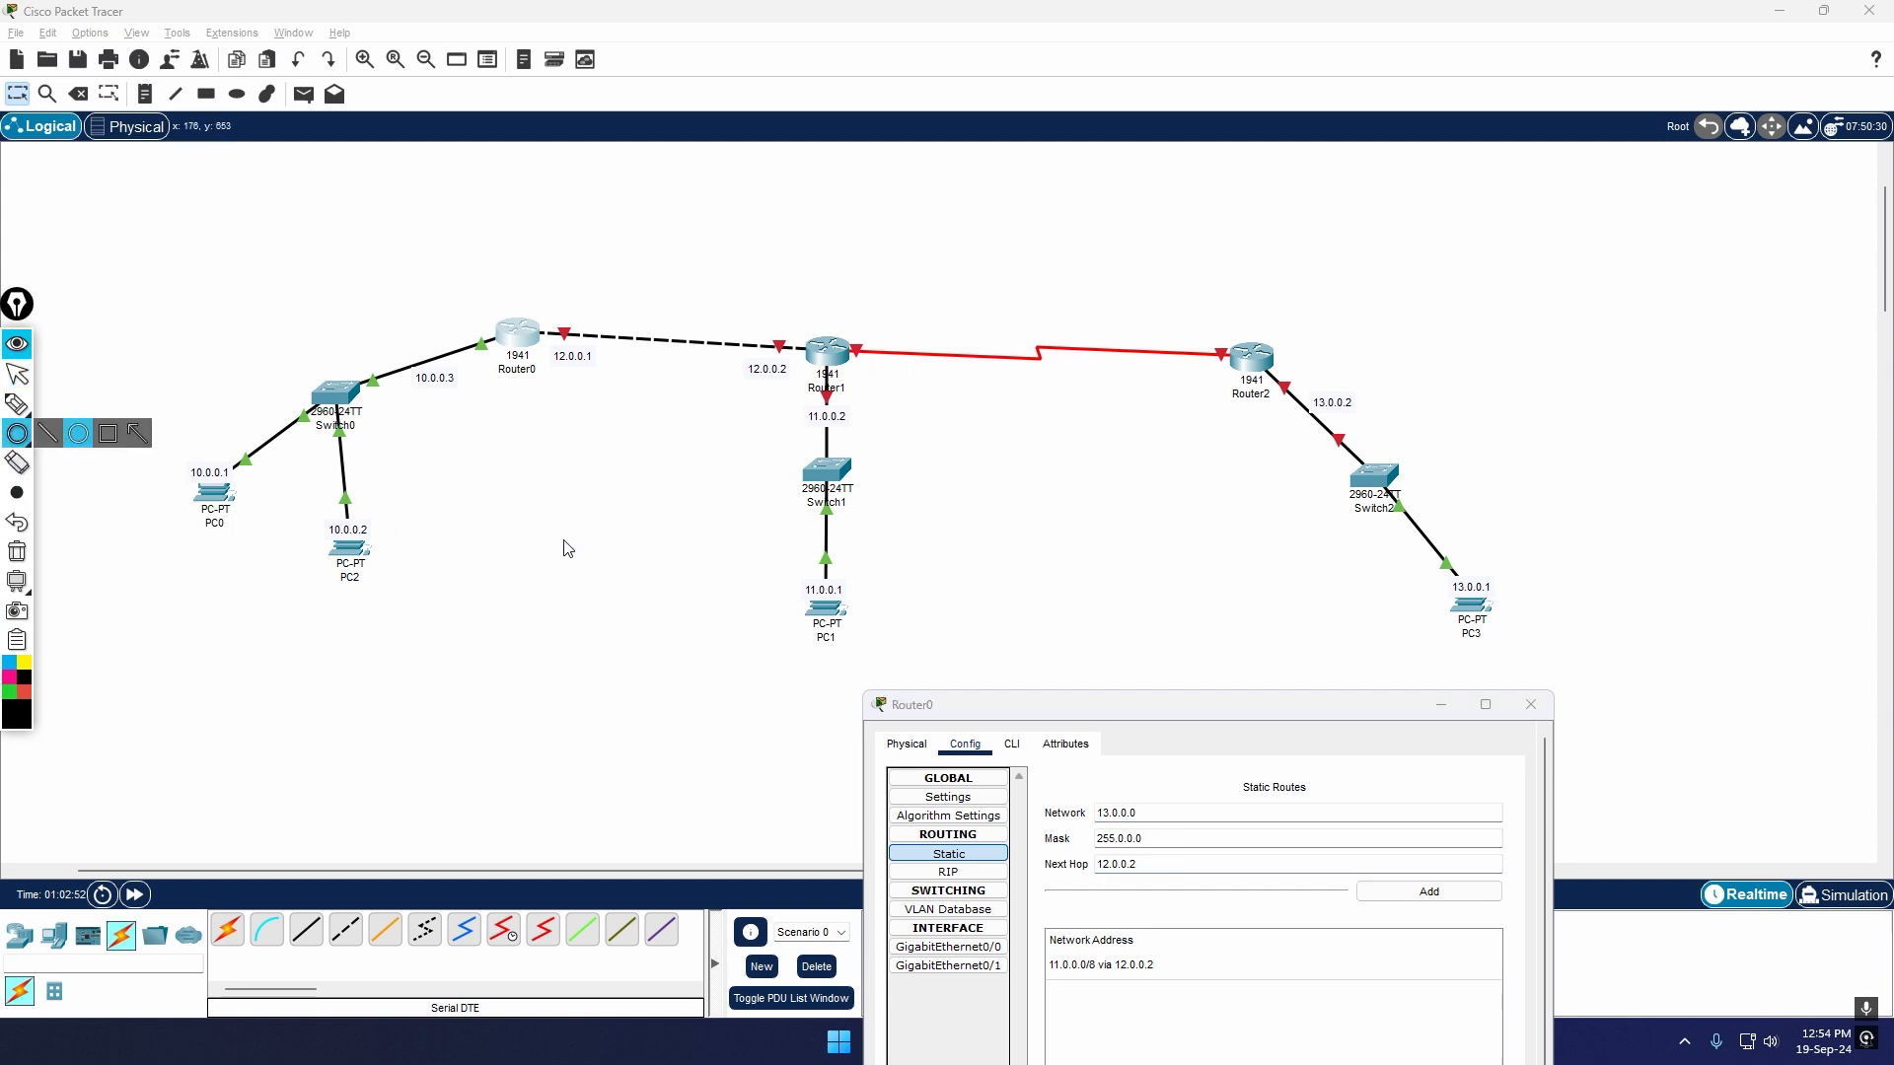
pyautogui.click(9, 677)
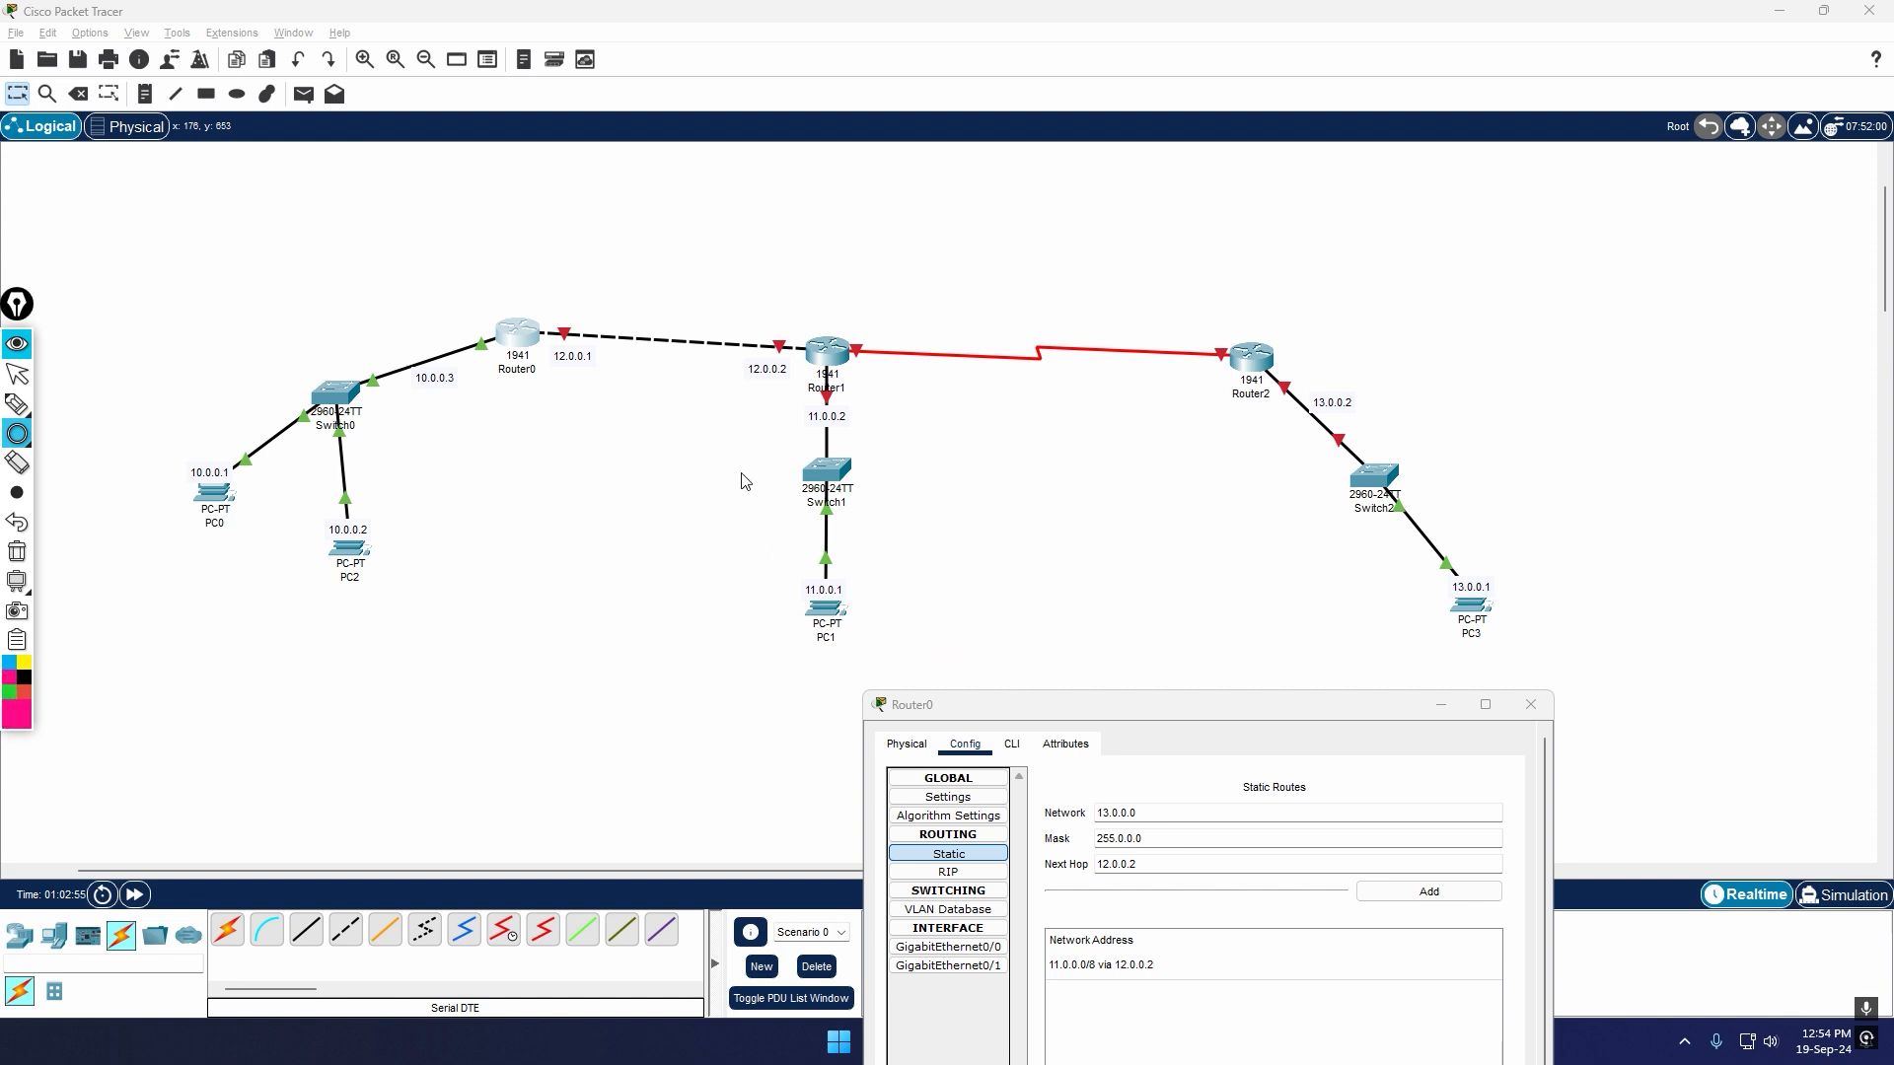
pyautogui.moveTo(744, 482)
pyautogui.mouseDown()
pyautogui.moveTo(858, 533)
pyautogui.moveTo(928, 692)
pyautogui.mouseUp()
pyautogui.moveTo(1284, 428)
pyautogui.mouseDown()
pyautogui.moveTo(1443, 493)
pyautogui.moveTo(1620, 694)
pyautogui.mouseUp()
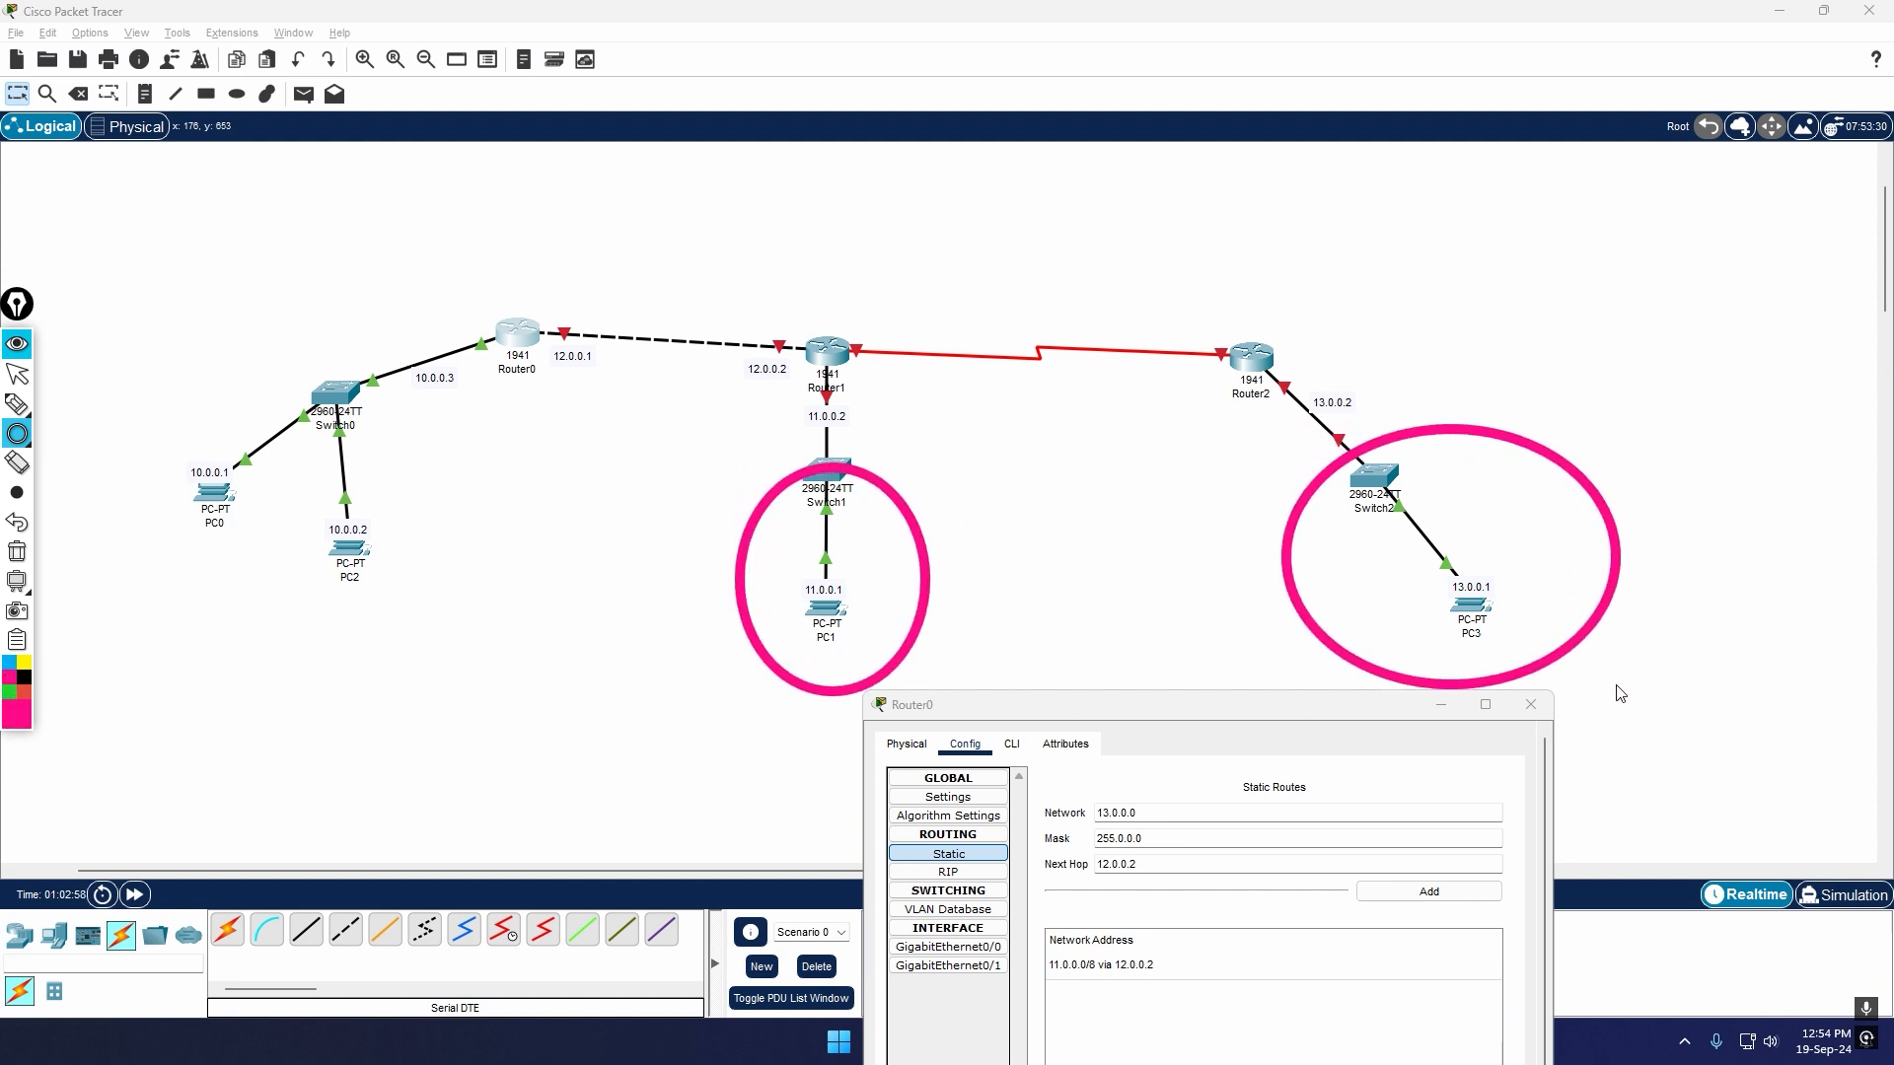
pyautogui.click(9, 667)
pyautogui.moveTo(698, 261); pyautogui.dragTo(950, 459)
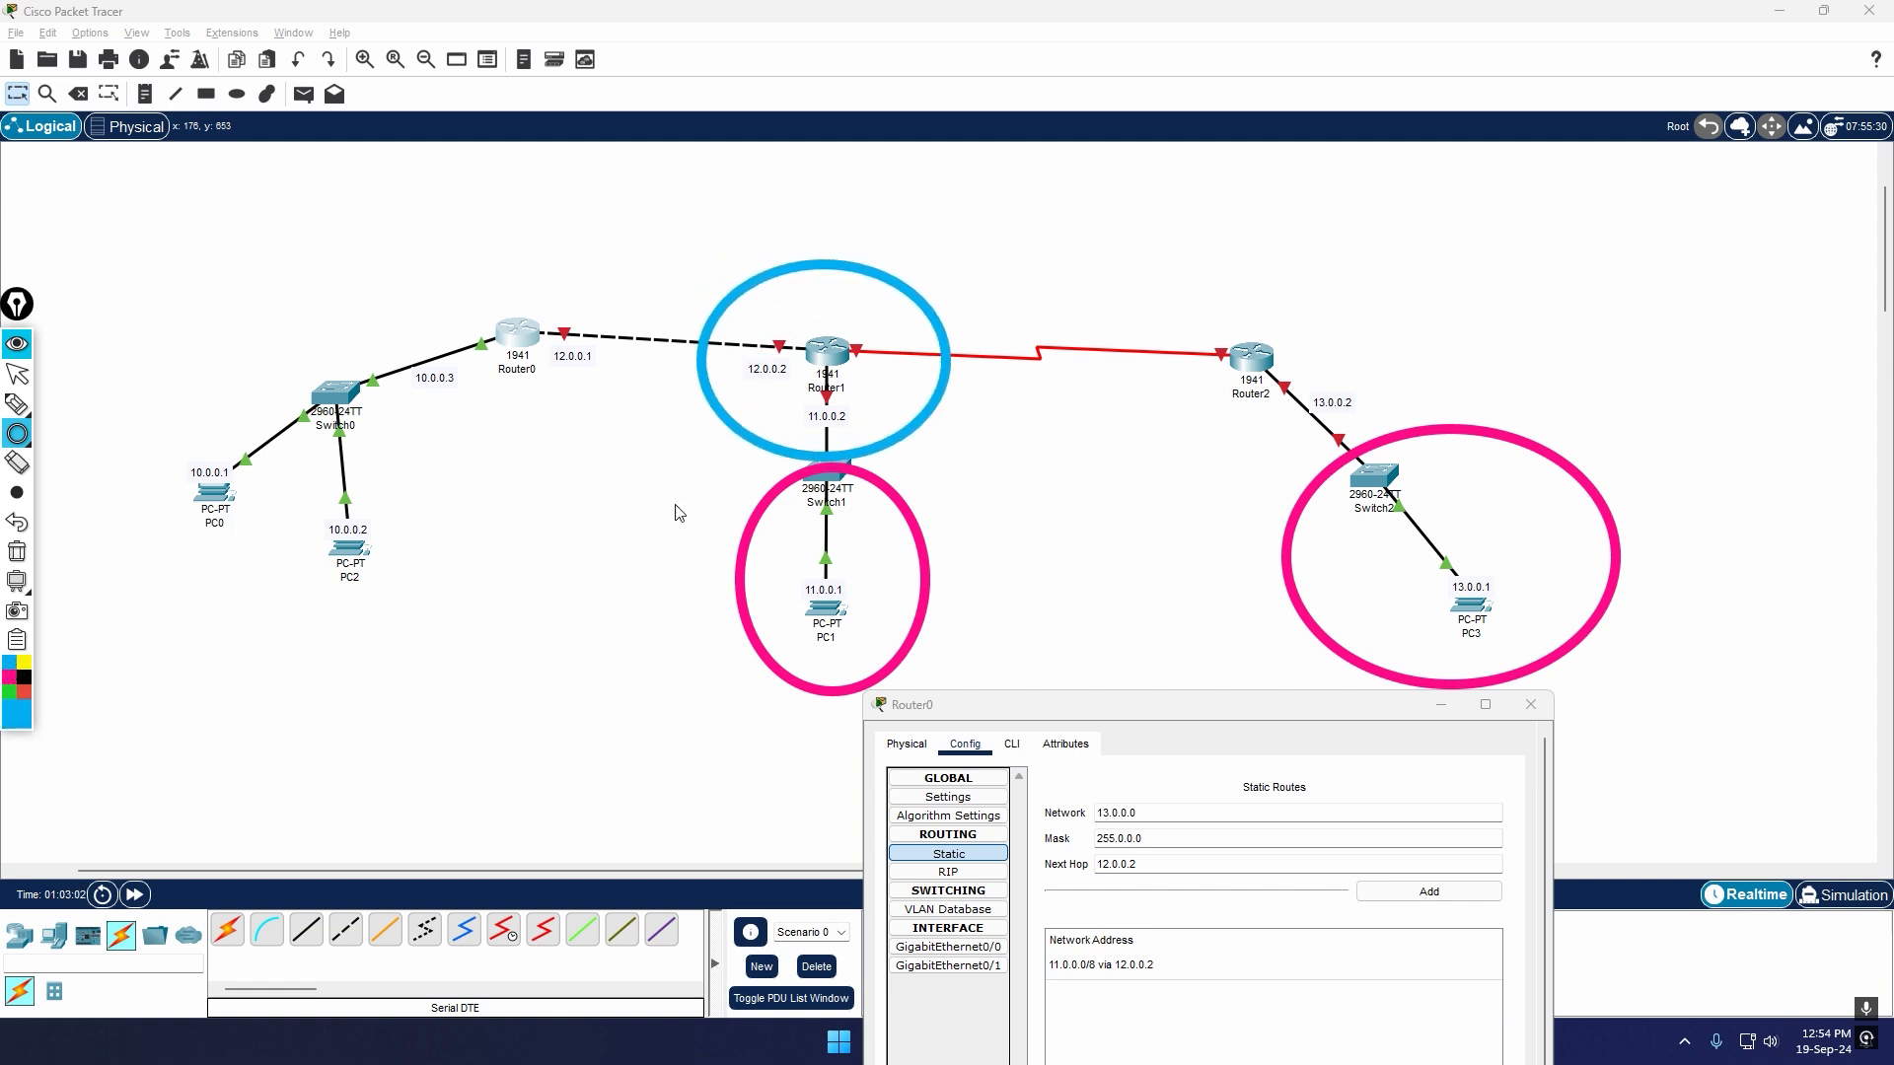
# Step: Draw a yellow arc from Router0 to Router2, cross it out in red, and clear all annotations
pyautogui.click(18, 409)
pyautogui.click(24, 664)
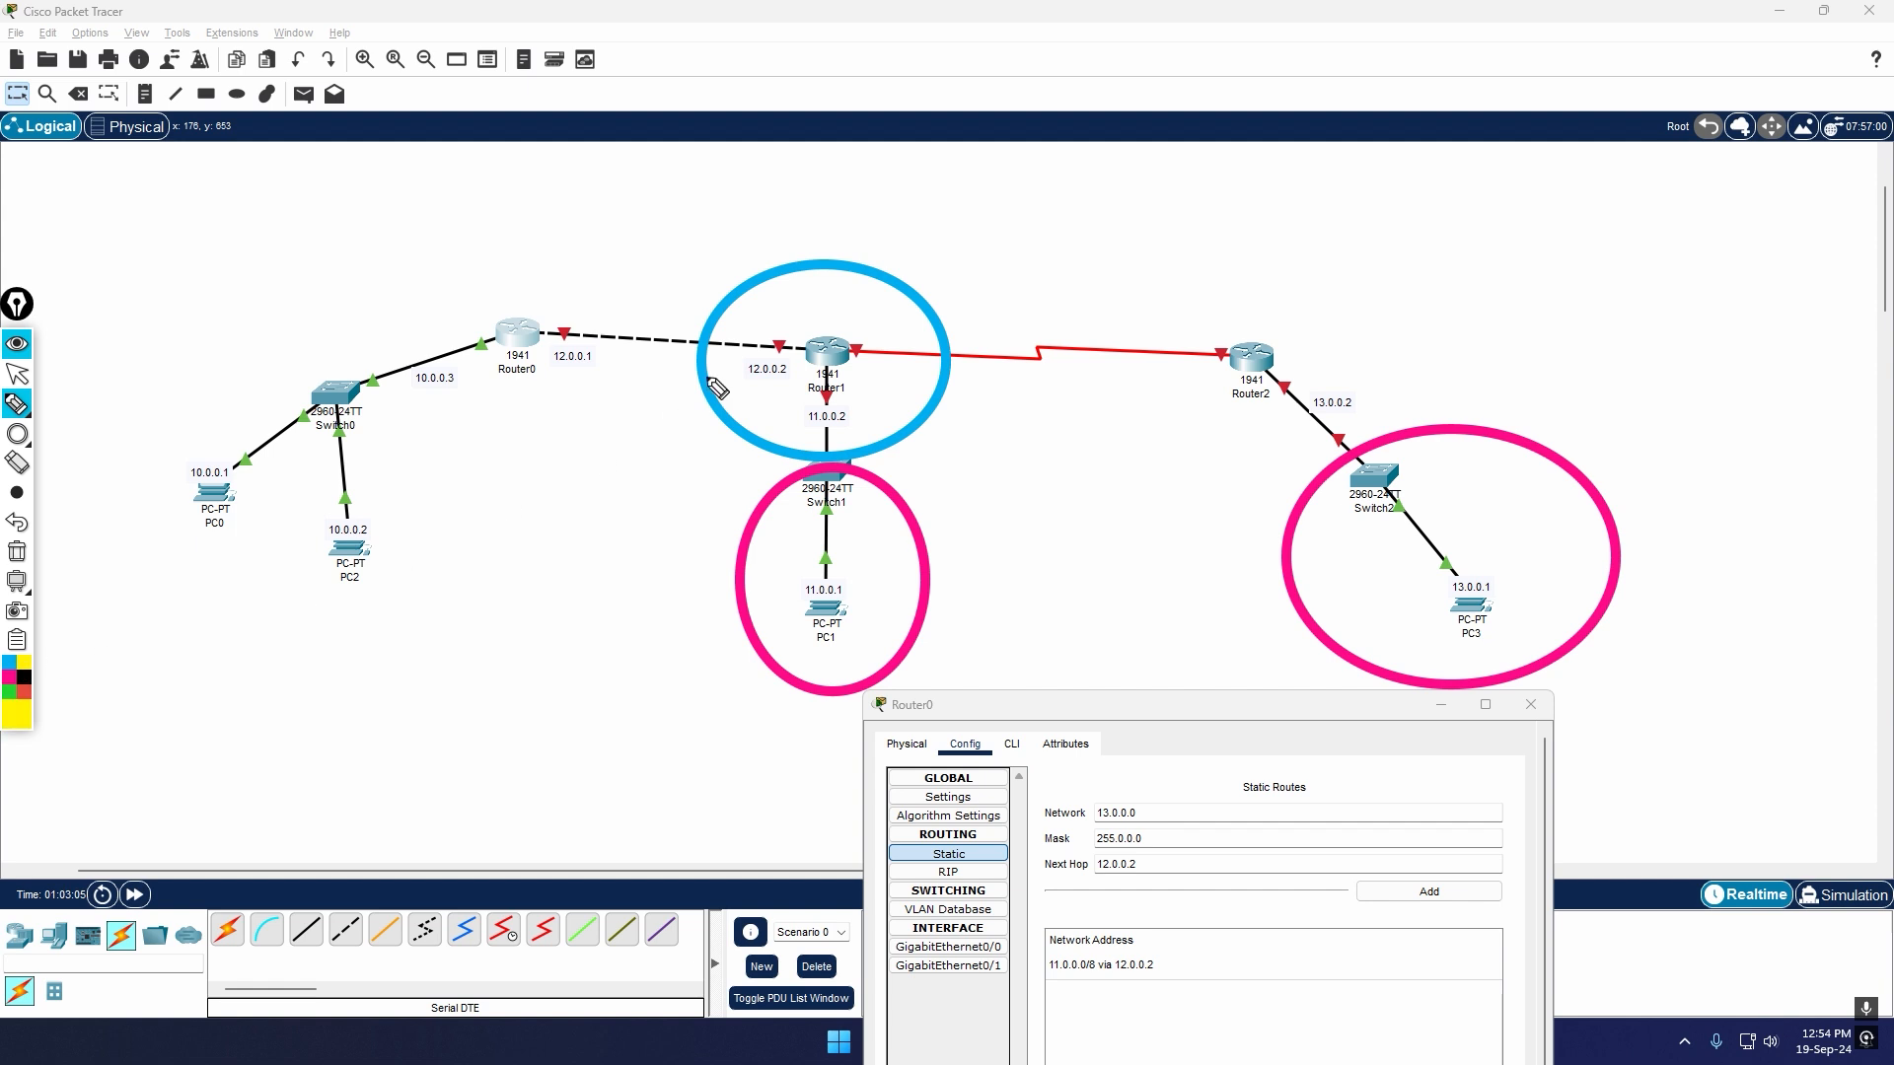
pyautogui.moveTo(558, 304)
pyautogui.mouseDown()
pyautogui.moveTo(922, 202)
pyautogui.moveTo(1195, 306)
pyautogui.mouseUp()
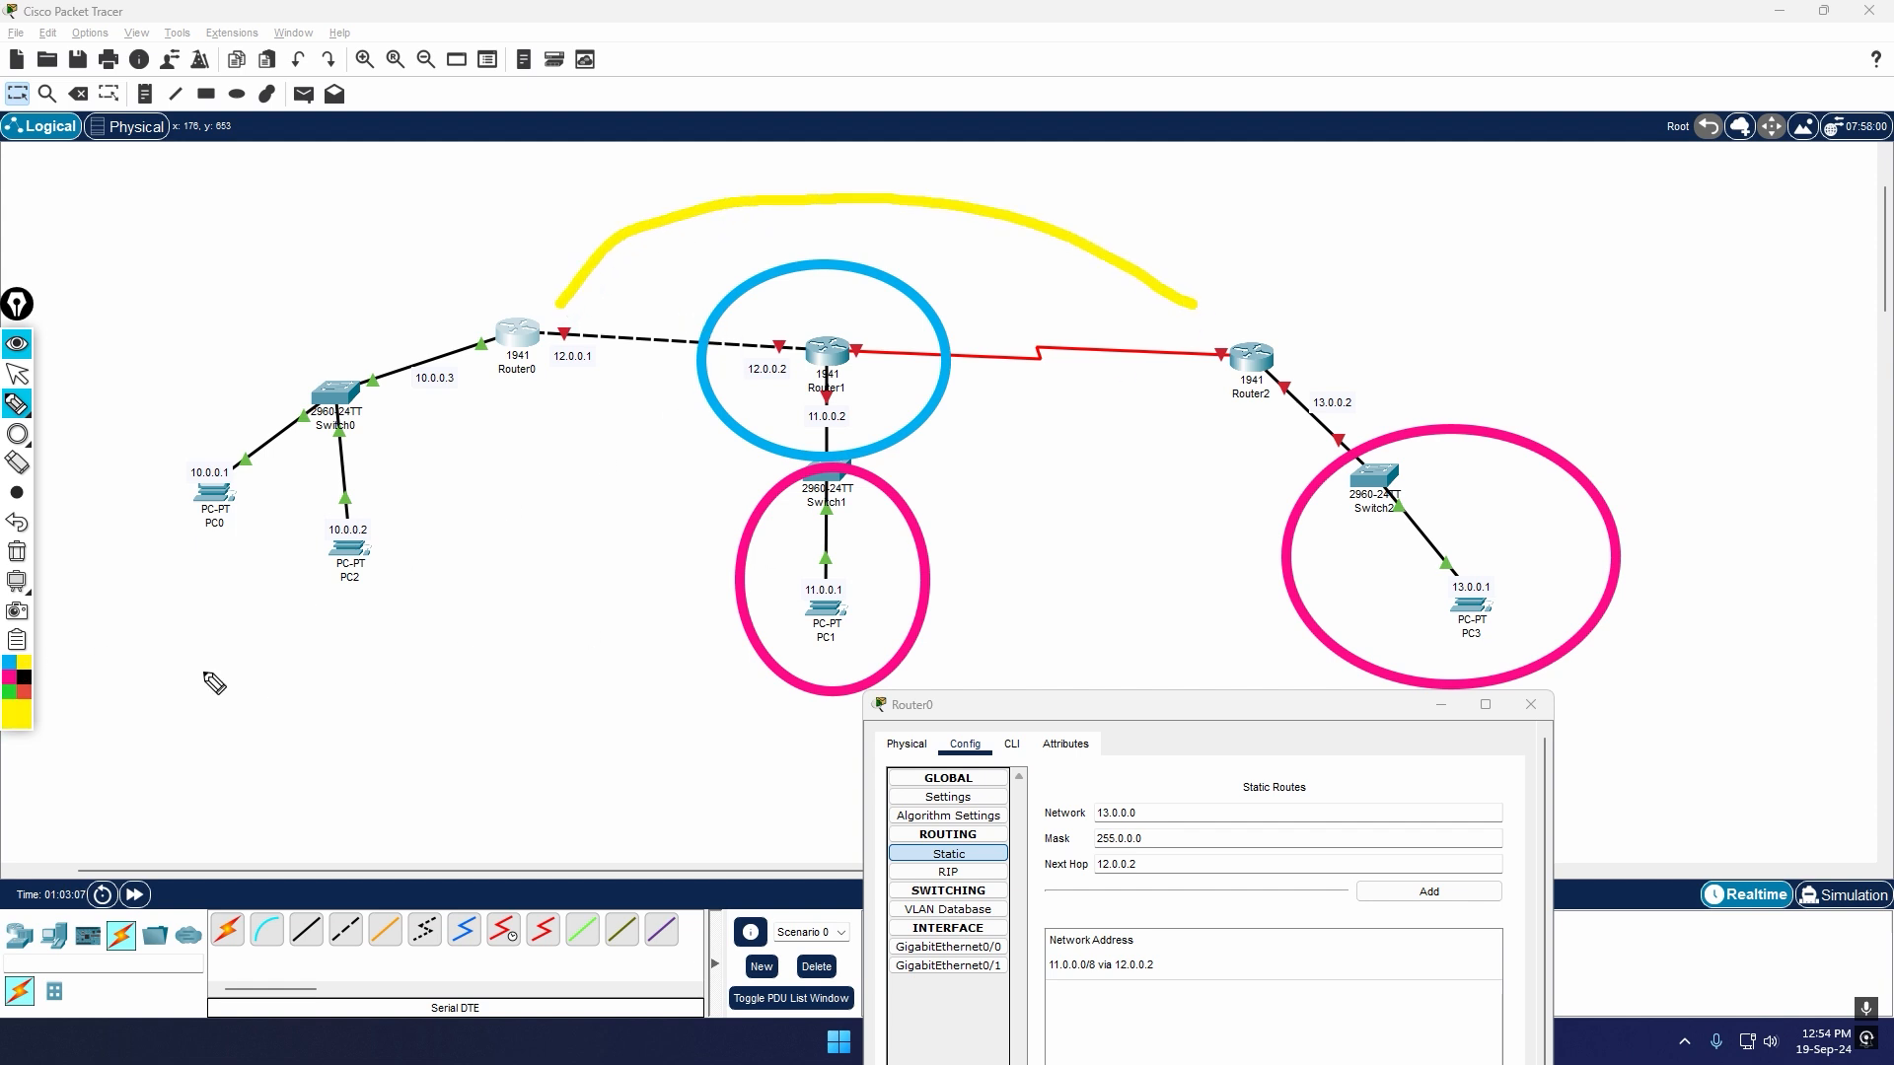
pyautogui.click(24, 695)
pyautogui.moveTo(697, 172); pyautogui.dragTo(827, 237)
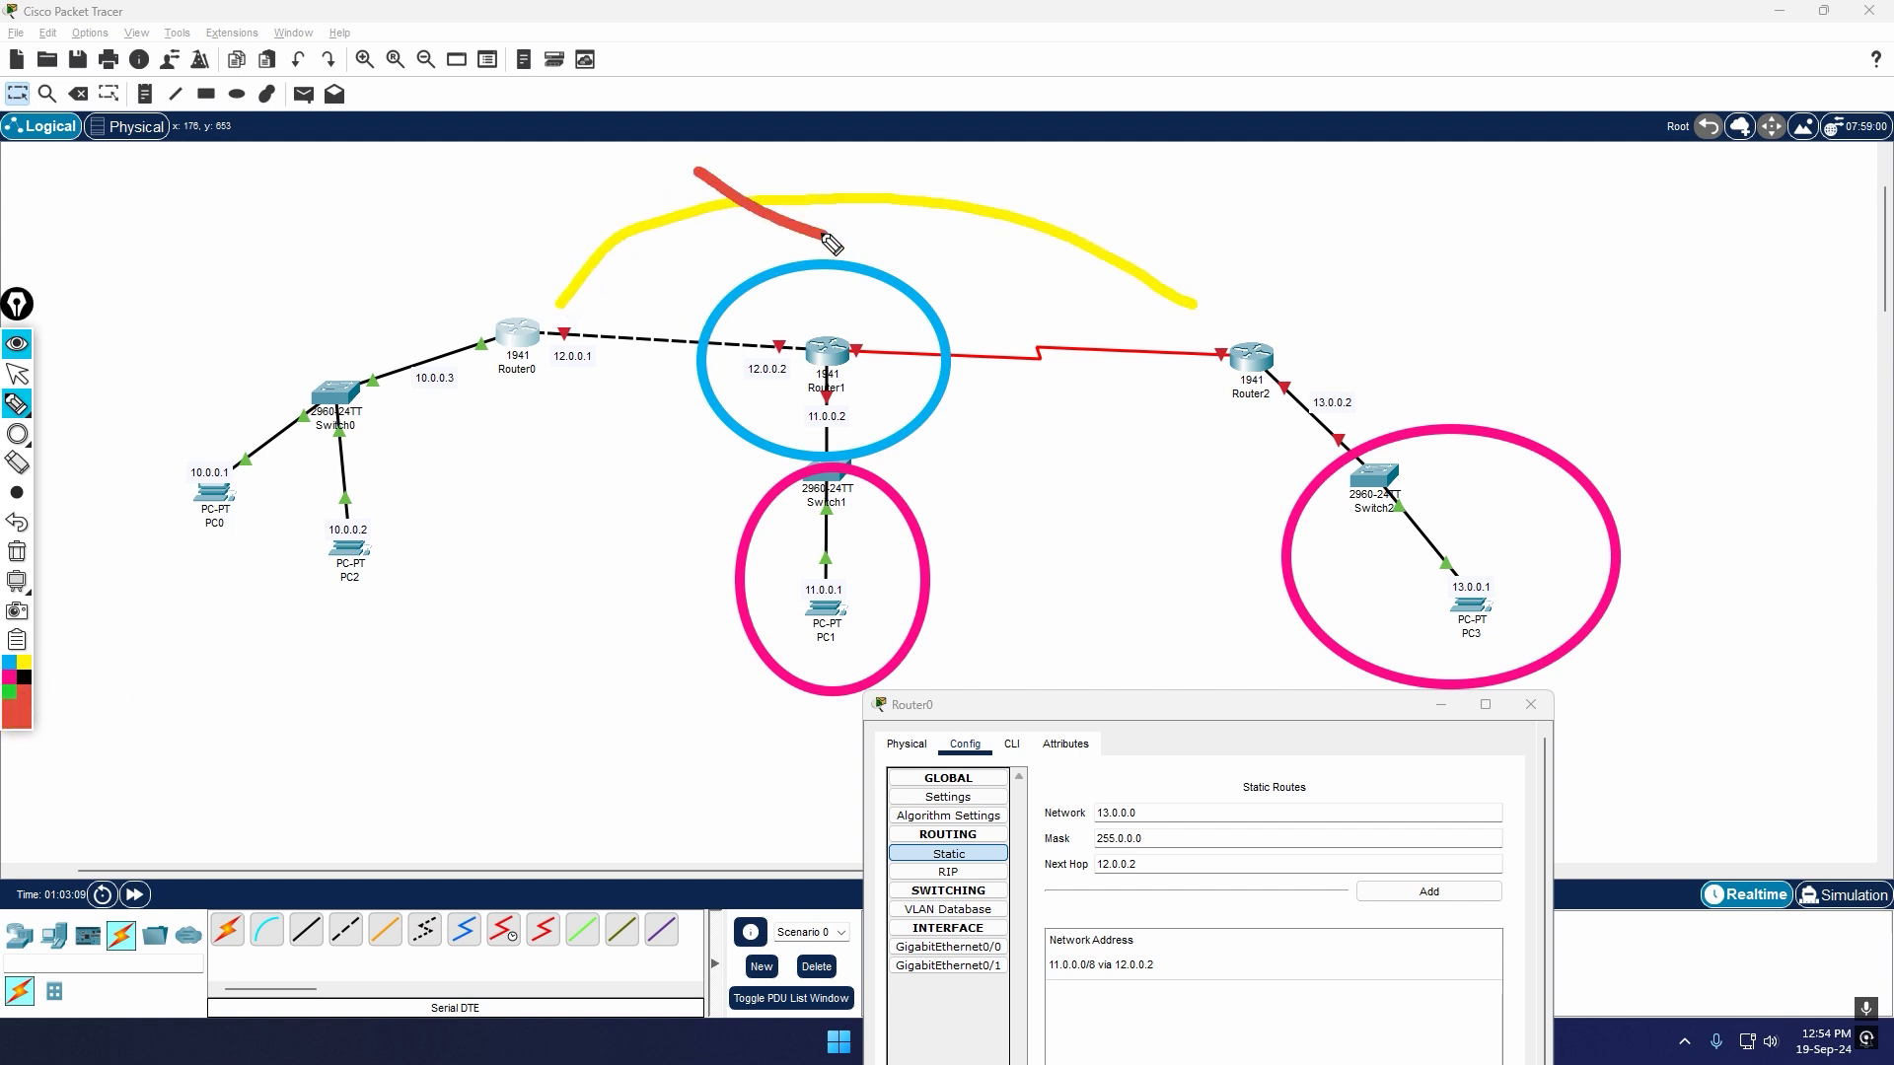
pyautogui.moveTo(787, 165); pyautogui.dragTo(682, 269)
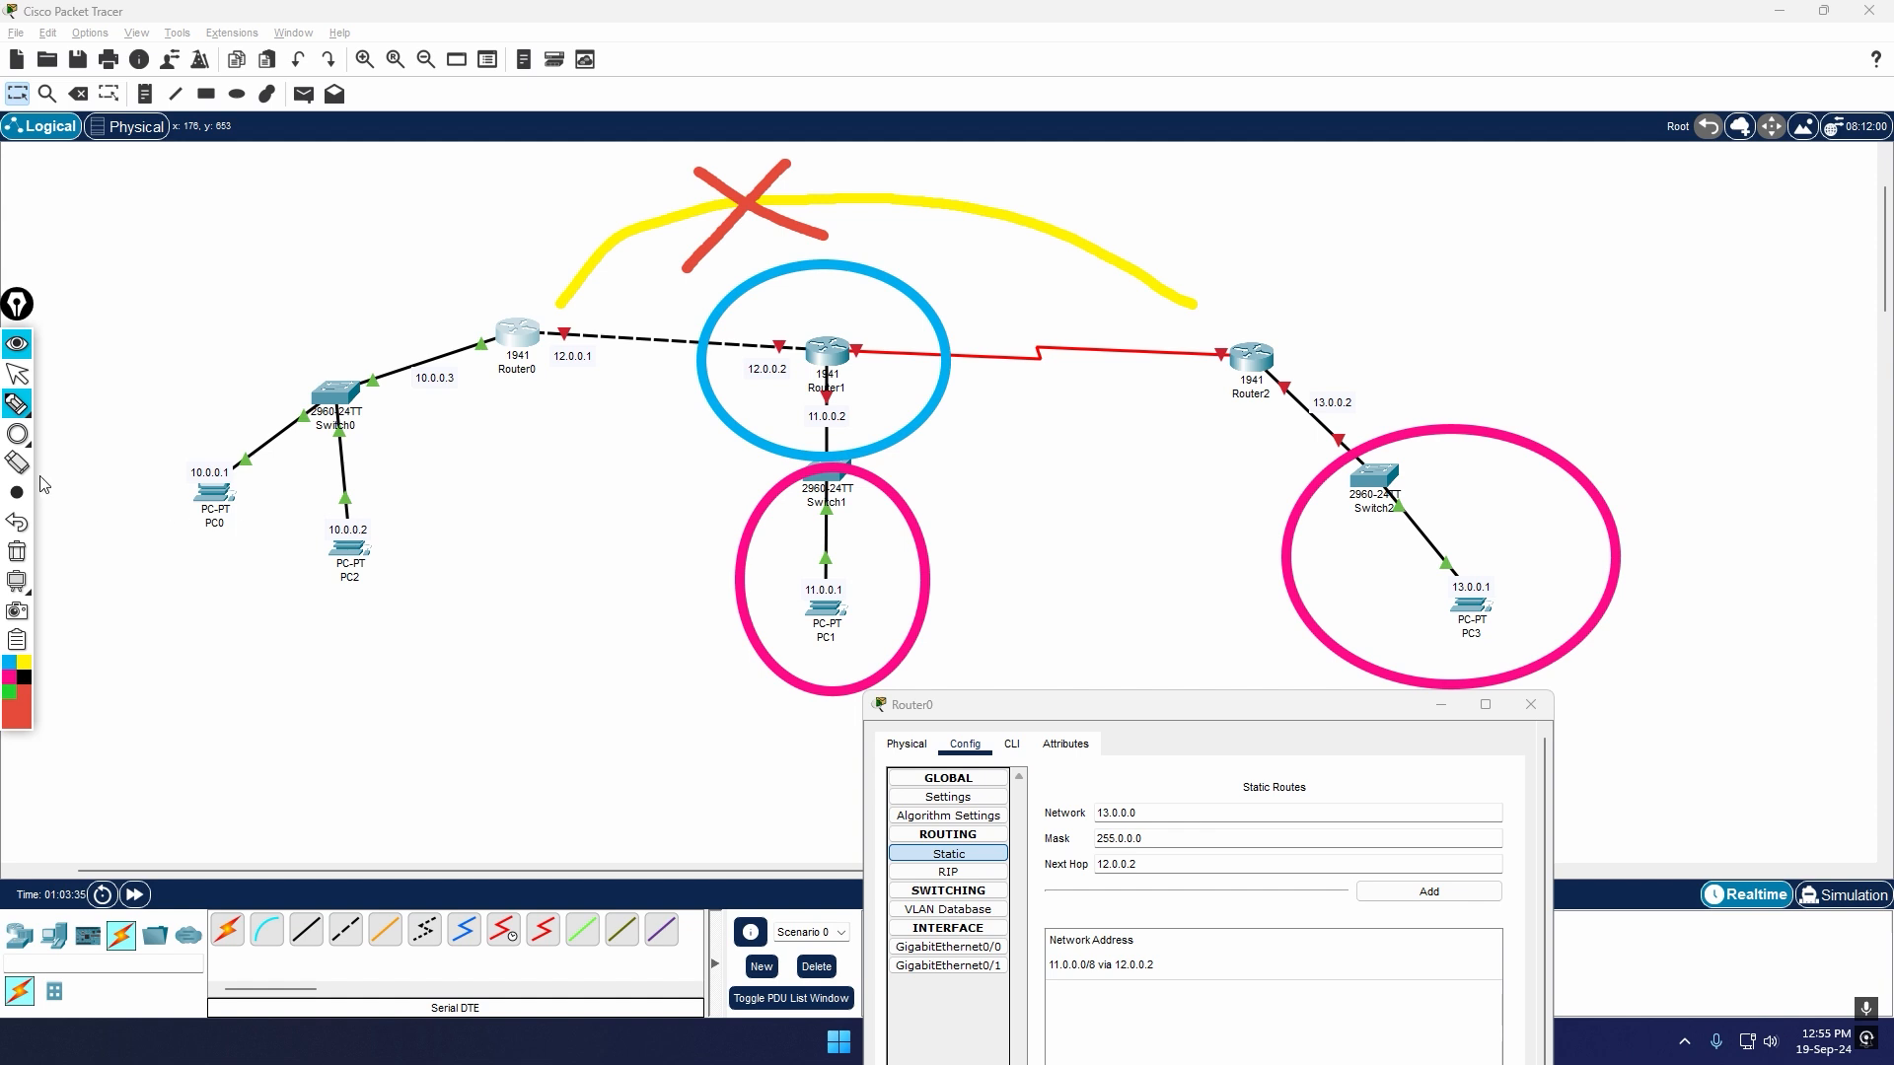
pyautogui.click(17, 554)
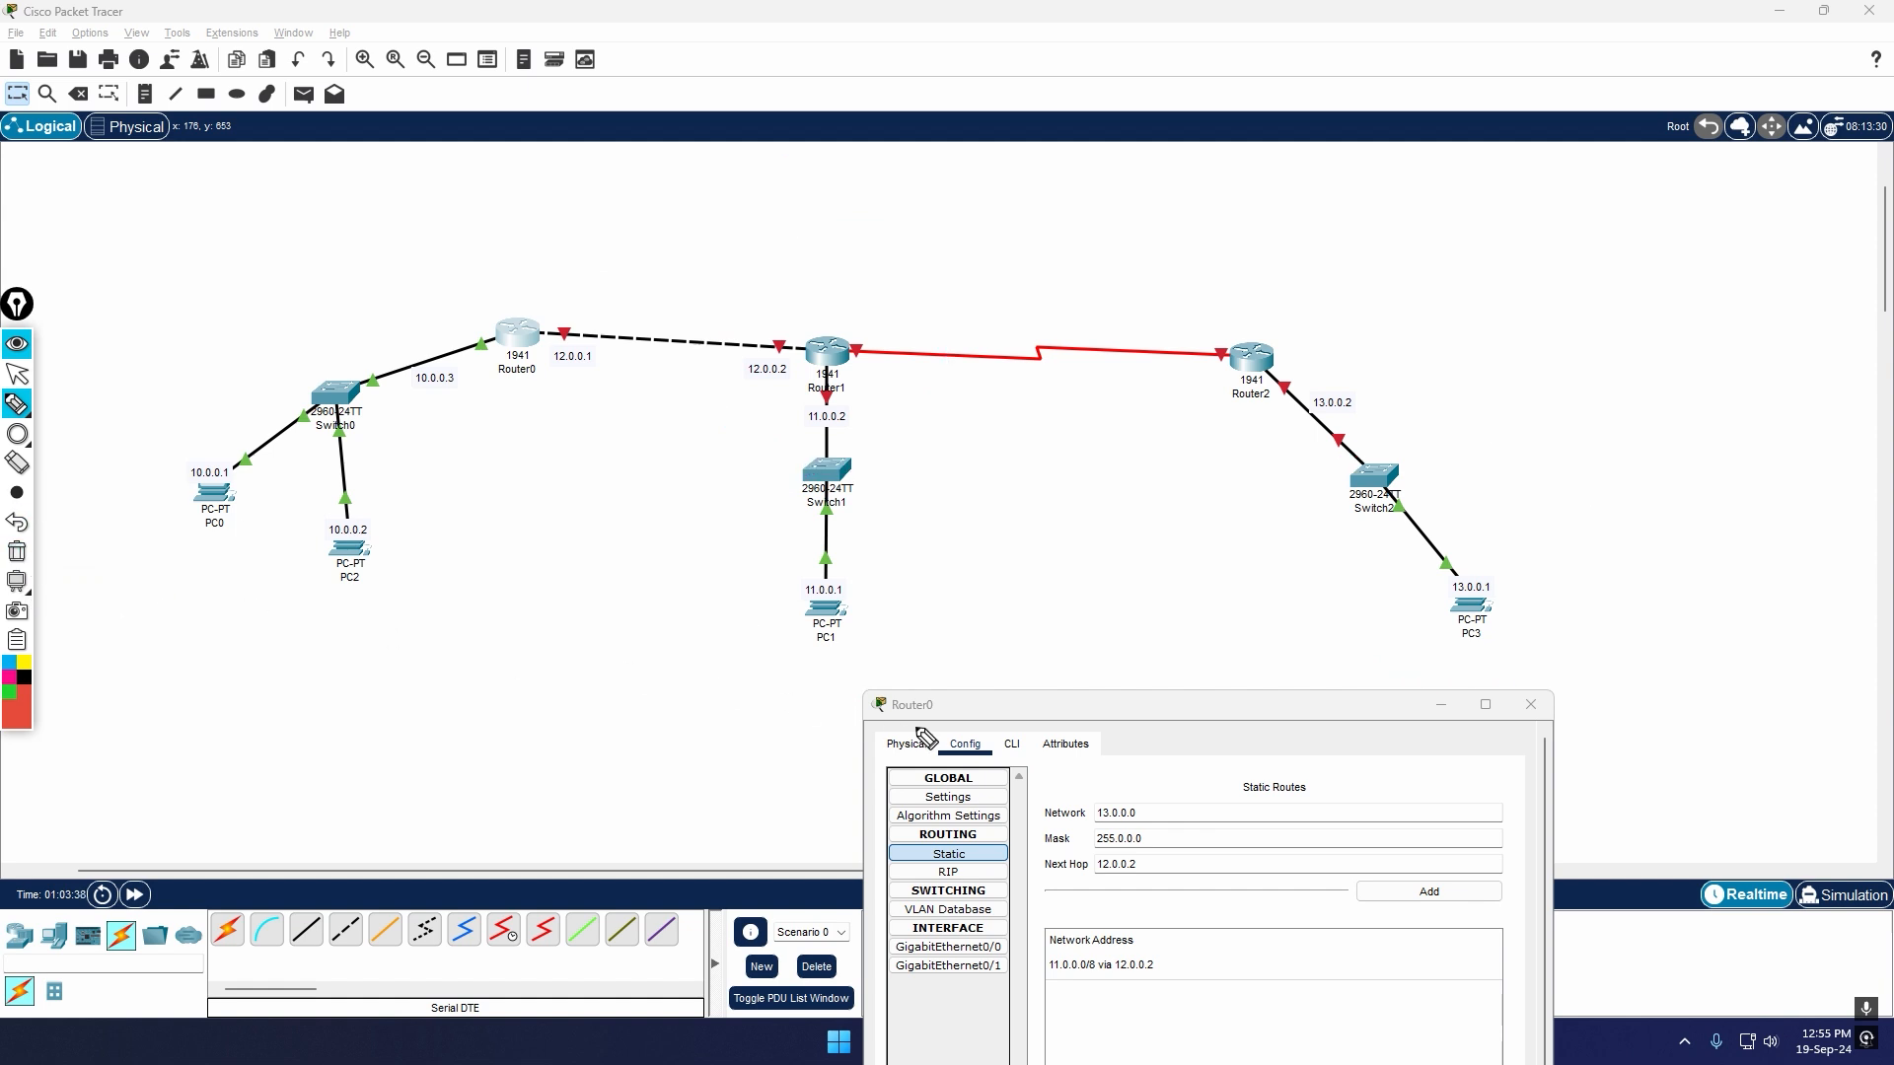
pyautogui.click(18, 377)
# Step: Add the static route to 13.0.0.0 via 12.0.0.2 on Router0 and close its configuration window
pyautogui.moveTo(1176, 710)
pyautogui.mouseDown()
pyautogui.moveTo(1175, 636)
pyautogui.moveTo(1201, 701)
pyautogui.mouseUp()
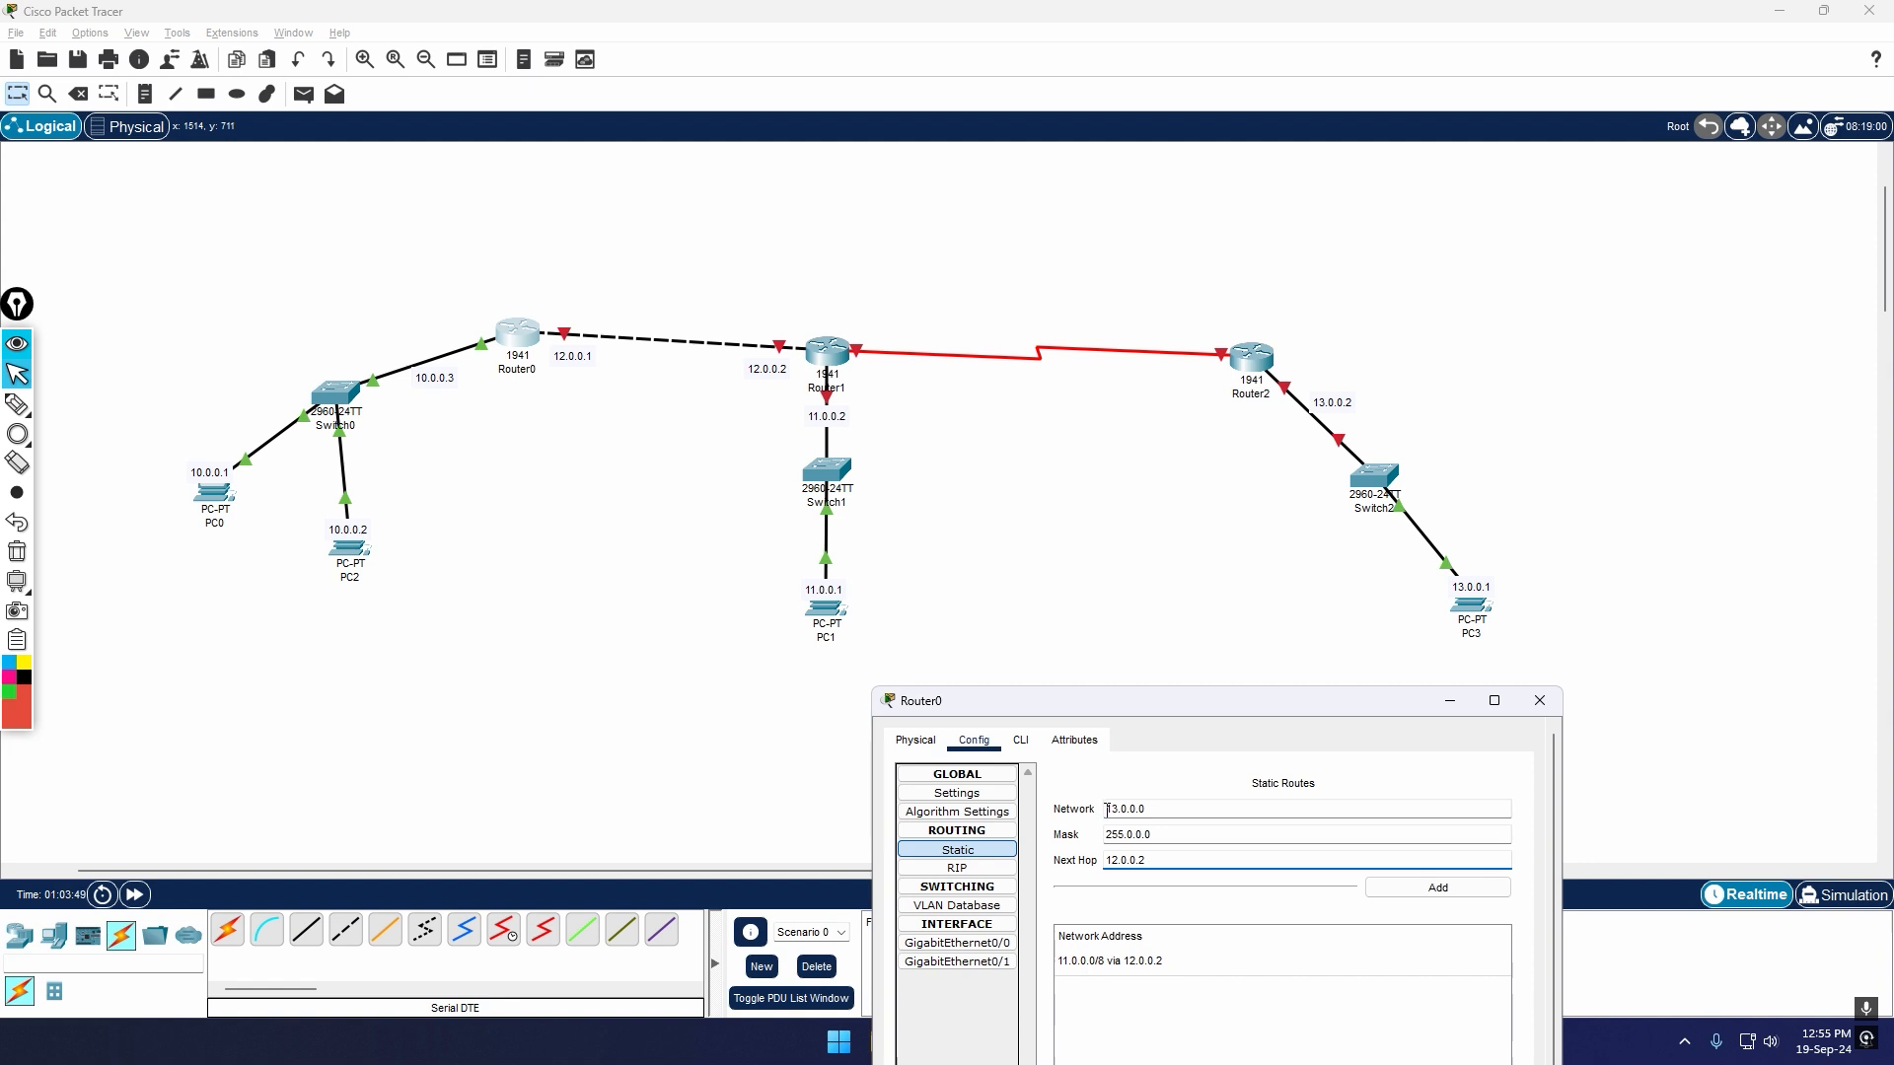
pyautogui.moveTo(1107, 809); pyautogui.dragTo(1116, 809)
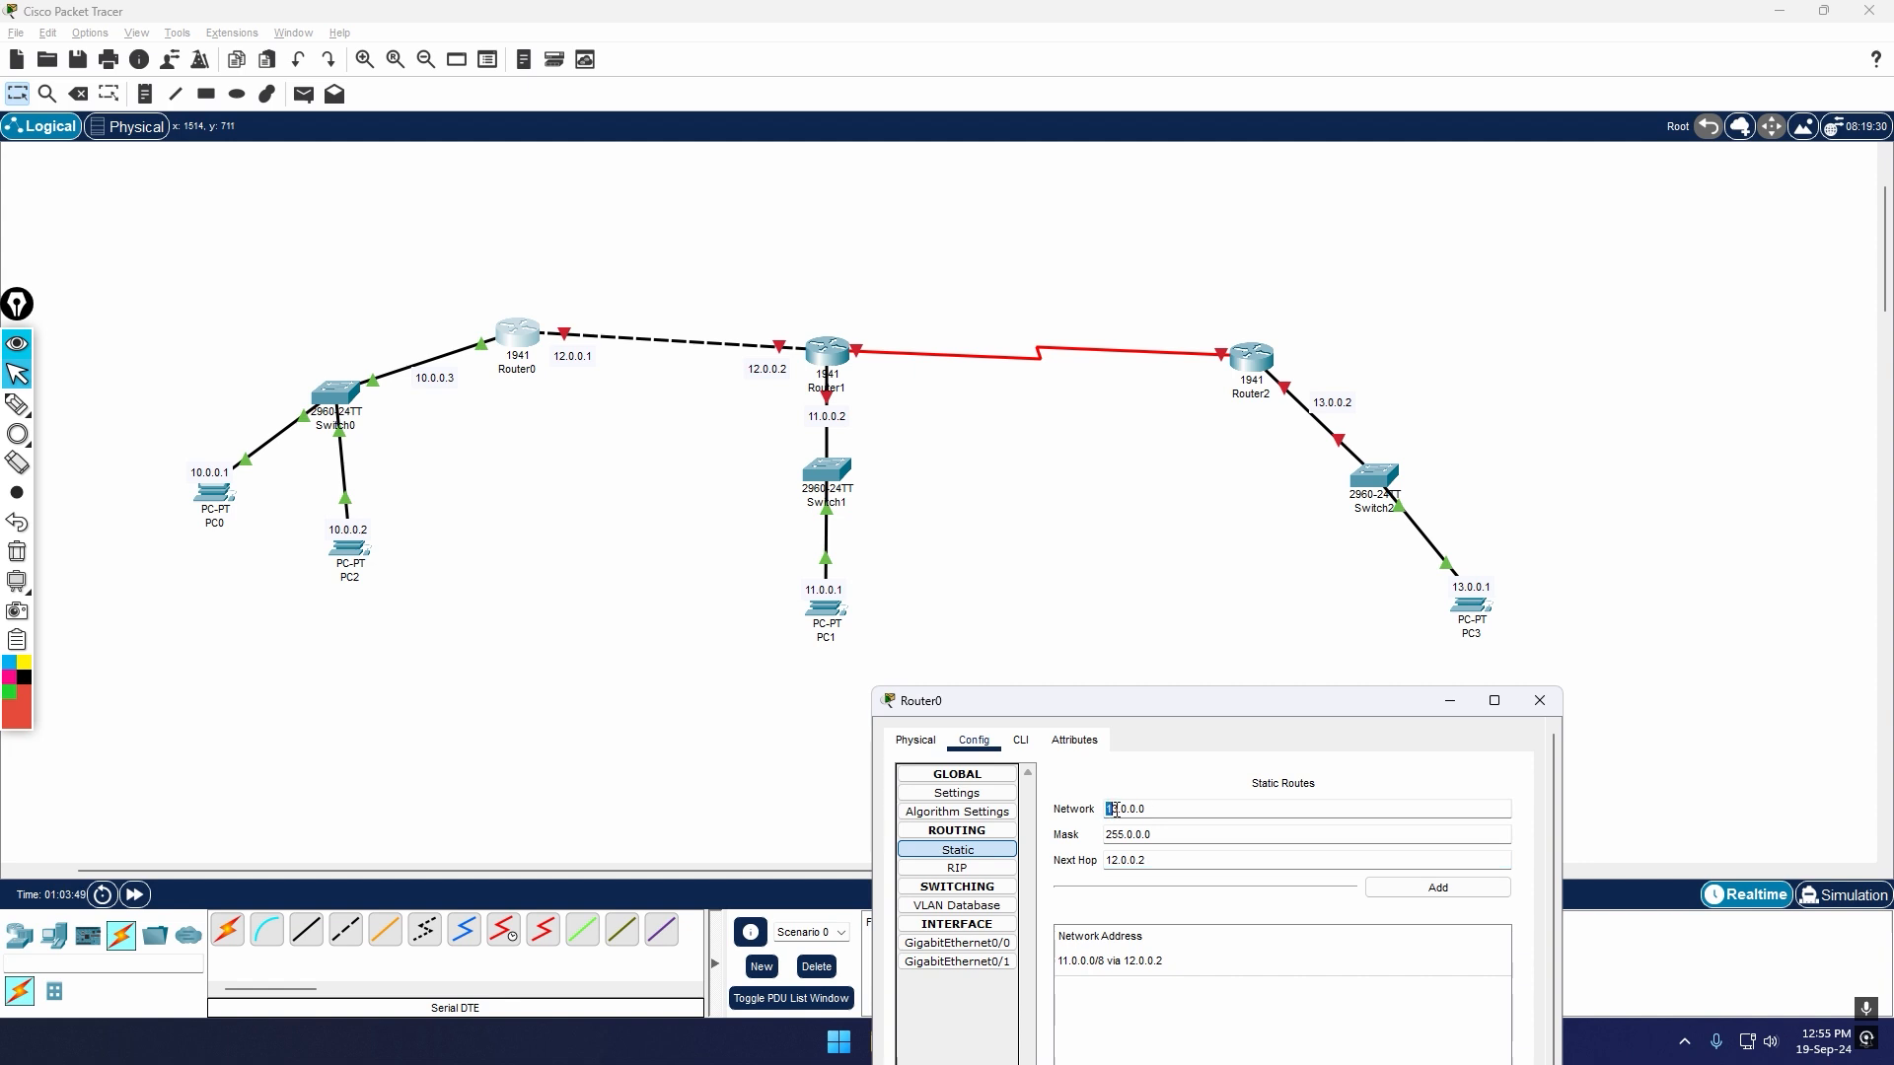
pyautogui.click(1185, 809)
pyautogui.moveTo(1305, 706); pyautogui.dragTo(1350, 681)
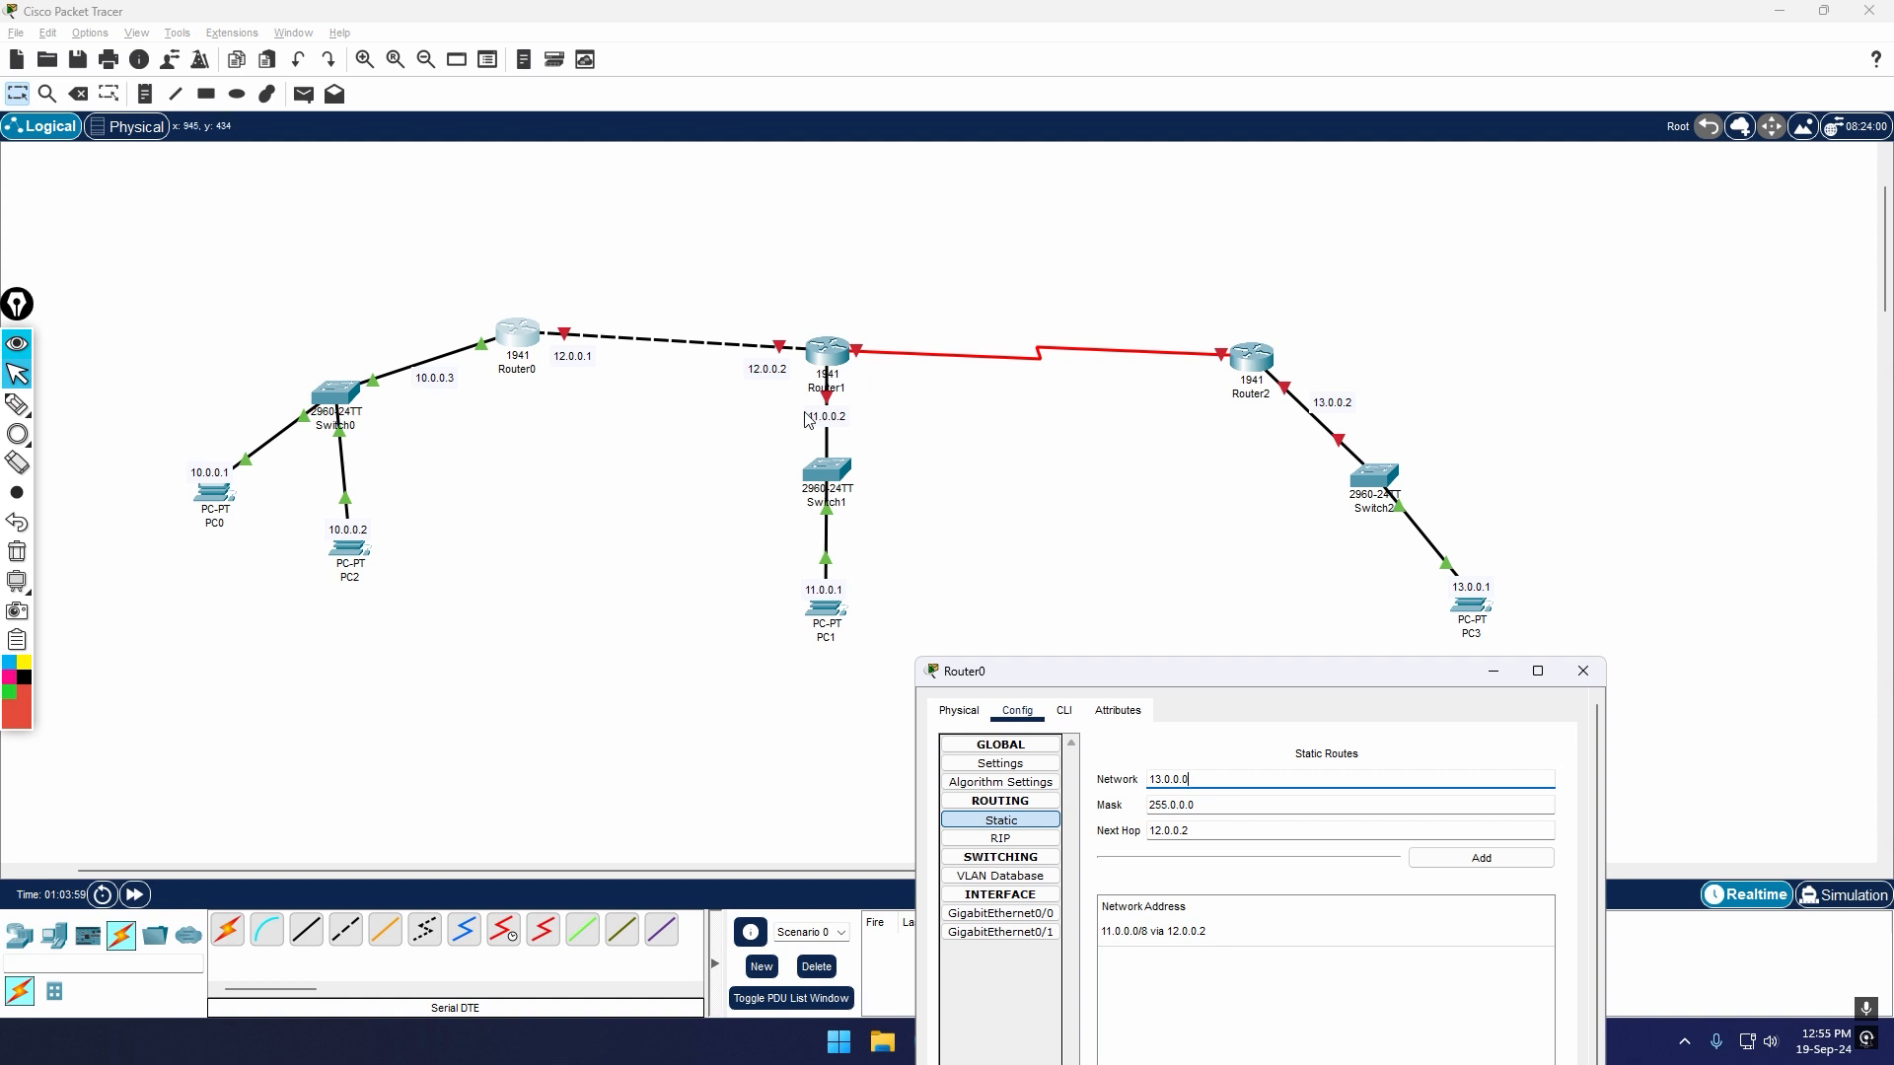
pyautogui.click(1481, 858)
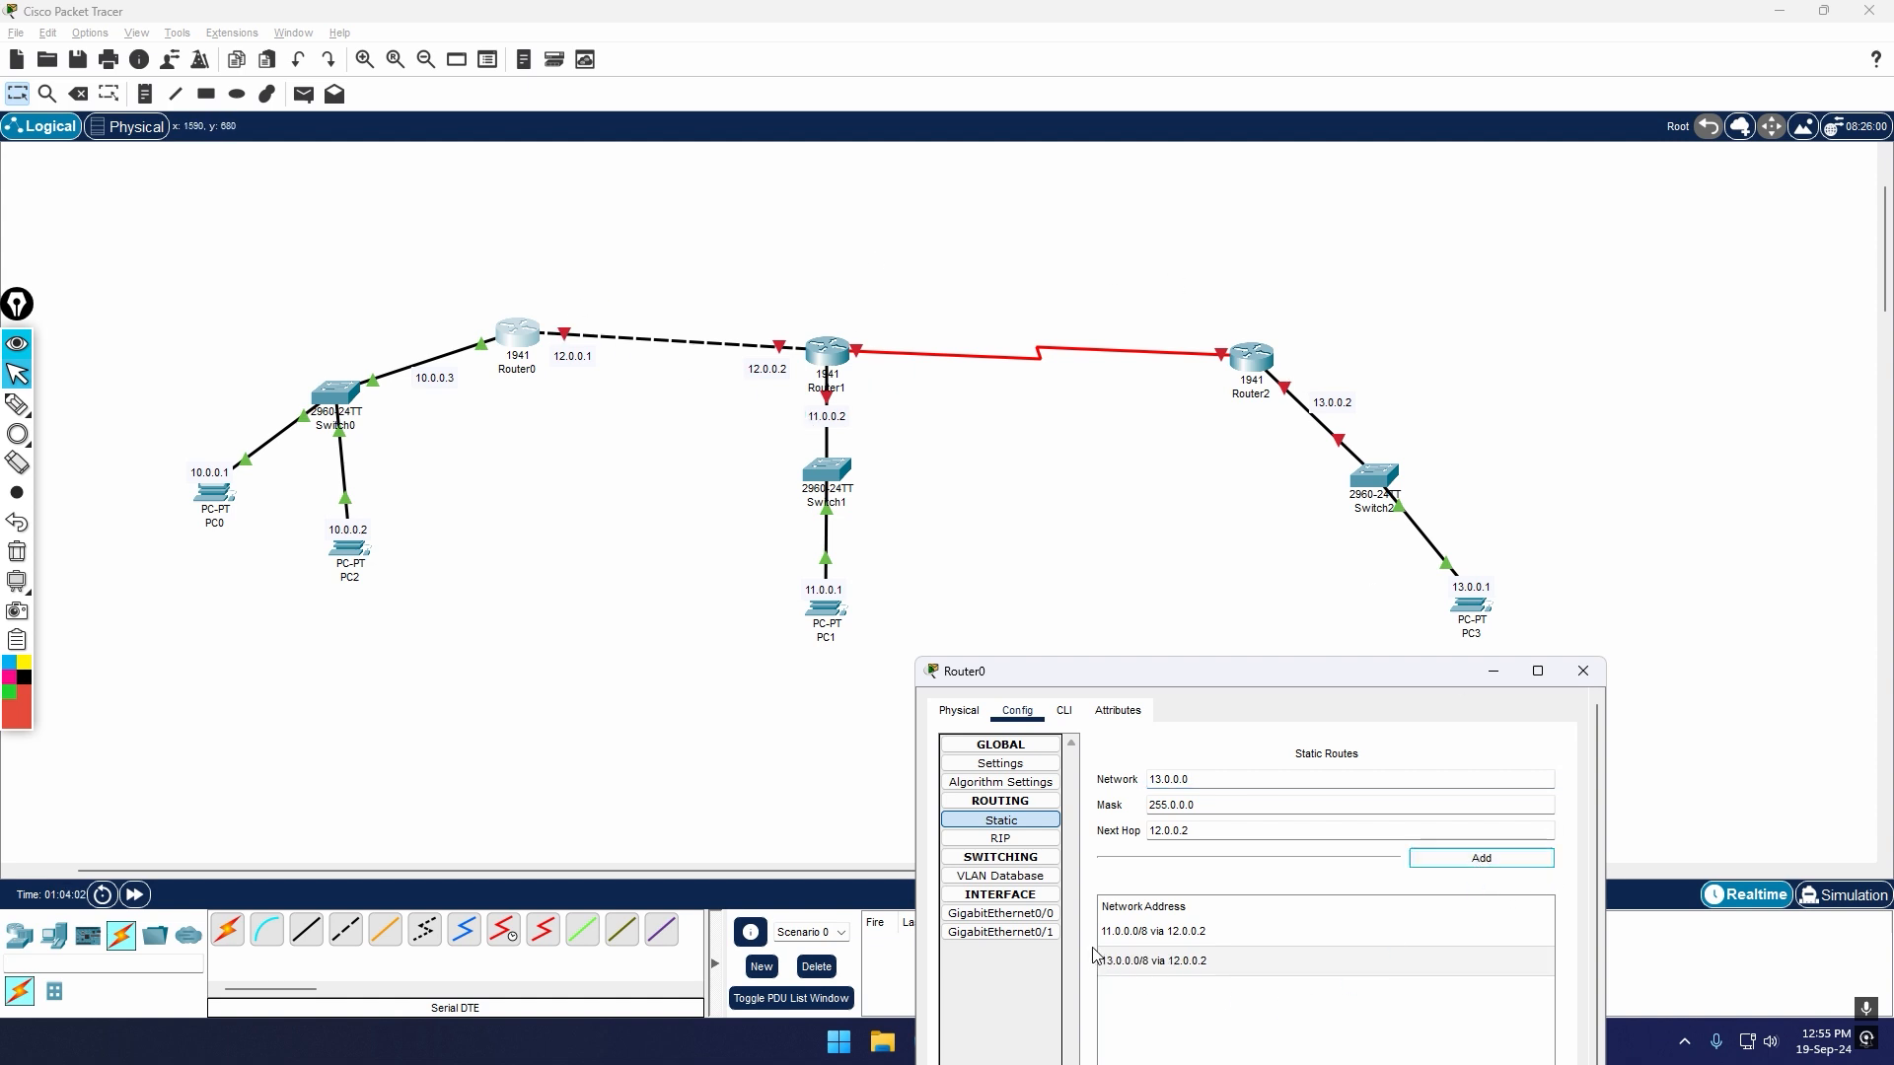
pyautogui.click(1582, 675)
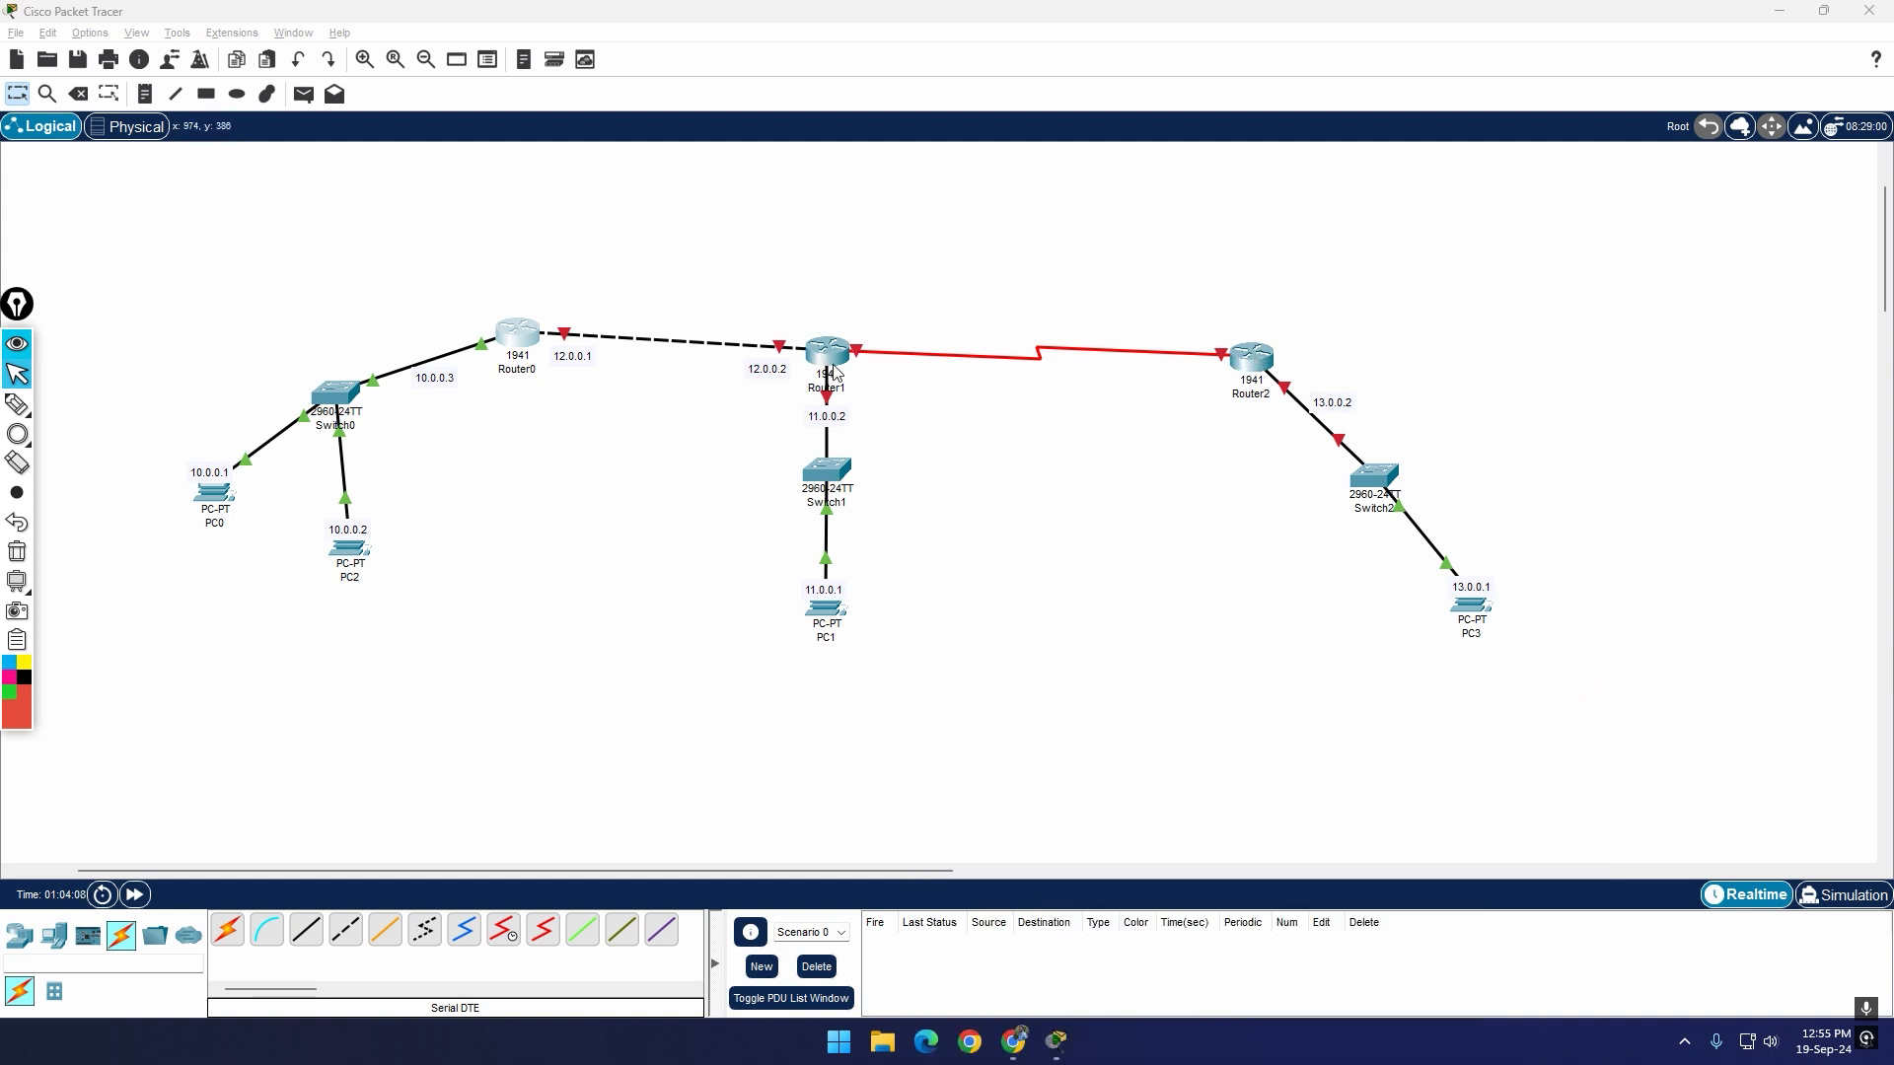
pyautogui.click(1258, 355)
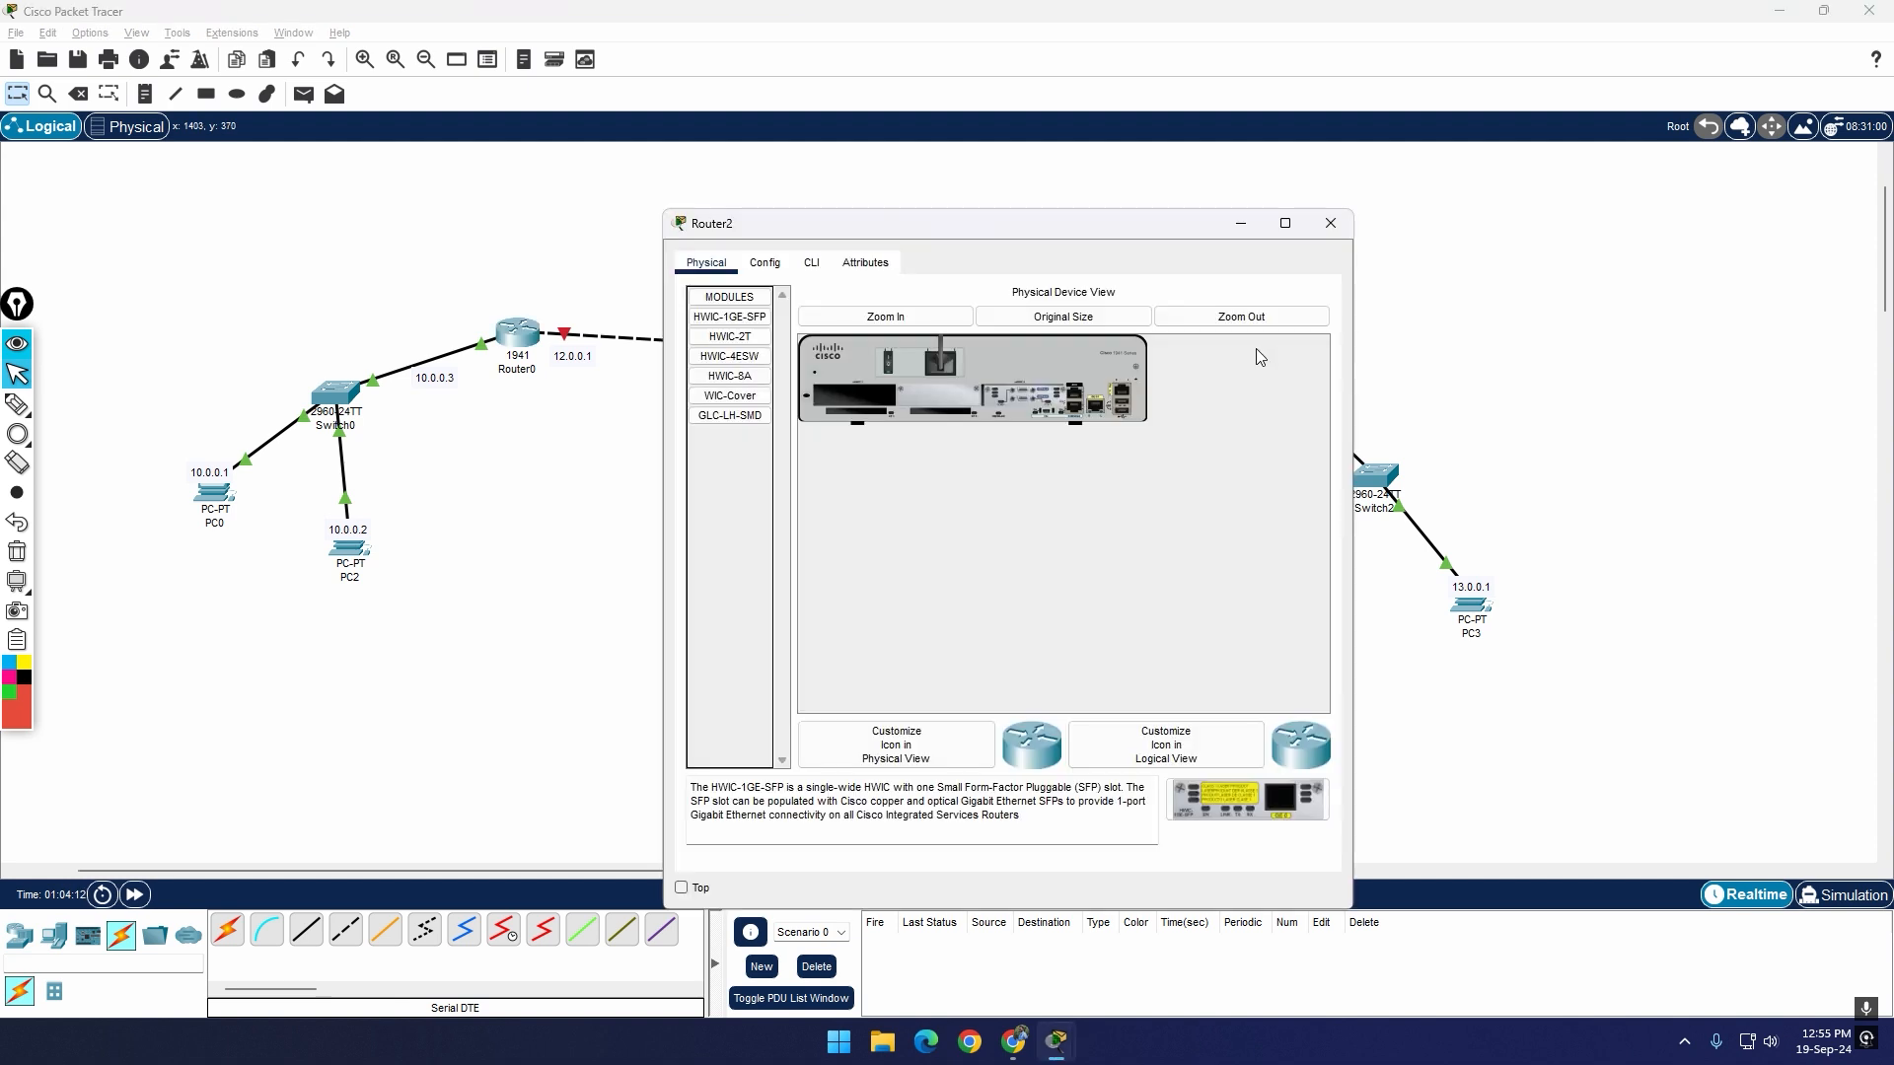
pyautogui.moveTo(1042, 227); pyautogui.dragTo(1406, 380)
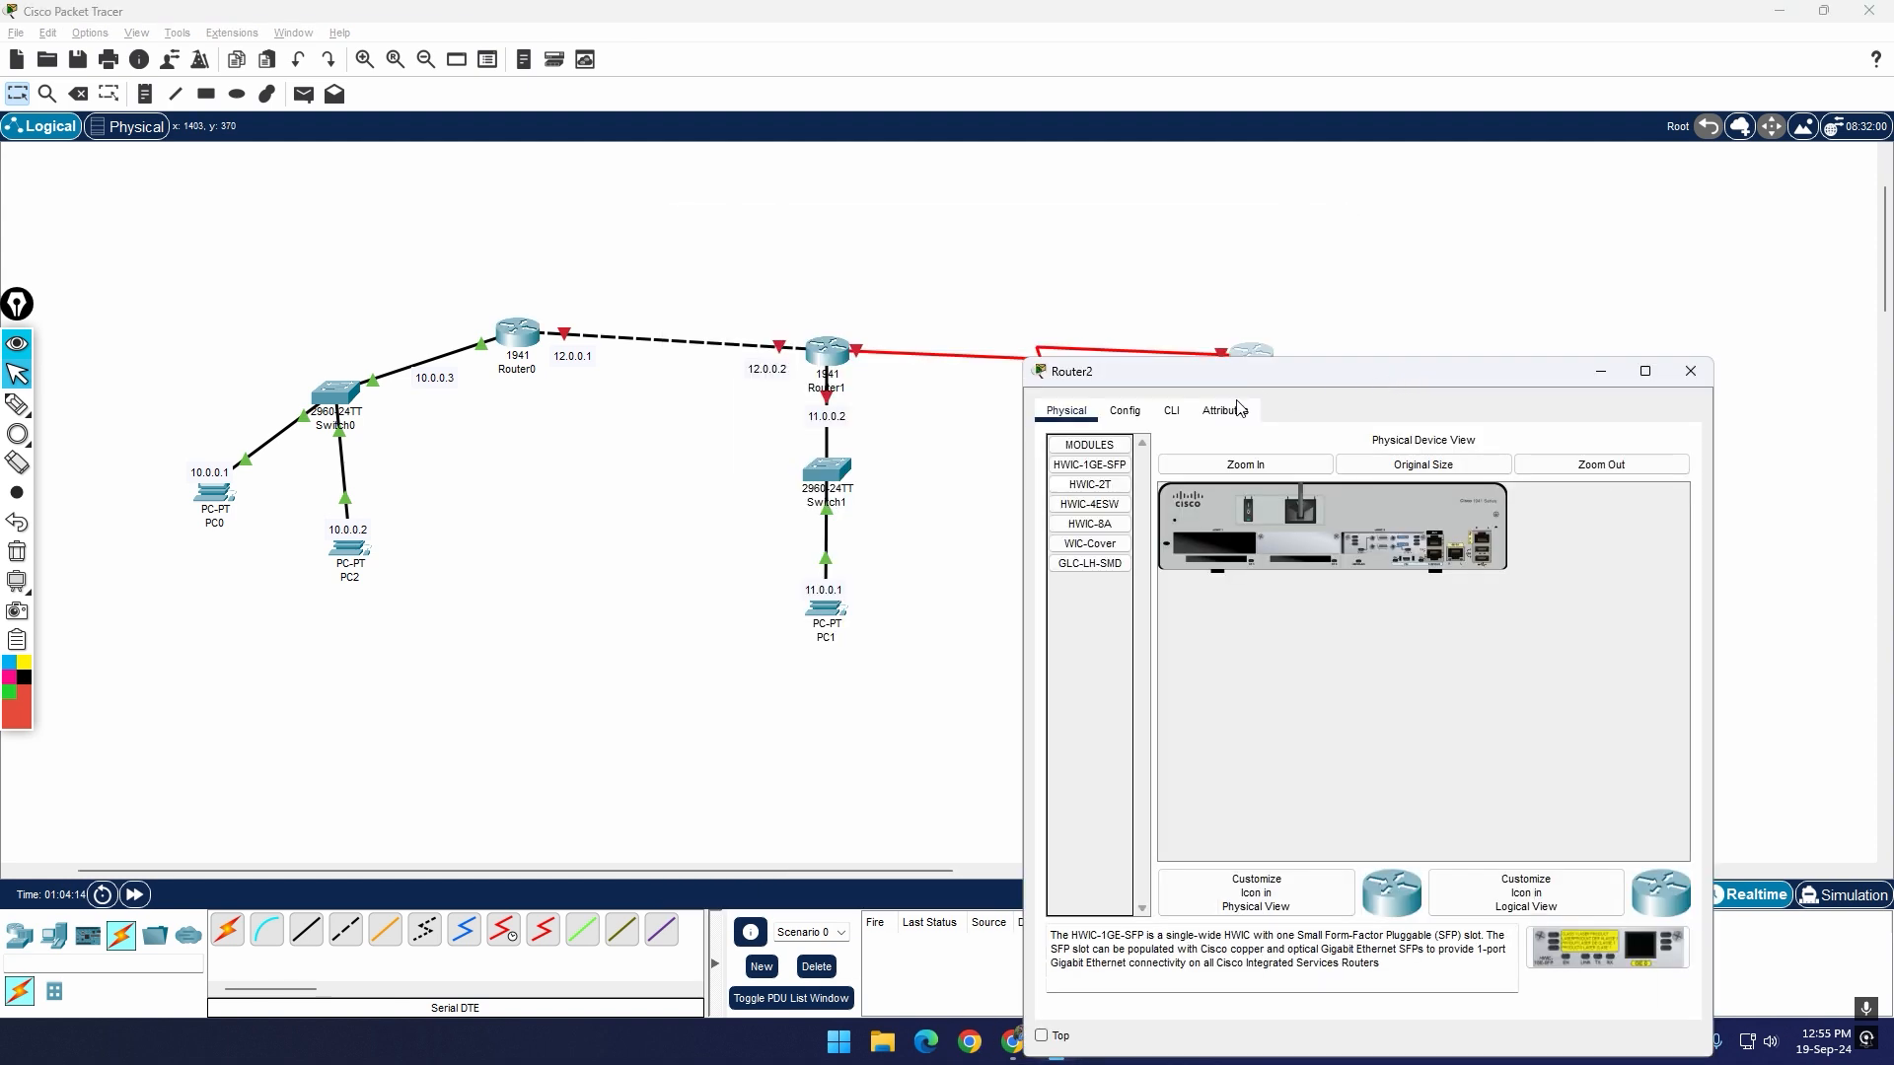
pyautogui.click(1141, 419)
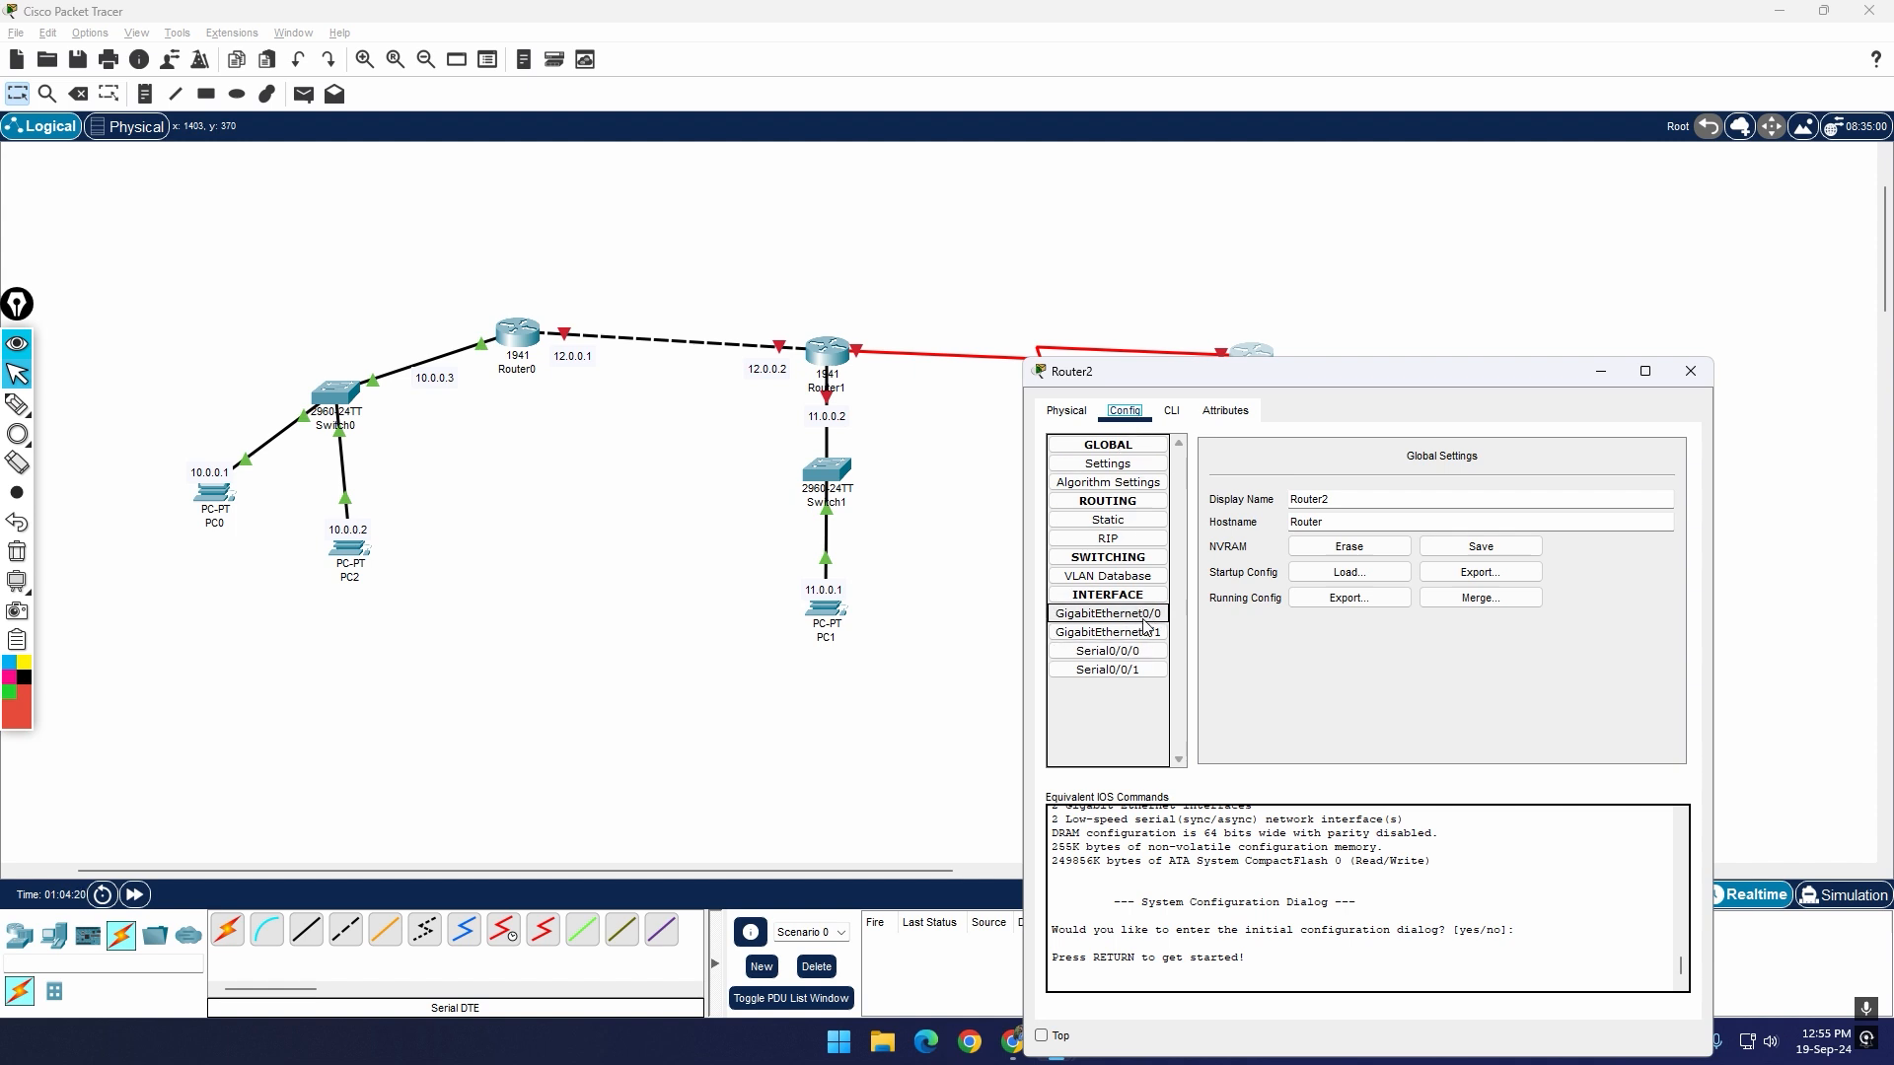
pyautogui.click(1144, 651)
pyautogui.moveTo(1328, 377); pyautogui.dragTo(1317, 594)
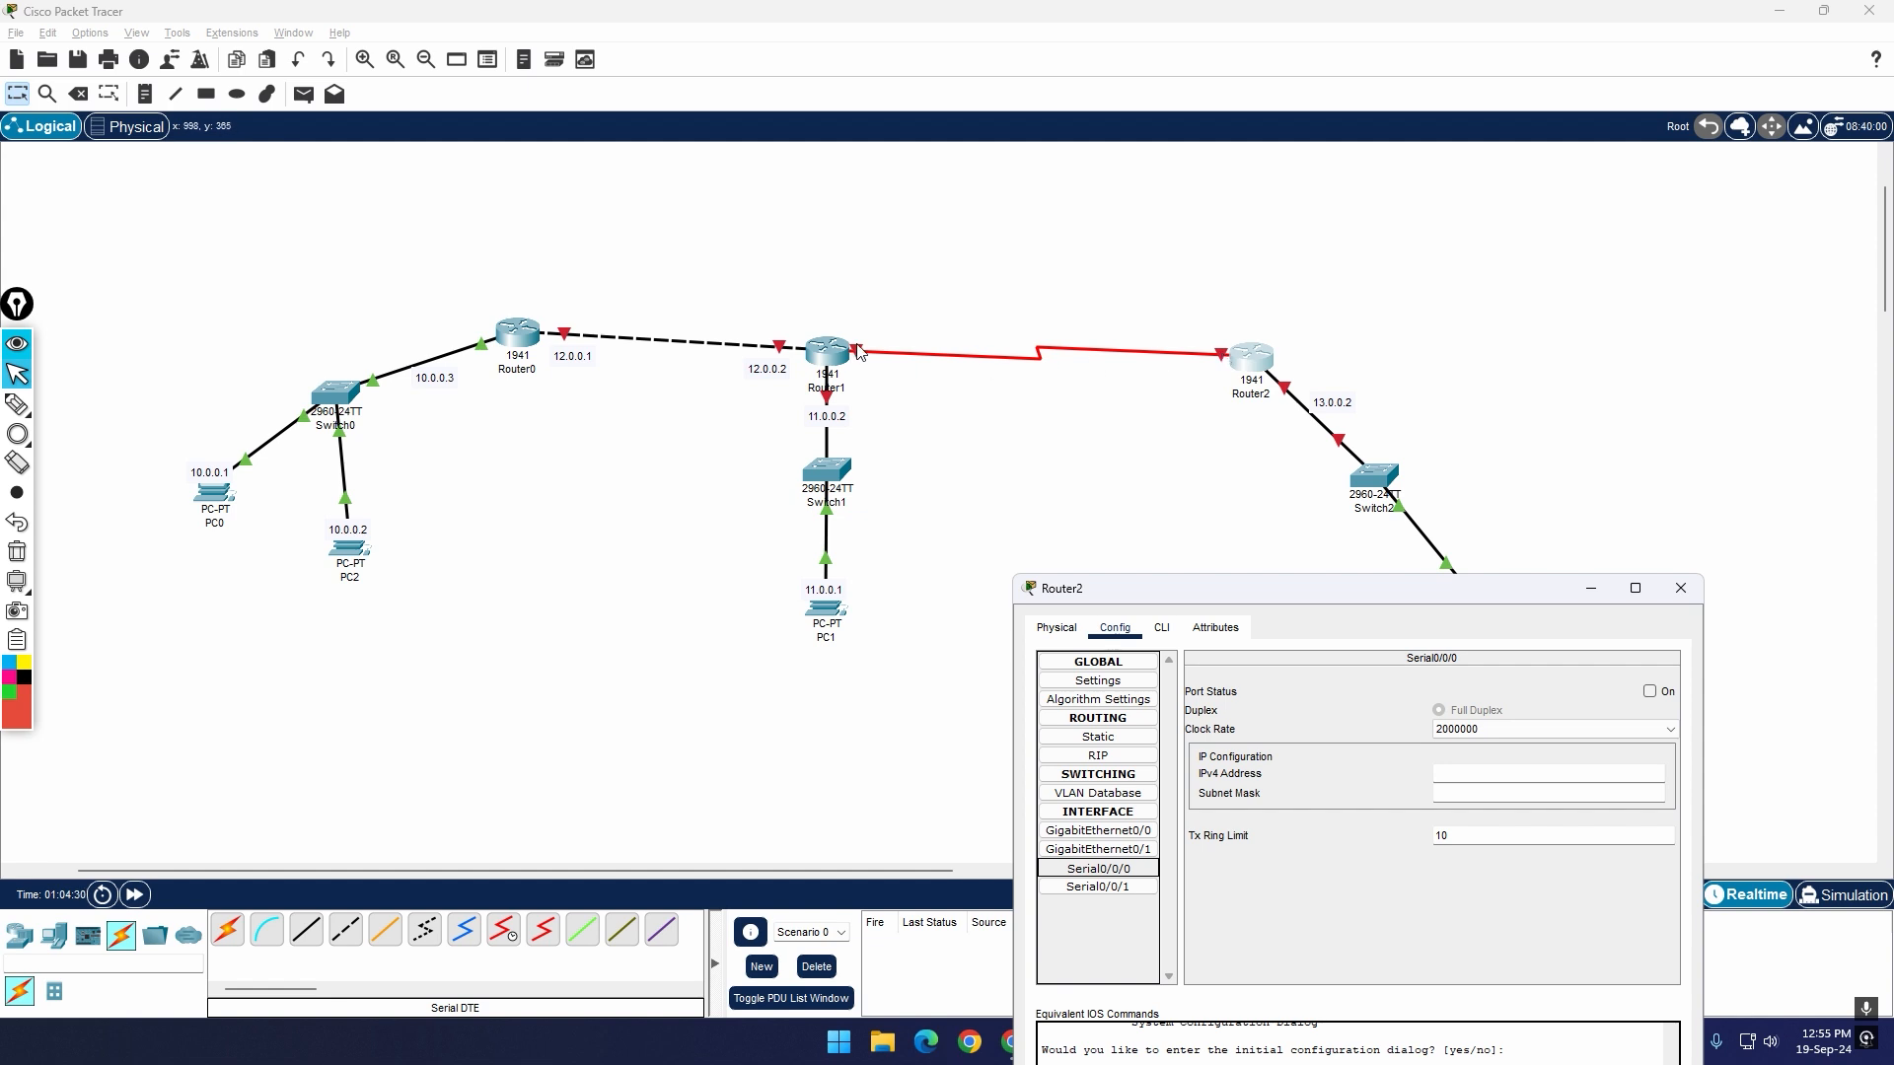
pyautogui.click(1681, 588)
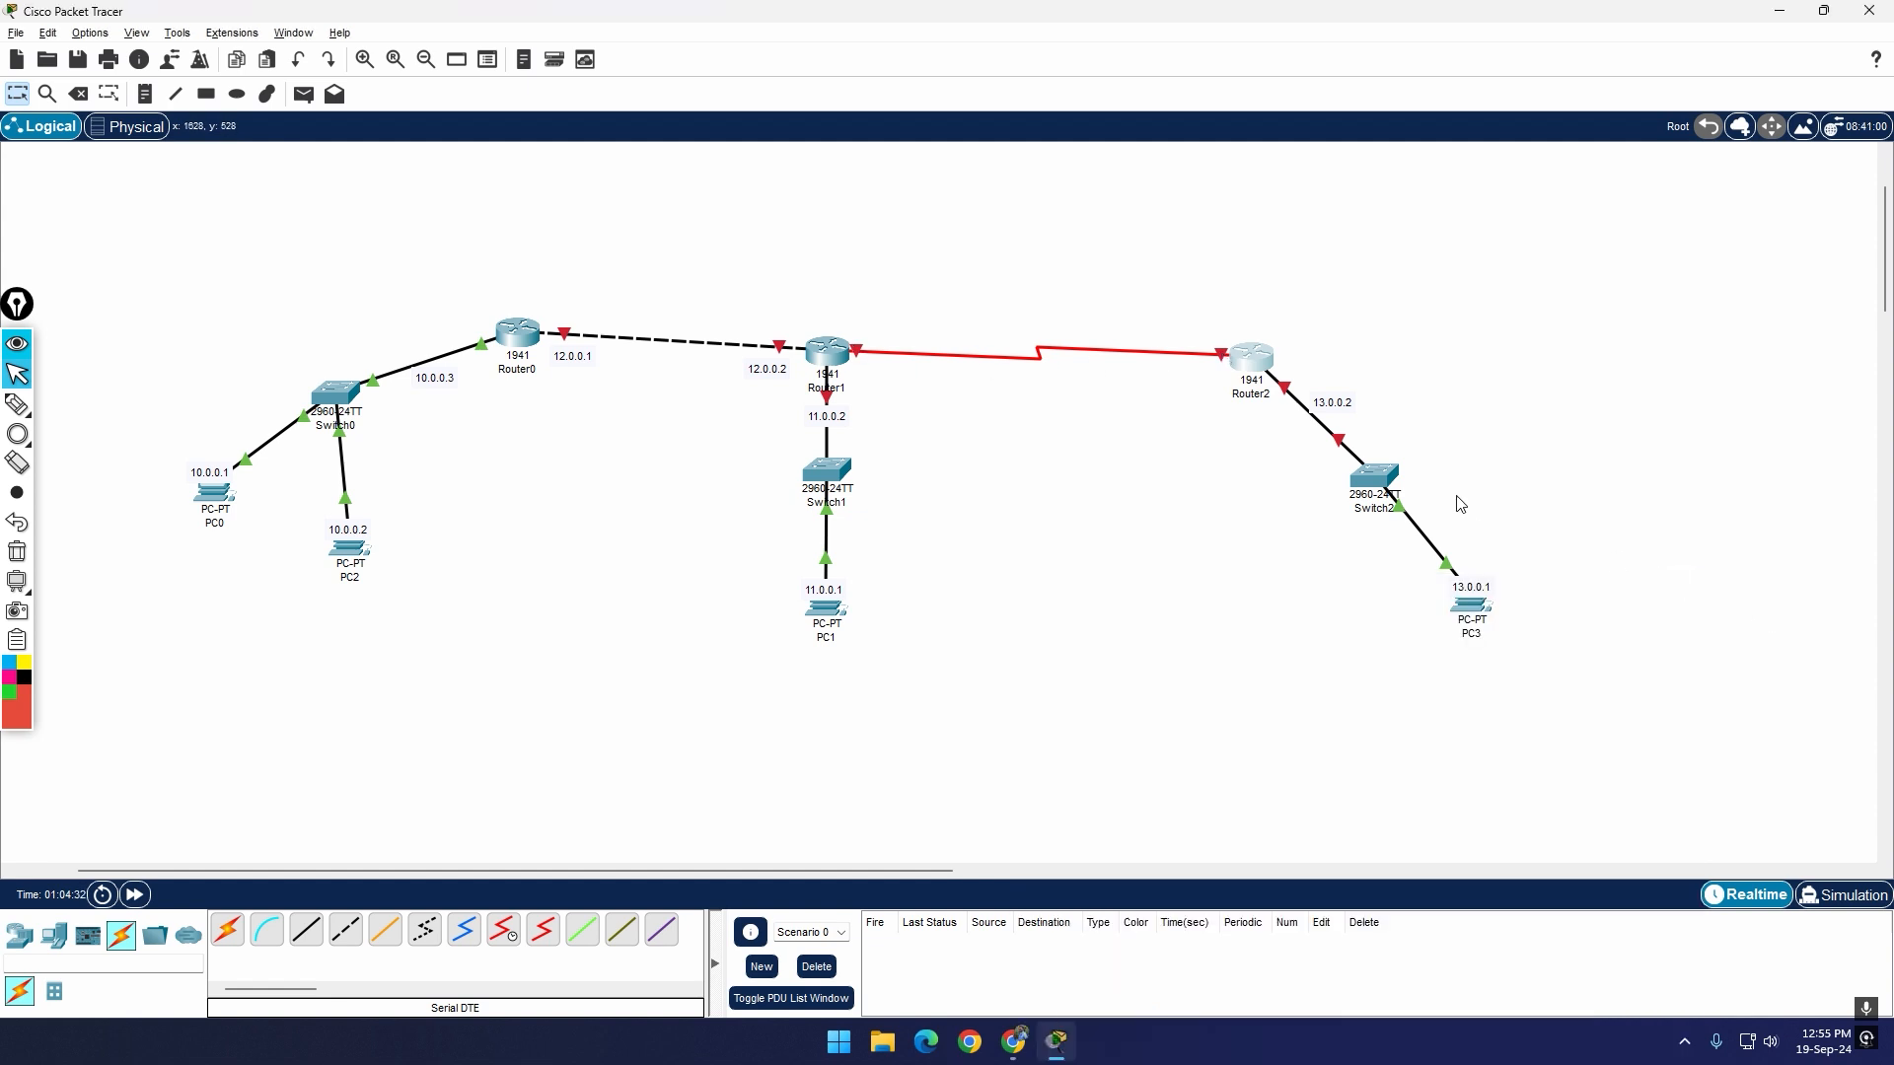
# Step: Turn on the Serial0/0/0 port of Router2, keeping the configuration window clear of the topology
pyautogui.moveTo(1221, 359)
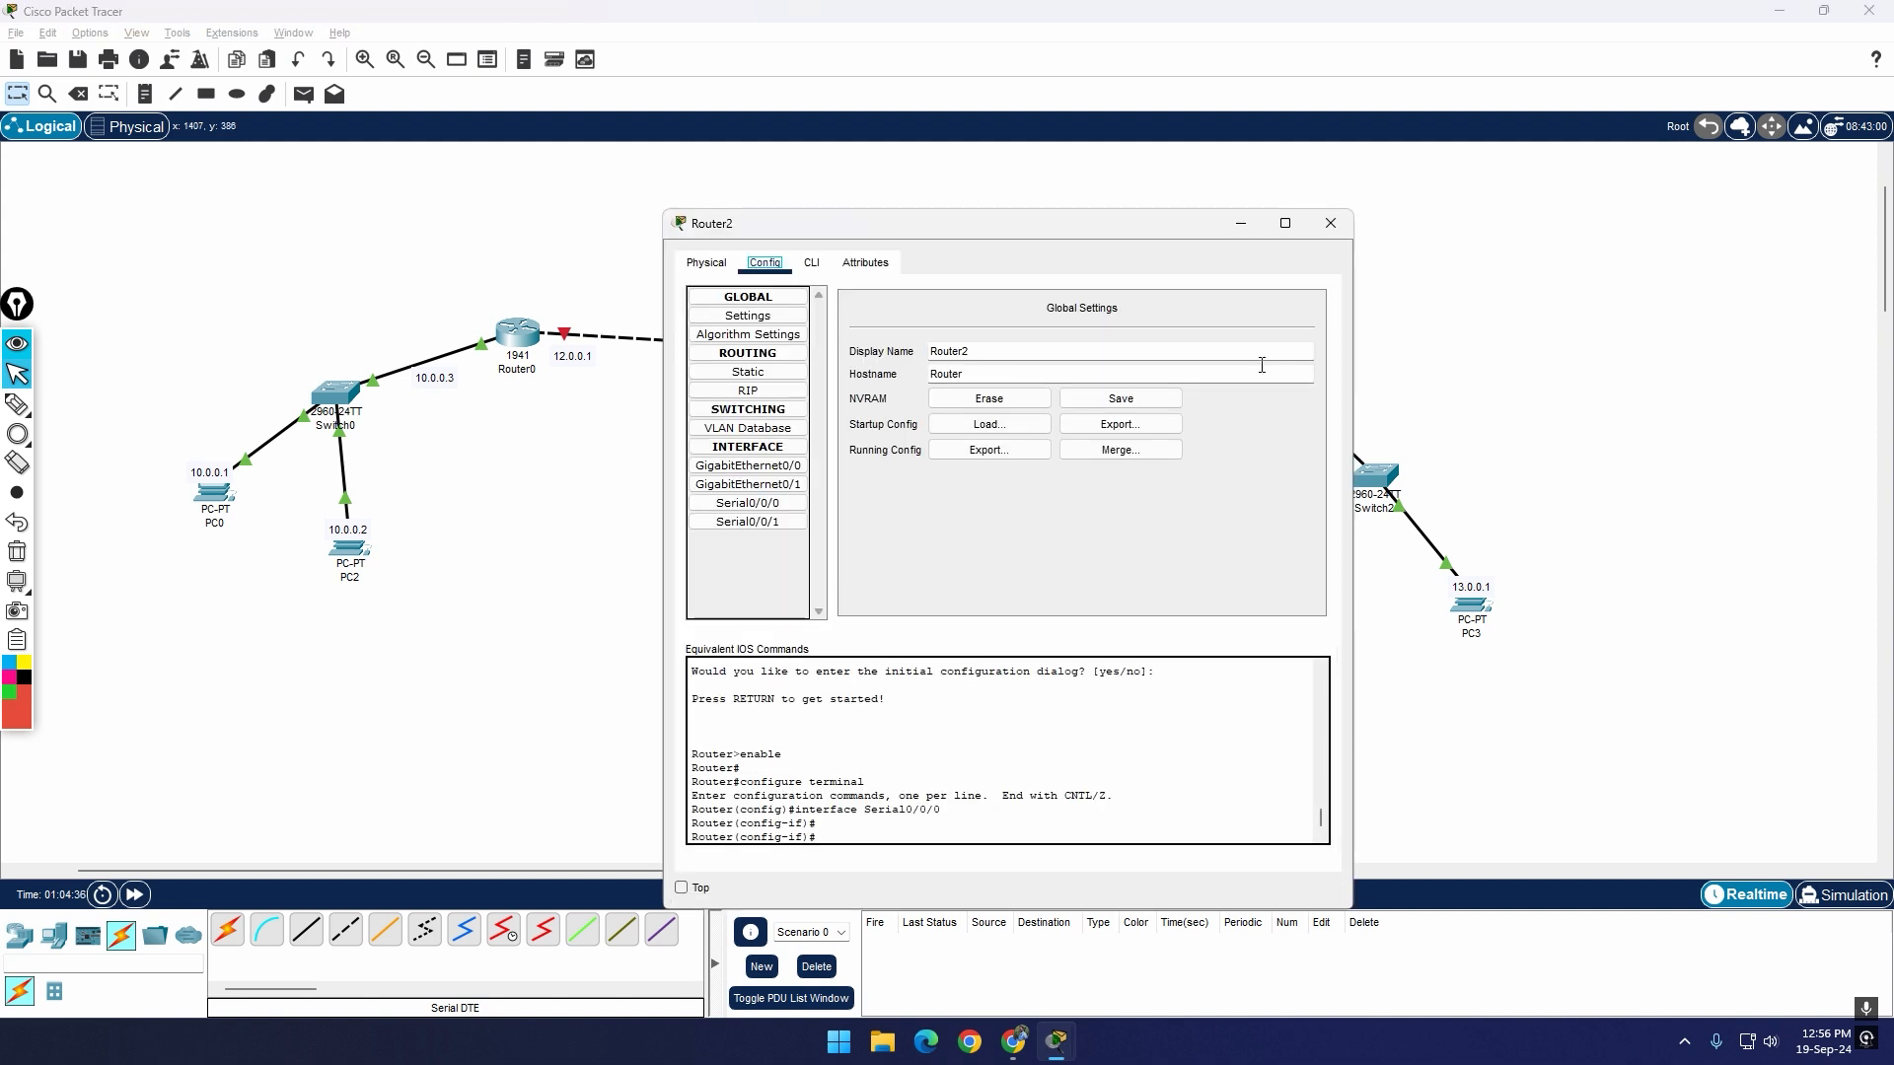
pyautogui.click(1264, 371)
pyautogui.click(783, 510)
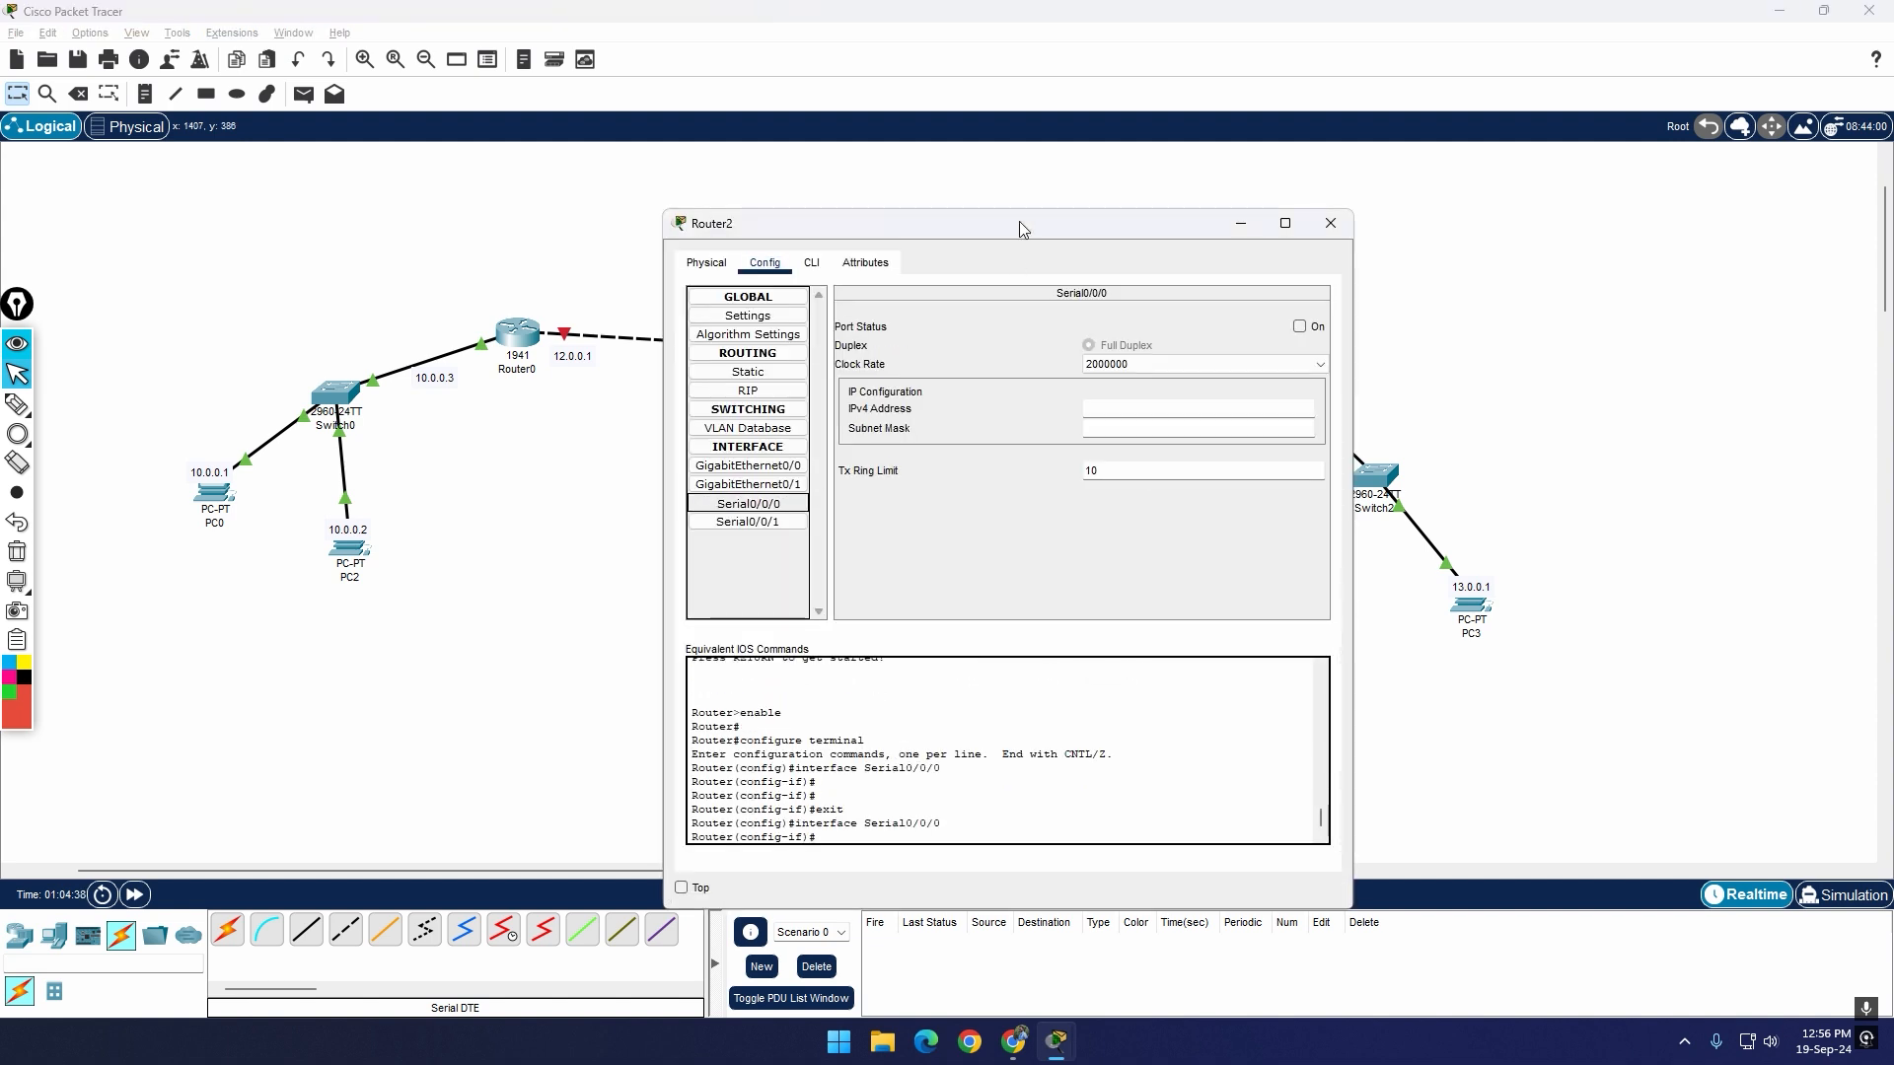
pyautogui.moveTo(1027, 227); pyautogui.dragTo(1256, 513)
pyautogui.click(1545, 619)
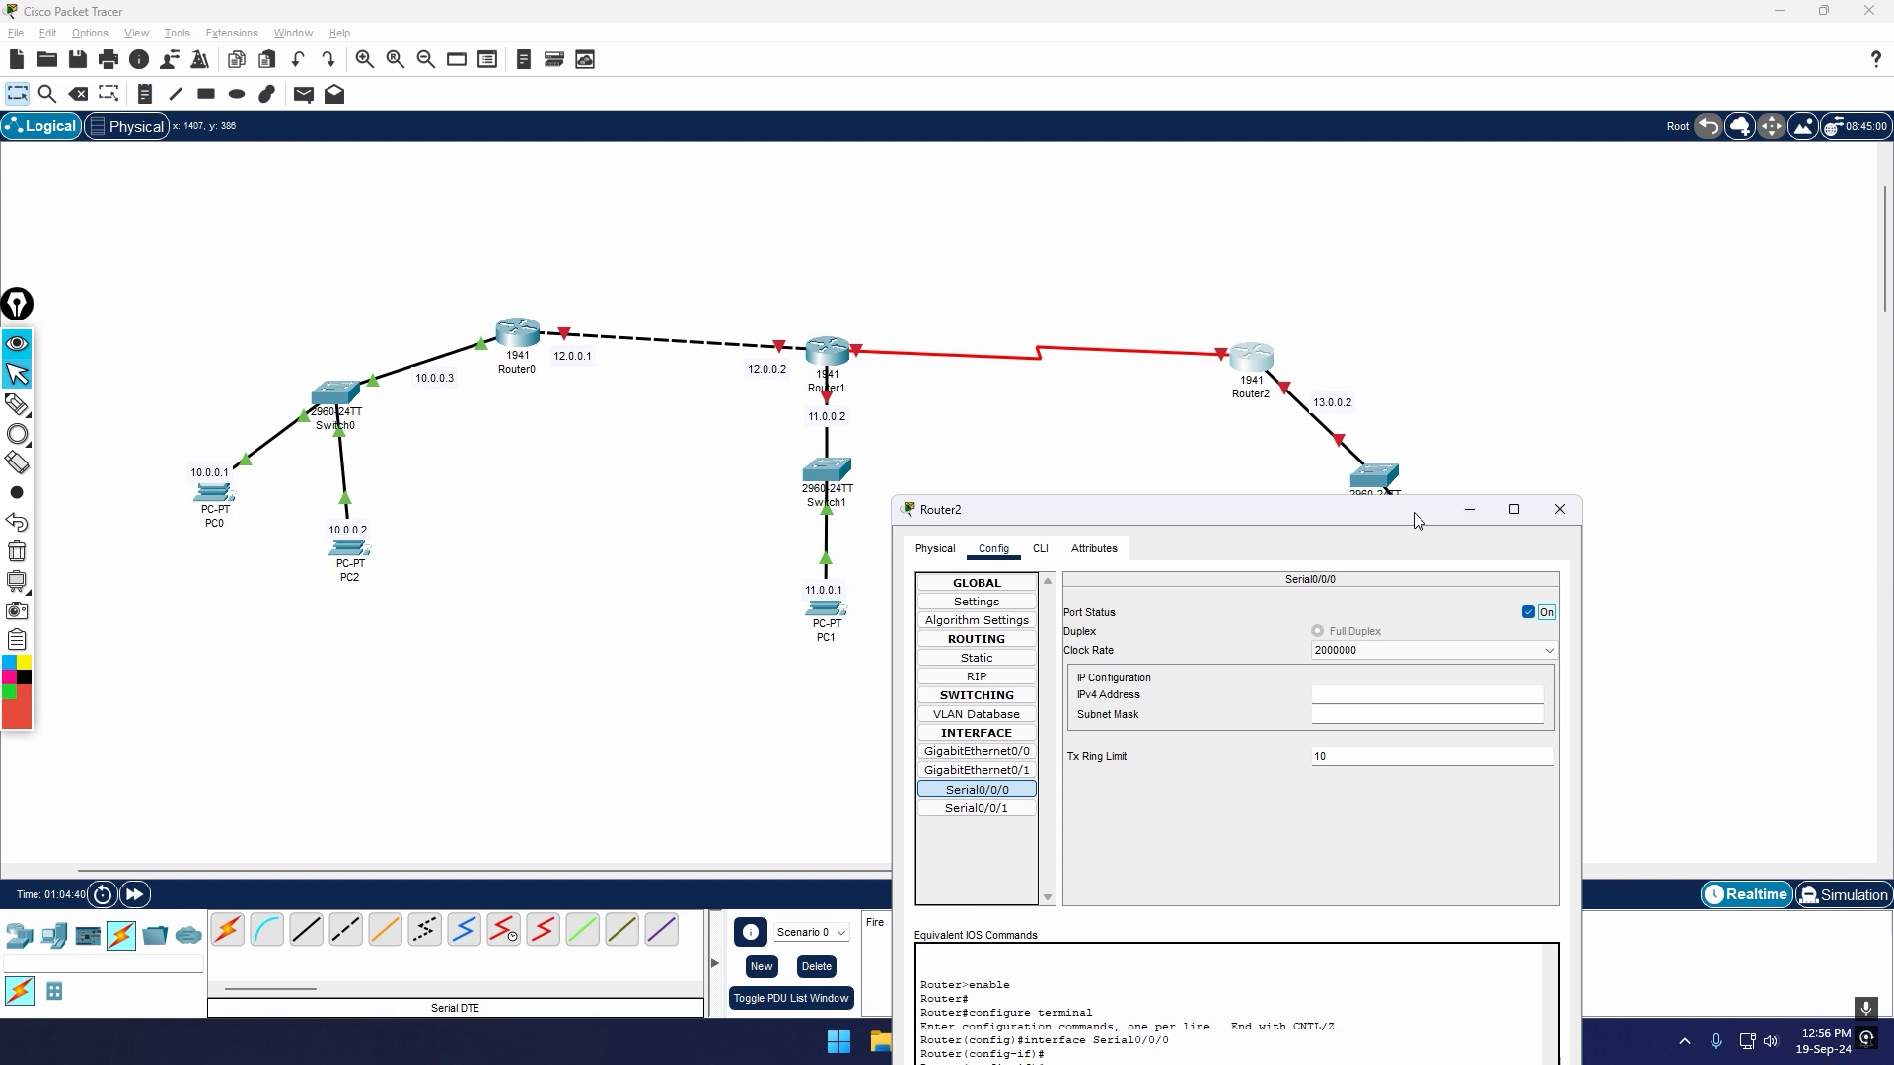
pyautogui.moveTo(1397, 517); pyautogui.dragTo(1436, 742)
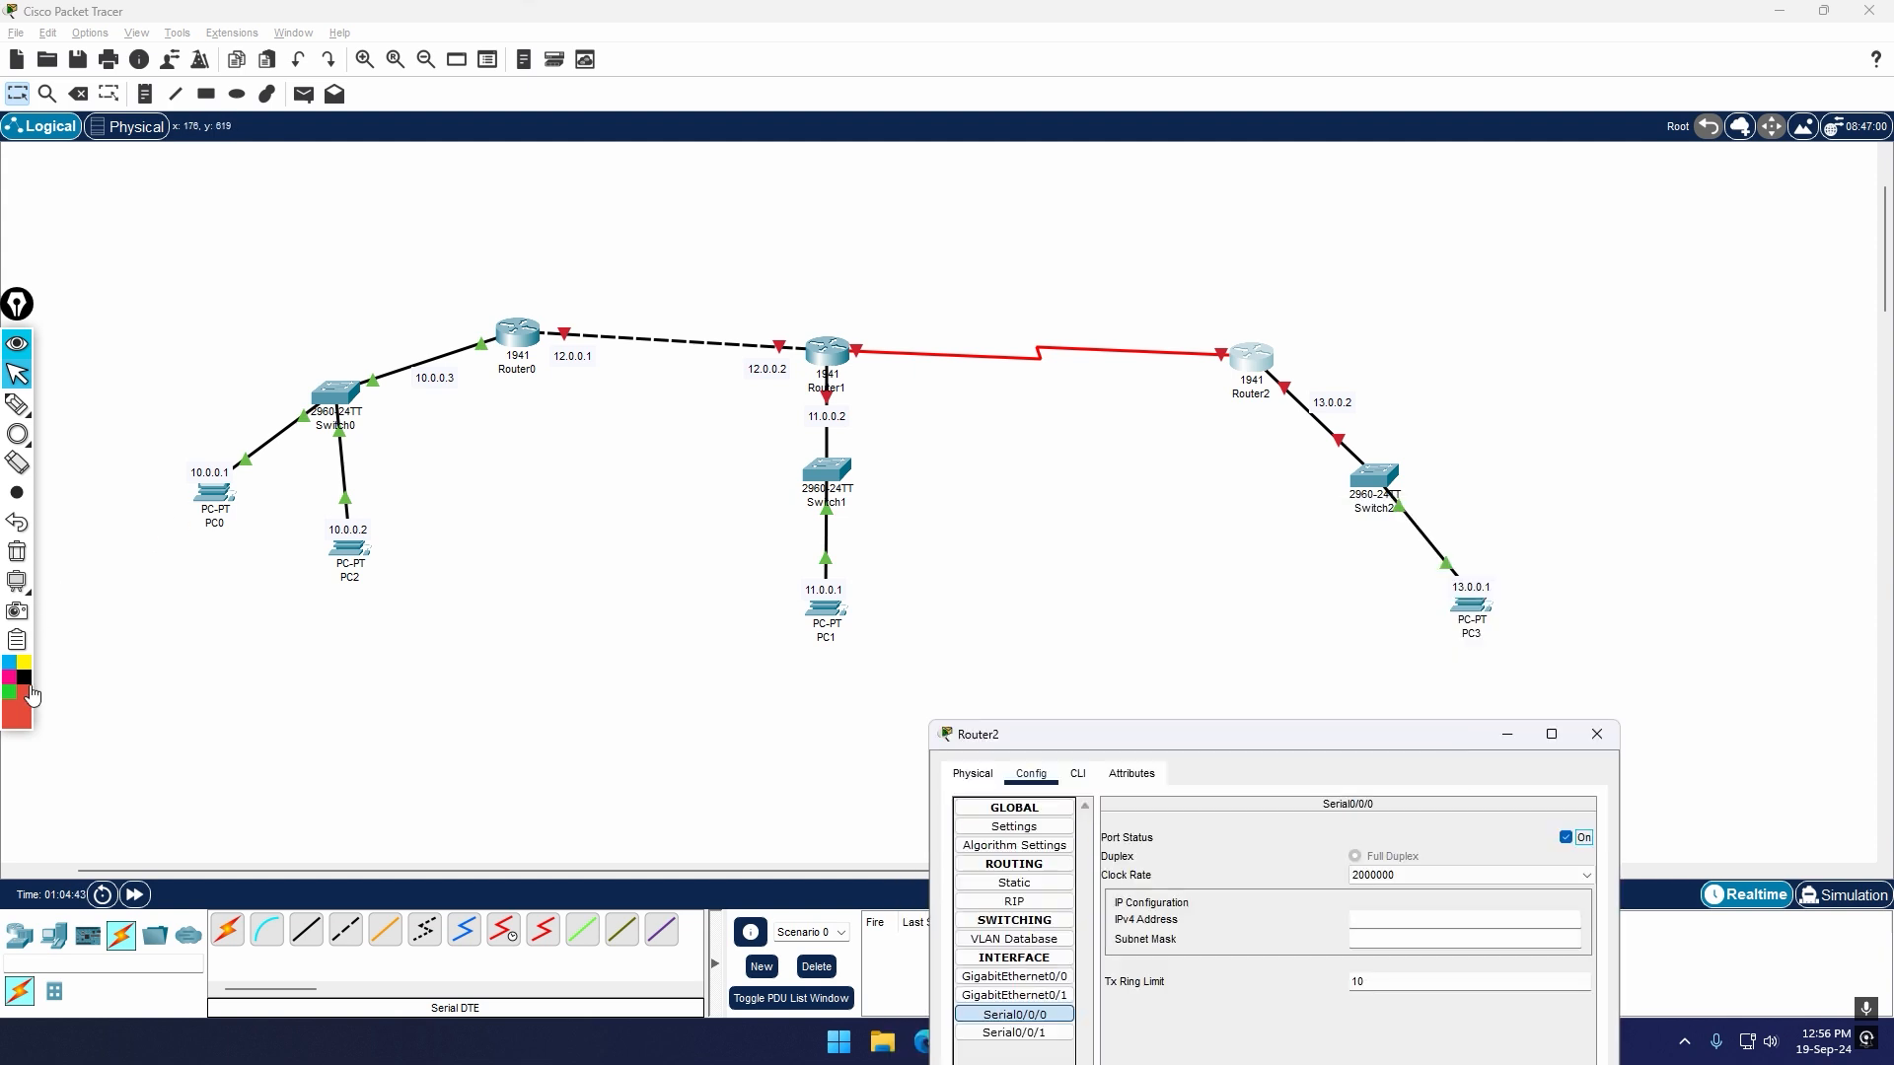
# Step: Draw red circles around the three LANs: Switch0 with its PCs, Switch1 with PC1, and Switch2 with PC3
pyautogui.click(16, 495)
pyautogui.click(16, 434)
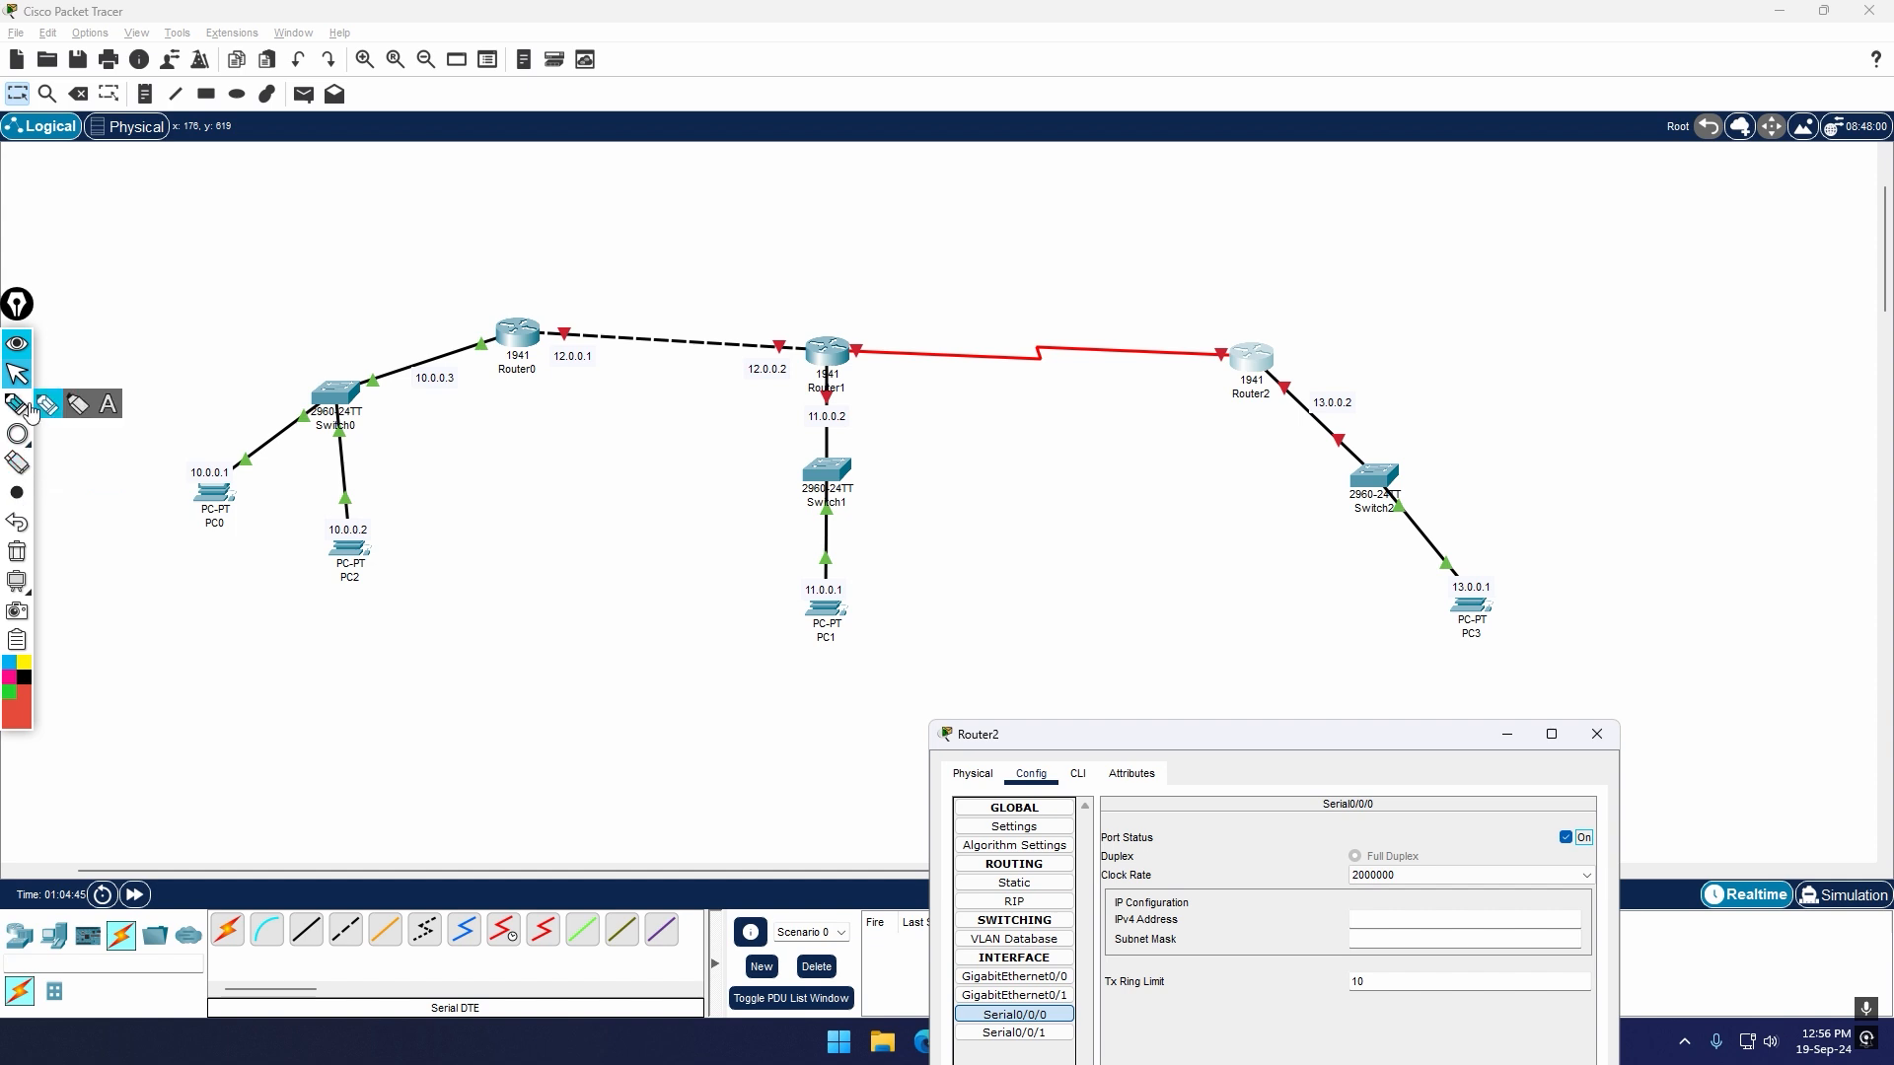
pyautogui.click(78, 434)
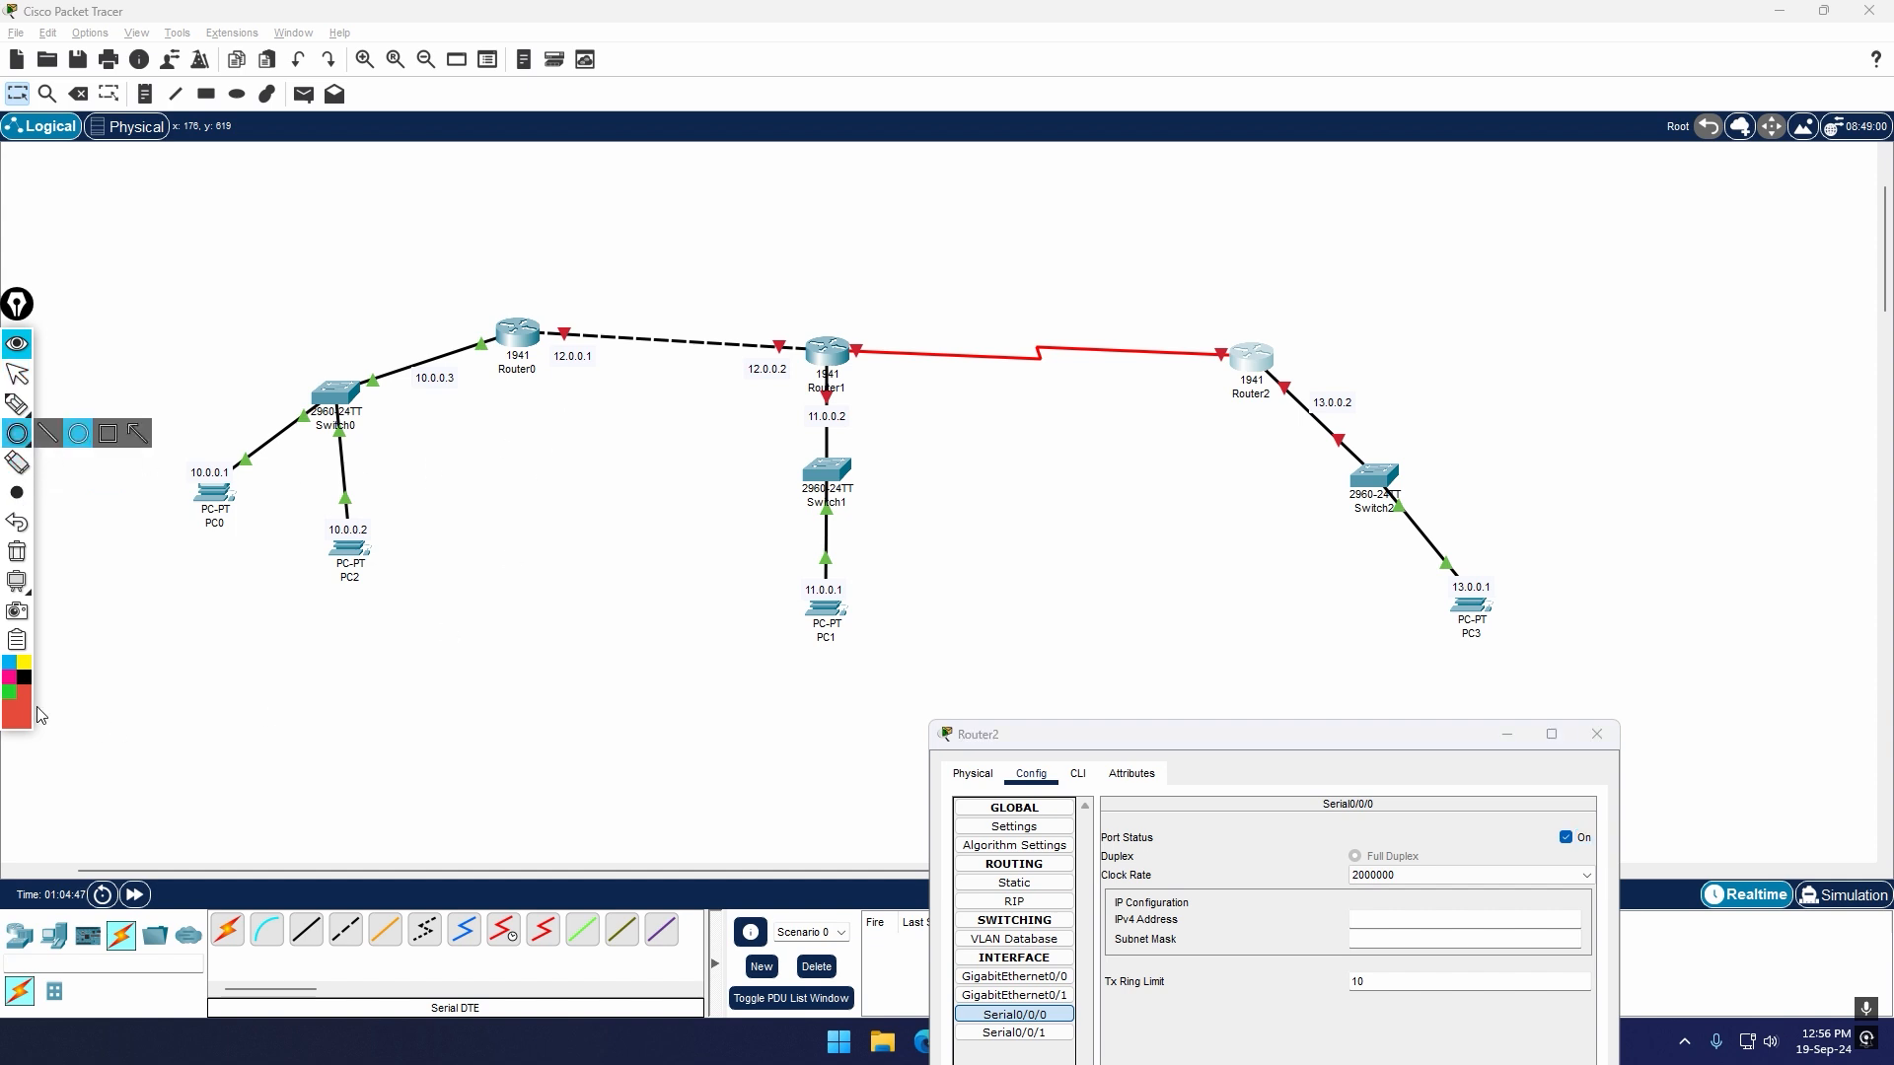
pyautogui.moveTo(110, 336)
pyautogui.mouseDown()
pyautogui.moveTo(488, 643)
pyautogui.moveTo(553, 628)
pyautogui.mouseUp()
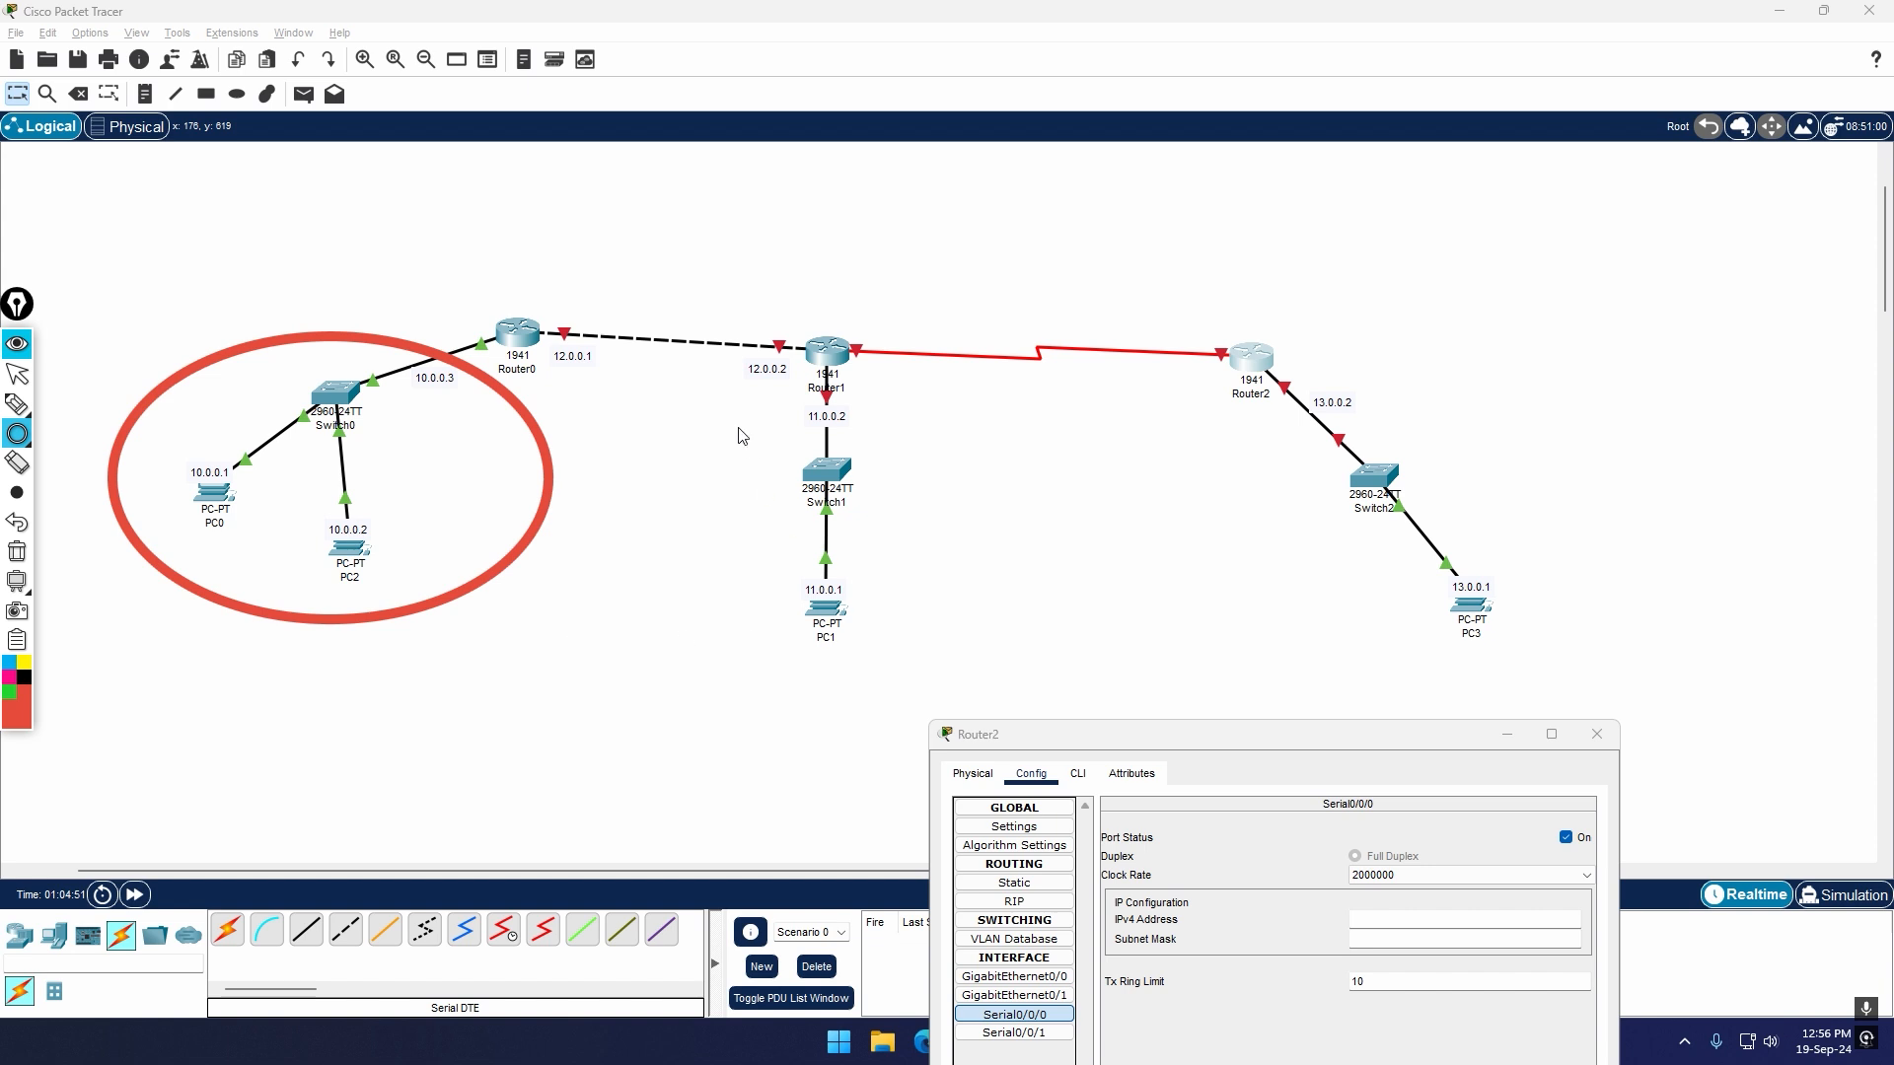
pyautogui.moveTo(732, 373)
pyautogui.mouseDown()
pyautogui.moveTo(803, 590)
pyautogui.moveTo(942, 758)
pyautogui.mouseUp()
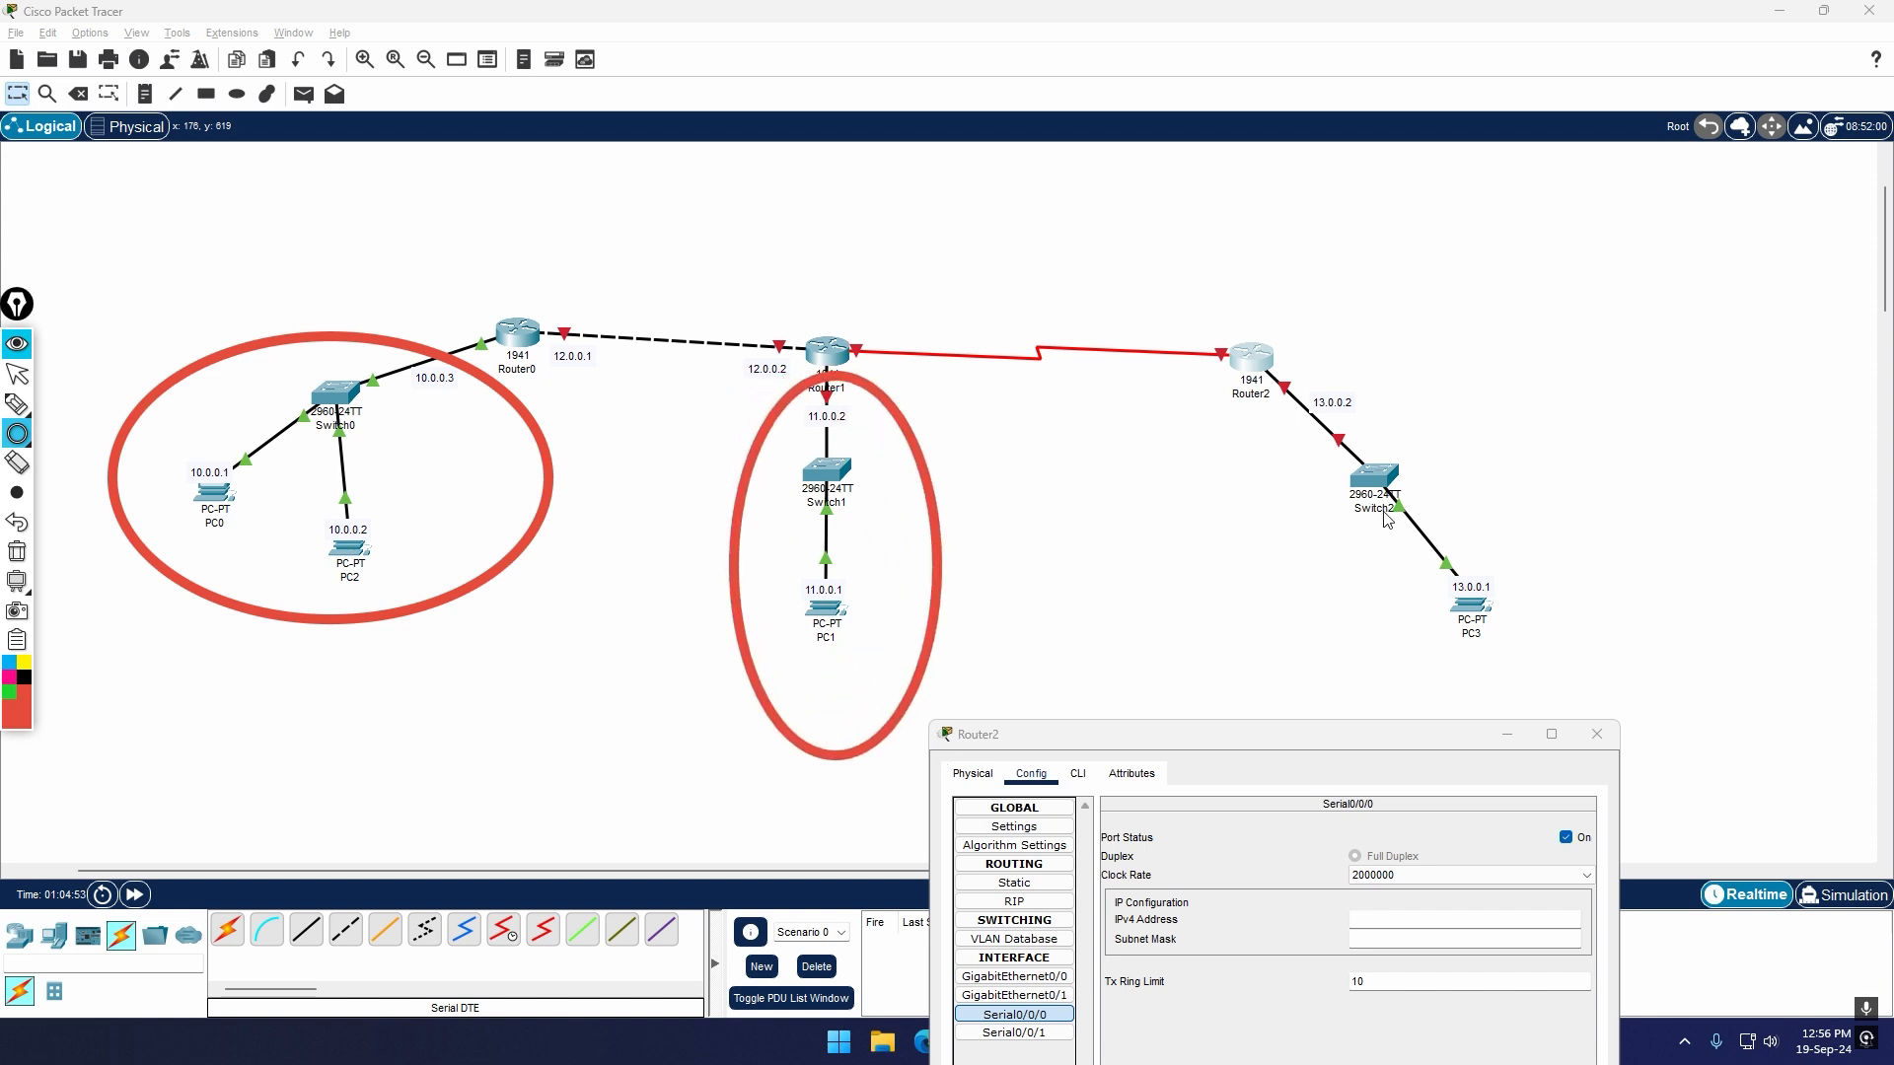
pyautogui.moveTo(1256, 424); pyautogui.dragTo(1576, 710)
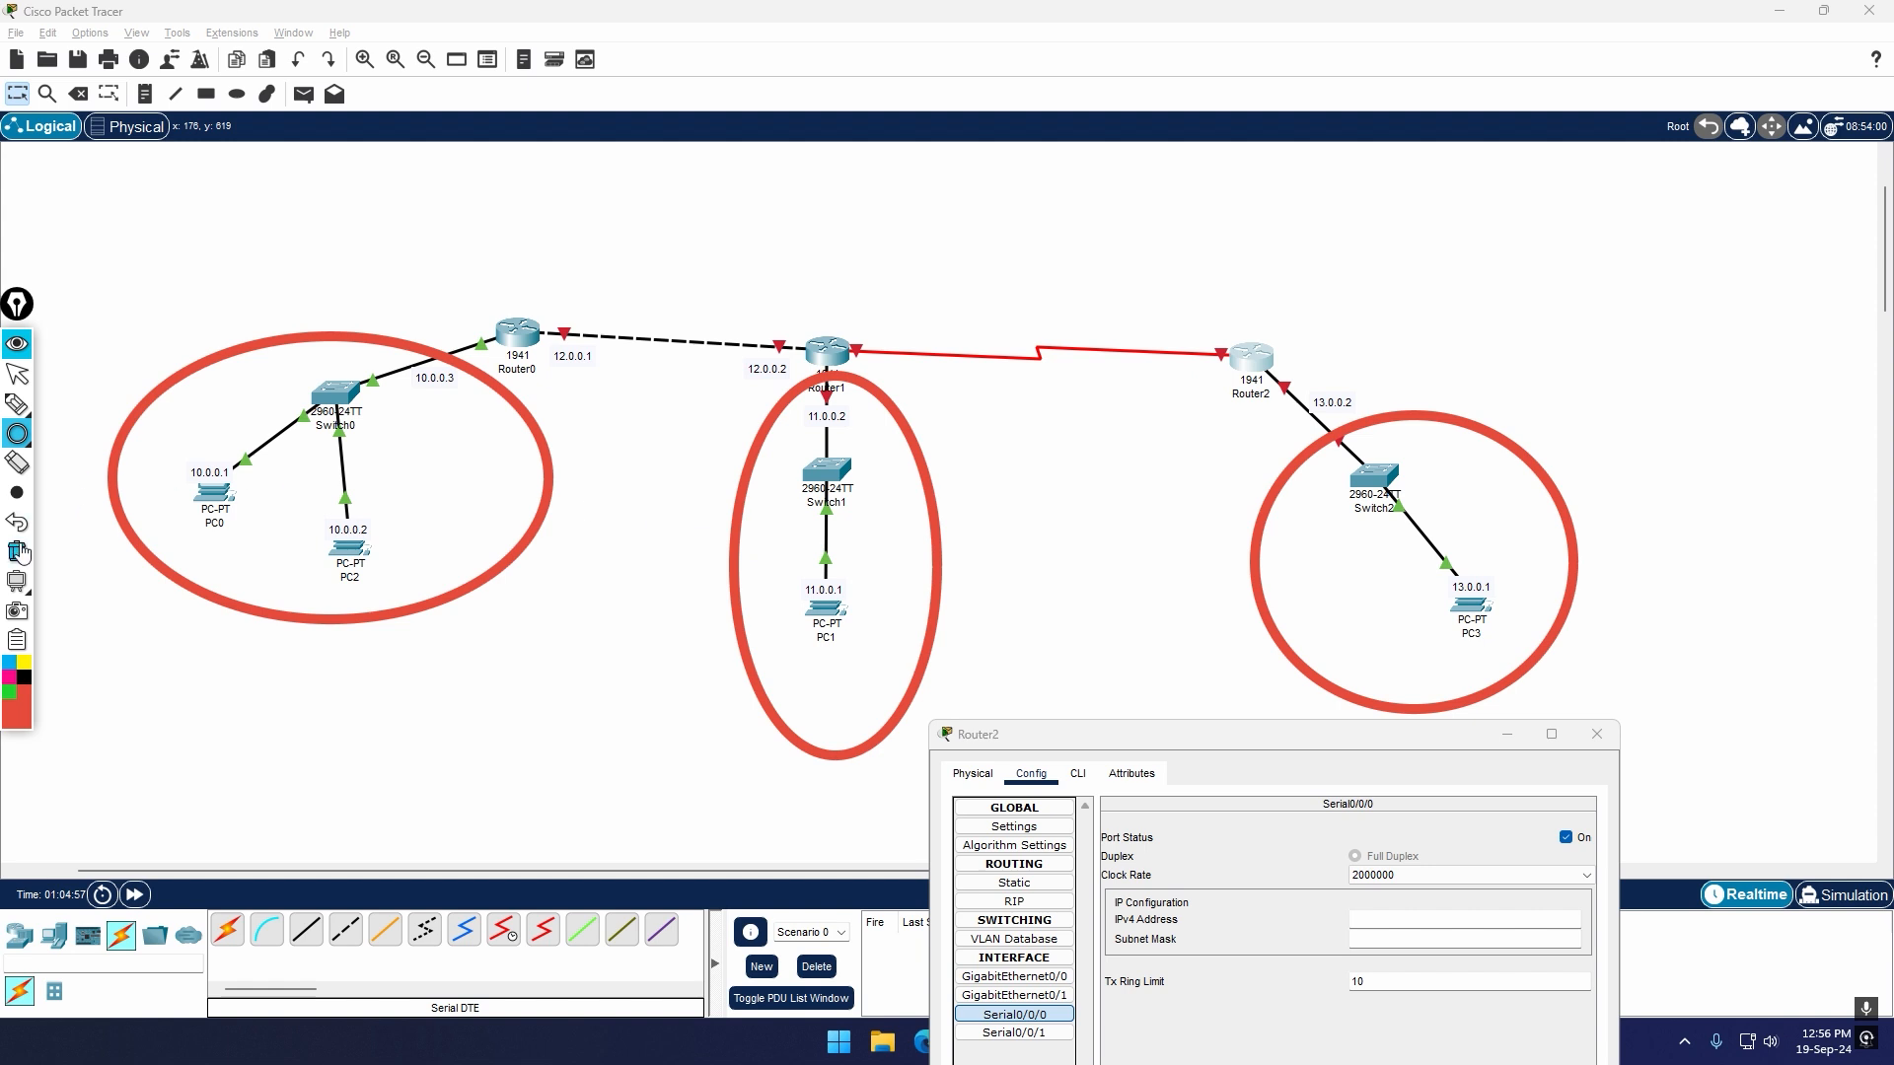
# Step: Circle the Router0–Router1 and Router1–Router2 links in light blue, and clear all annotations
pyautogui.click(8, 662)
pyautogui.moveTo(521, 251); pyautogui.dragTo(819, 441)
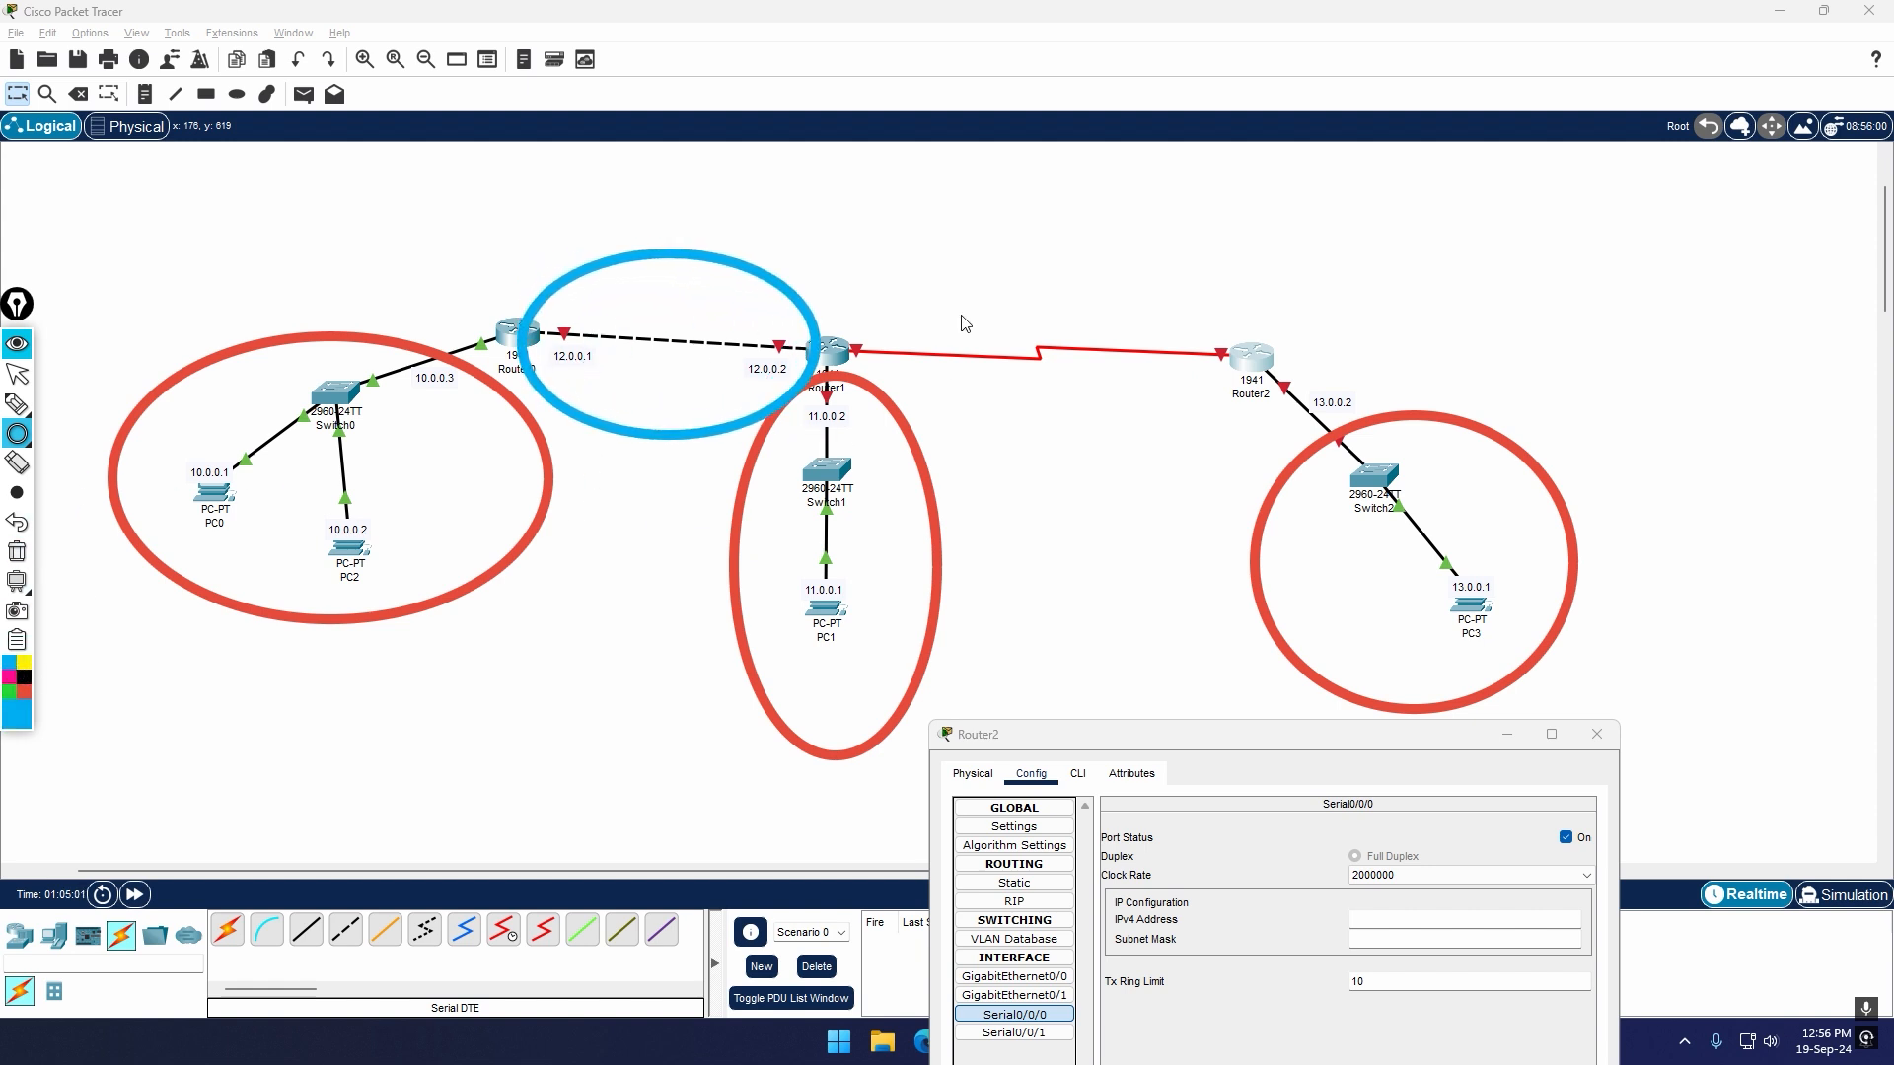
pyautogui.moveTo(896, 254); pyautogui.dragTo(1229, 451)
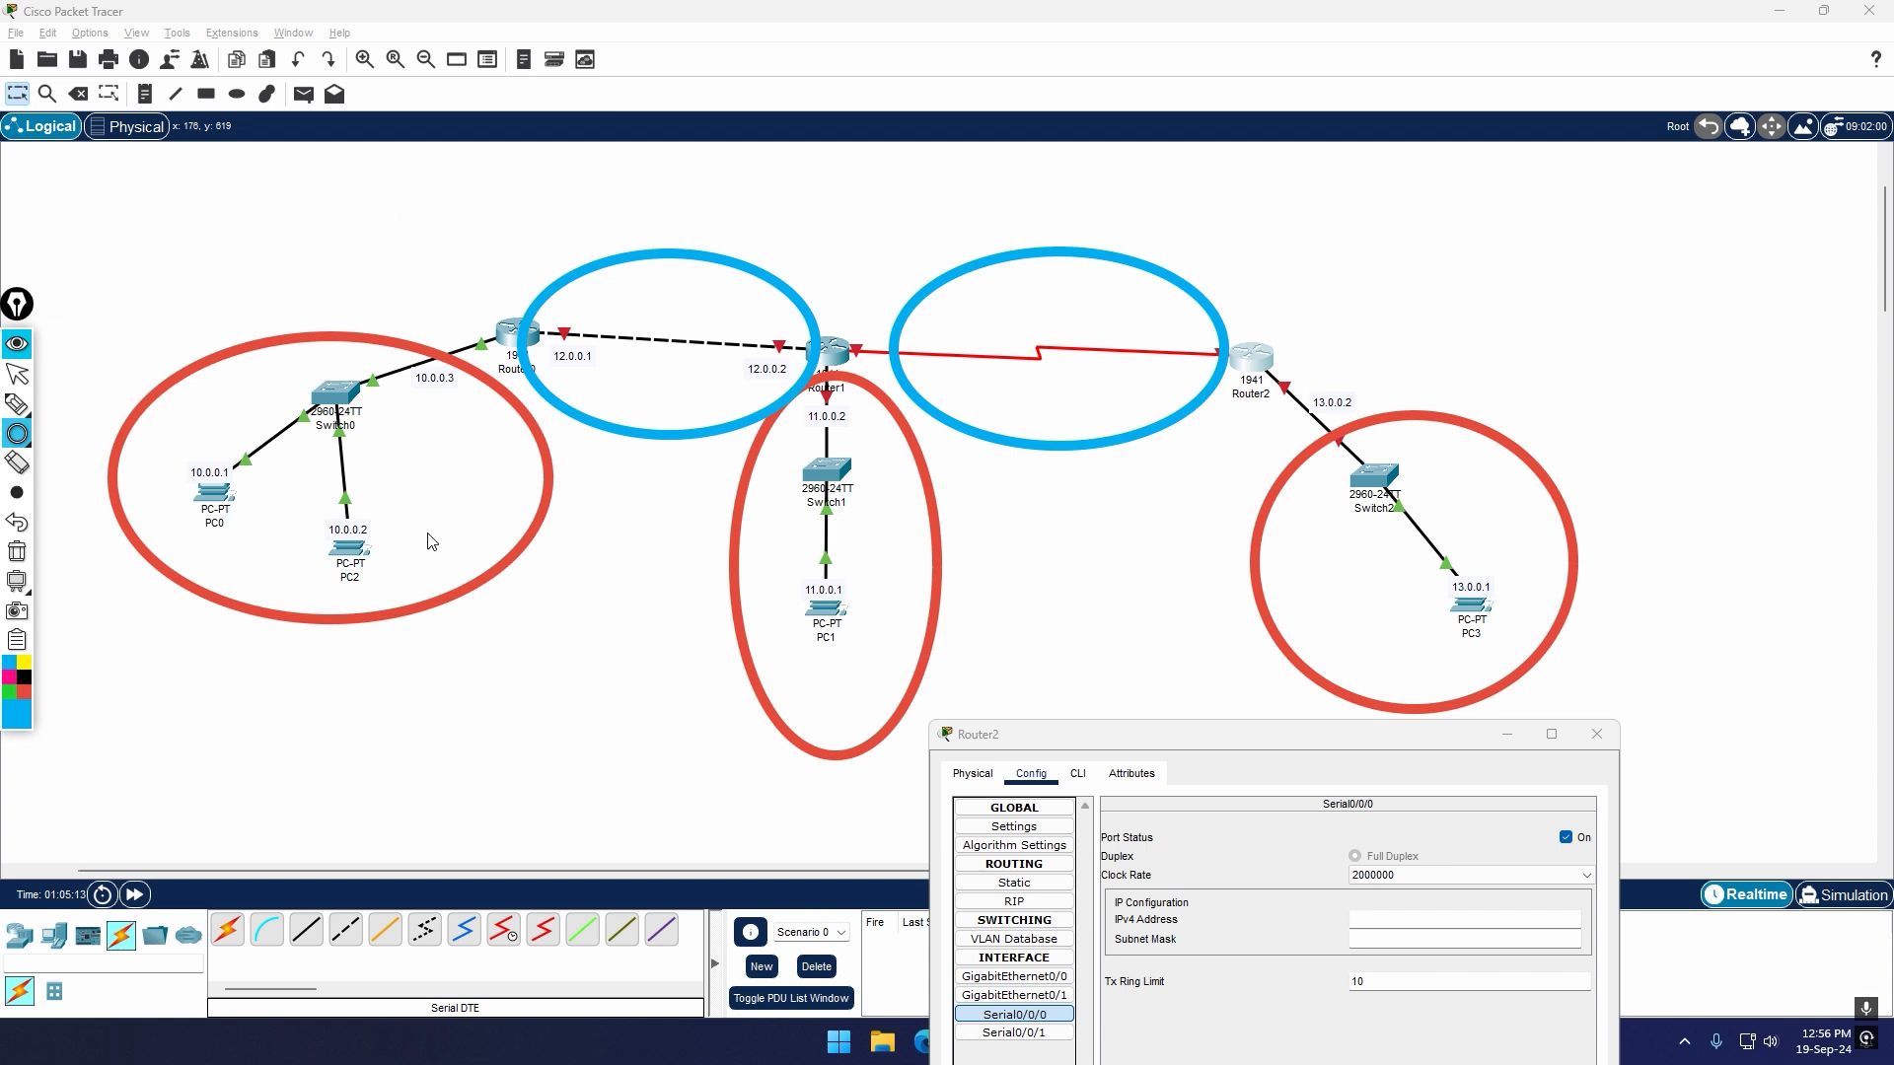
pyautogui.click(16, 558)
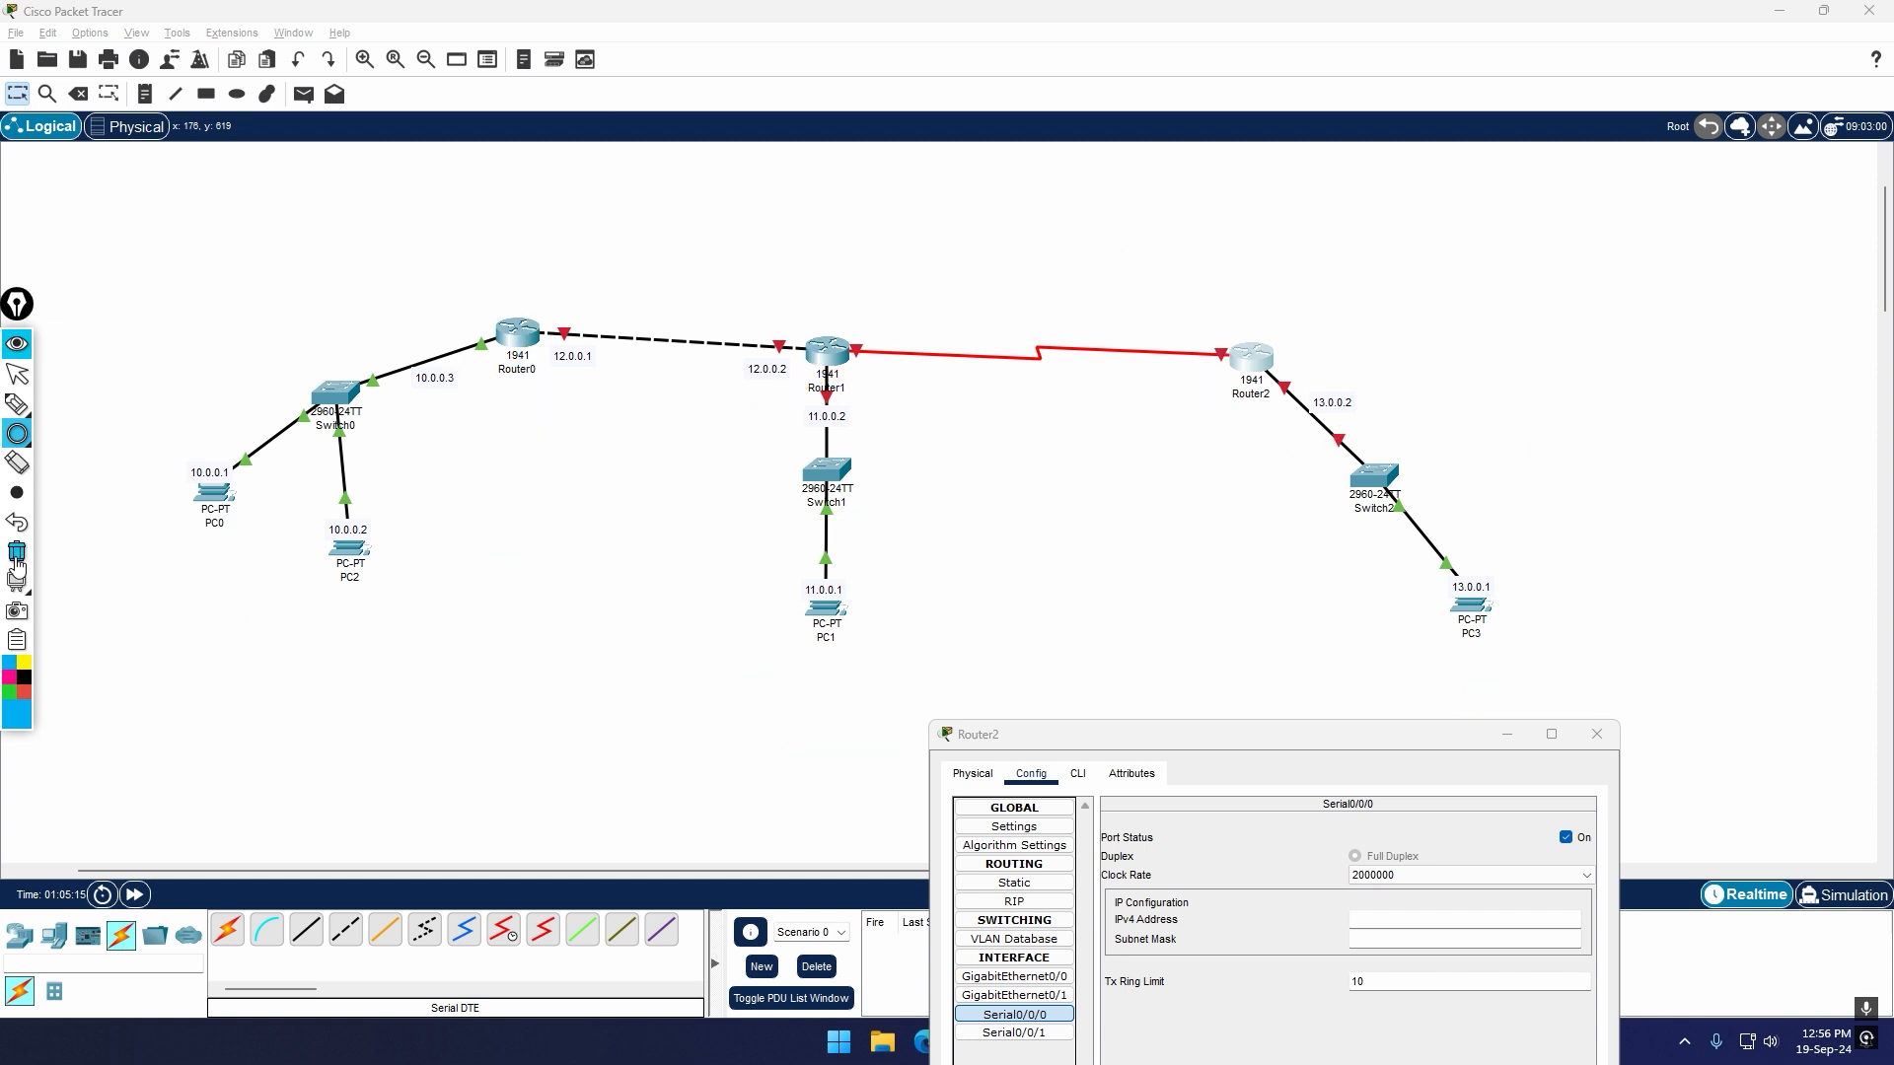
pyautogui.click(16, 374)
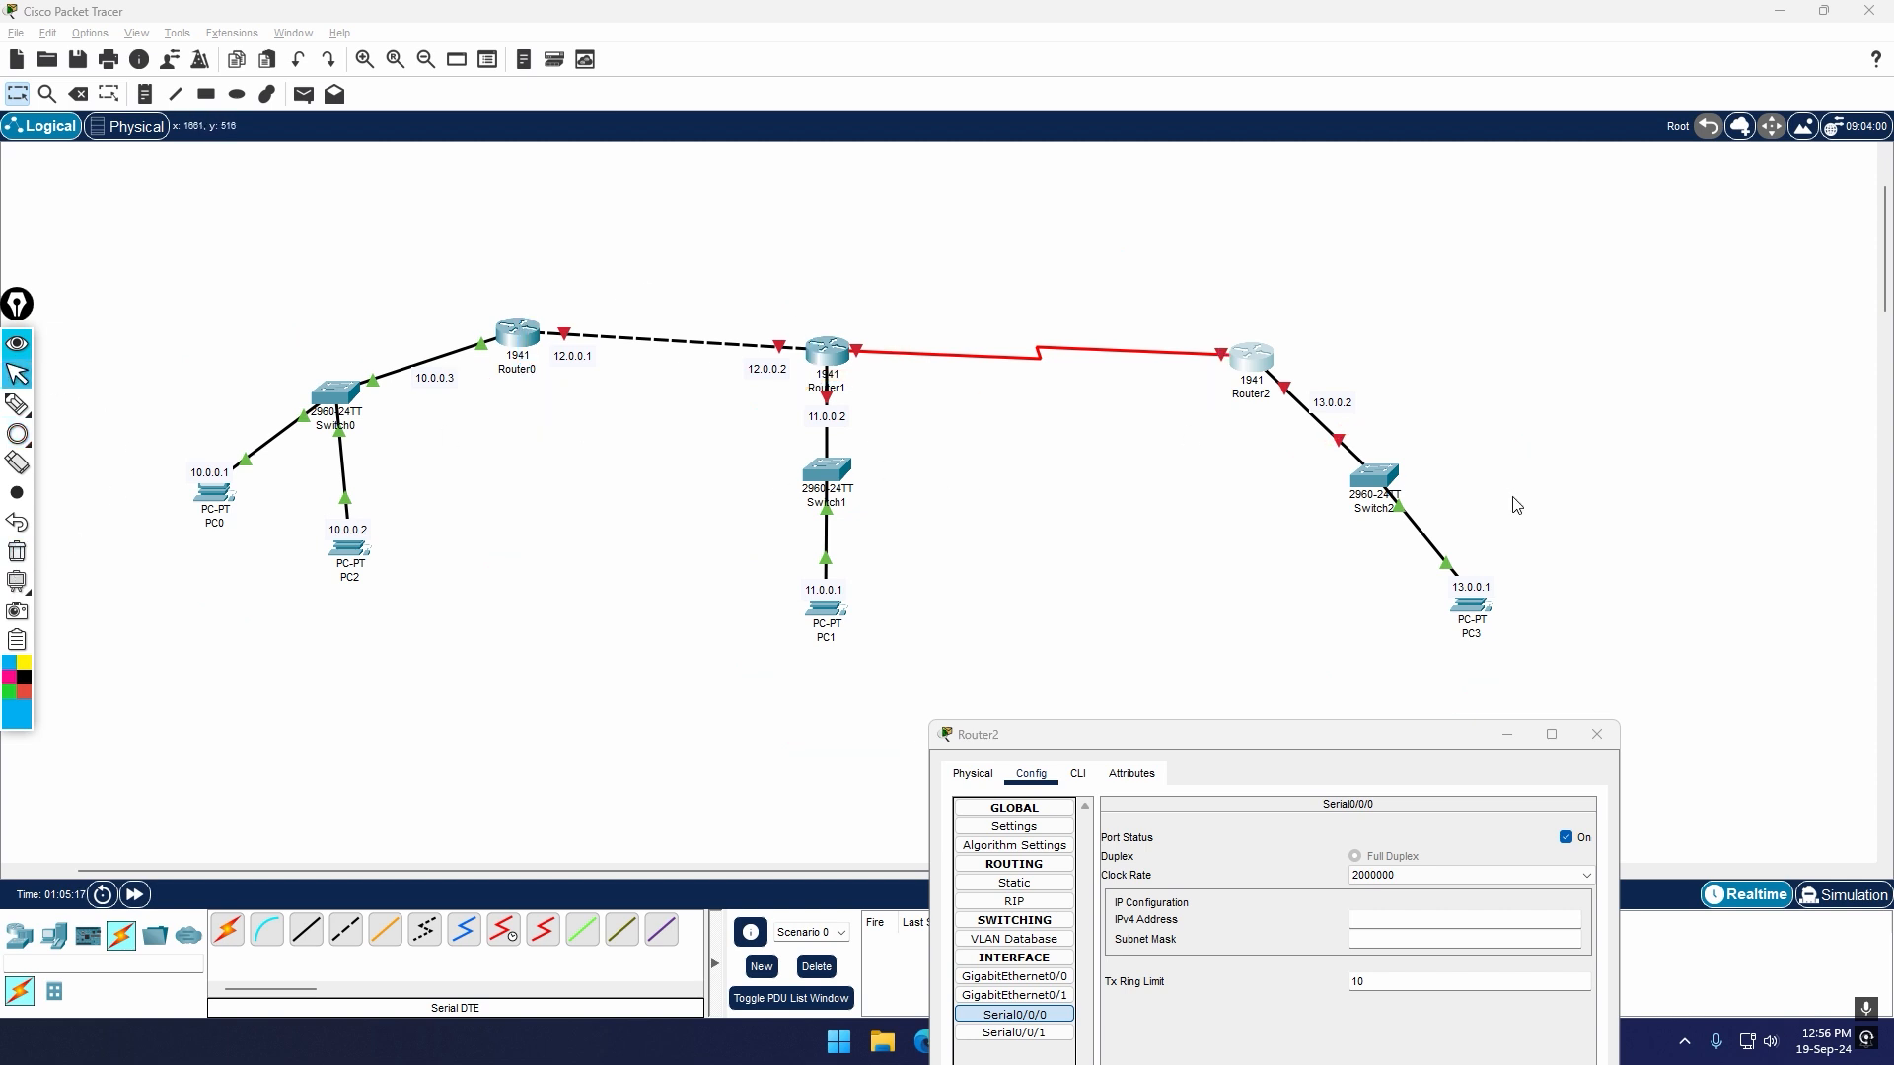
# Step: Set the IPv4 address of Router2's Serial0/0/0 to 14.0.0.1 with subnet mask 255.0.0.0 and close its configuration window
pyautogui.moveTo(1373, 732); pyautogui.dragTo(1304, 677)
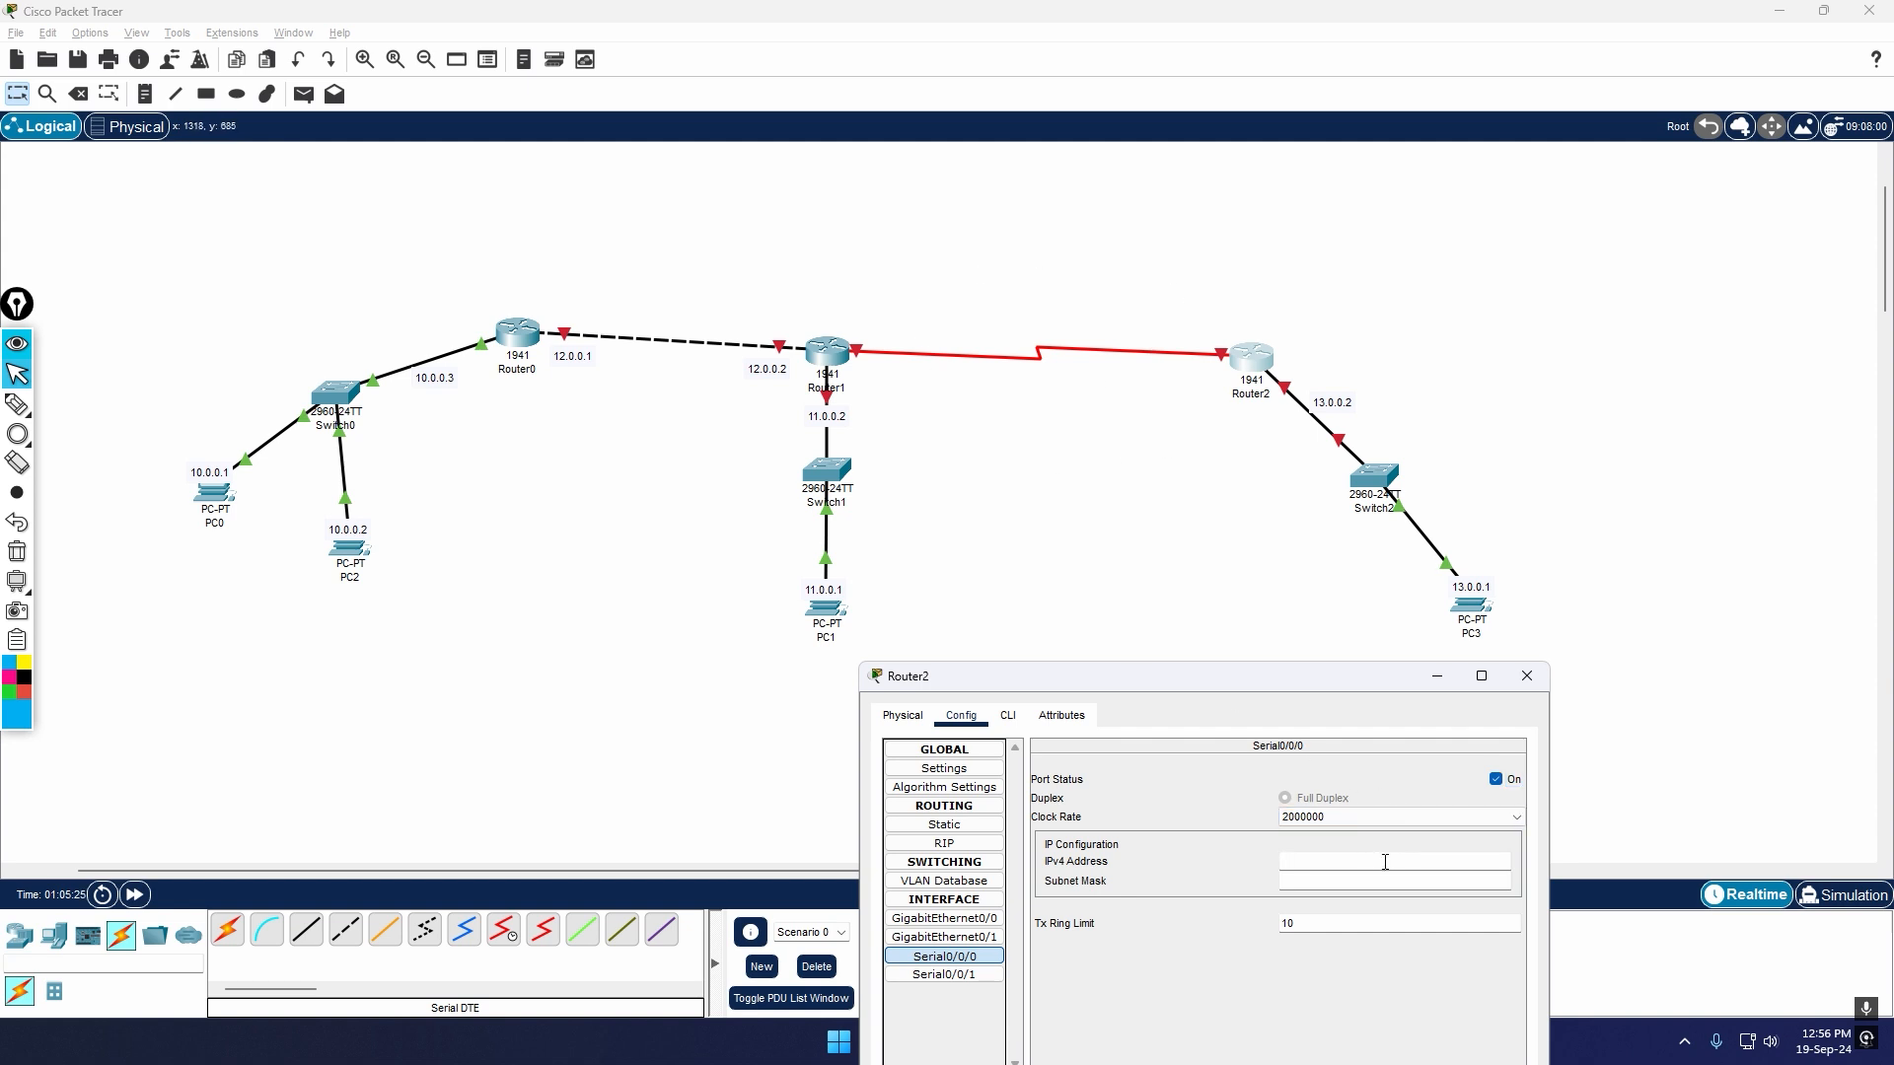
pyautogui.click(1385, 862)
pyautogui.write('12')
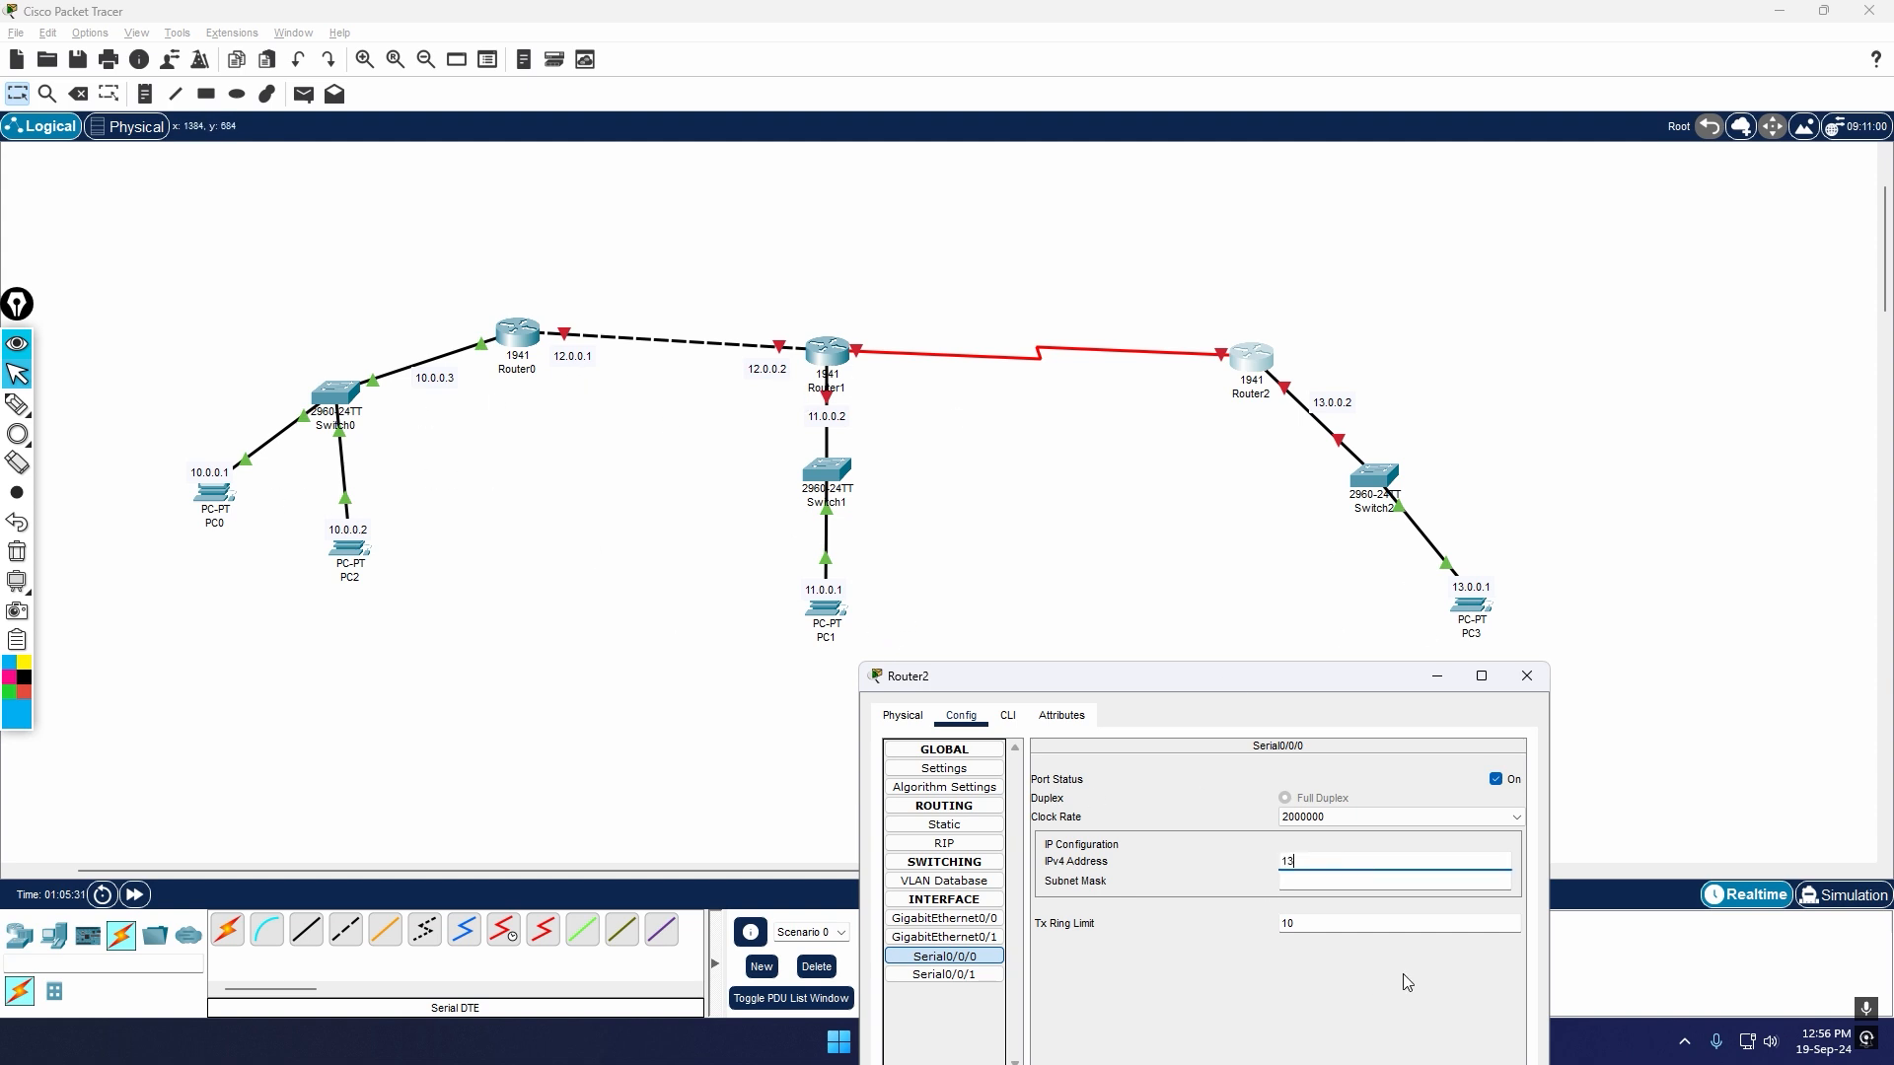
pyautogui.write('.0.0.1')
pyautogui.hotkey('ctrl', 'a')
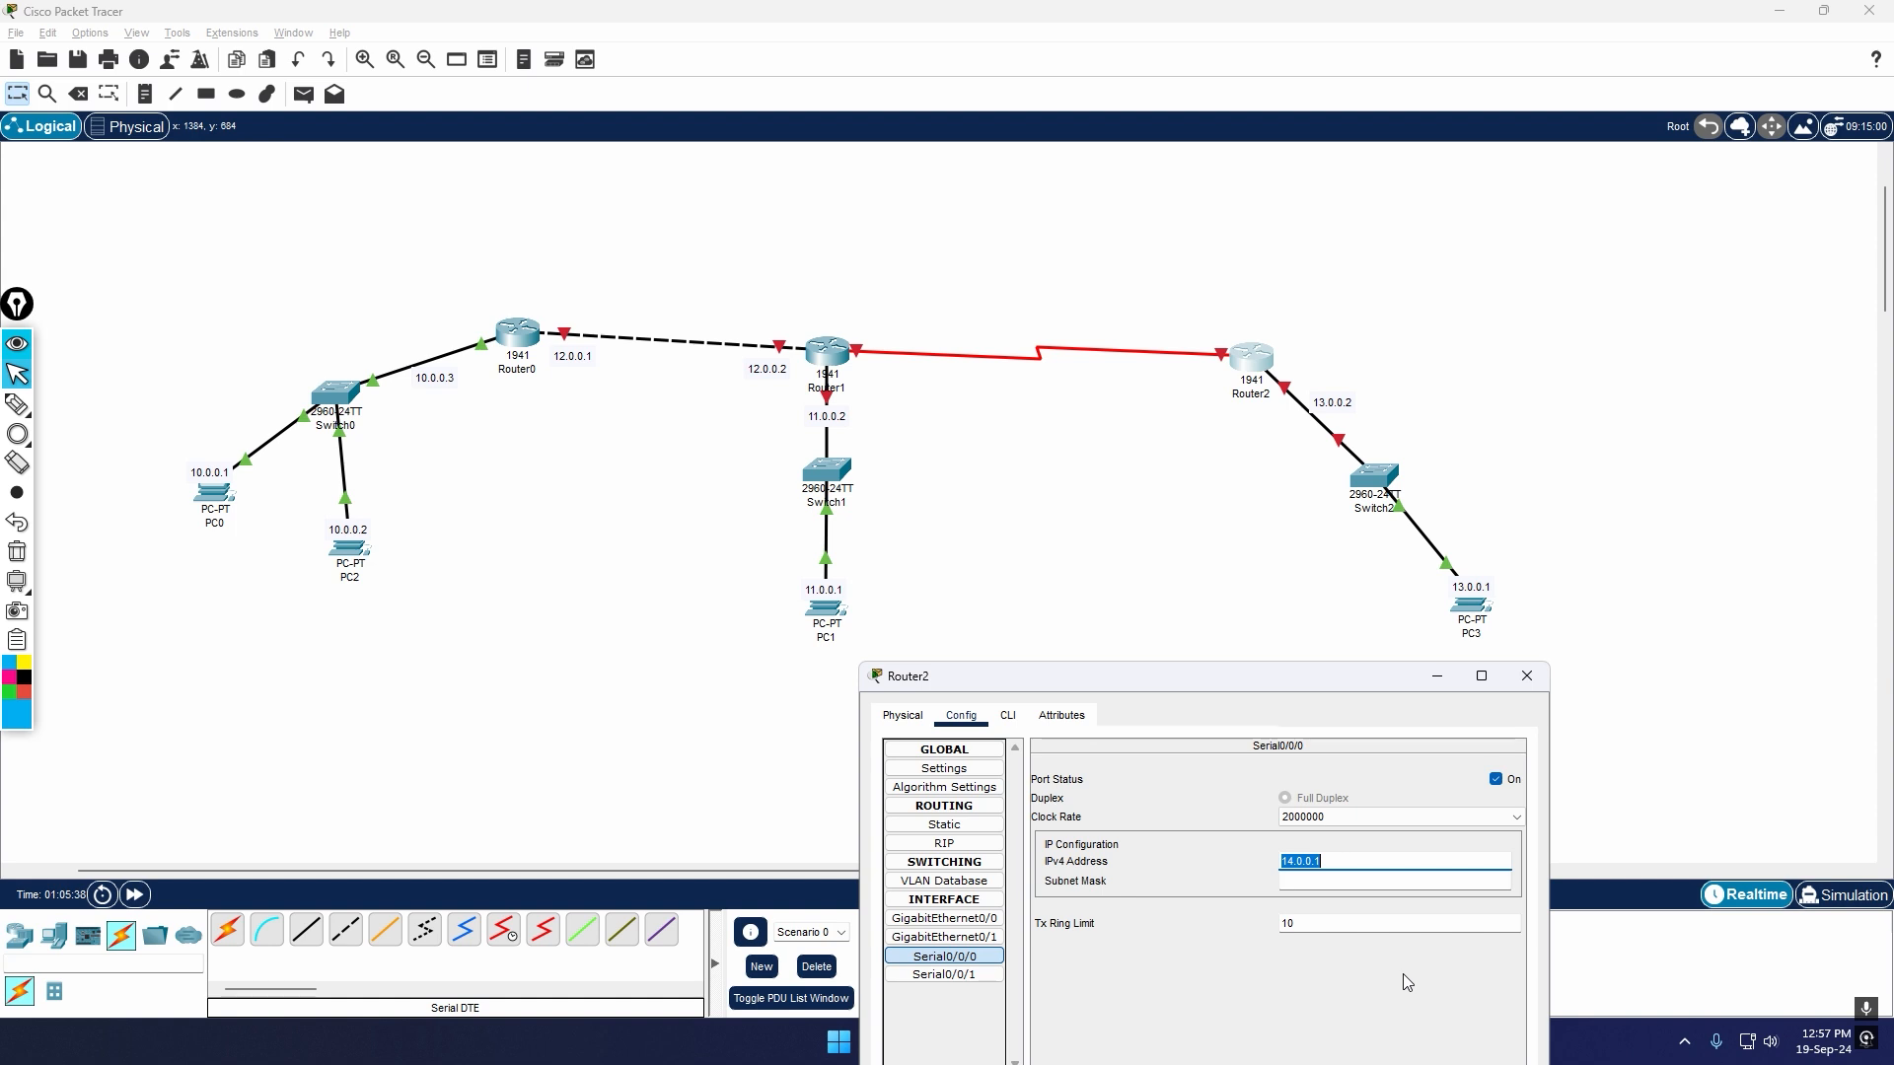
pyautogui.press('Return')
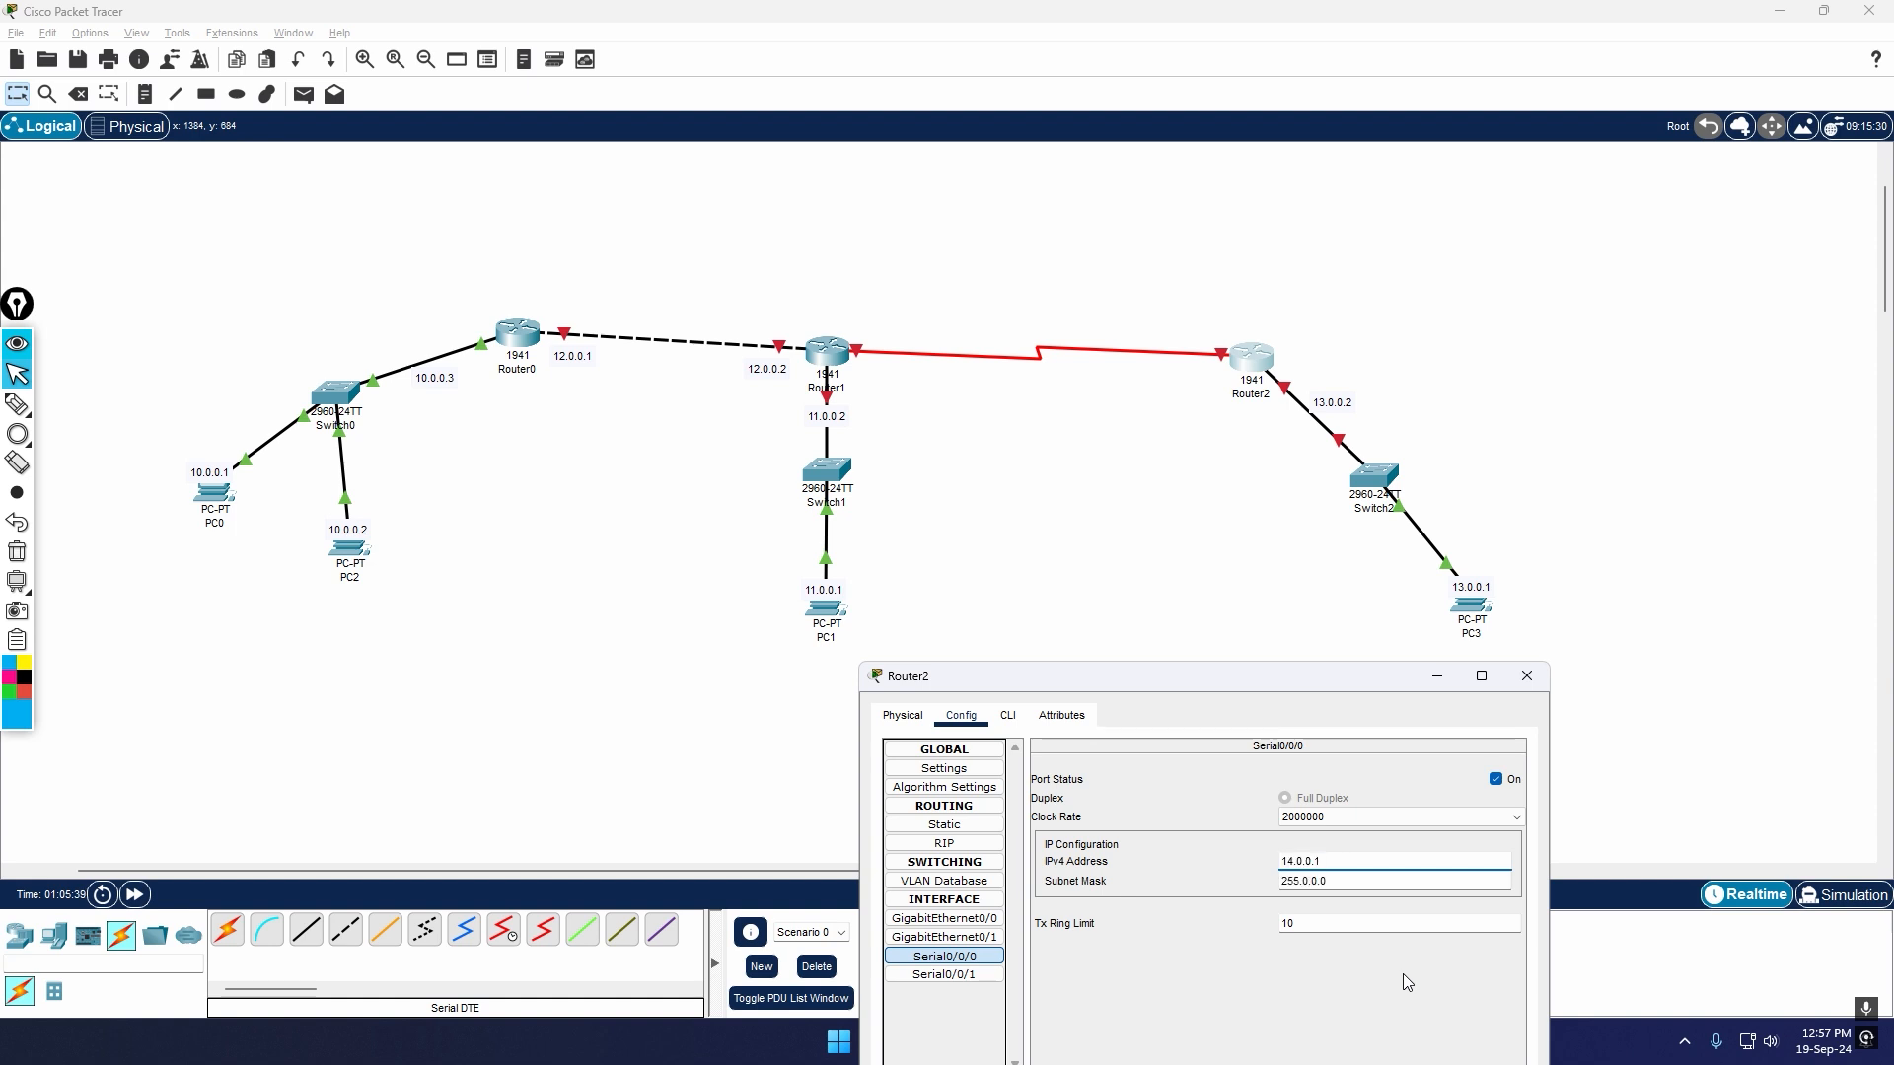
pyautogui.click(1527, 675)
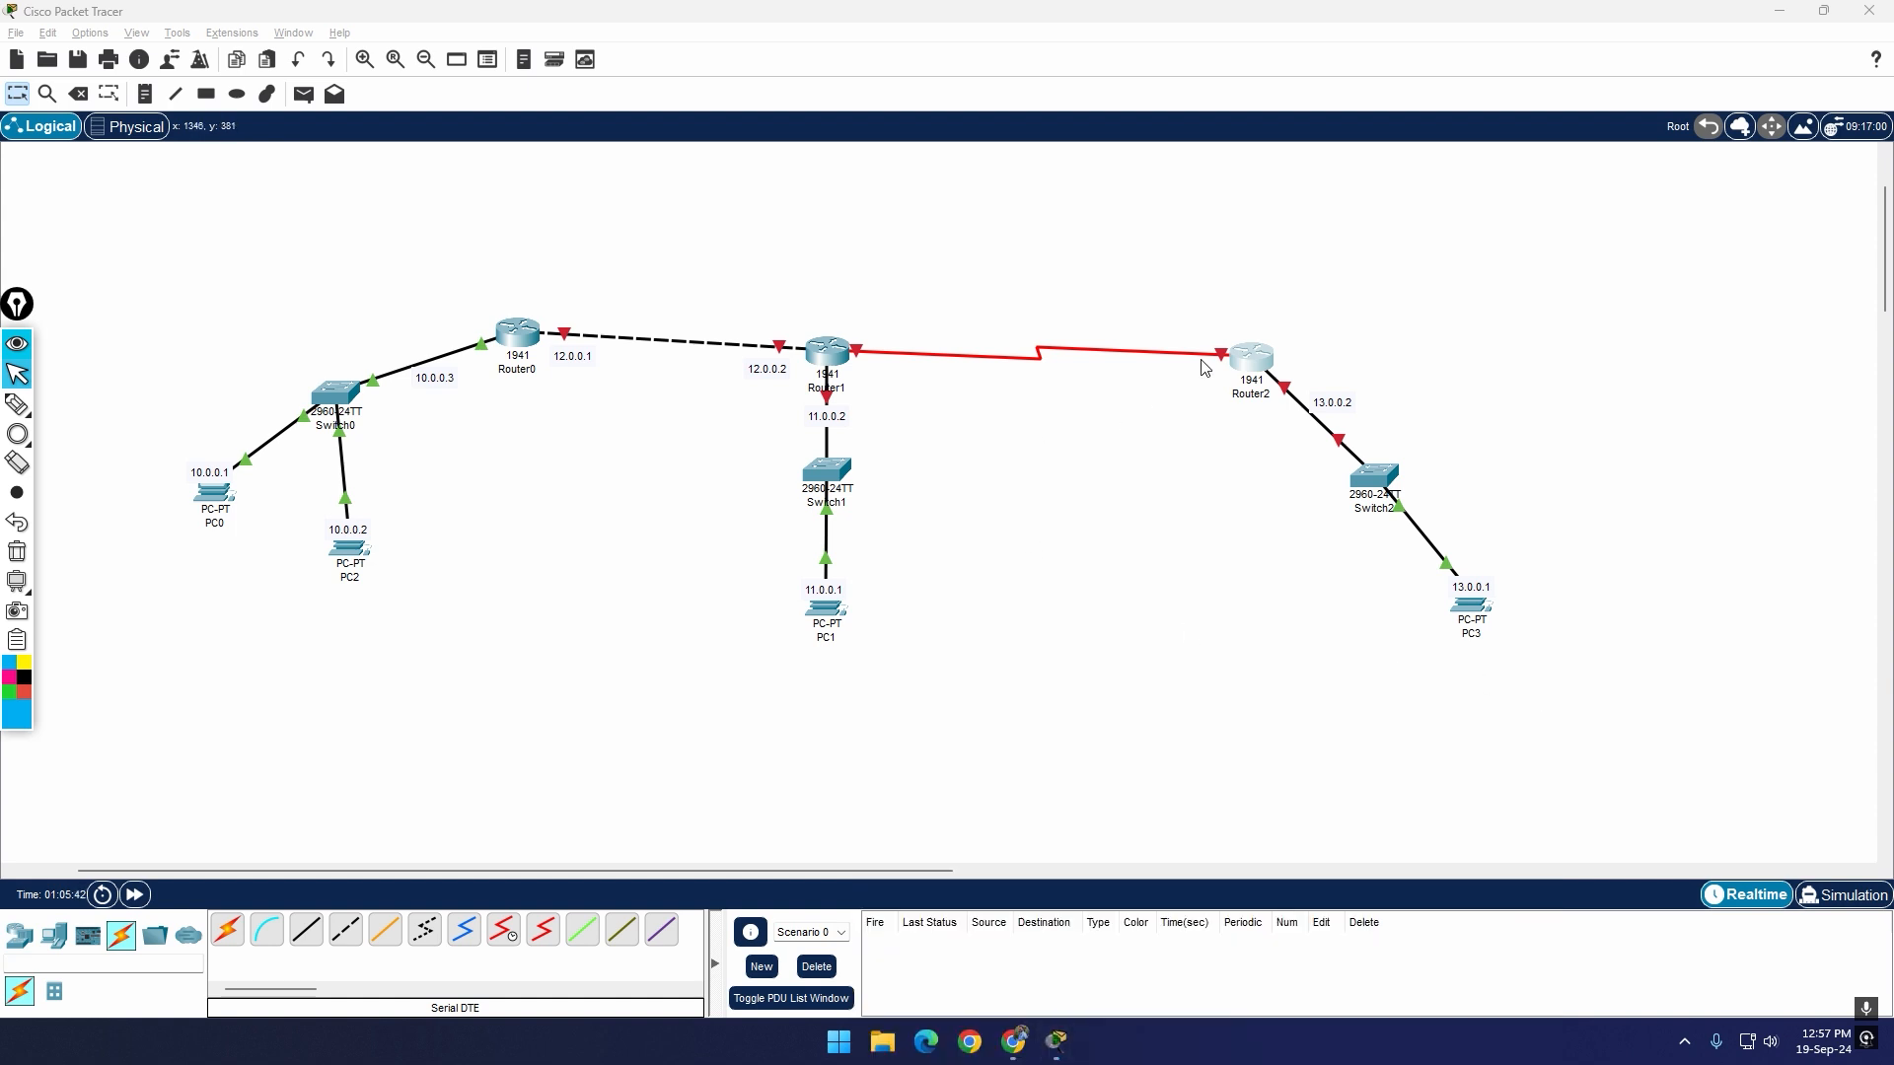
# Step: Add the note 14.0.0.1 to the topology next to Router2's serial port
pyautogui.press('n')
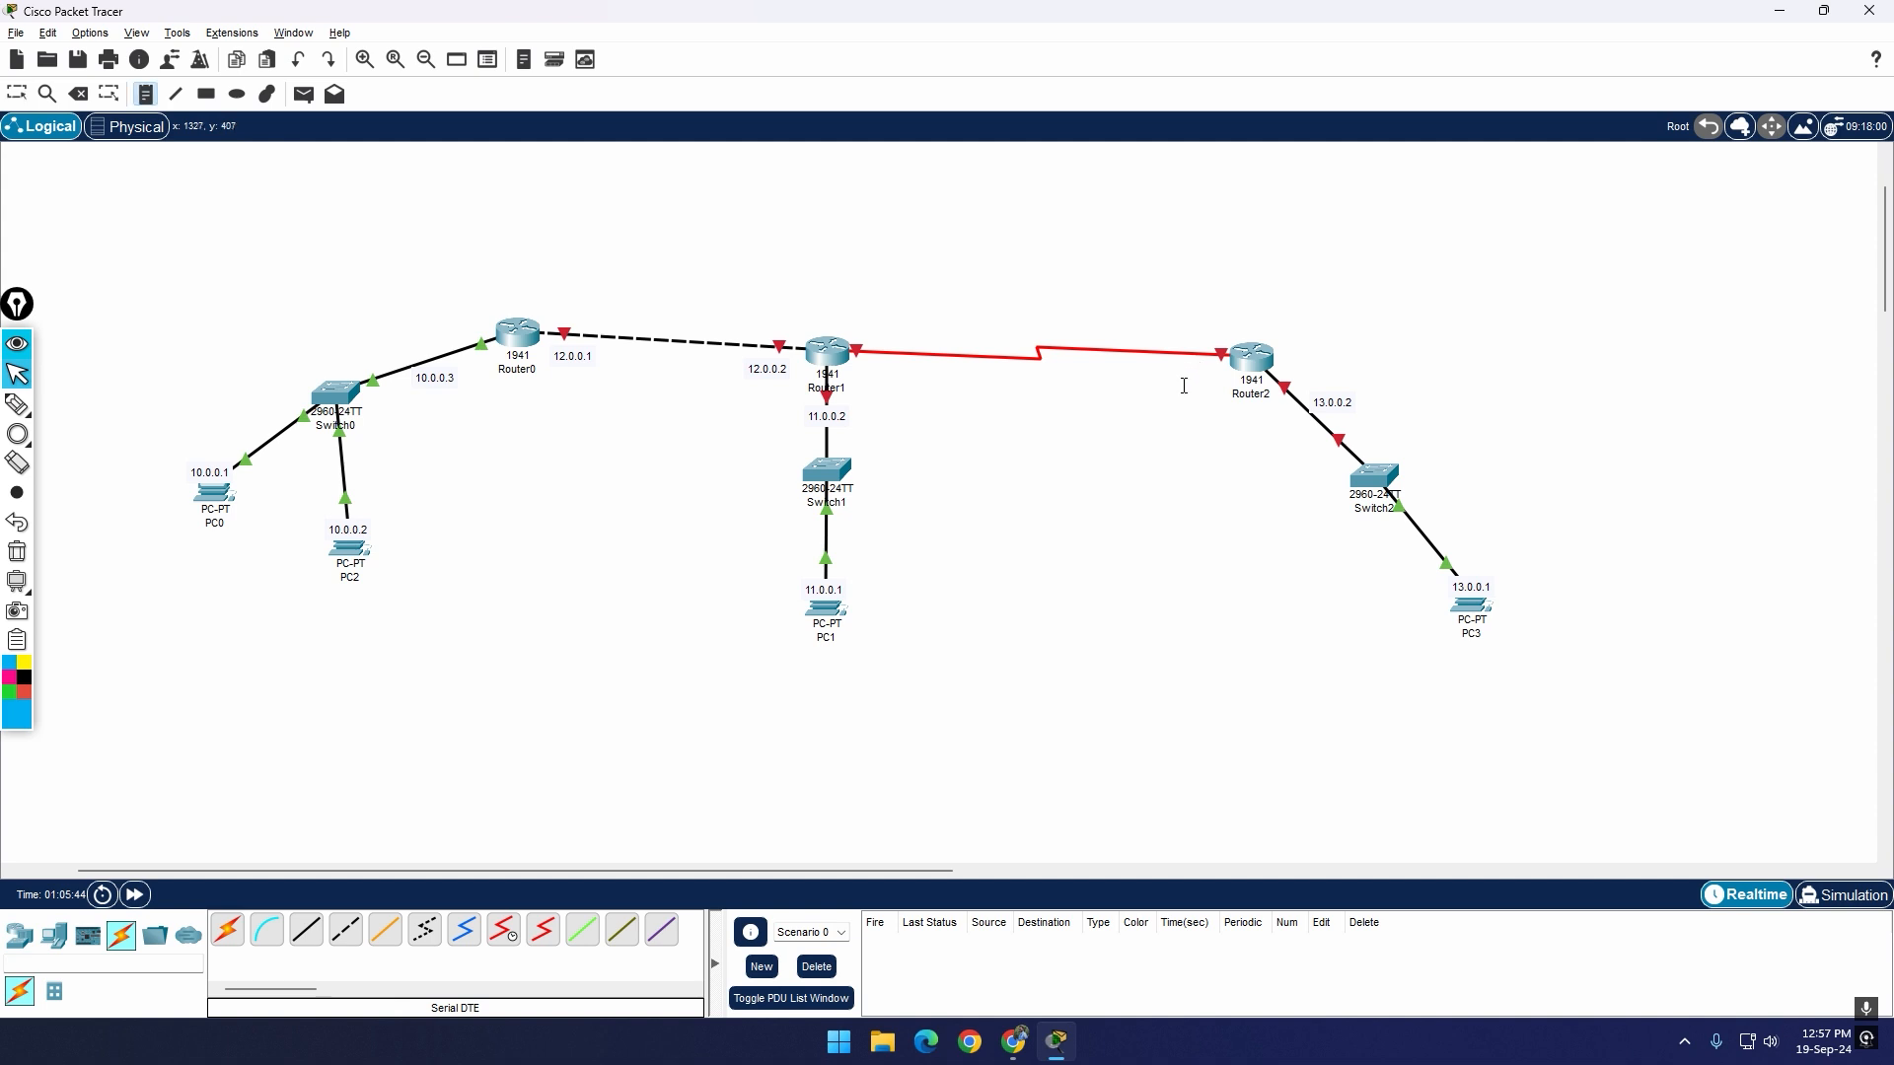
pyautogui.click(1221, 387)
pyautogui.write('14.0.0.1')
pyautogui.click(1379, 518)
pyautogui.moveTo(1248, 408); pyautogui.dragTo(1204, 387)
# Step: Turn on Router1's Serial0/0/0 port, assign it 14.0.0.2 with mask 255.0.0.0, and close the configuration window
pyautogui.click(829, 360)
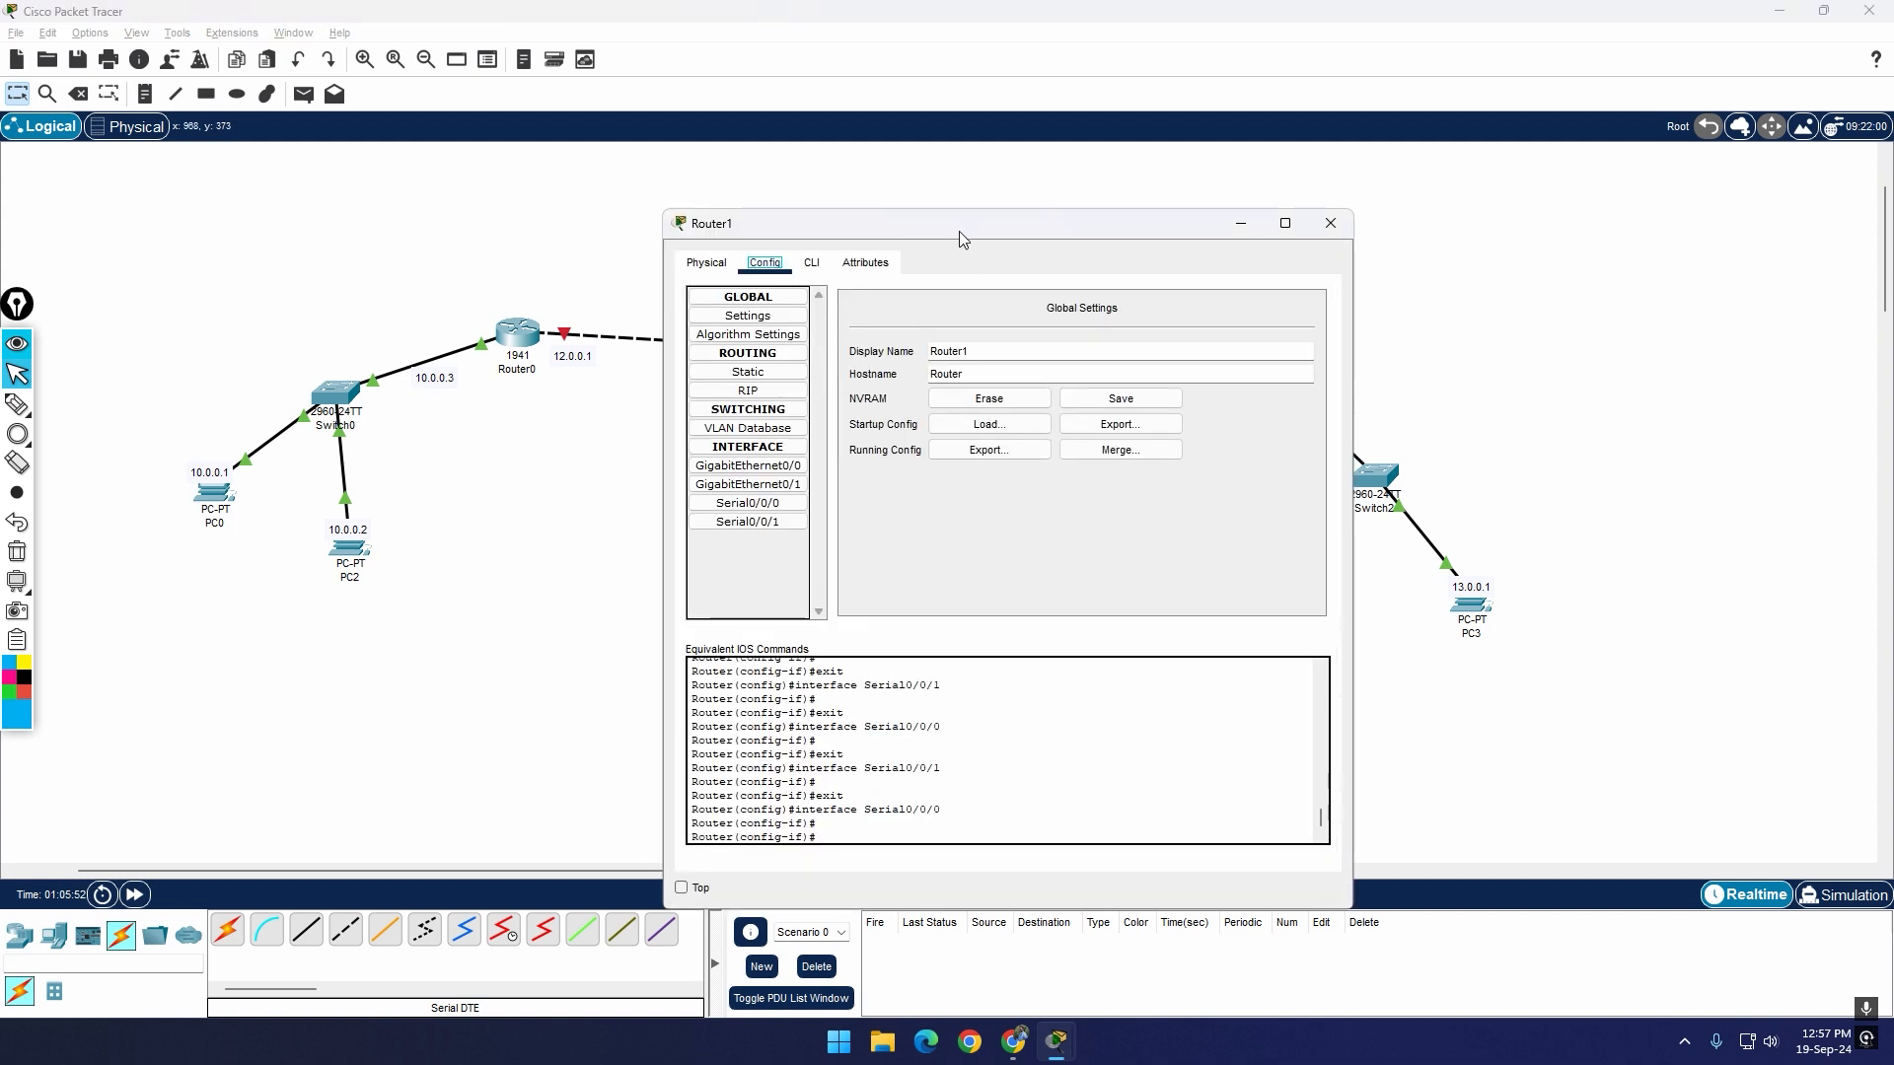
pyautogui.moveTo(962, 233); pyautogui.dragTo(990, 431)
pyautogui.click(799, 701)
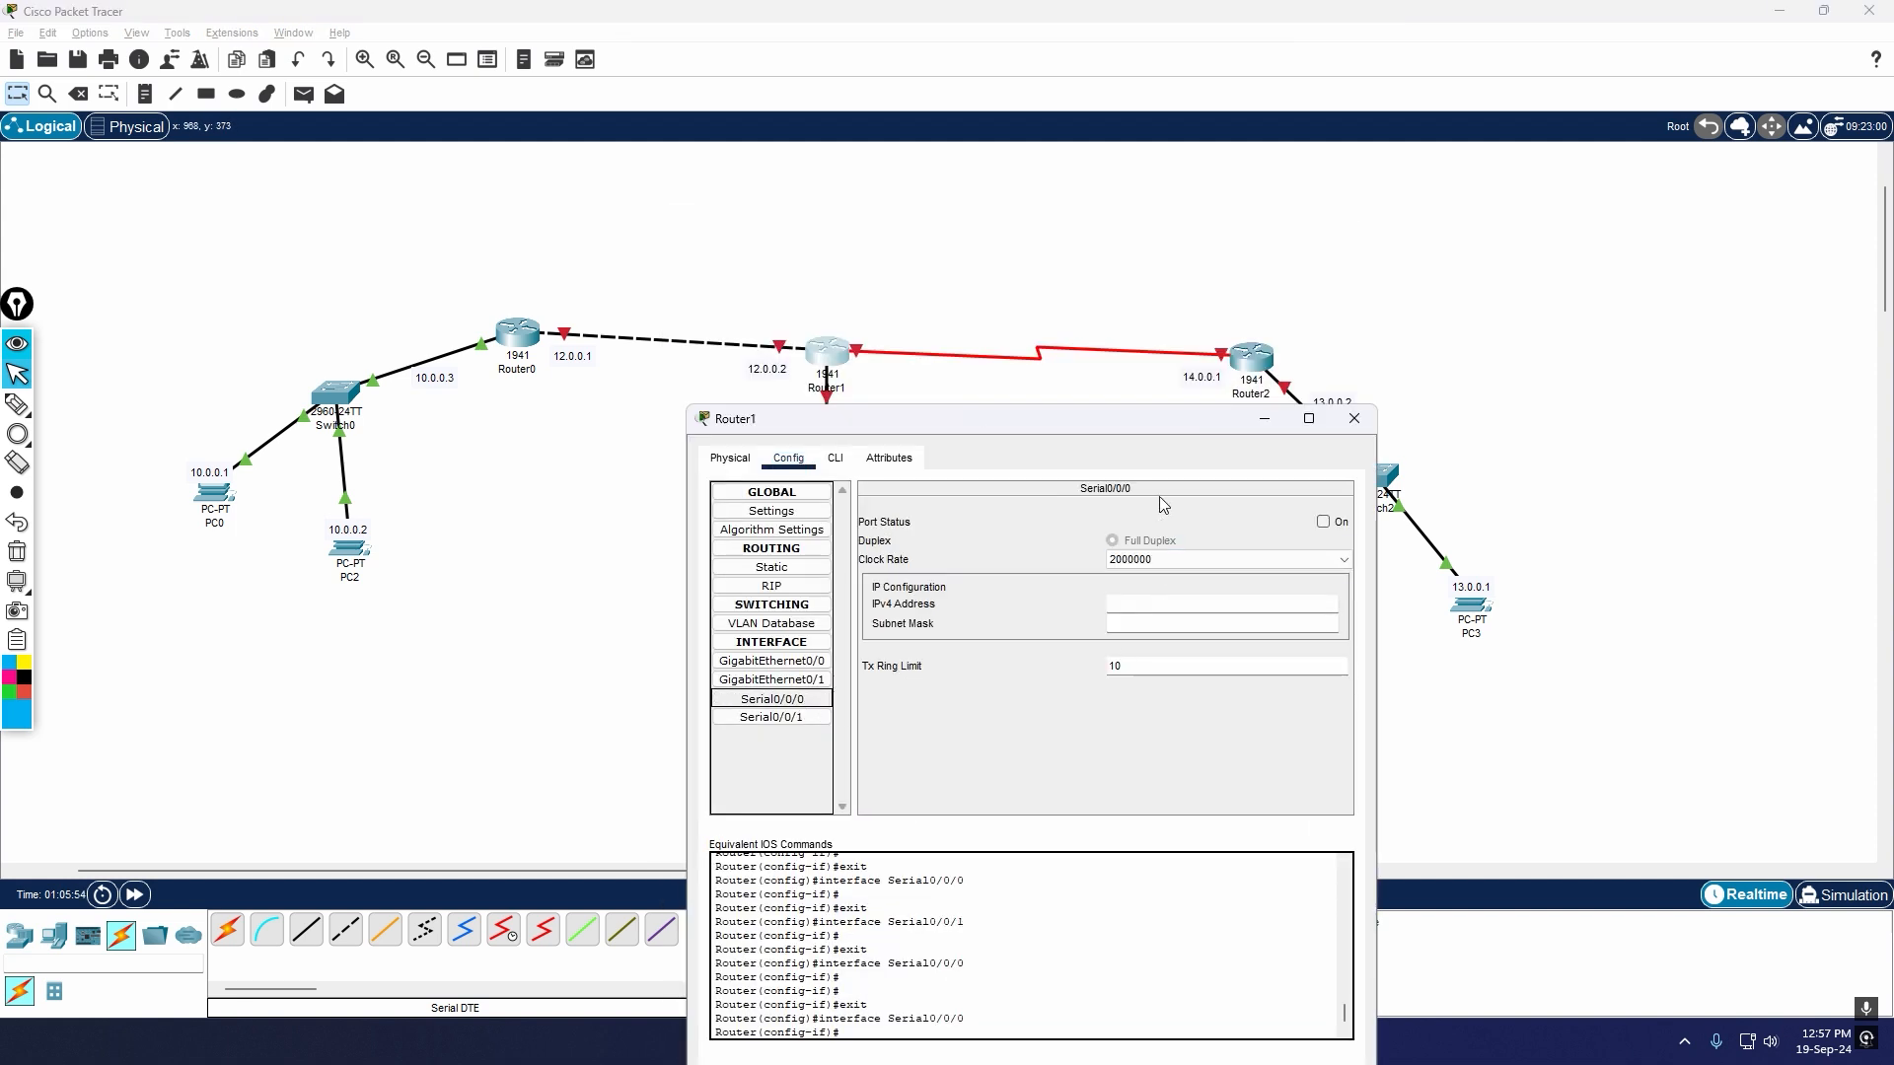
pyautogui.click(1322, 521)
pyautogui.moveTo(1177, 434); pyautogui.dragTo(1198, 517)
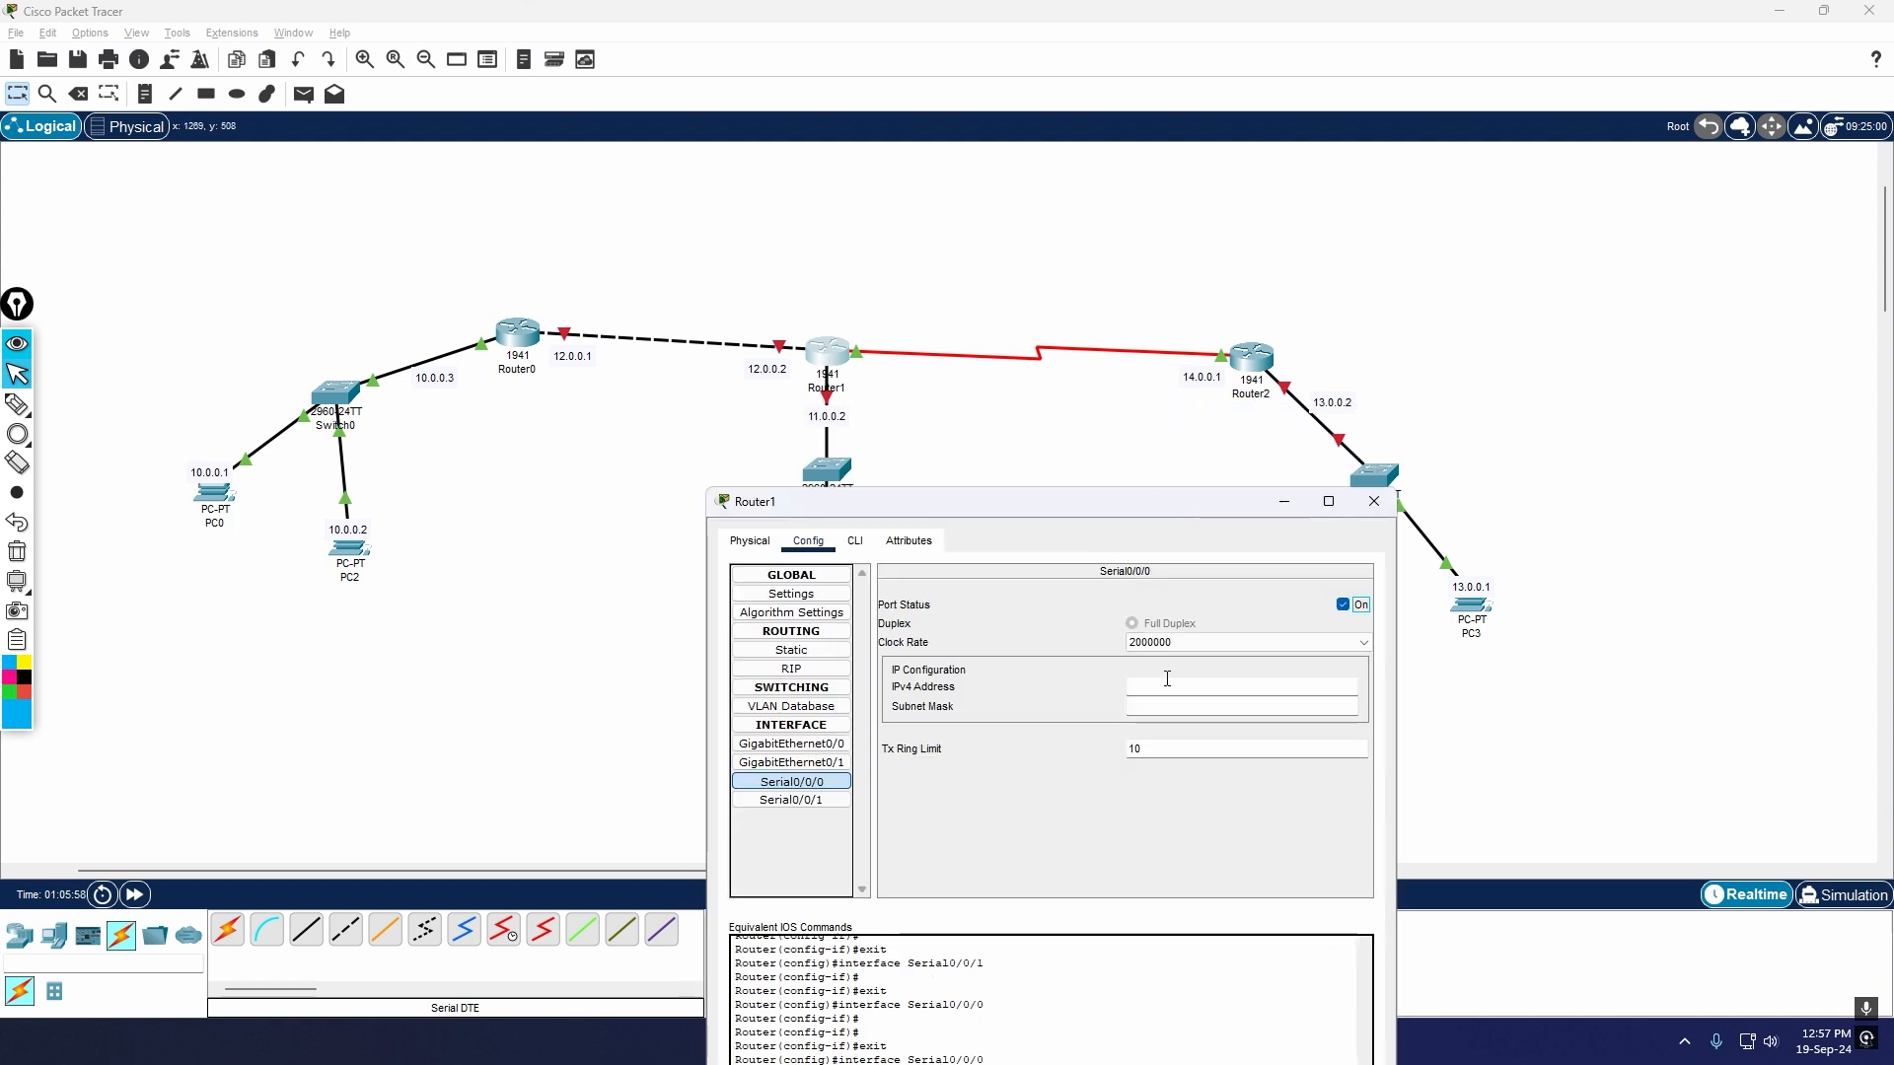
pyautogui.click(1190, 684)
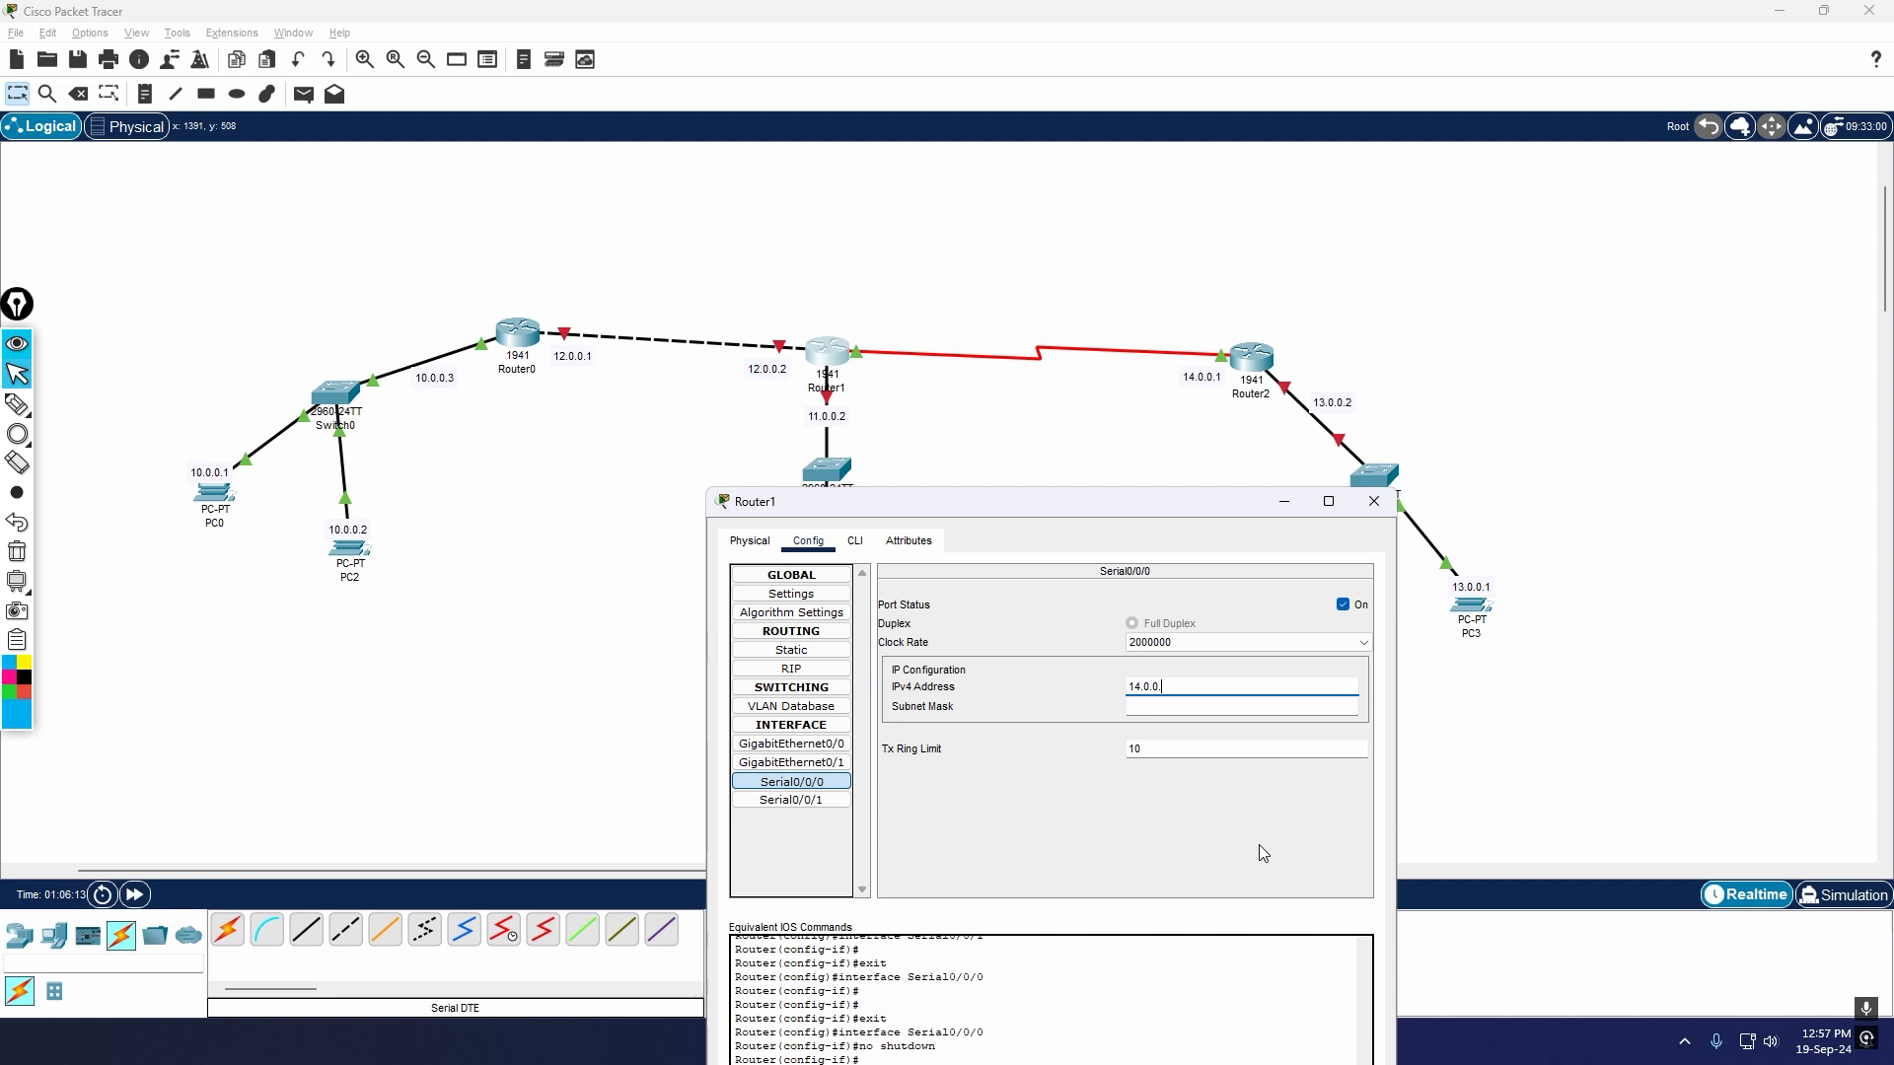
pyautogui.write('2')
pyautogui.press('Return')
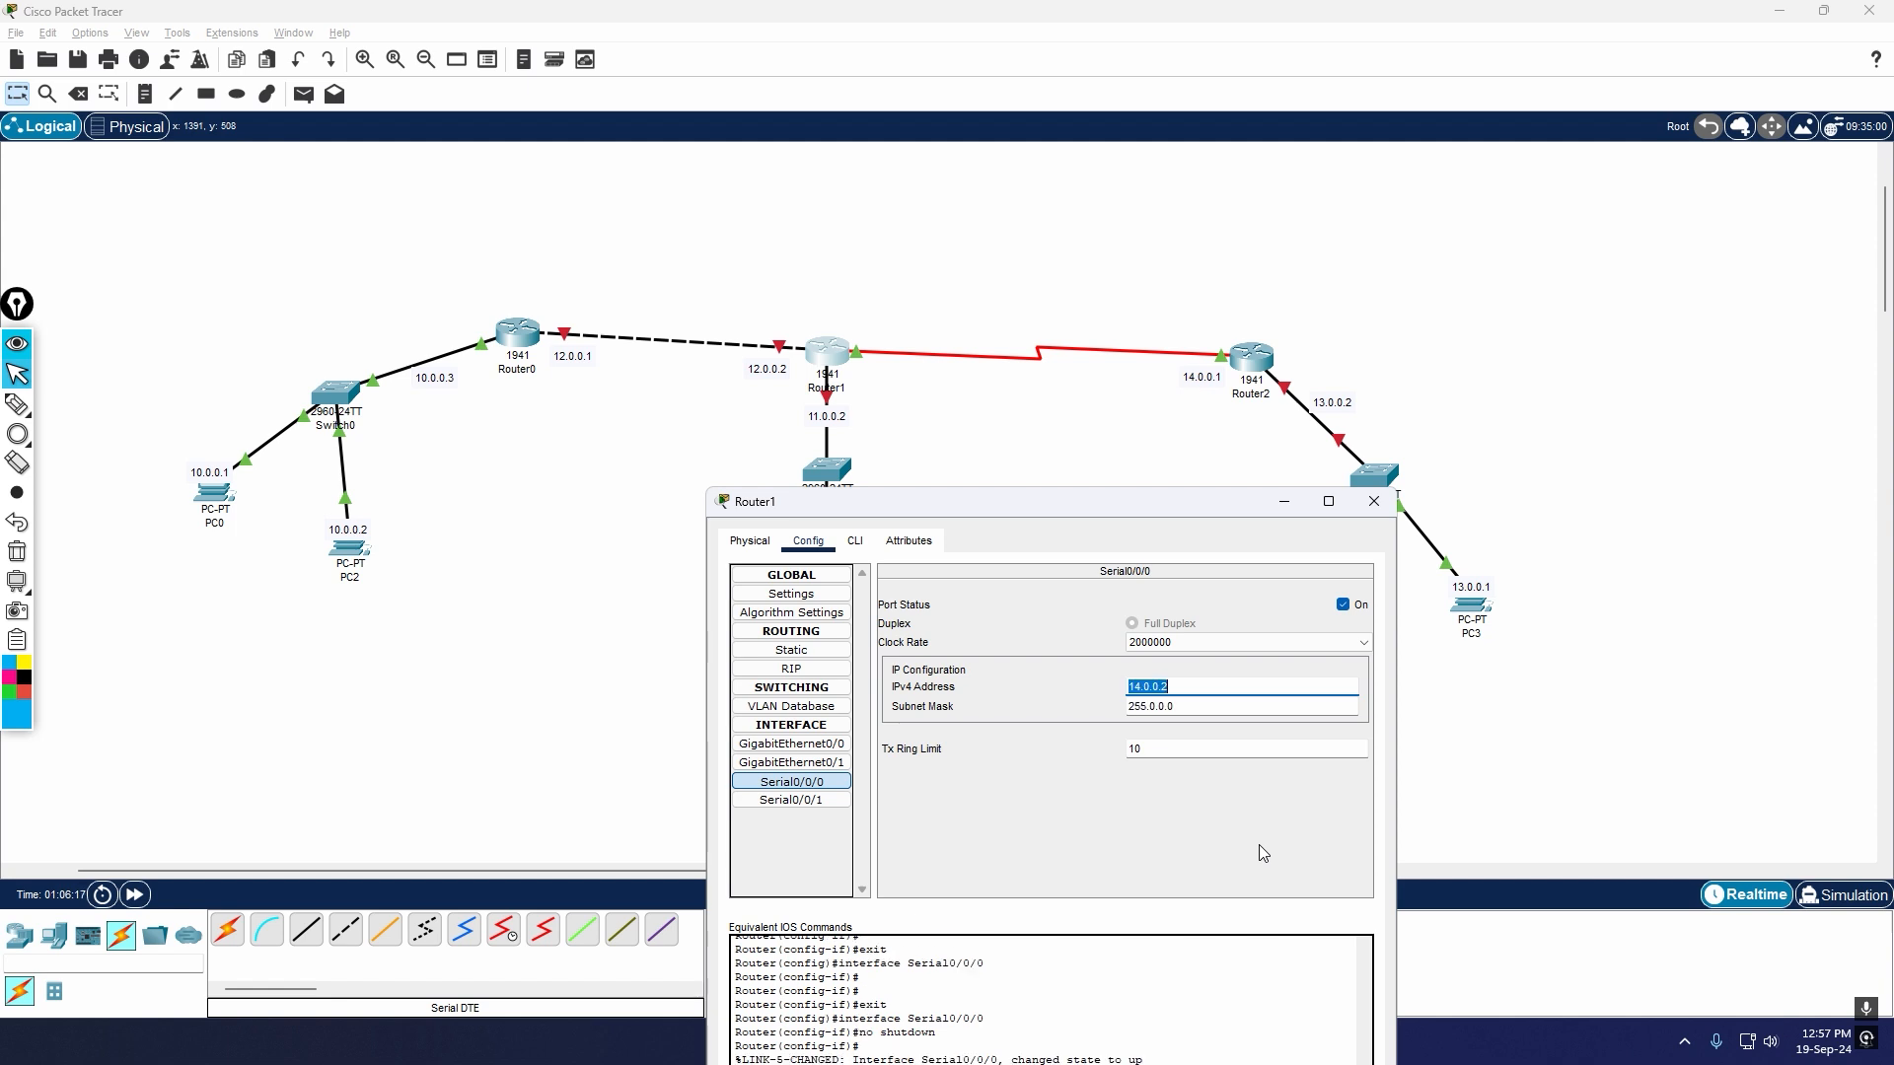
pyautogui.click(1373, 502)
# Step: Place a 14.0.0.2 note beside Router1's serial port, just under the red serial link
pyautogui.press('n')
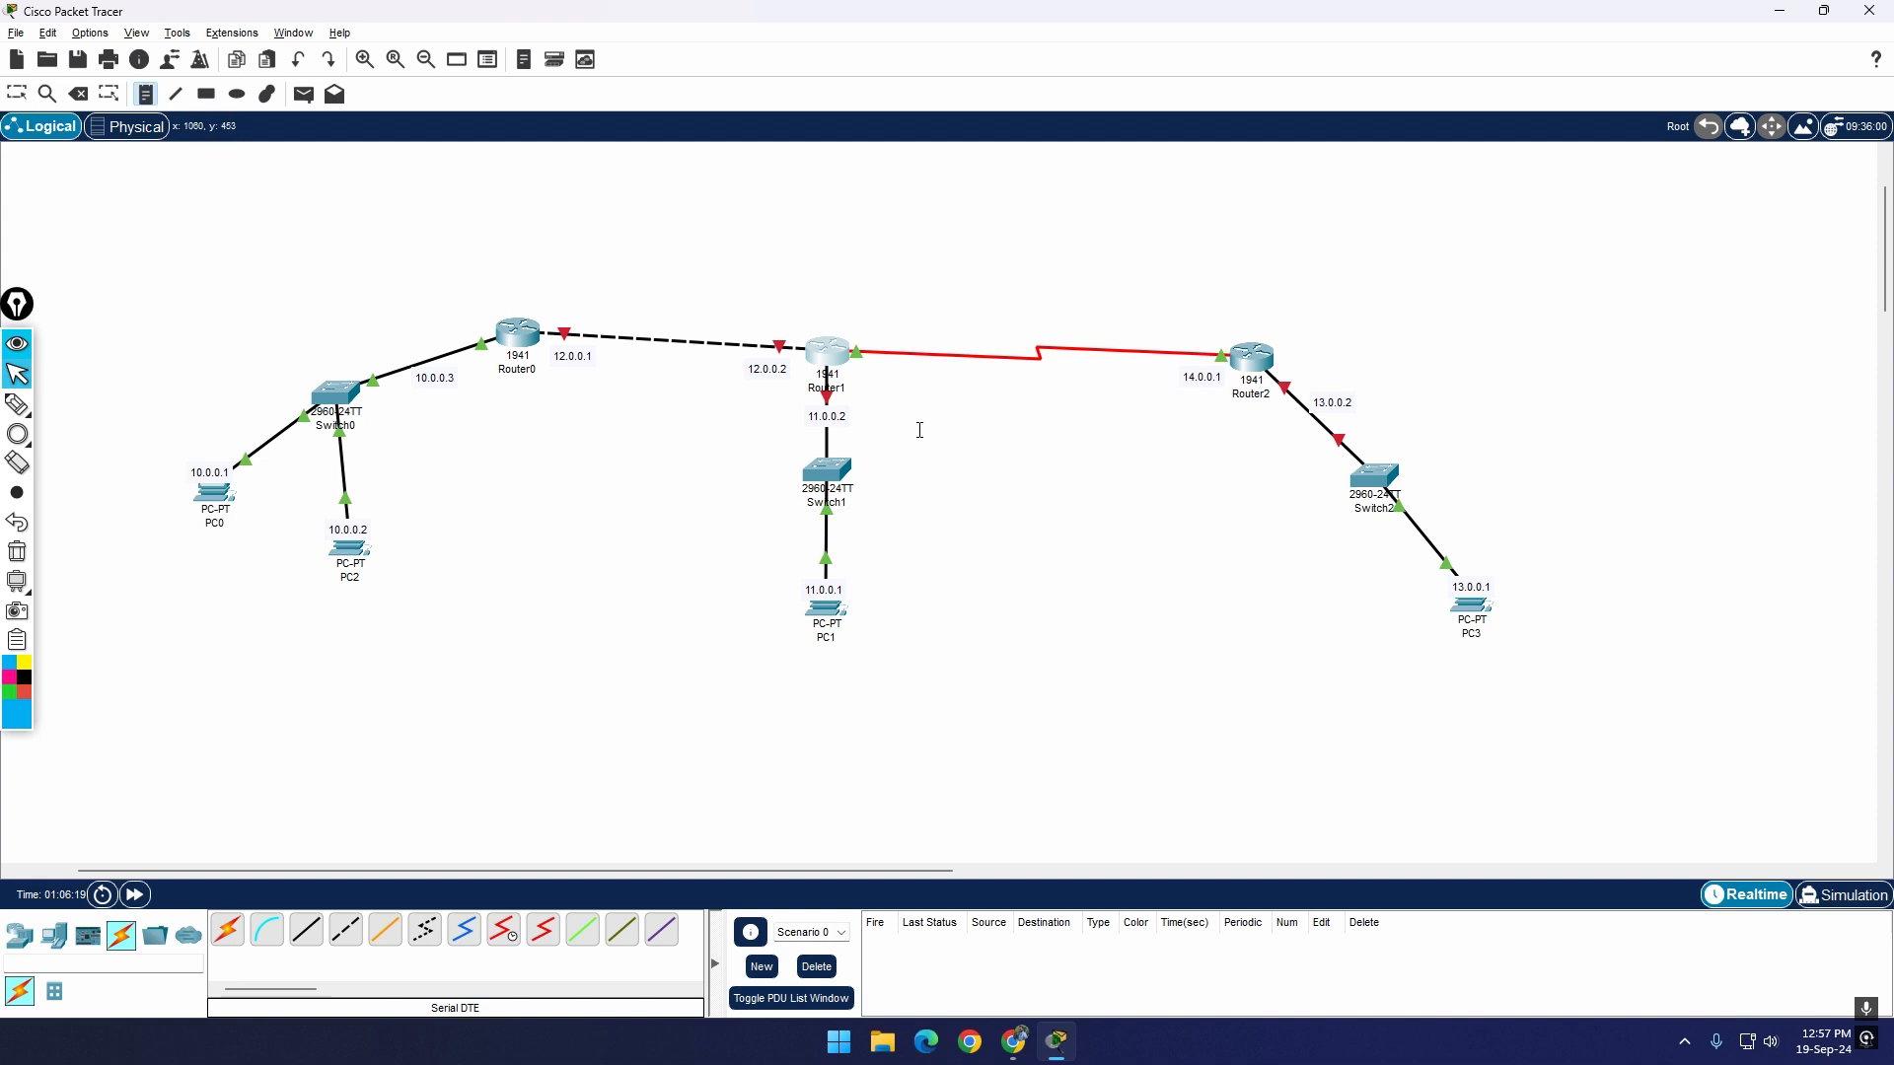
pyautogui.click(920, 430)
pyautogui.write('14.0.0.2')
pyautogui.press('Escape')
pyautogui.press('Escape')
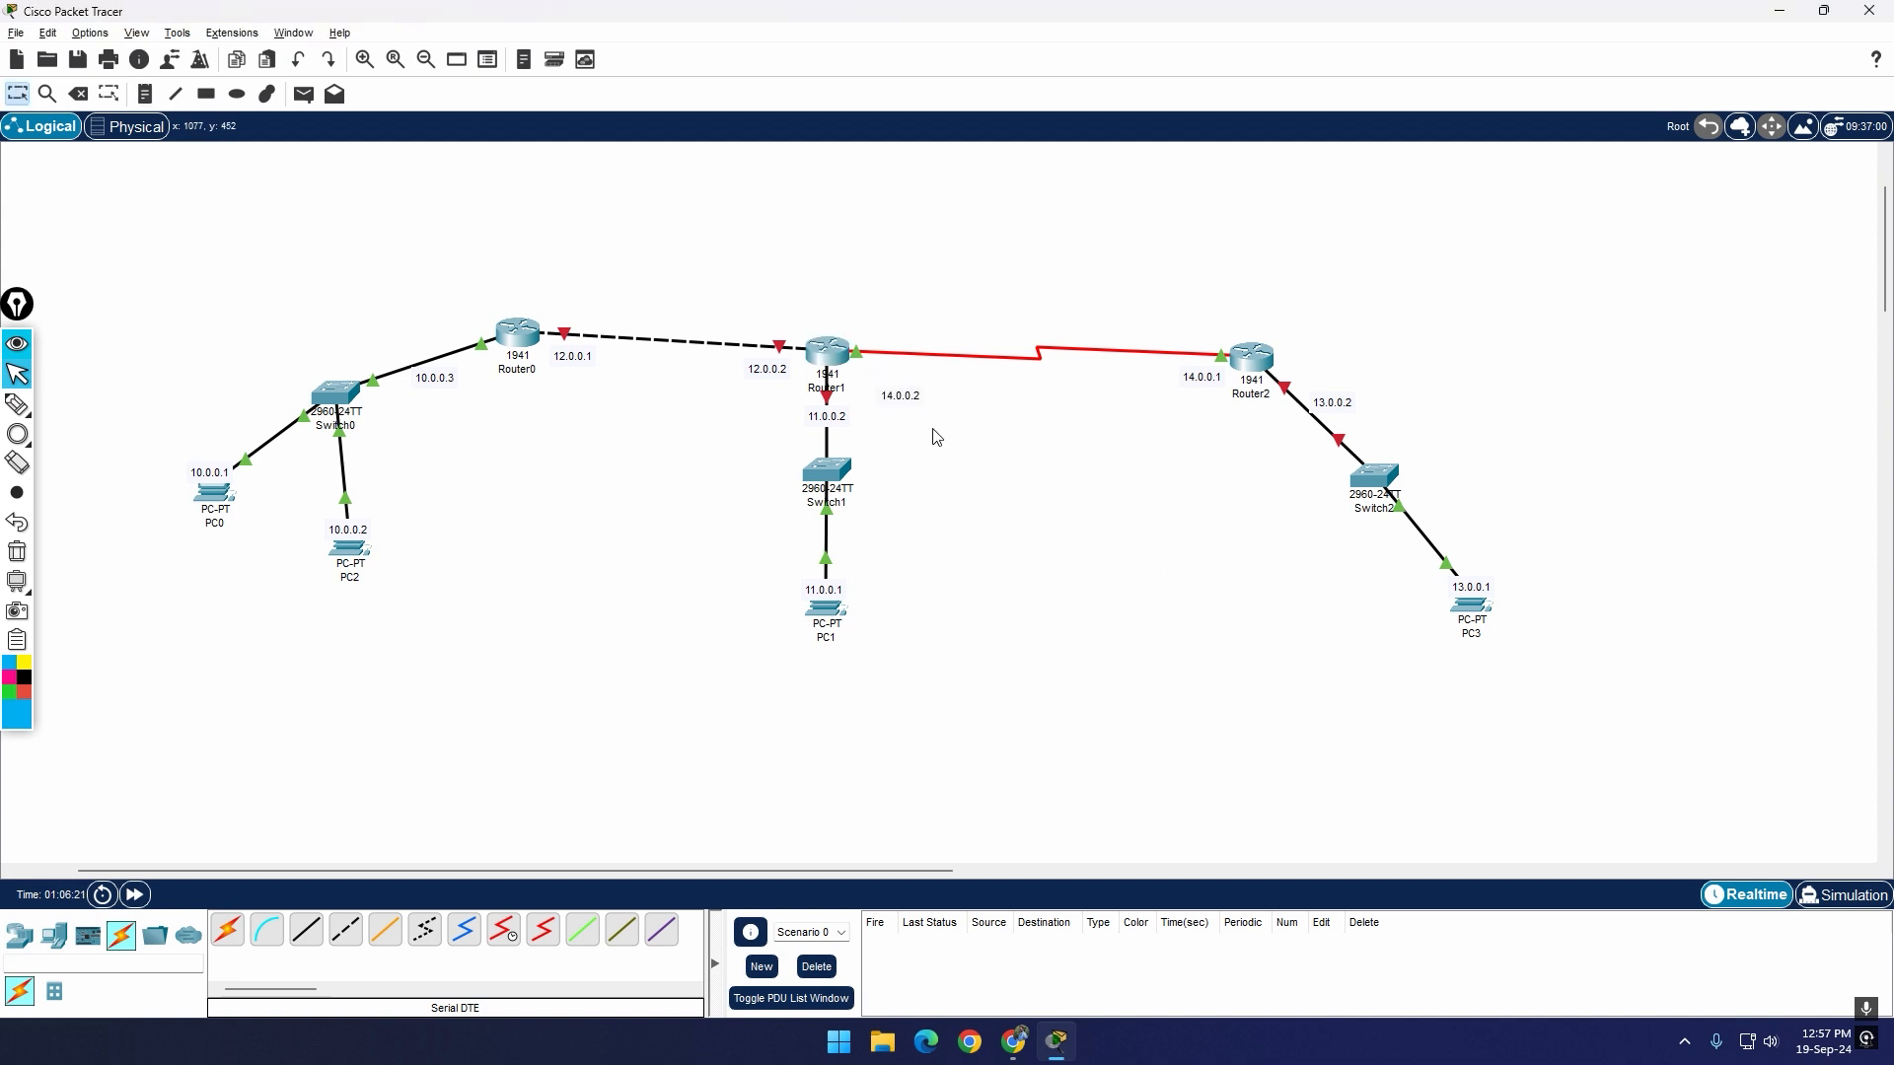
pyautogui.moveTo(909, 397); pyautogui.dragTo(890, 381)
# Step: Check the addresses of Router0's GigabitEthernet0/0 and GigabitEthernet0/1 interfaces and its static routes
pyautogui.click(517, 334)
pyautogui.click(762, 466)
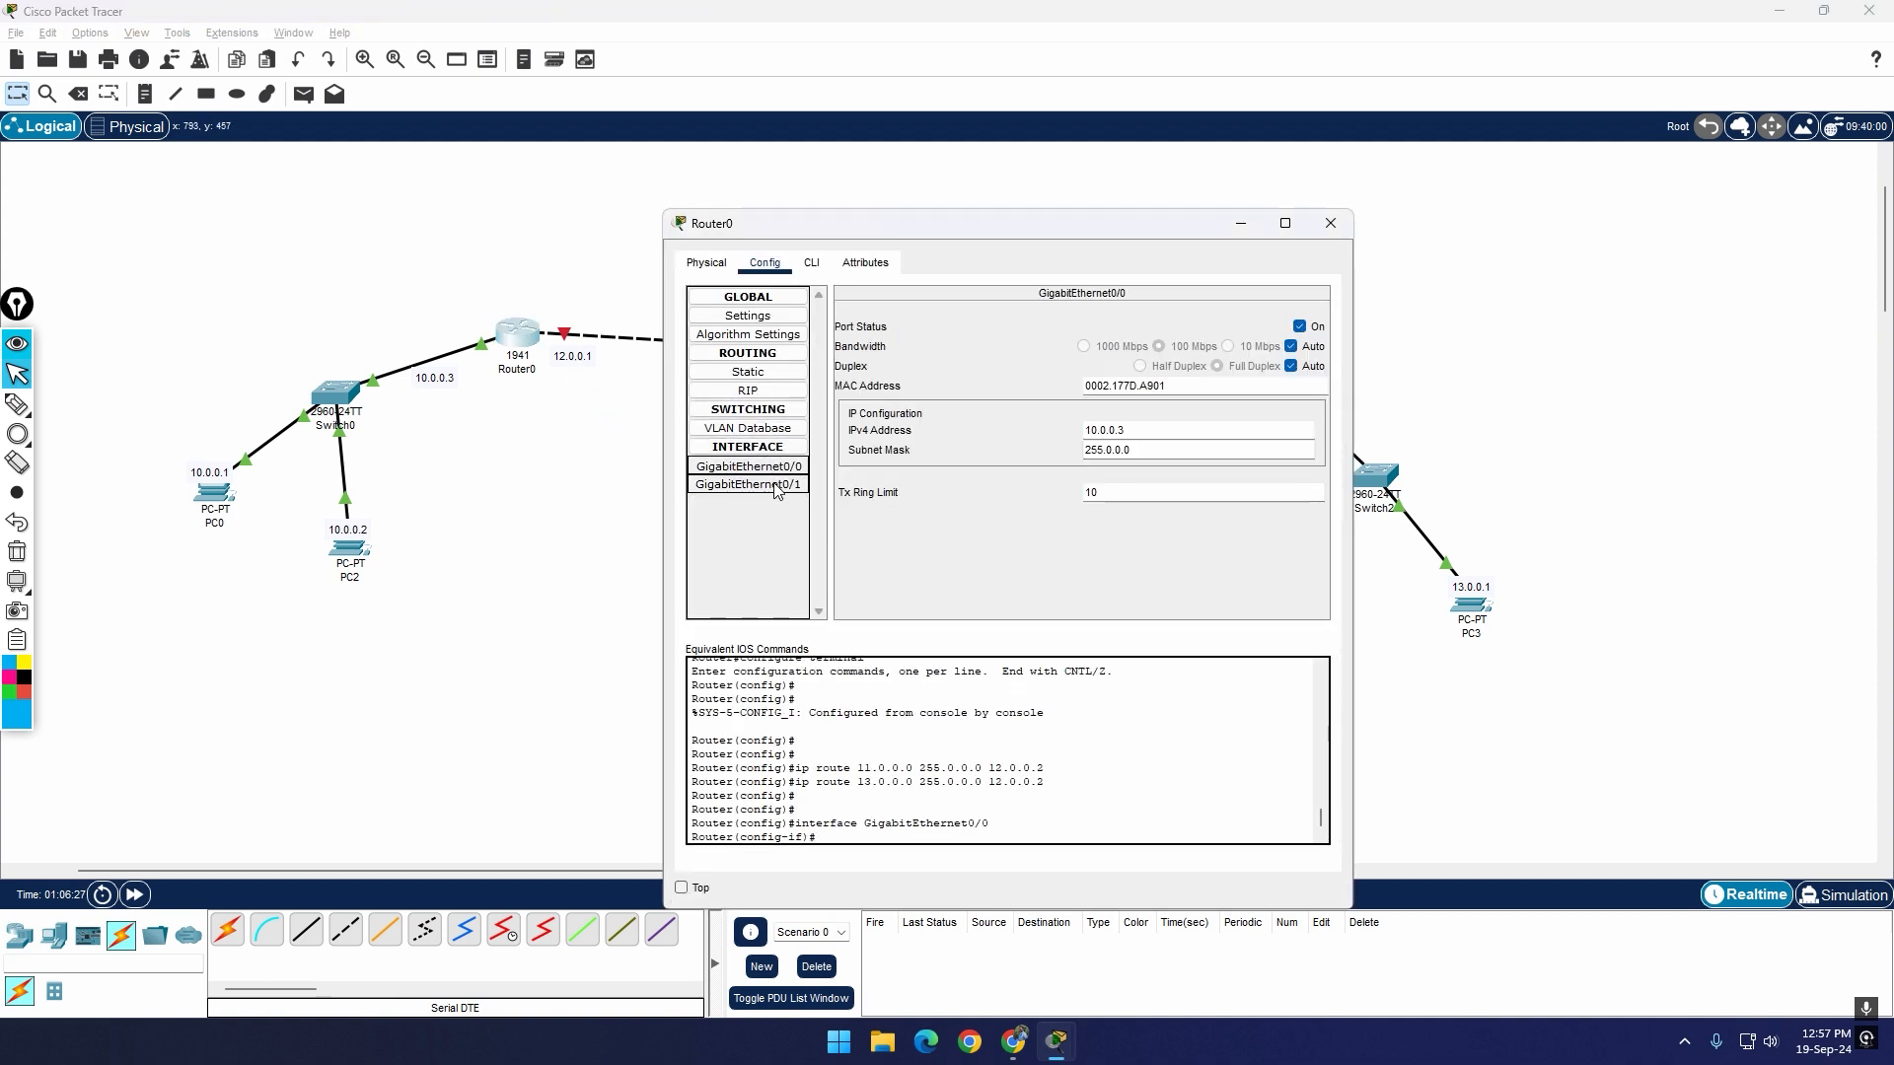
pyautogui.click(765, 484)
pyautogui.click(777, 468)
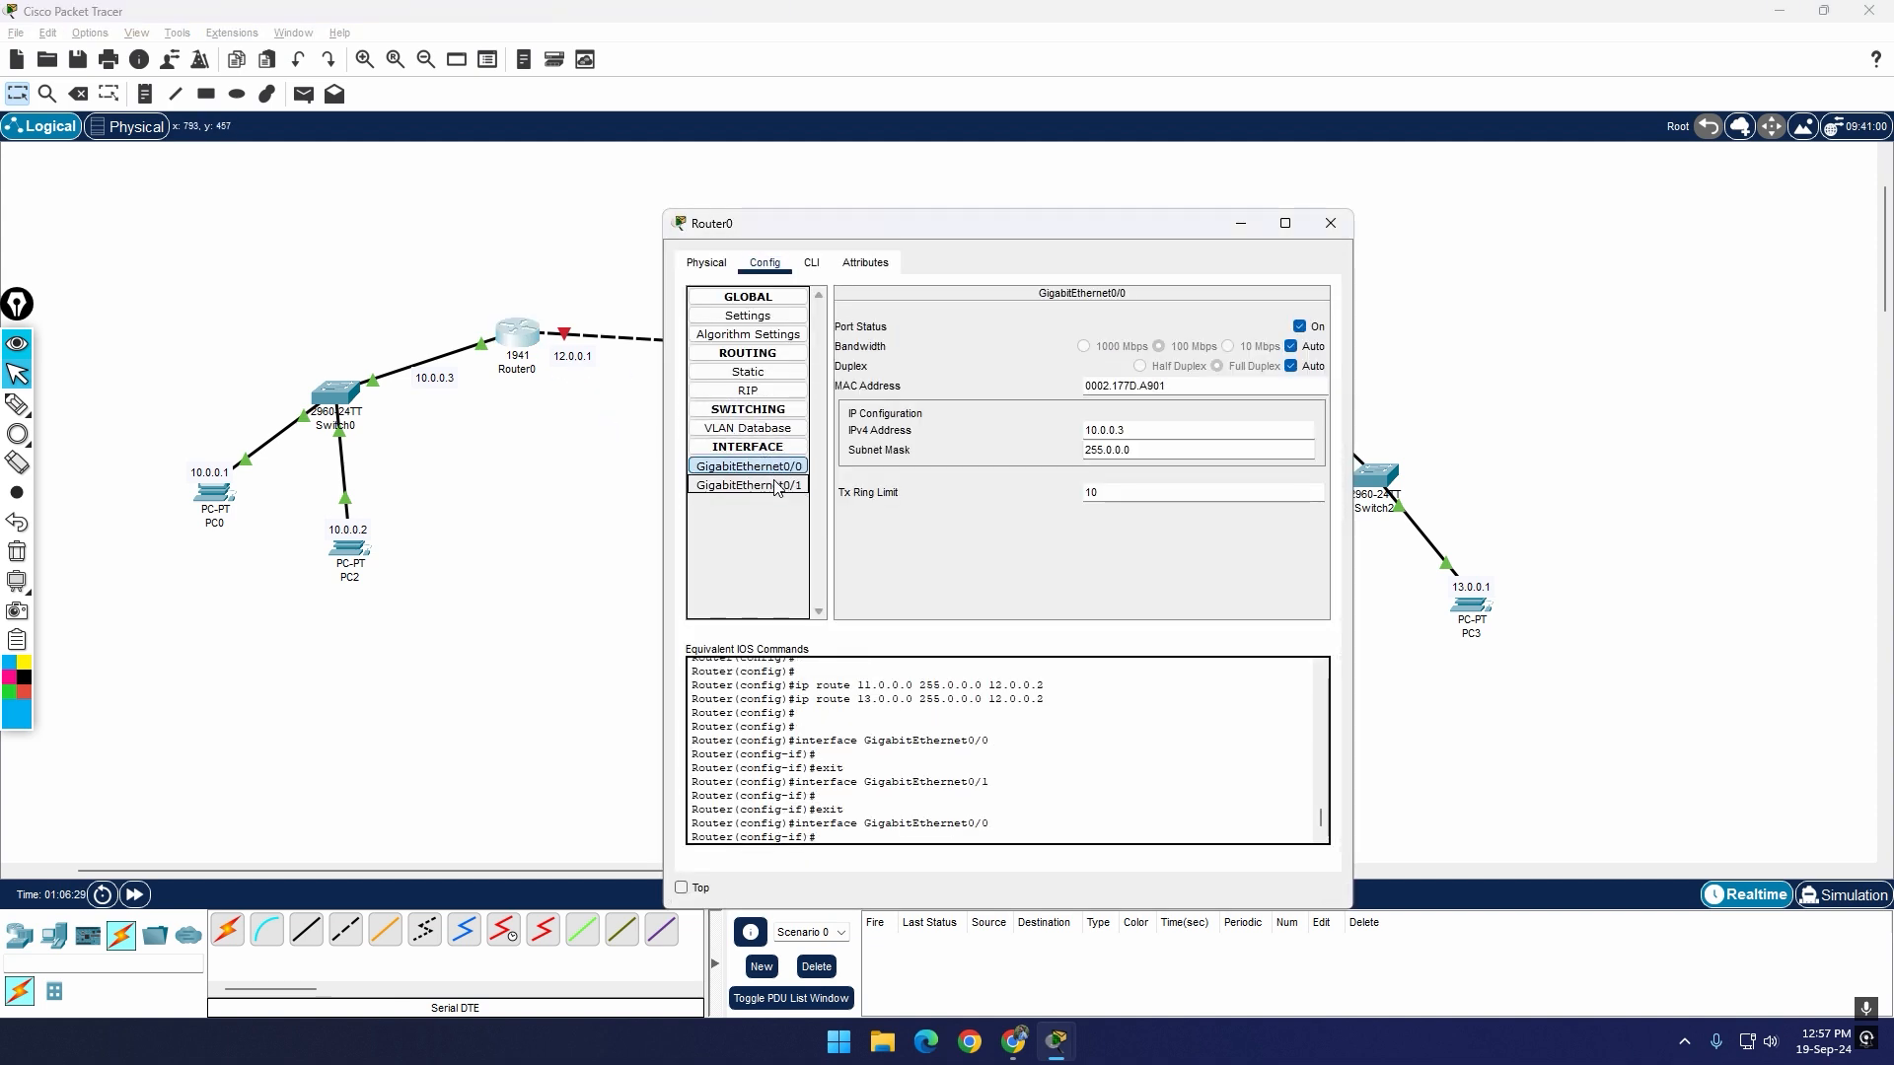
pyautogui.click(777, 484)
pyautogui.click(777, 468)
pyautogui.click(781, 484)
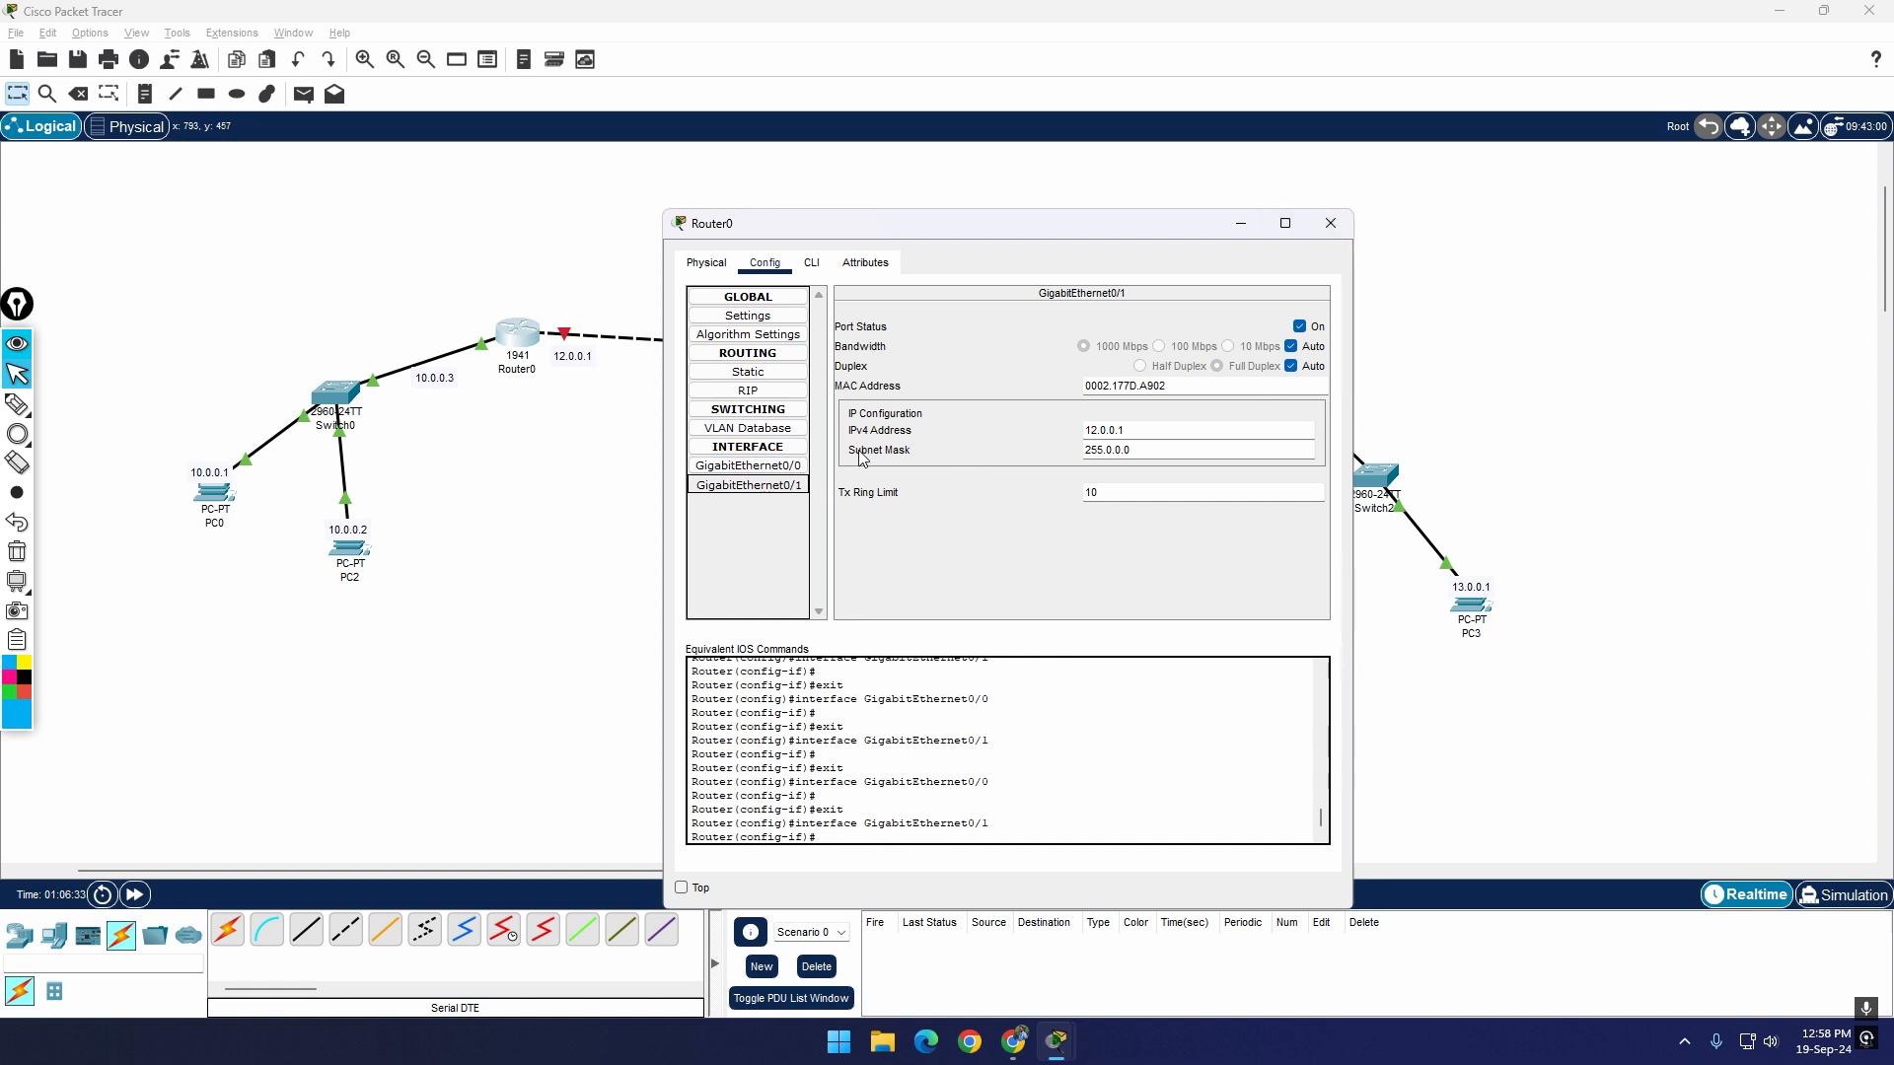
pyautogui.click(784, 372)
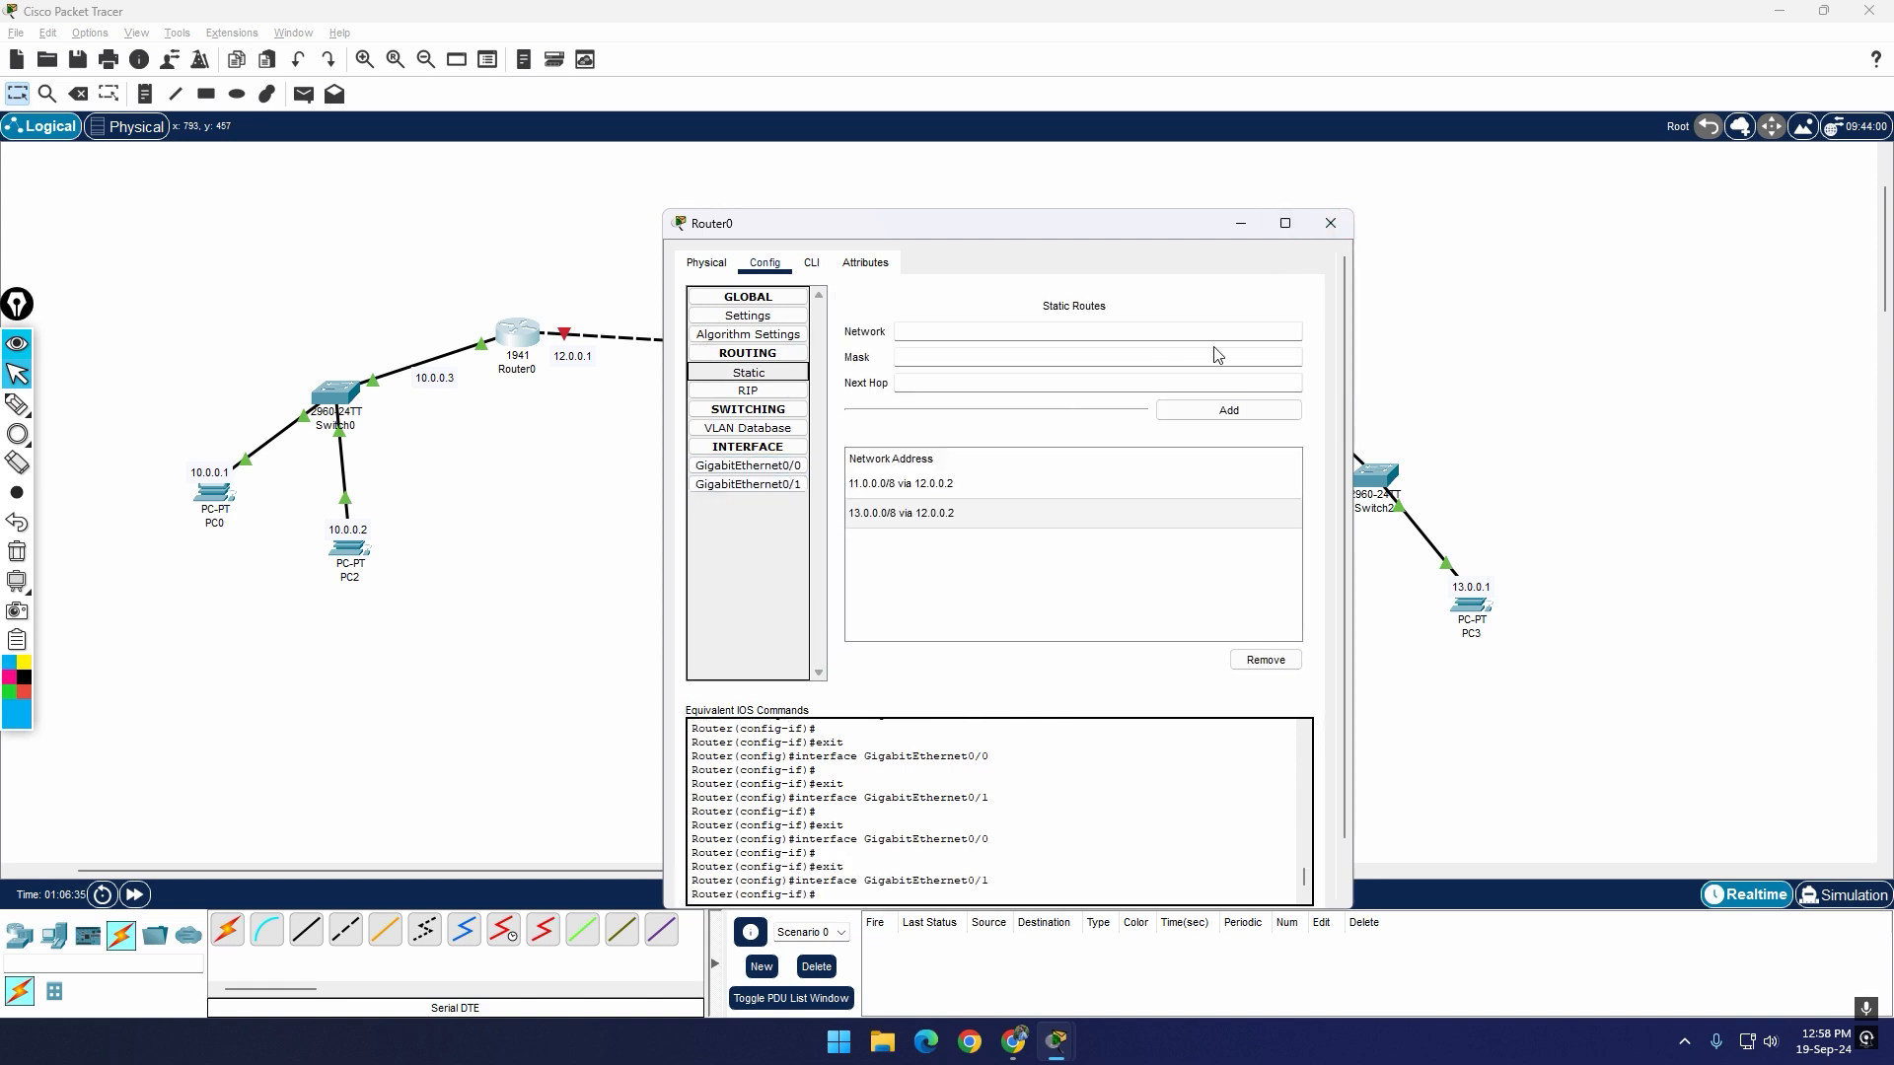
pyautogui.click(774, 466)
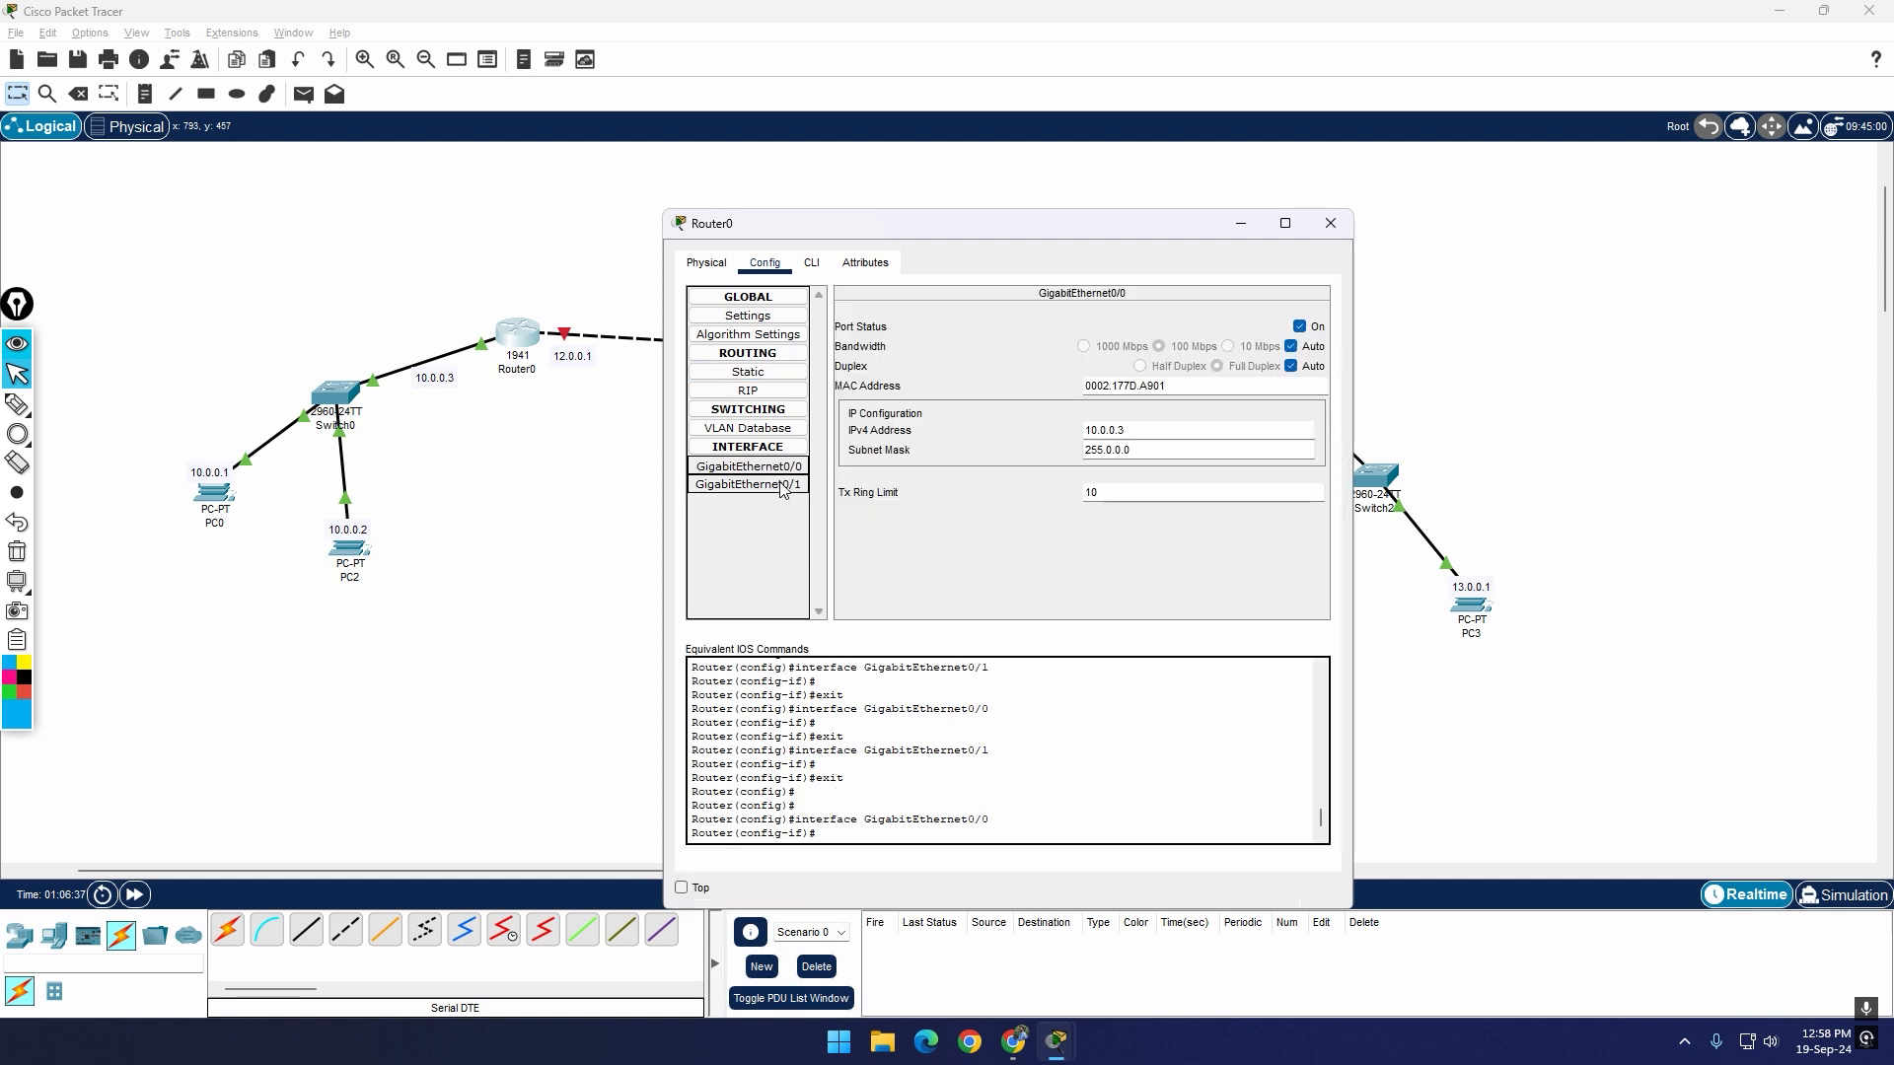
pyautogui.click(783, 484)
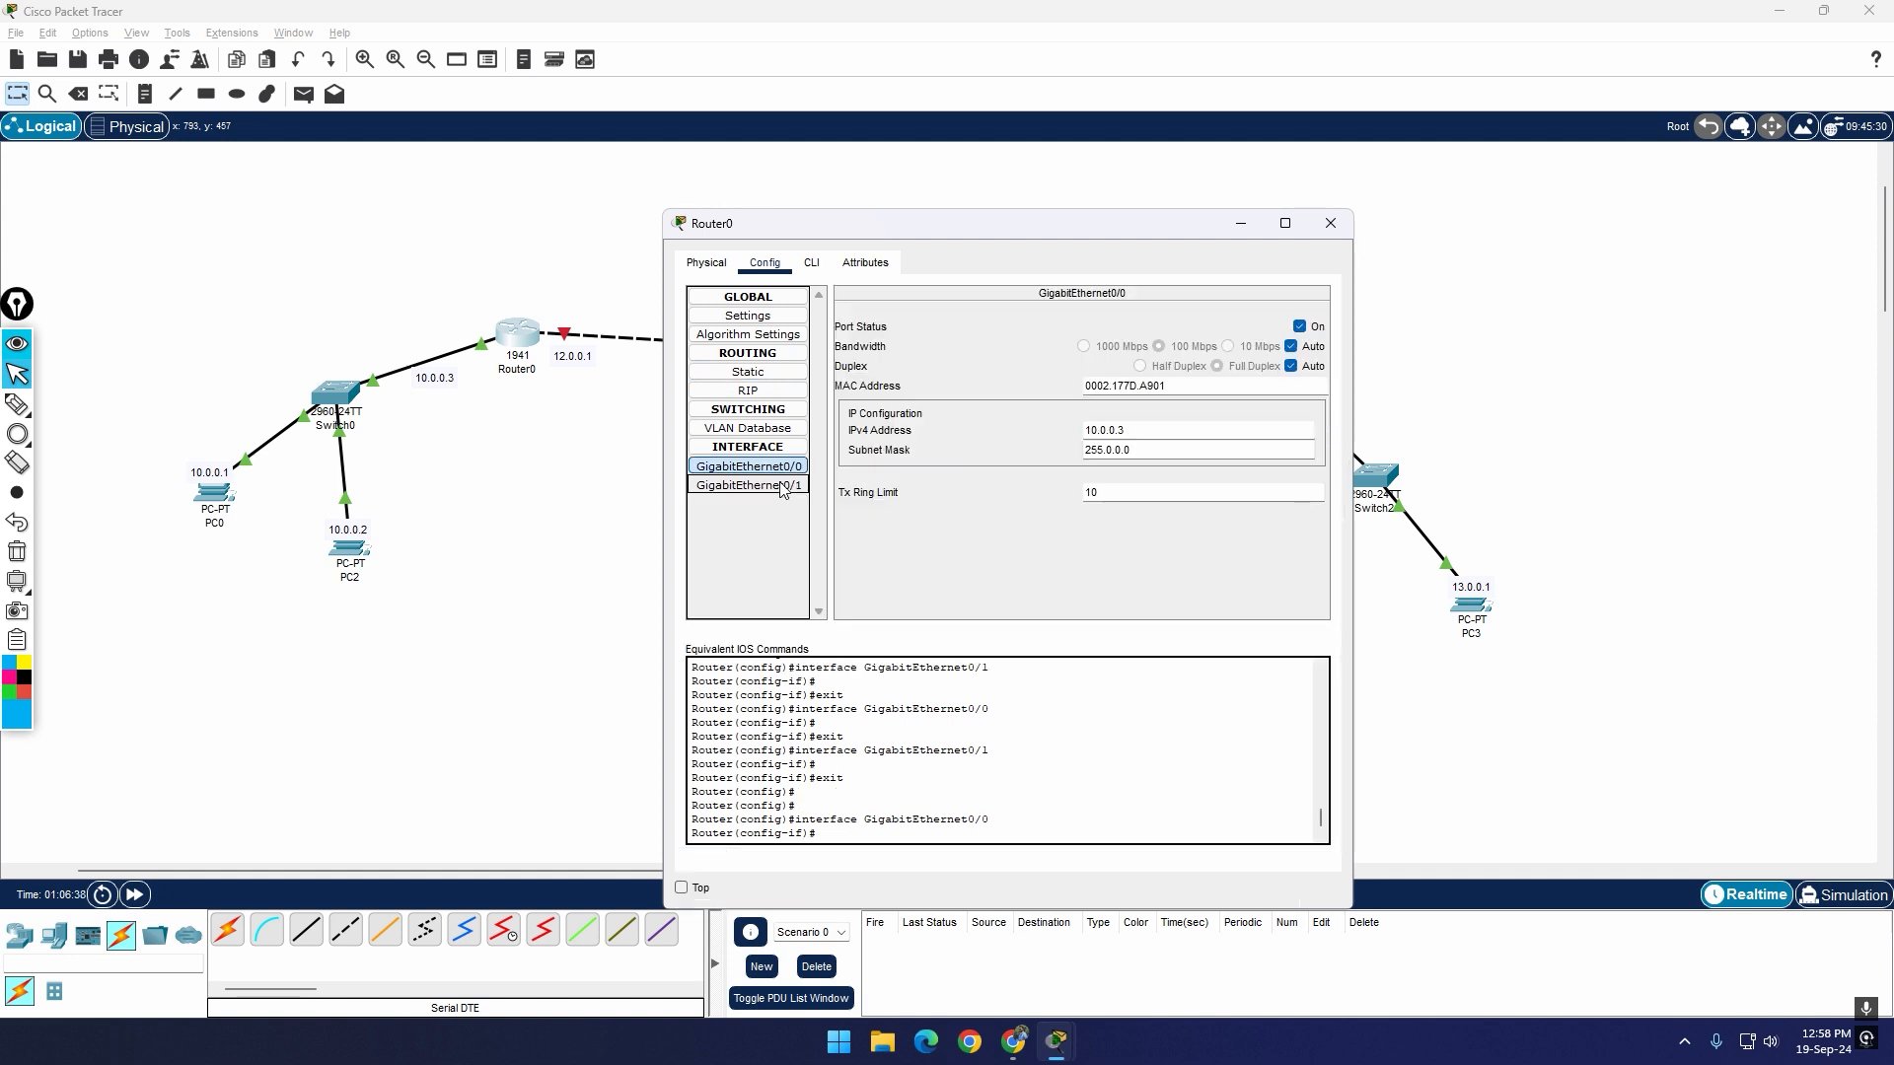
pyautogui.click(1330, 223)
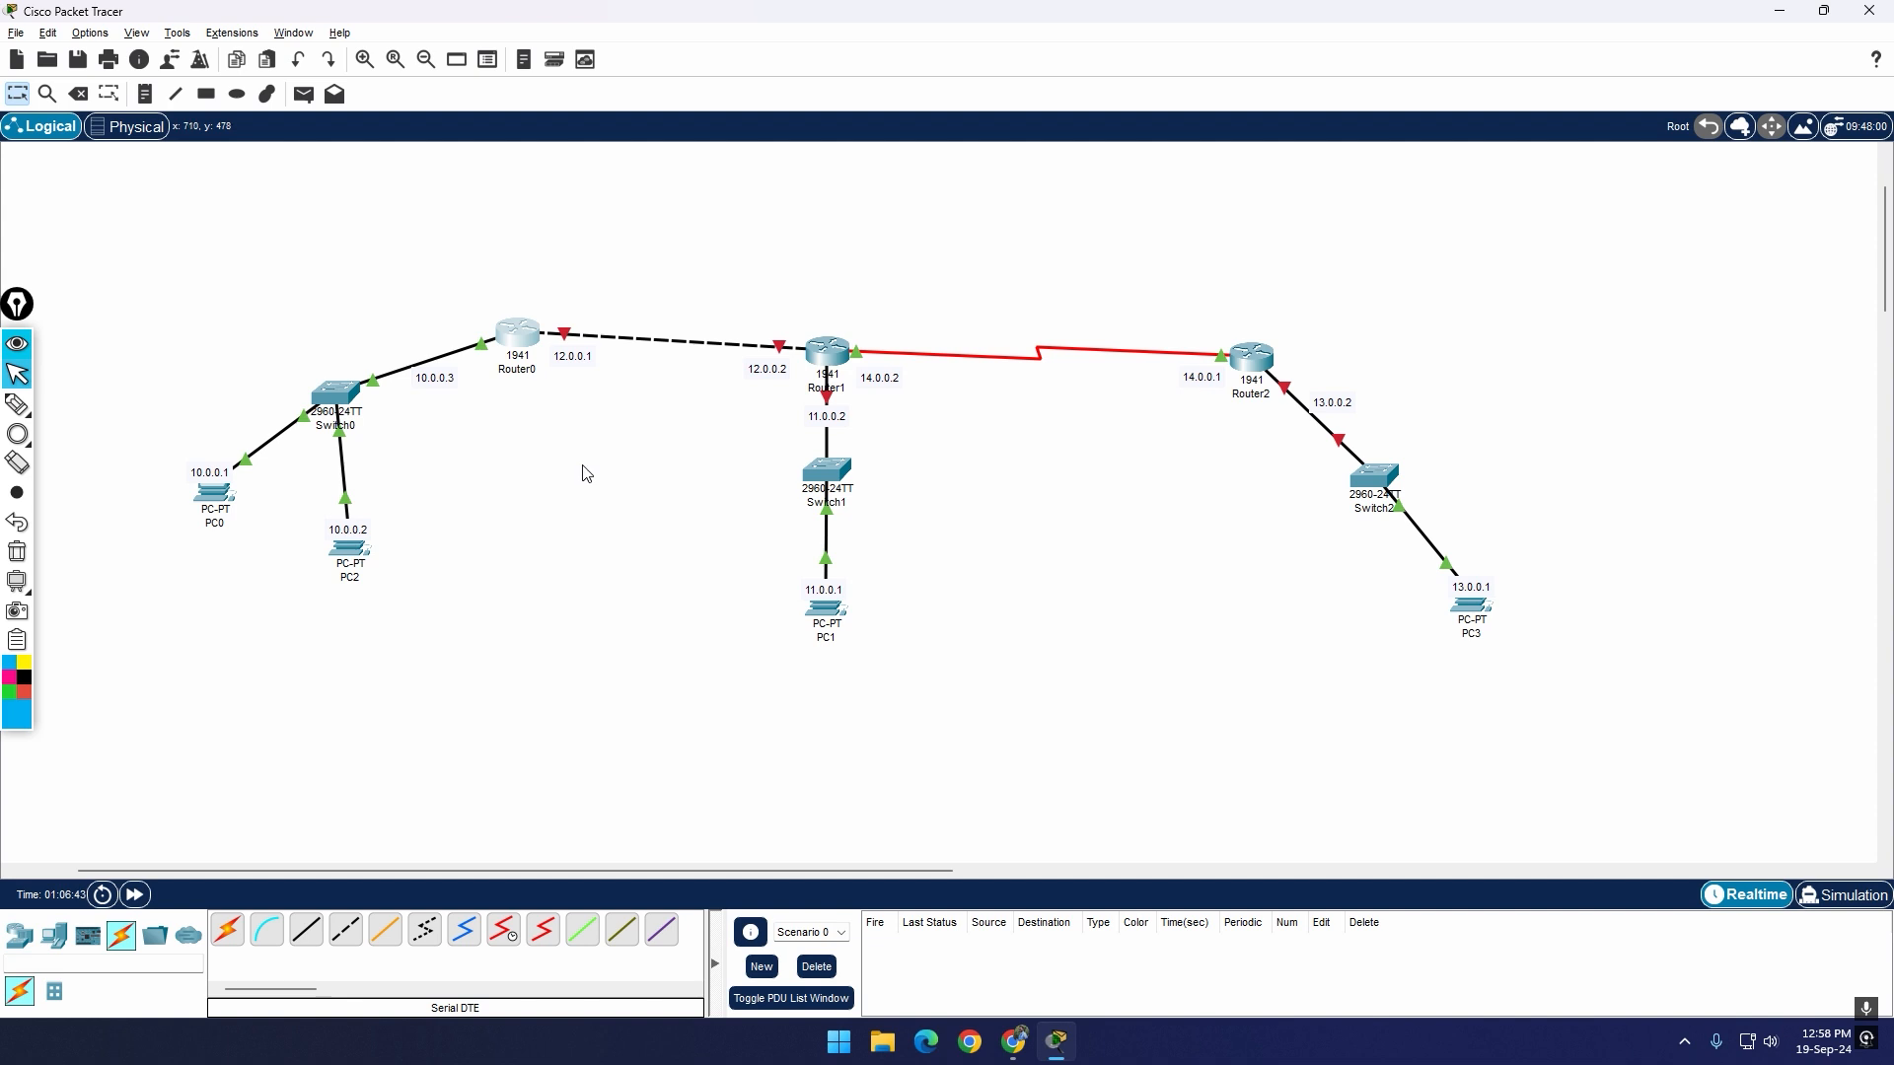
# Step: Check the IP address and default gateway settings of PC3 and PC1
pyautogui.click(1486, 617)
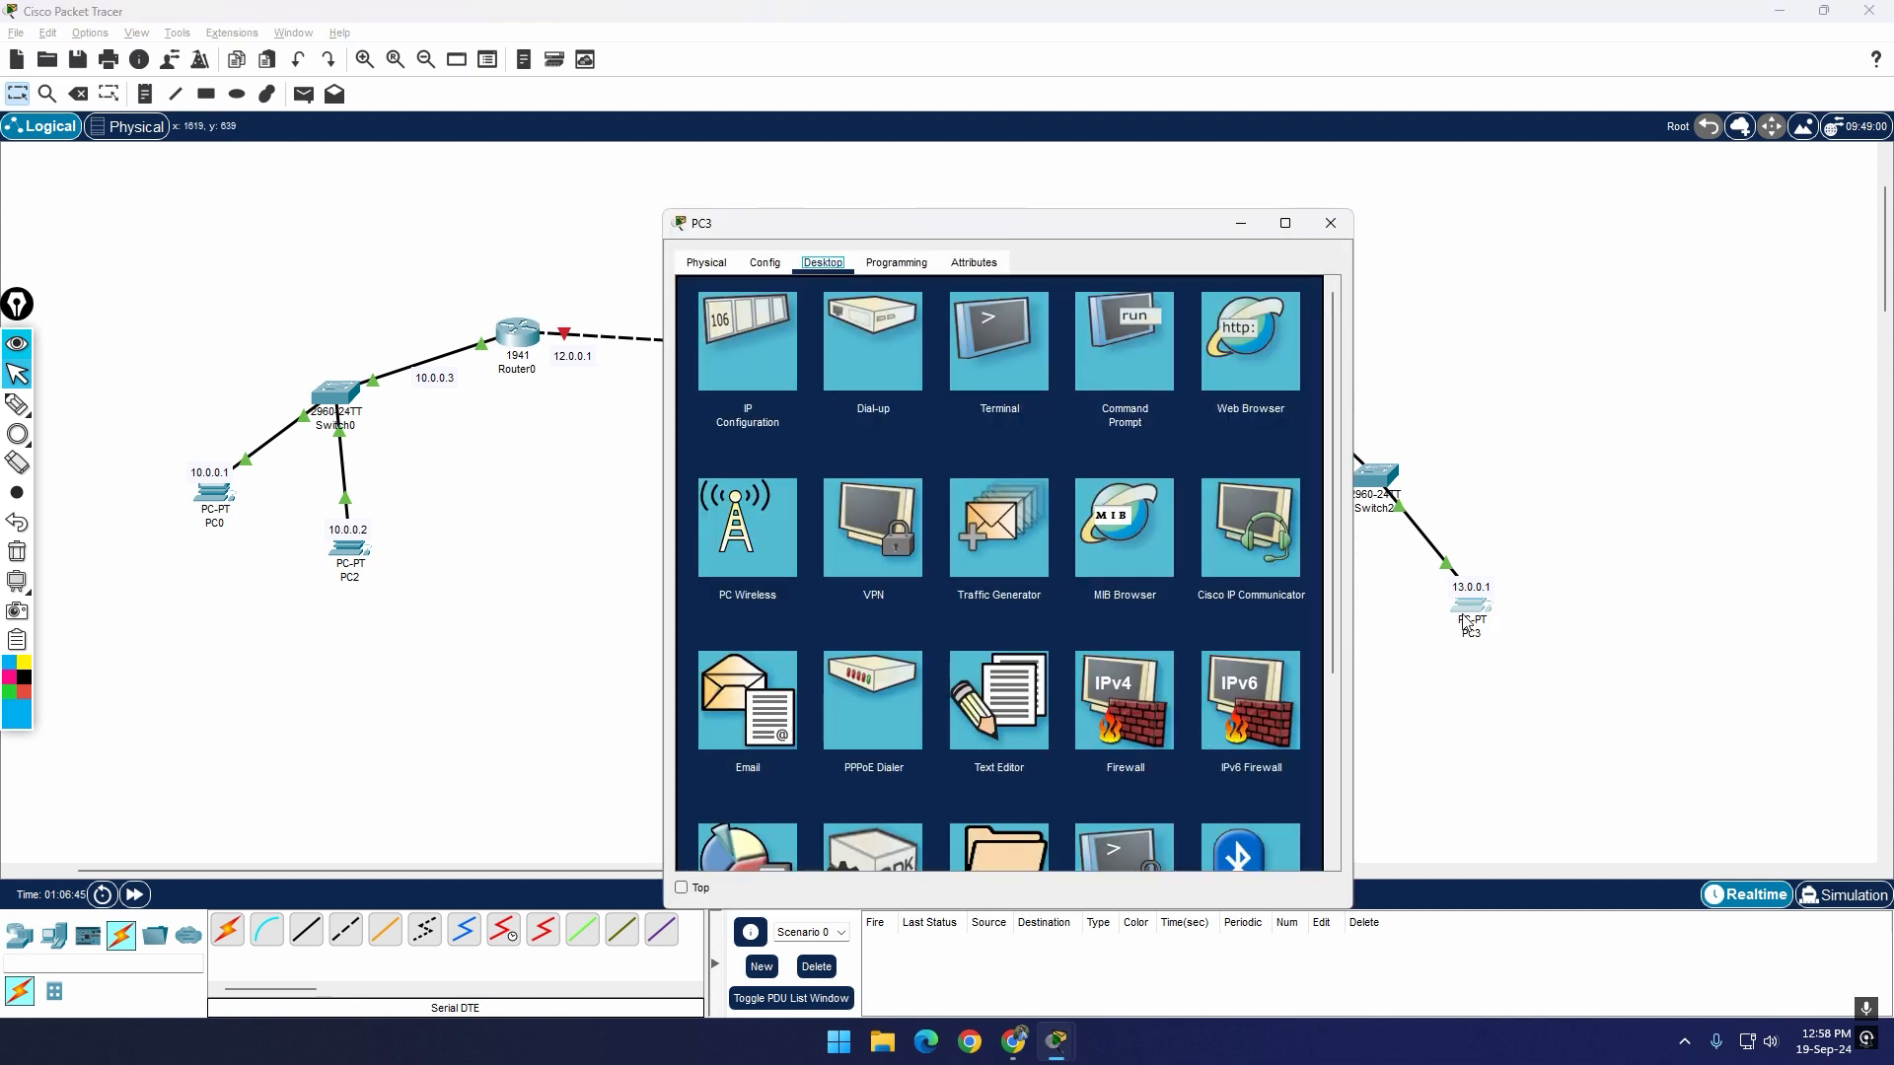
pyautogui.click(744, 338)
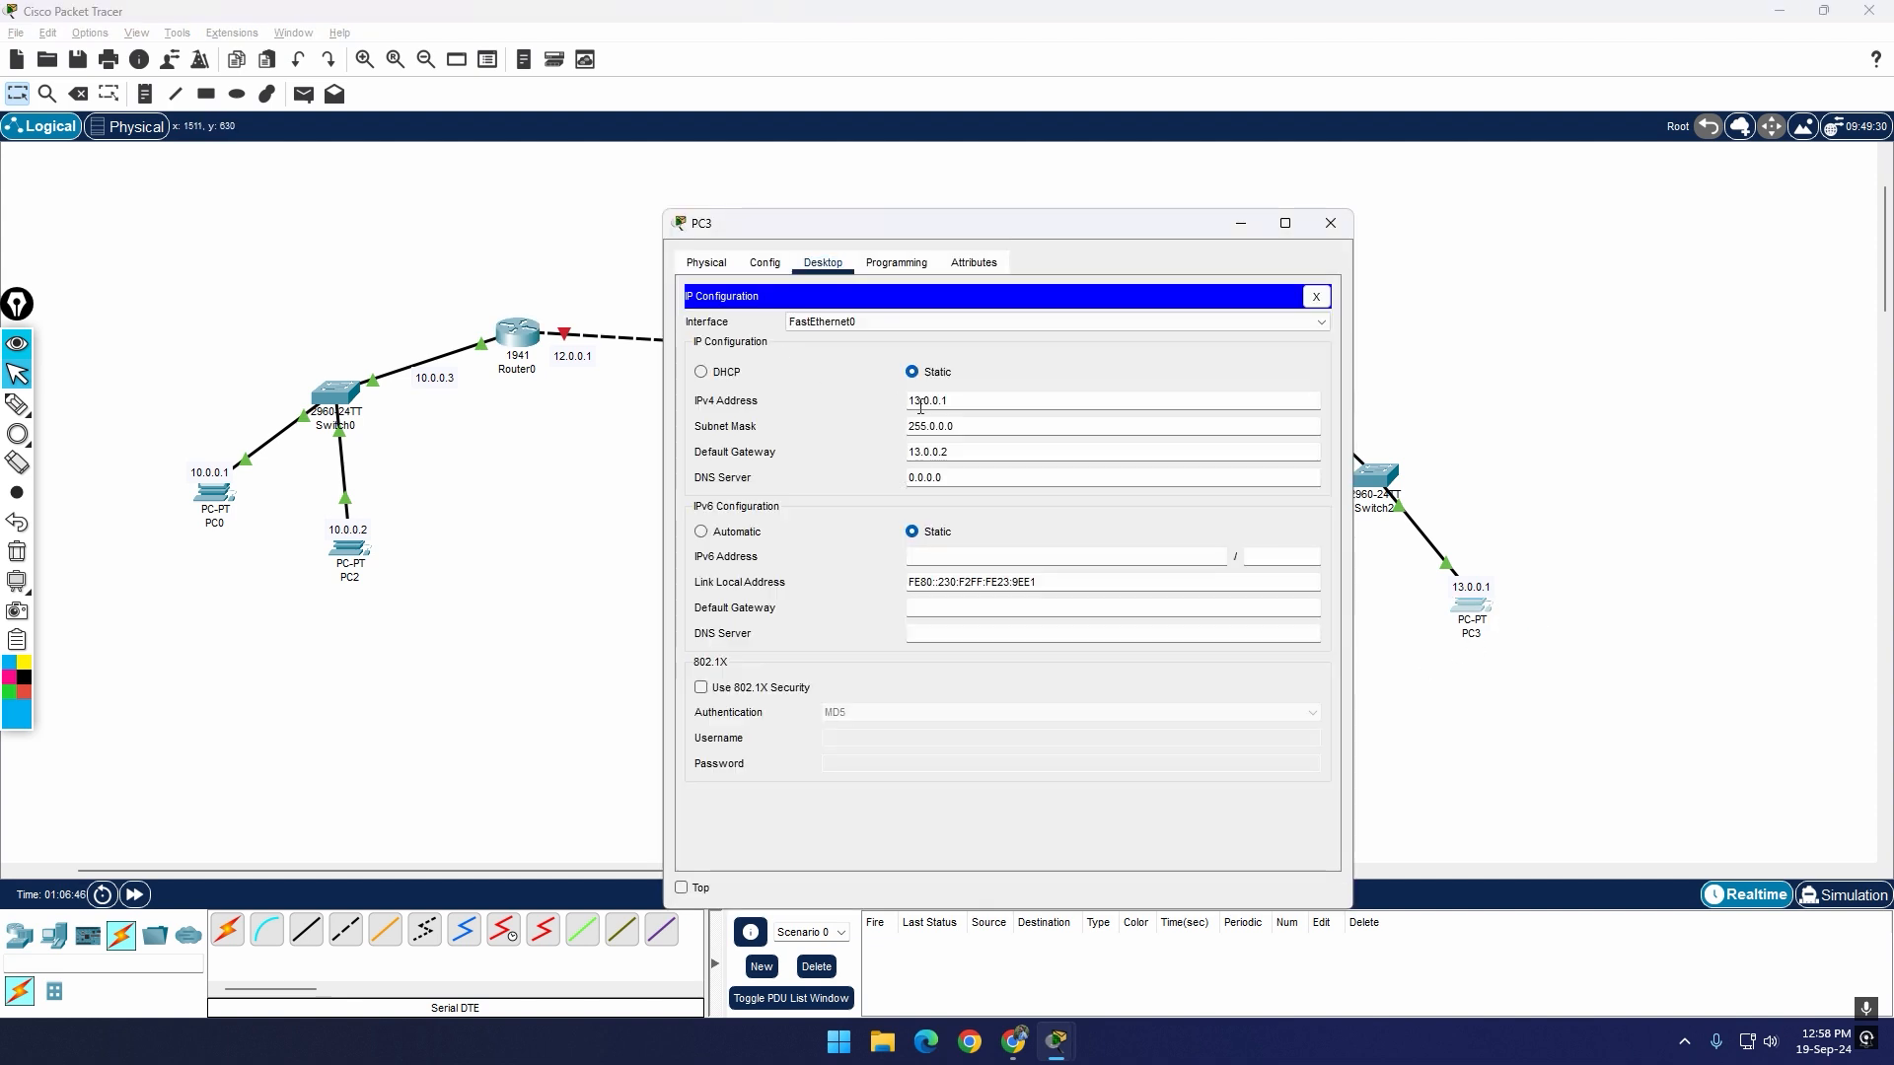
pyautogui.click(1330, 223)
pyautogui.click(831, 606)
pyautogui.click(783, 369)
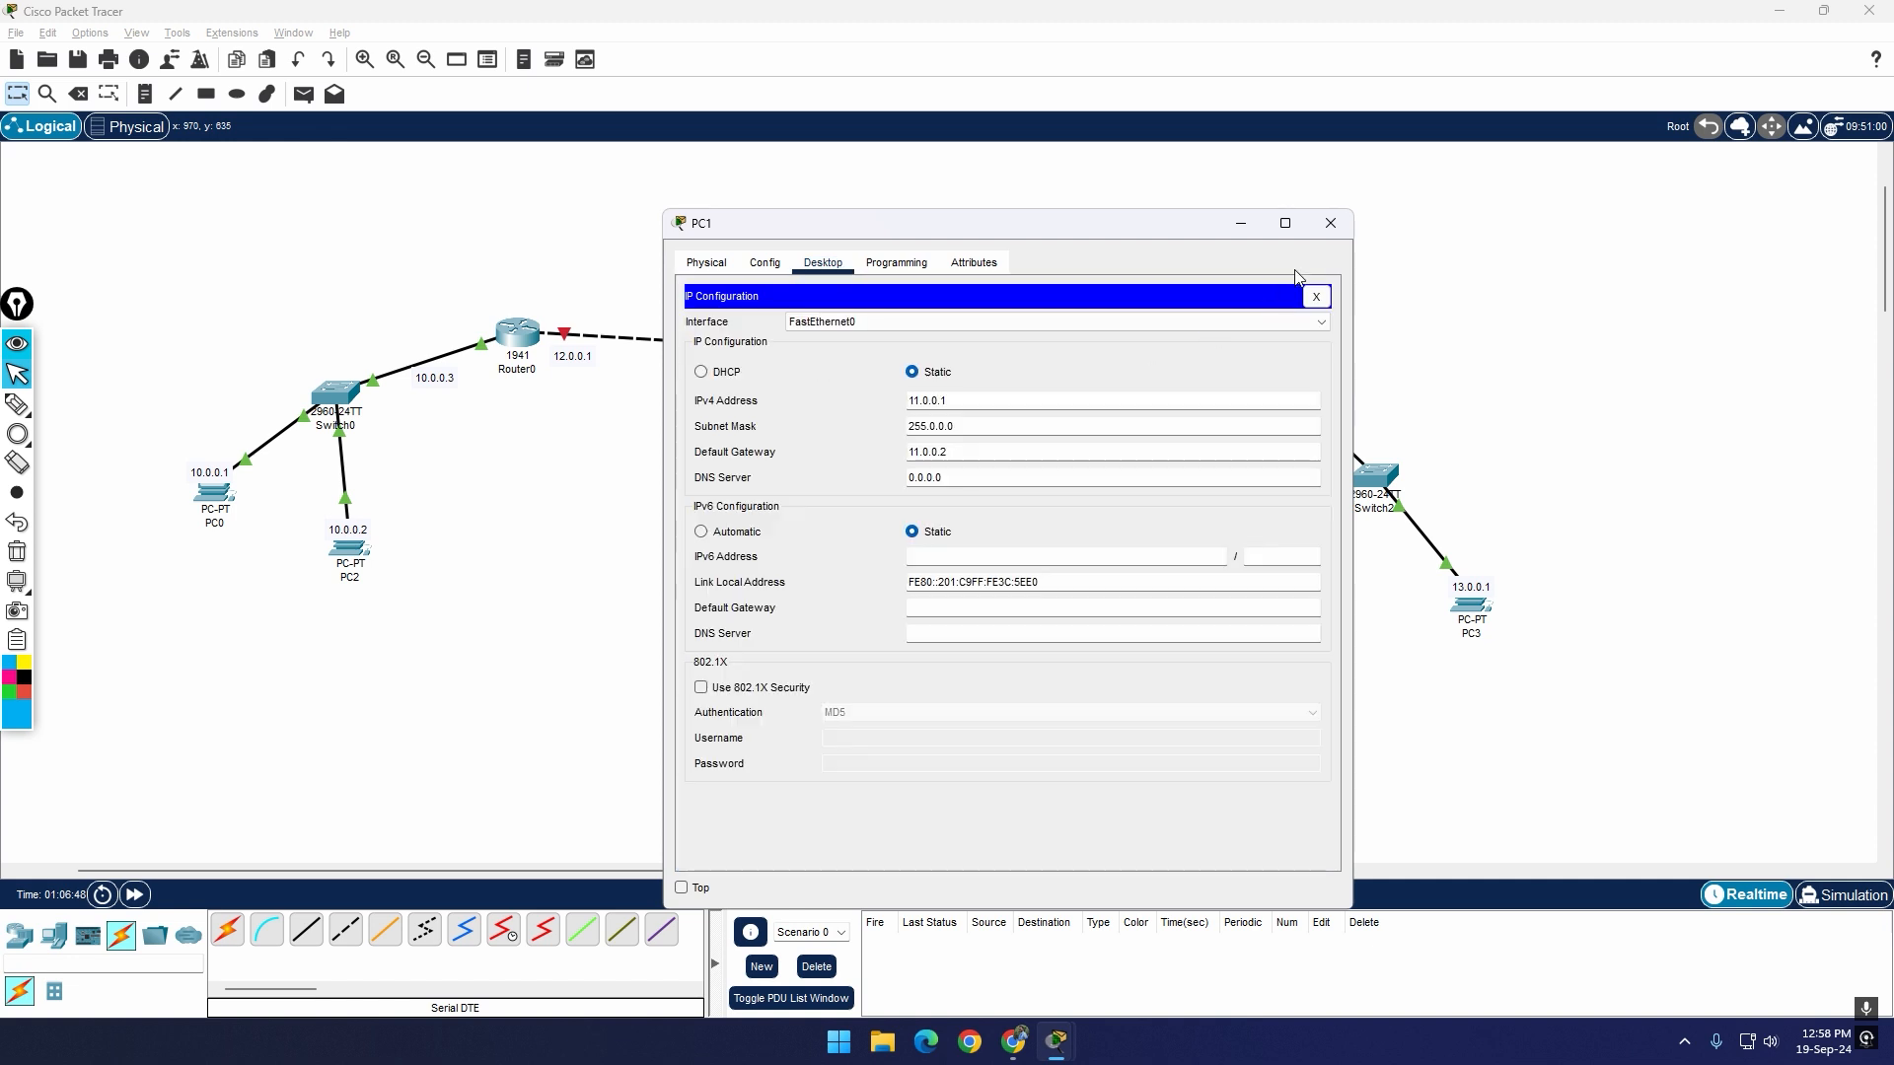
pyautogui.click(1331, 223)
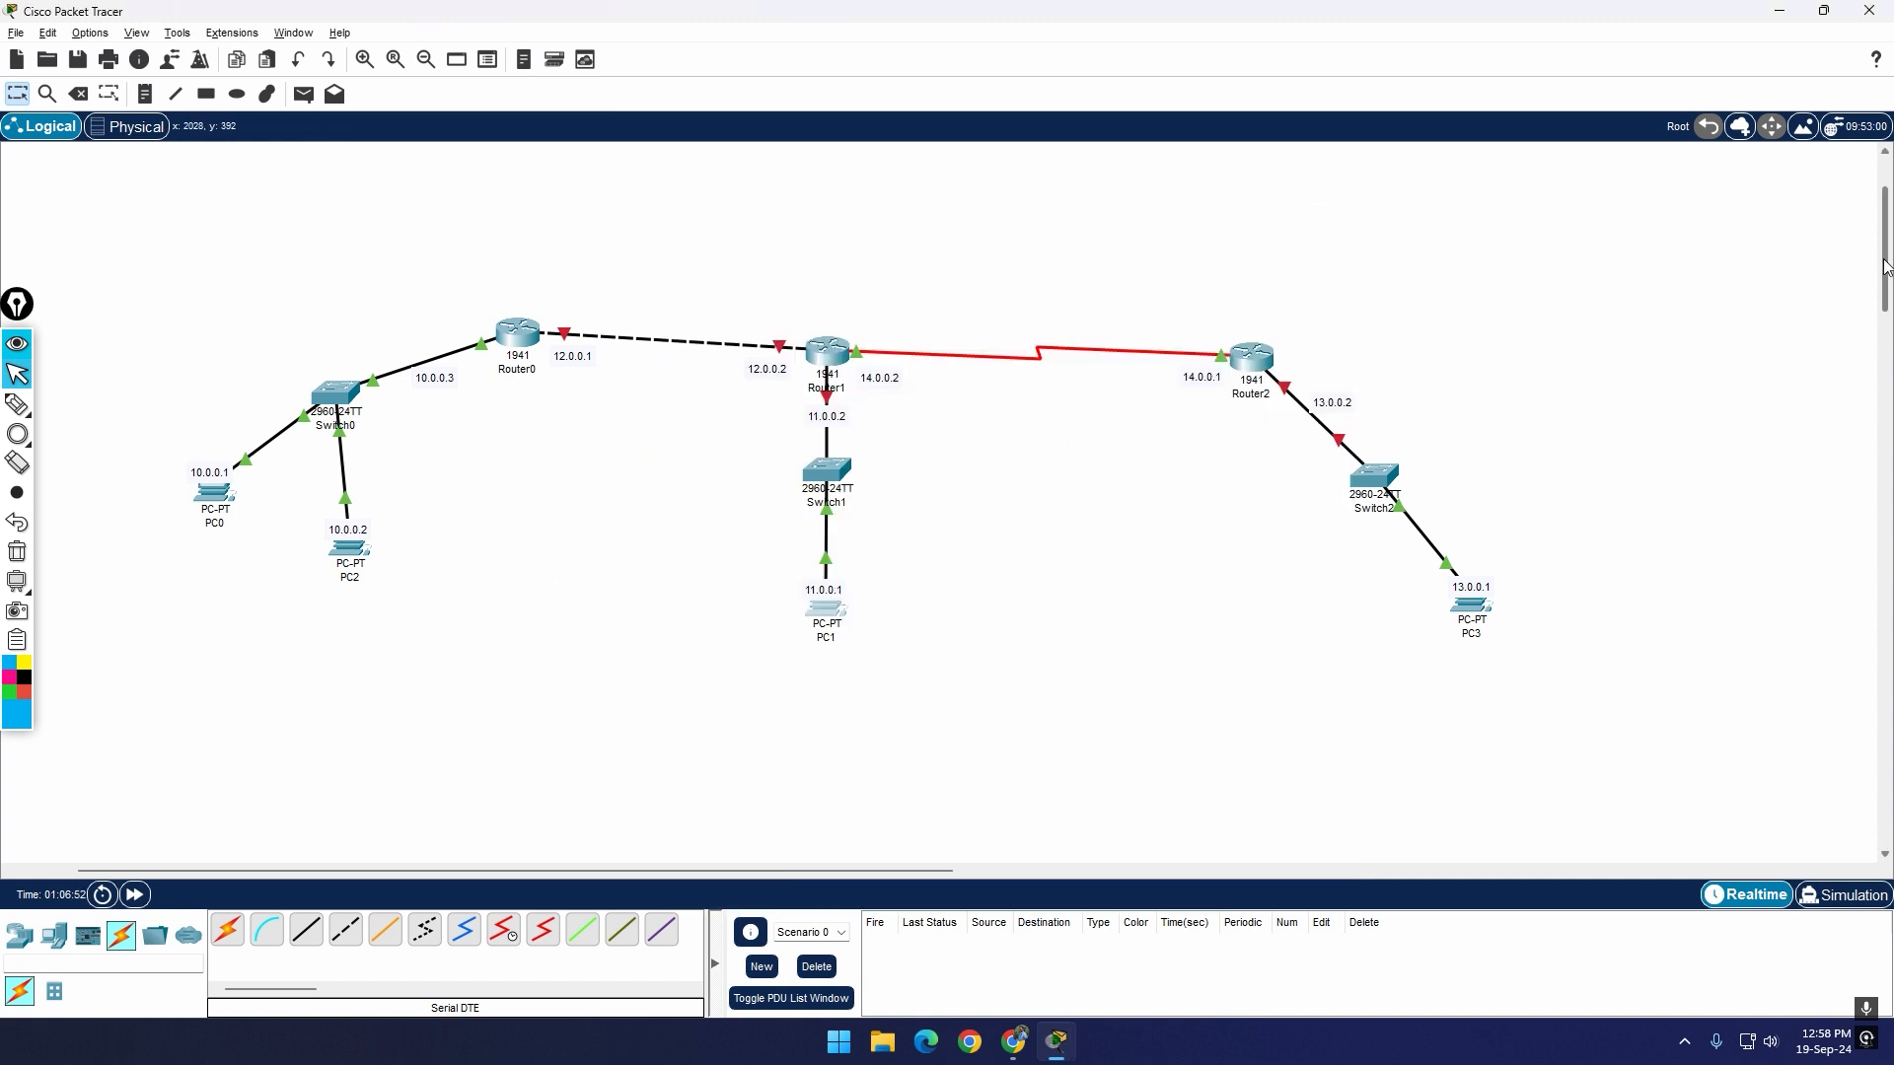
# Step: Review the list of static routes configured on Router0
pyautogui.scroll(2, 1886, 259)
pyautogui.click(517, 372)
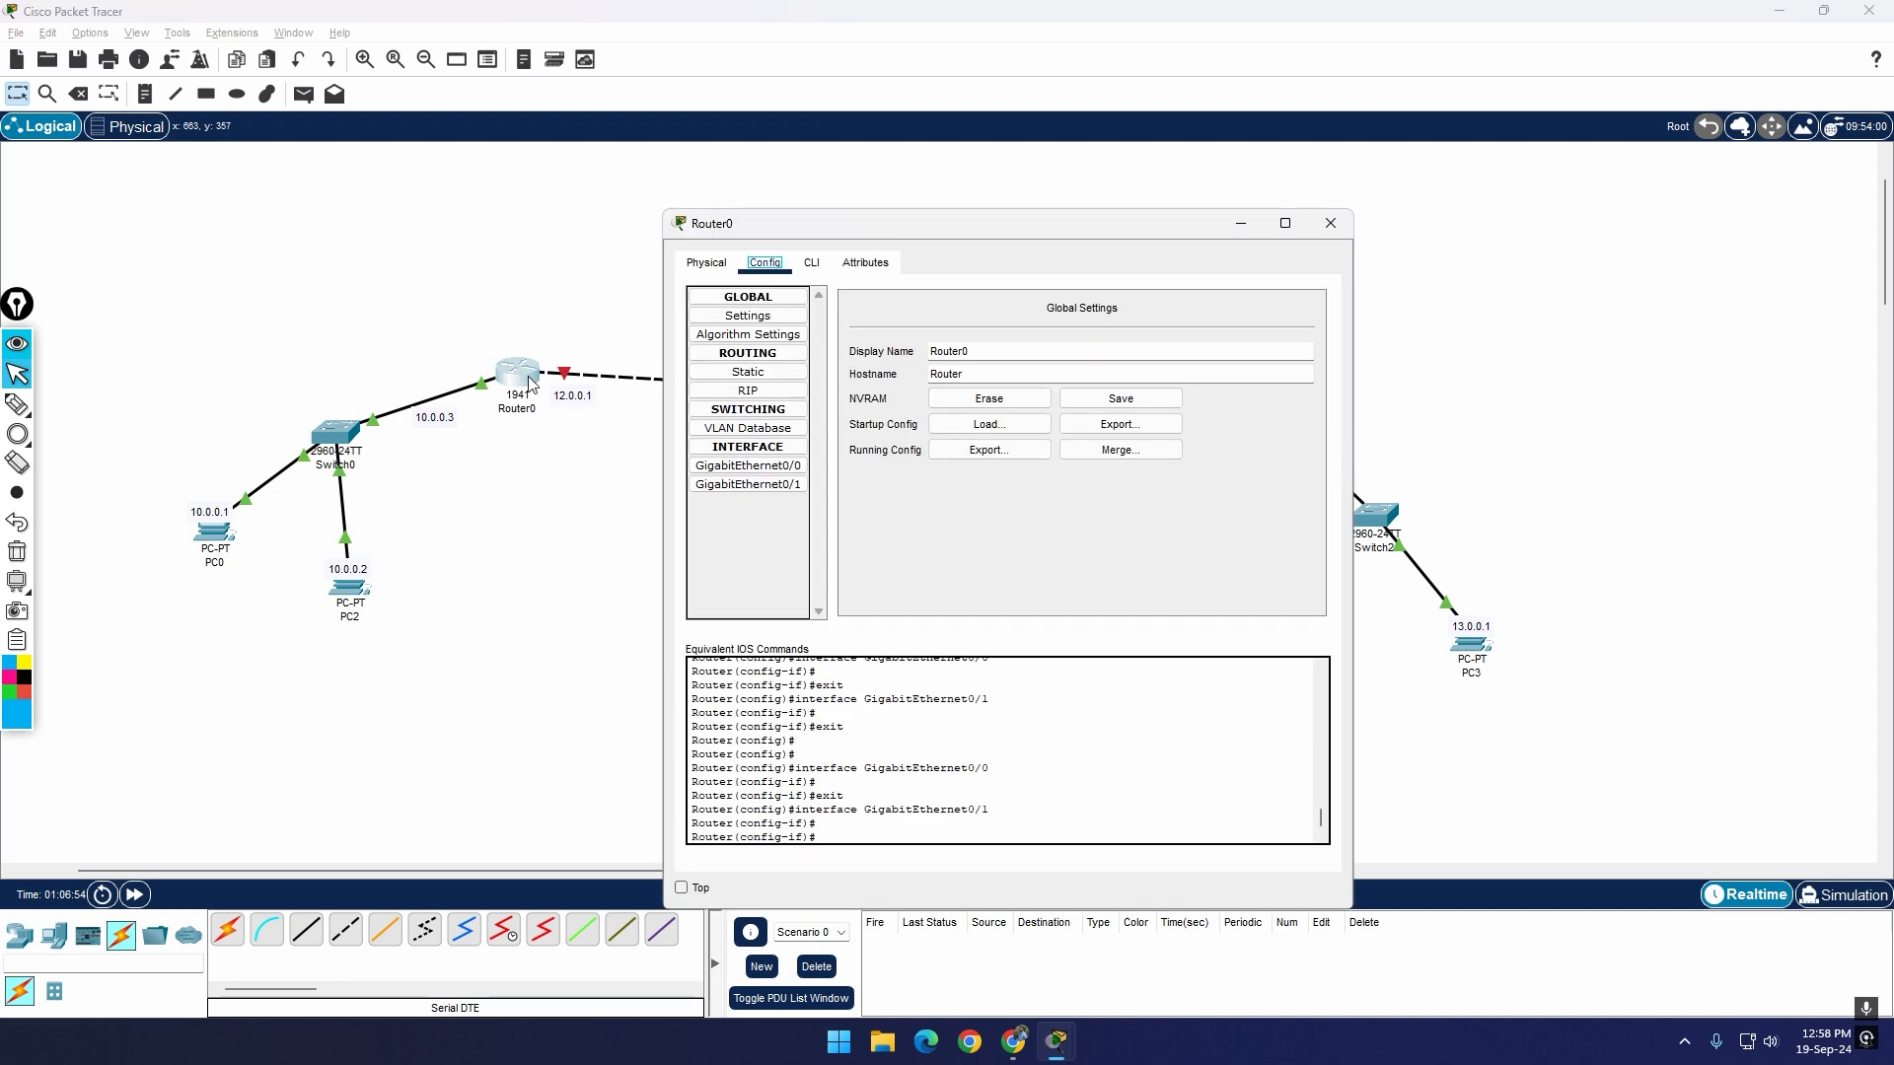
pyautogui.click(722, 379)
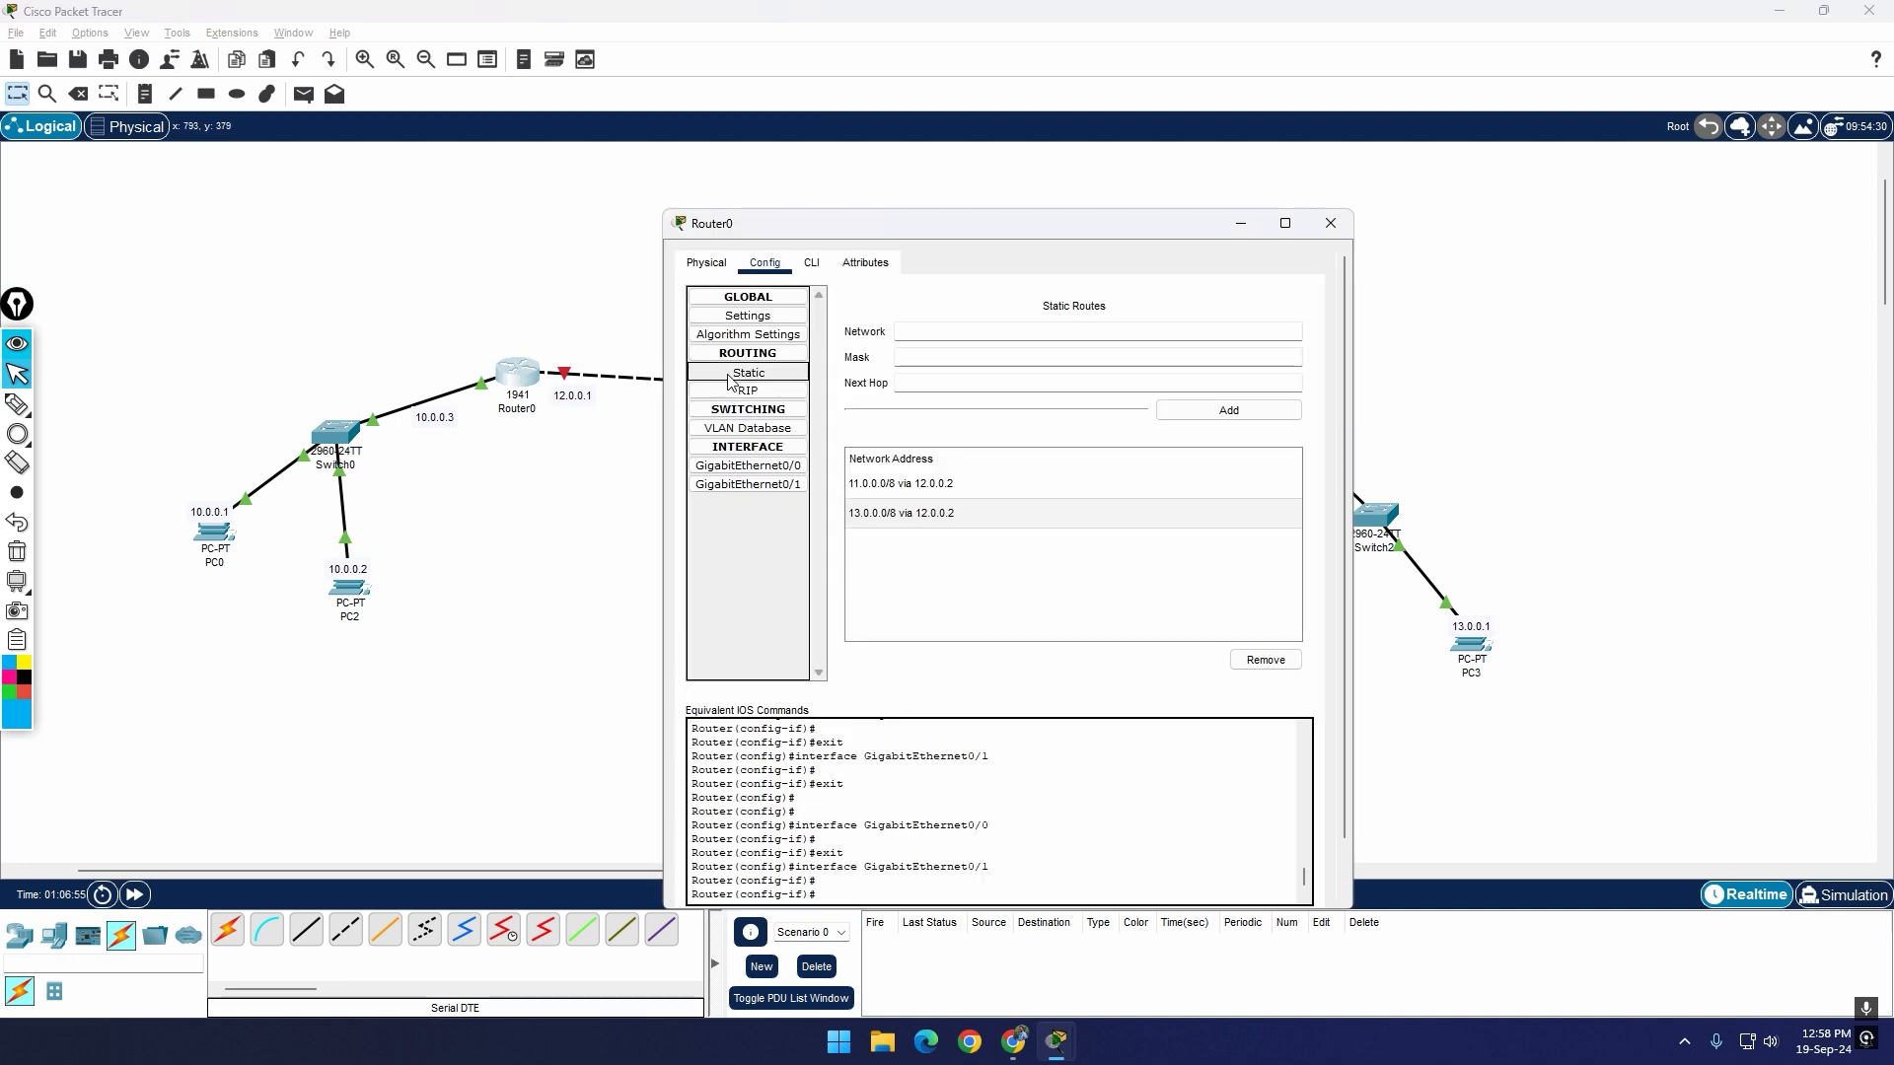
pyautogui.click(1350, 225)
# Step: Open the static route settings of Router2, keeping the configuration window clear of the topology
pyautogui.click(1250, 405)
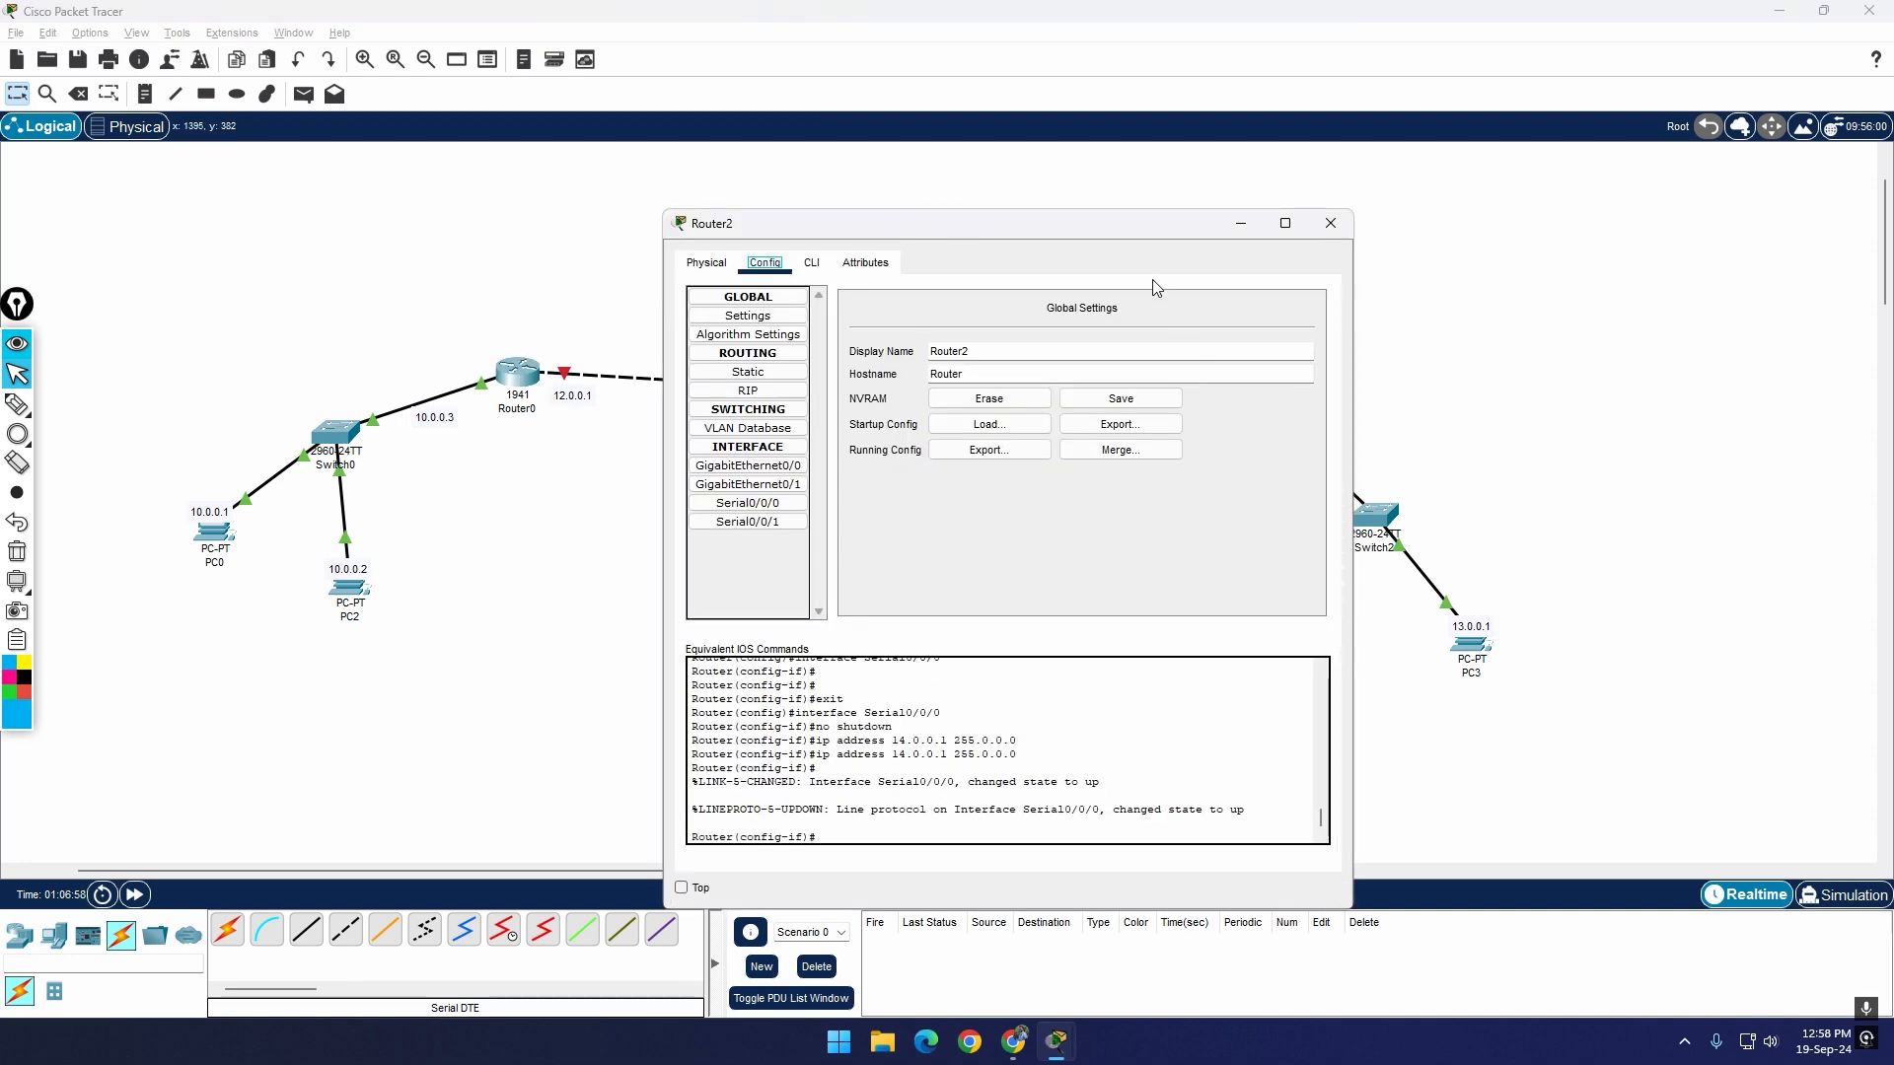
pyautogui.moveTo(1134, 236); pyautogui.dragTo(1260, 498)
pyautogui.click(939, 536)
pyautogui.moveTo(1885, 288); pyautogui.dragTo(1886, 310)
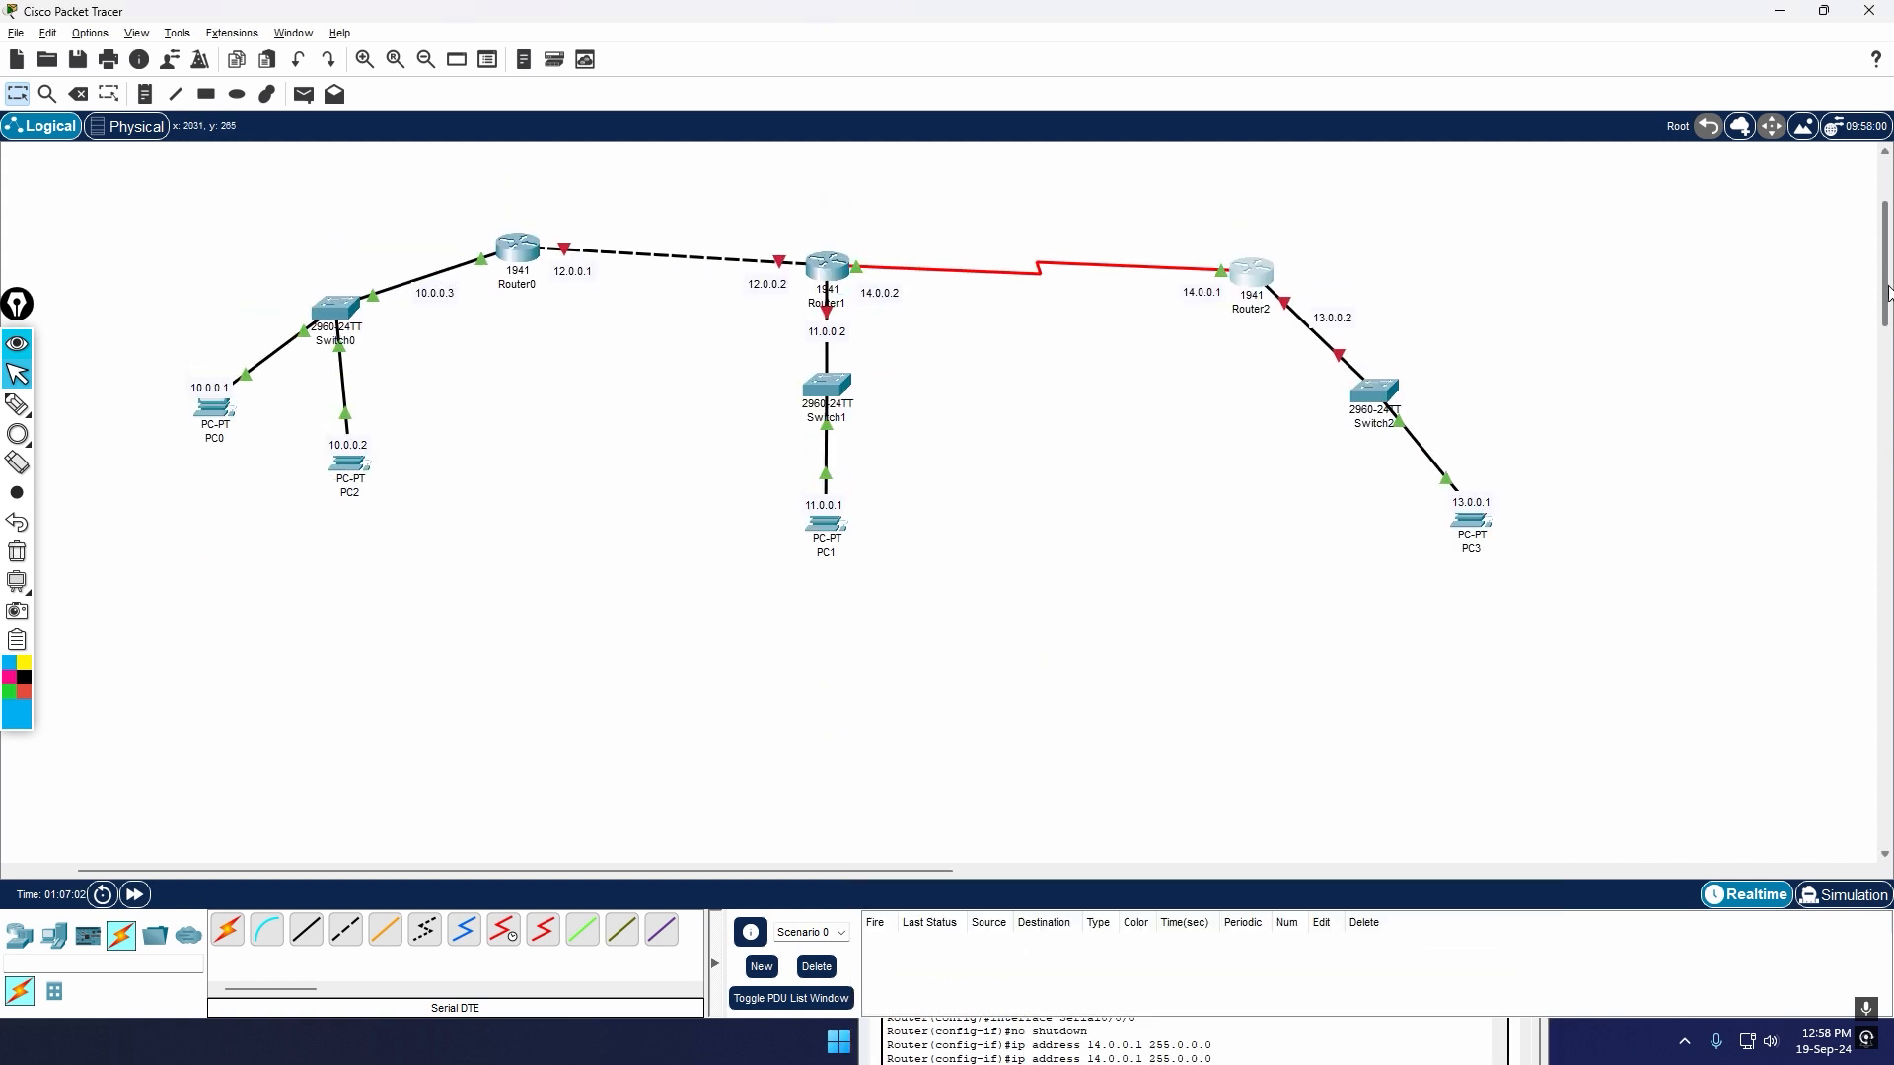
pyautogui.moveTo(1239, 500); pyautogui.dragTo(1285, 720)
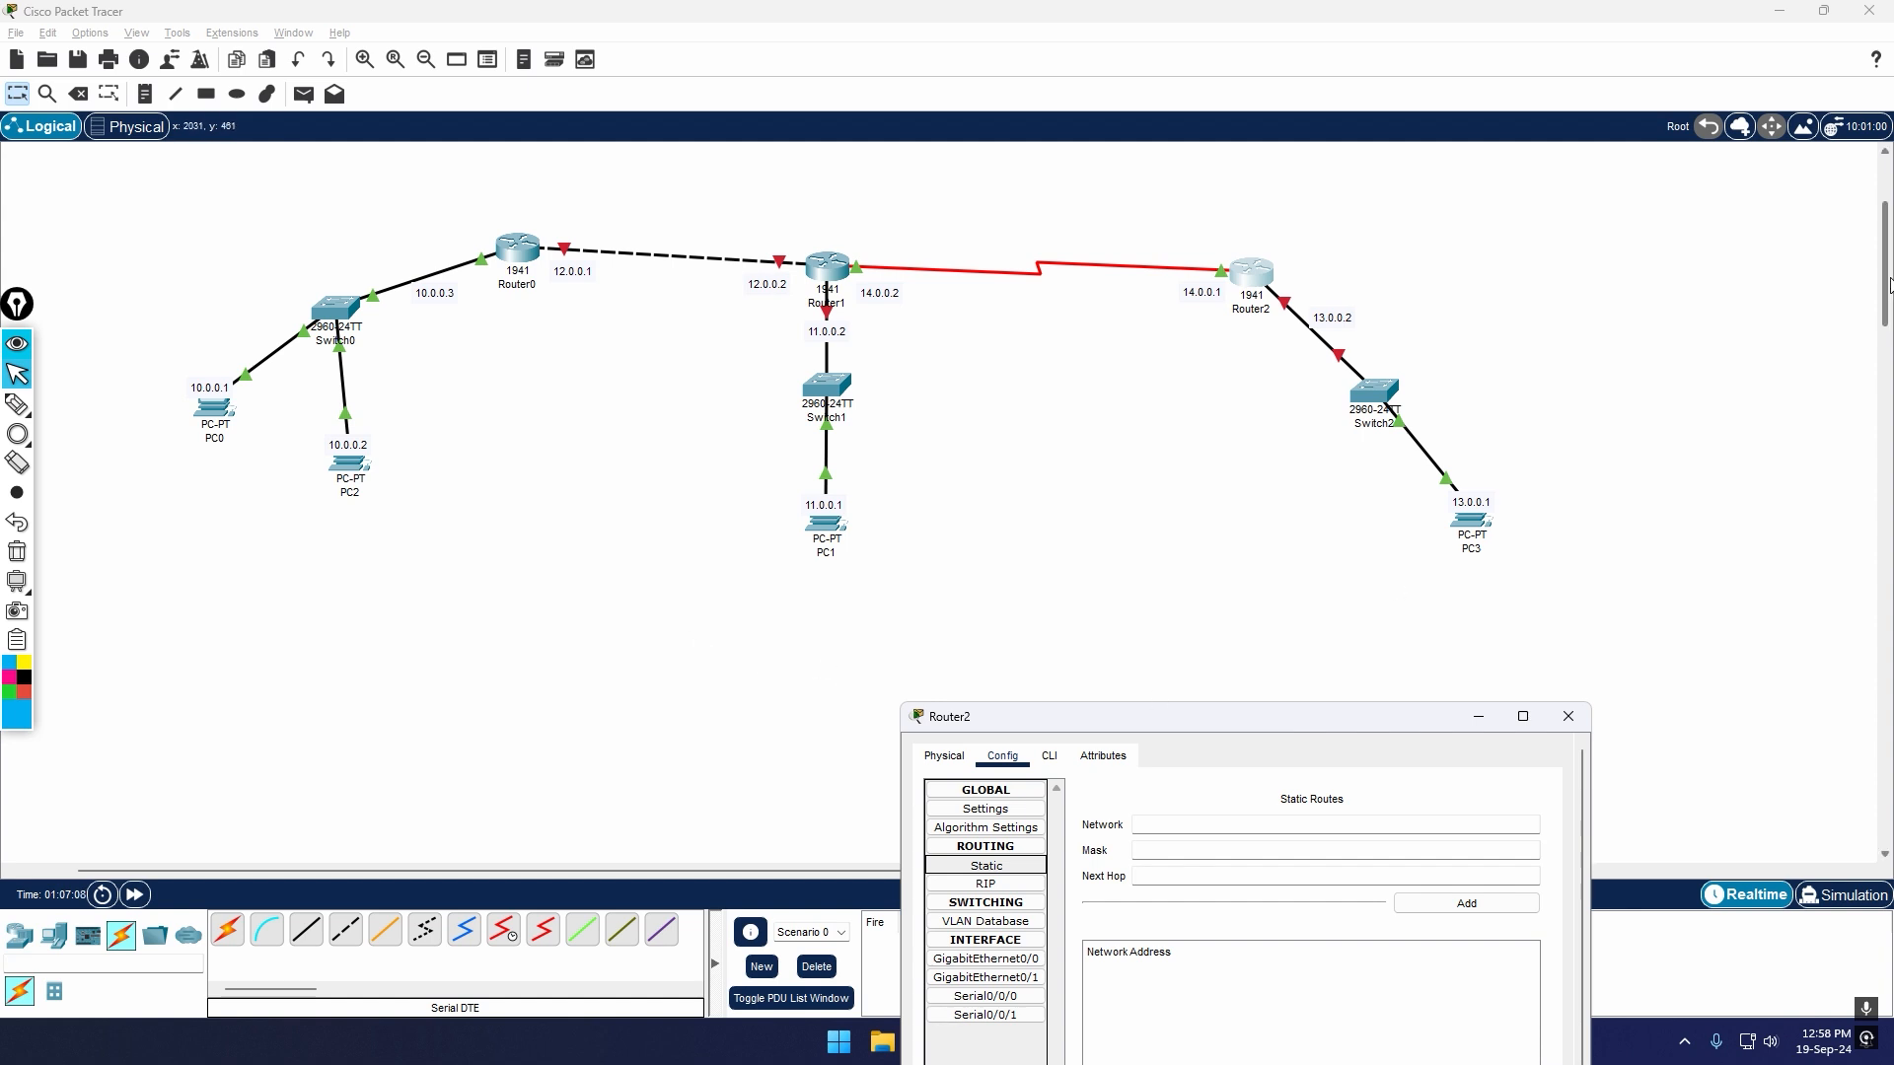
# Step: Circle Switch1 and PC1 in light blue and Router1 with its interface addresses in pink
pyautogui.click(17, 434)
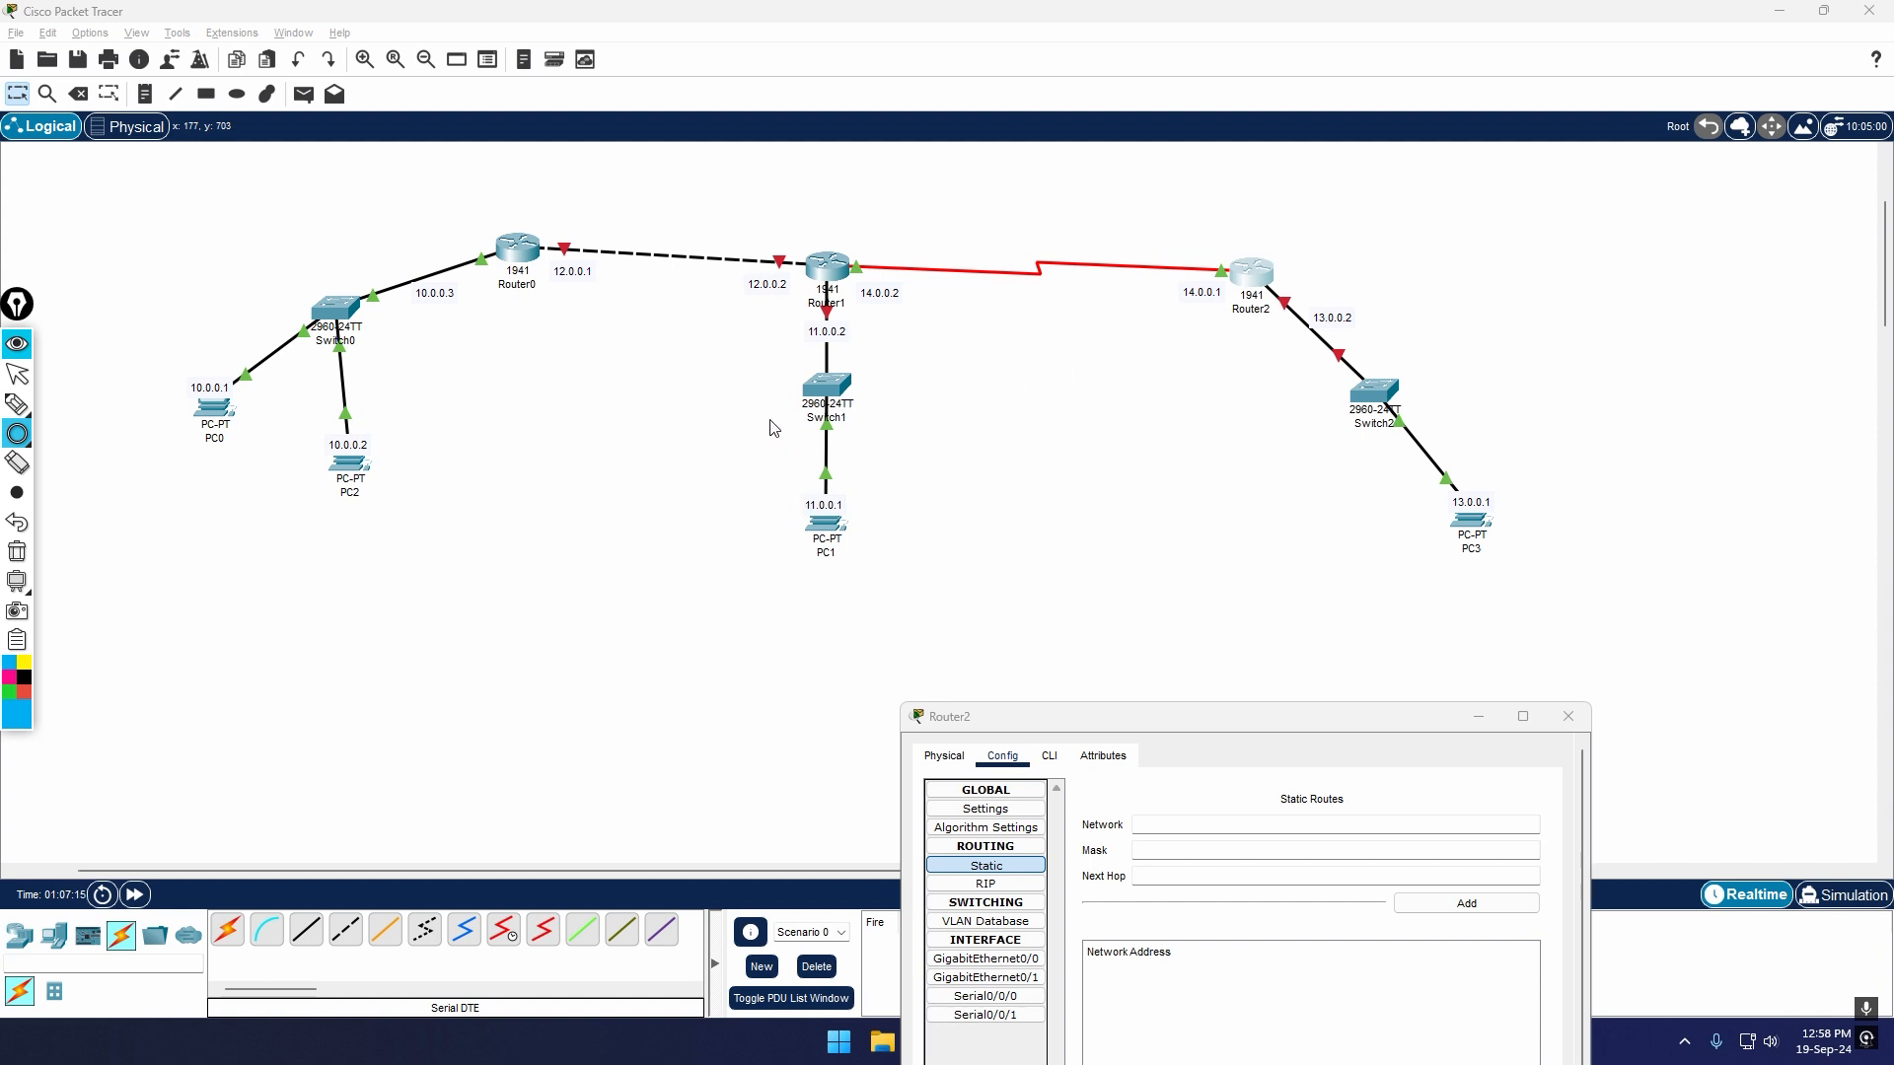
pyautogui.moveTo(712, 342); pyautogui.dragTo(938, 622)
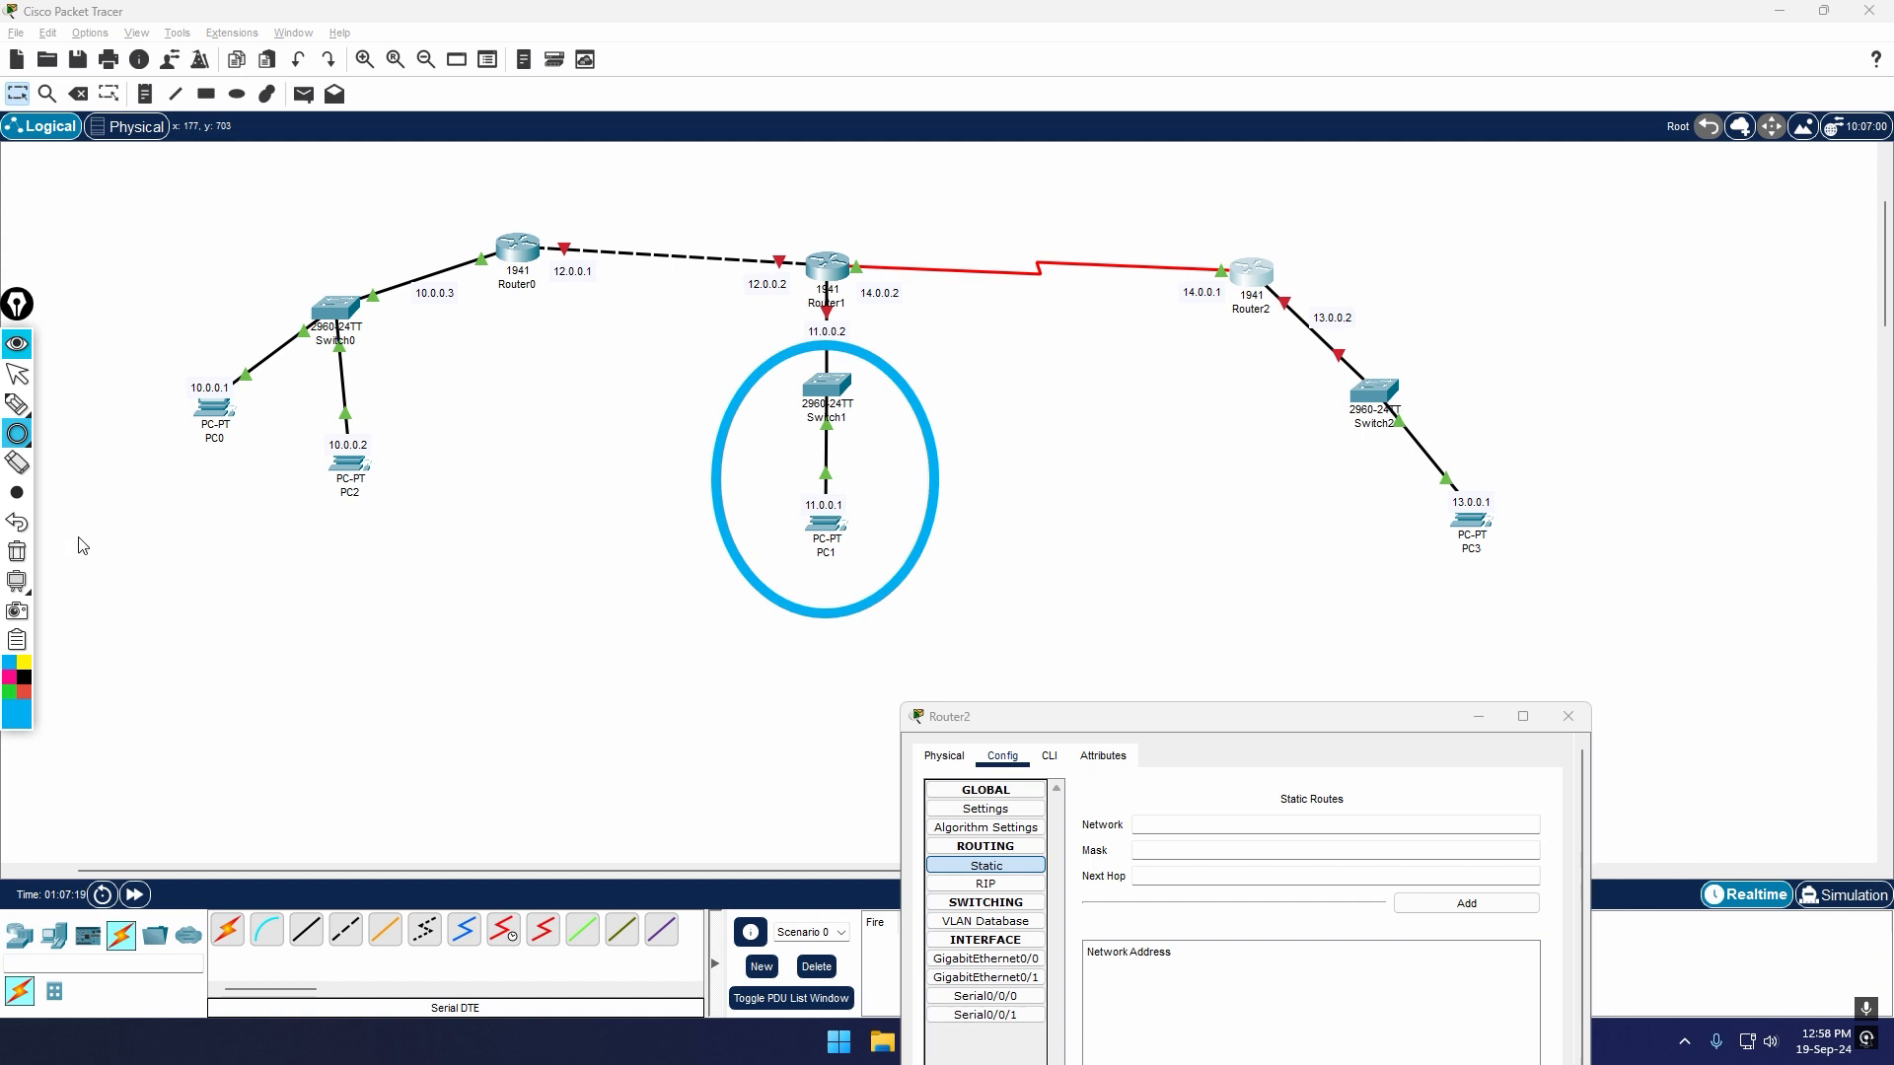
pyautogui.click(8, 677)
pyautogui.moveTo(704, 181); pyautogui.dragTo(955, 356)
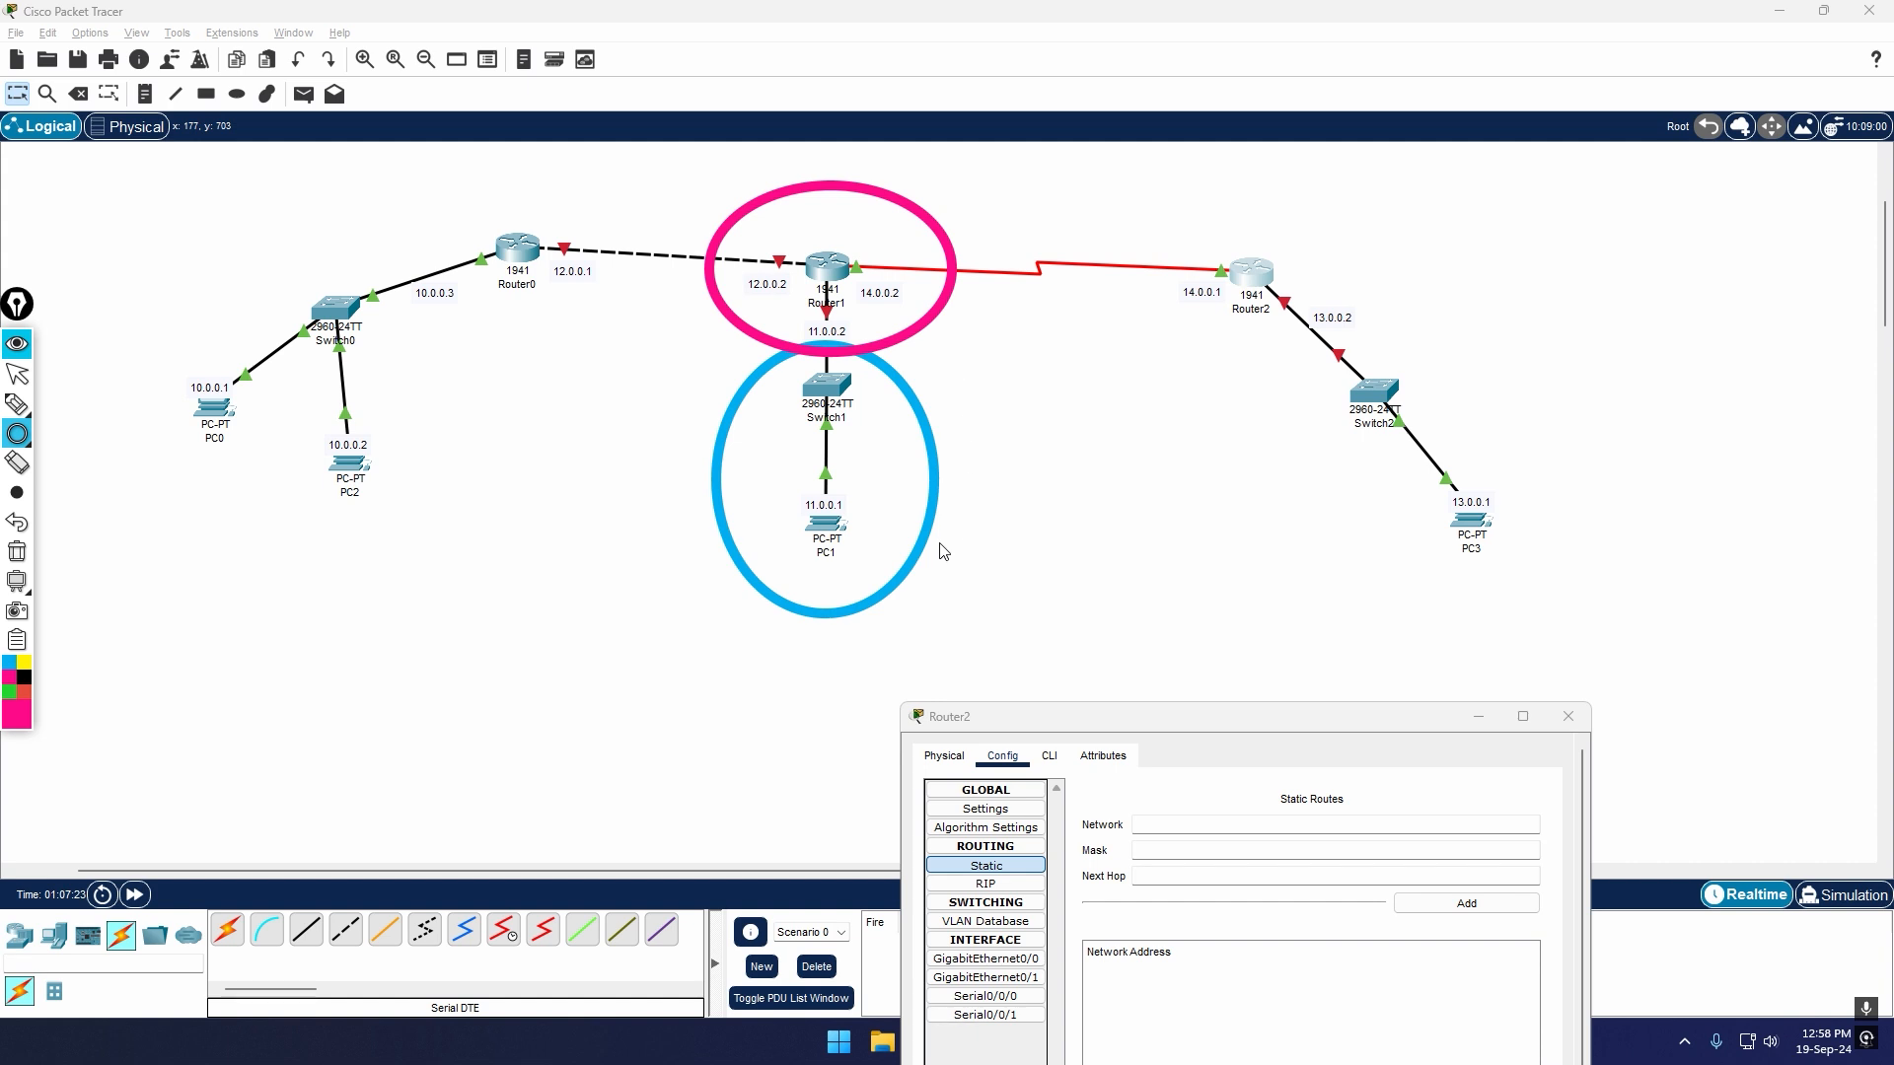
pyautogui.click(17, 374)
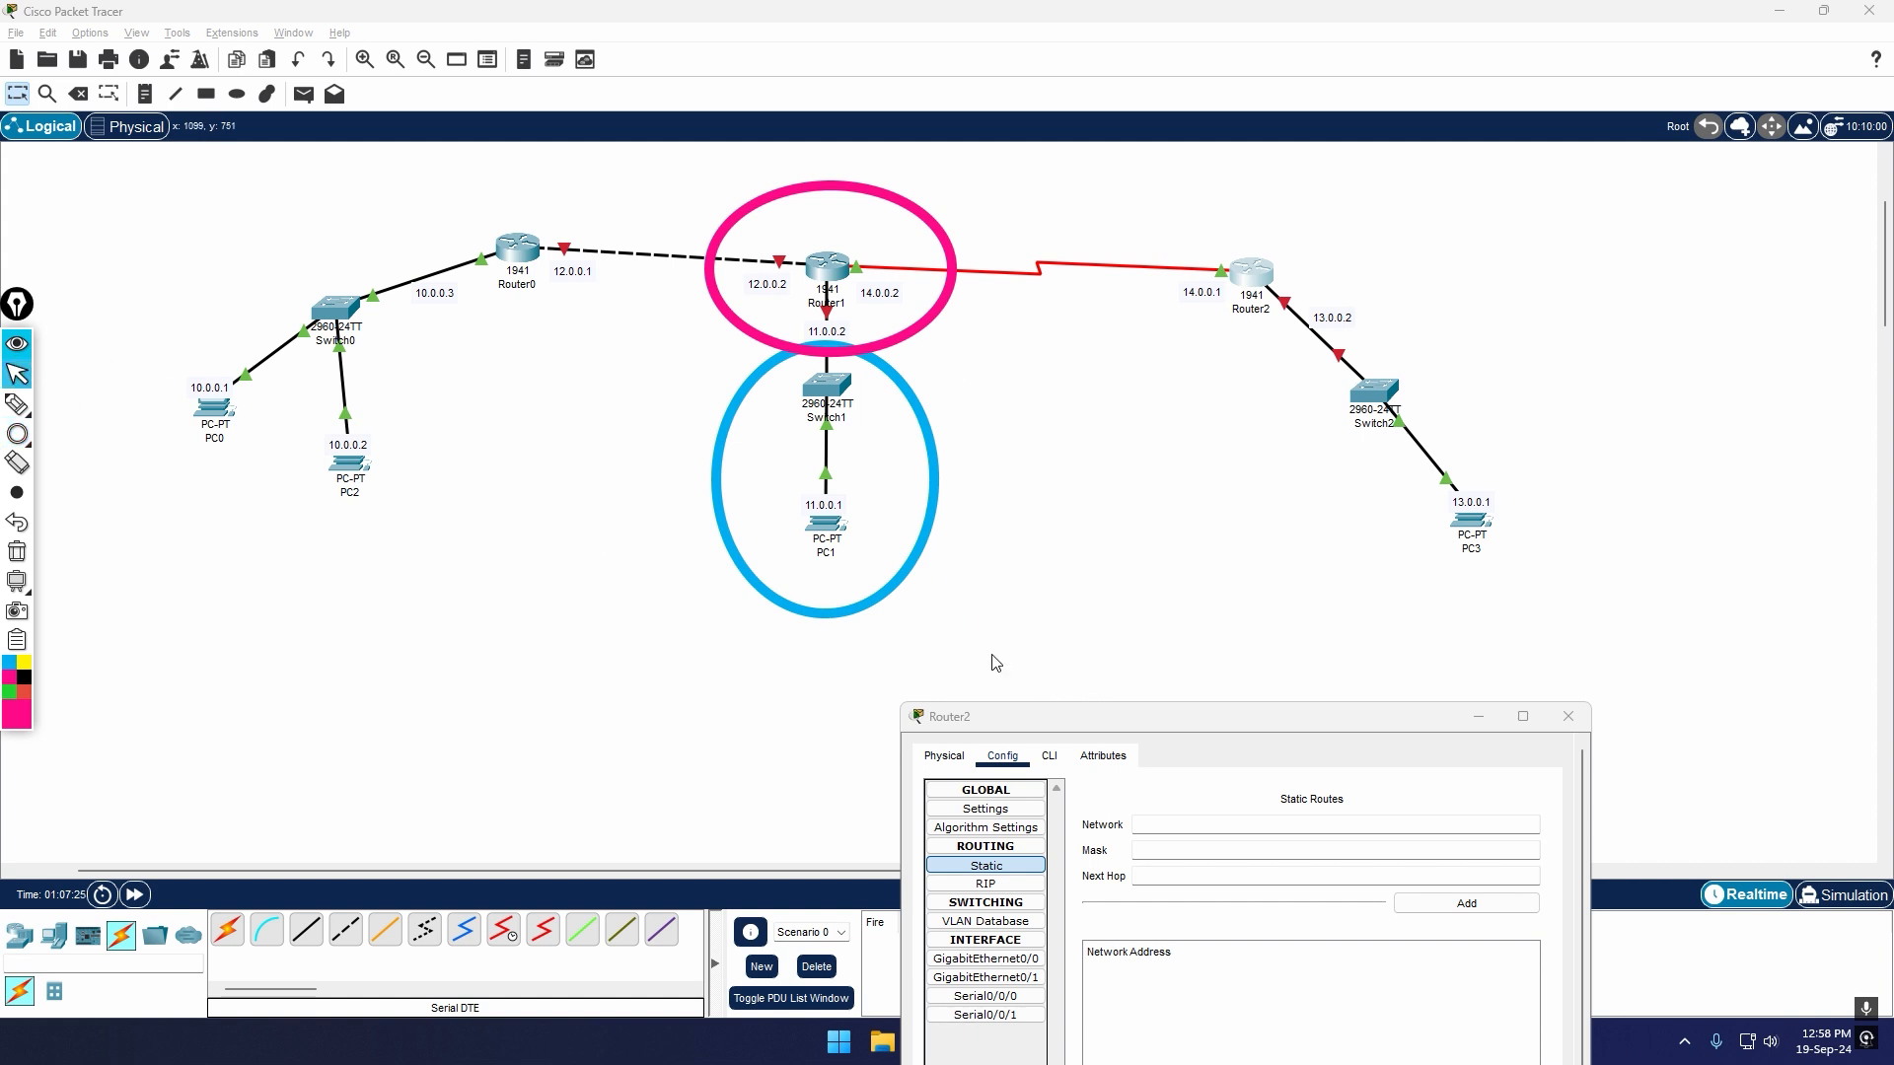
# Step: Enter 11.0.0.0 as the destination network of a new static route on Router2
pyautogui.moveTo(1135, 720); pyautogui.dragTo(1265, 558)
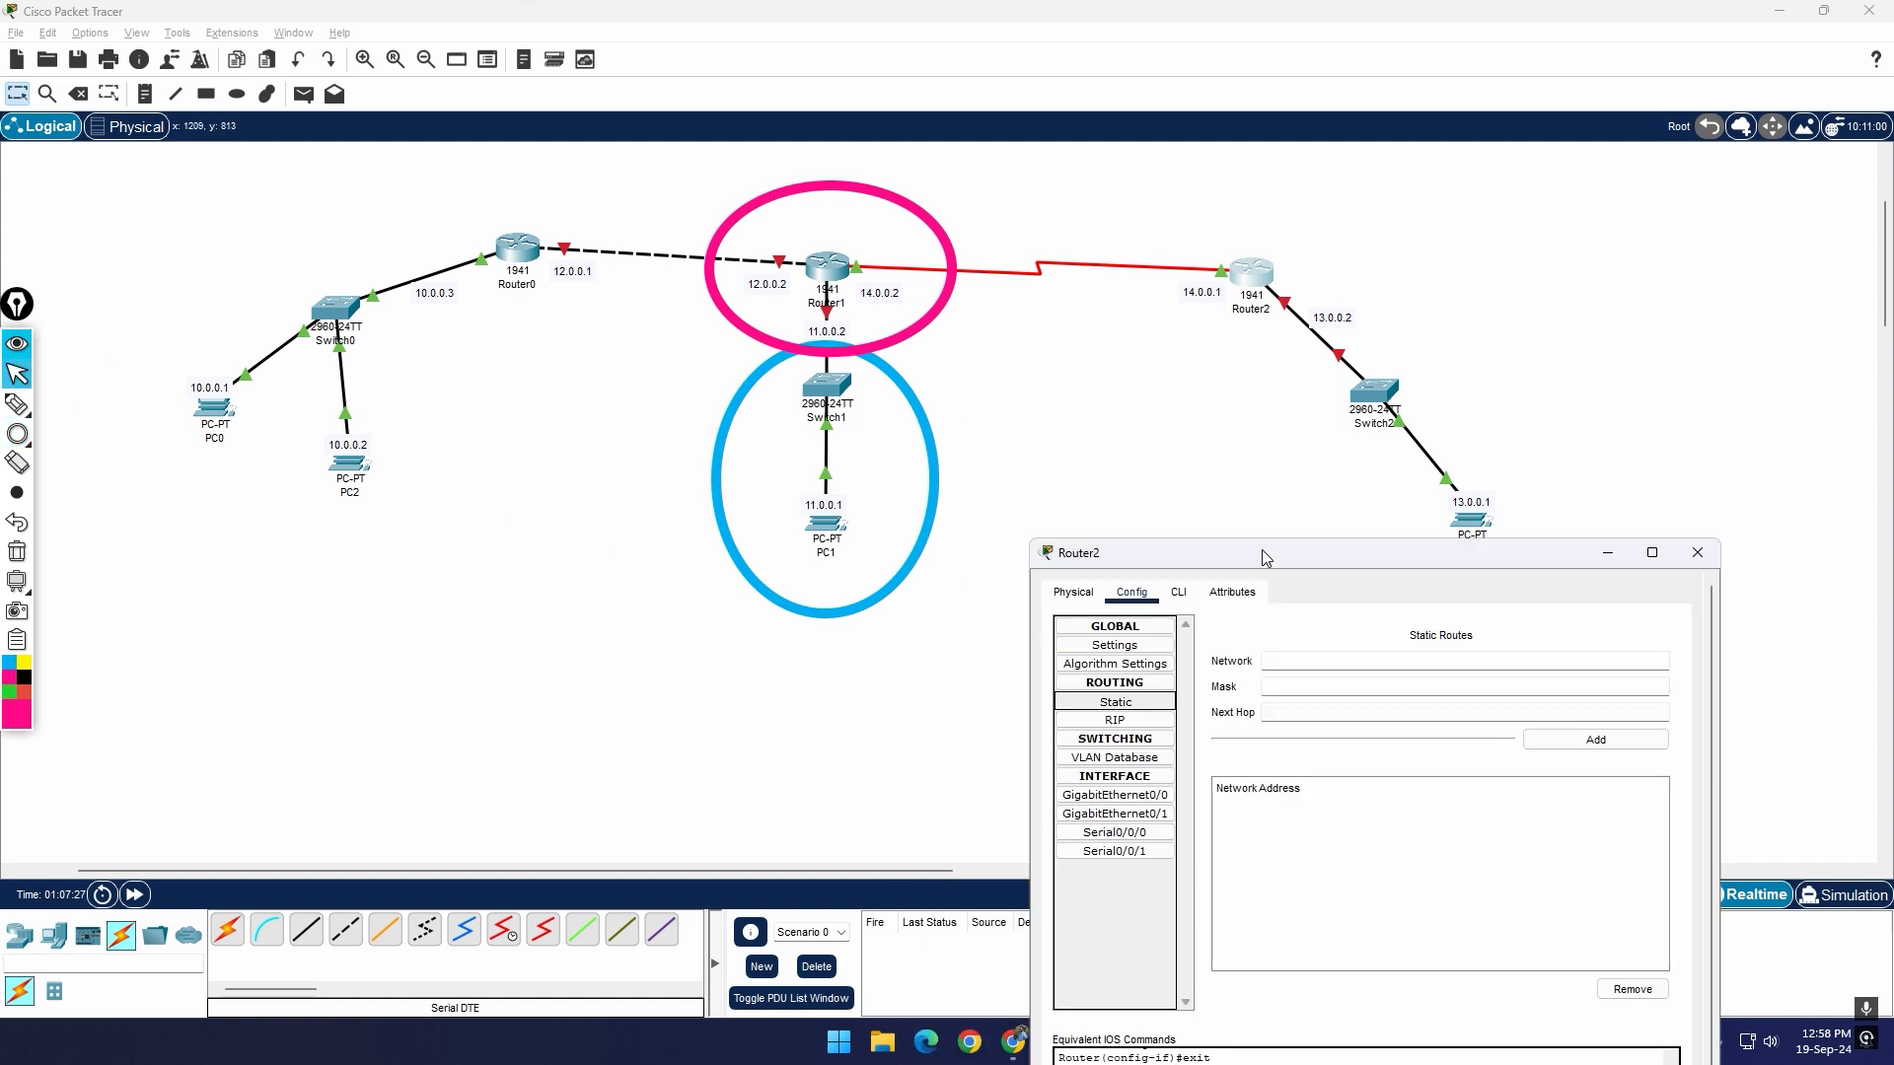
pyautogui.click(1313, 659)
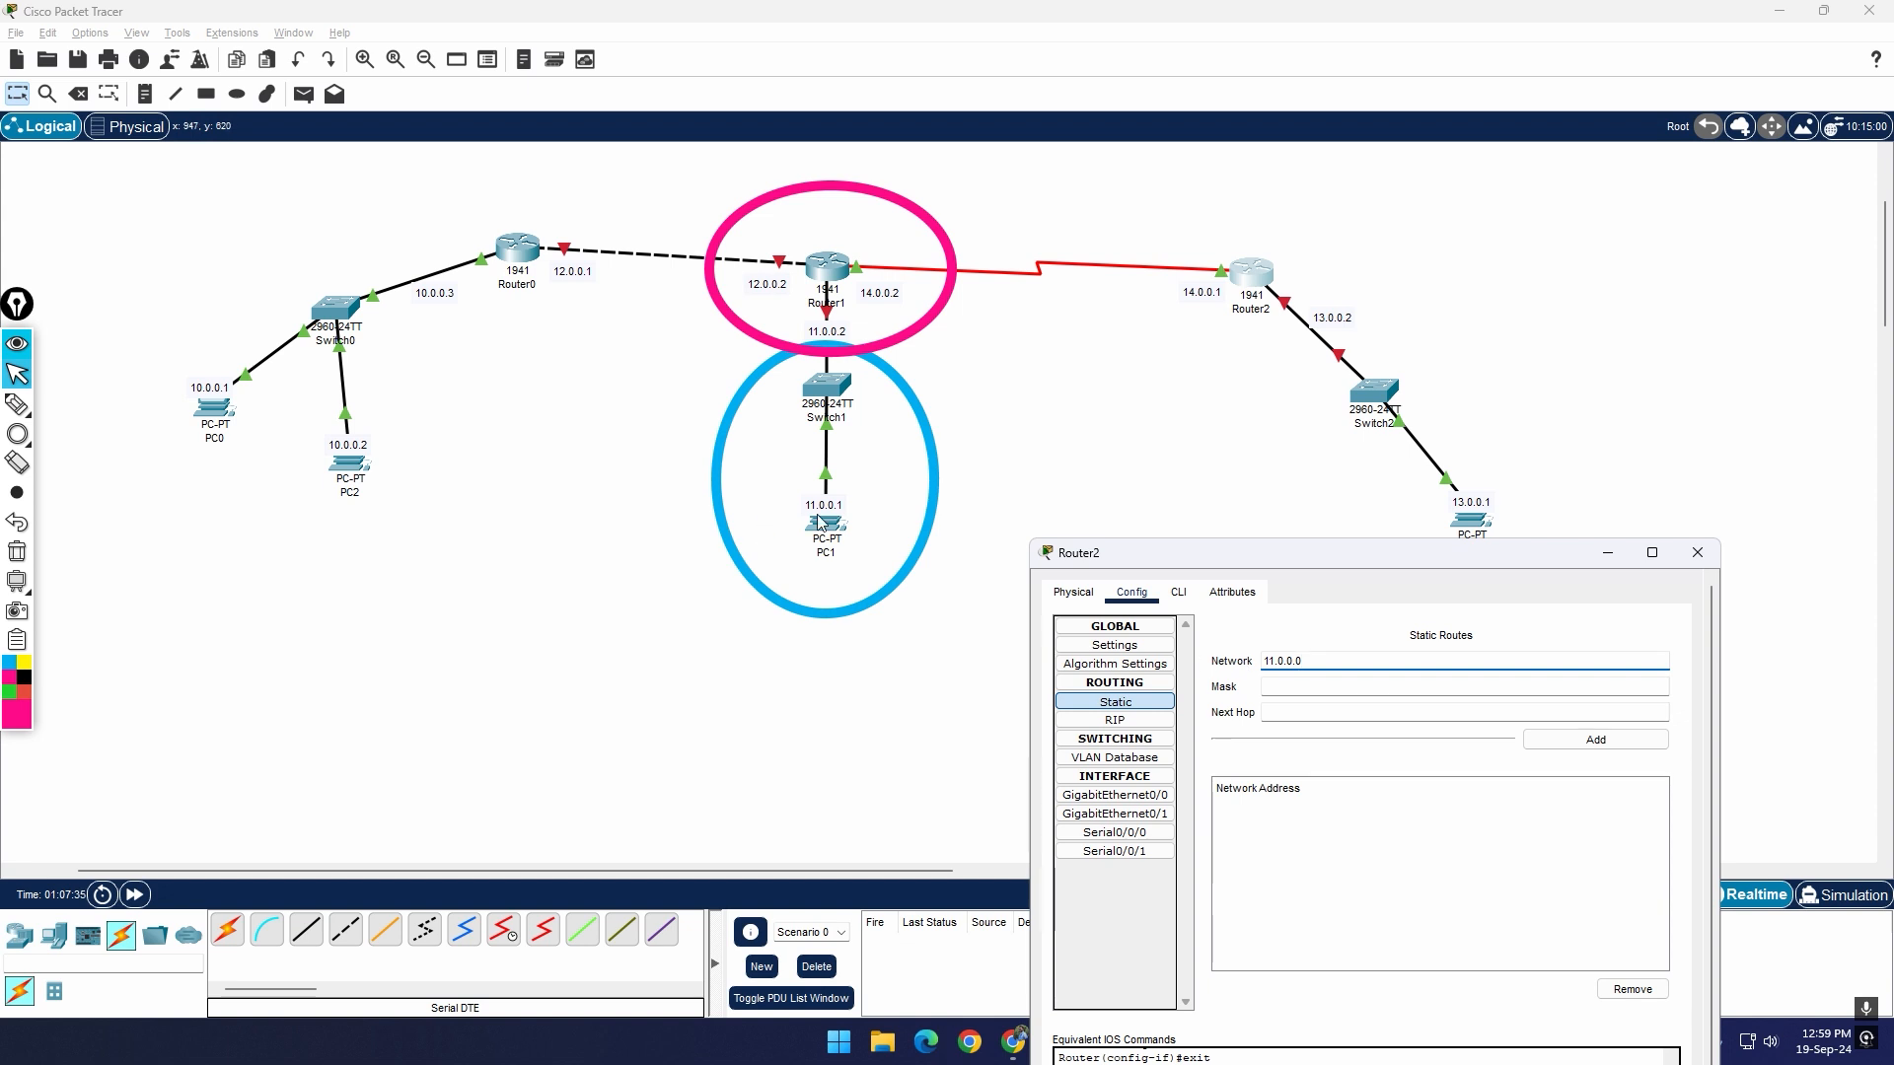
pyautogui.click(1322, 688)
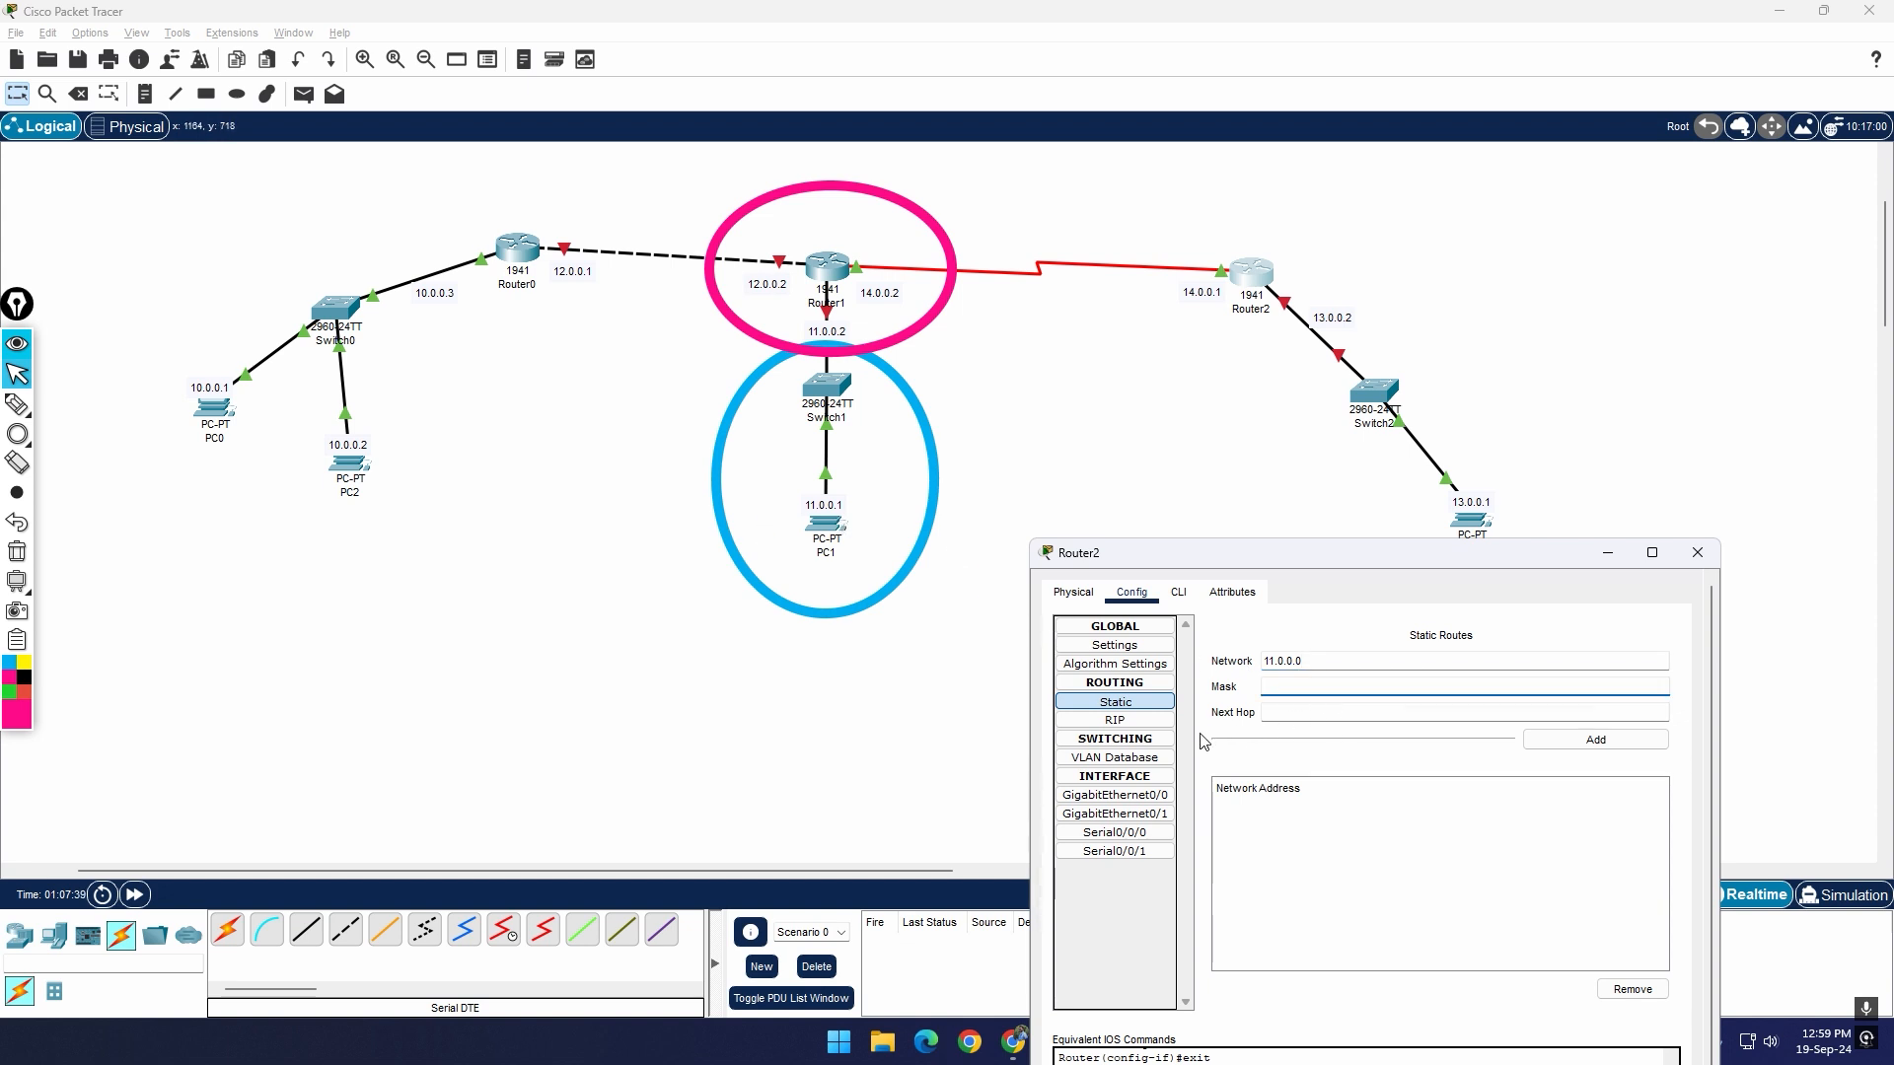
pyautogui.doubleClick(1300, 661)
pyautogui.moveTo(1299, 661)
pyautogui.mouseDown()
pyautogui.moveTo(1261, 665)
pyautogui.moveTo(1310, 664)
pyautogui.mouseUp()
pyautogui.click(1278, 665)
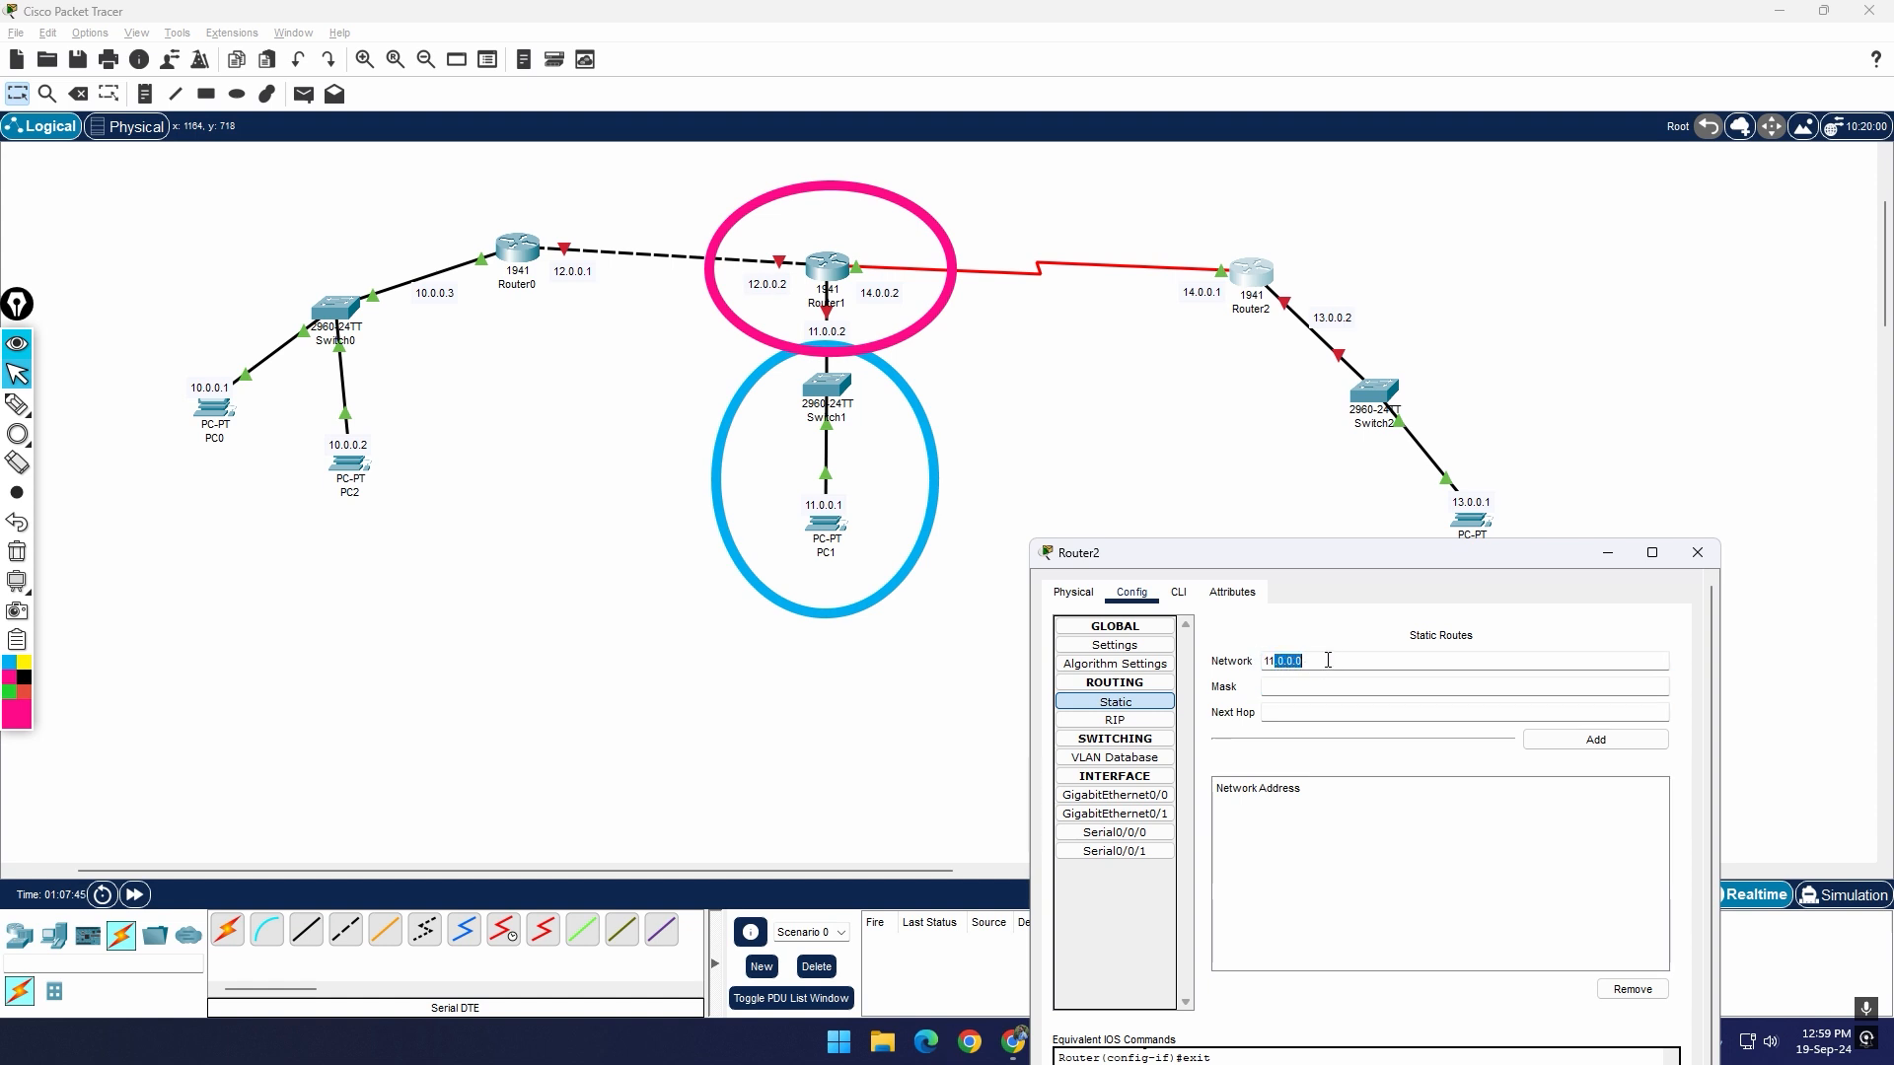
pyautogui.click(1328, 660)
pyautogui.click(1333, 659)
pyautogui.doubleClick(1271, 661)
pyautogui.moveTo(1276, 662); pyautogui.dragTo(1257, 665)
# Step: Set the route's mask to 255.0.0.0 and next hop to 14.0.0.2, and add it to Router2
pyautogui.click(1332, 688)
pyautogui.press('super+v')
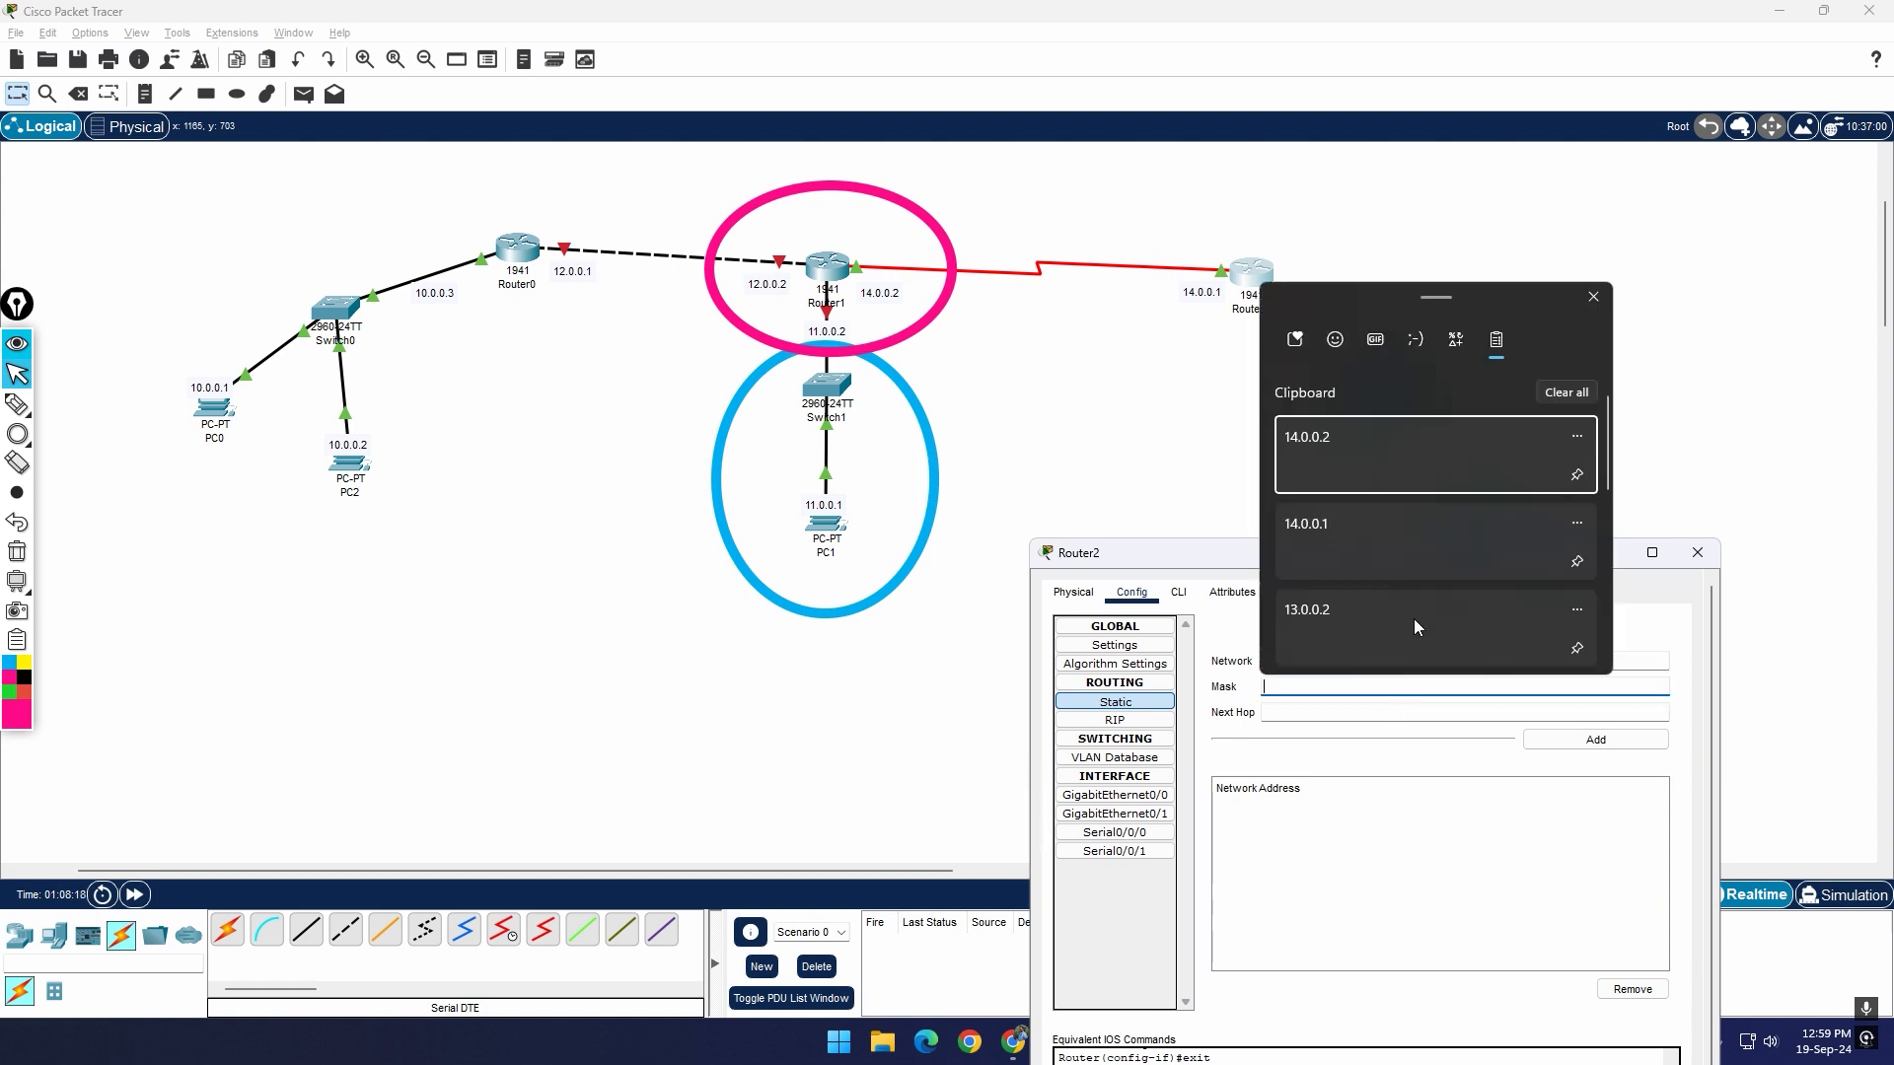
pyautogui.scroll(-2, 1441, 555)
pyautogui.scroll(1, 1434, 533)
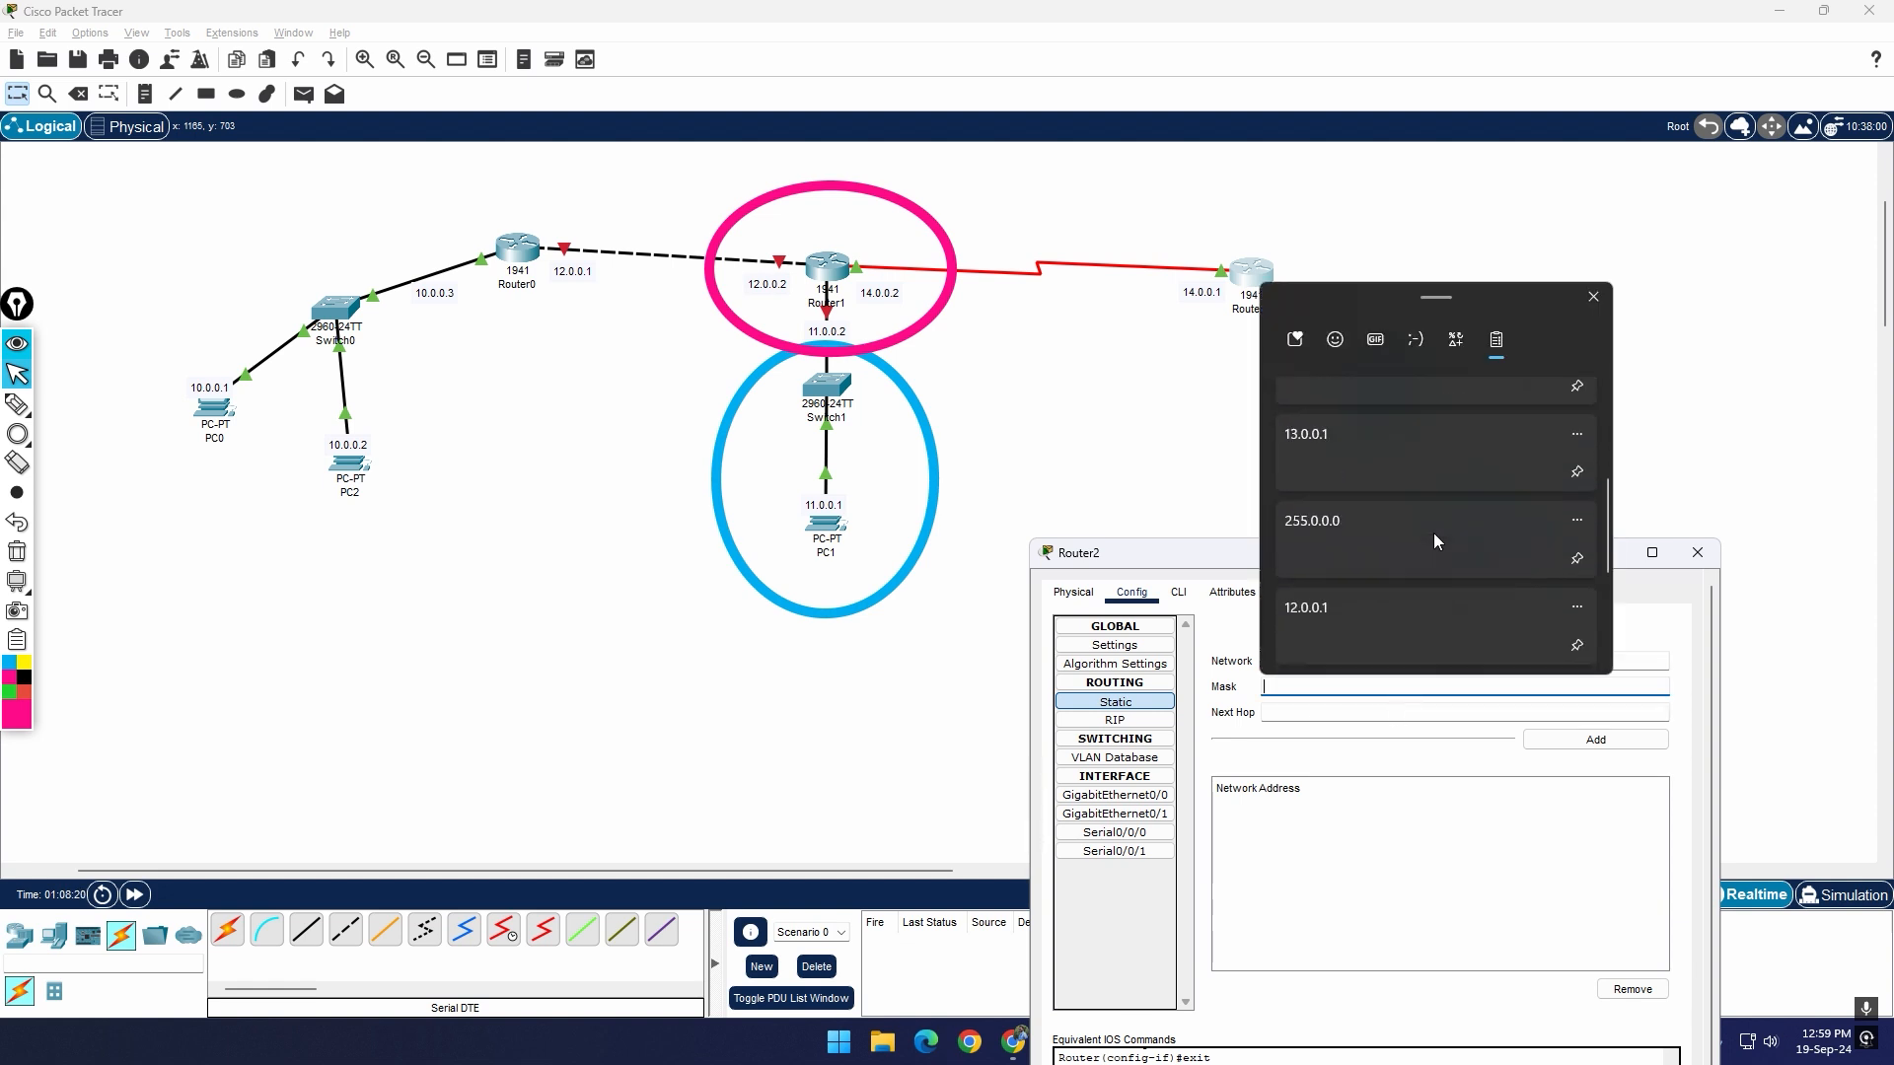
pyautogui.click(1395, 547)
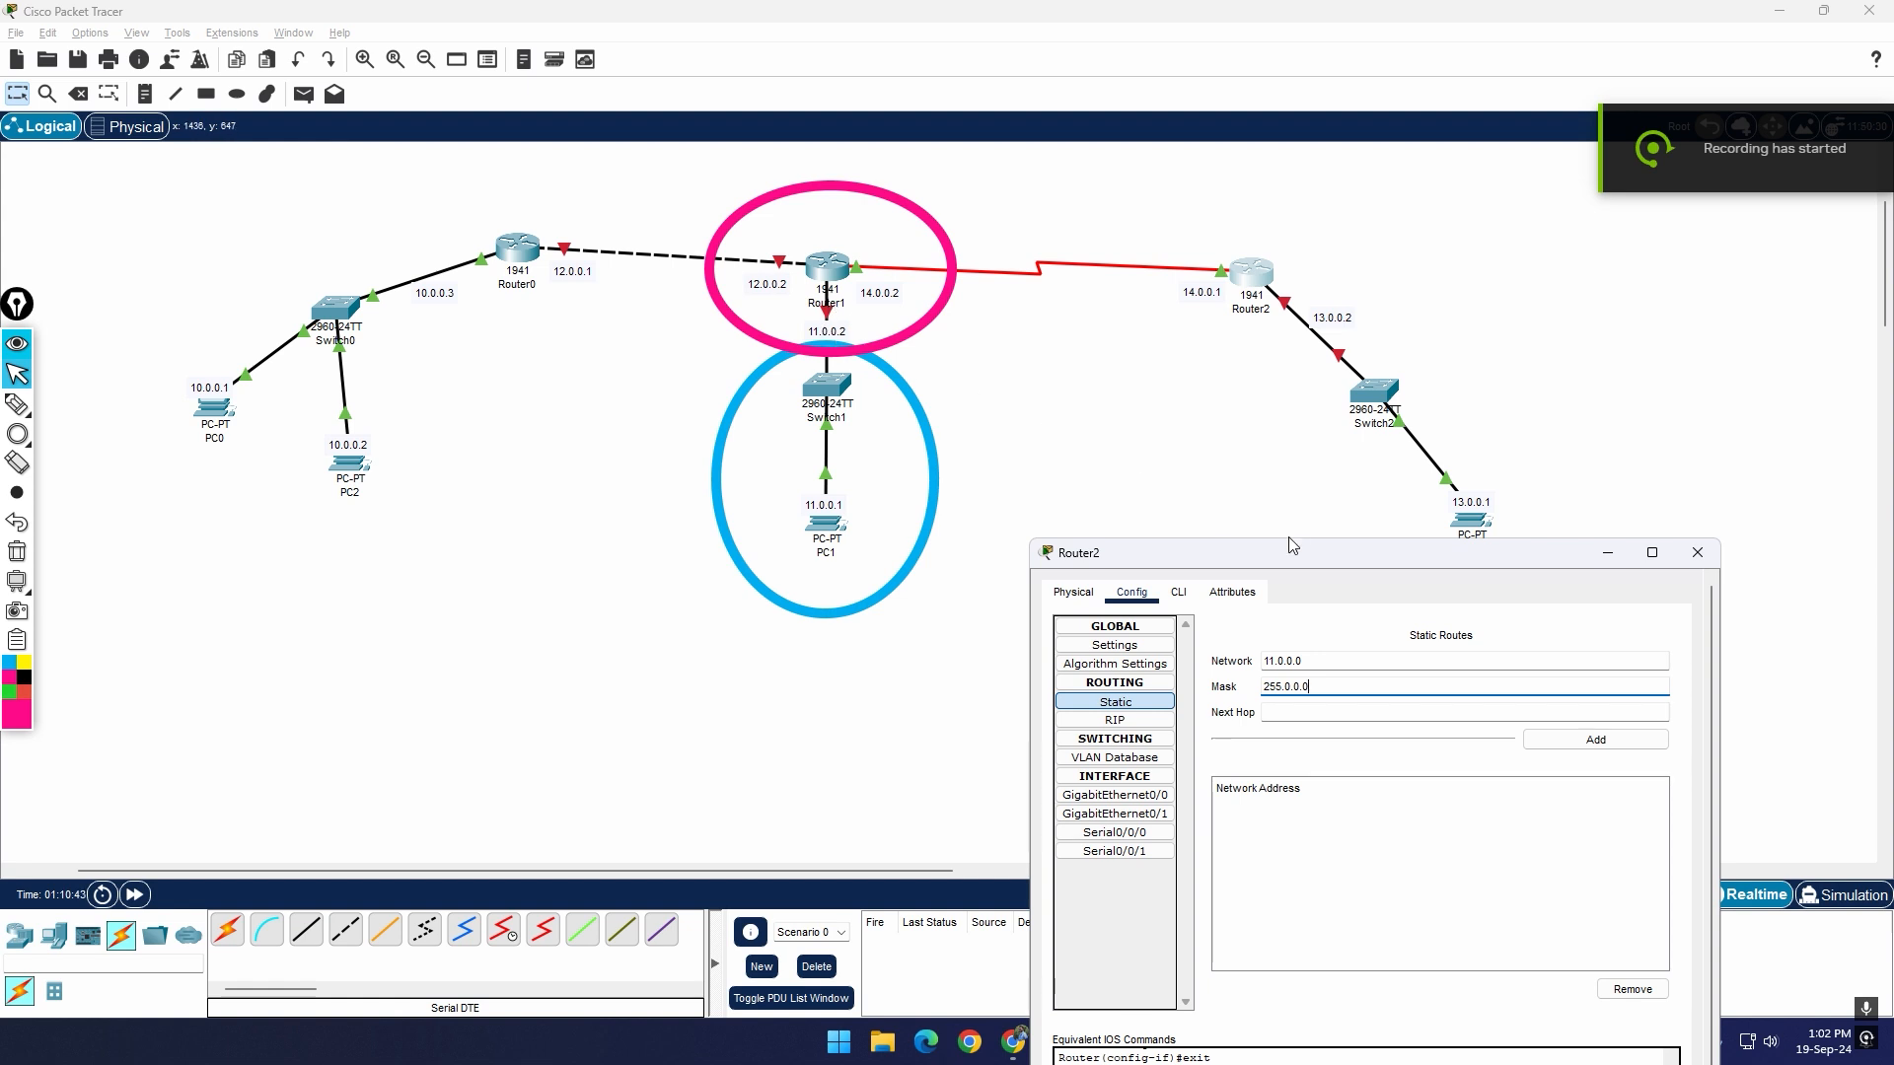
pyautogui.click(1300, 713)
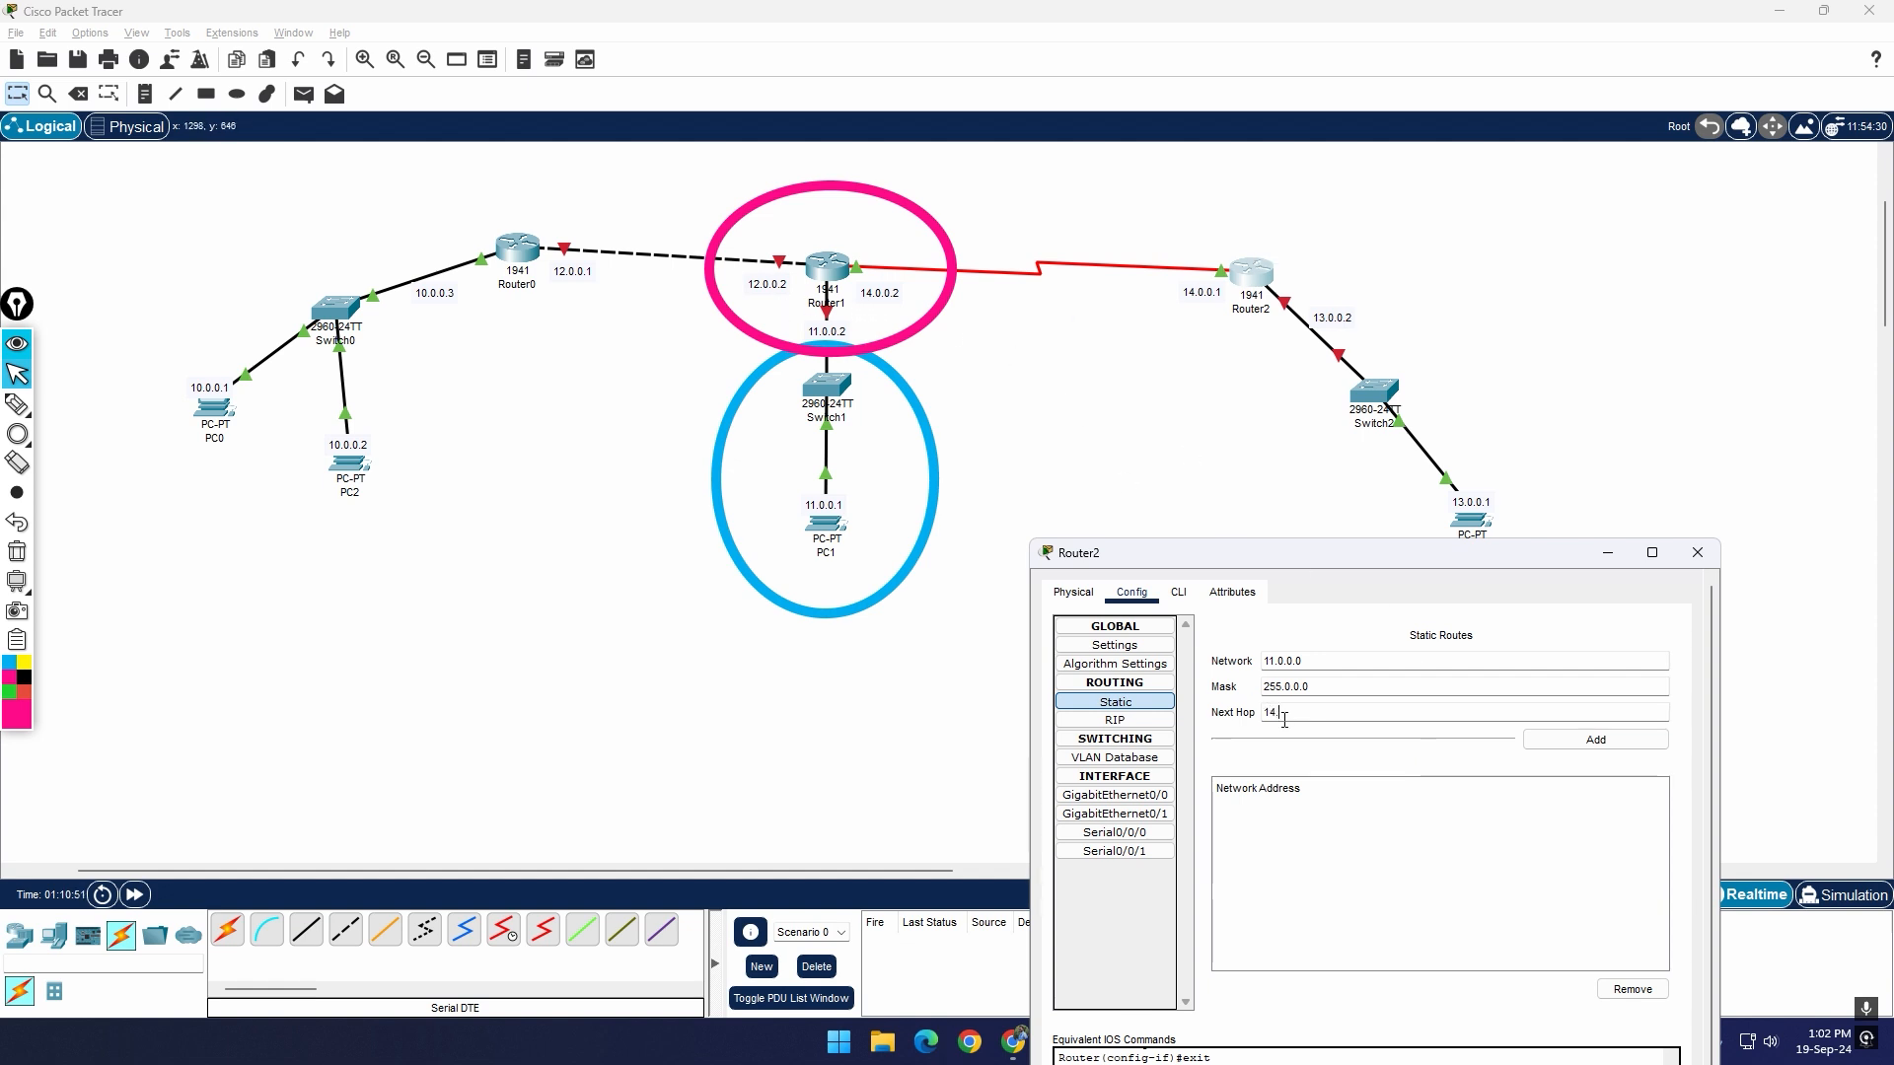
pyautogui.write('14.0.0.2')
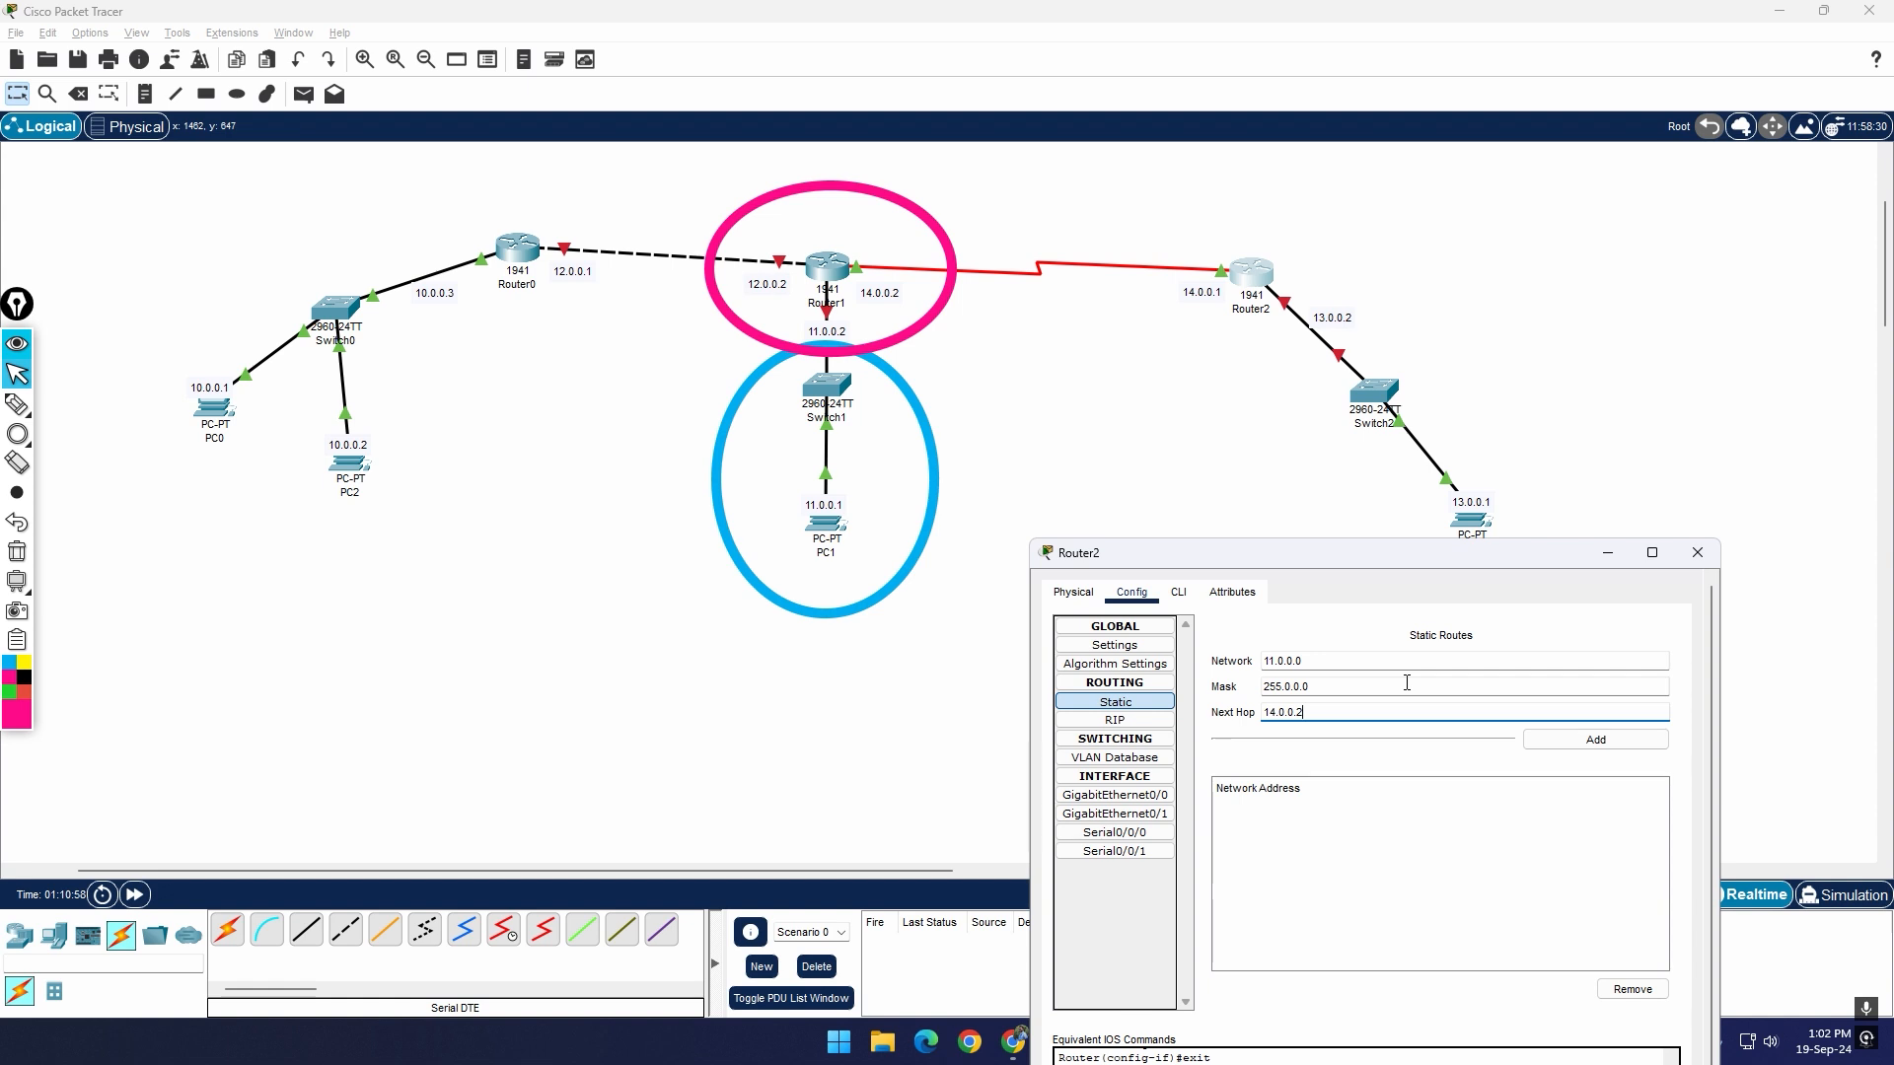
pyautogui.click(1588, 740)
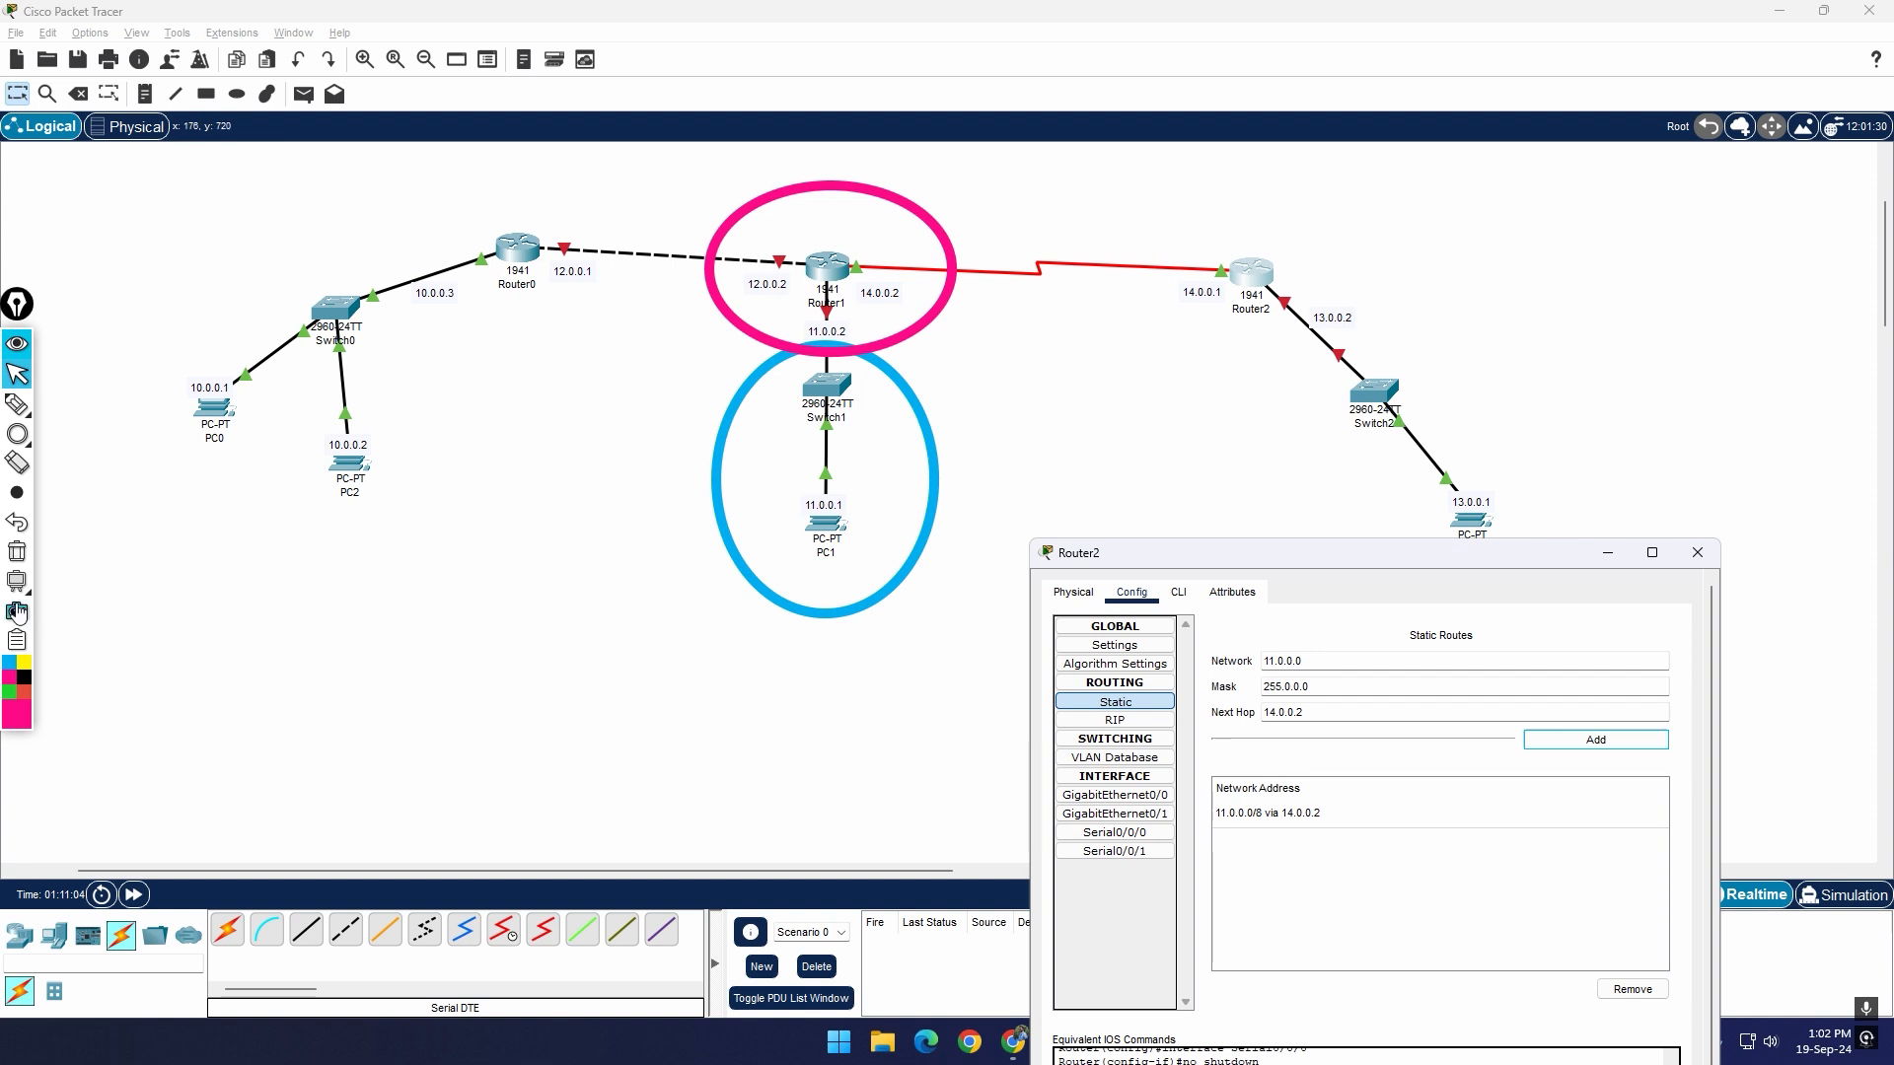
# Step: Clear the earlier annotations and circle PC0 and PC2 in pink
pyautogui.click(17, 550)
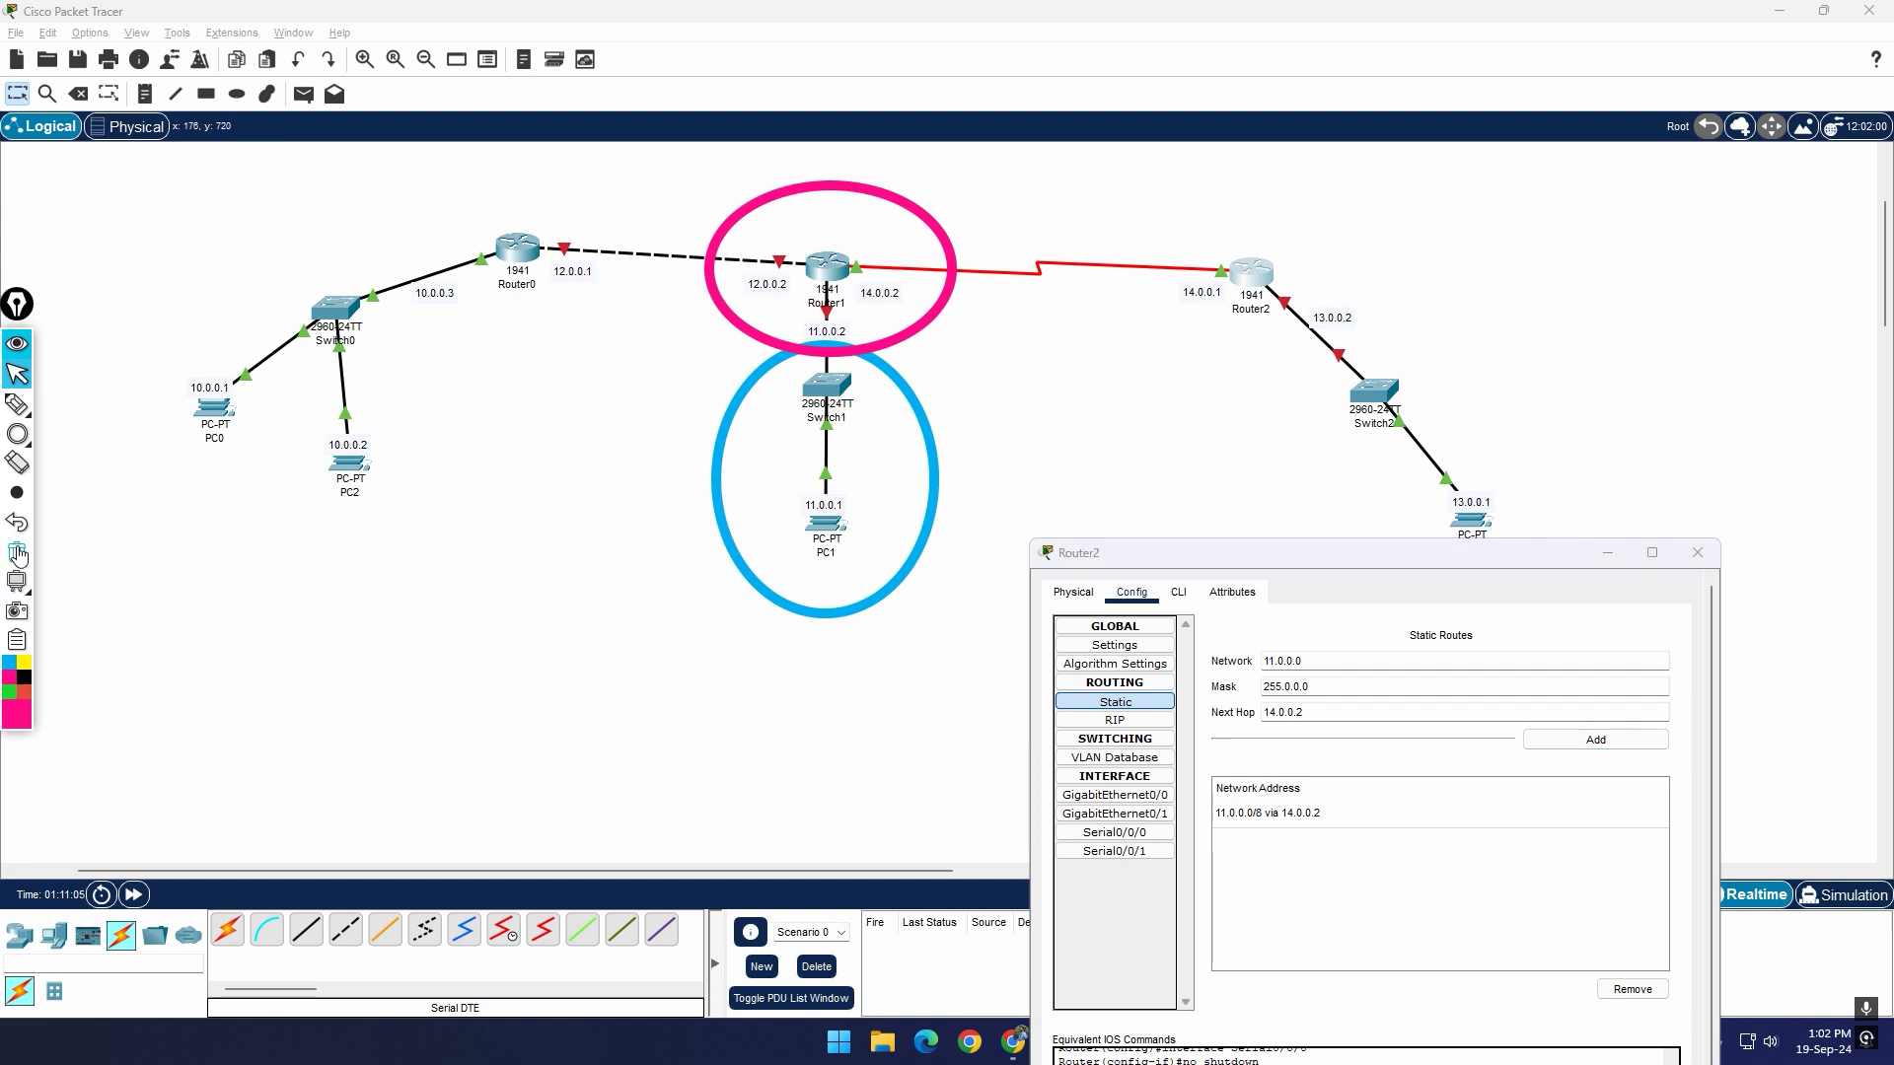
pyautogui.click(36, 435)
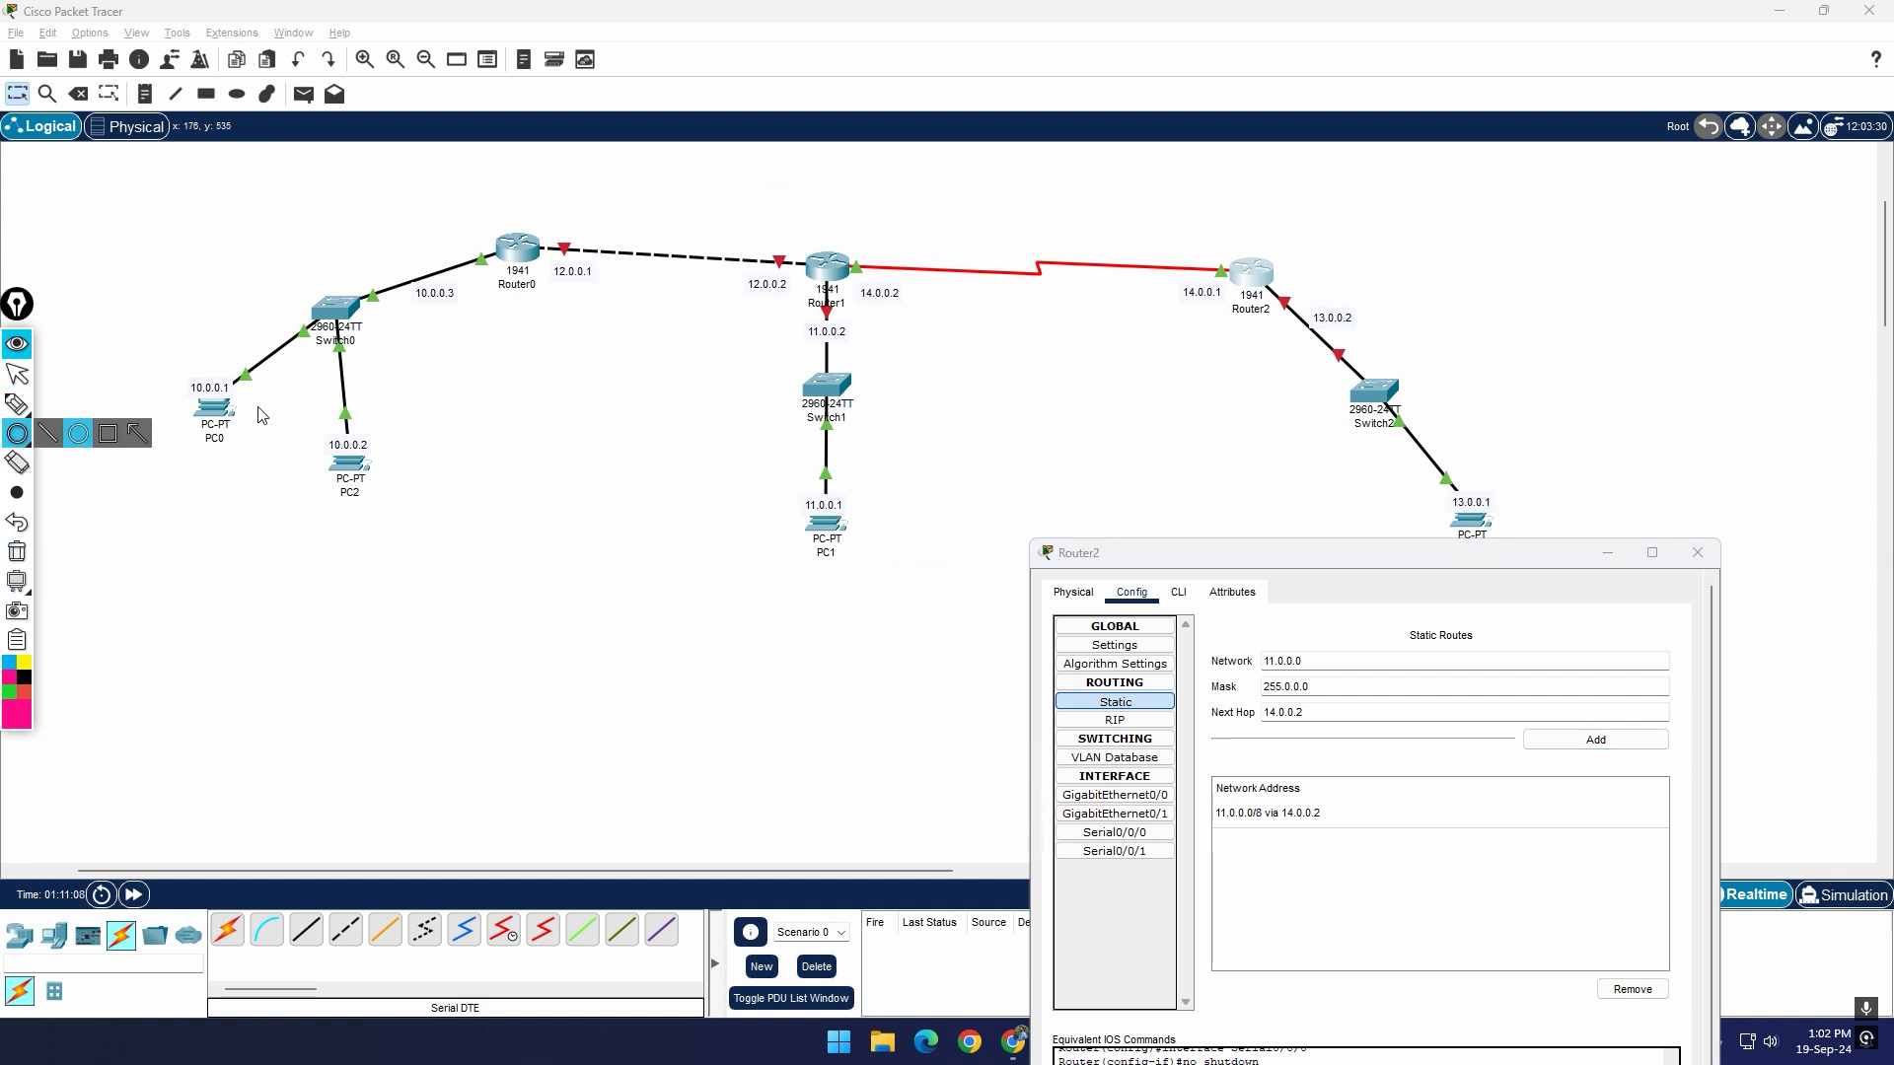
pyautogui.moveTo(163, 346); pyautogui.dragTo(452, 585)
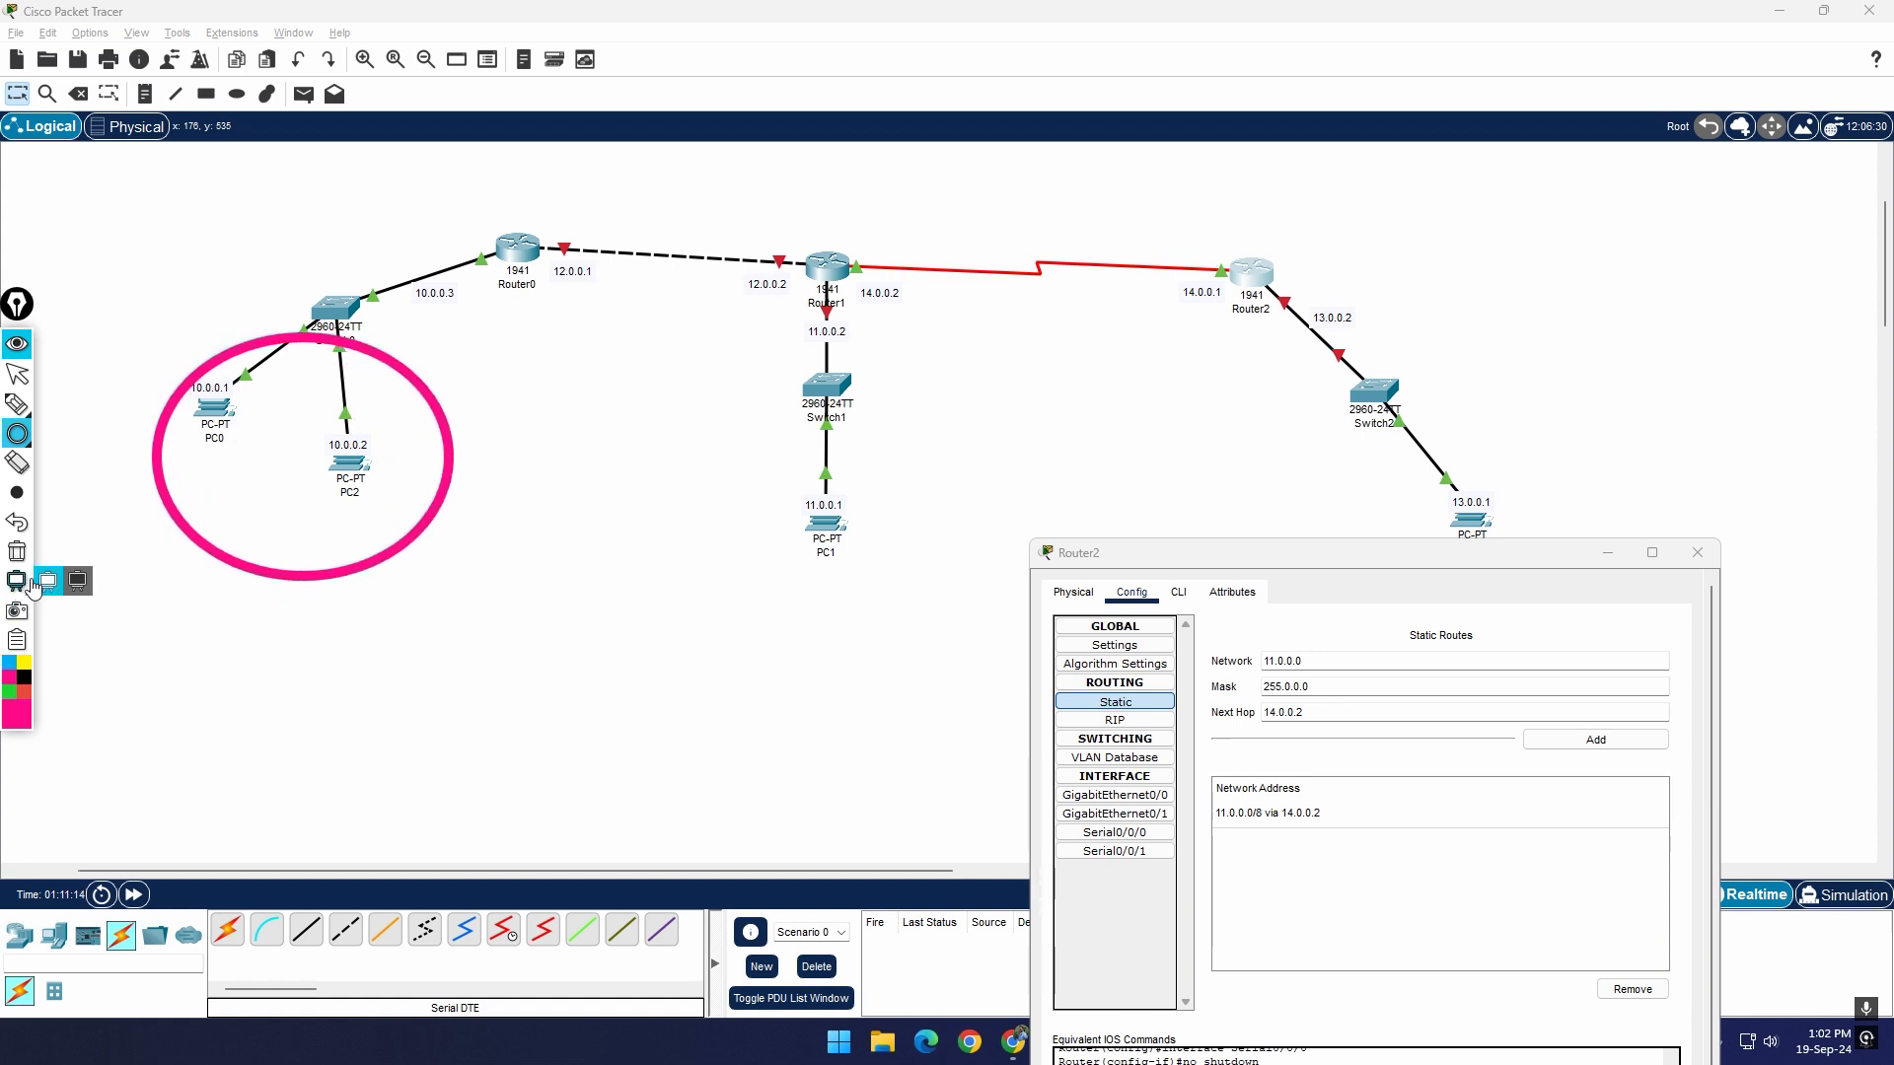
# Step: Draw a freehand yellow arc from Router2 over Router1 to Router0 and cross it out in black
pyautogui.click(22, 663)
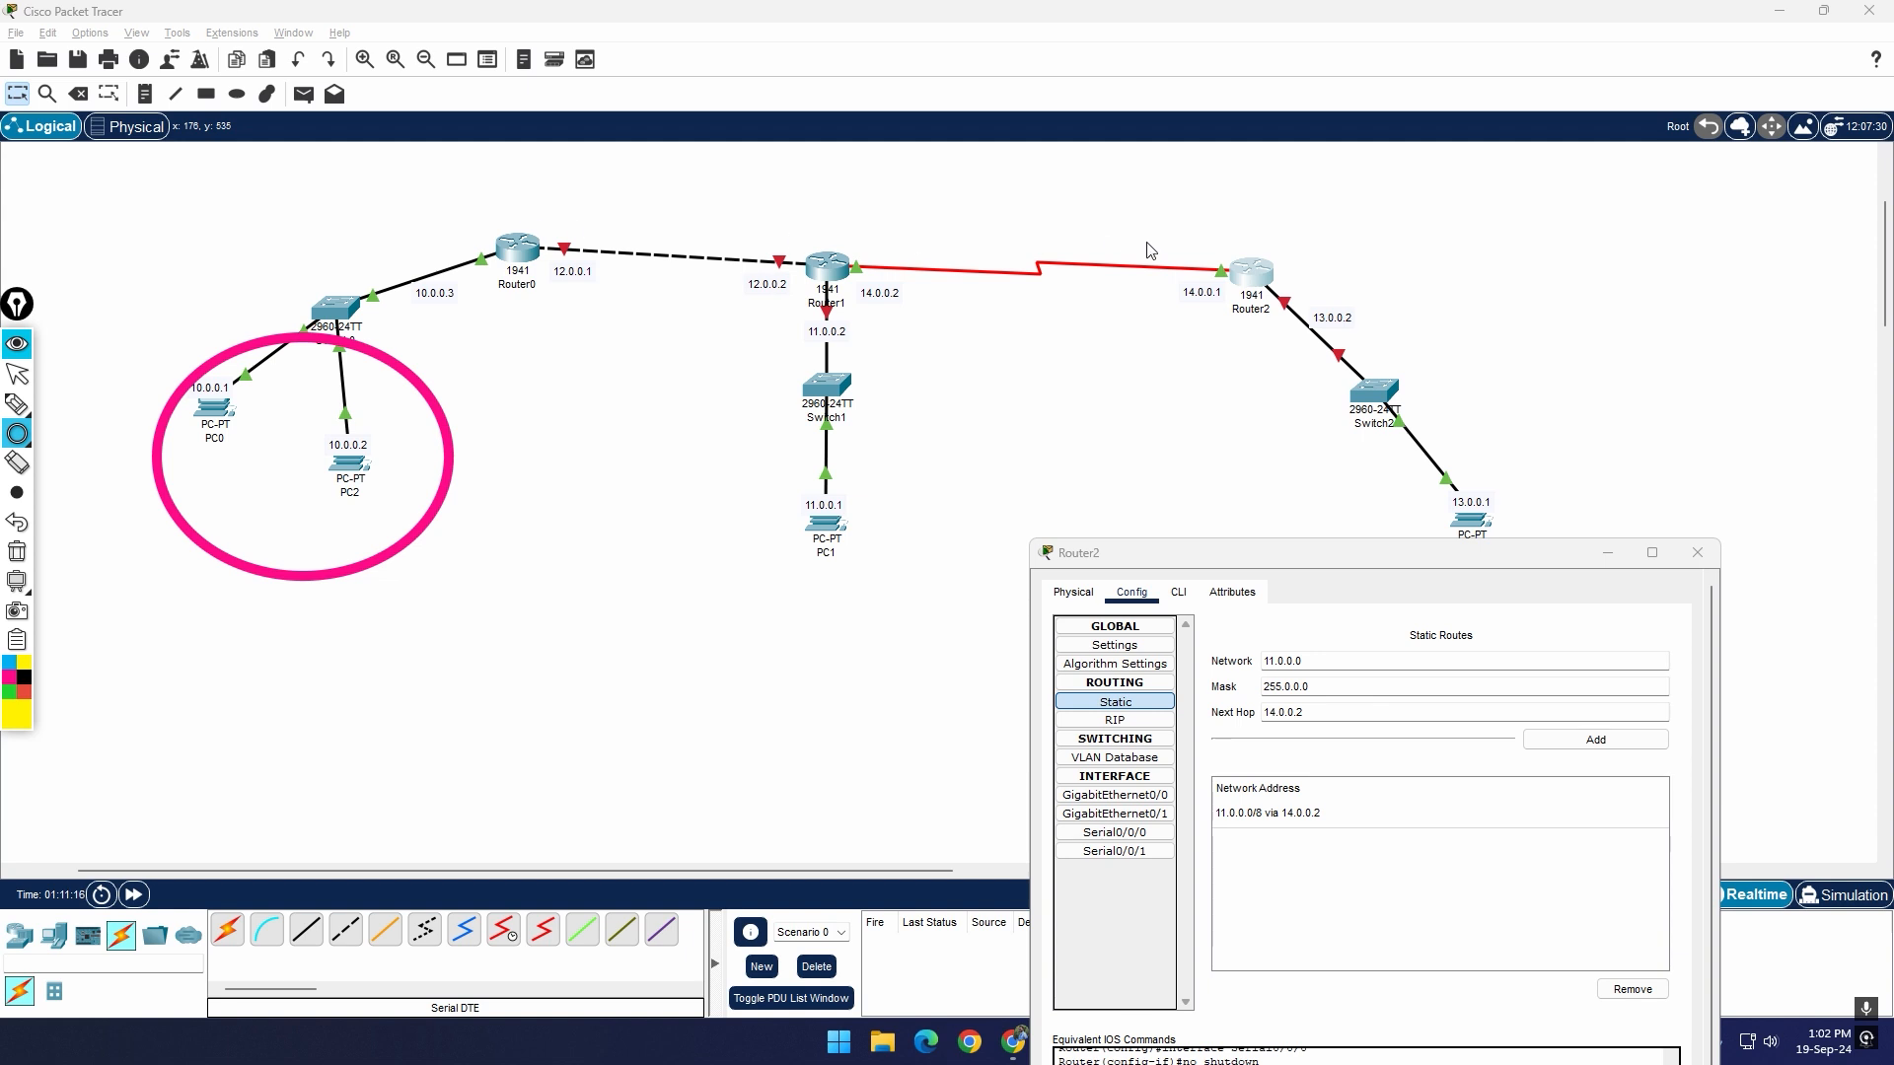
pyautogui.moveTo(1230, 243)
pyautogui.mouseDown()
pyautogui.moveTo(908, 139)
pyautogui.moveTo(760, 142)
pyautogui.mouseUp()
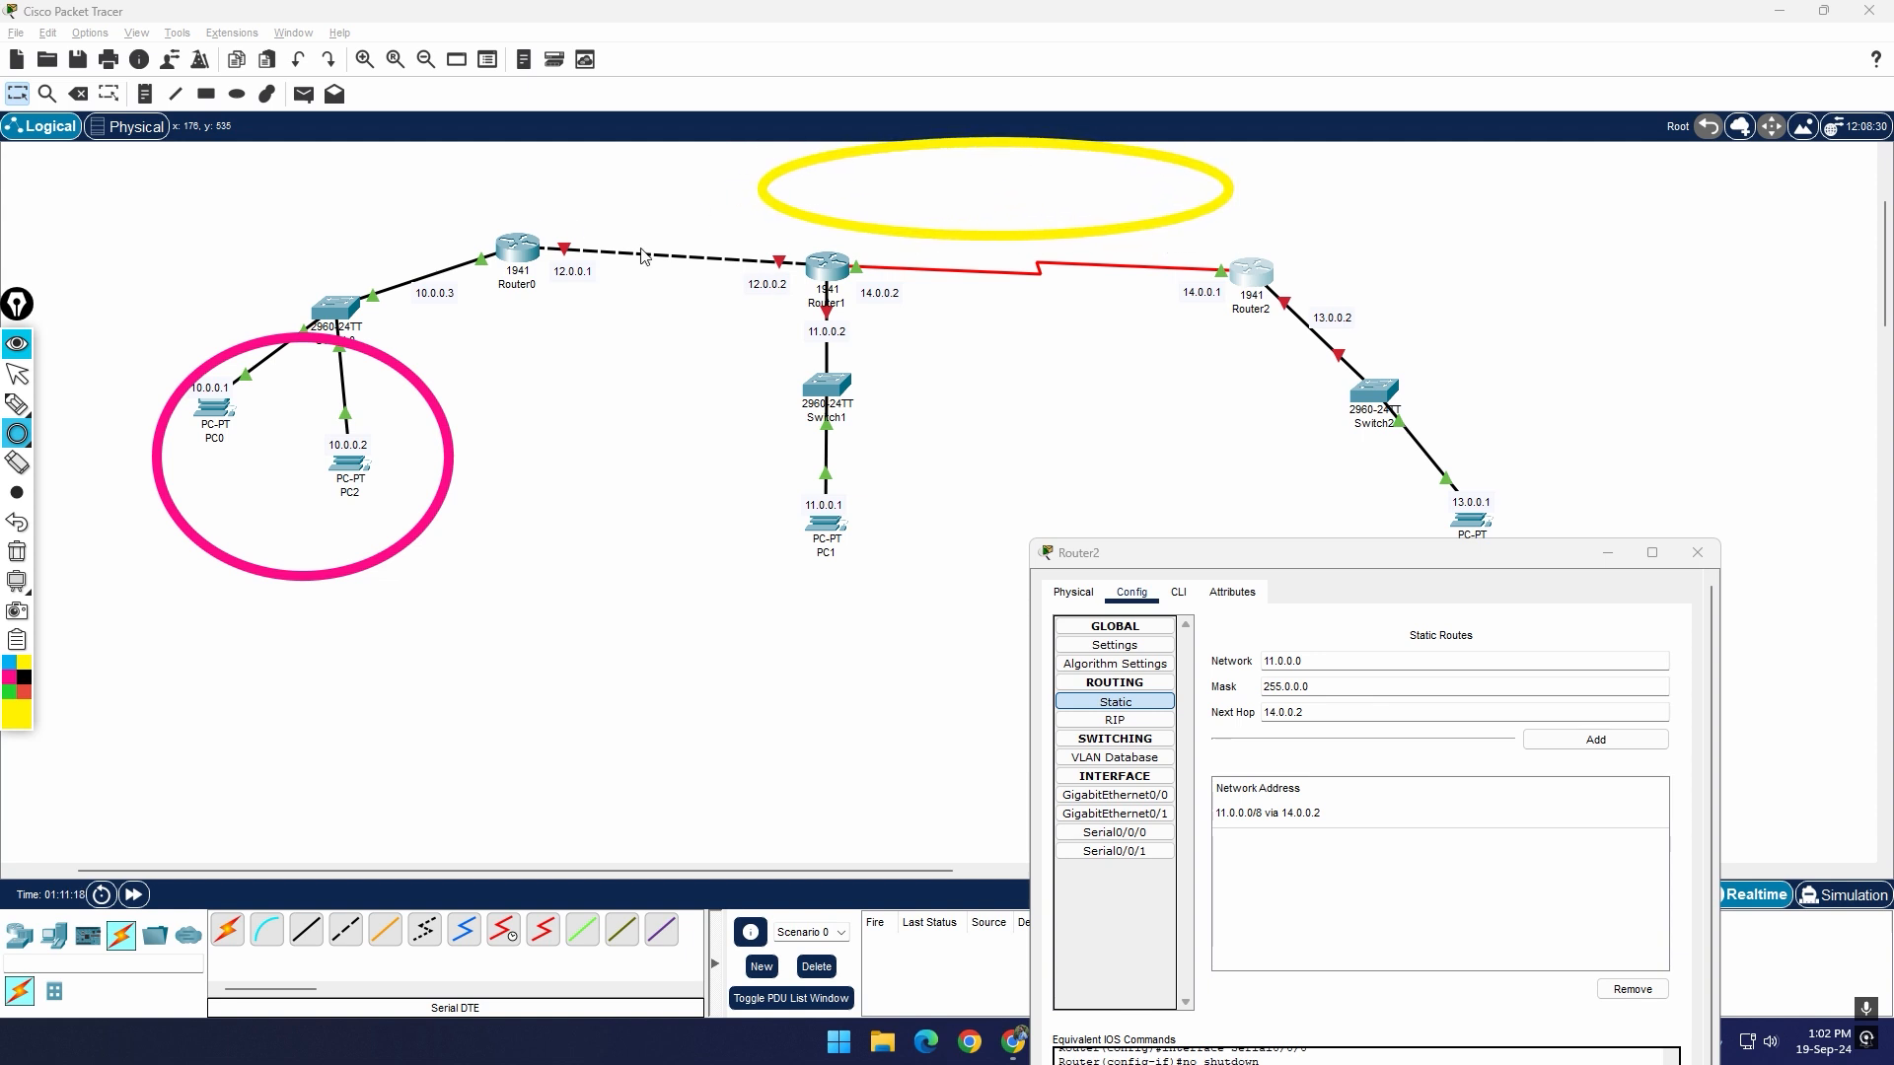
pyautogui.click(17, 521)
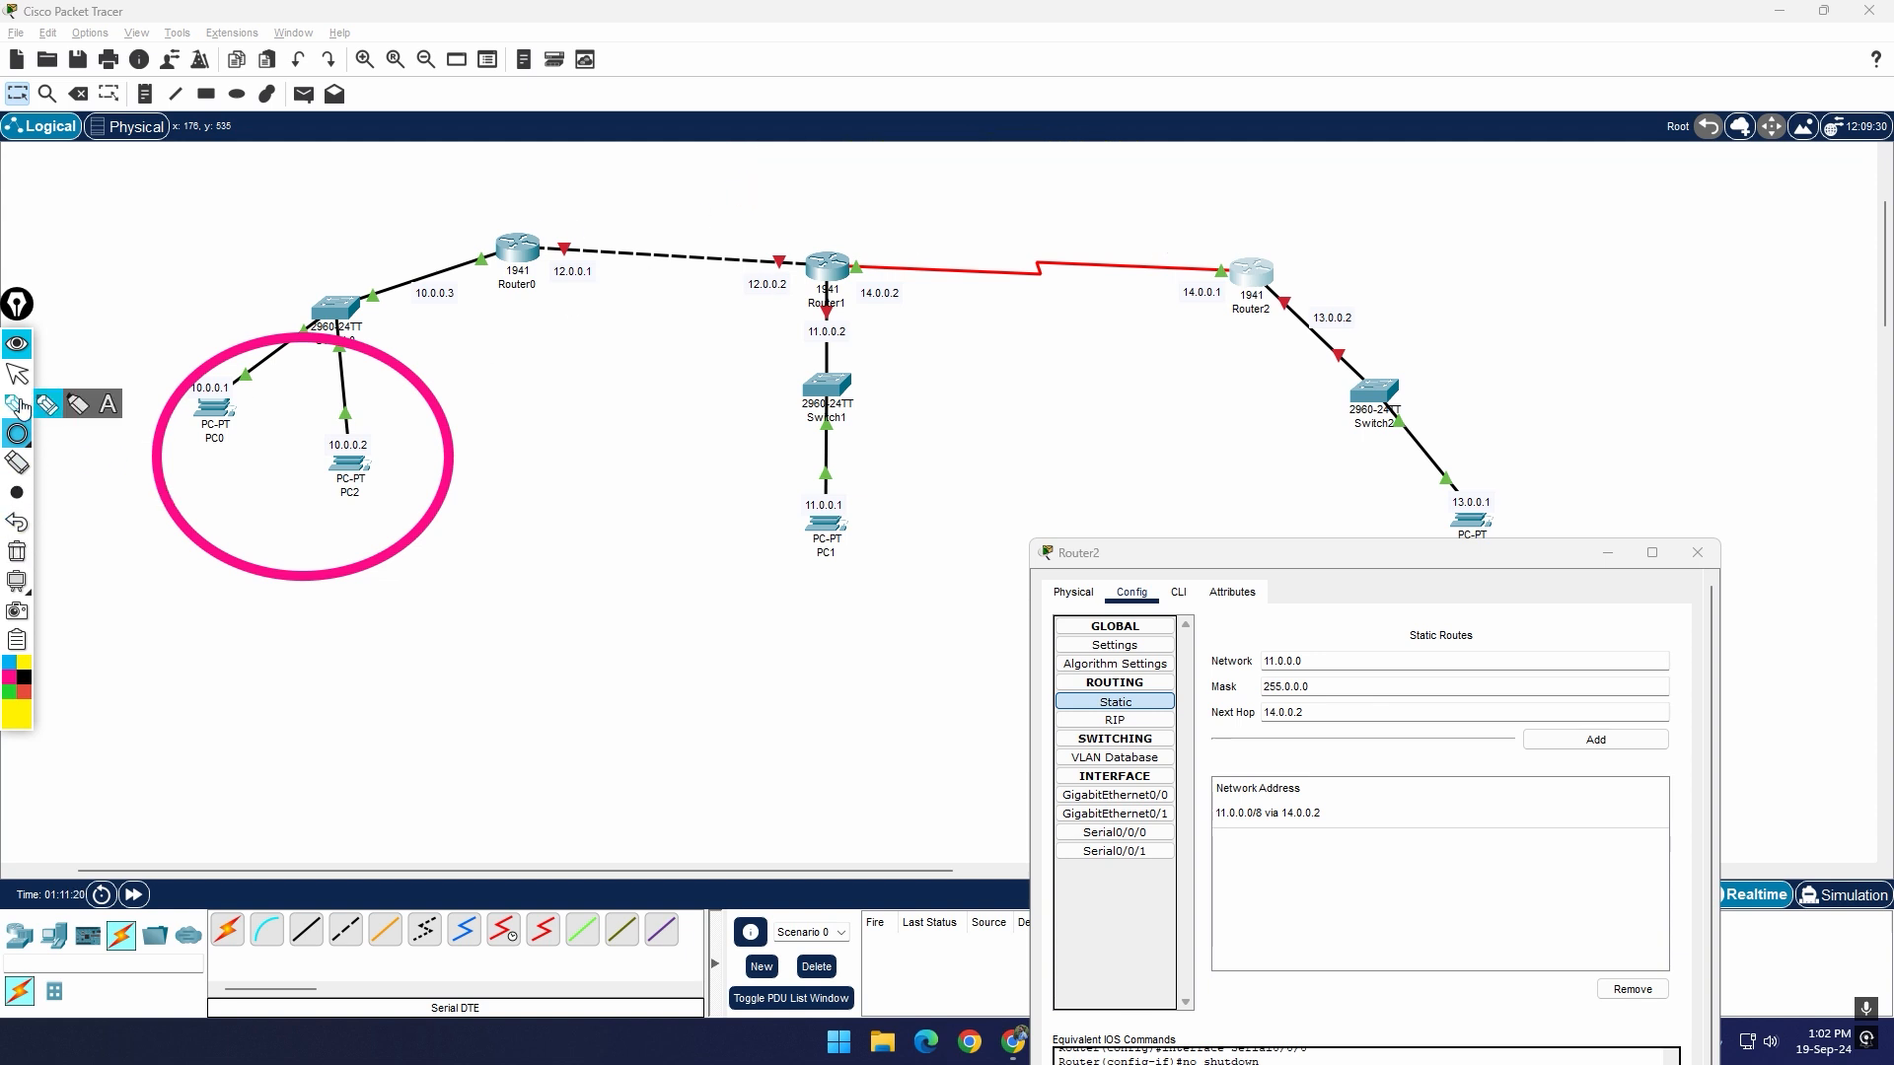
pyautogui.click(16, 404)
pyautogui.moveTo(1208, 234)
pyautogui.mouseDown()
pyautogui.moveTo(773, 146)
pyautogui.moveTo(563, 205)
pyautogui.mouseUp()
pyautogui.click(24, 679)
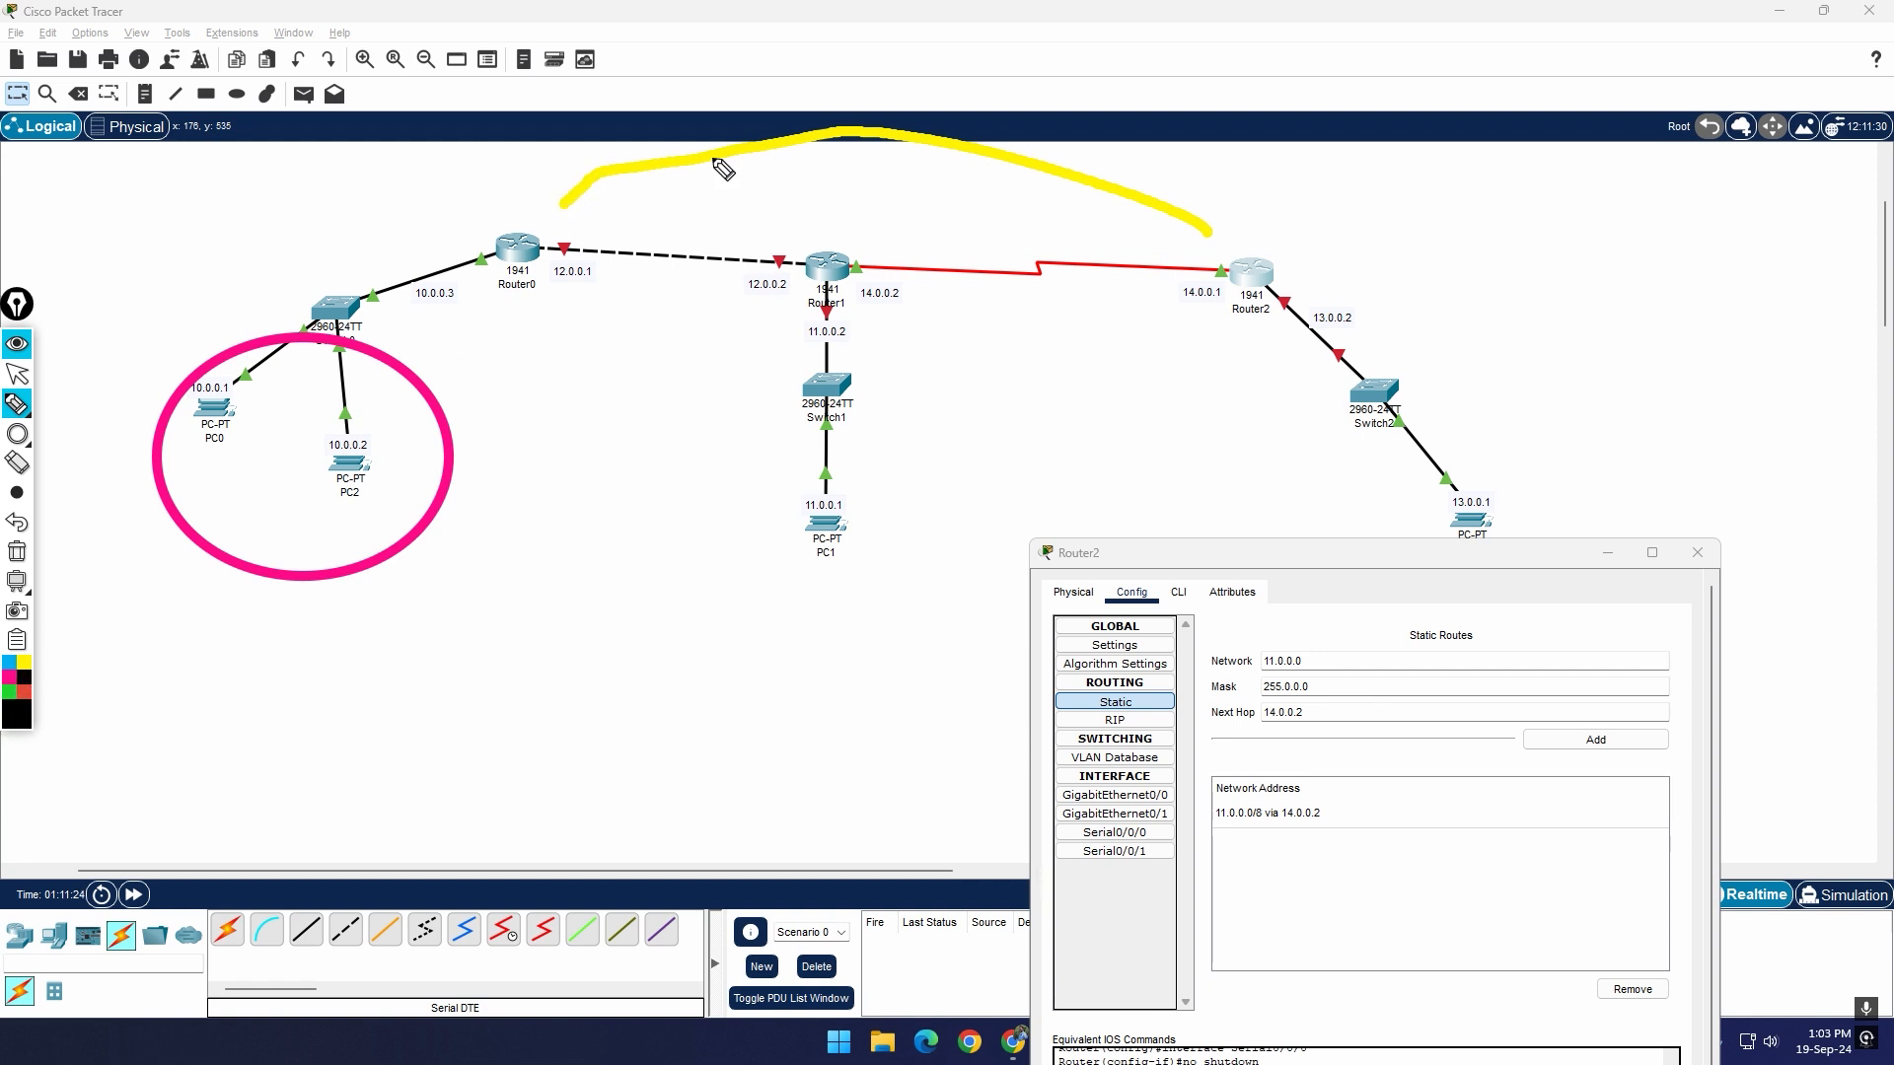
pyautogui.moveTo(801, 84); pyautogui.dragTo(898, 155)
pyautogui.moveTo(893, 74); pyautogui.dragTo(832, 178)
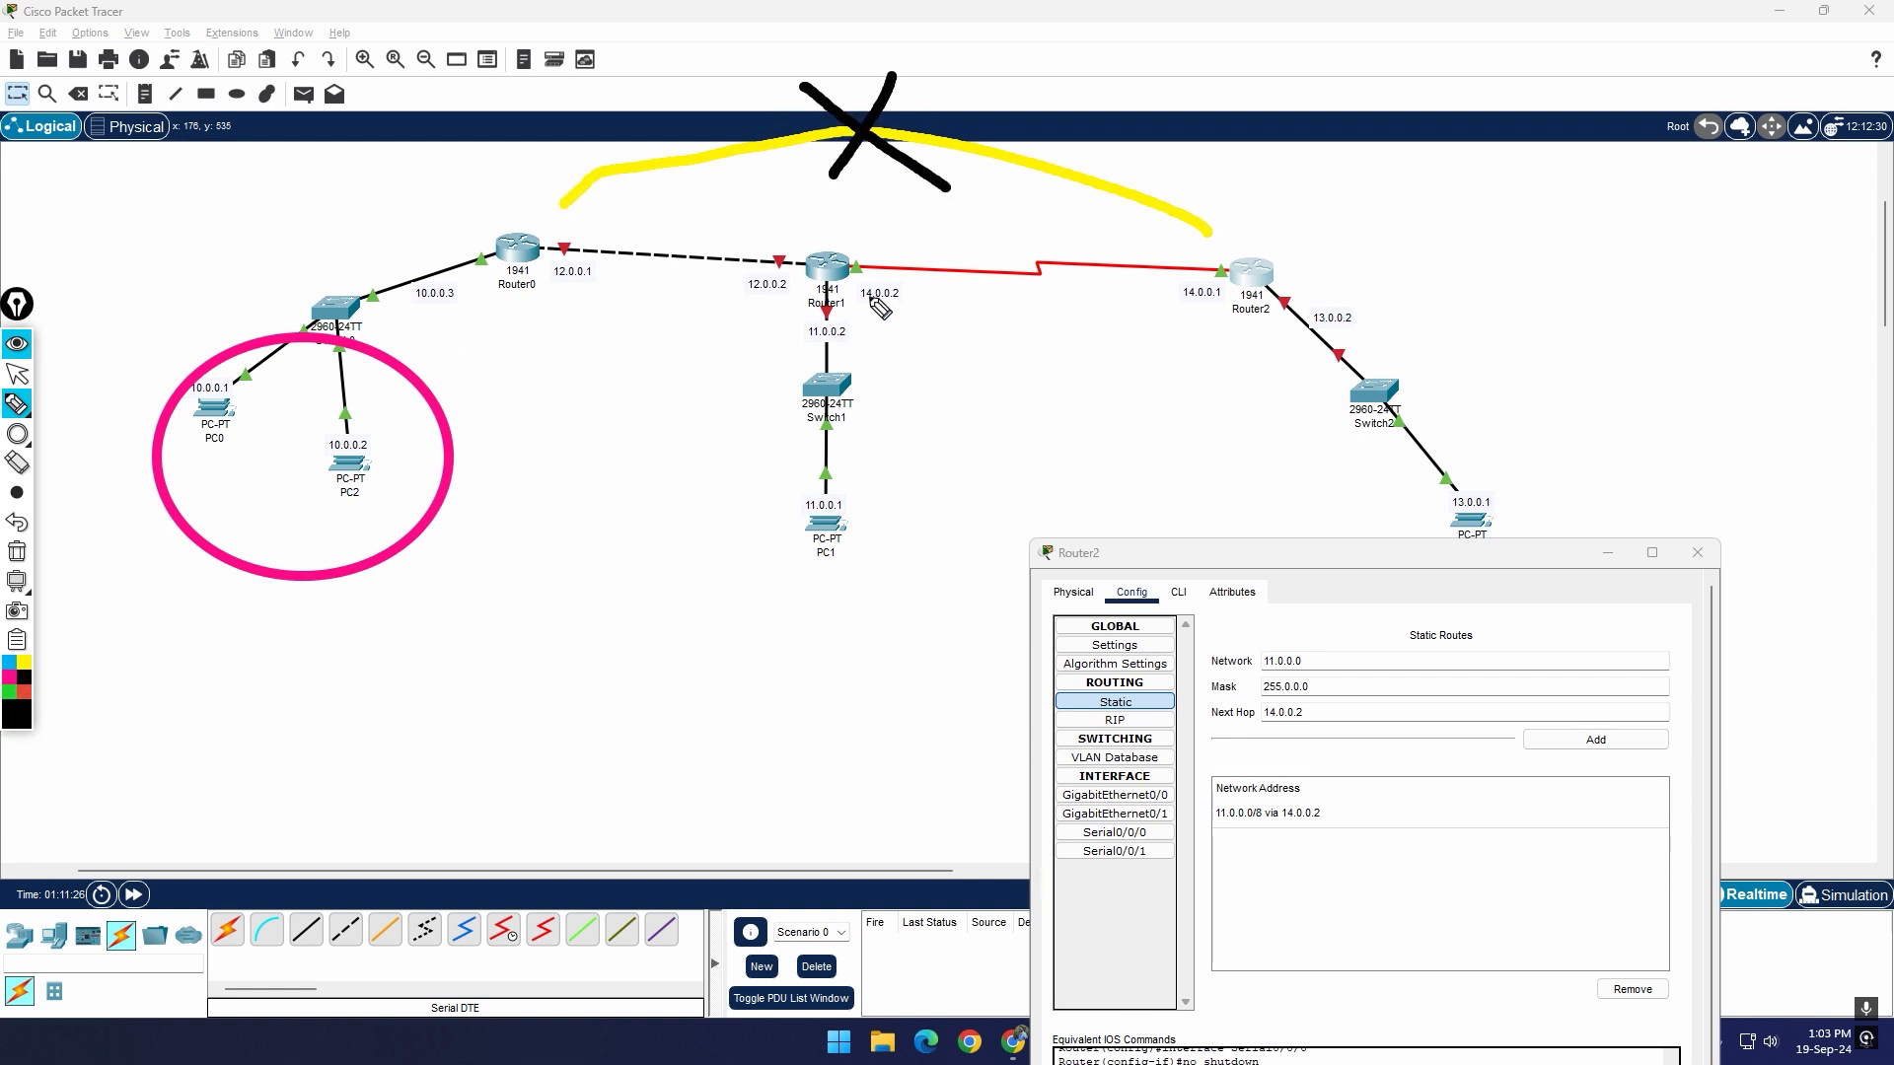
# Step: Circle Router1 freehand in red and then erase all annotations from the topology
pyautogui.click(24, 692)
pyautogui.moveTo(848, 330)
pyautogui.mouseDown()
pyautogui.moveTo(710, 197)
pyautogui.moveTo(854, 340)
pyautogui.moveTo(819, 314)
pyautogui.mouseUp()
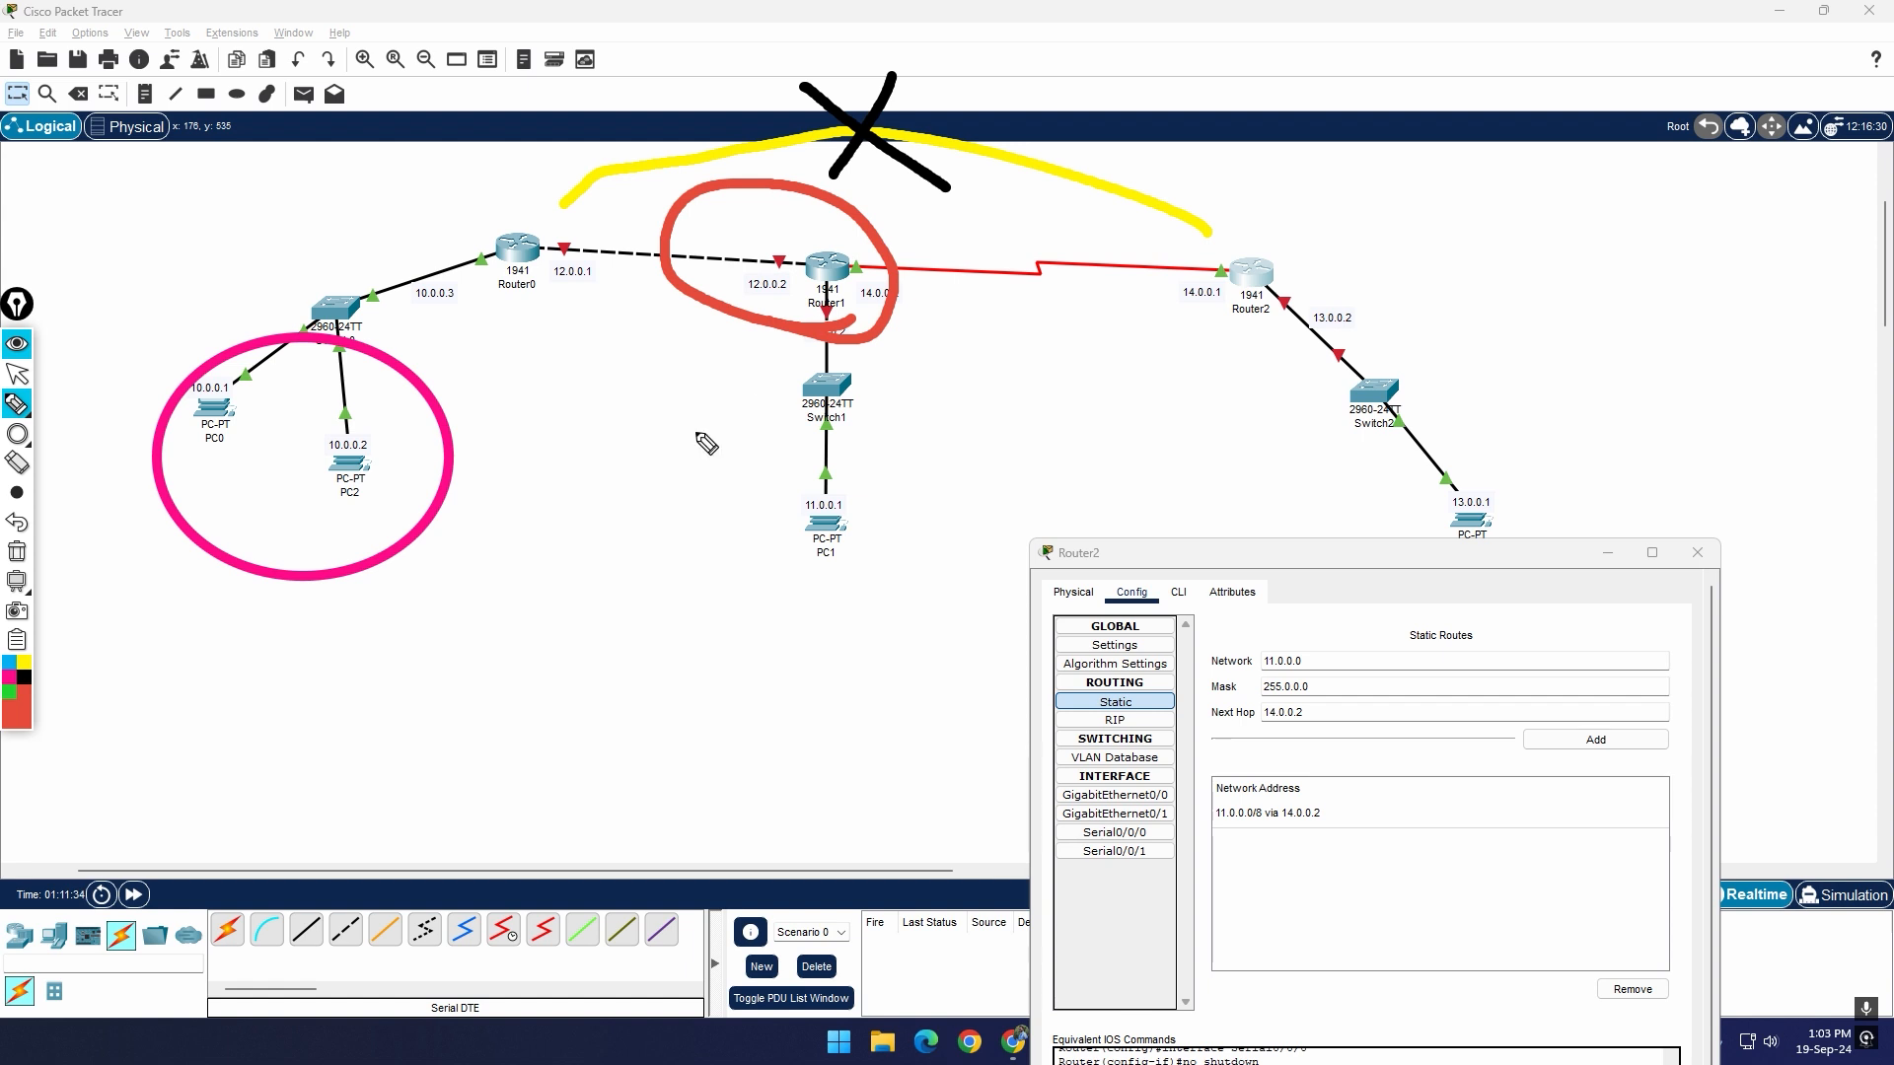
pyautogui.click(18, 552)
pyautogui.click(22, 373)
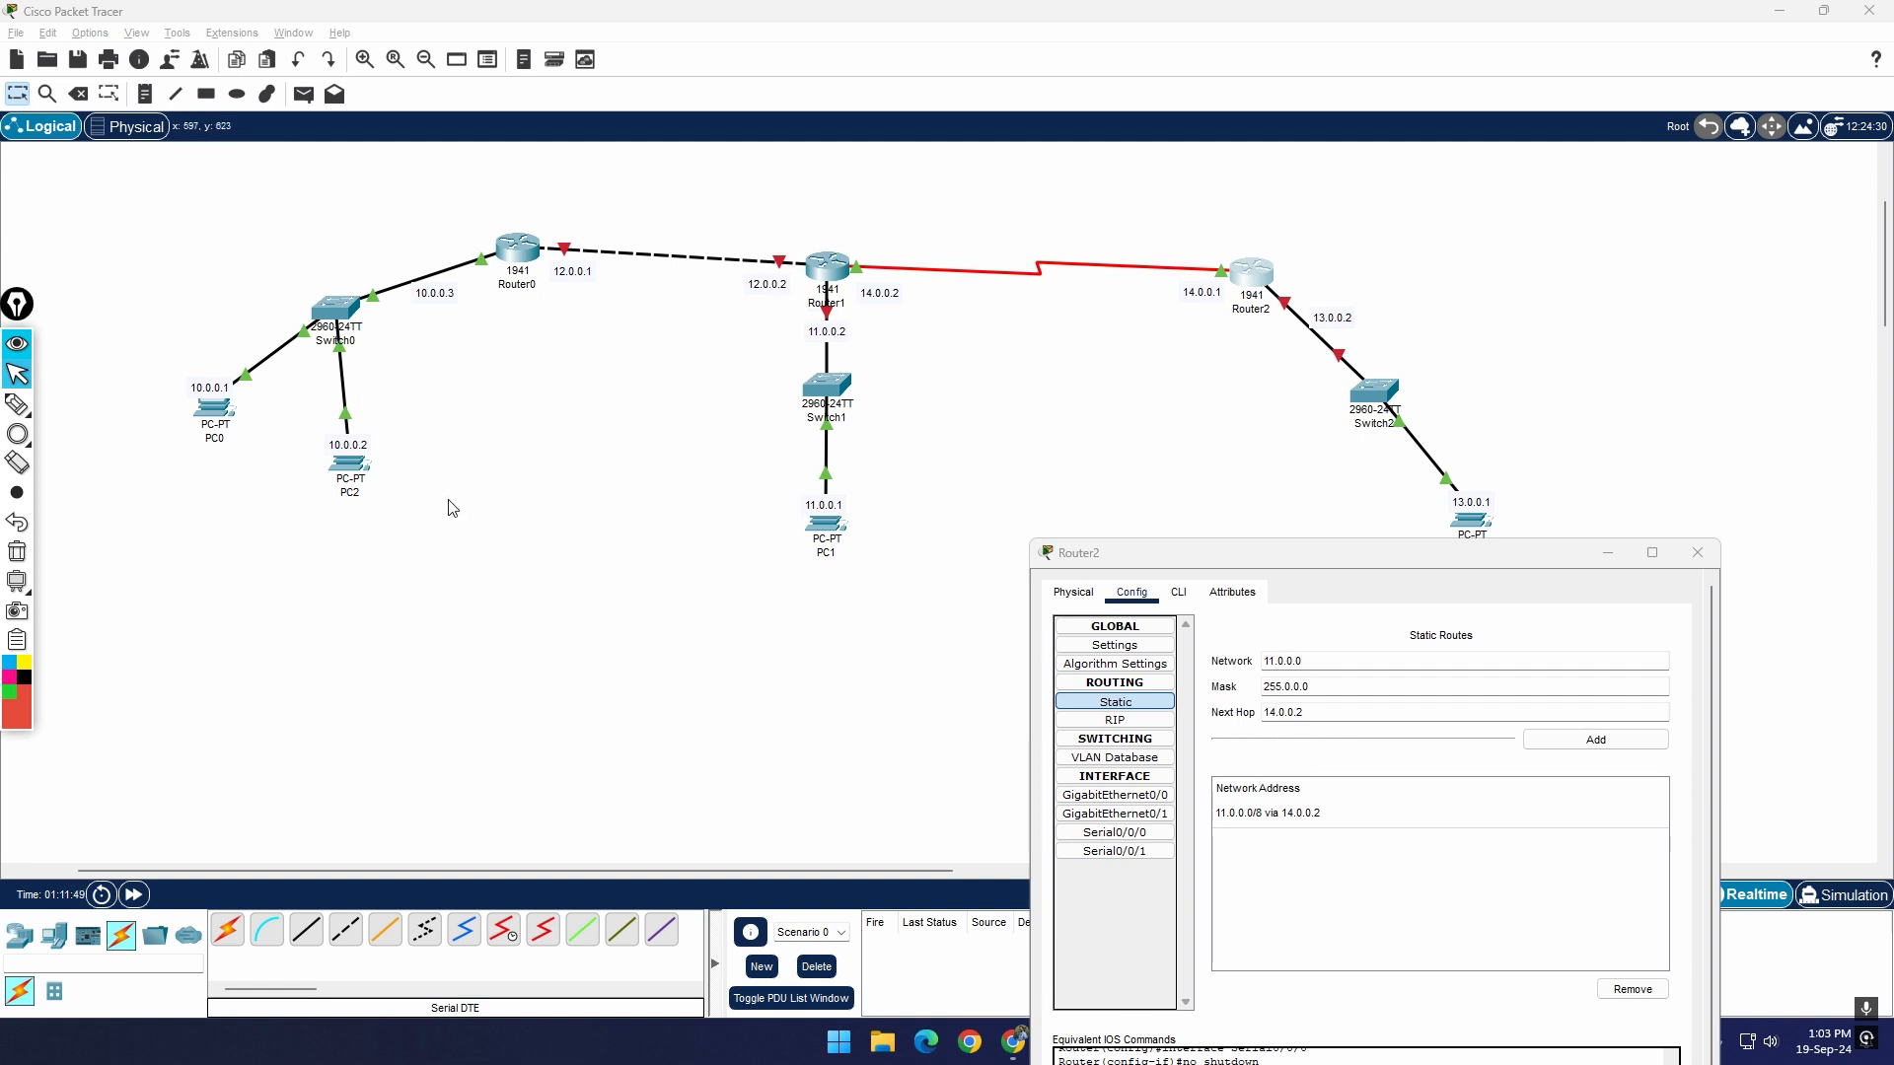
# Step: Add a static route on Router2 to network 10.0.0.0, mask 255.0.0.0, via 14.0.0.2, and close its configuration window
pyautogui.click(1275, 663)
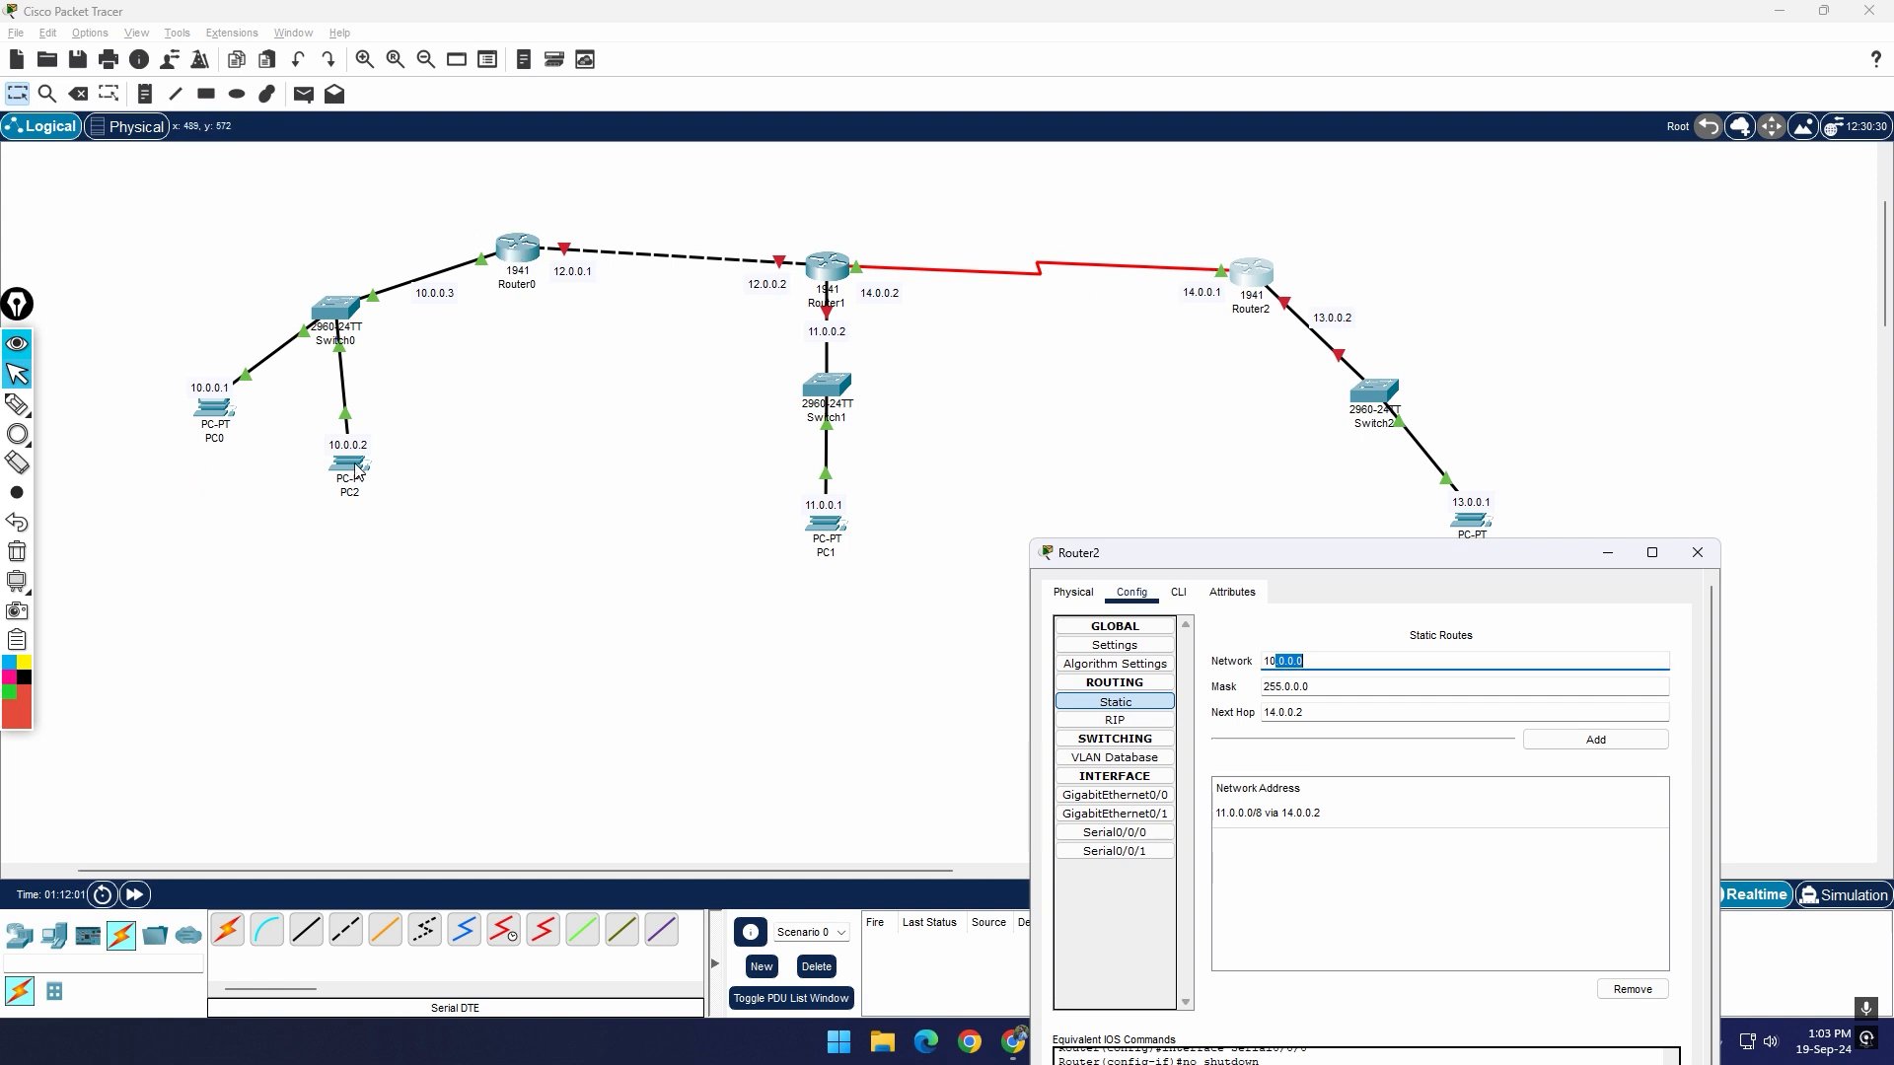
pyautogui.click(1333, 668)
pyautogui.click(1585, 750)
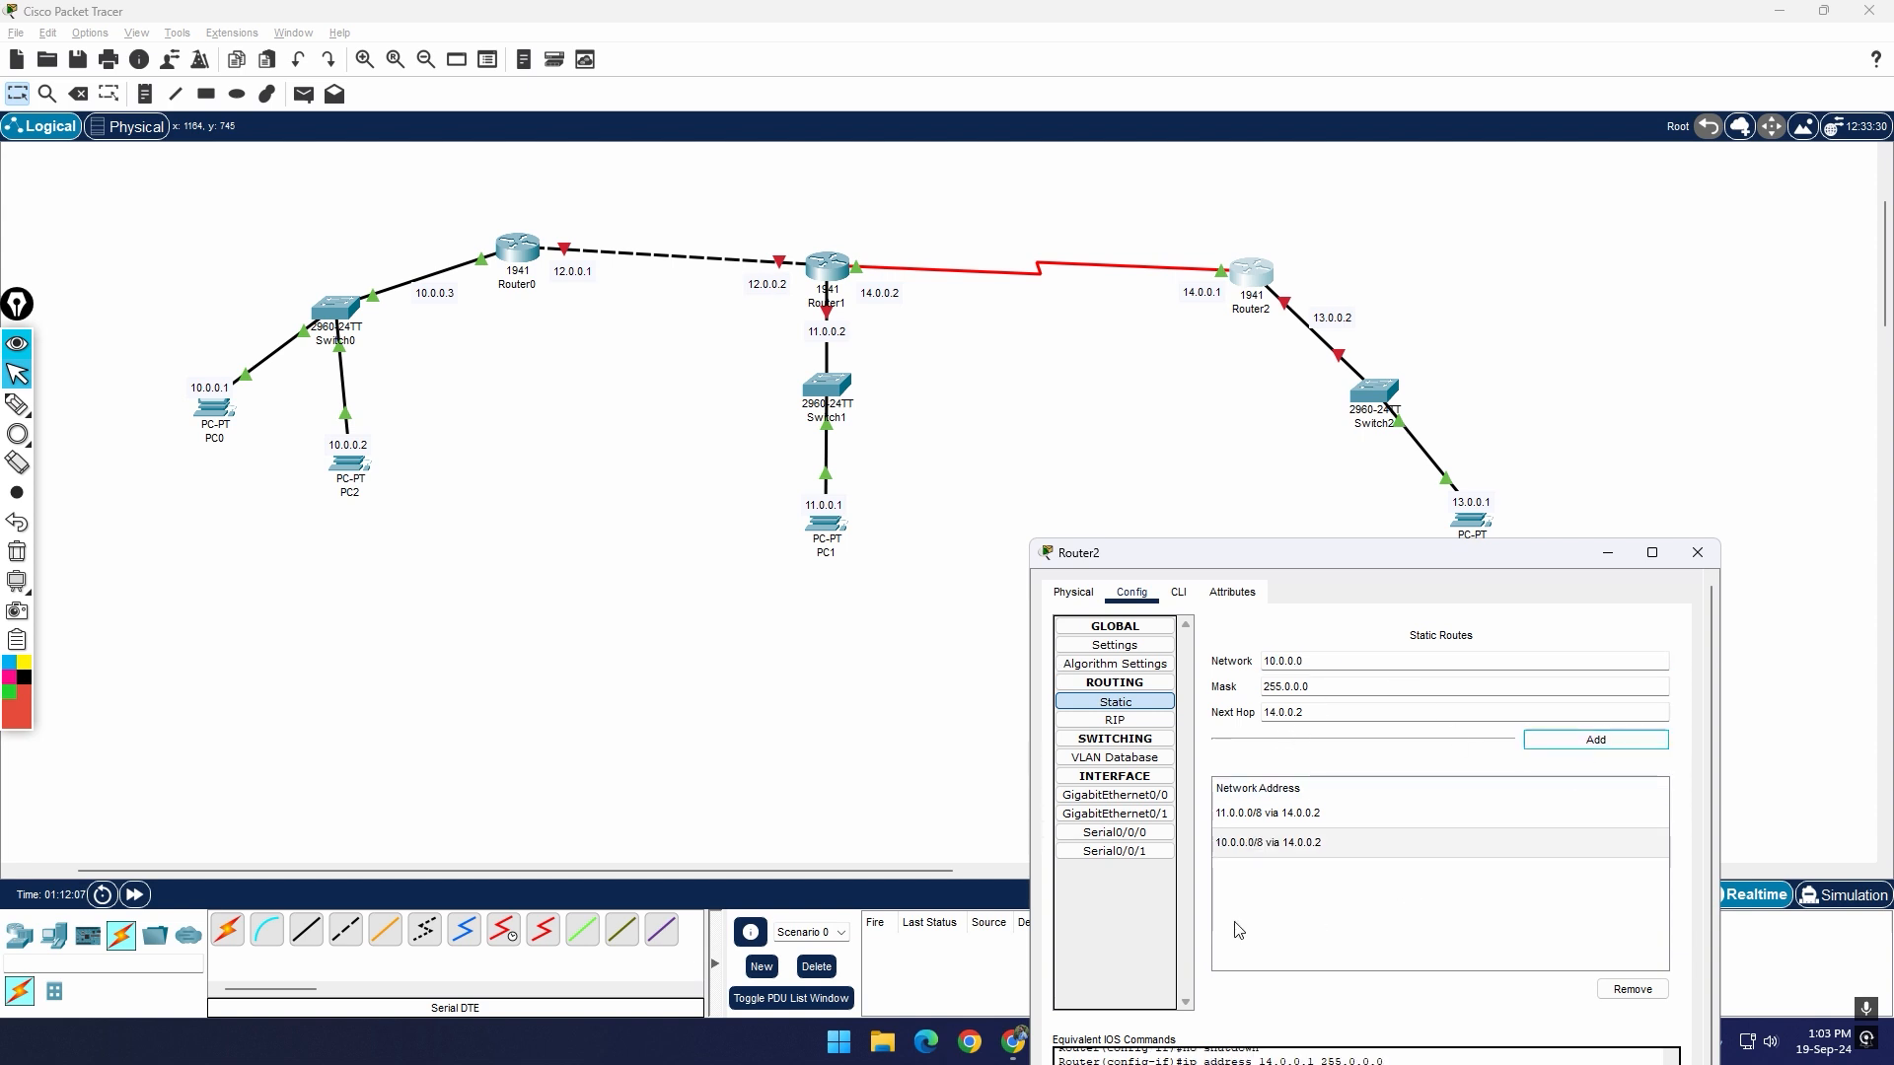
pyautogui.click(1697, 552)
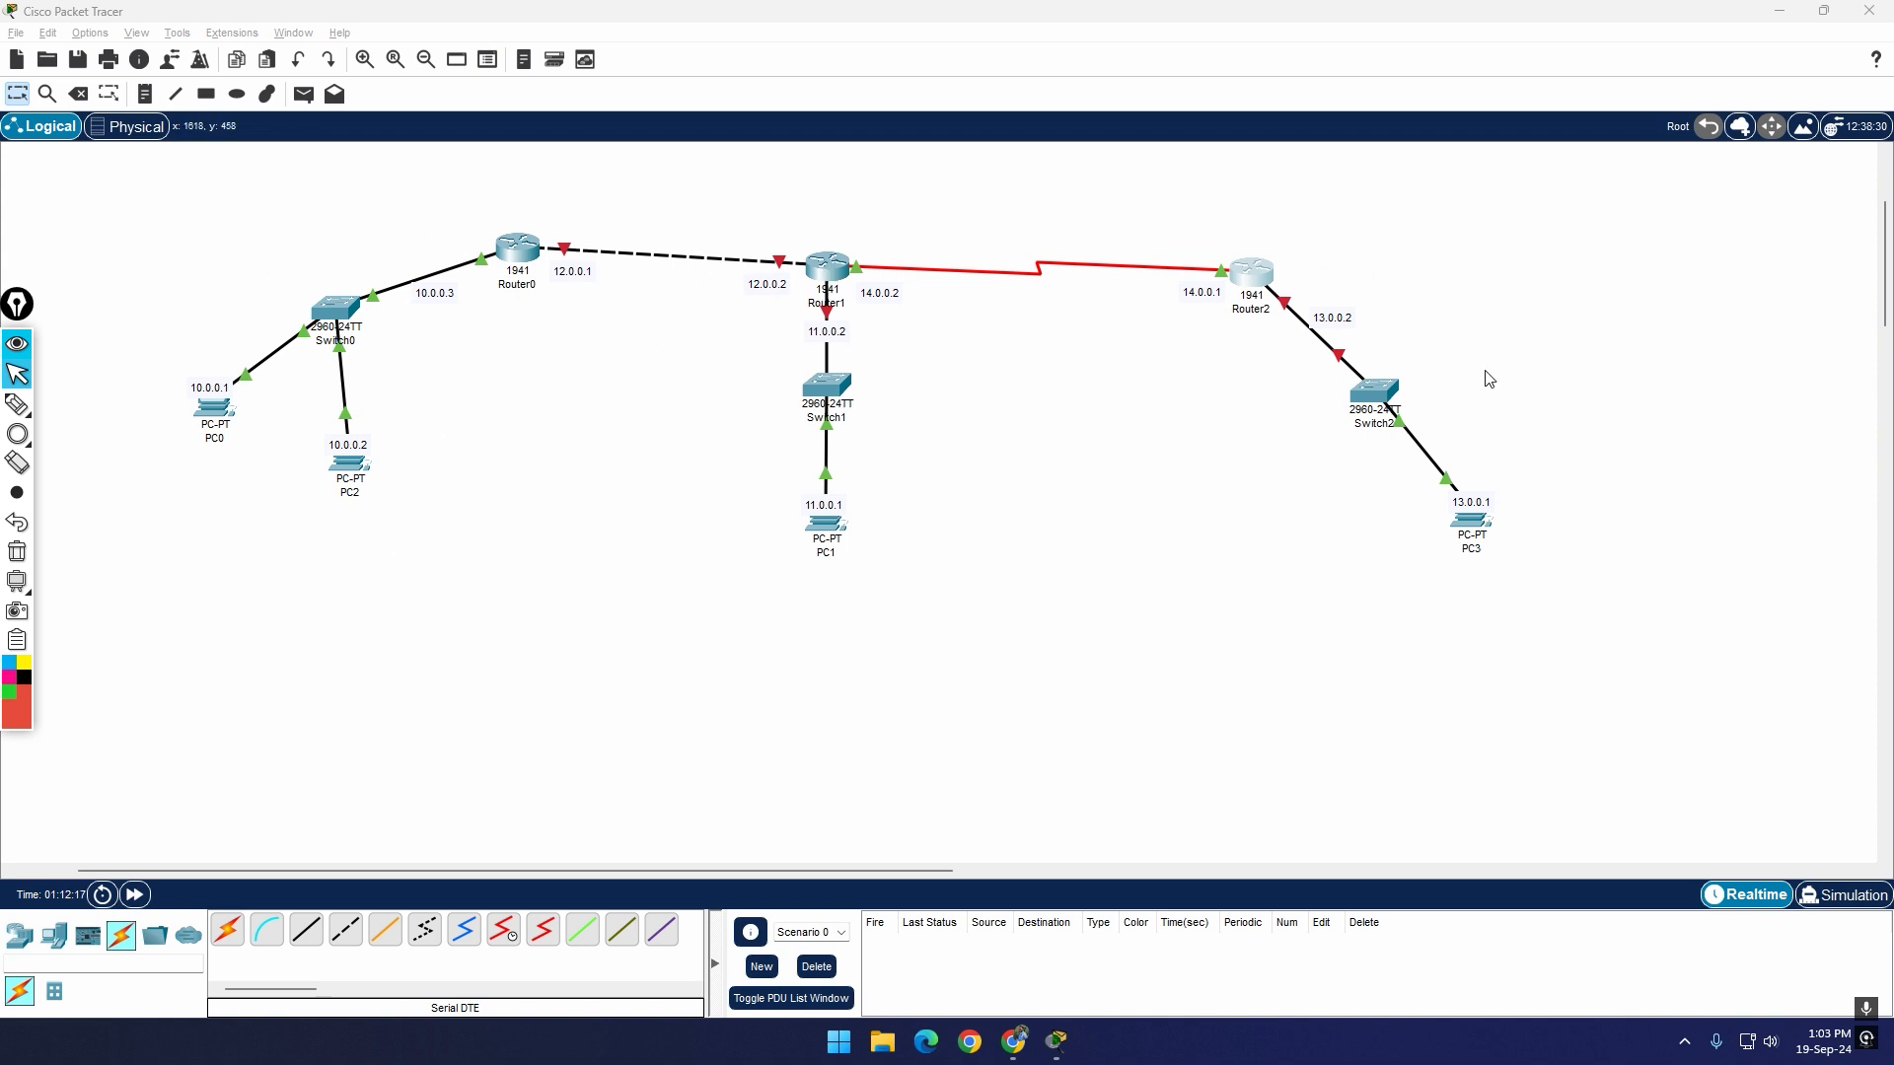
# Step: Open the static route settings of Router1 and place its window below the topology
pyautogui.moveTo(1887, 312); pyautogui.dragTo(1886, 304)
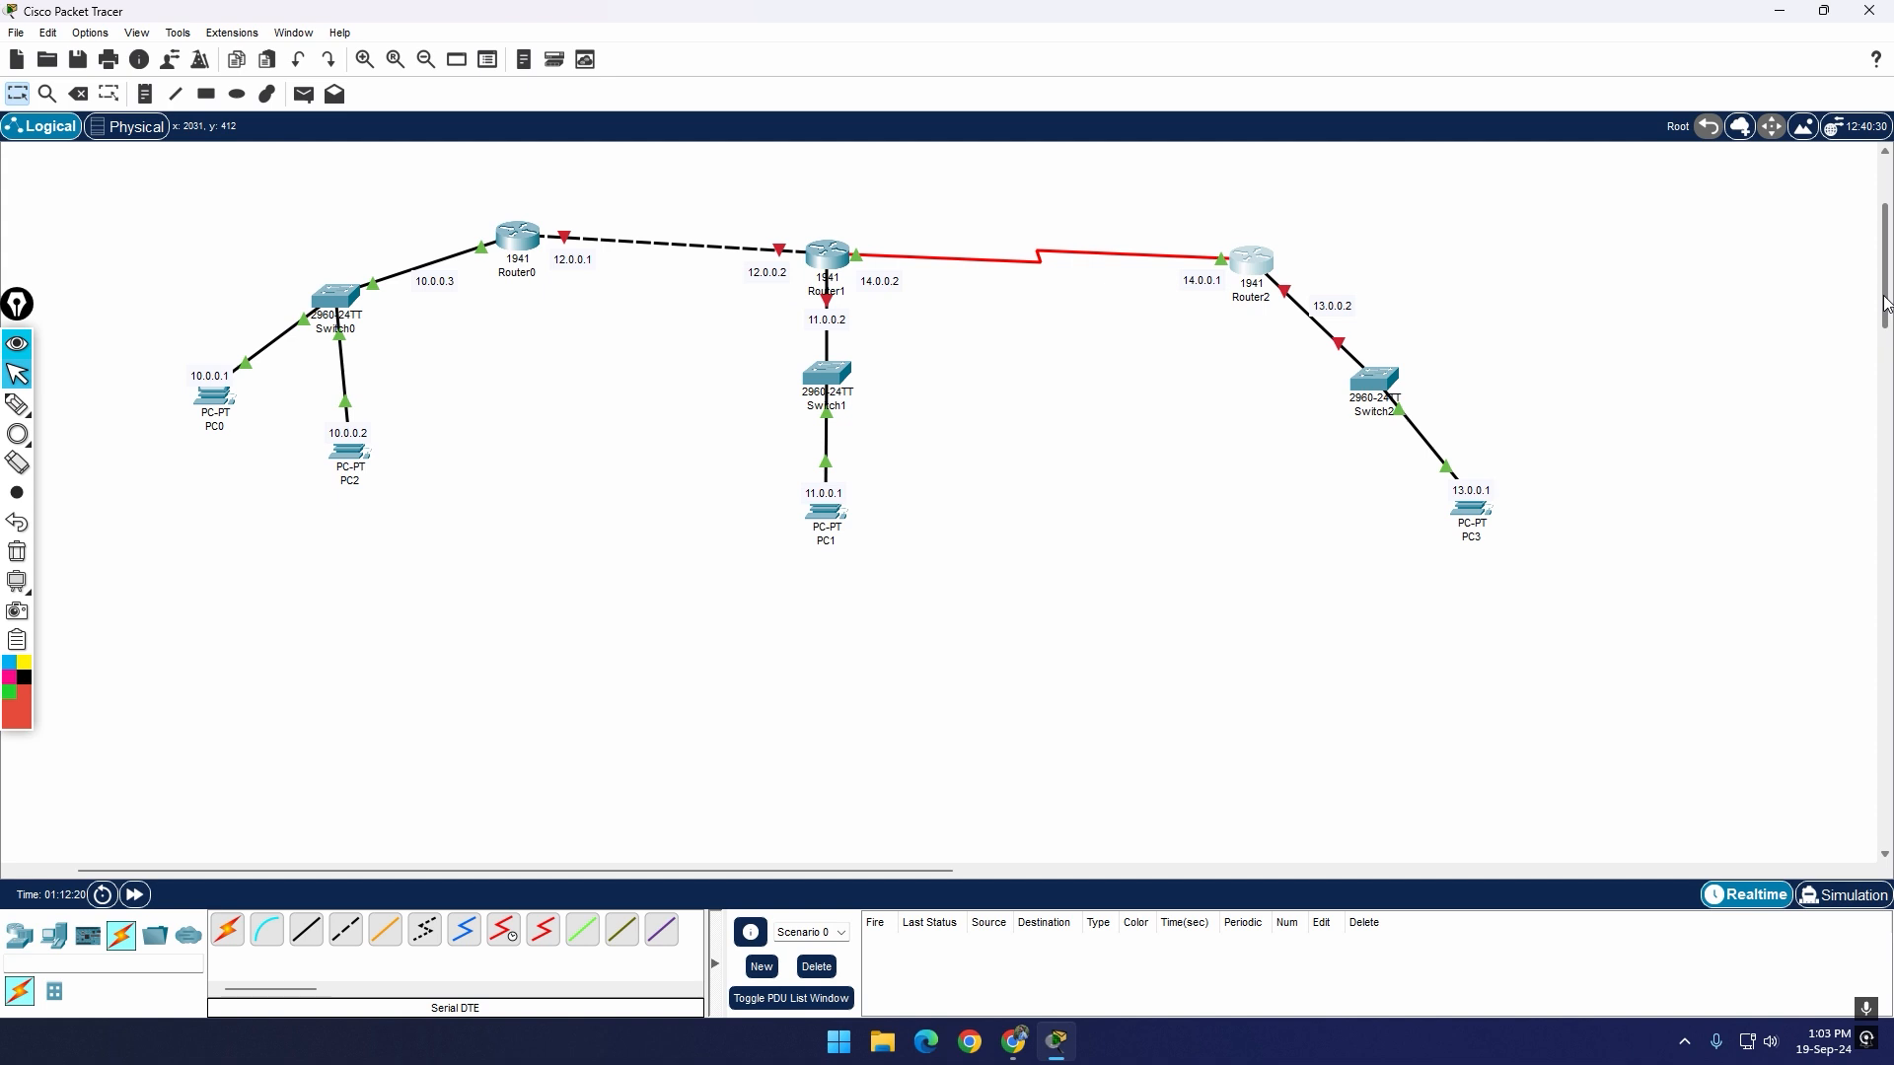
pyautogui.click(828, 255)
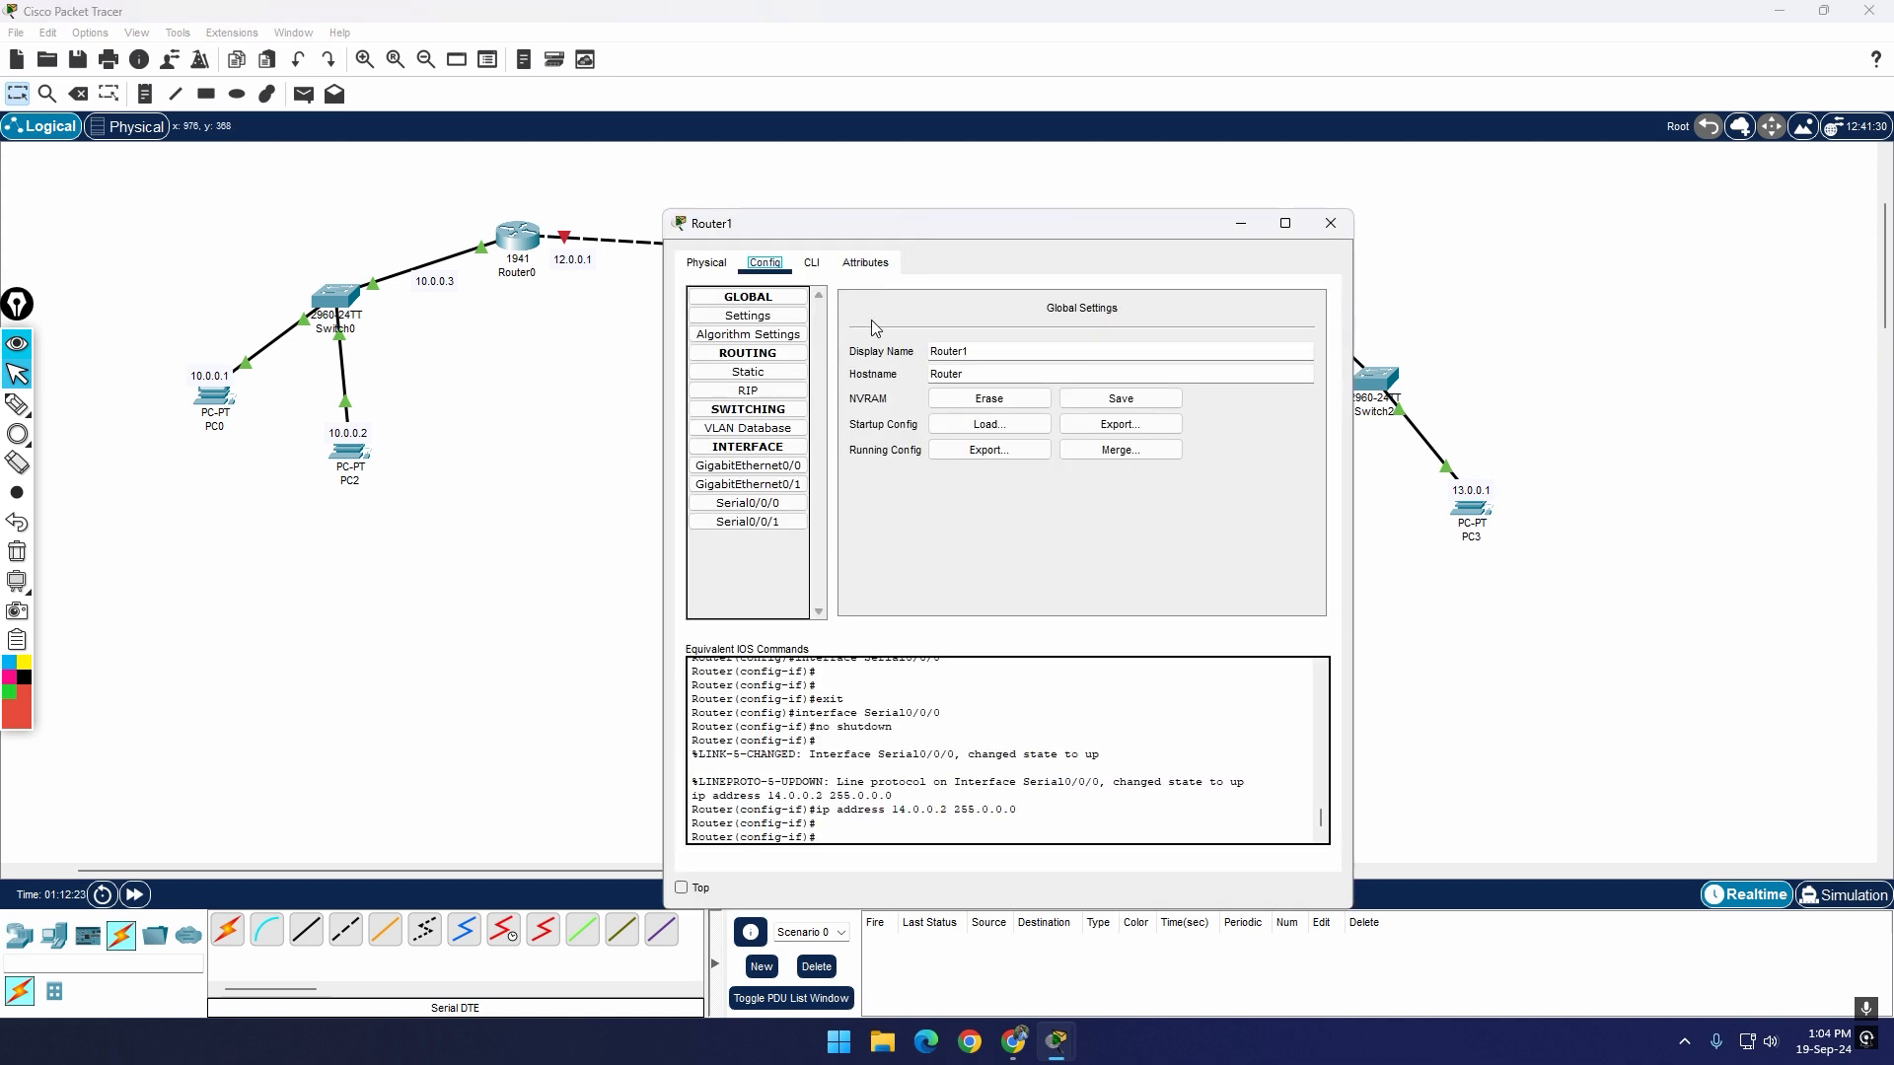
pyautogui.click(749, 372)
pyautogui.moveTo(928, 234); pyautogui.dragTo(1196, 598)
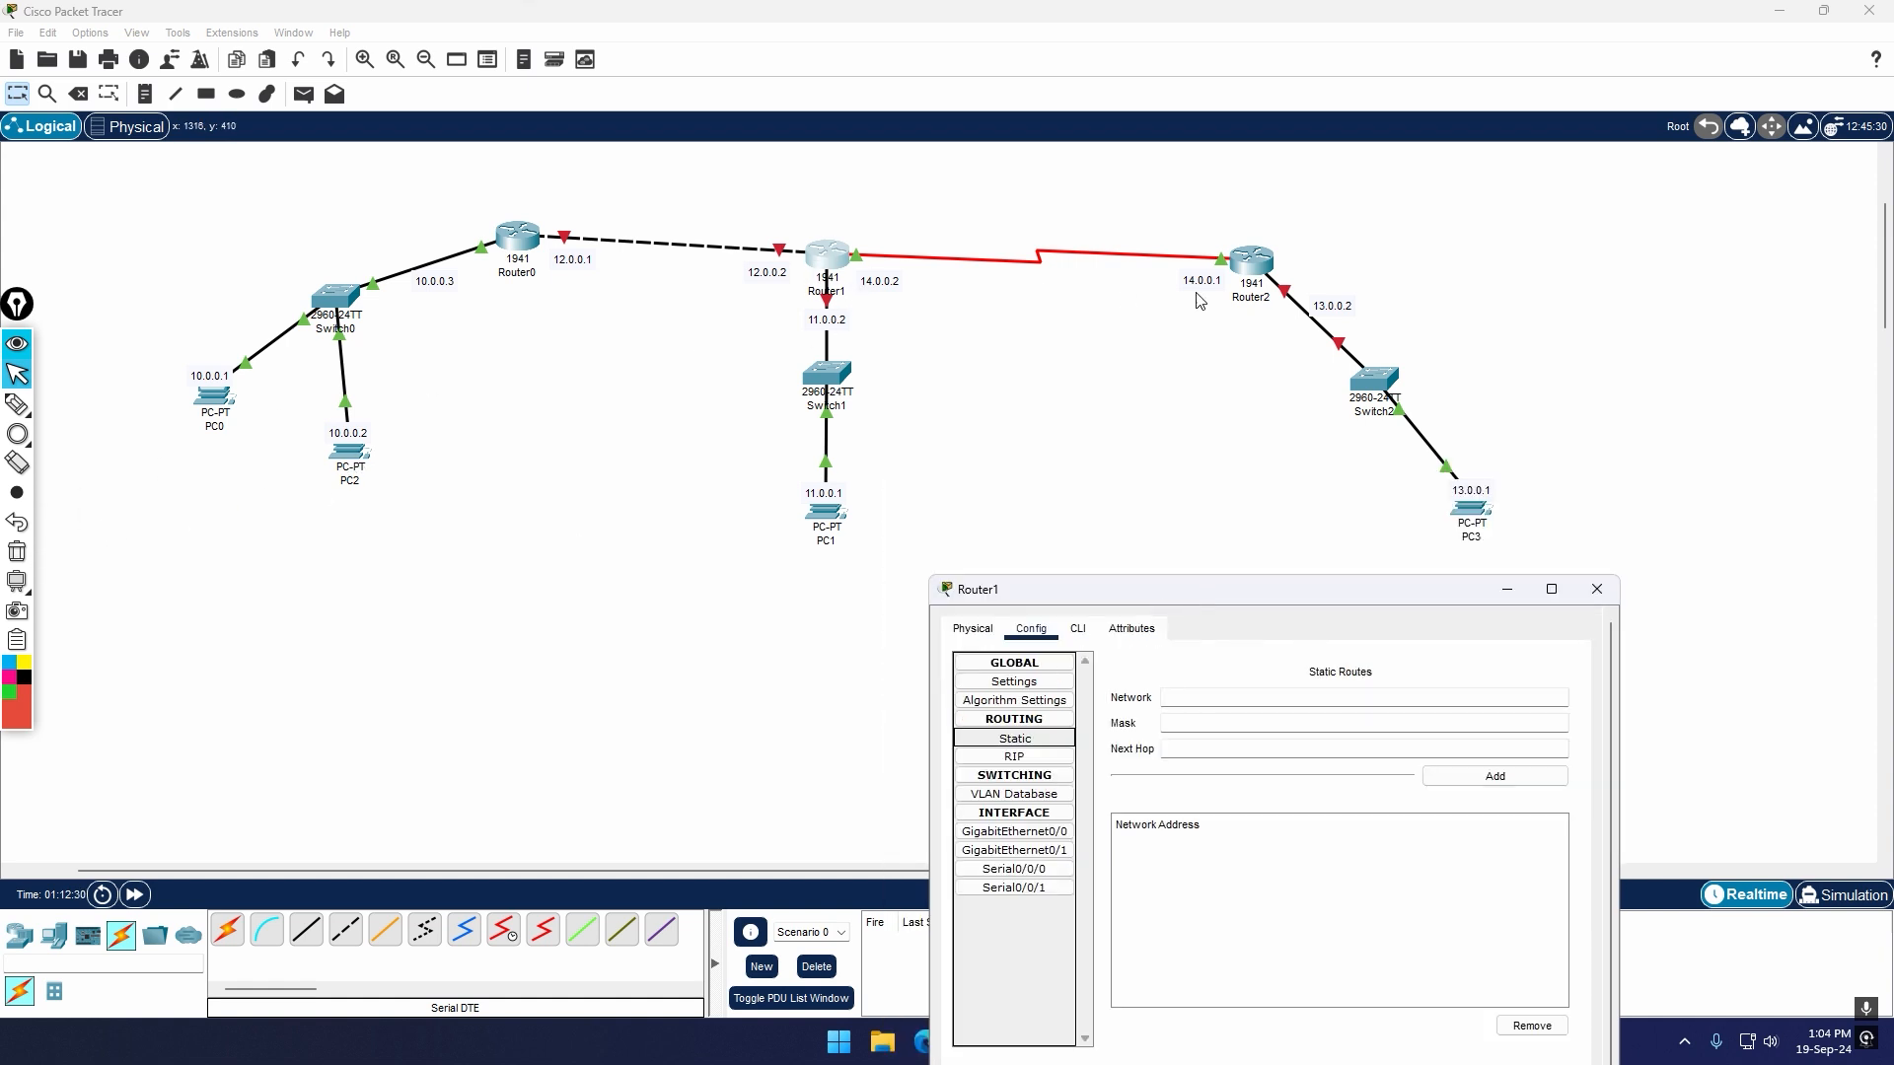
pyautogui.moveTo(1204, 600); pyautogui.dragTo(1181, 630)
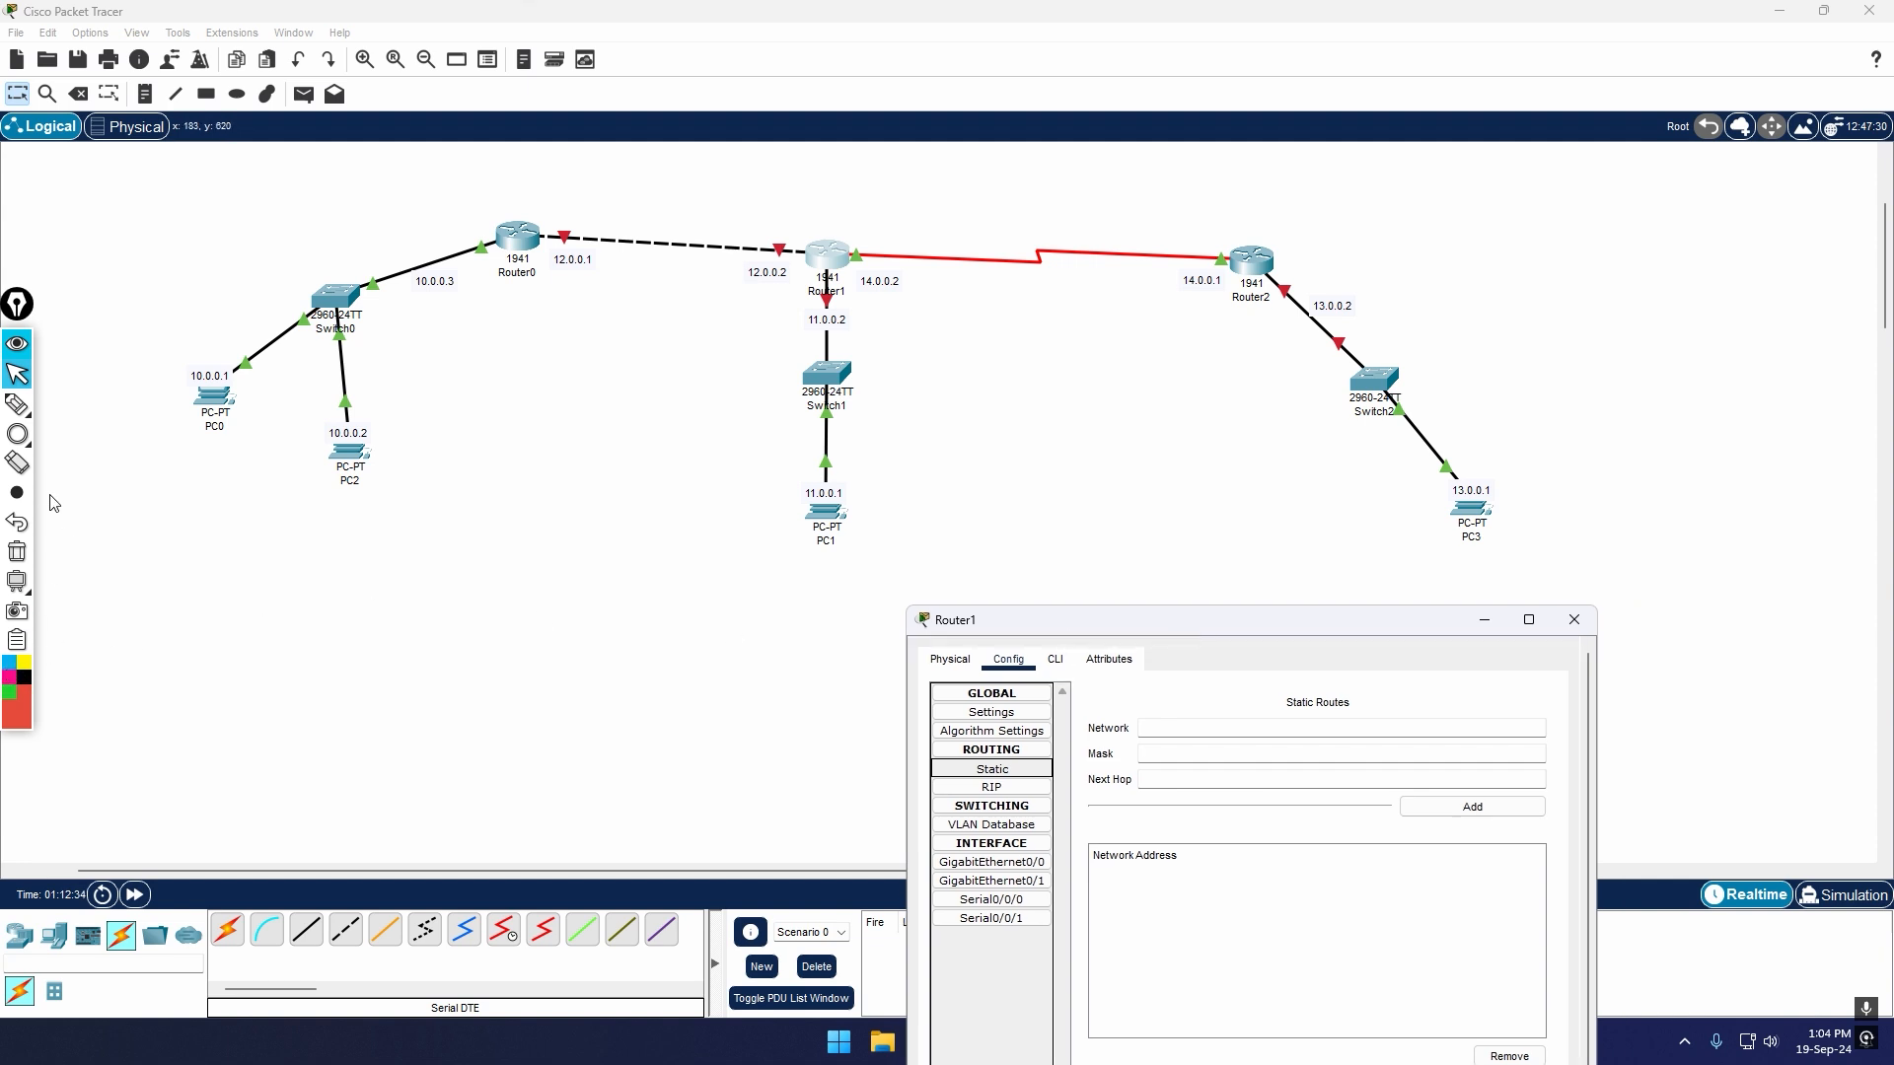
# Step: Circle Switch0, PC0 and PC2 in light blue and Router0 in red
pyautogui.click(17, 435)
pyautogui.click(8, 662)
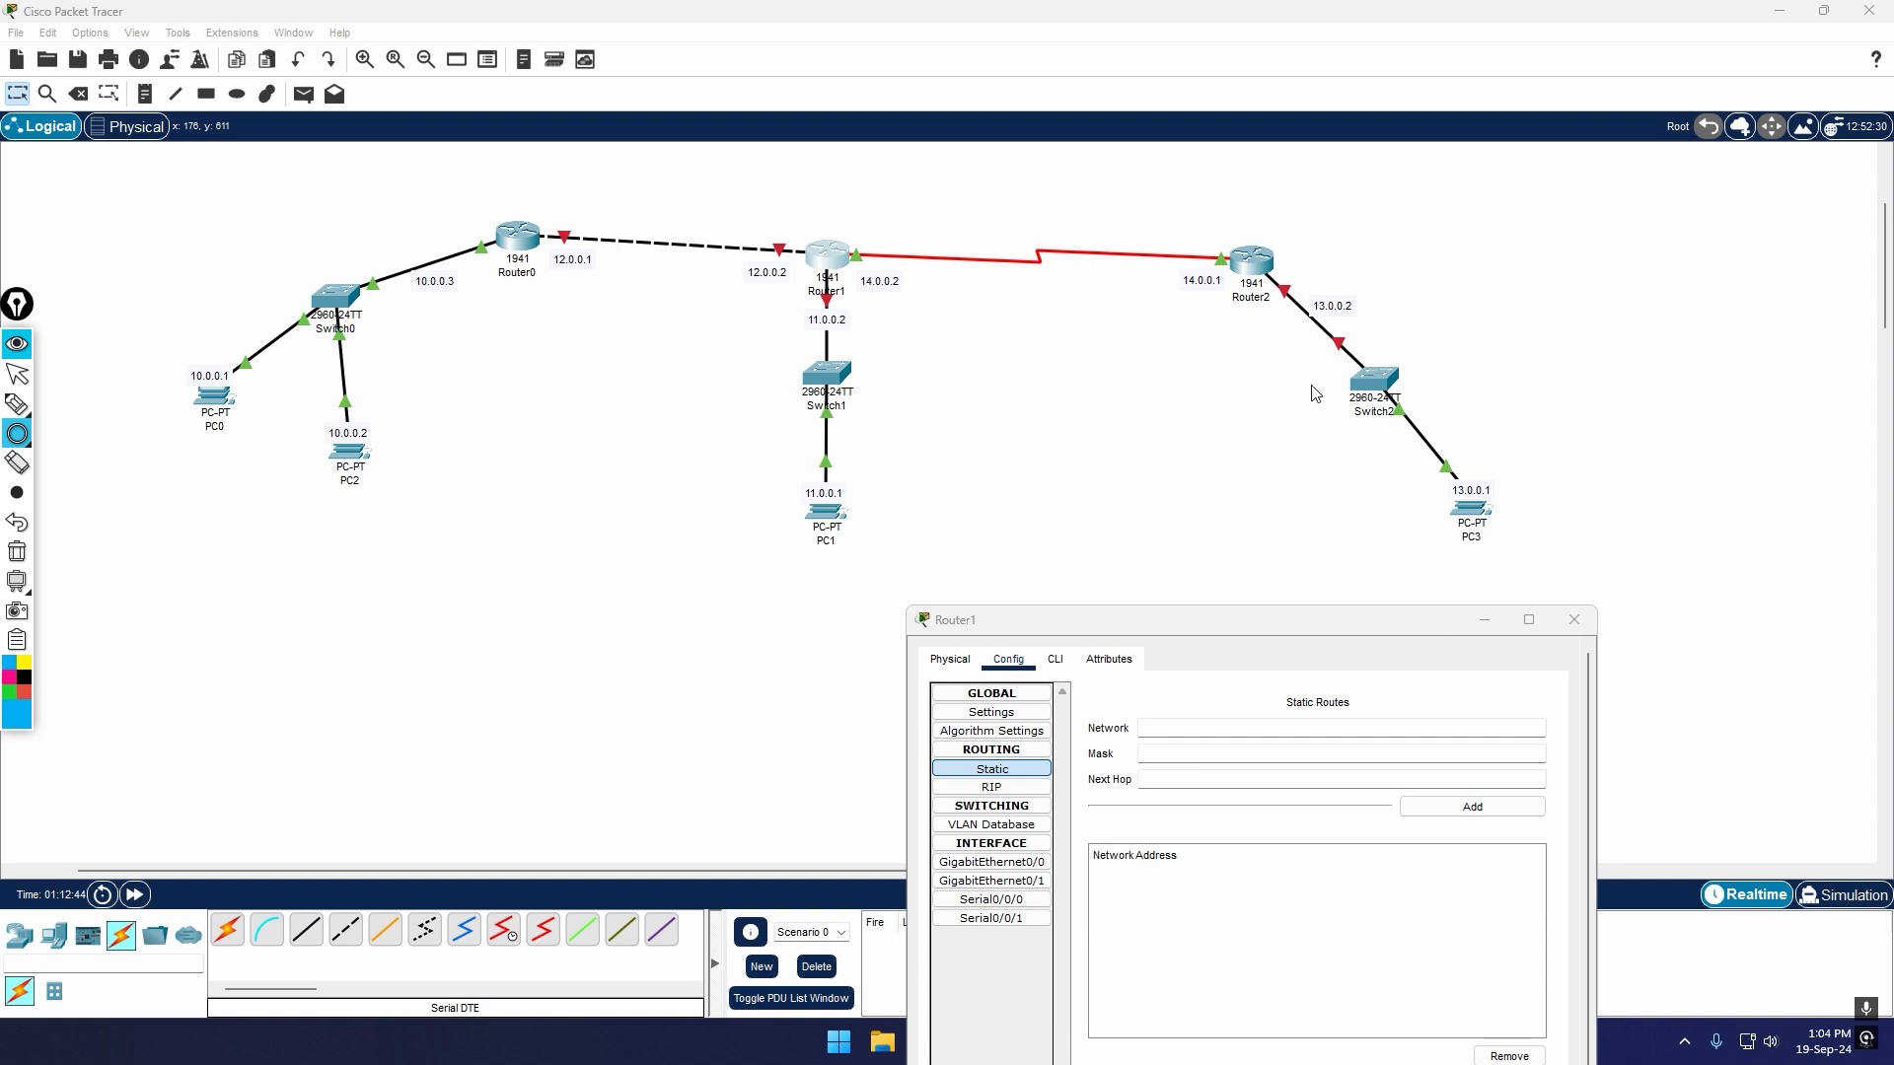
pyautogui.moveTo(142, 259); pyautogui.dragTo(472, 555)
pyautogui.click(23, 694)
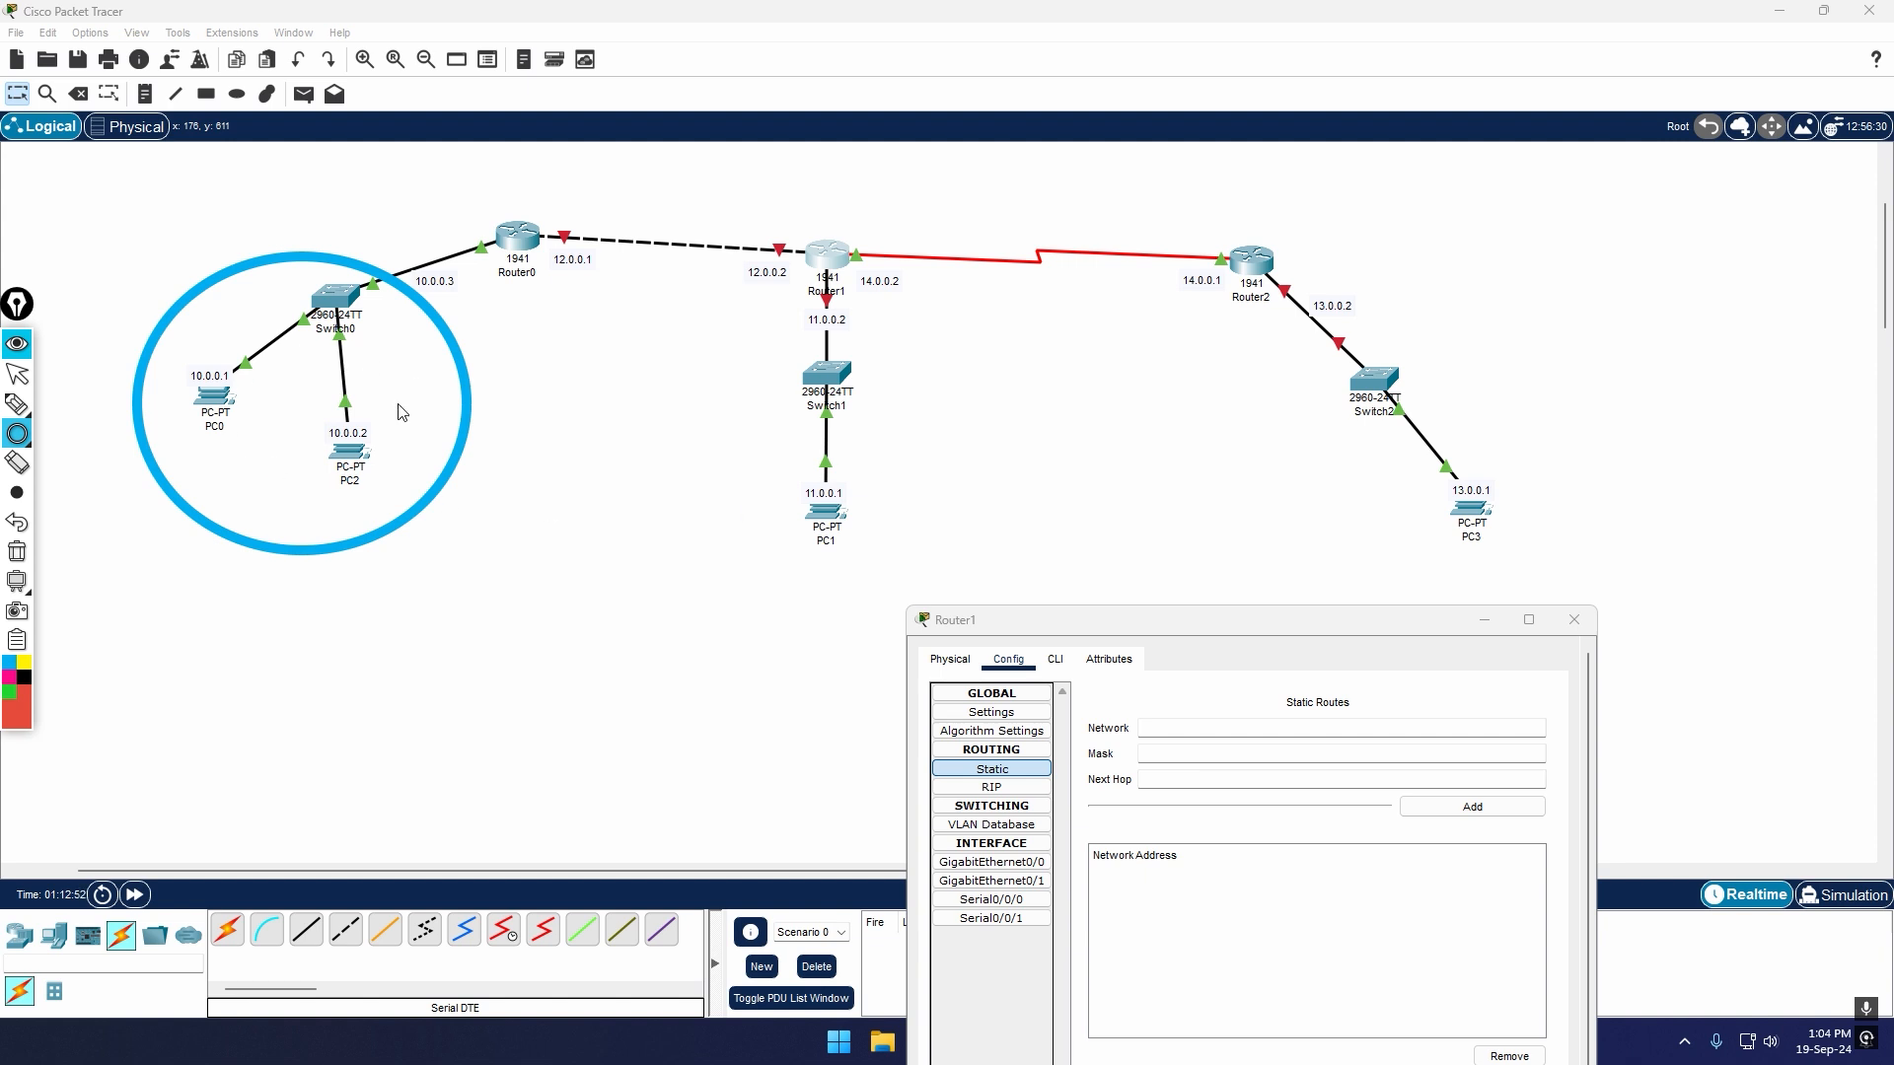
pyautogui.moveTo(414, 155); pyautogui.dragTo(636, 348)
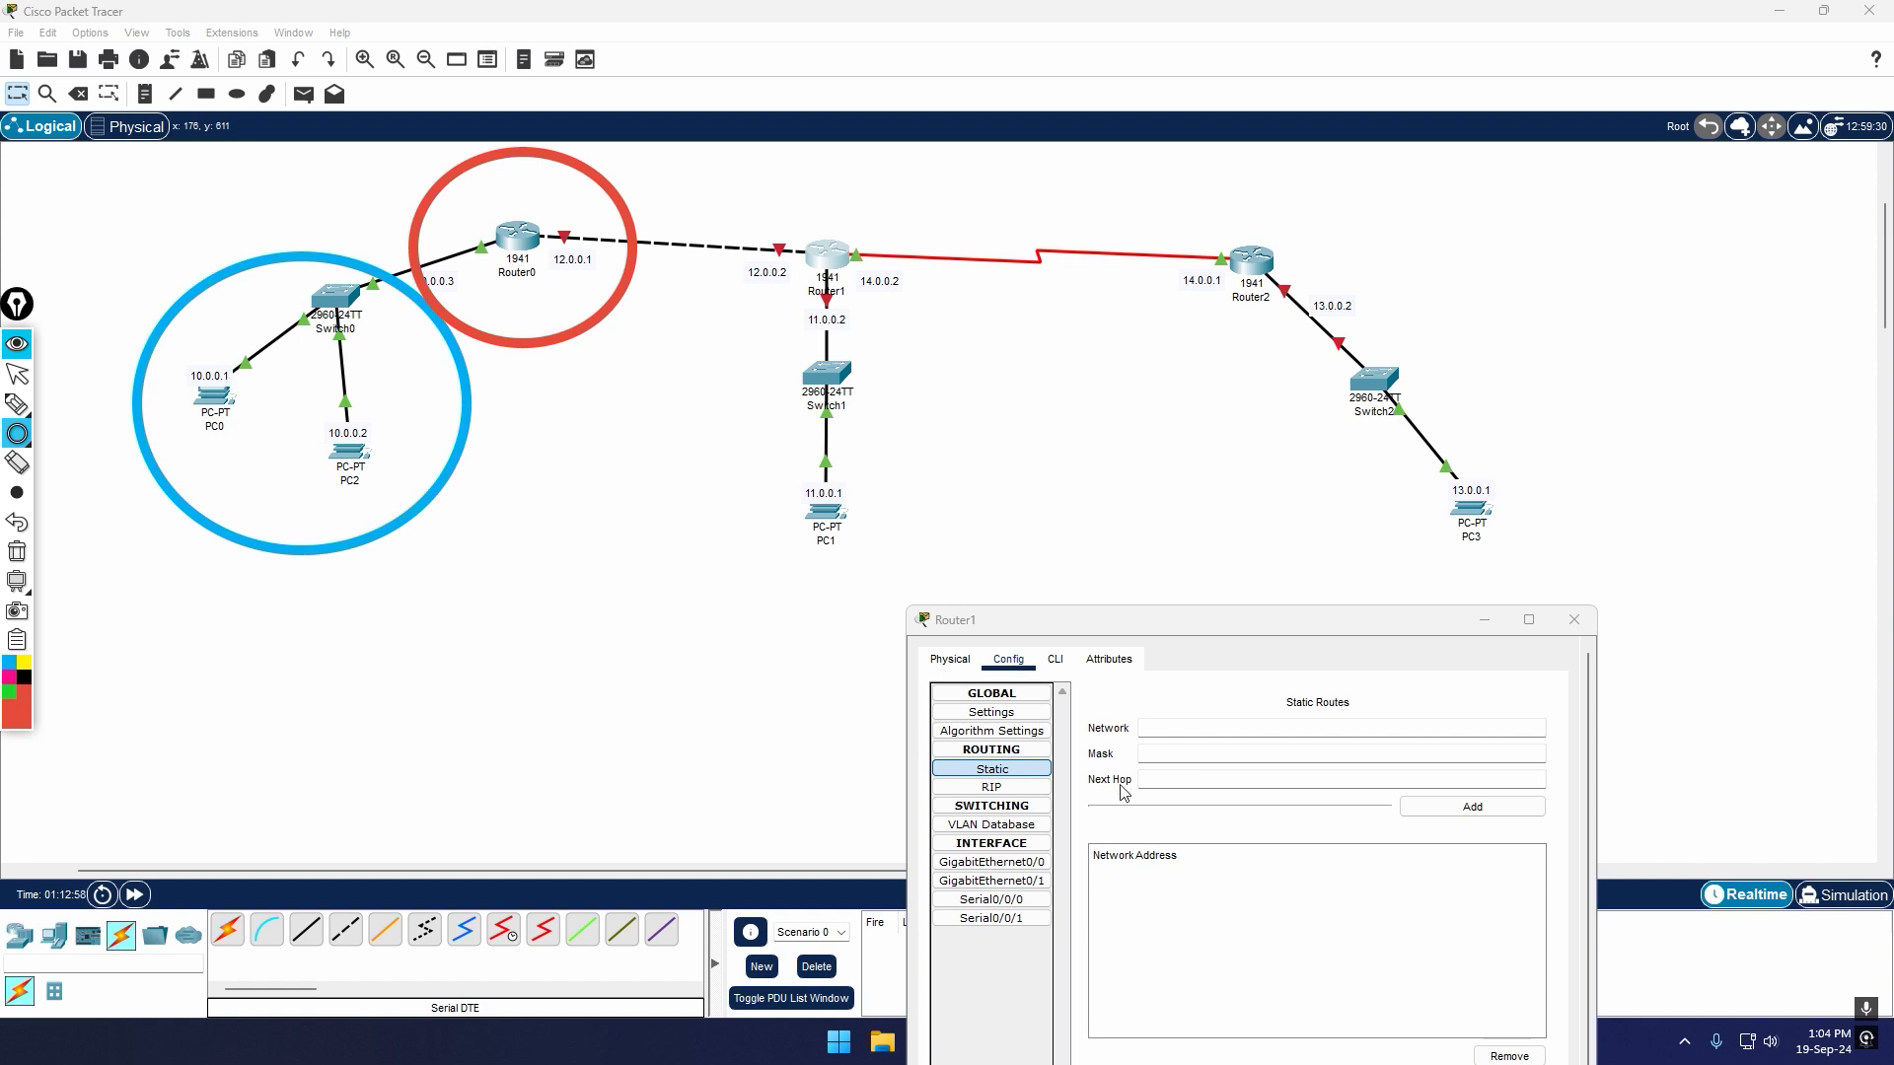
# Step: Circle PC3 and its switch link in yellow and Router2 with its interface addresses in green
pyautogui.click(23, 662)
pyautogui.moveTo(1302, 350)
pyautogui.mouseDown()
pyautogui.moveTo(1556, 473)
pyautogui.moveTo(1606, 635)
pyautogui.mouseUp()
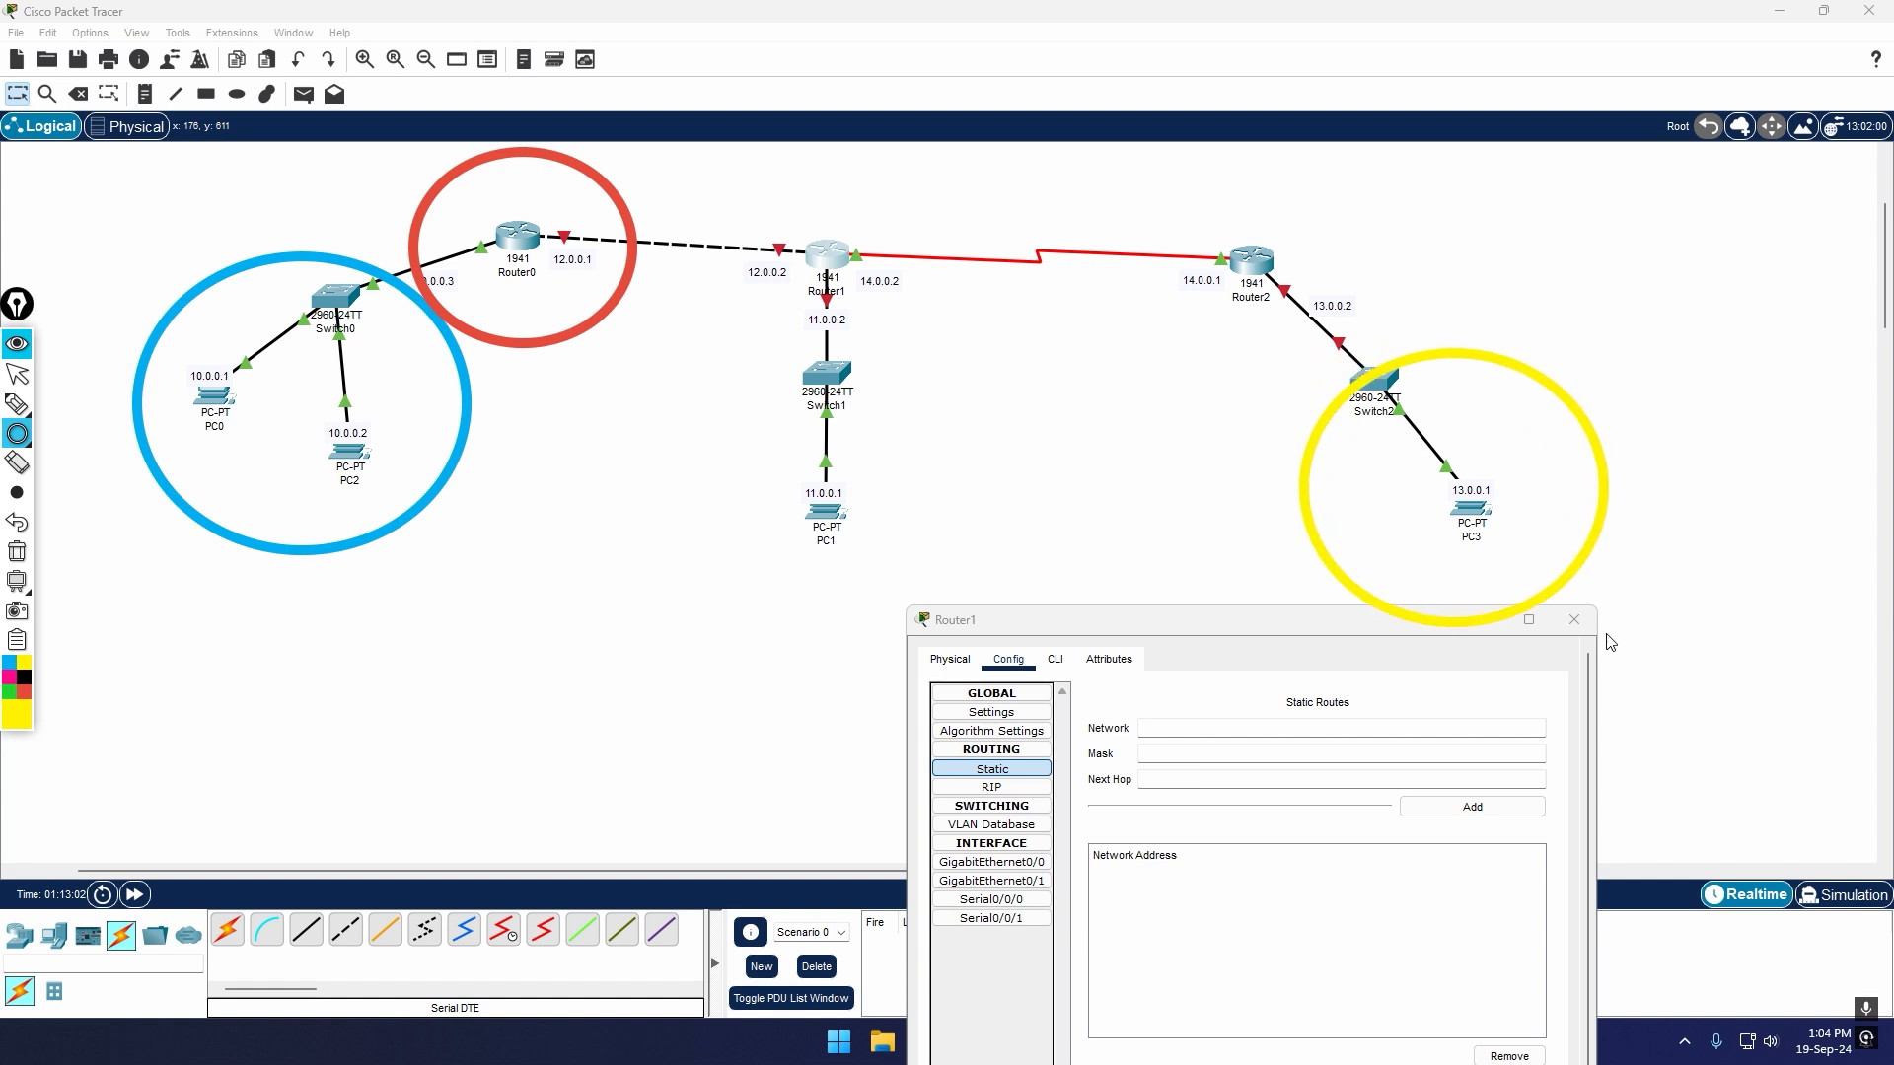
pyautogui.click(8, 689)
pyautogui.moveTo(1172, 197); pyautogui.dragTo(1386, 370)
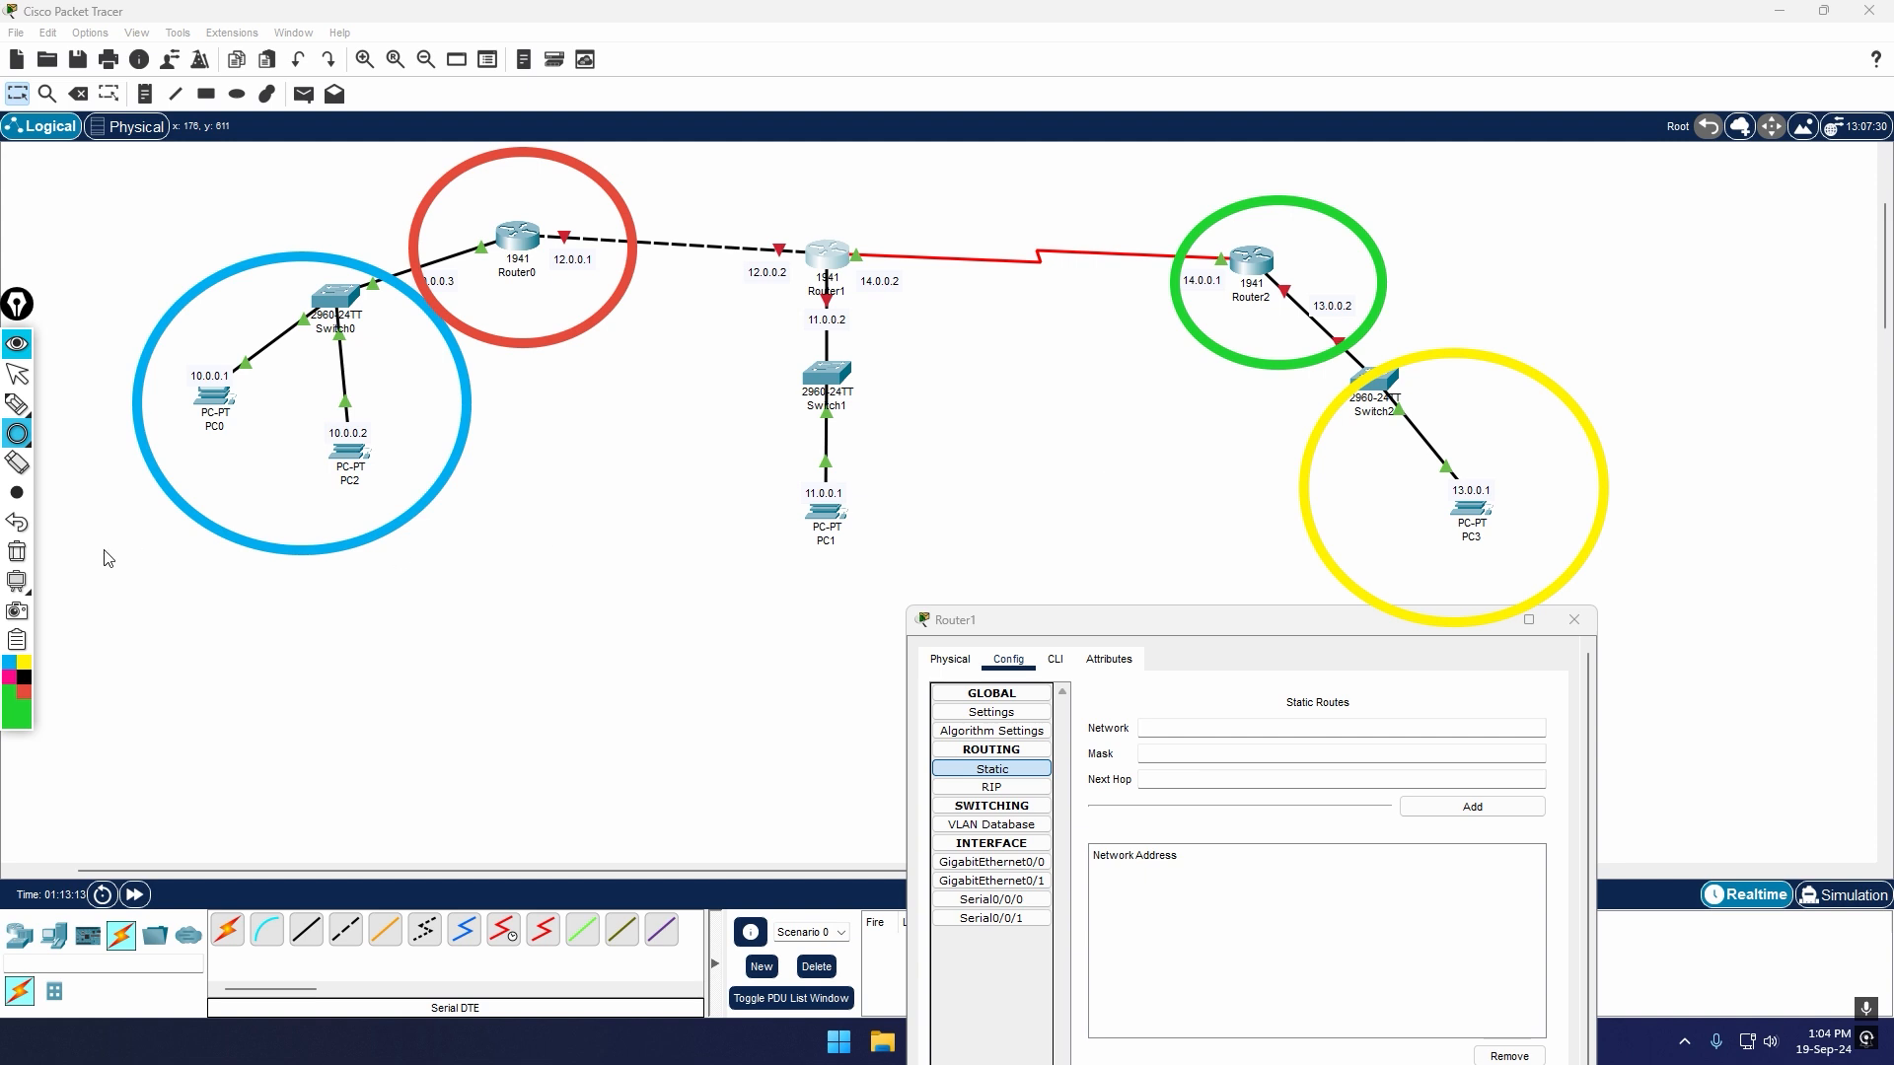
pyautogui.press('Escape')
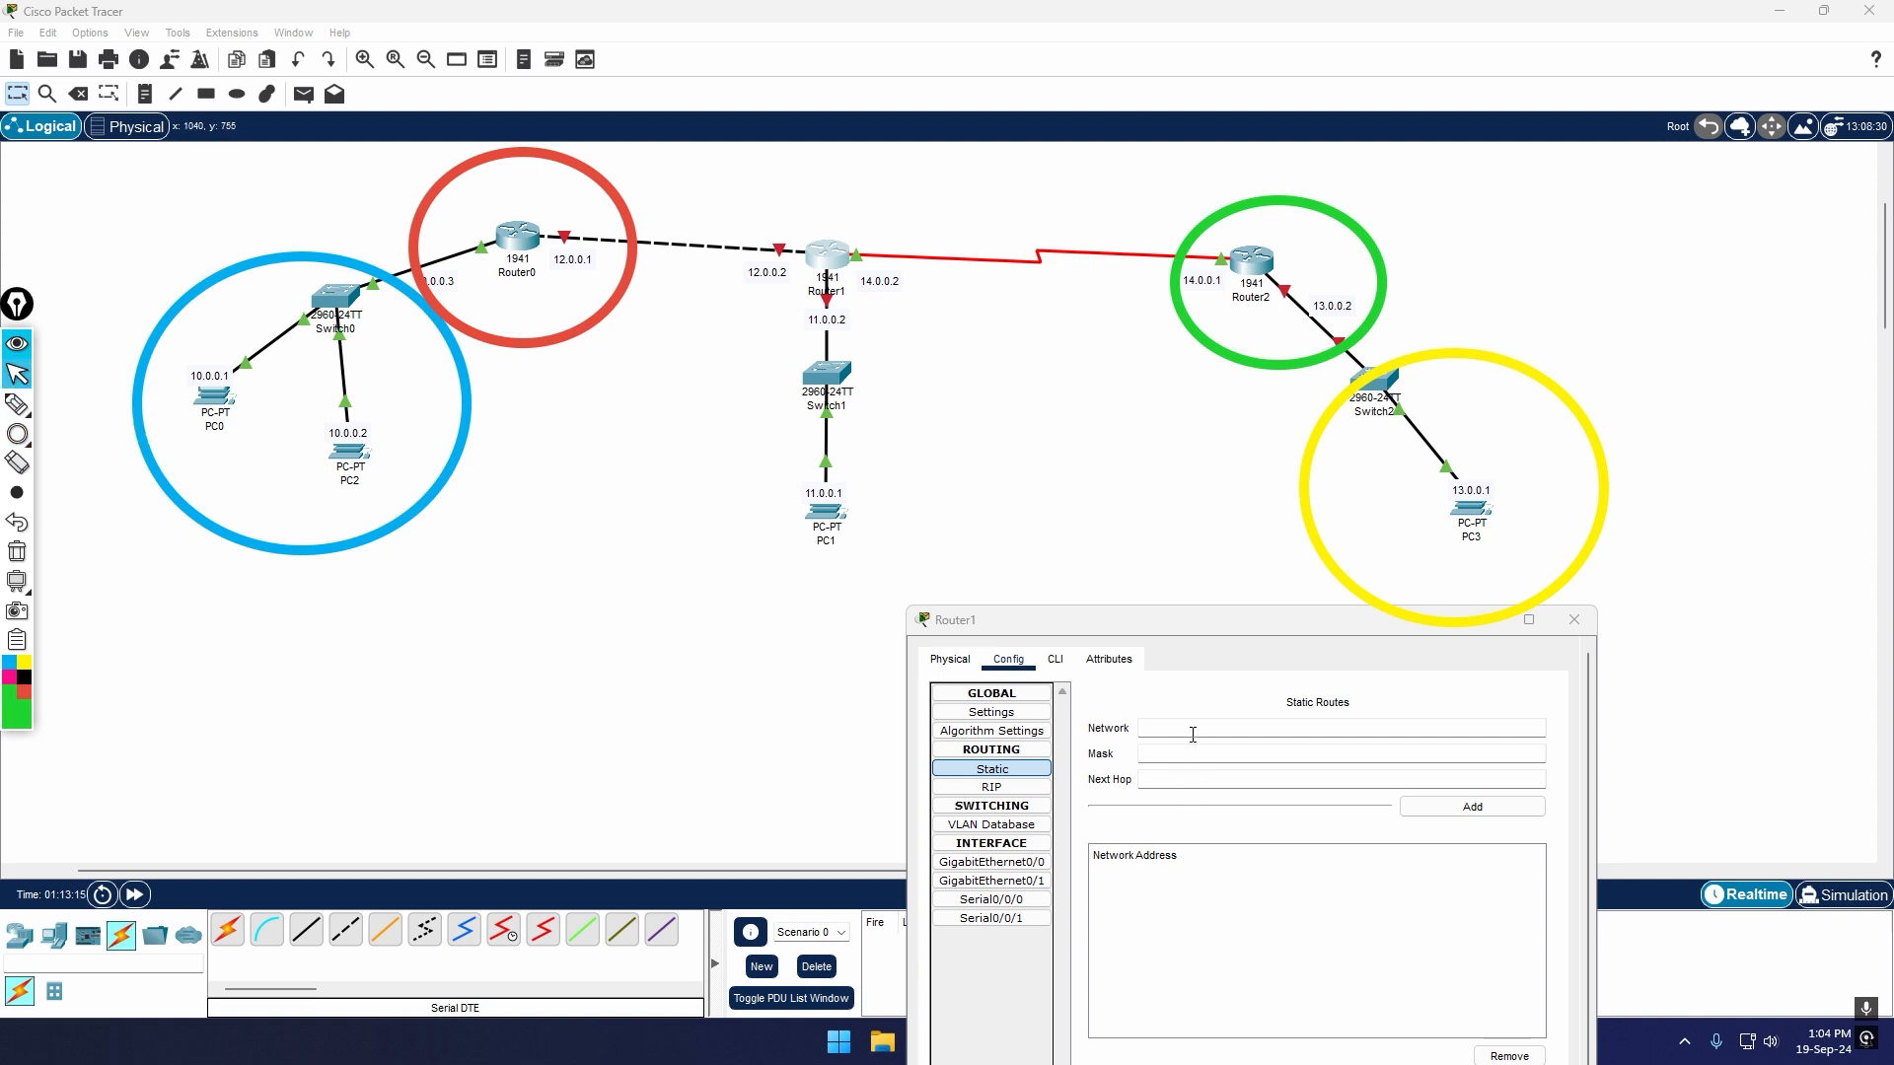
# Step: Enter the network of PC0 and PC2, beginning 10.0, as the destination of a new static route on Router1
pyautogui.click(1194, 730)
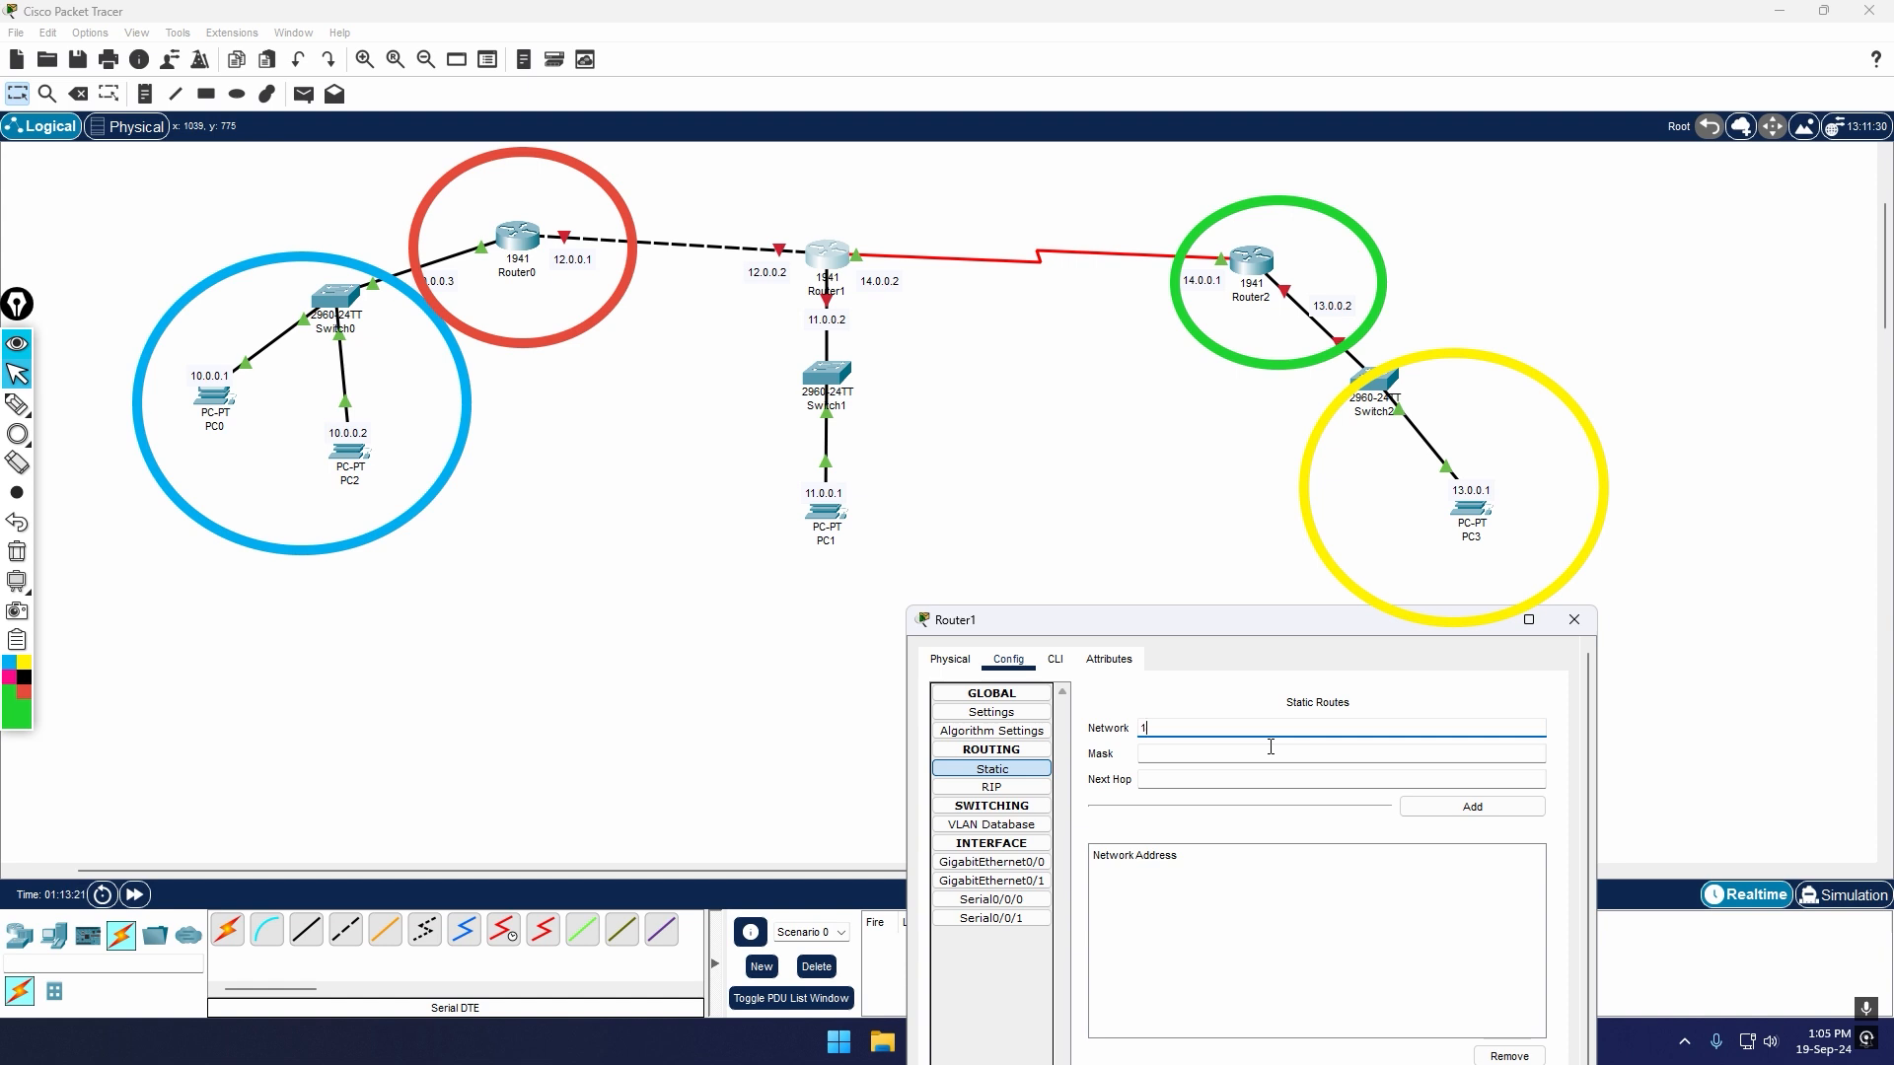
pyautogui.write('0.0.0.0')
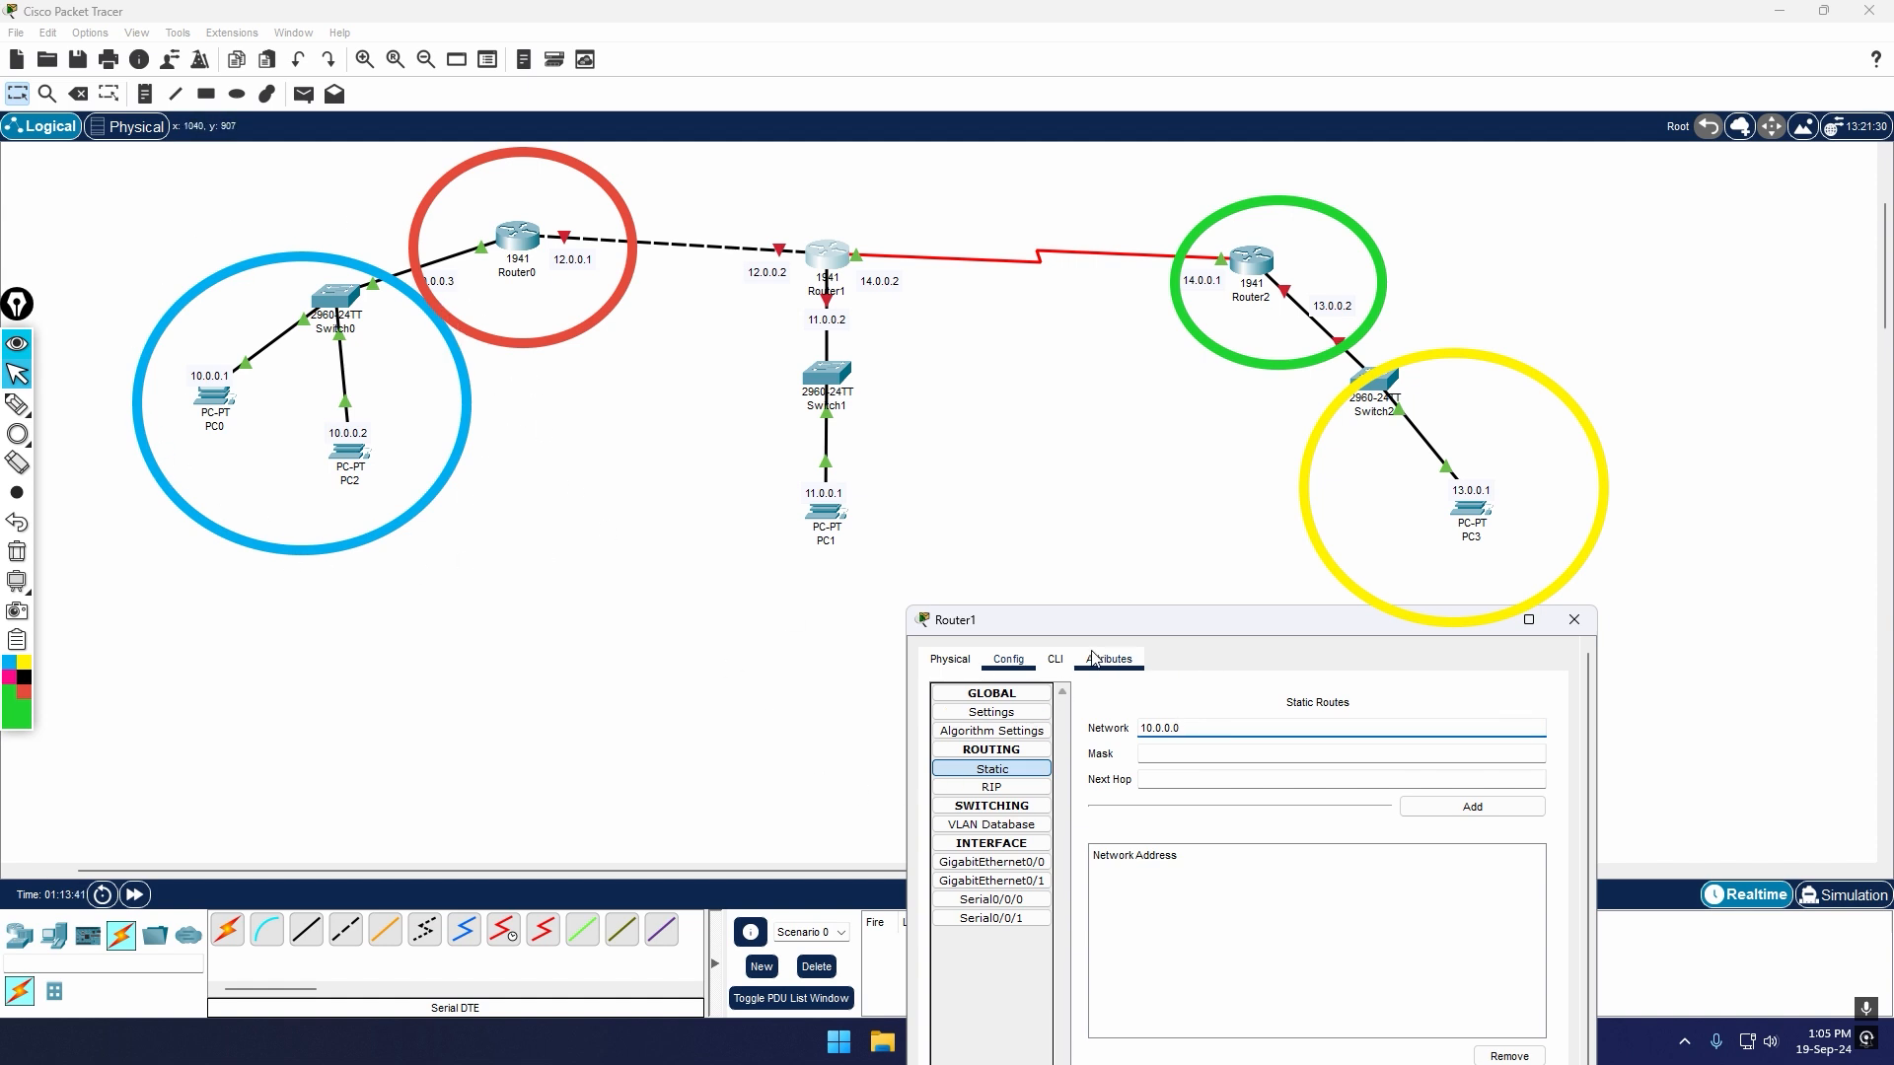
# Step: Look up the Class A subnet mask in the IP Addressing document in the browser, and return to Packet Tracer
pyautogui.moveTo(1109, 626); pyautogui.dragTo(1288, 675)
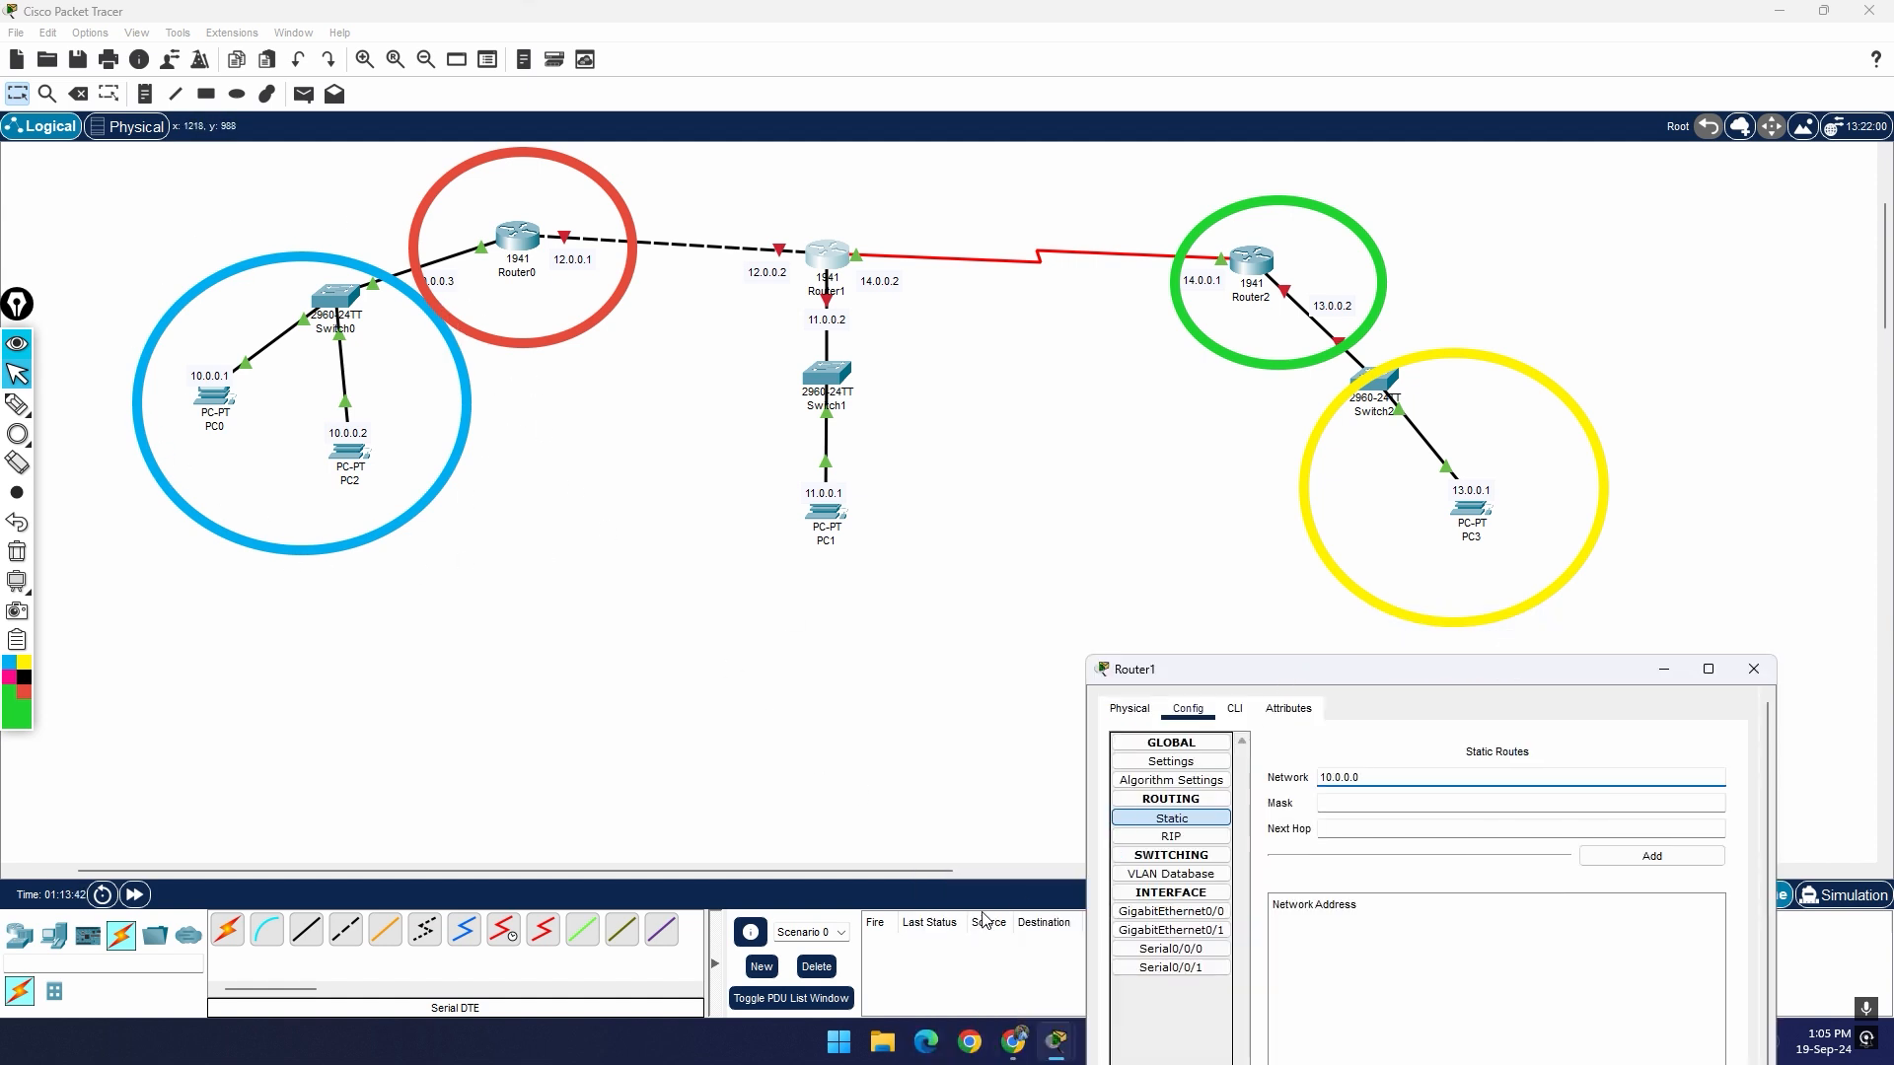
pyautogui.click(1021, 1046)
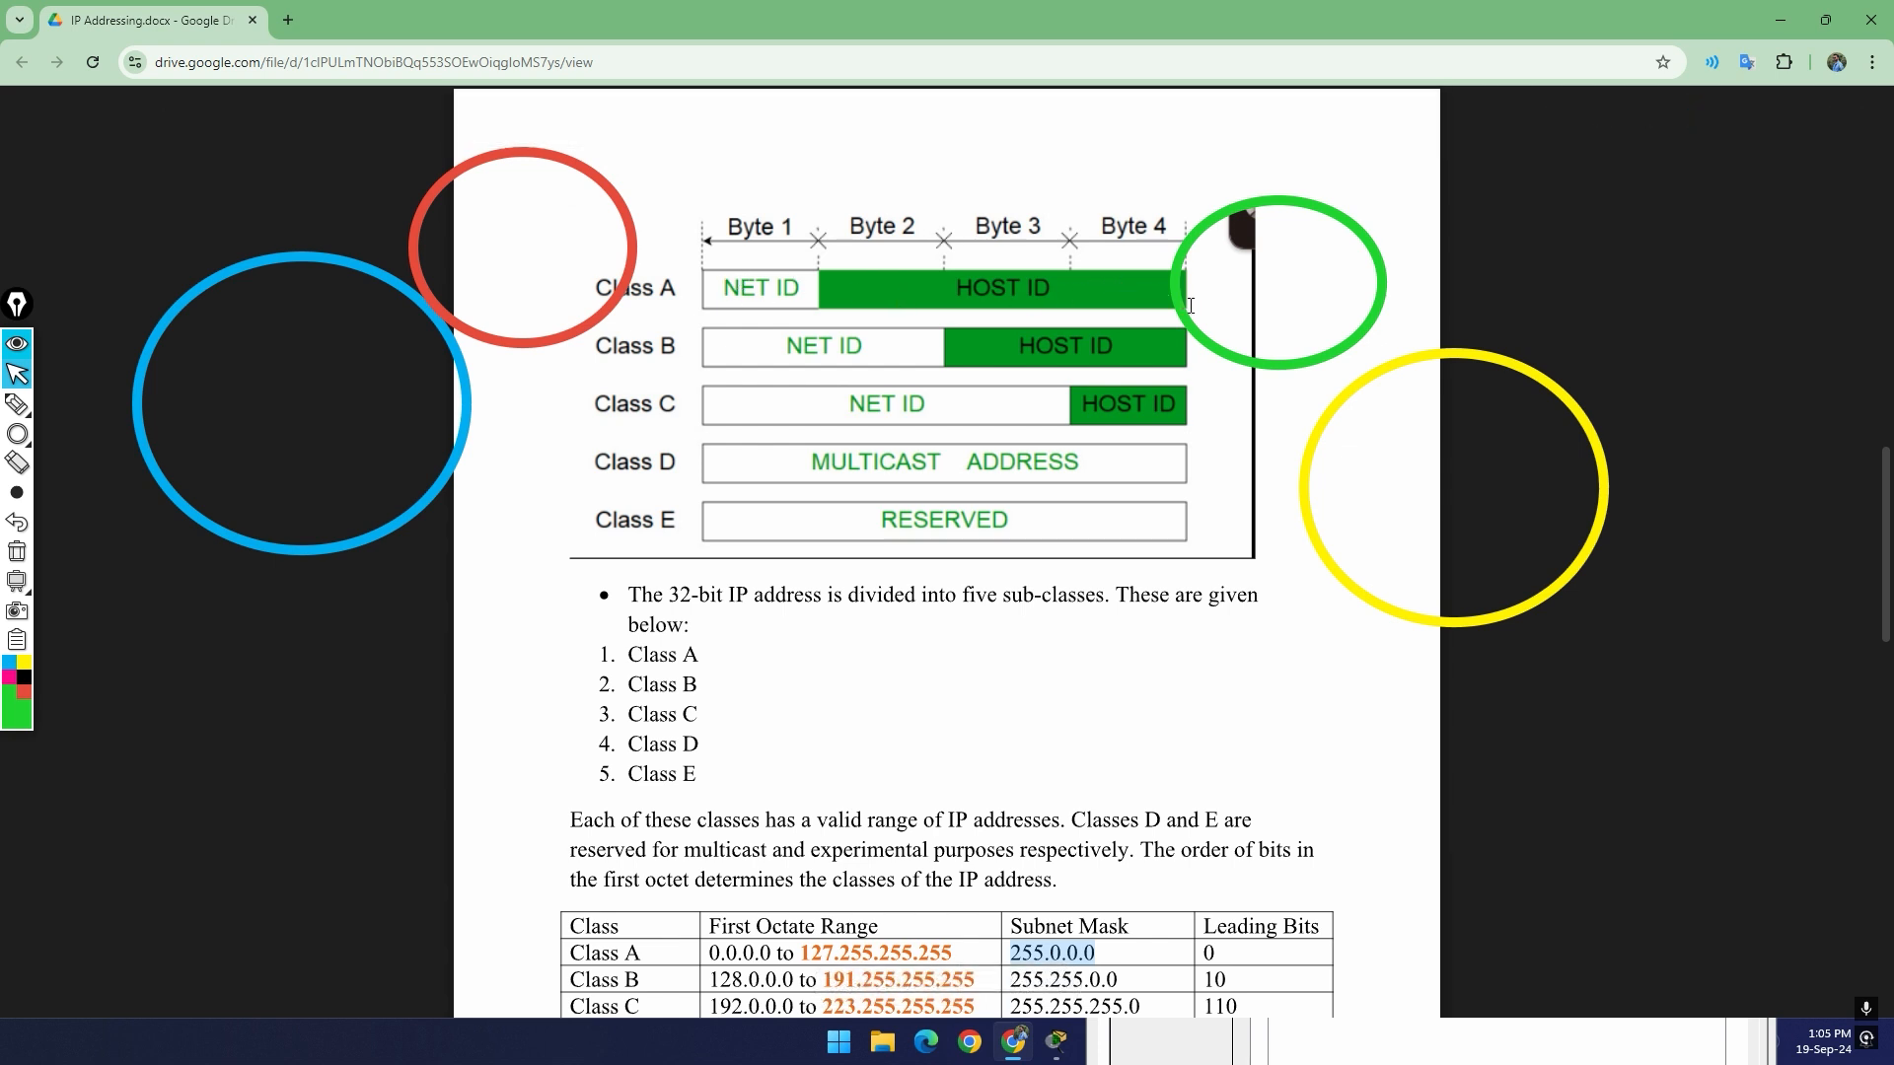
pyautogui.click(1780, 19)
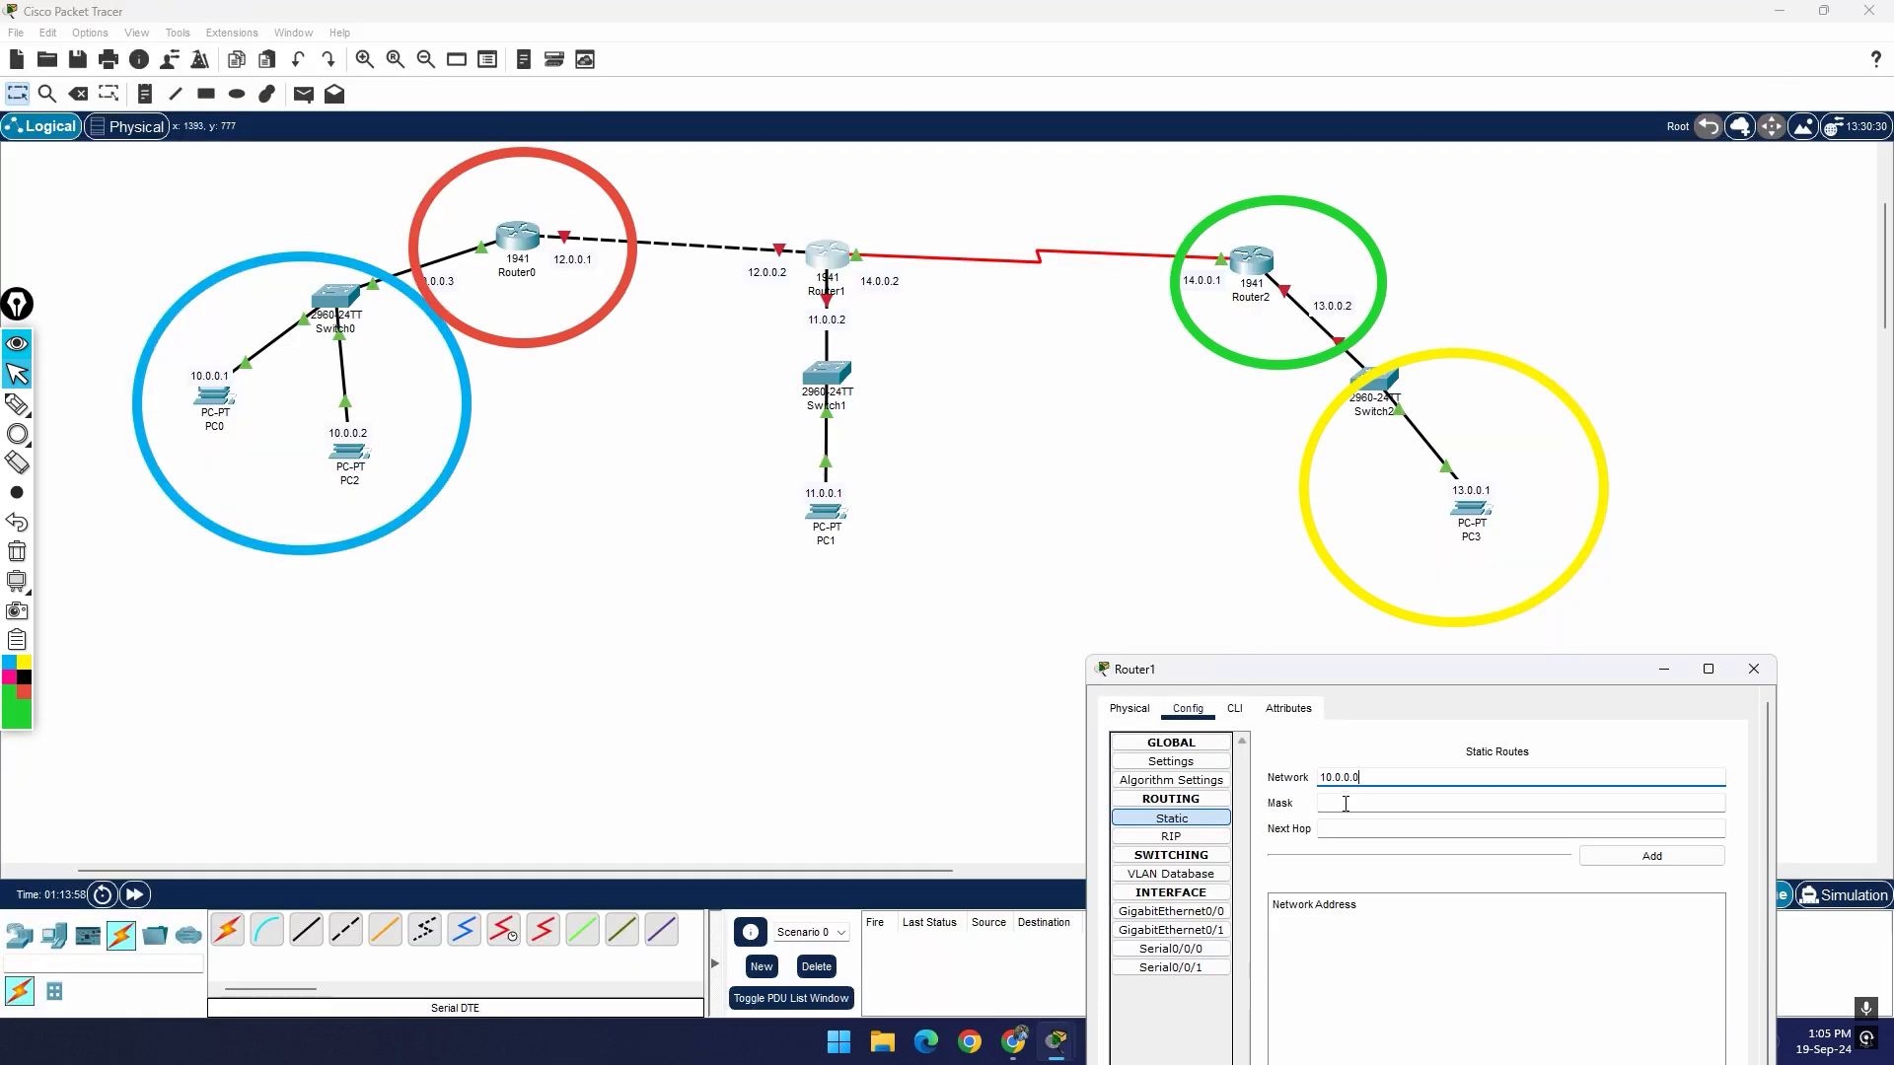
# Step: Set the mask of Router1's new 10.0.0.0 static route to 255.0.0.0
pyautogui.press('Tab')
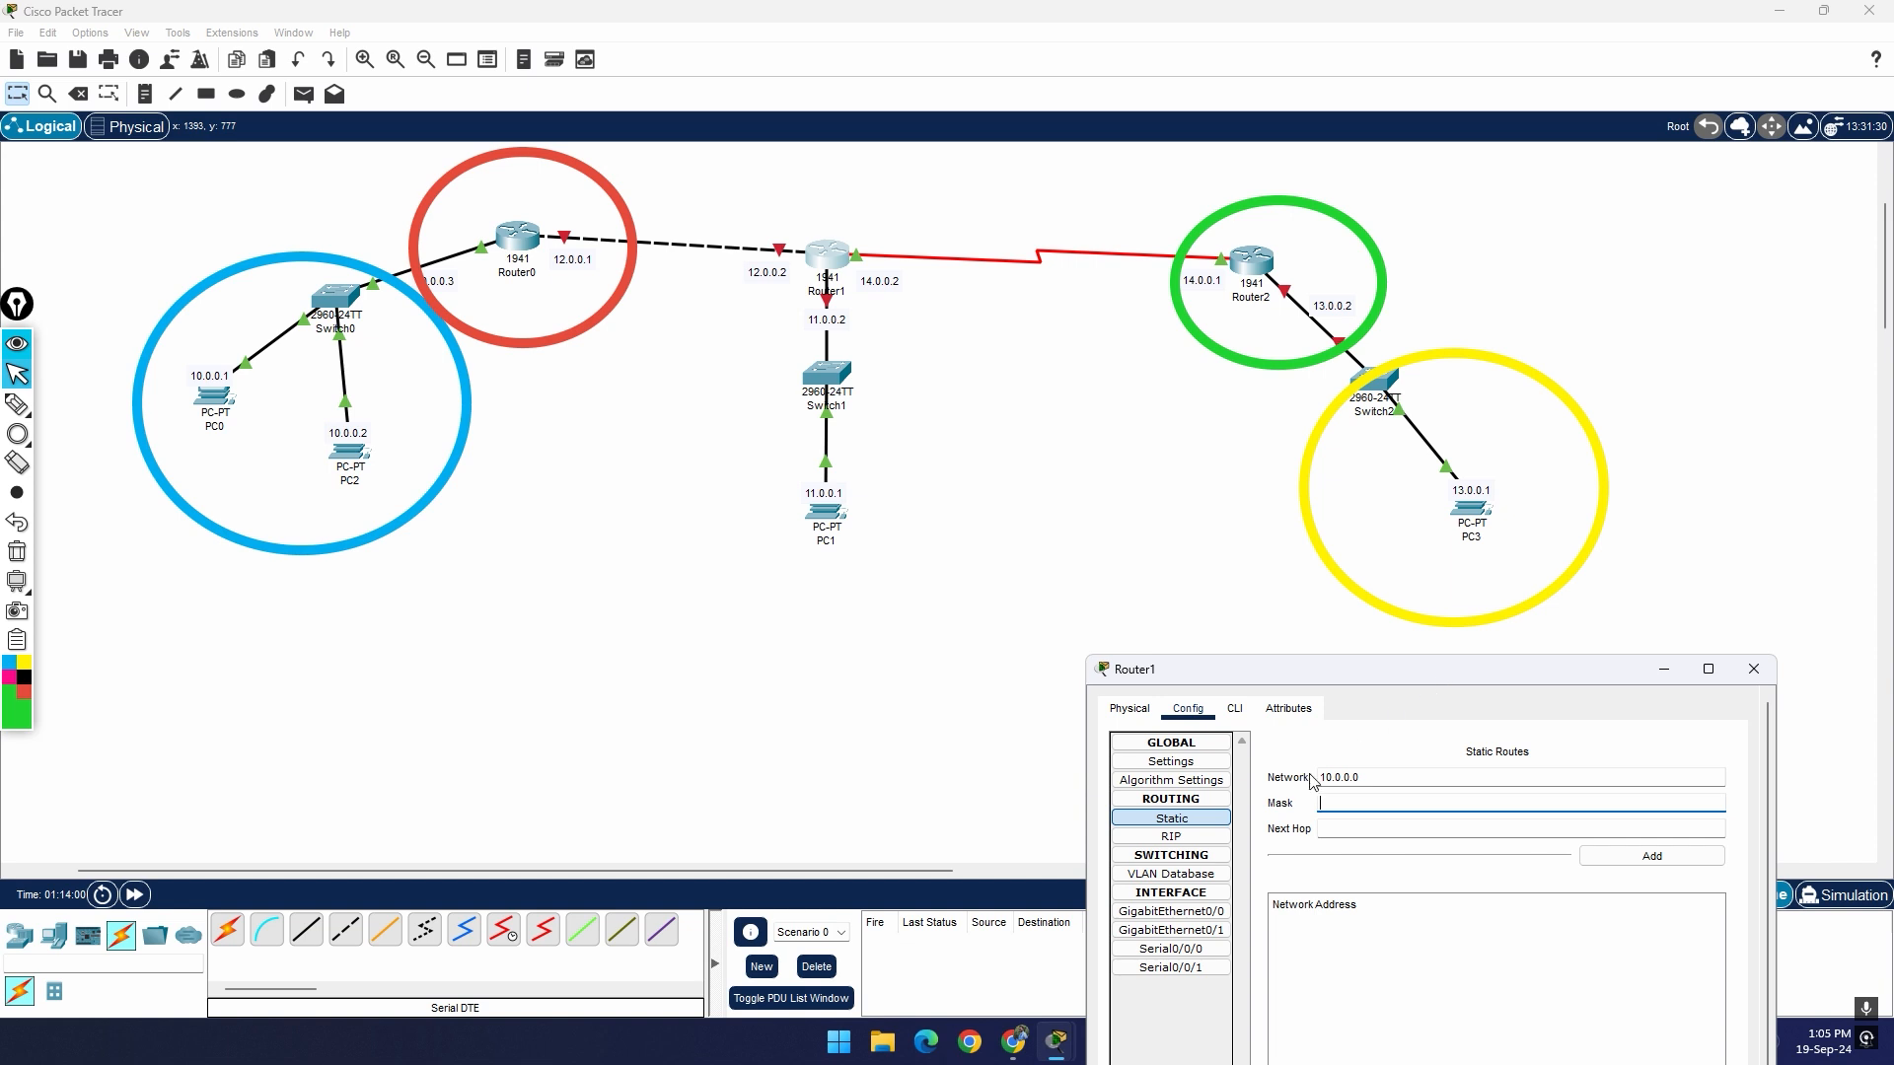
pyautogui.moveTo(1468, 673); pyautogui.dragTo(1449, 652)
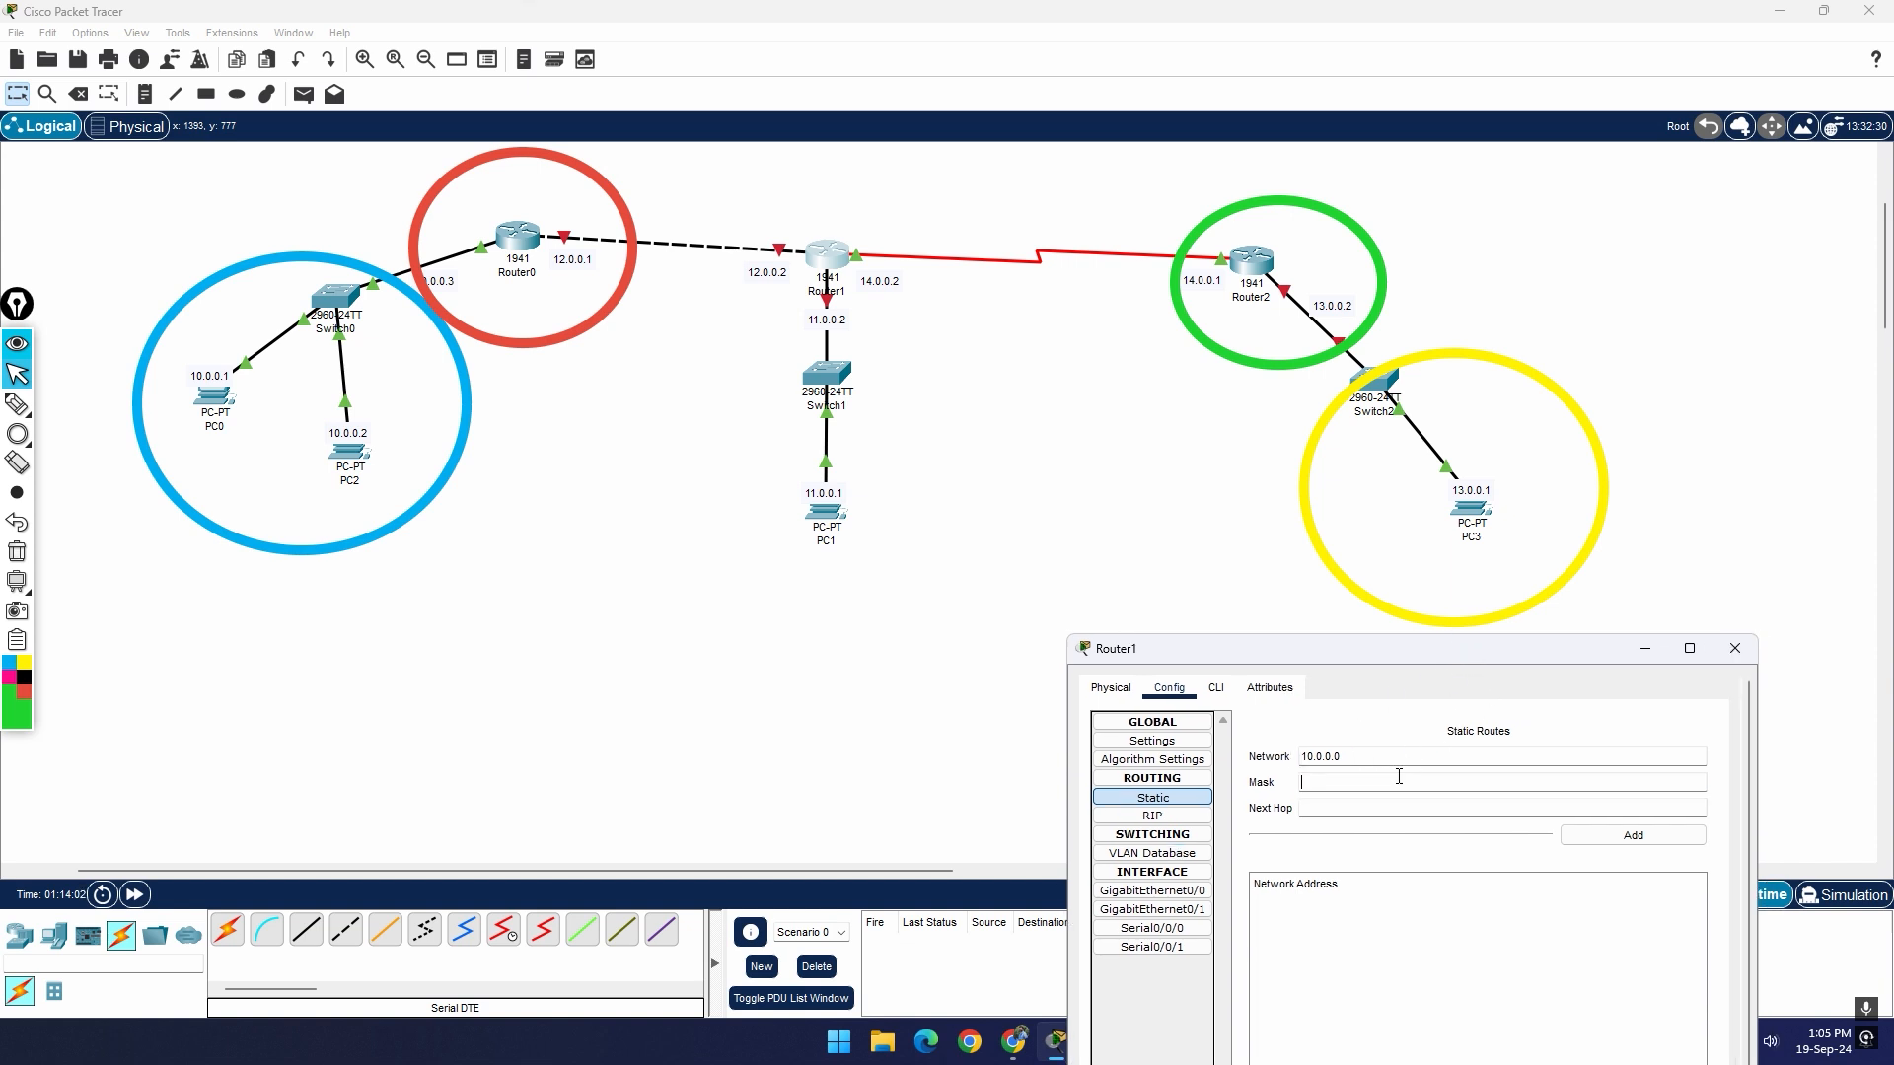
pyautogui.press('super+v')
pyautogui.scroll(-5, 1482, 676)
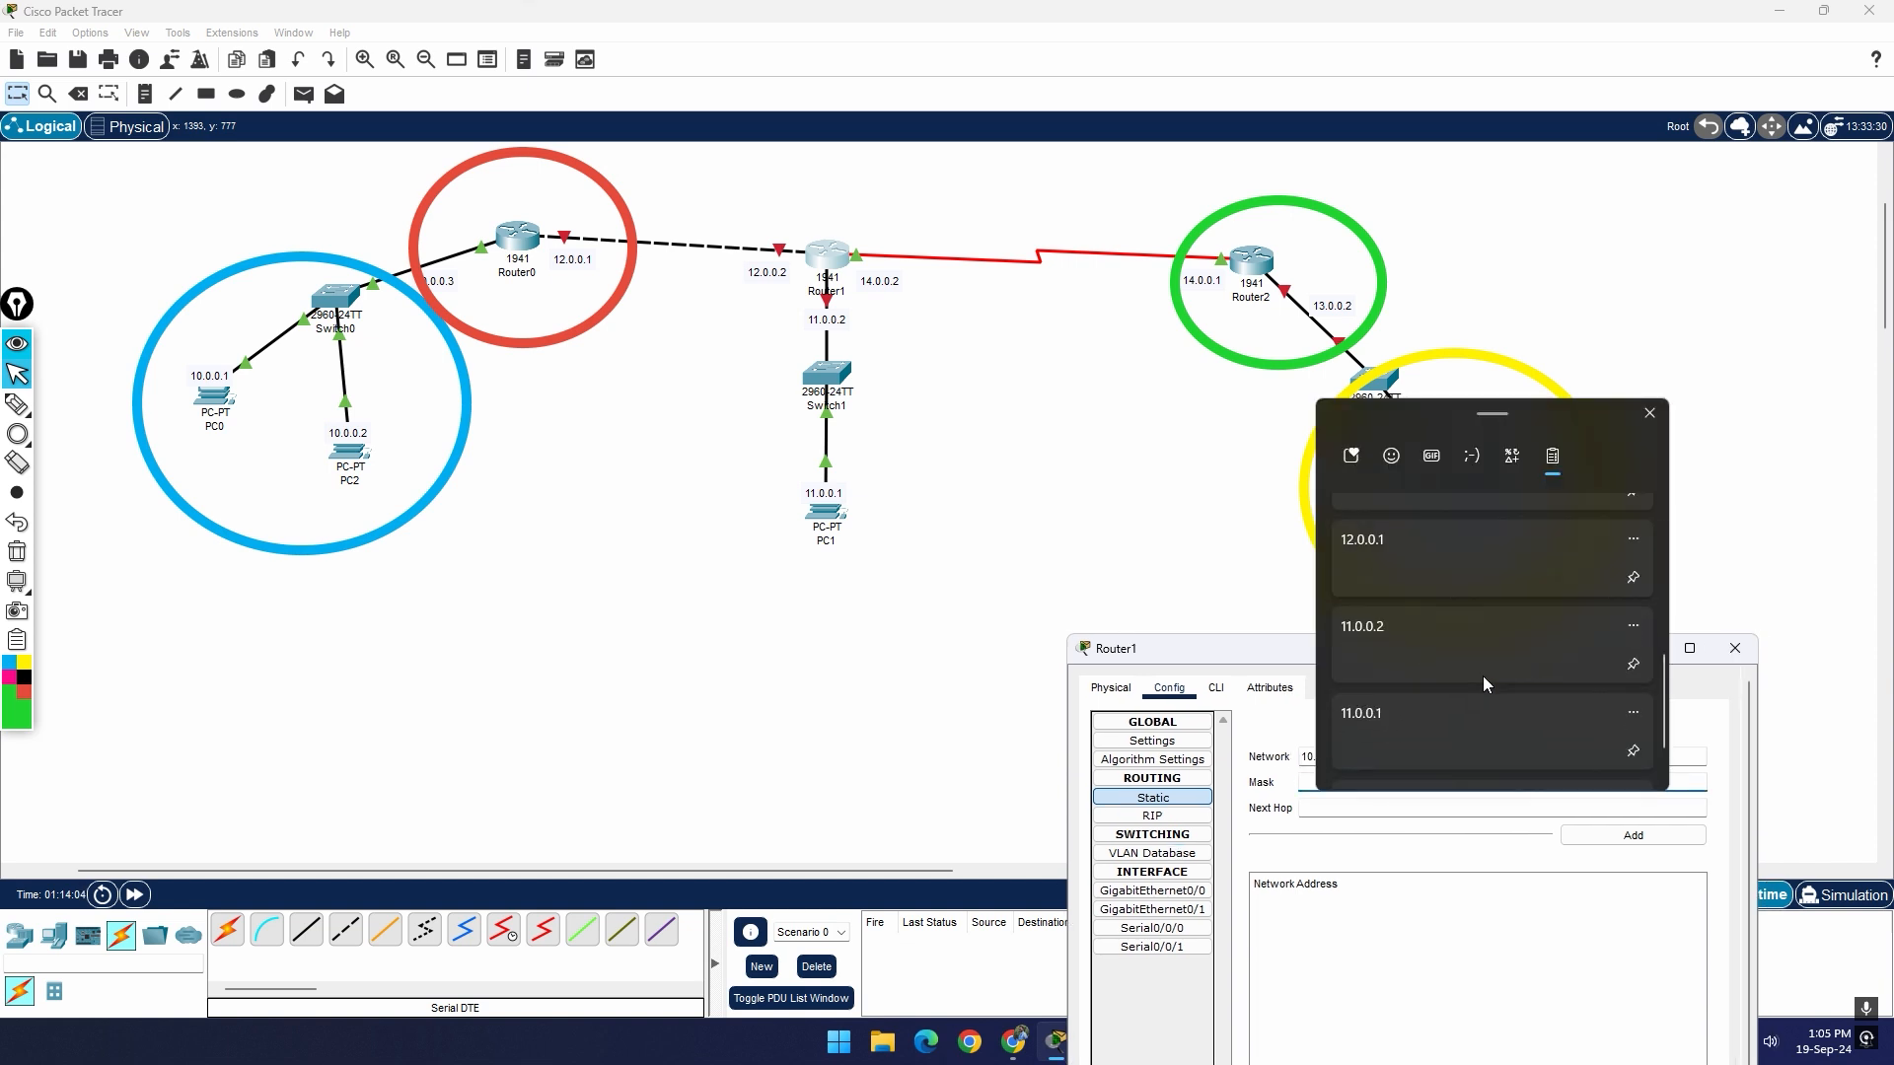
pyautogui.click(1503, 602)
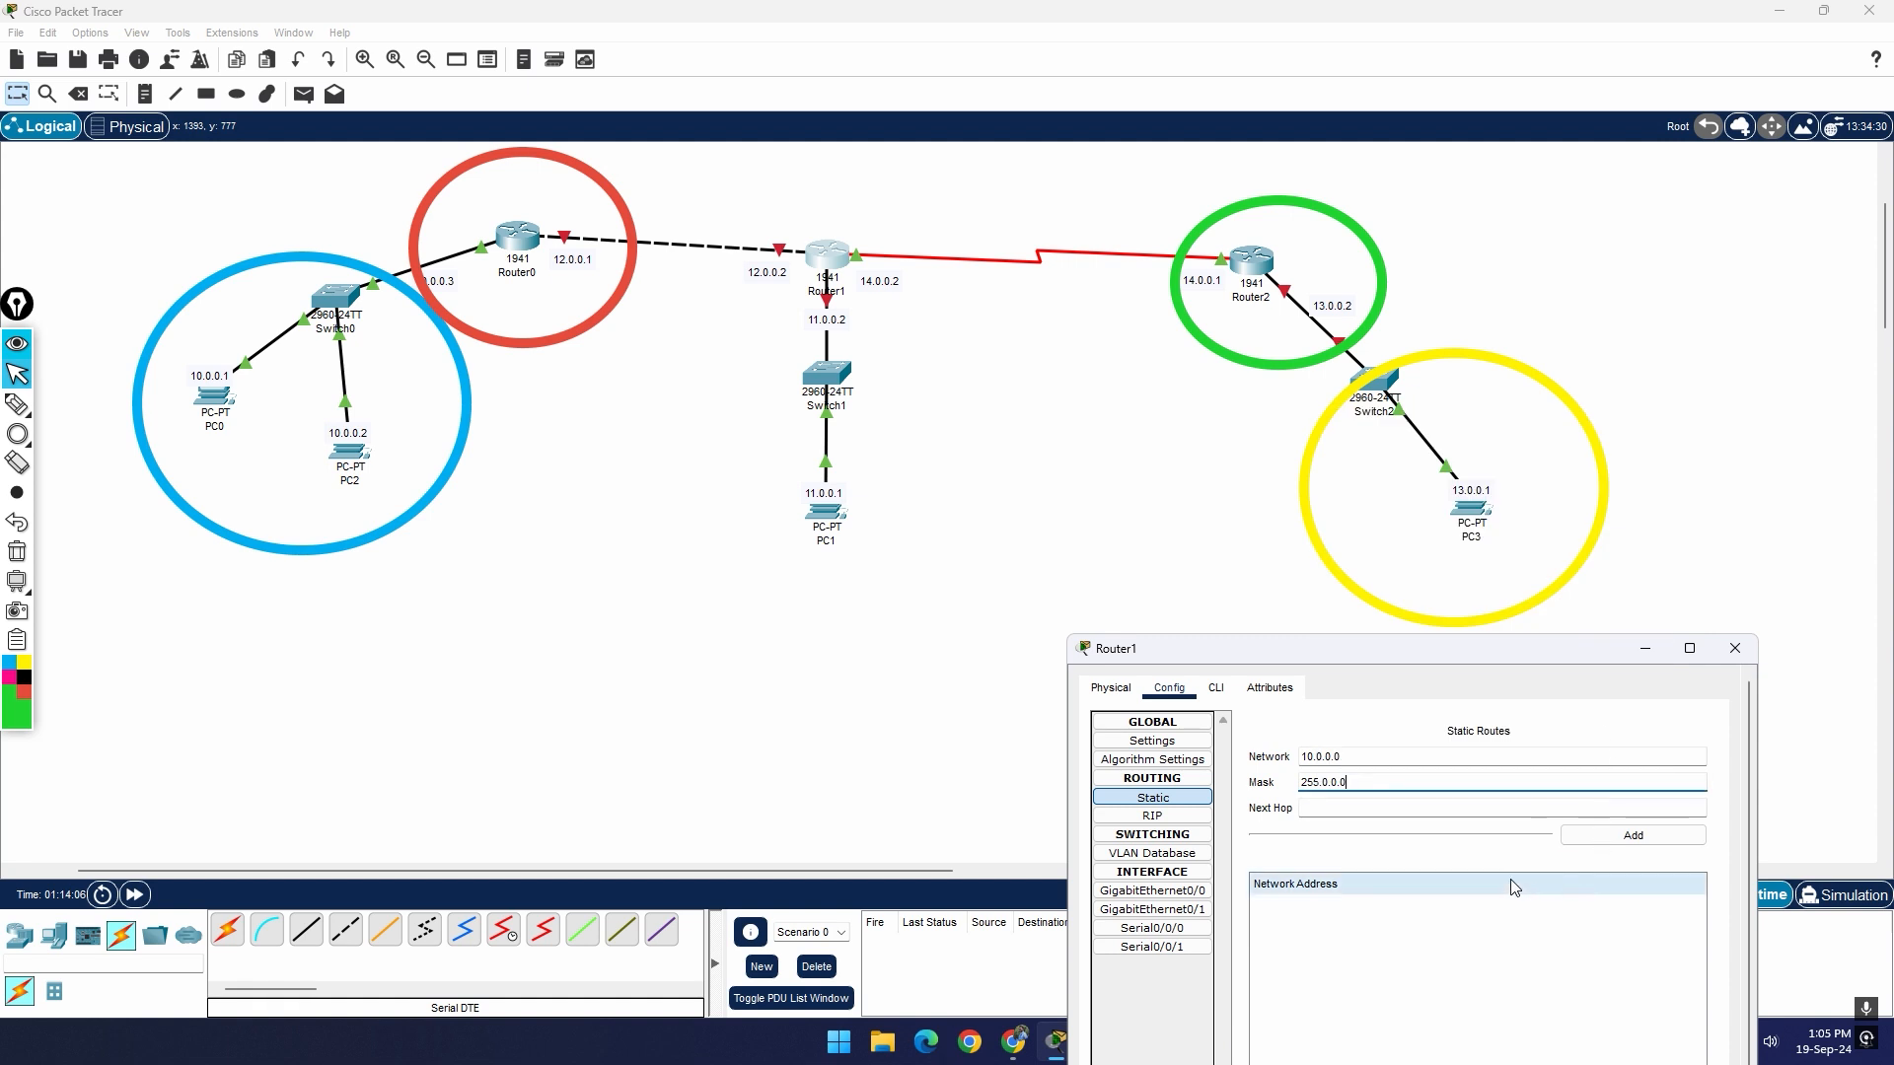
# Step: Set the next hop to 12.0.0.1 and add the 10.0.0.0 static route to Router1
pyautogui.click(1374, 809)
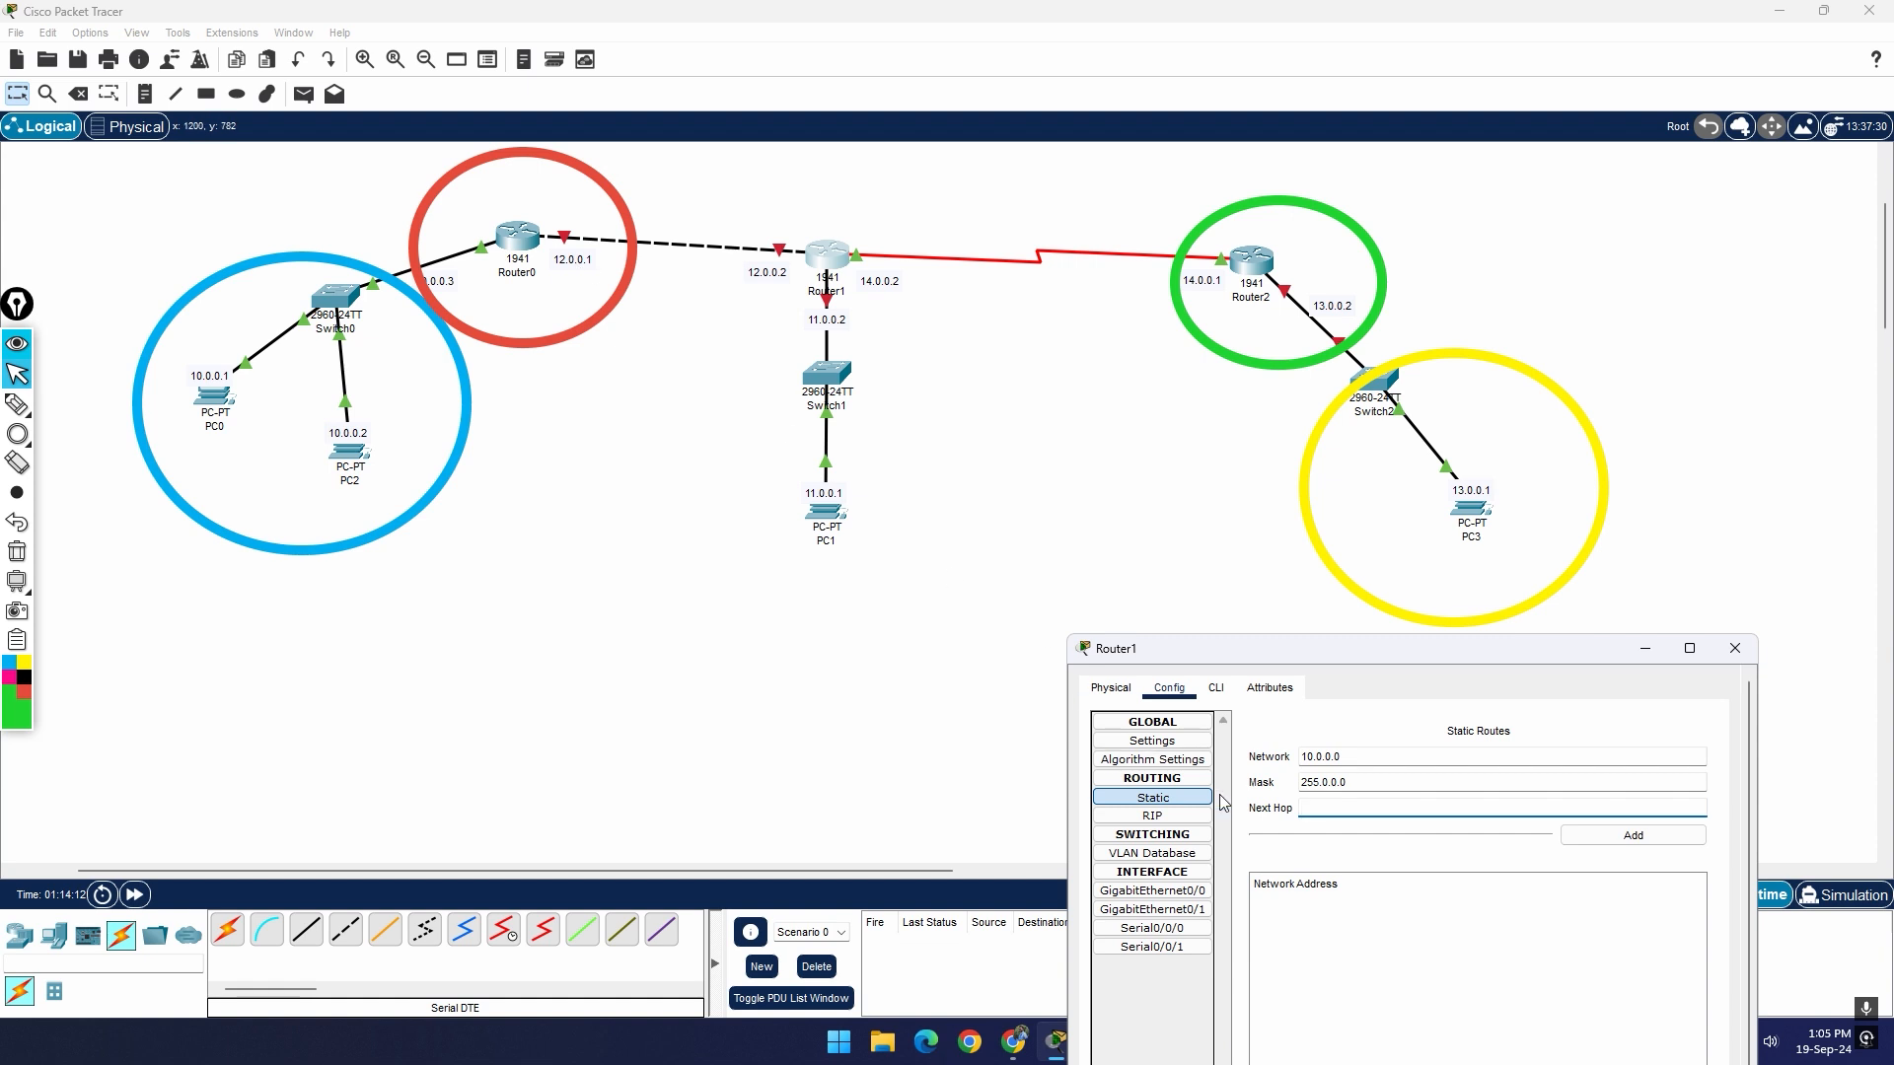
pyautogui.write('12-')
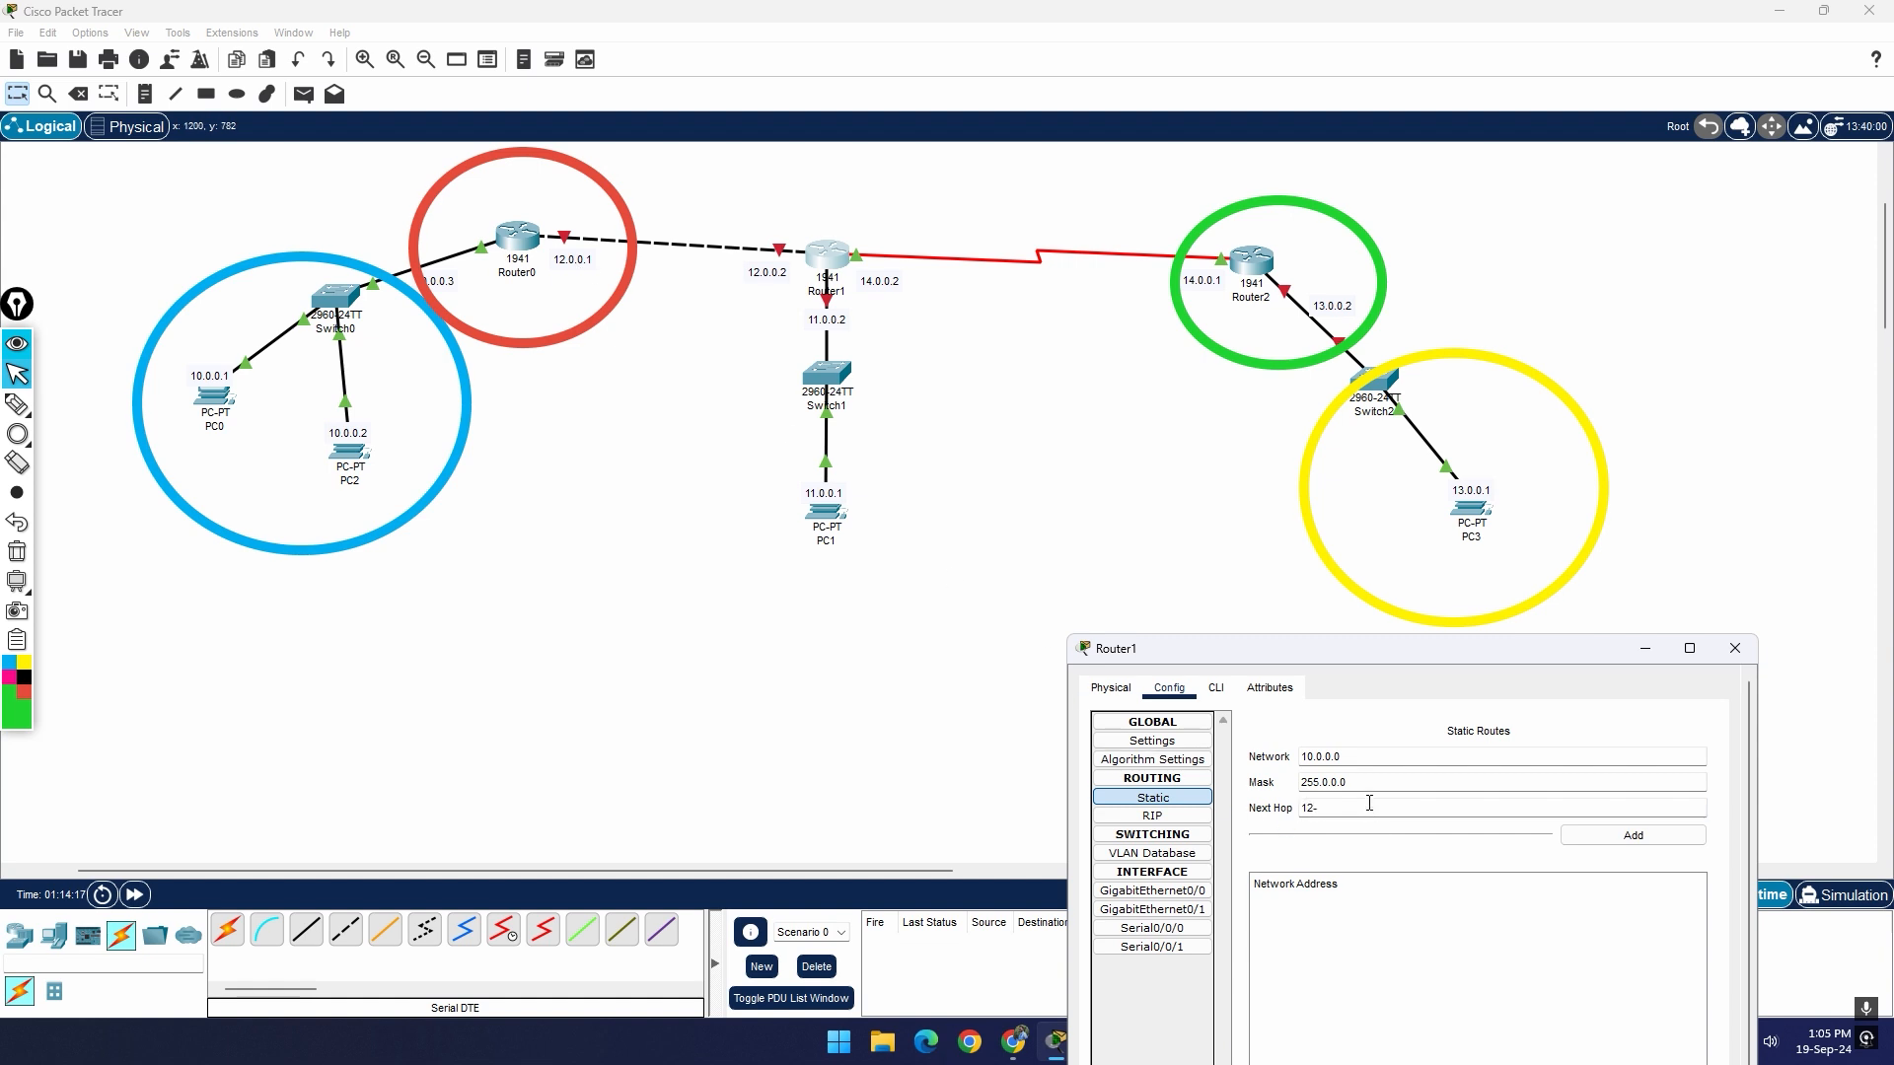
pyautogui.press('BackSpace')
pyautogui.write('.0.0.1')
pyautogui.click(1633, 838)
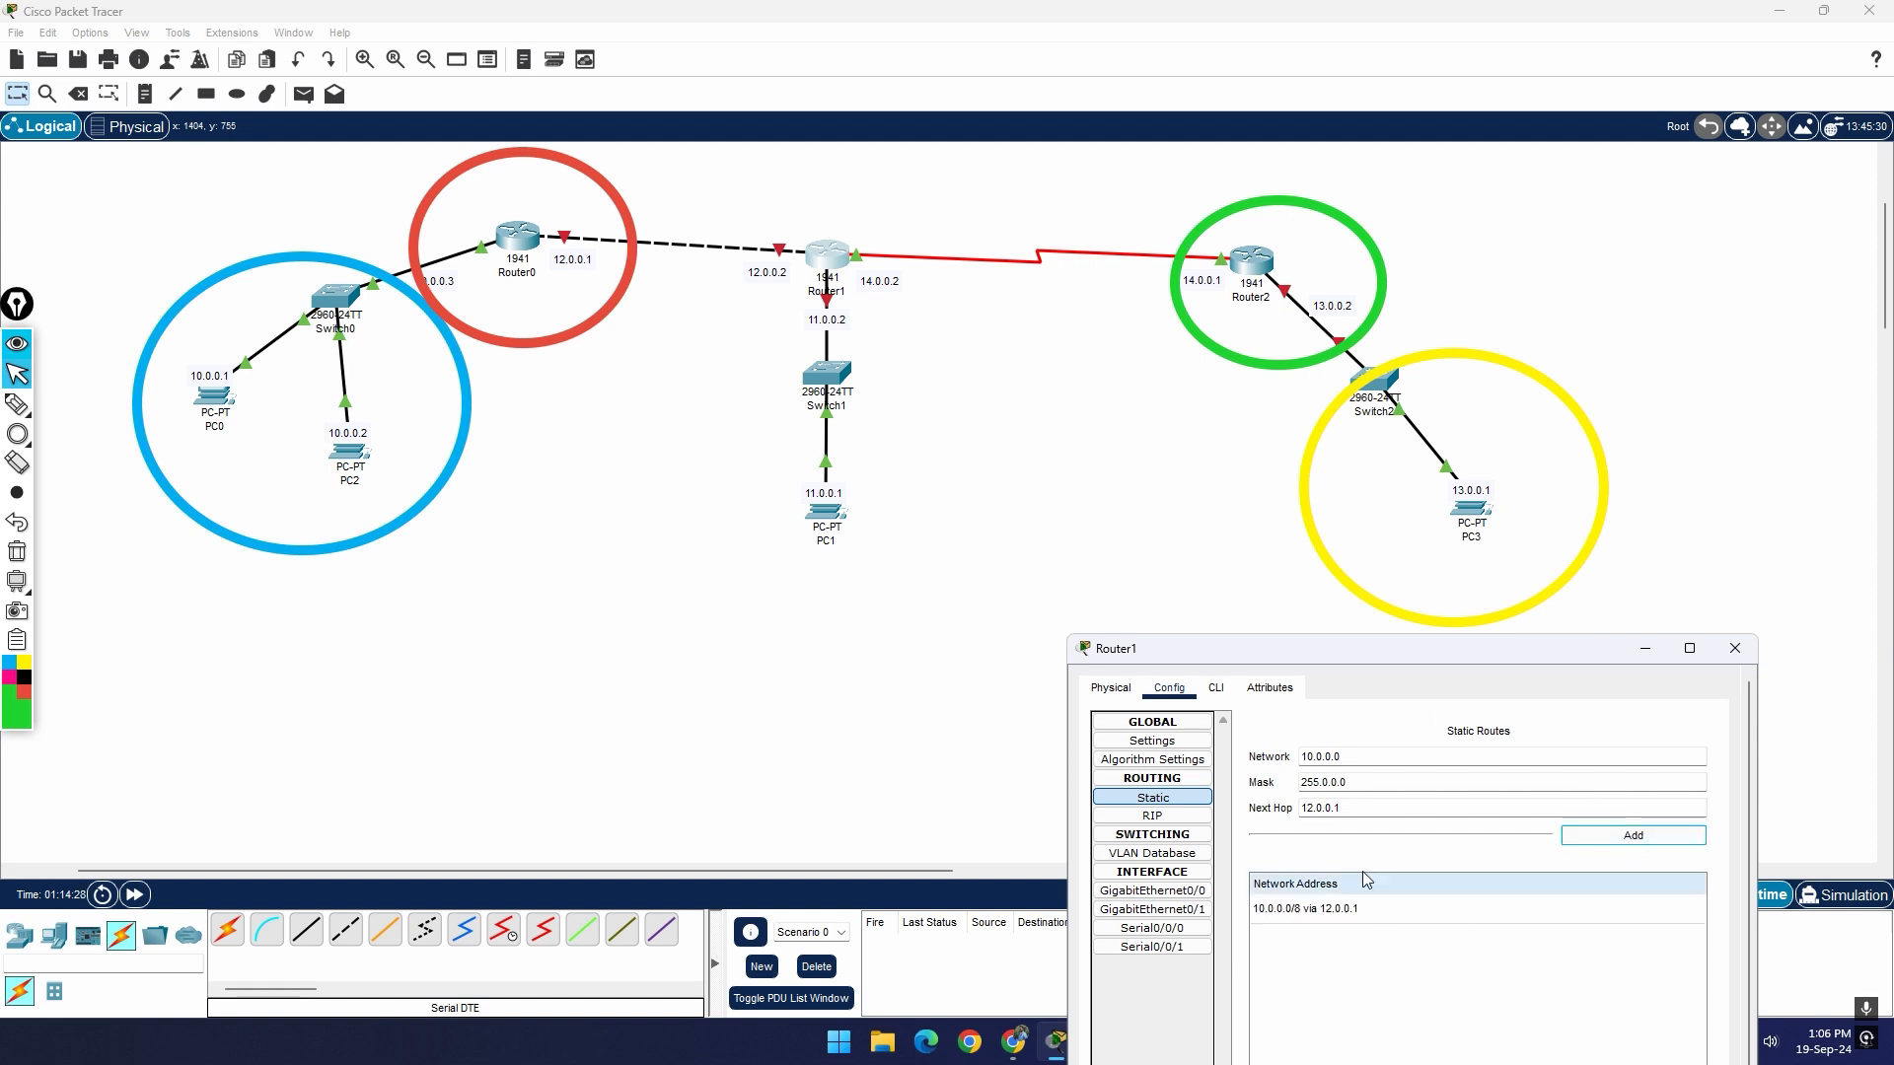
# Step: Add a second static route on Router1 to network 13.0.0.0, mask 255.0.0.0, with next hop 14.0.0.1
pyautogui.moveTo(1399, 655); pyautogui.dragTo(906, 632)
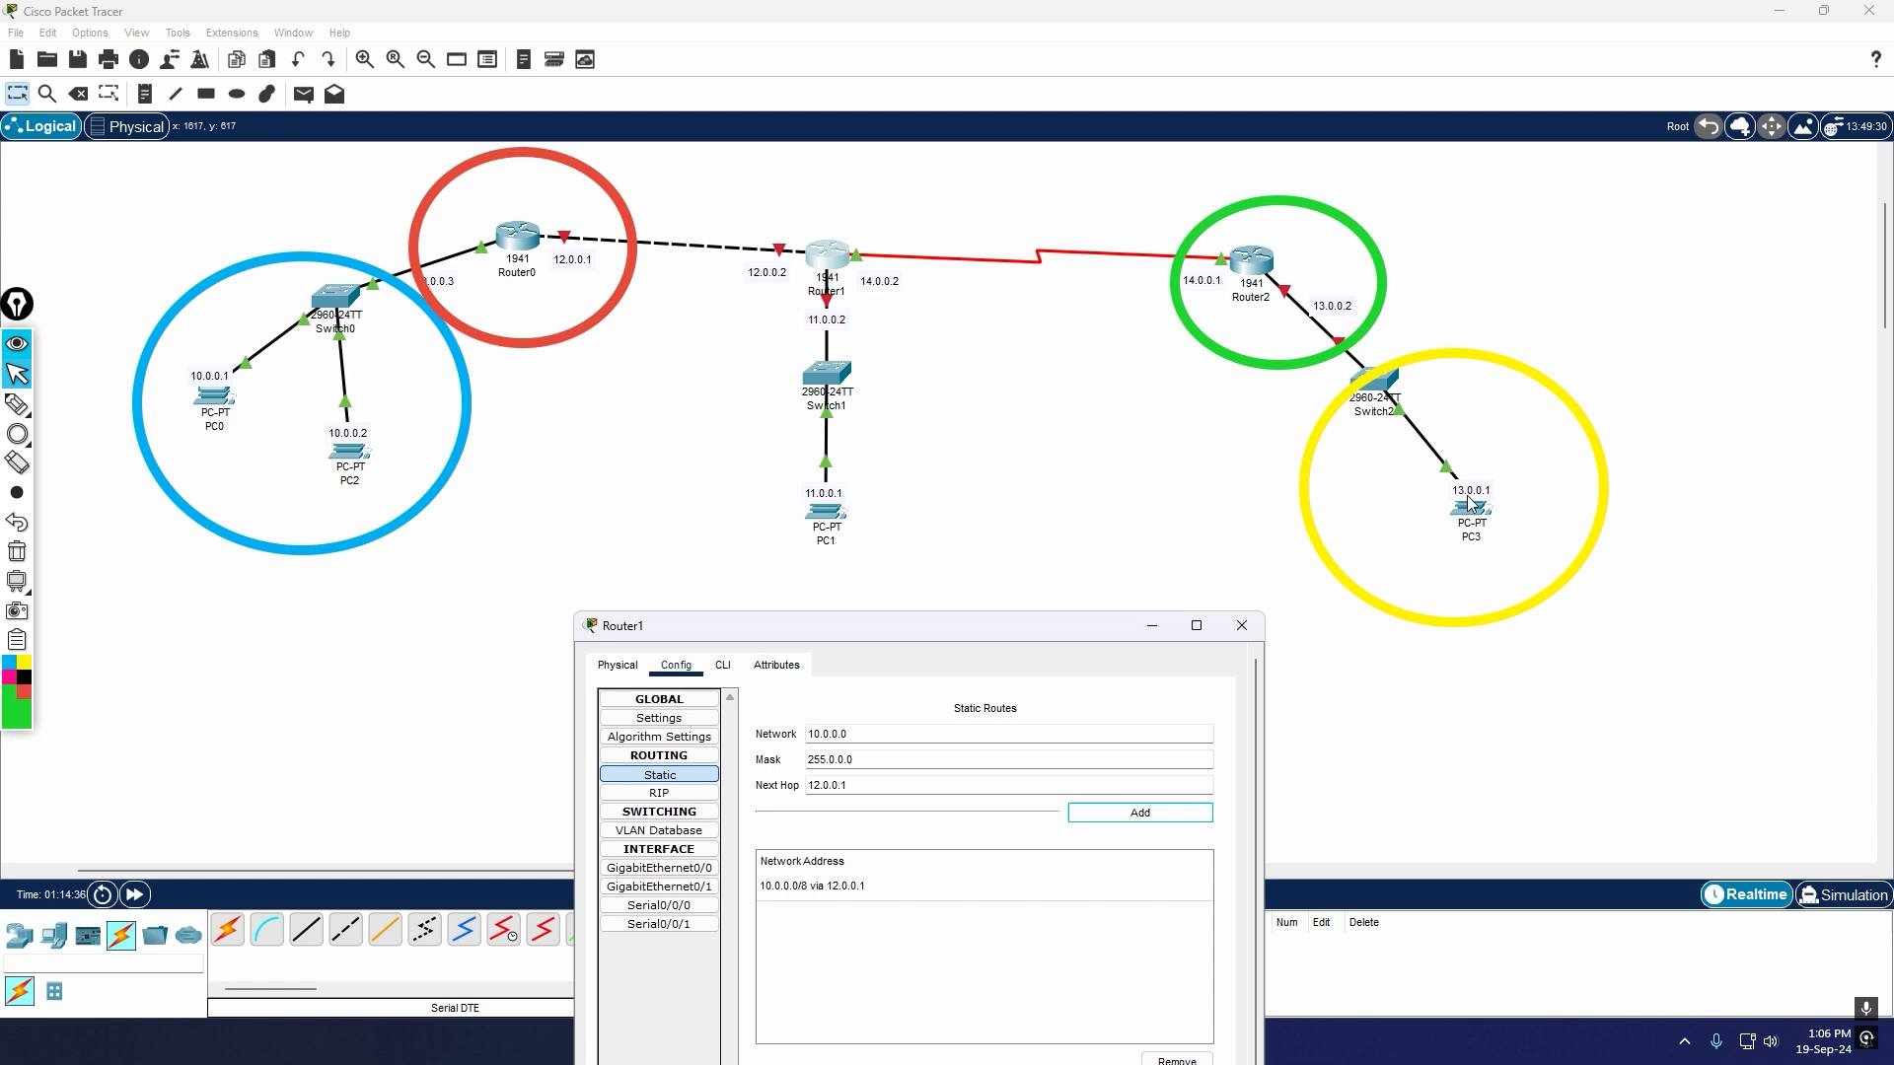
pyautogui.click(821, 736)
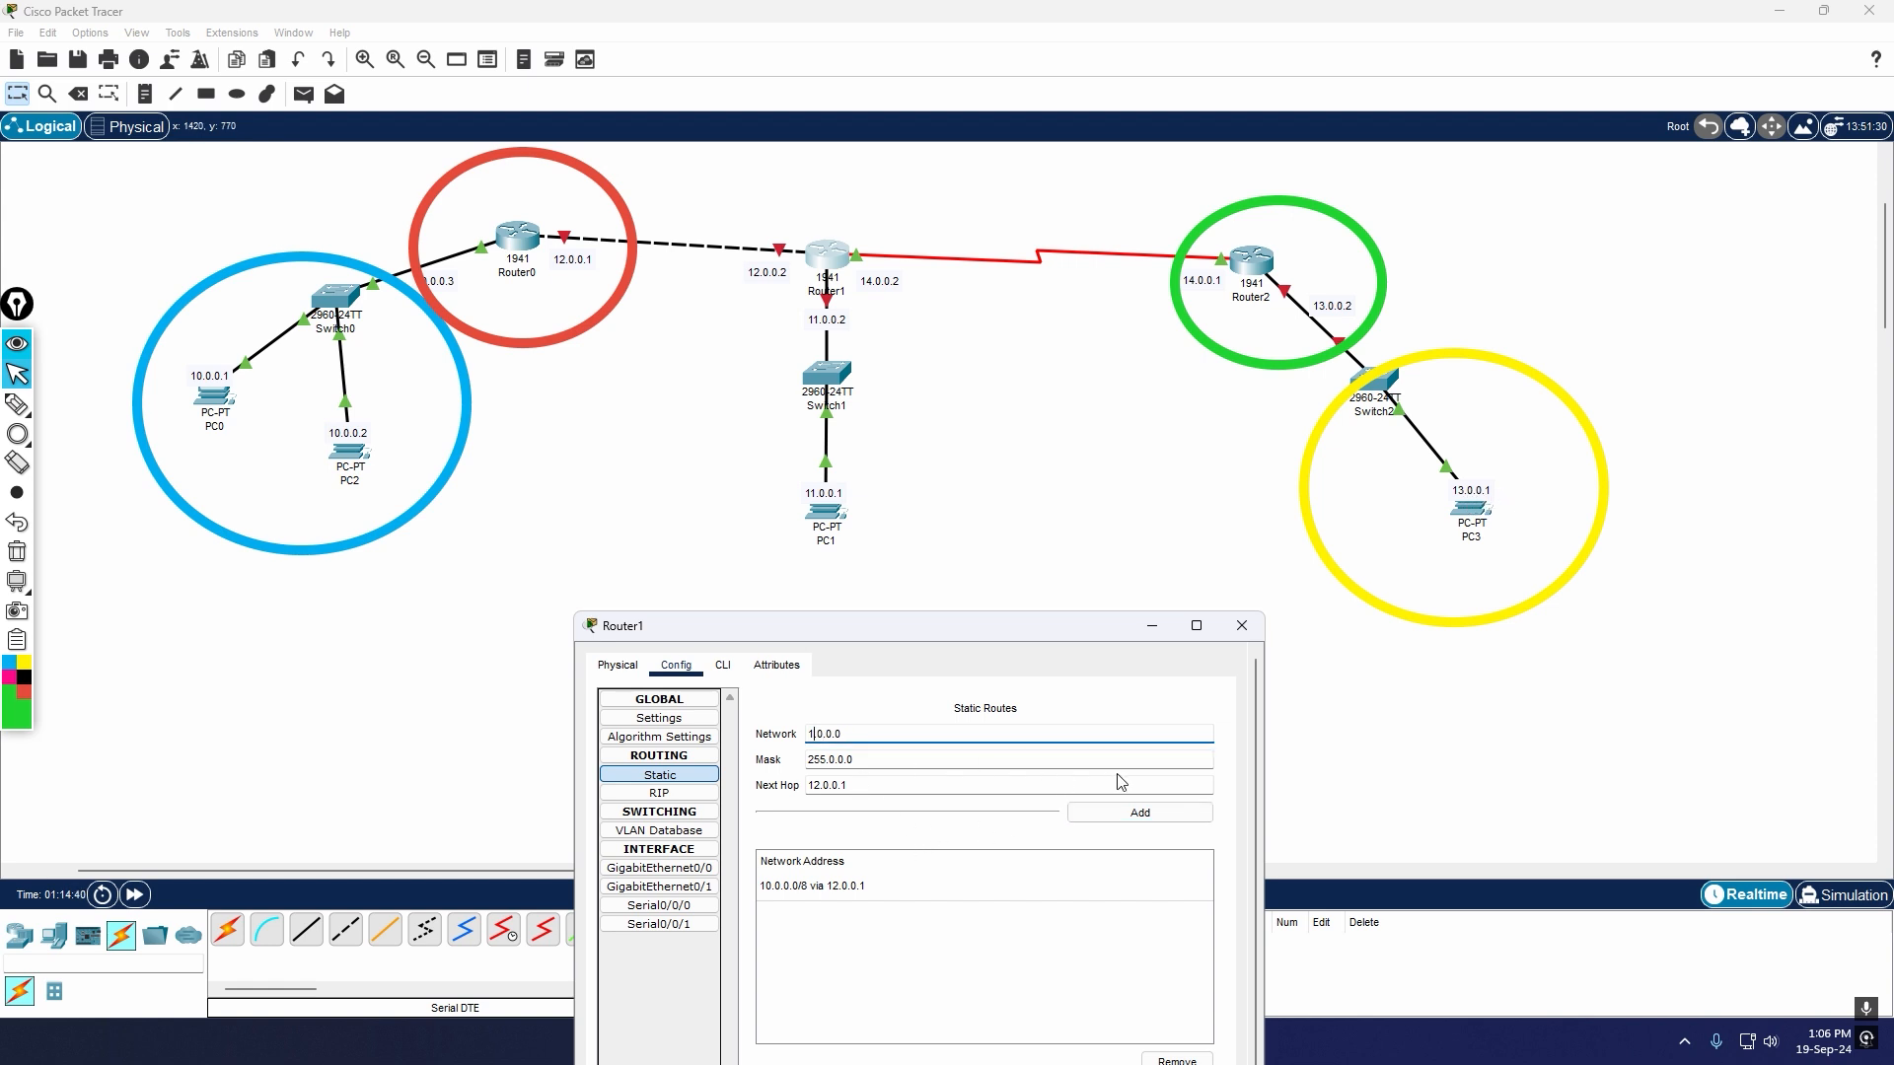
pyautogui.write('3')
pyautogui.click(913, 766)
pyautogui.click(859, 788)
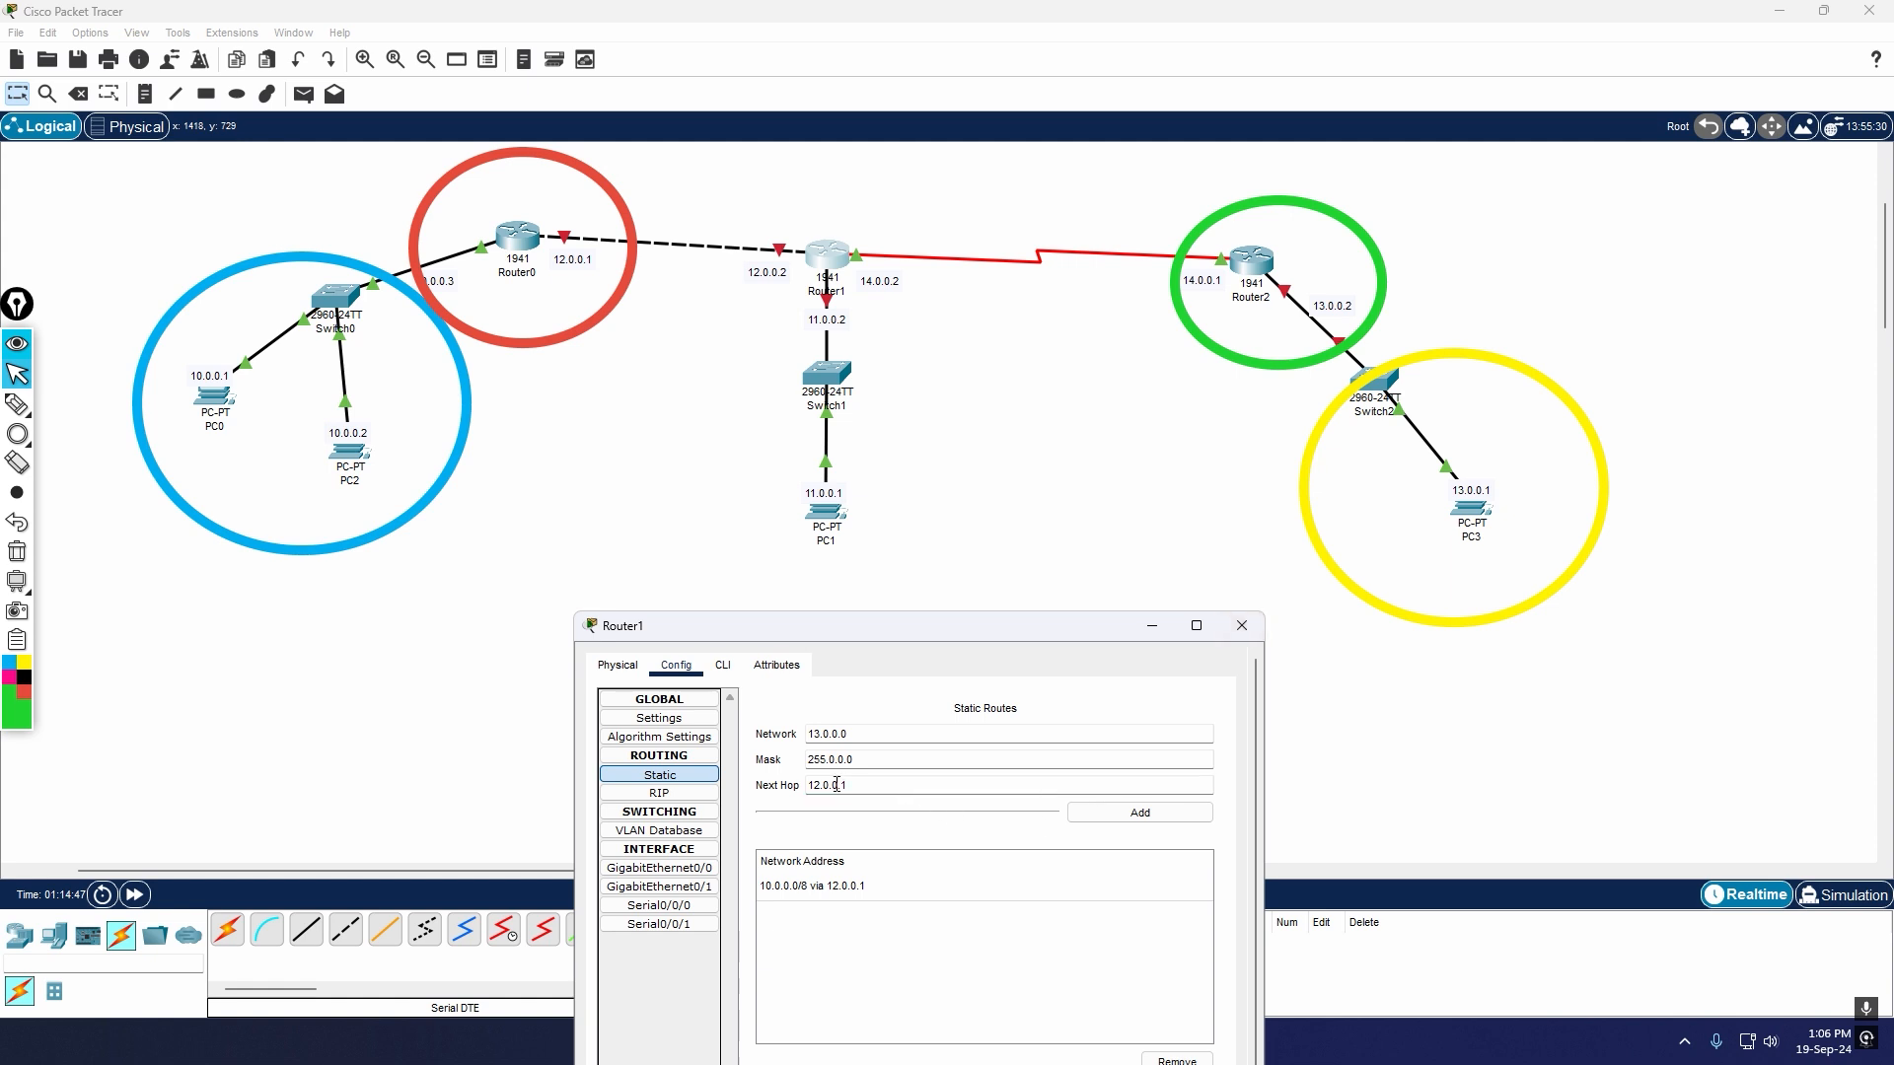
pyautogui.press('BackSpace')
pyautogui.write('4')
pyautogui.click(1138, 813)
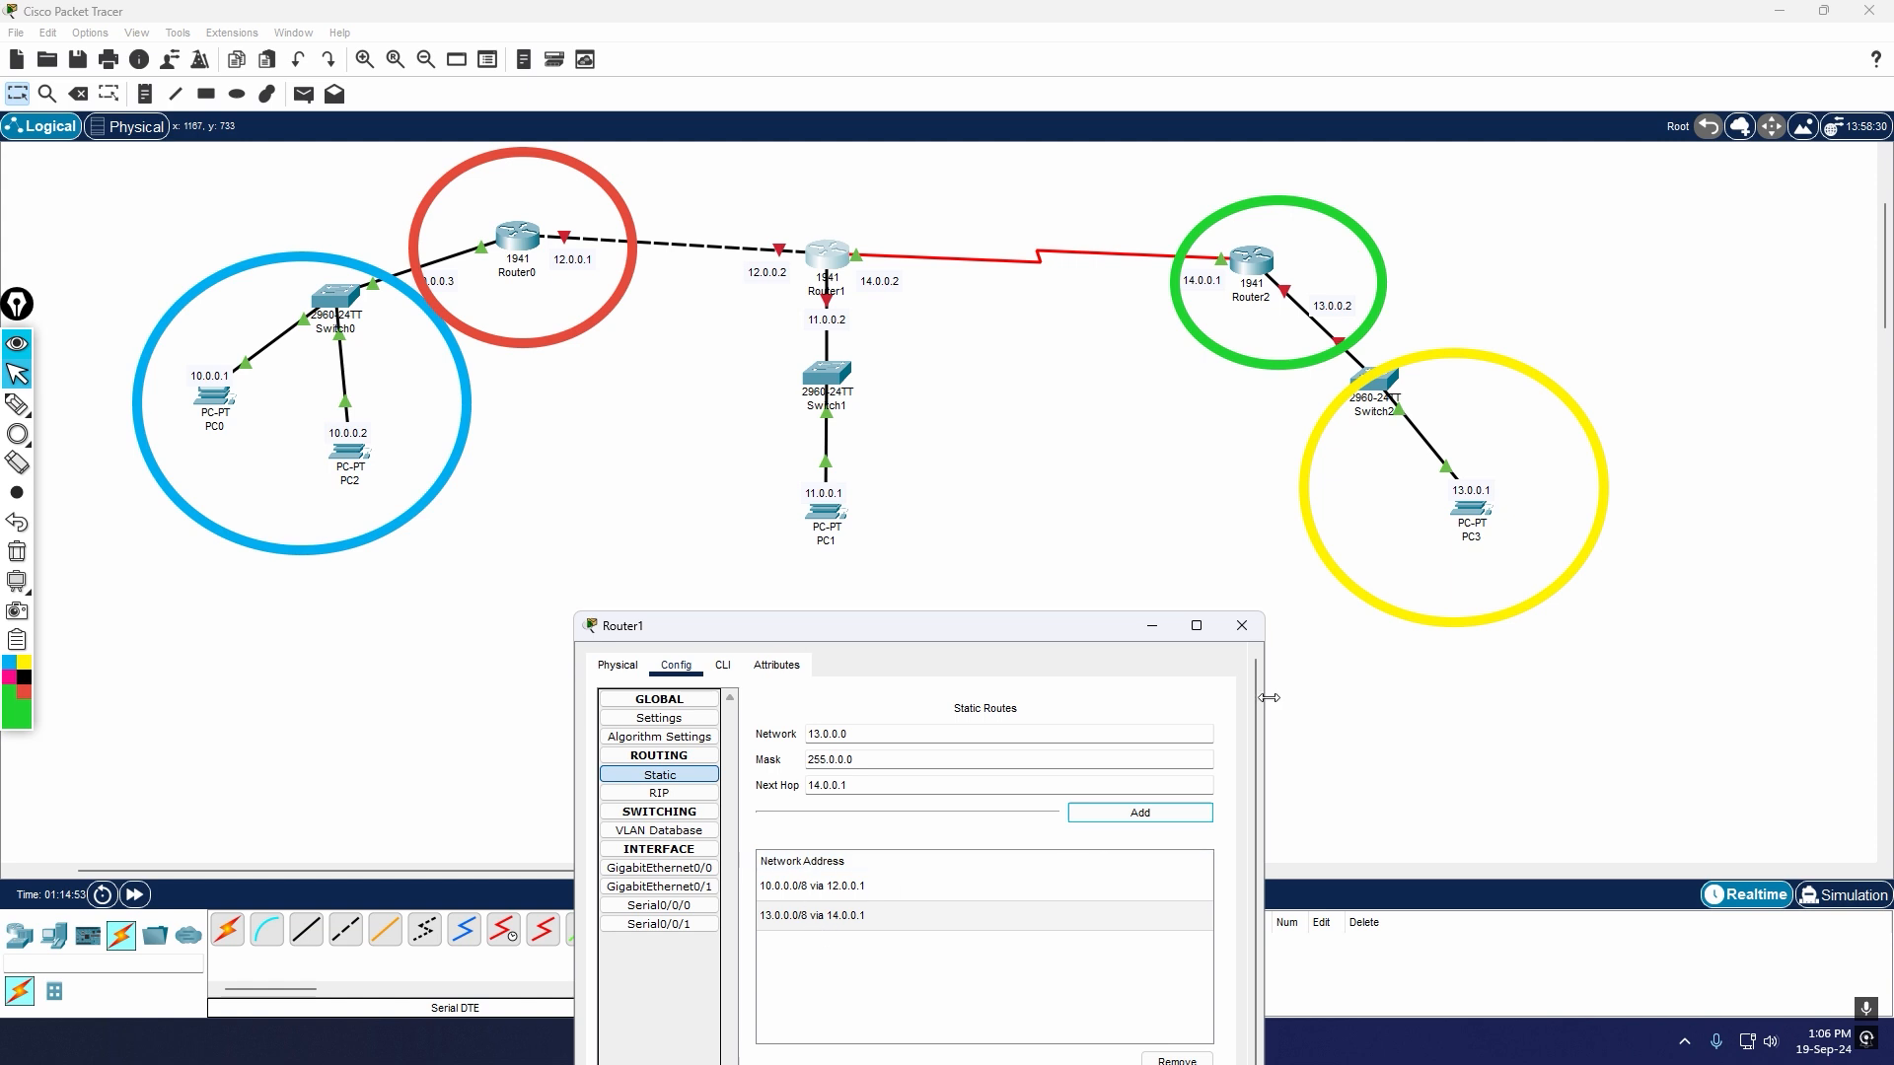
# Step: Close the Router1 settings and clear all the coloured circles drawn over the topology
pyautogui.click(1242, 628)
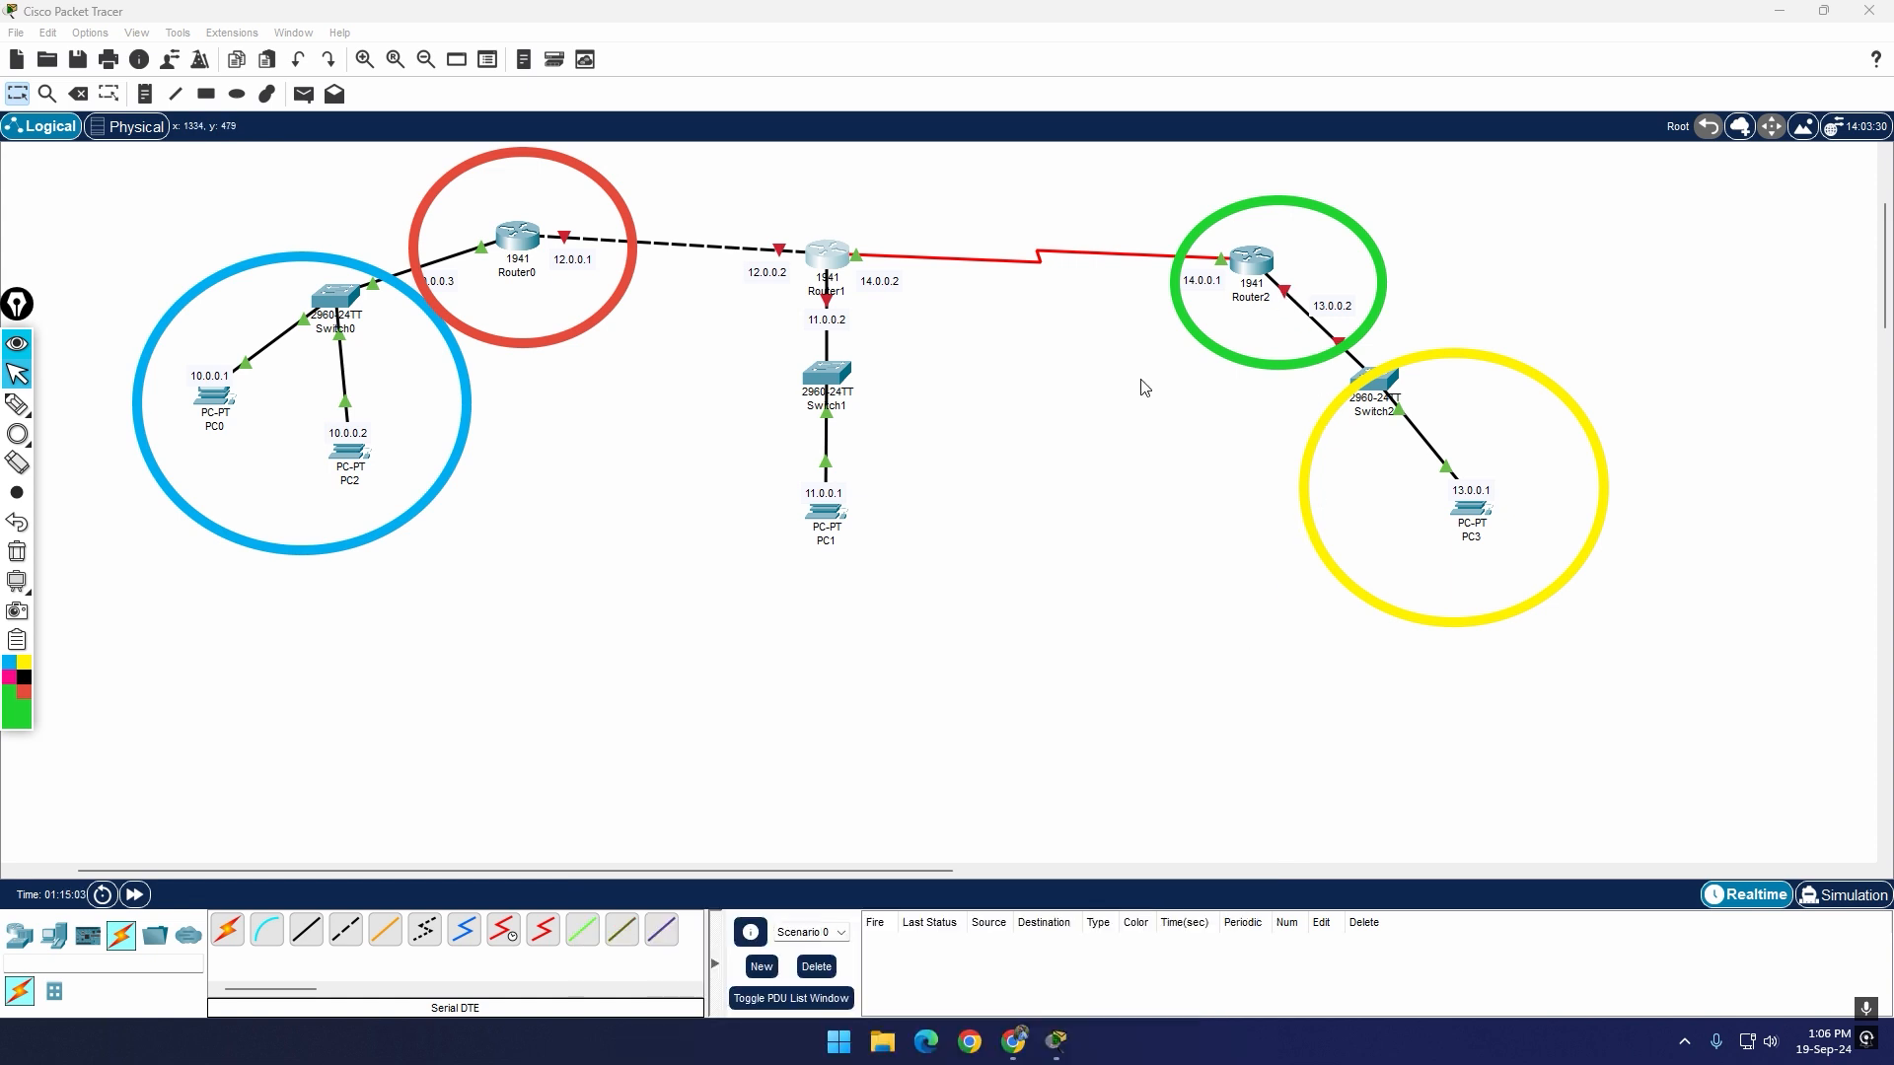
pyautogui.click(14, 552)
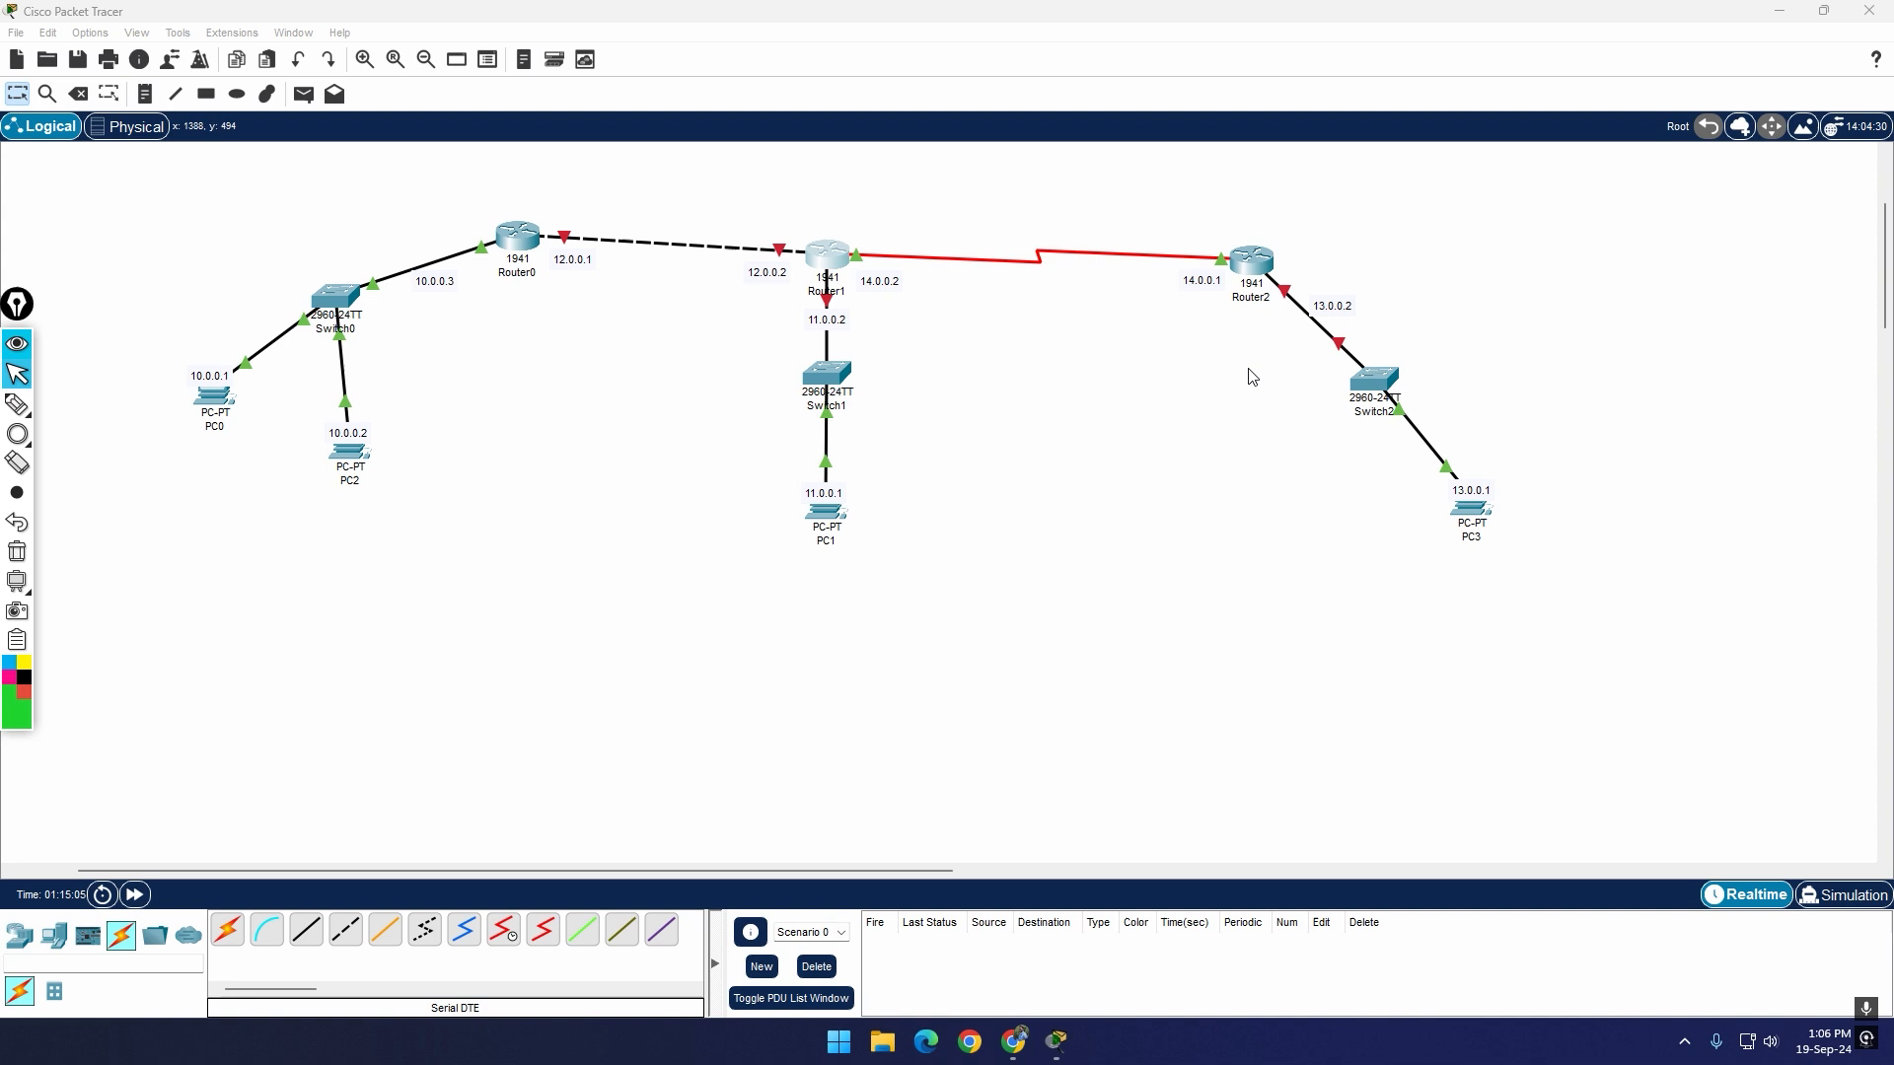
# Step: Reattach the detached Switch2 cable to the GigabitEthernet0/0 port of Router2
pyautogui.click(1287, 299)
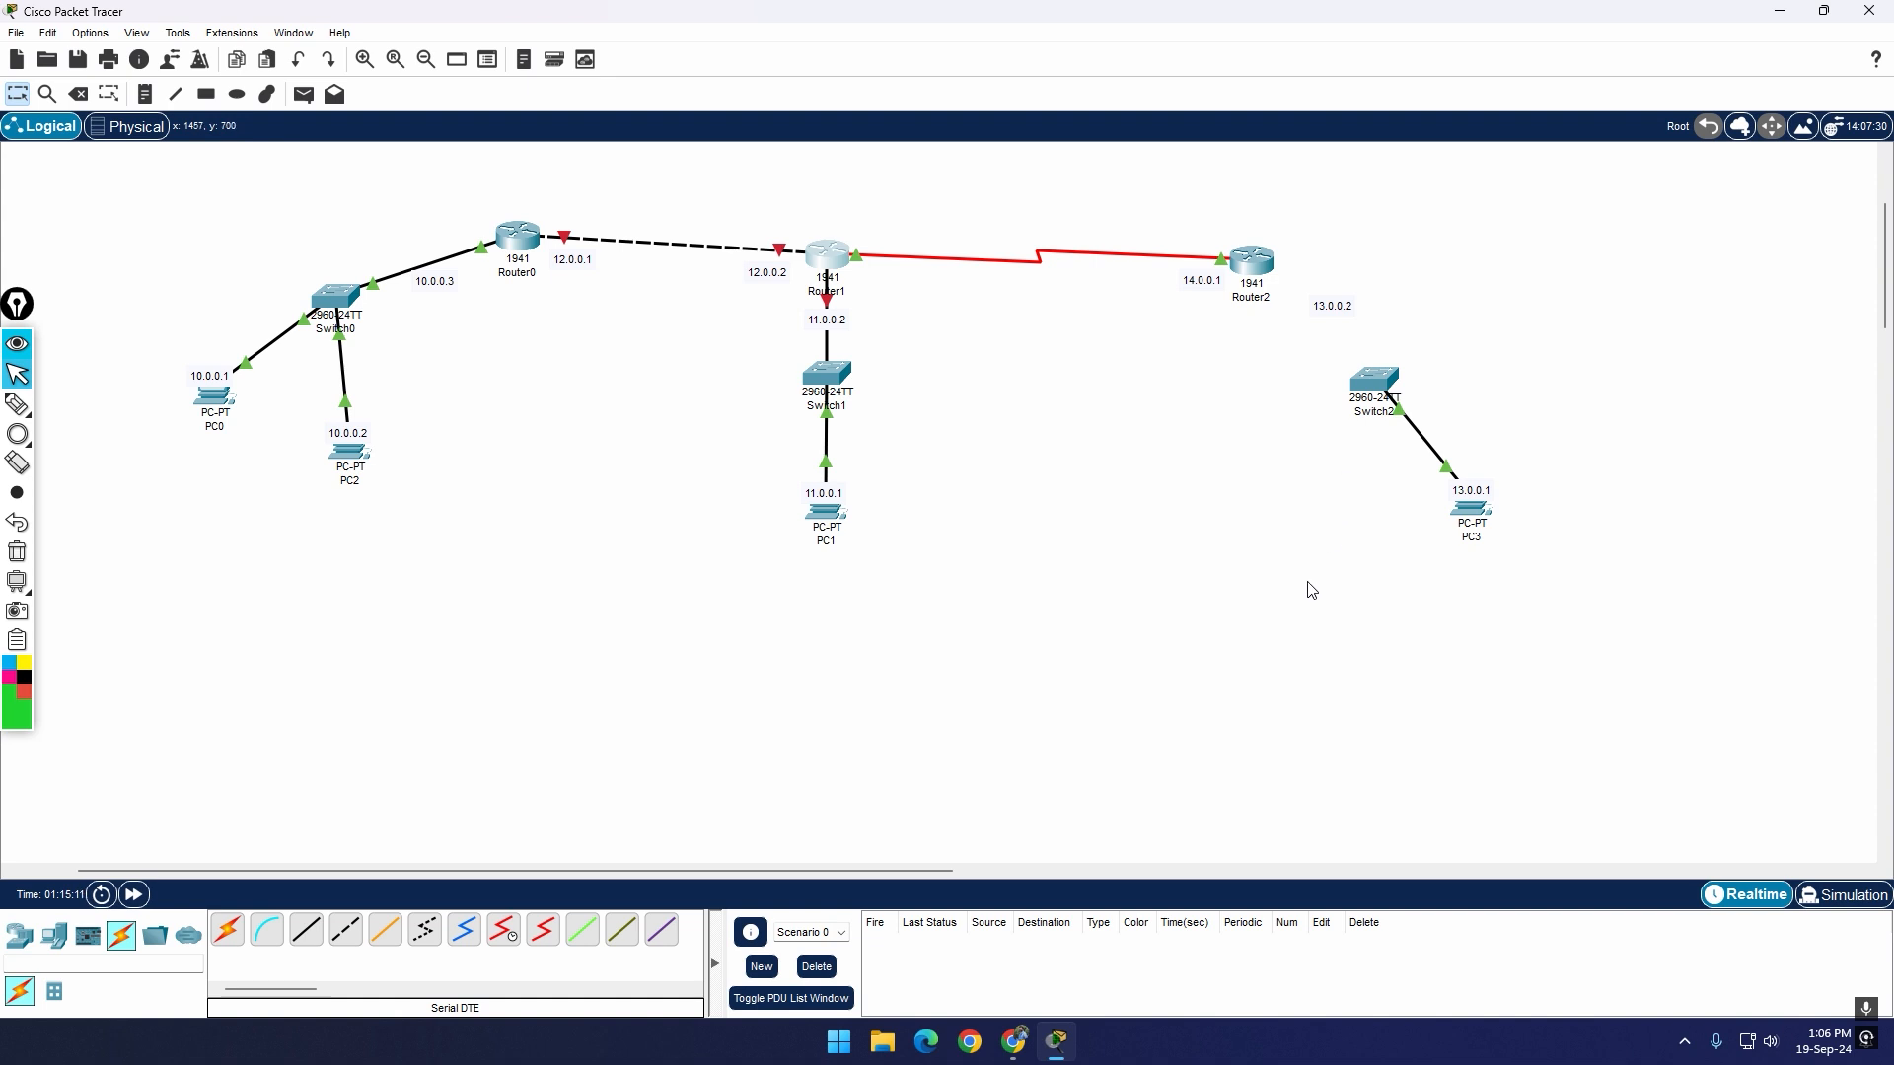
pyautogui.click(1261, 266)
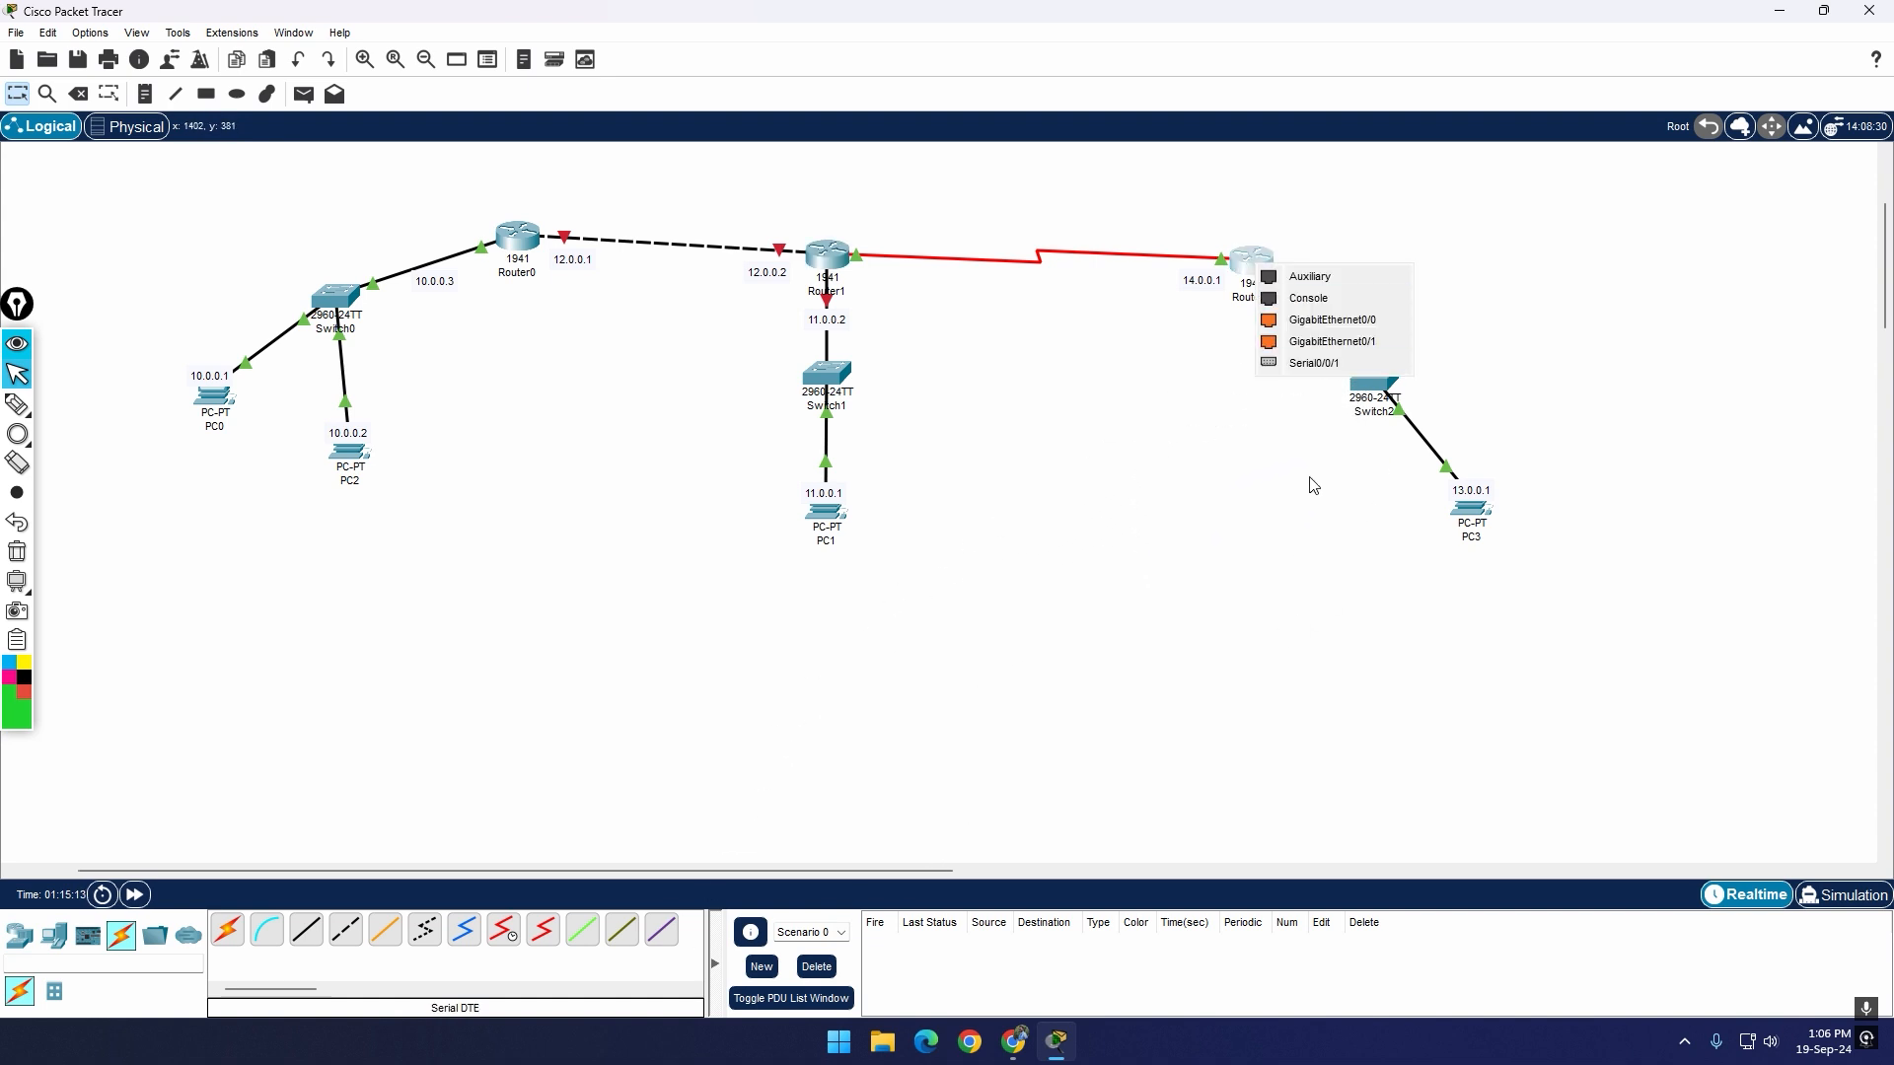
pyautogui.click(1405, 317)
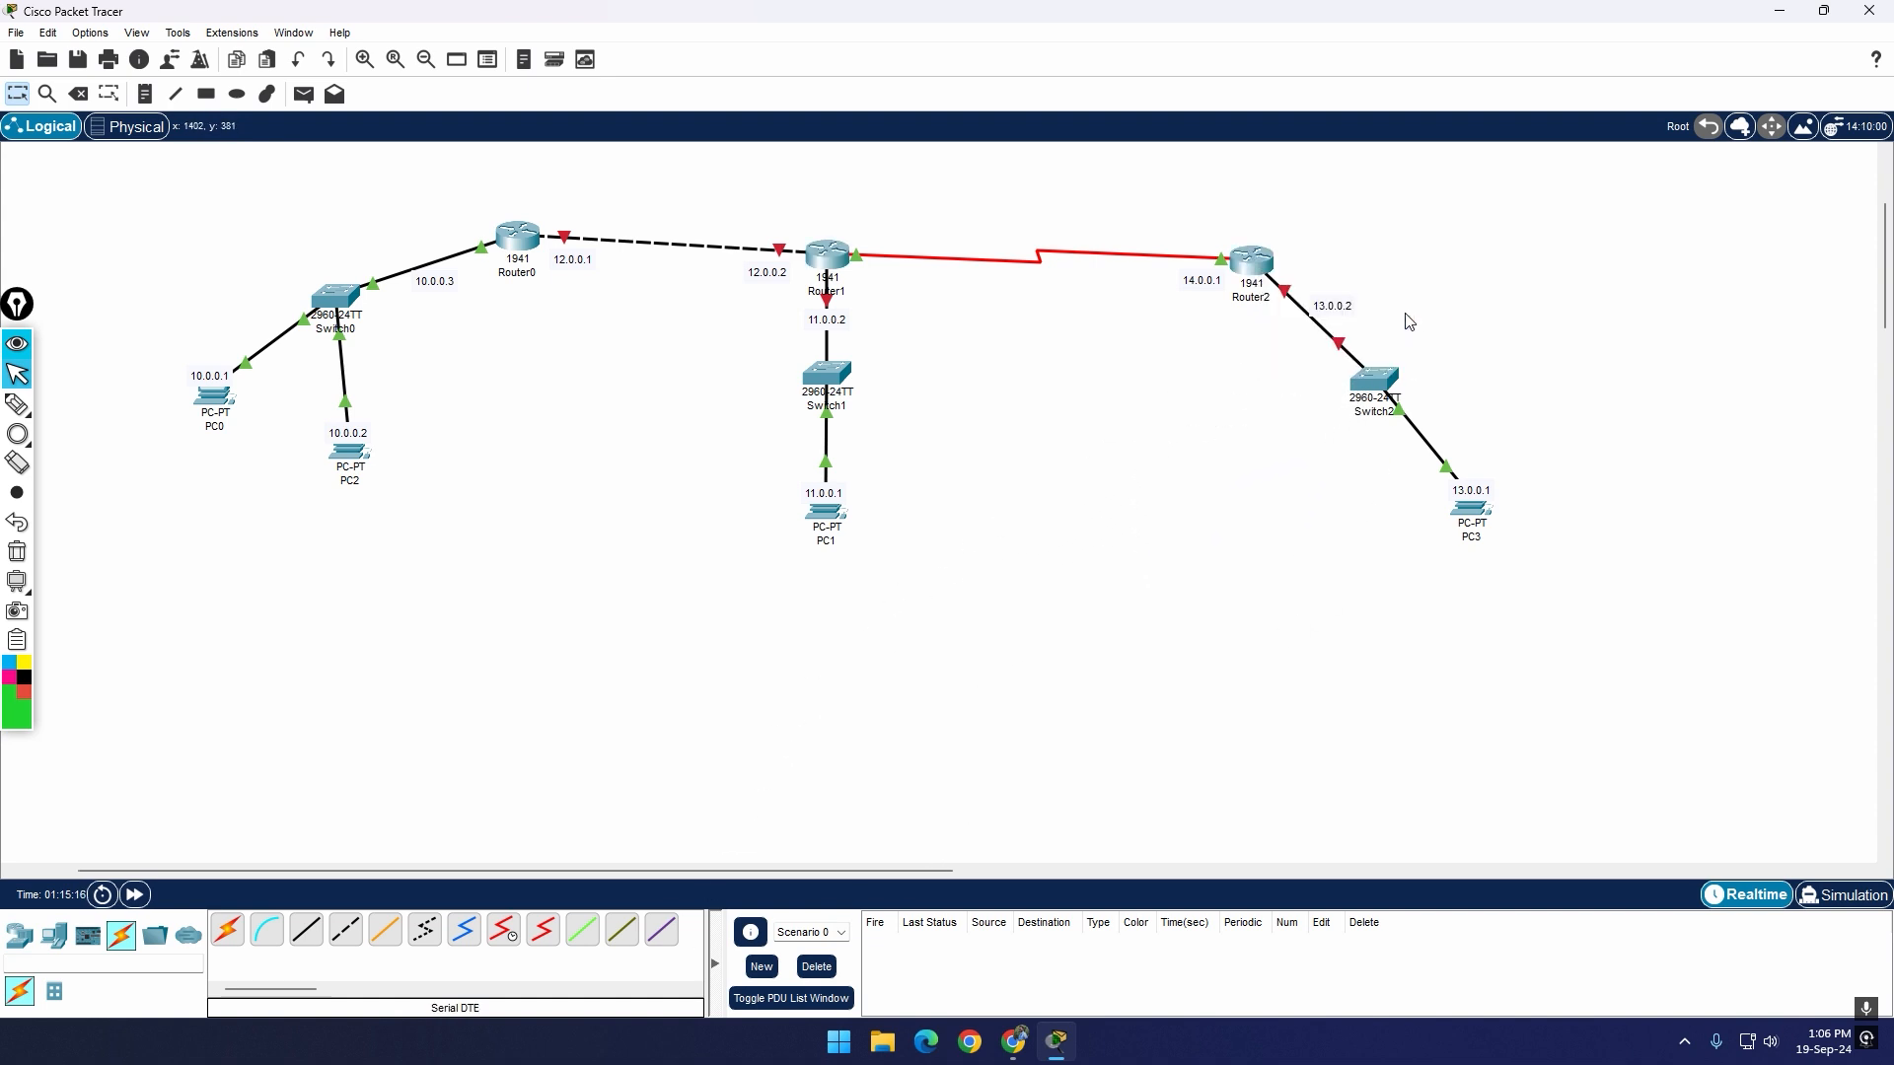
# Step: Check the port status and IP configuration of Router2's GigabitEthernet0/0 and GigabitEthernet0/1 interfaces
pyautogui.click(1253, 261)
pyautogui.click(784, 466)
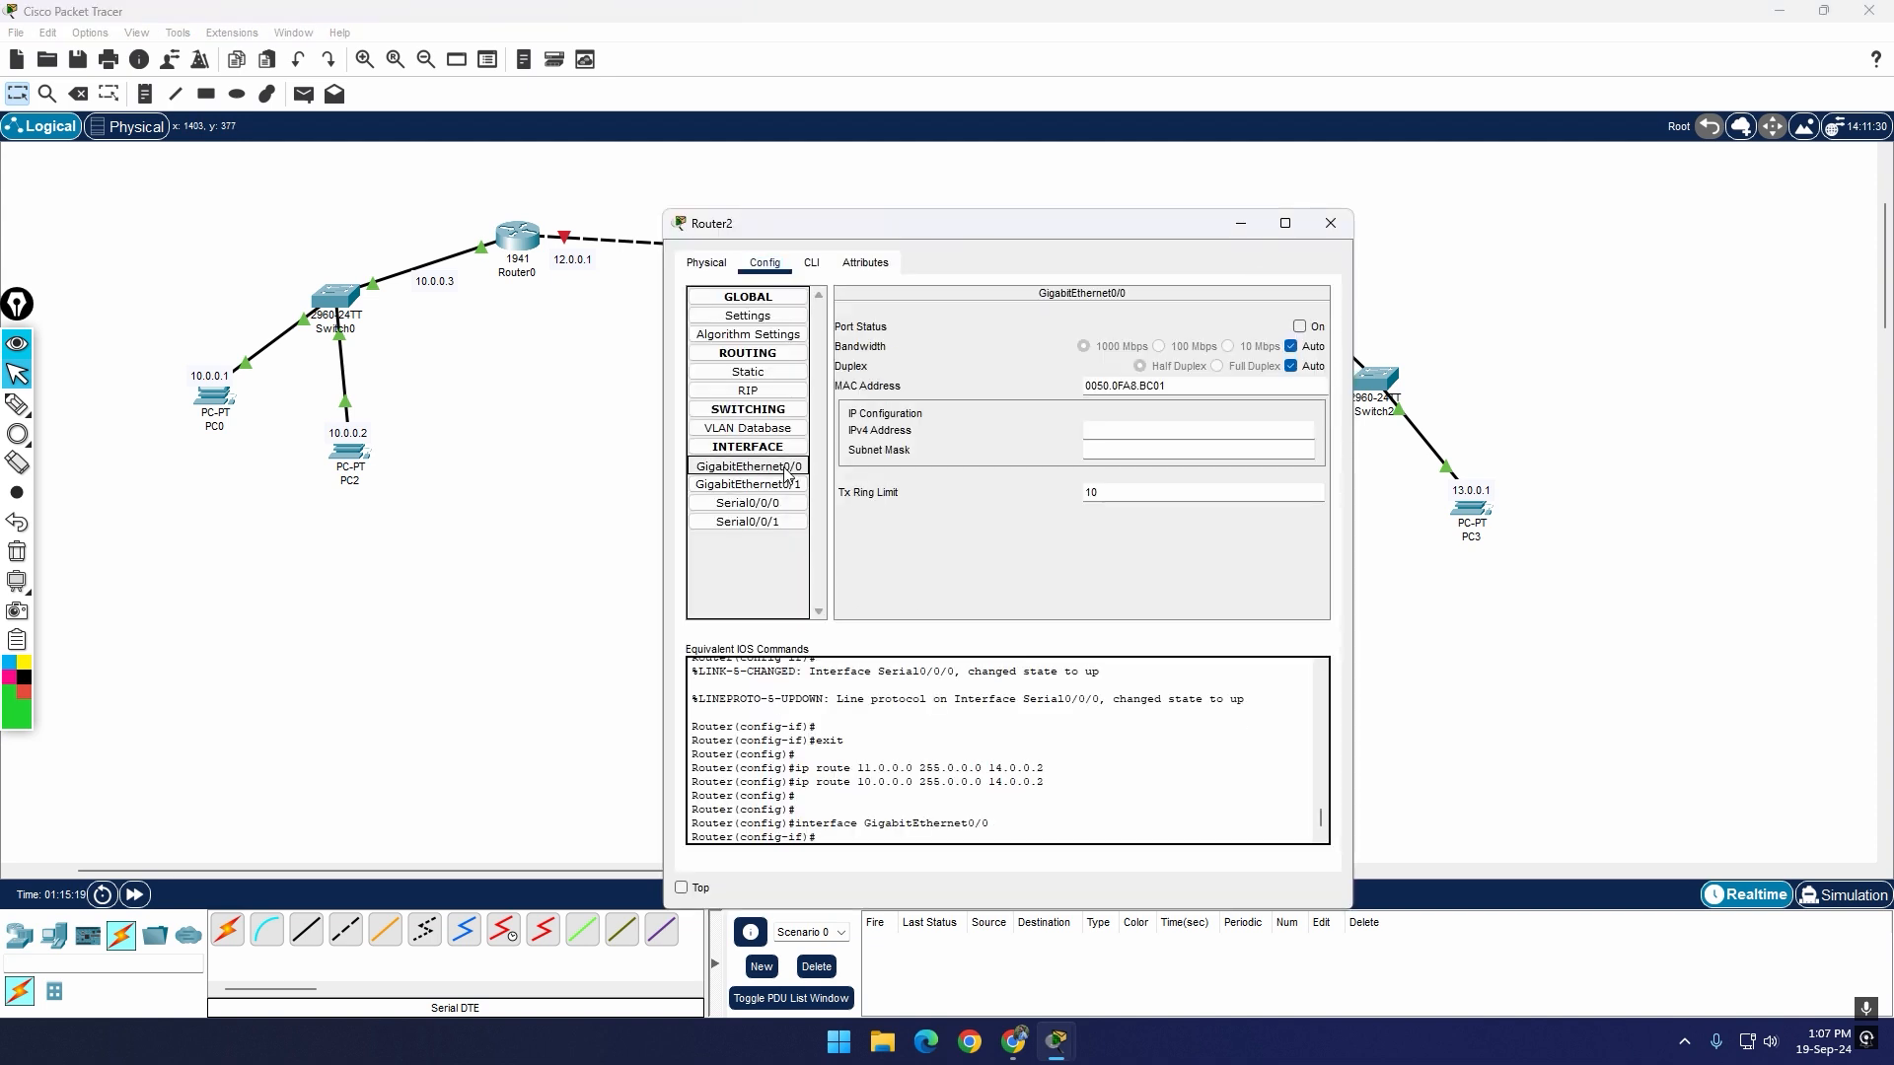
pyautogui.click(788, 485)
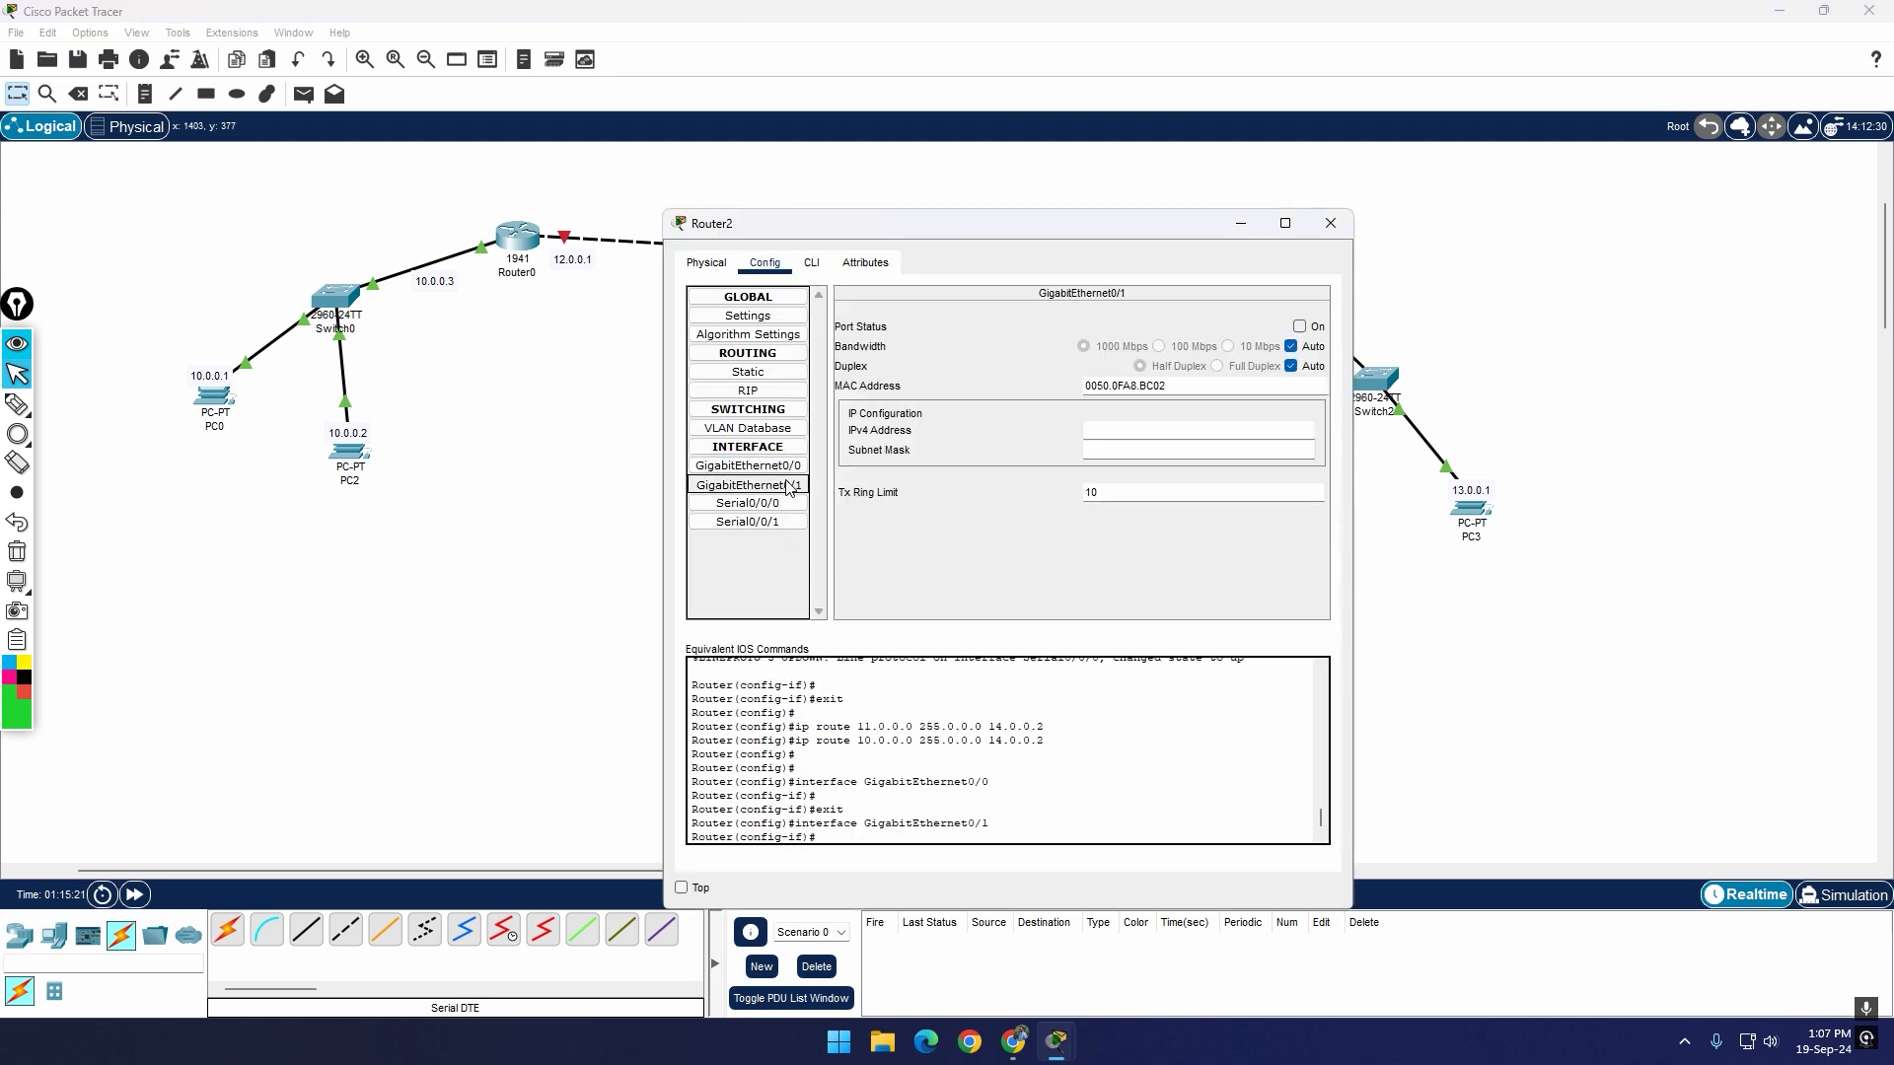
pyautogui.click(784, 466)
pyautogui.moveTo(1116, 221); pyautogui.dragTo(985, 475)
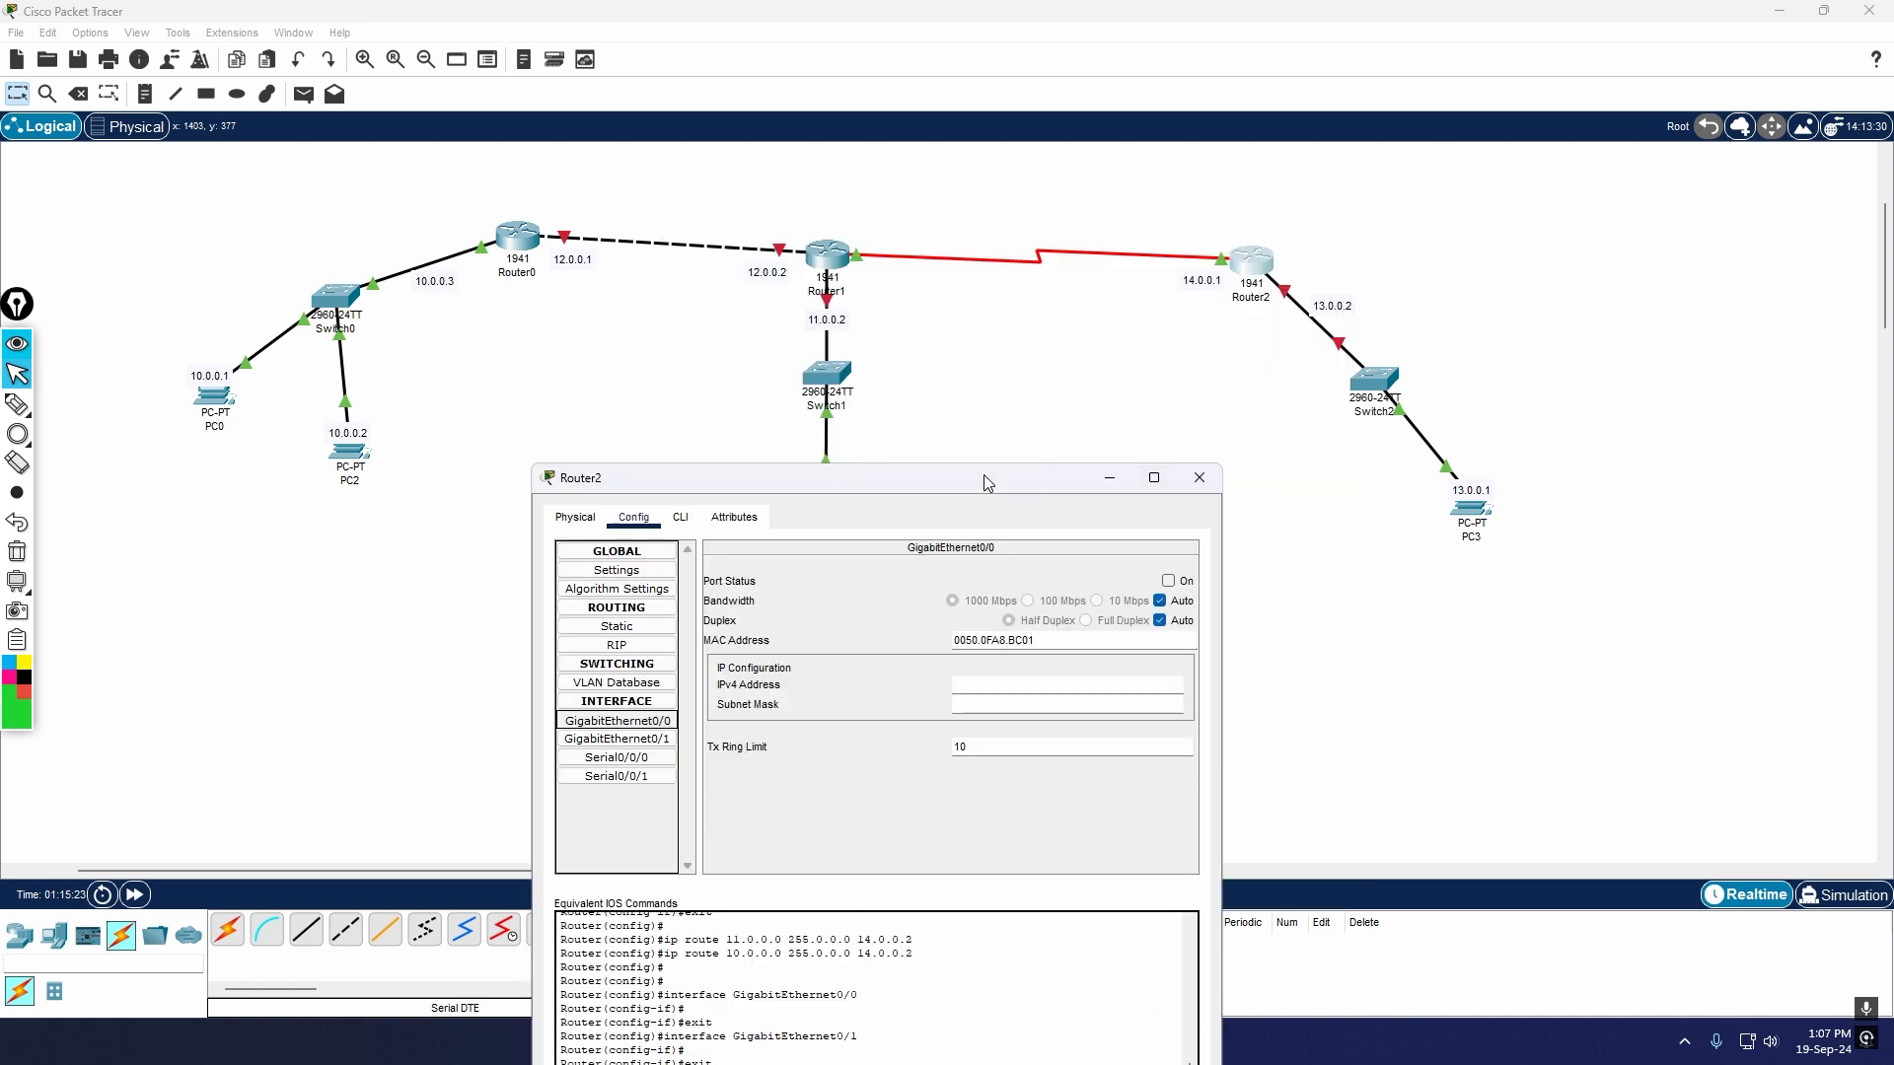
pyautogui.click(1200, 478)
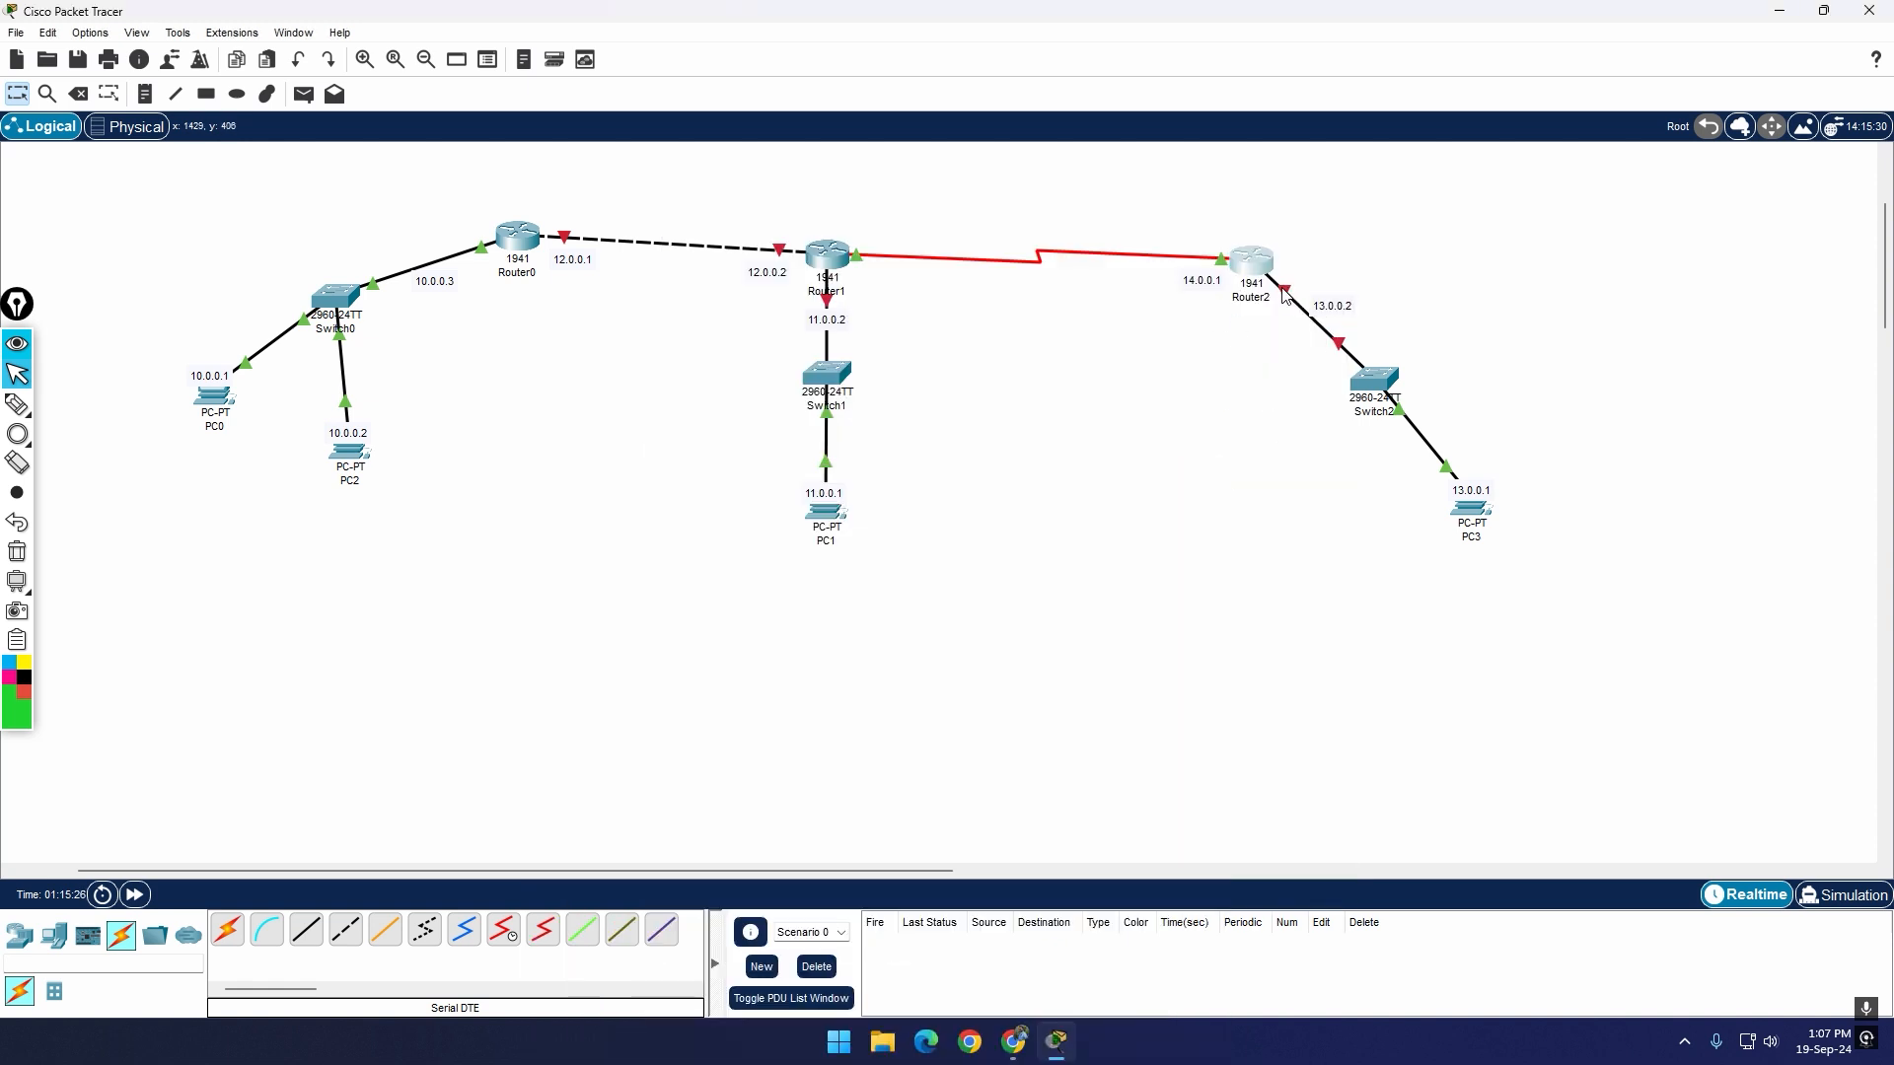
# Step: Turn on Router2's GigabitEthernet0/0 interface and give it the IPv4 address 13.0.0.2 with subnet mask 255.0.0.0
pyautogui.moveTo(1282, 296)
pyautogui.click(1270, 270)
pyautogui.click(748, 464)
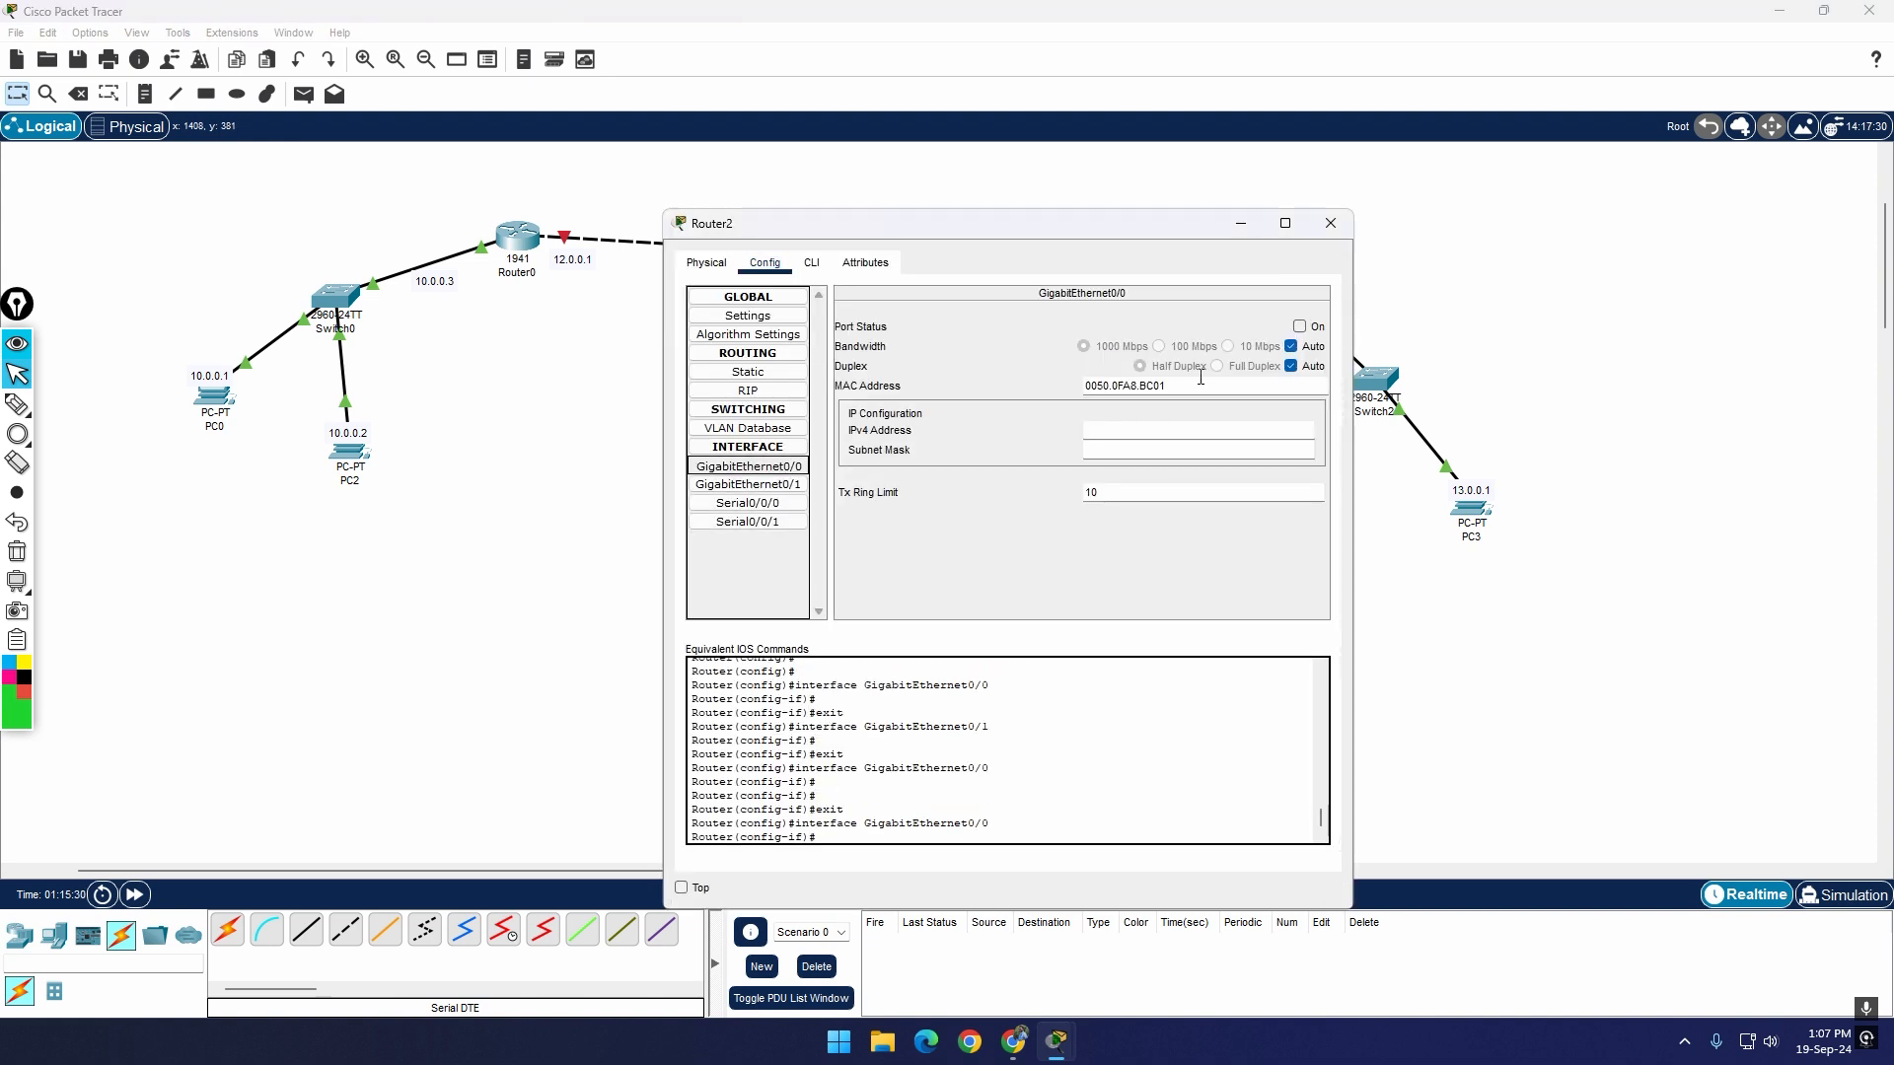
pyautogui.click(1299, 326)
pyautogui.click(1085, 431)
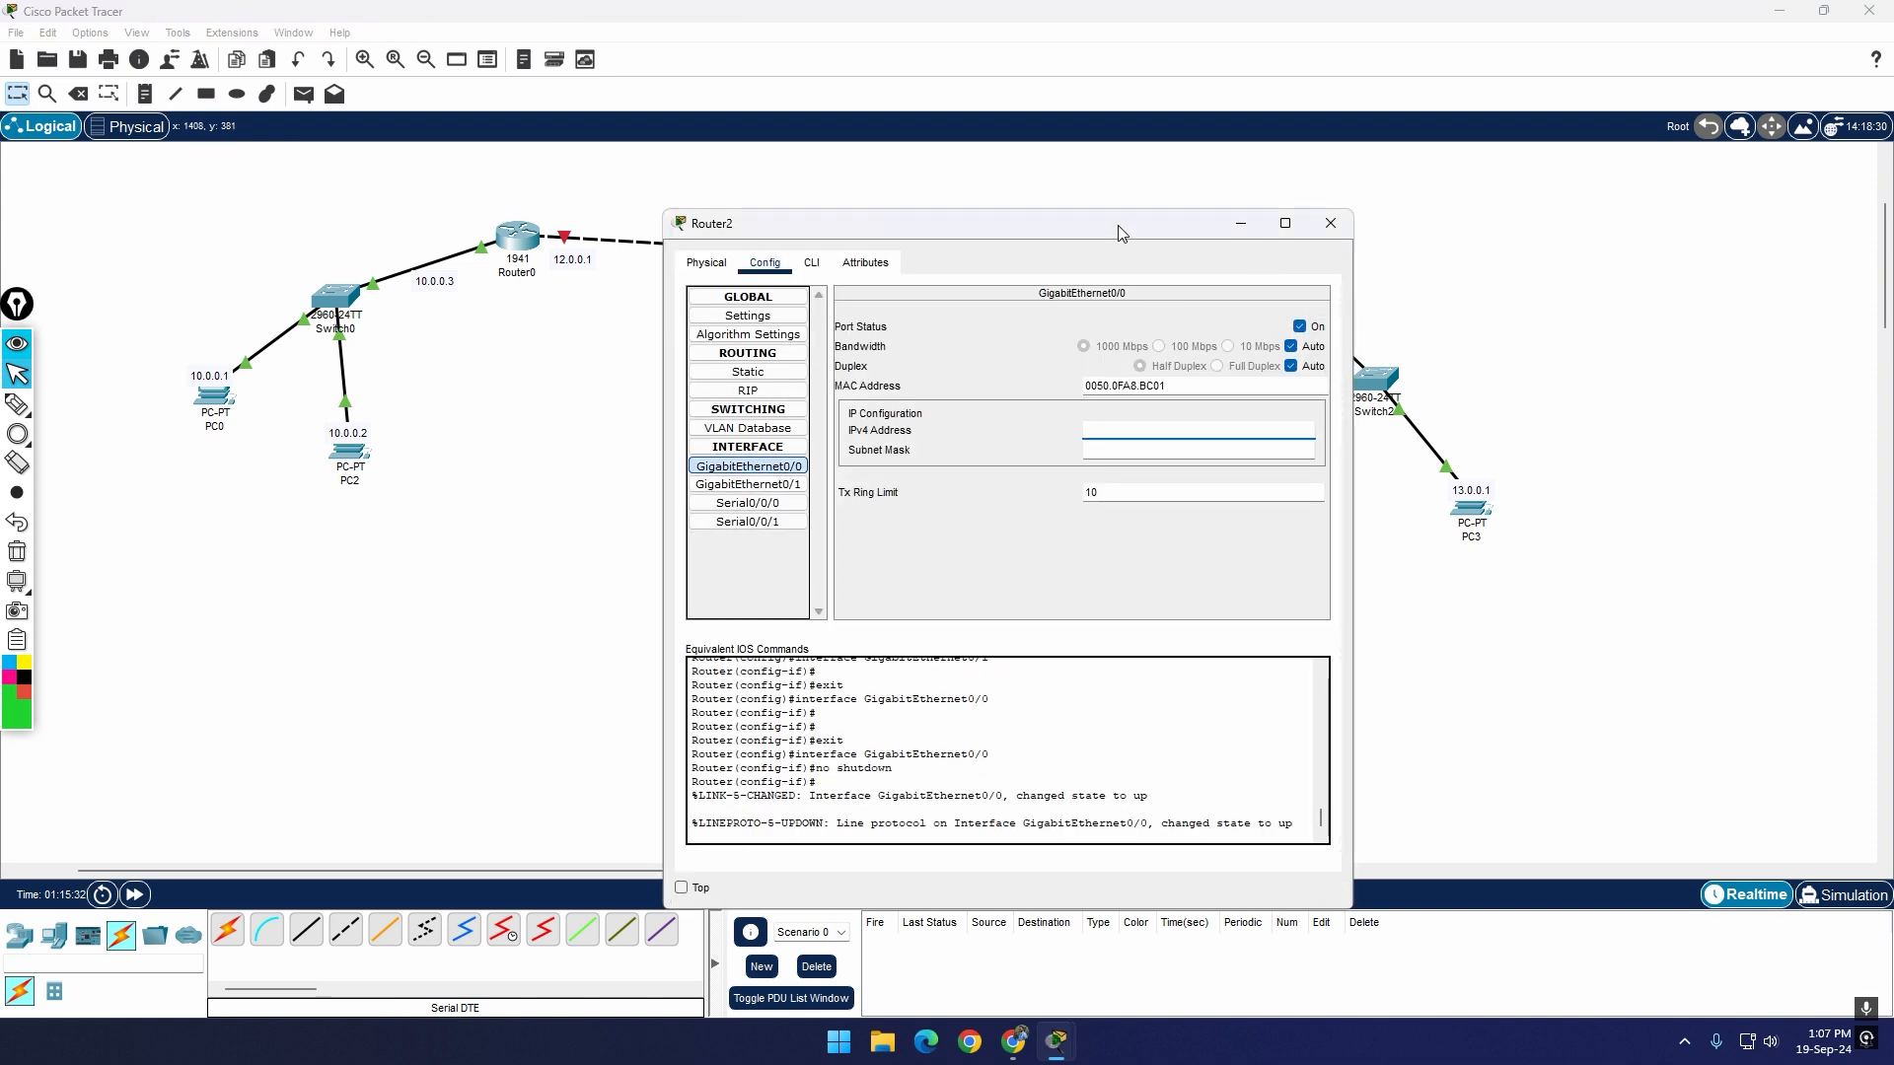
pyautogui.moveTo(1117, 225); pyautogui.dragTo(963, 517)
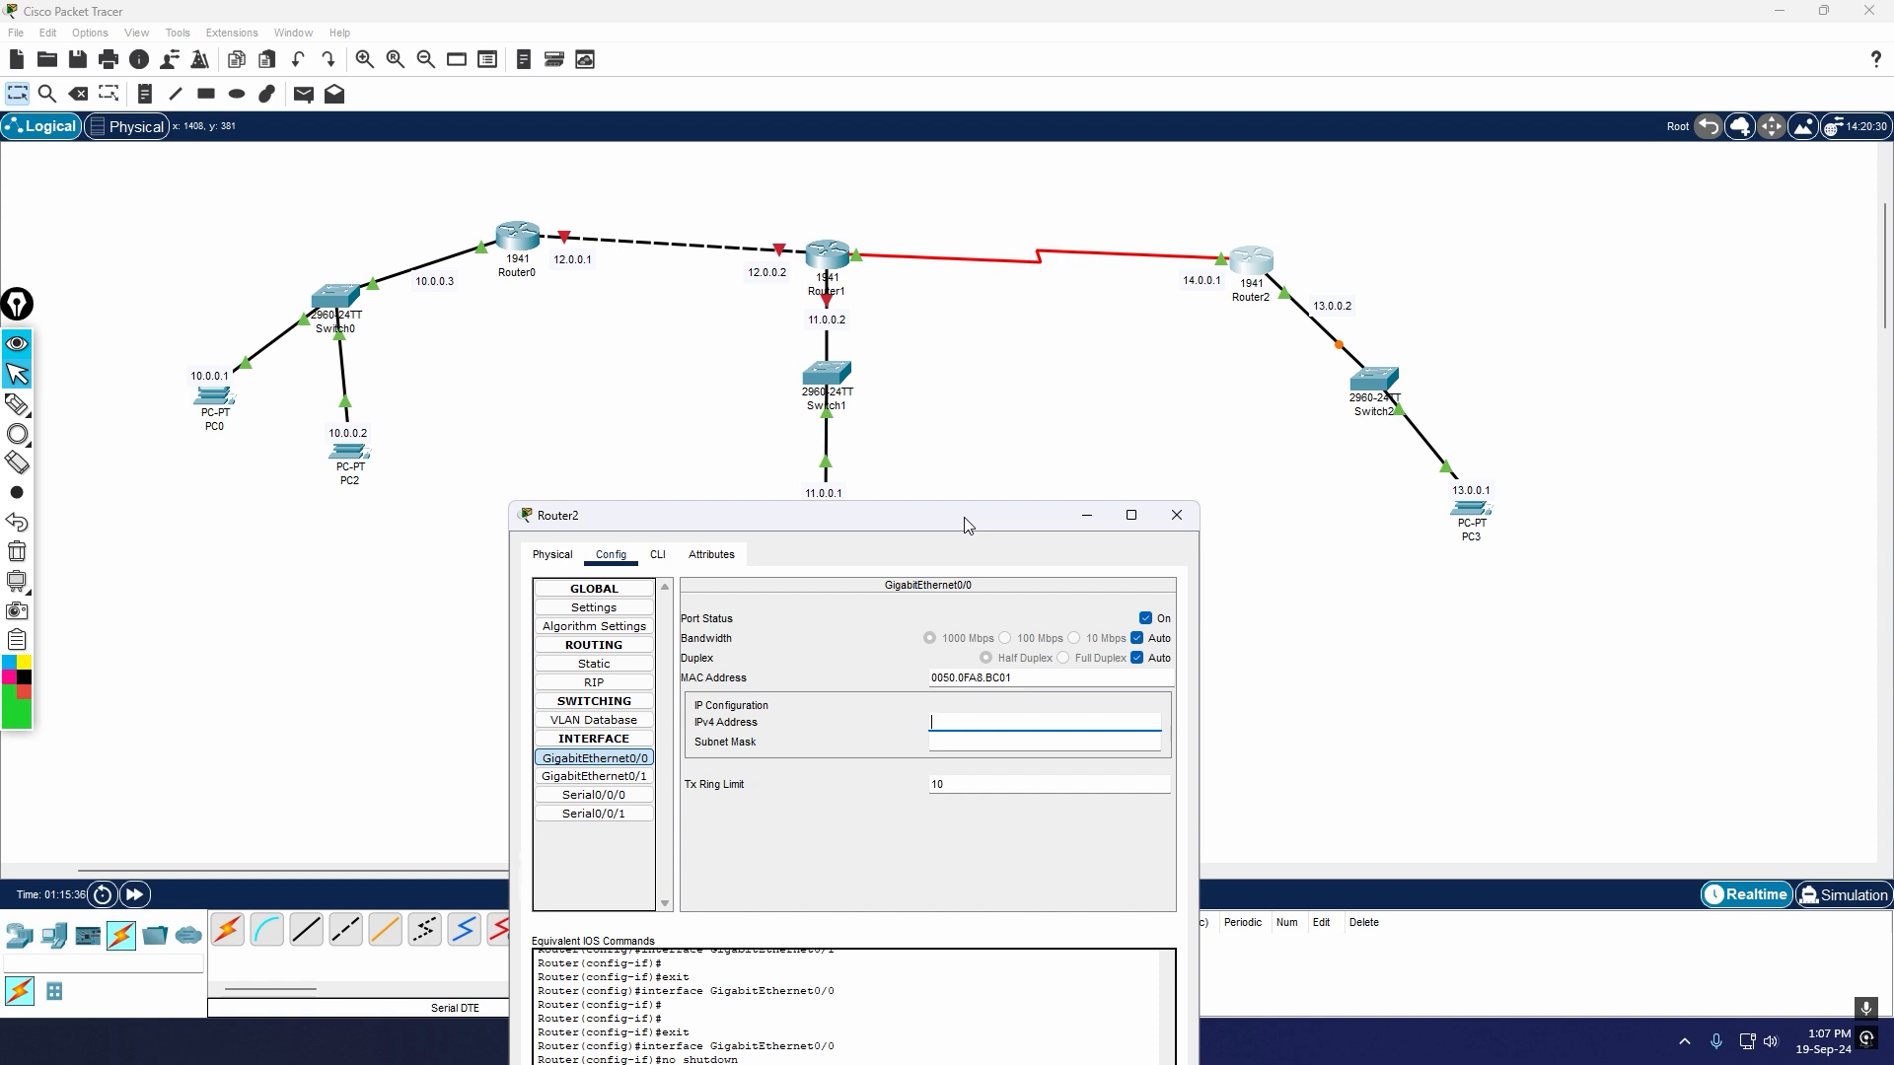
pyautogui.write('13.0.0.2')
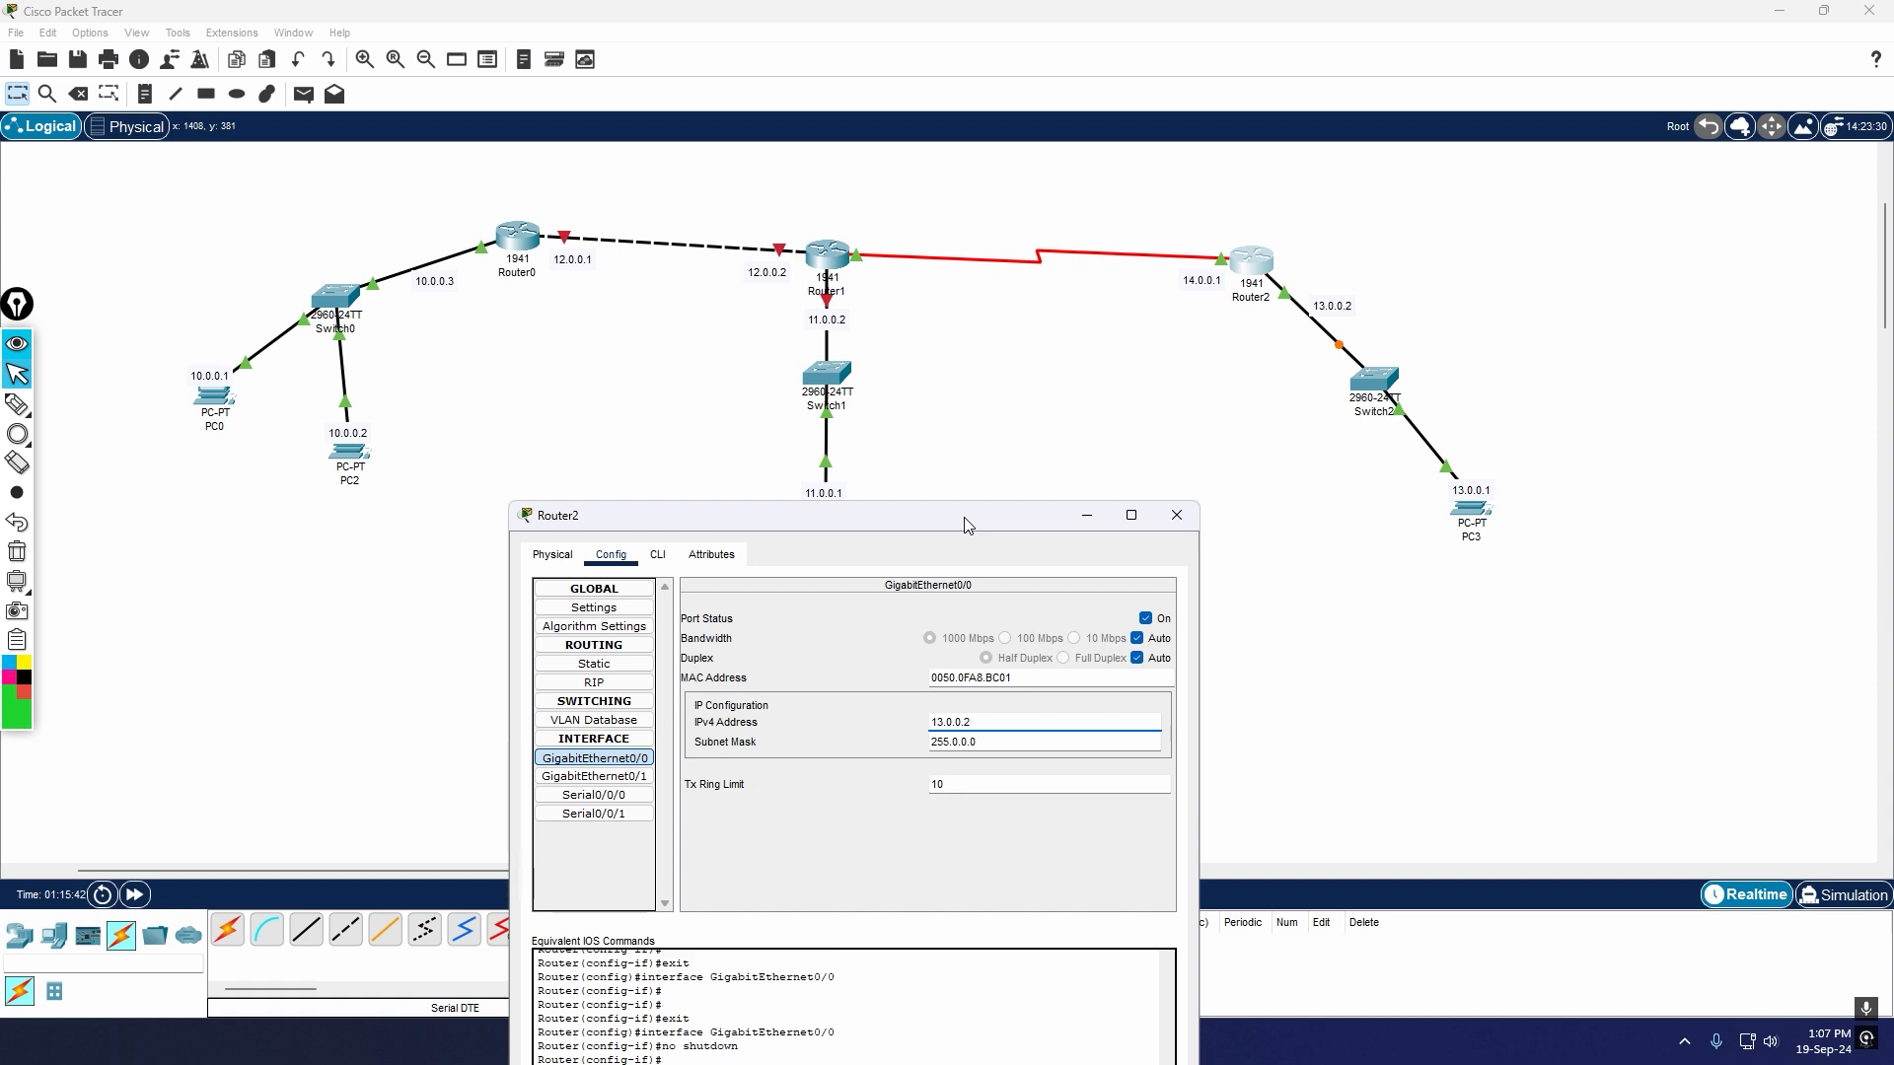
pyautogui.click(1177, 515)
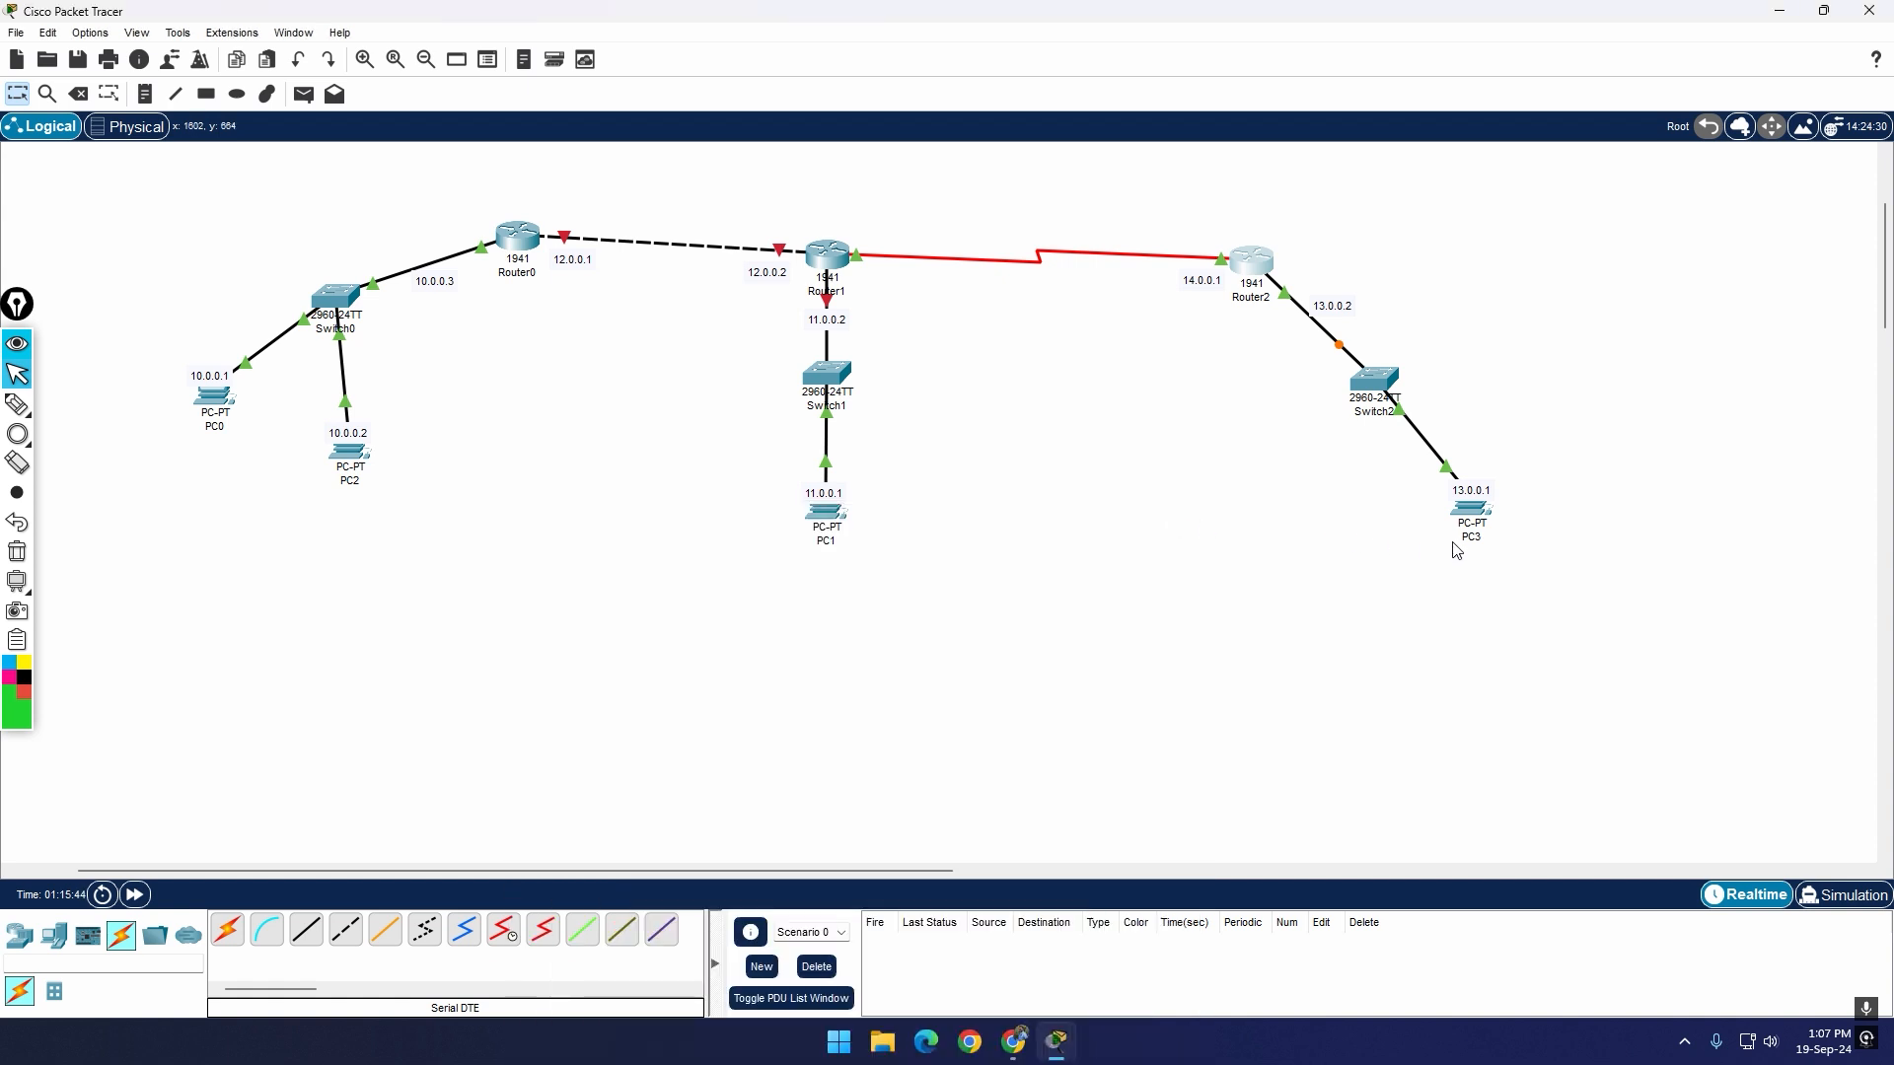
# Step: Check the IPv4 address, subnet mask and default gateway in PC3's IP configuration
pyautogui.click(1475, 510)
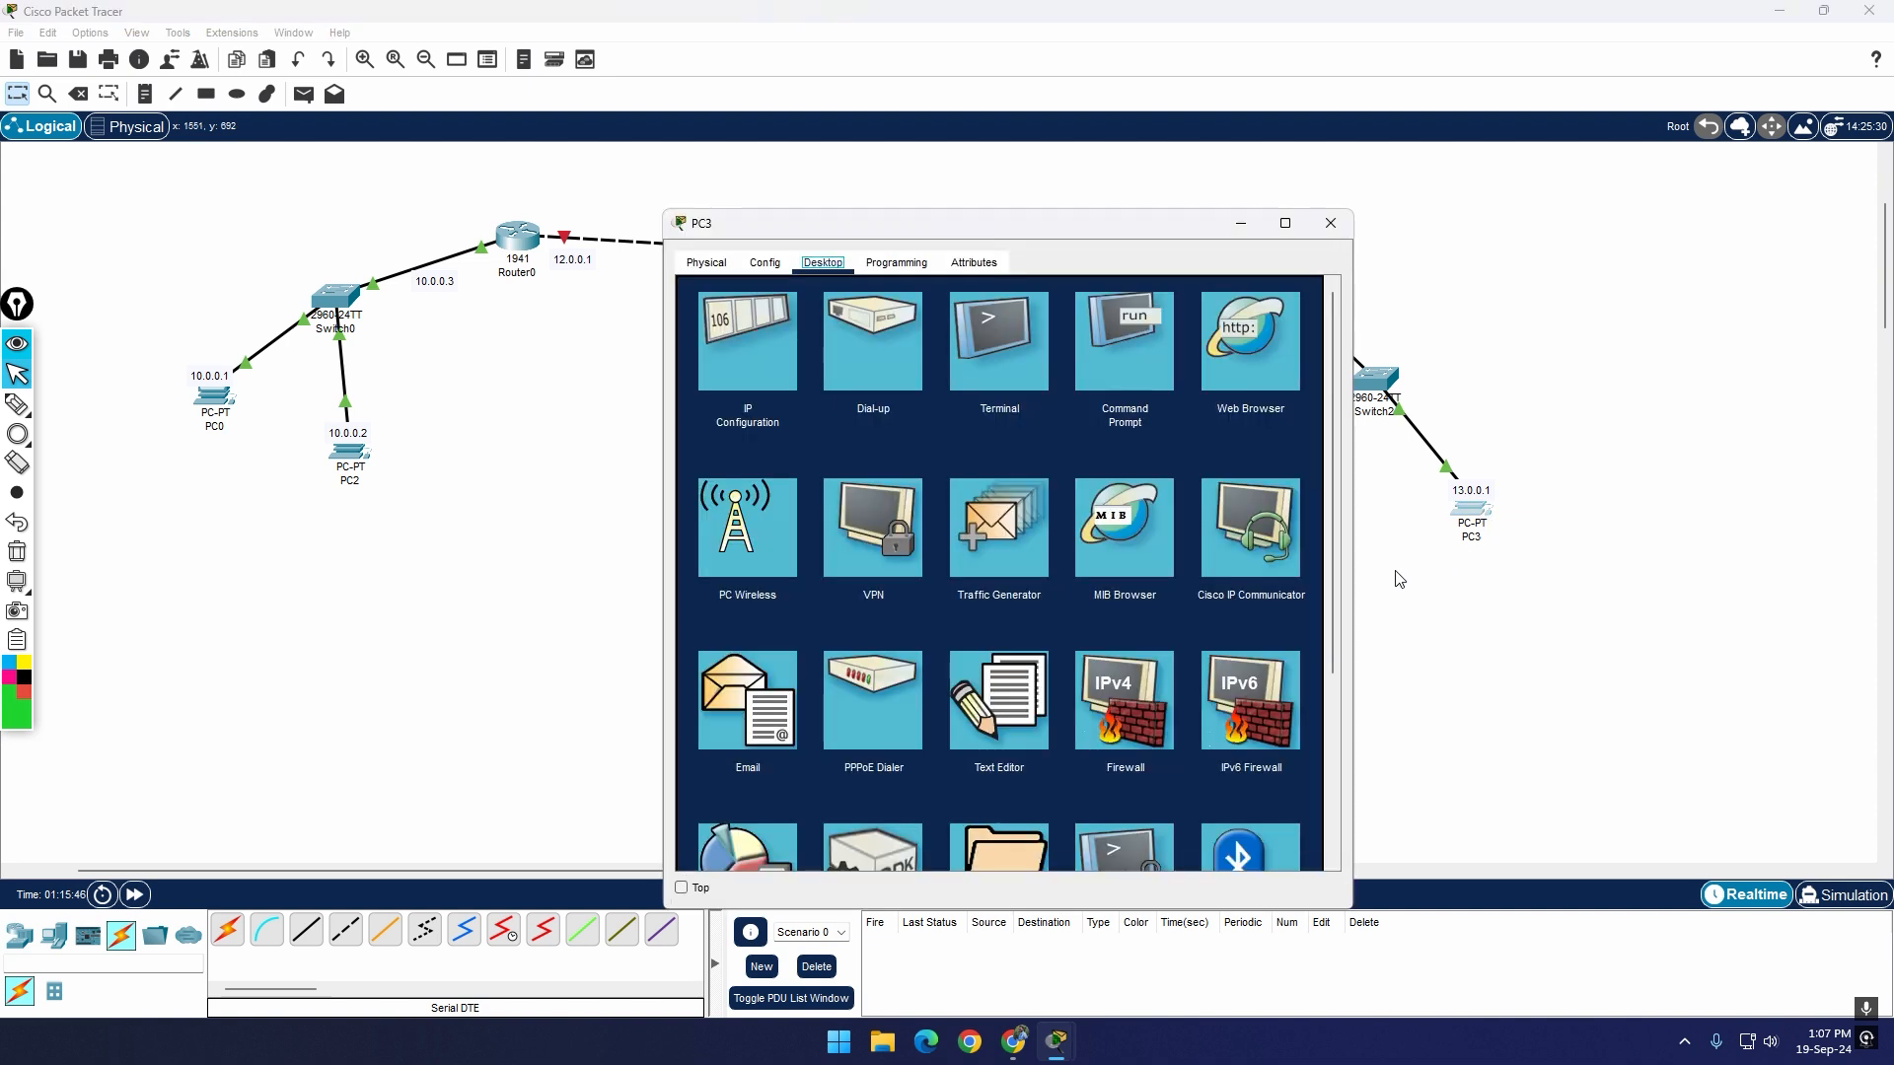
pyautogui.click(746, 341)
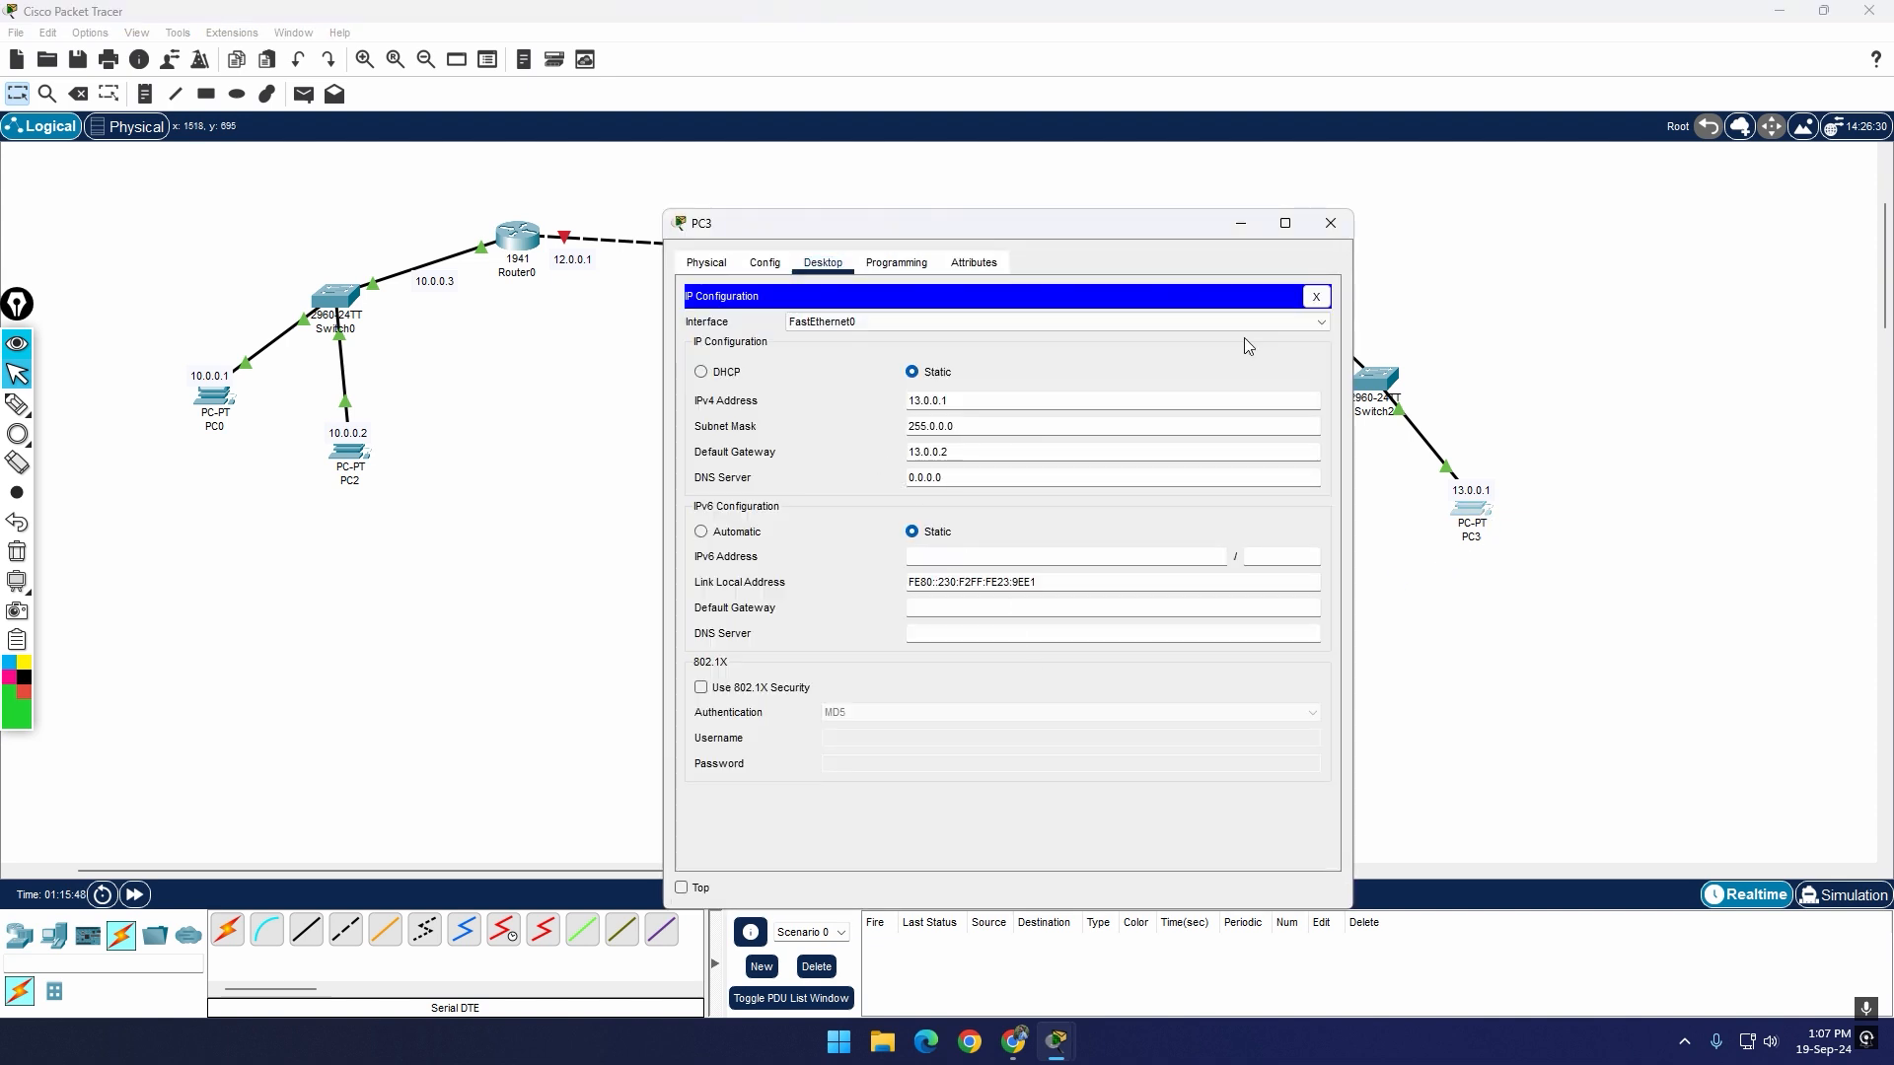
pyautogui.click(1330, 223)
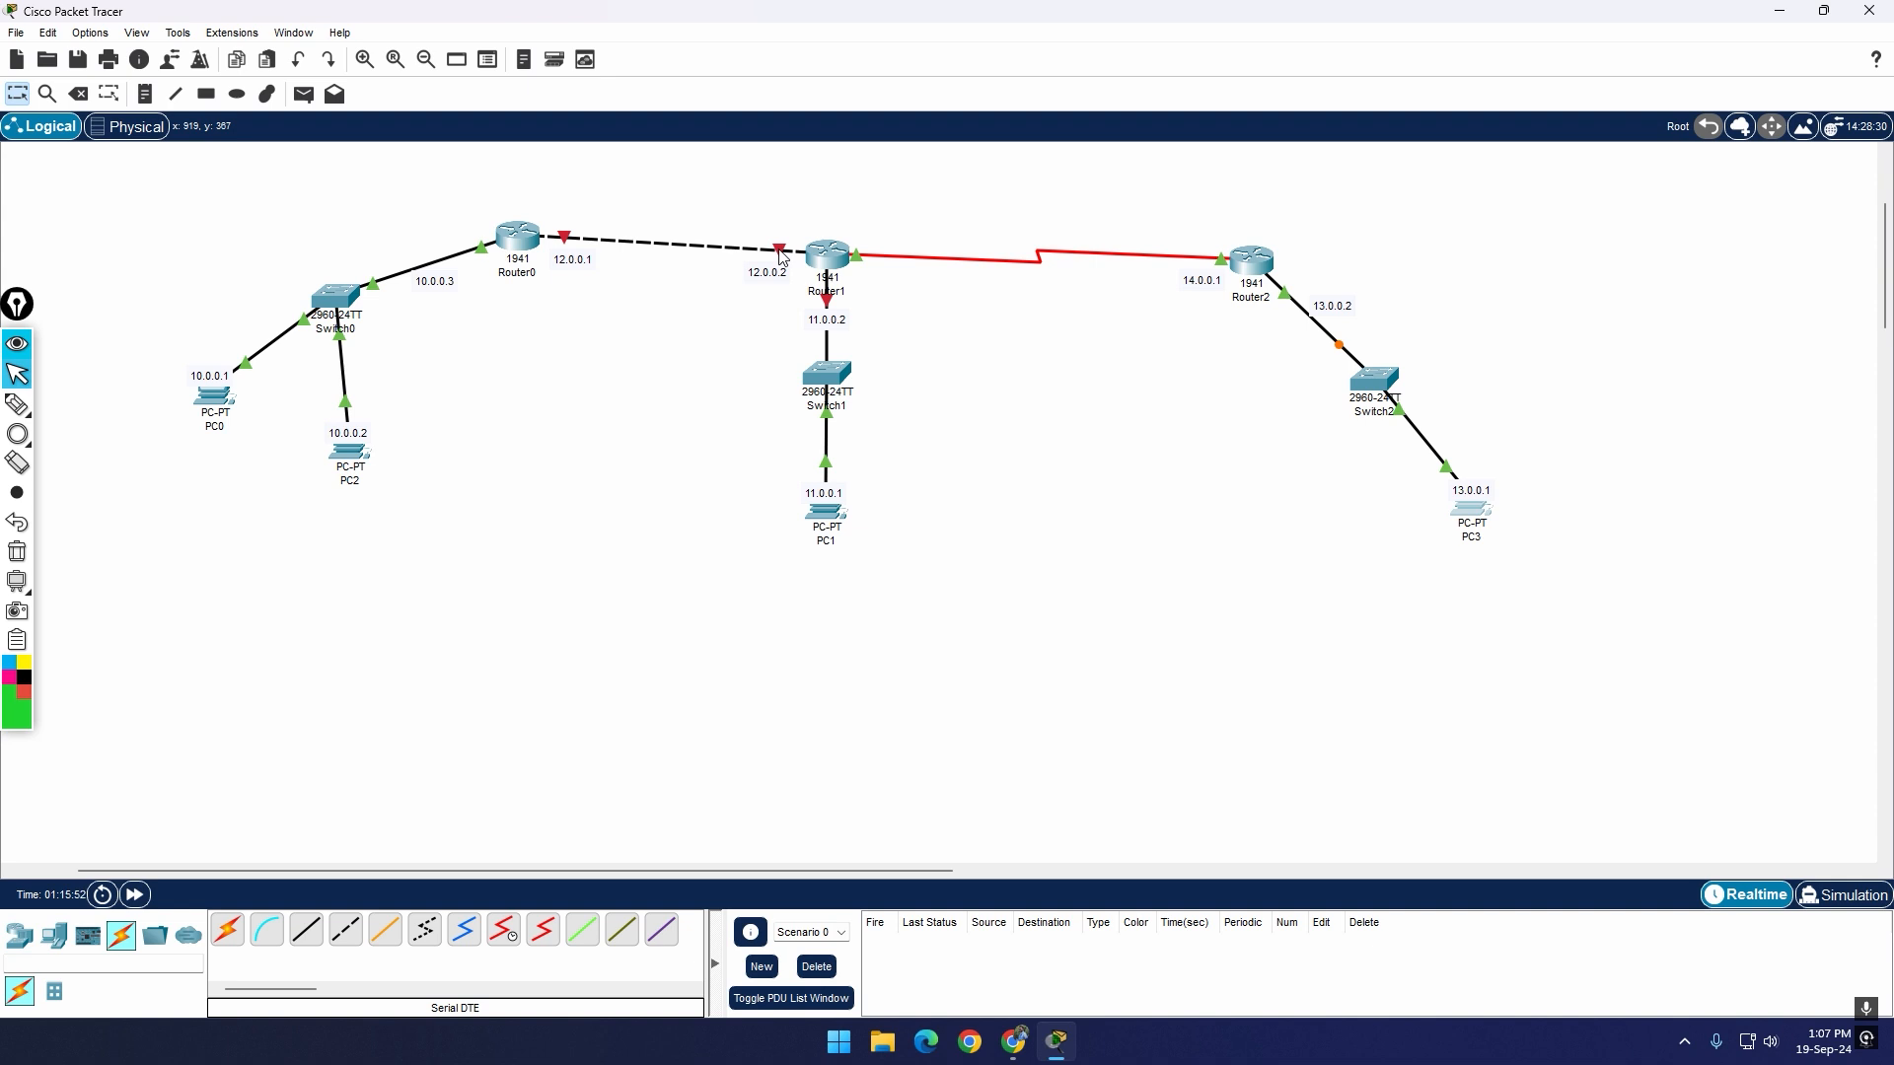
# Step: Check the port status and IP address of Router0's GigabitEthernet0/1 interface facing Router1
pyautogui.moveTo(781, 257)
pyautogui.click(521, 240)
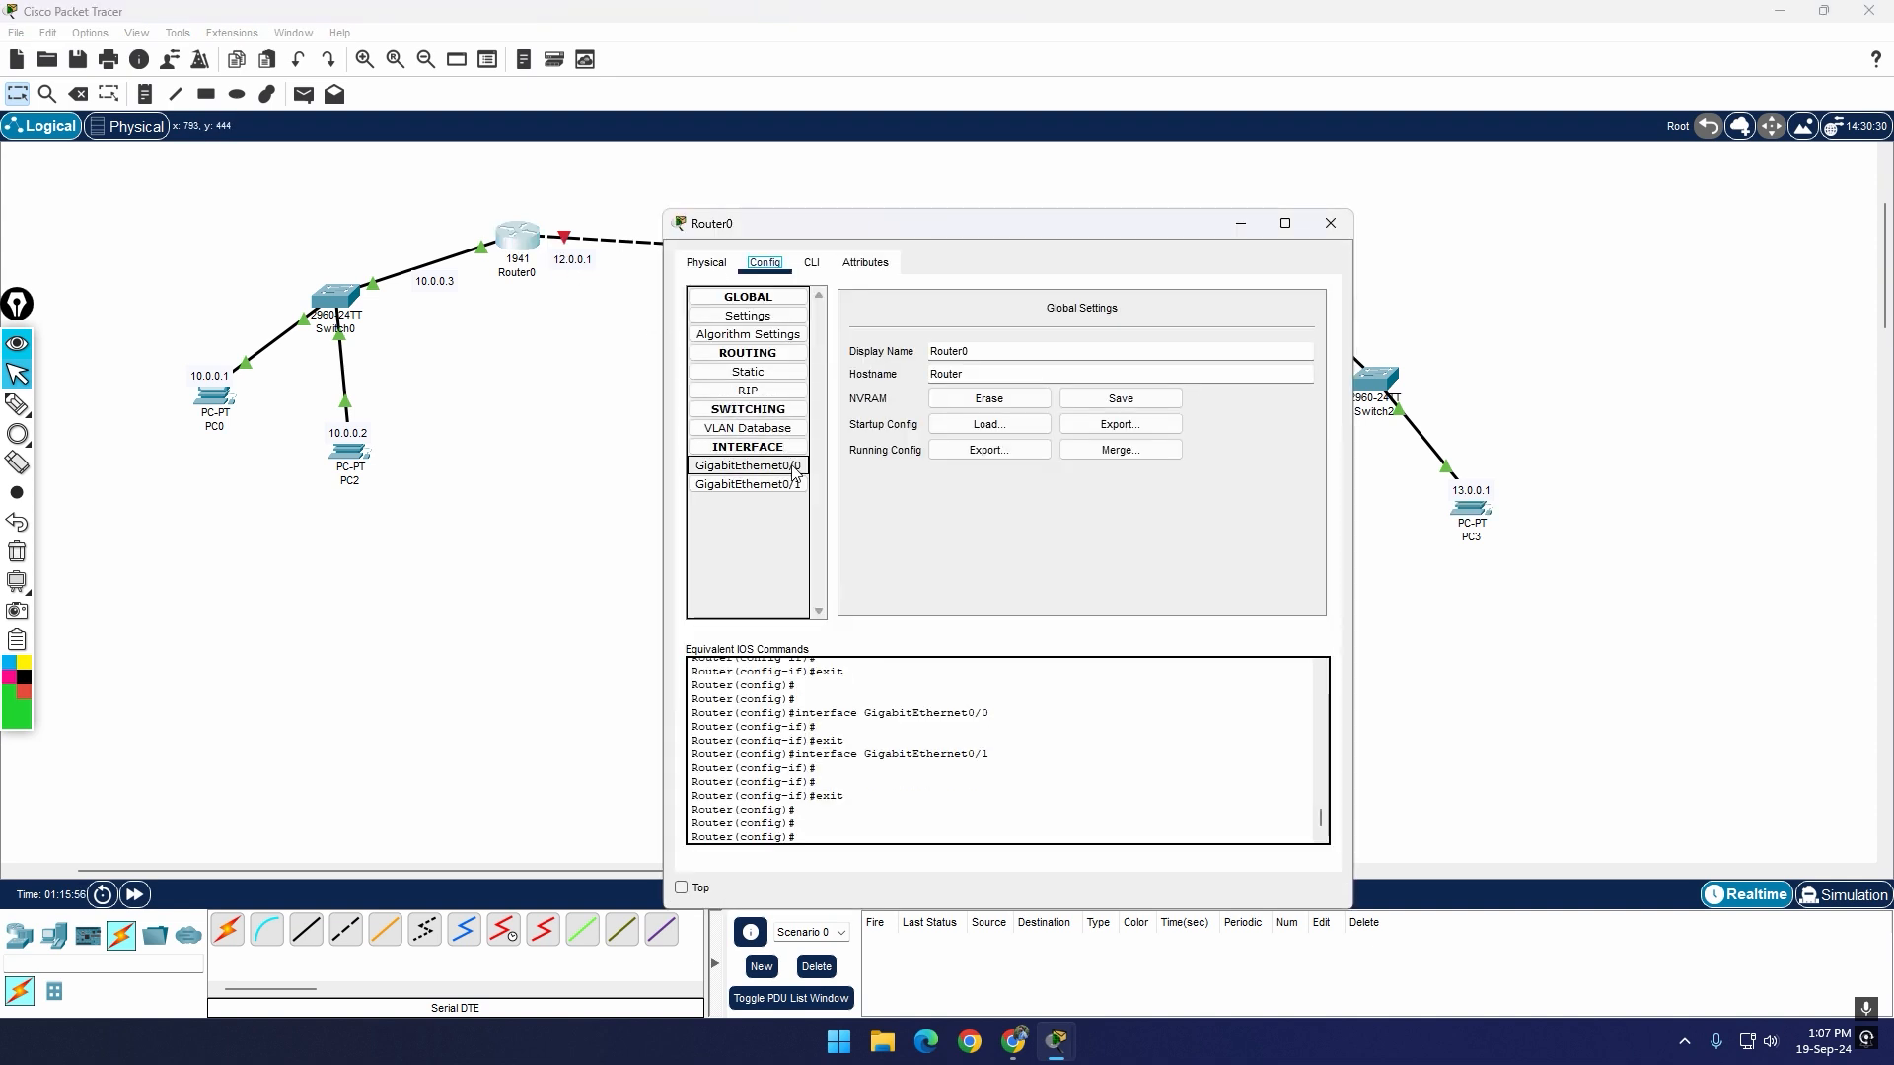
pyautogui.click(779, 485)
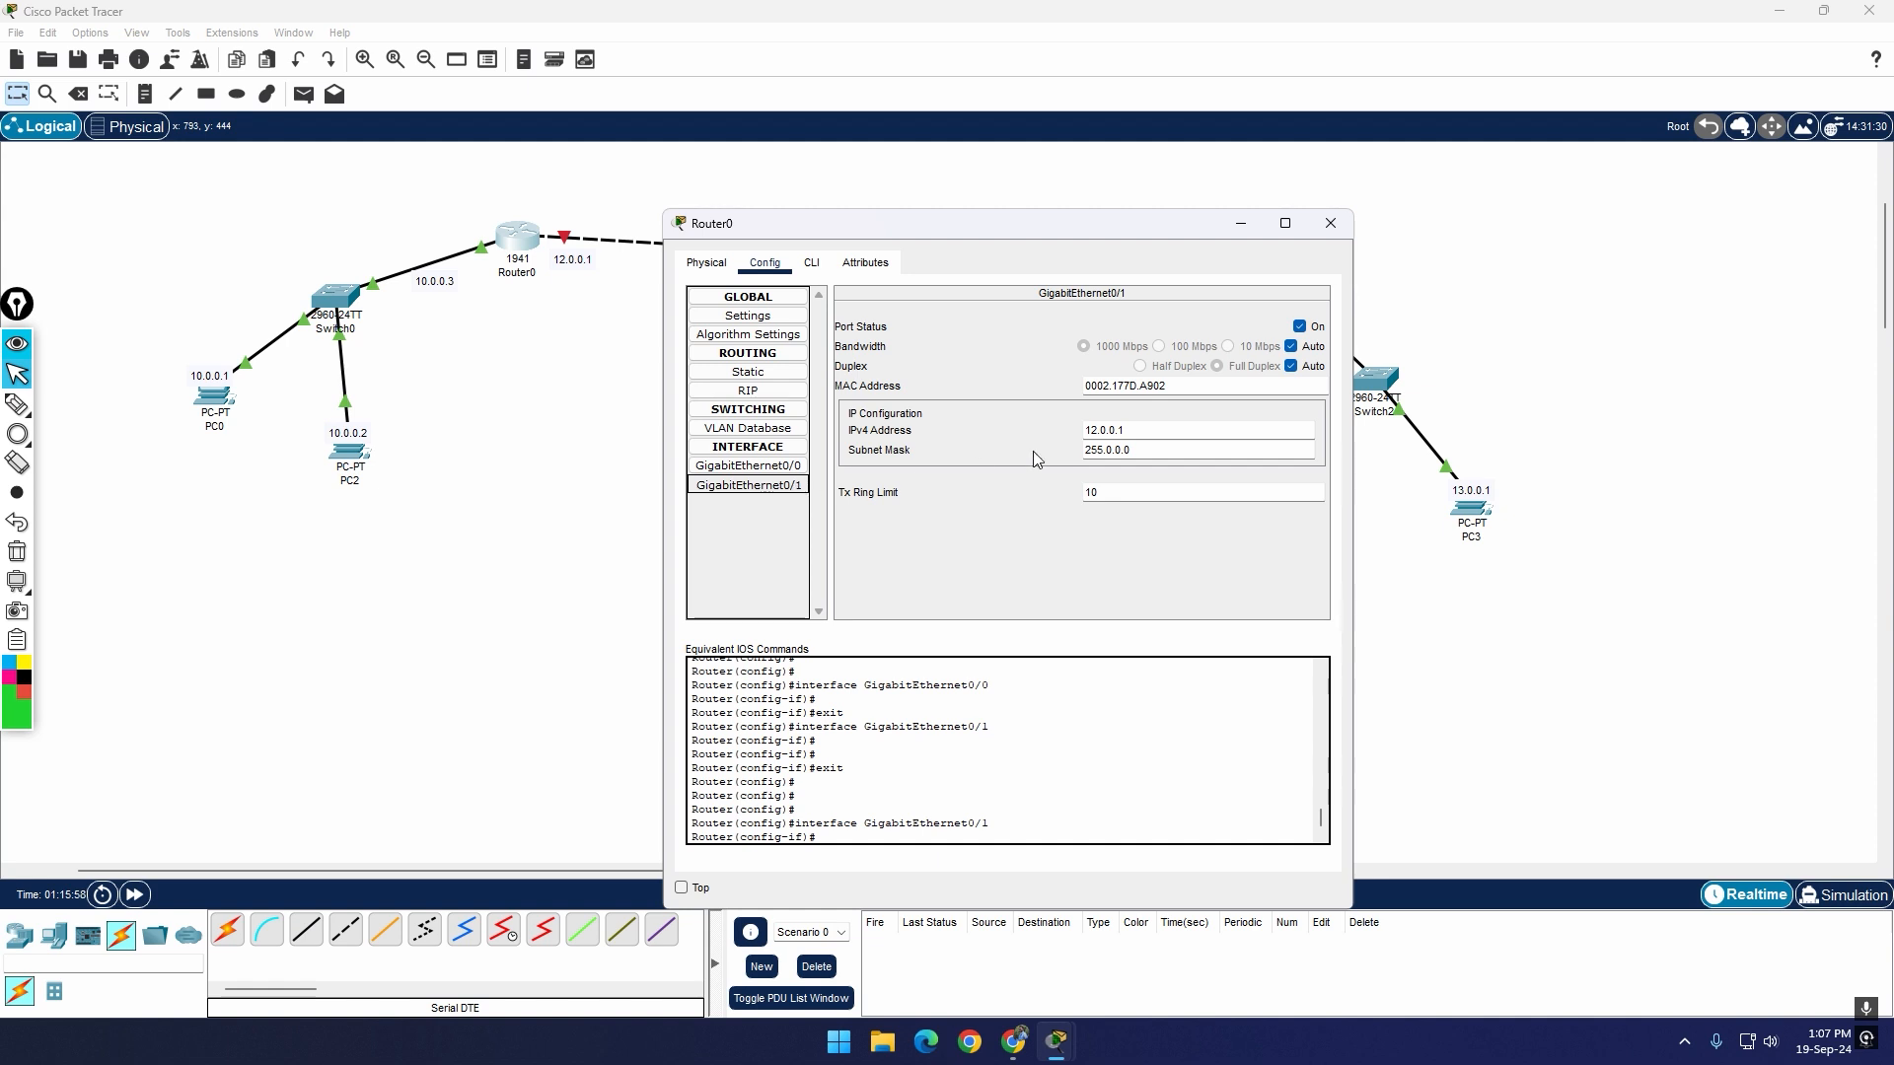
pyautogui.click(1330, 223)
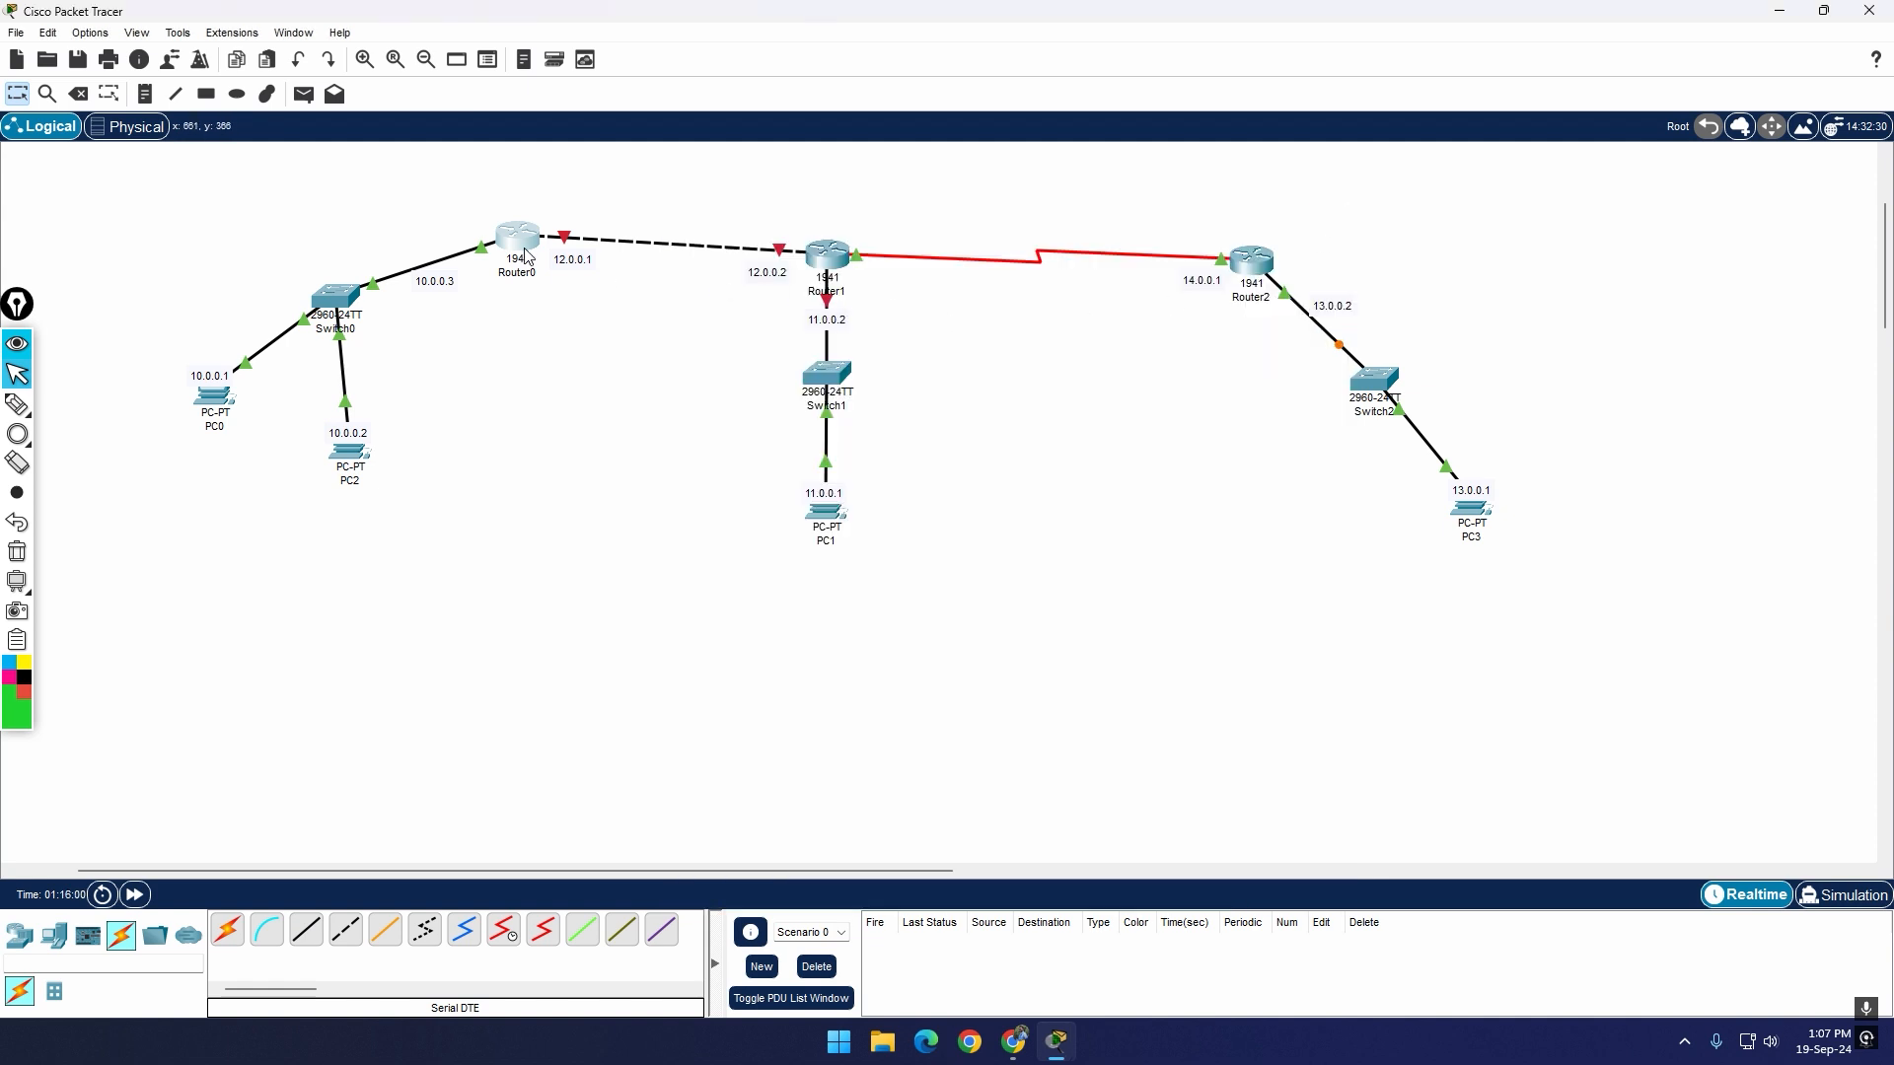
# Step: Check the port status and IP configuration of Router1's GigabitEthernet0/0 and GigabitEthernet0/1 interfaces
pyautogui.click(827, 258)
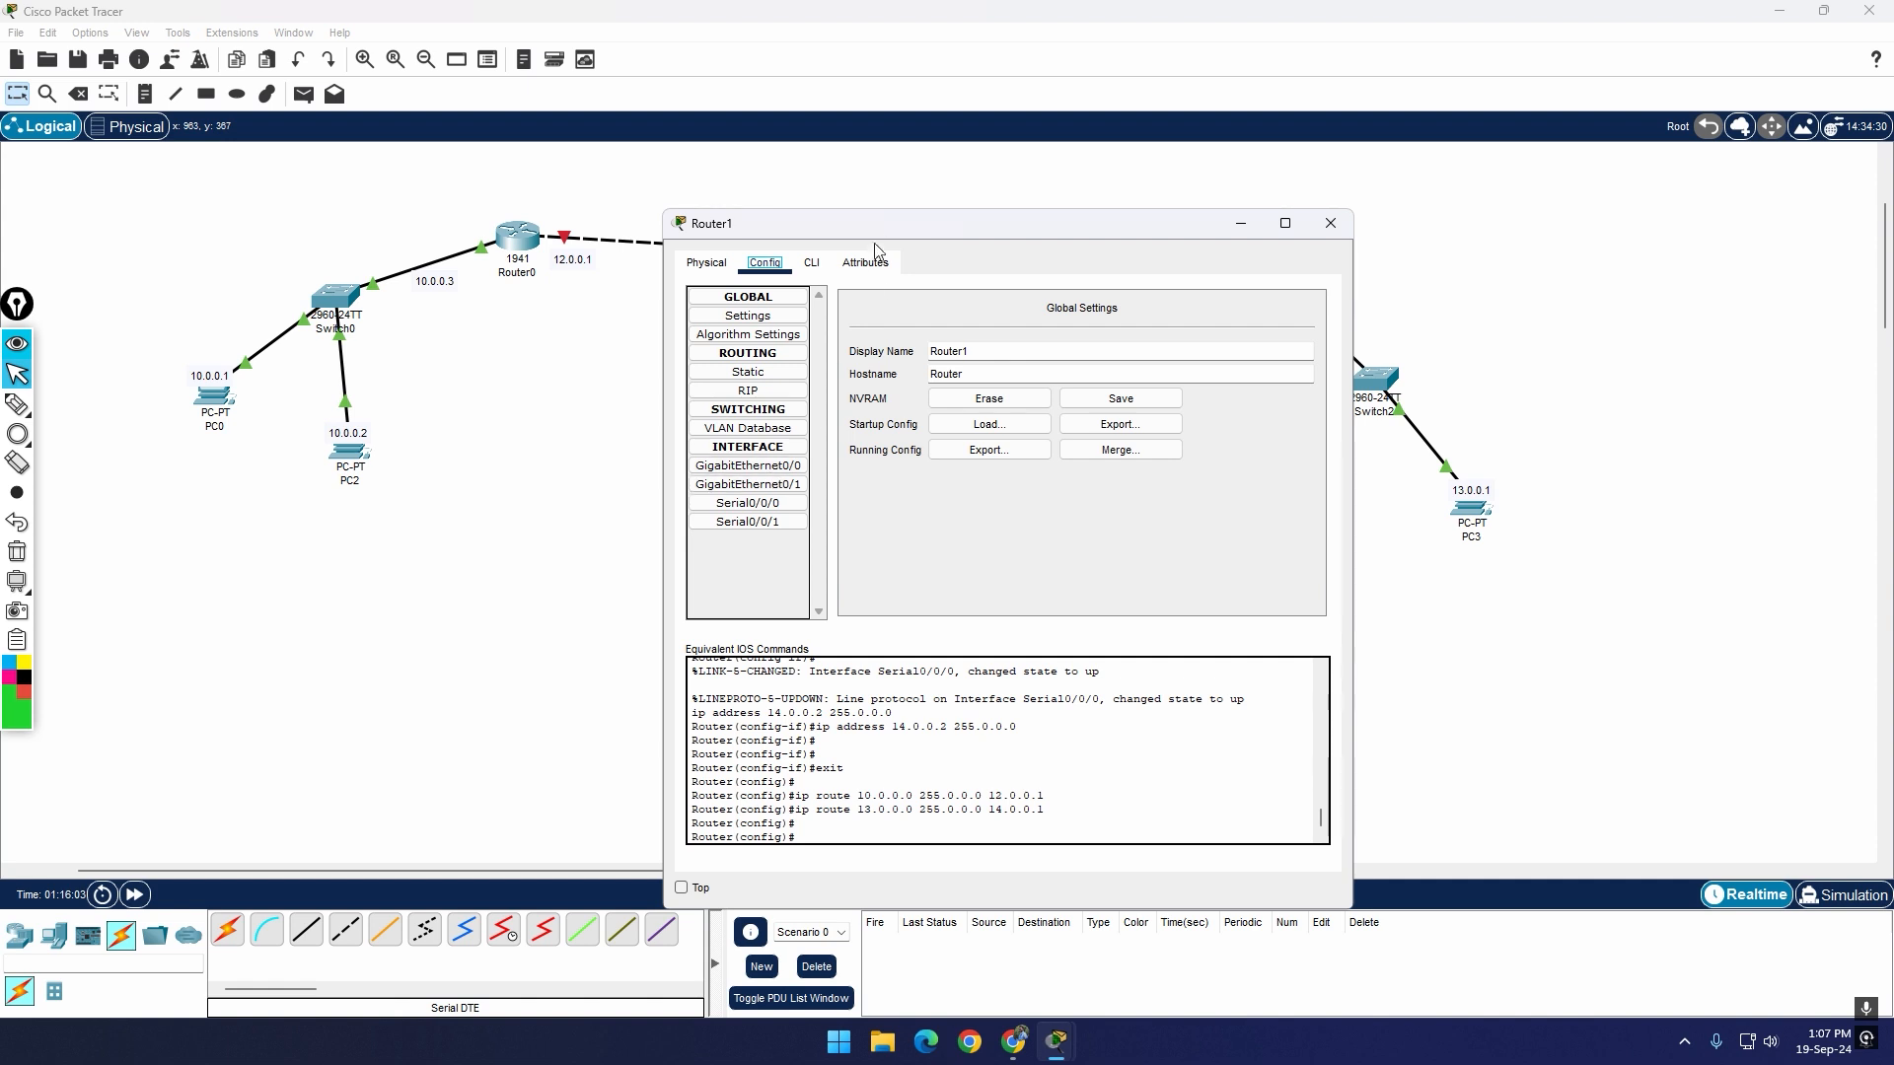
pyautogui.moveTo(882, 234); pyautogui.dragTo(985, 418)
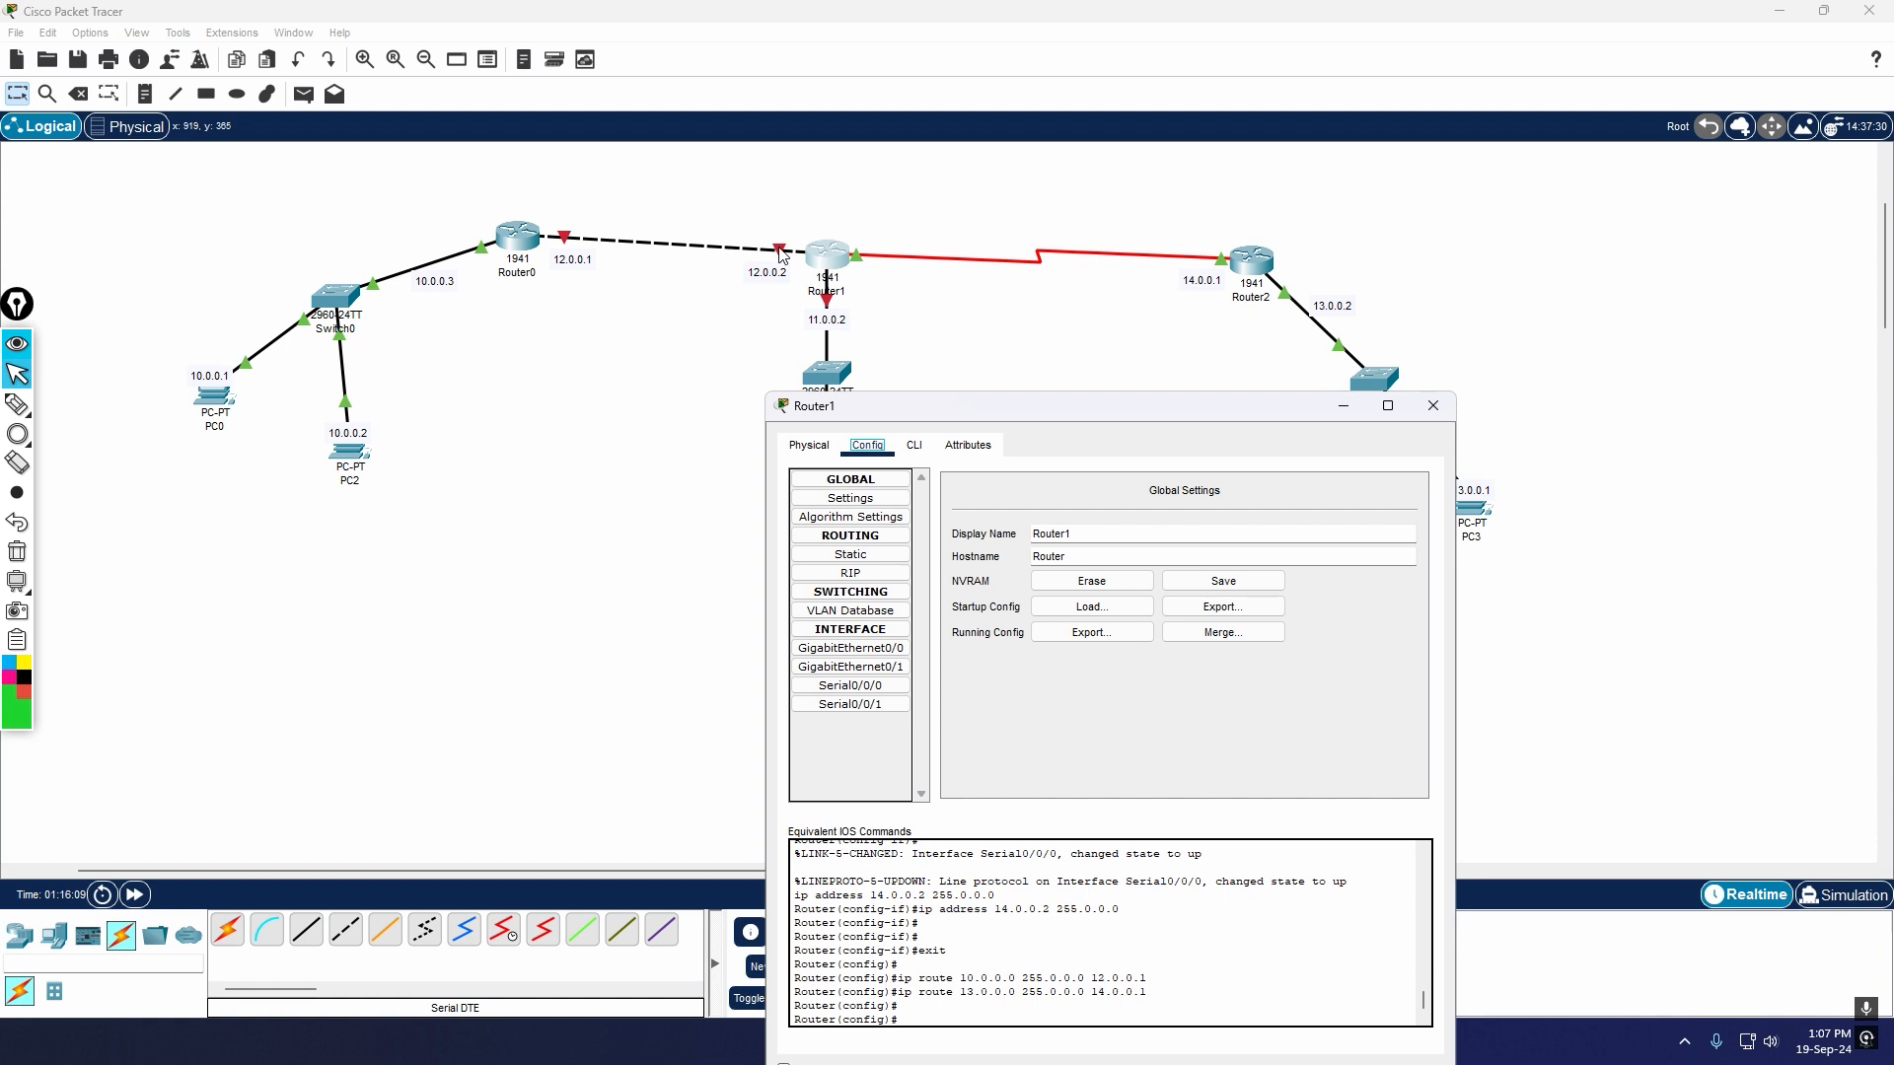
pyautogui.click(858, 649)
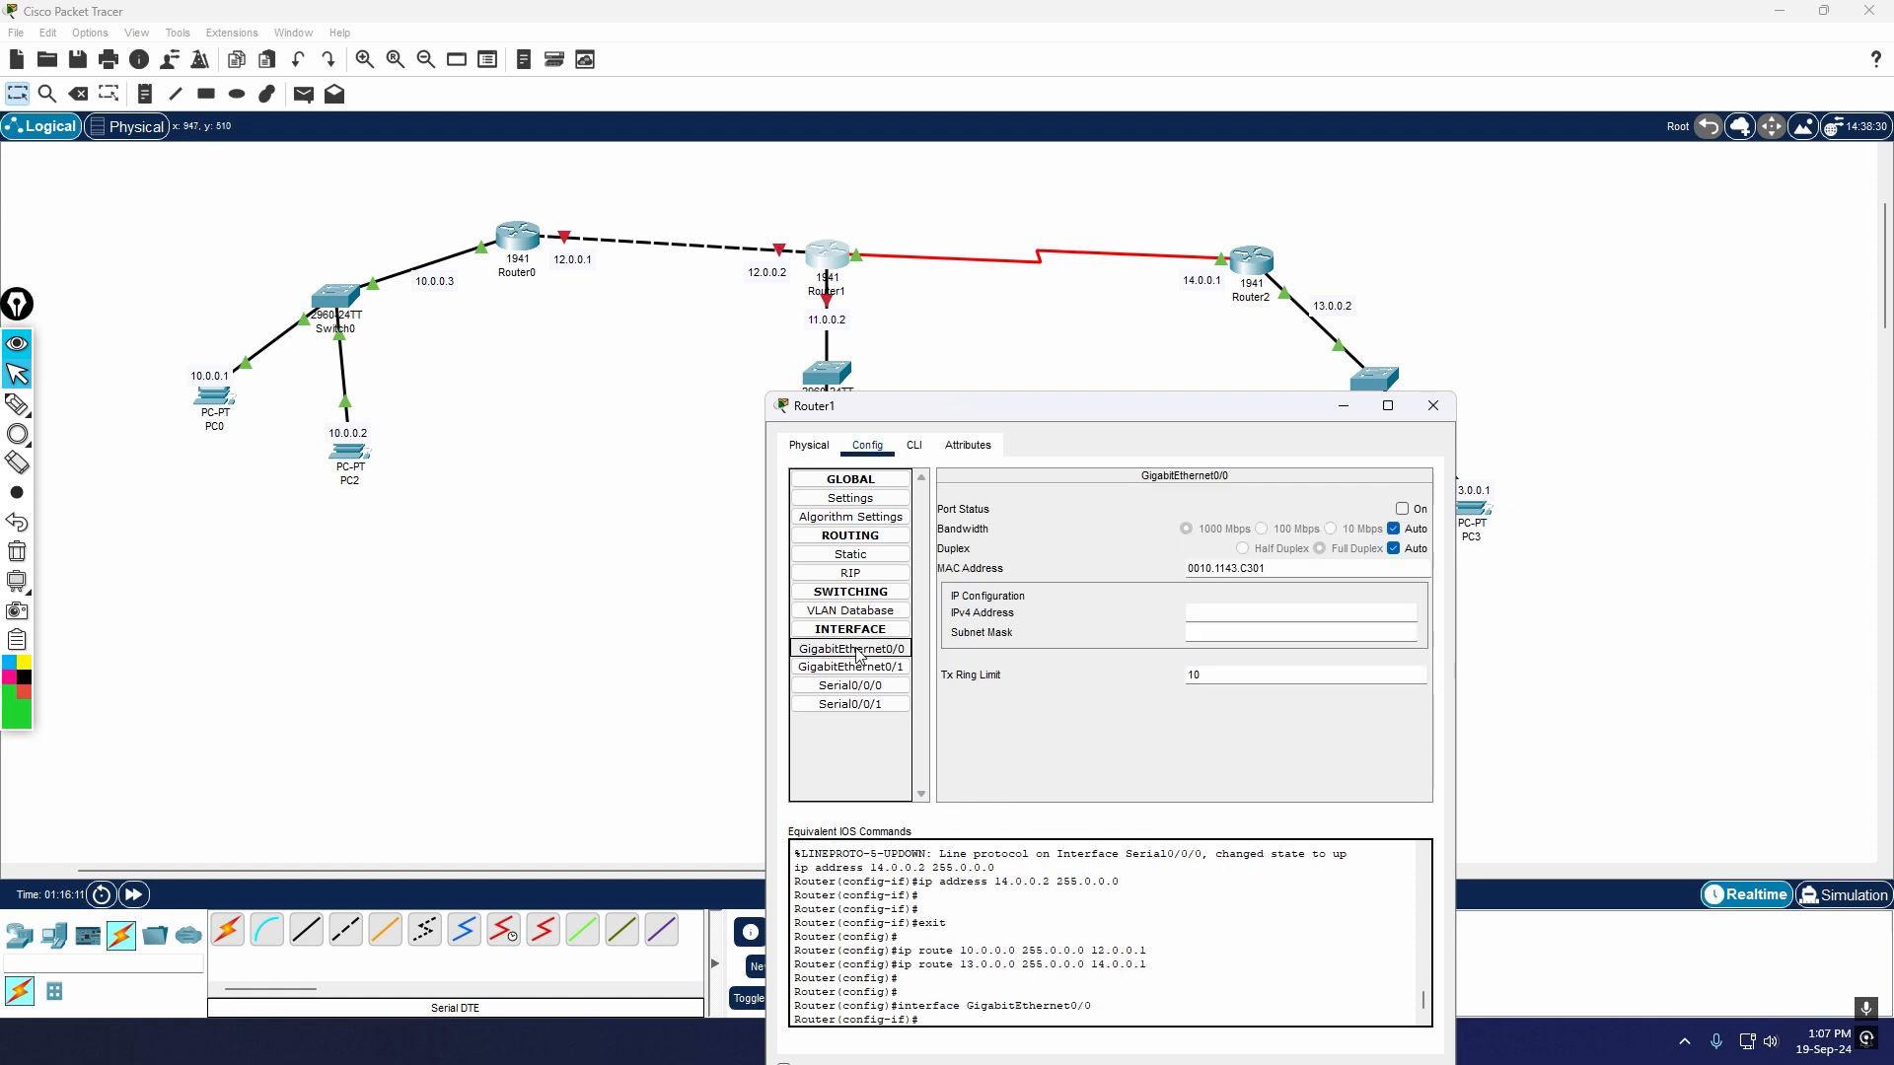
pyautogui.click(861, 669)
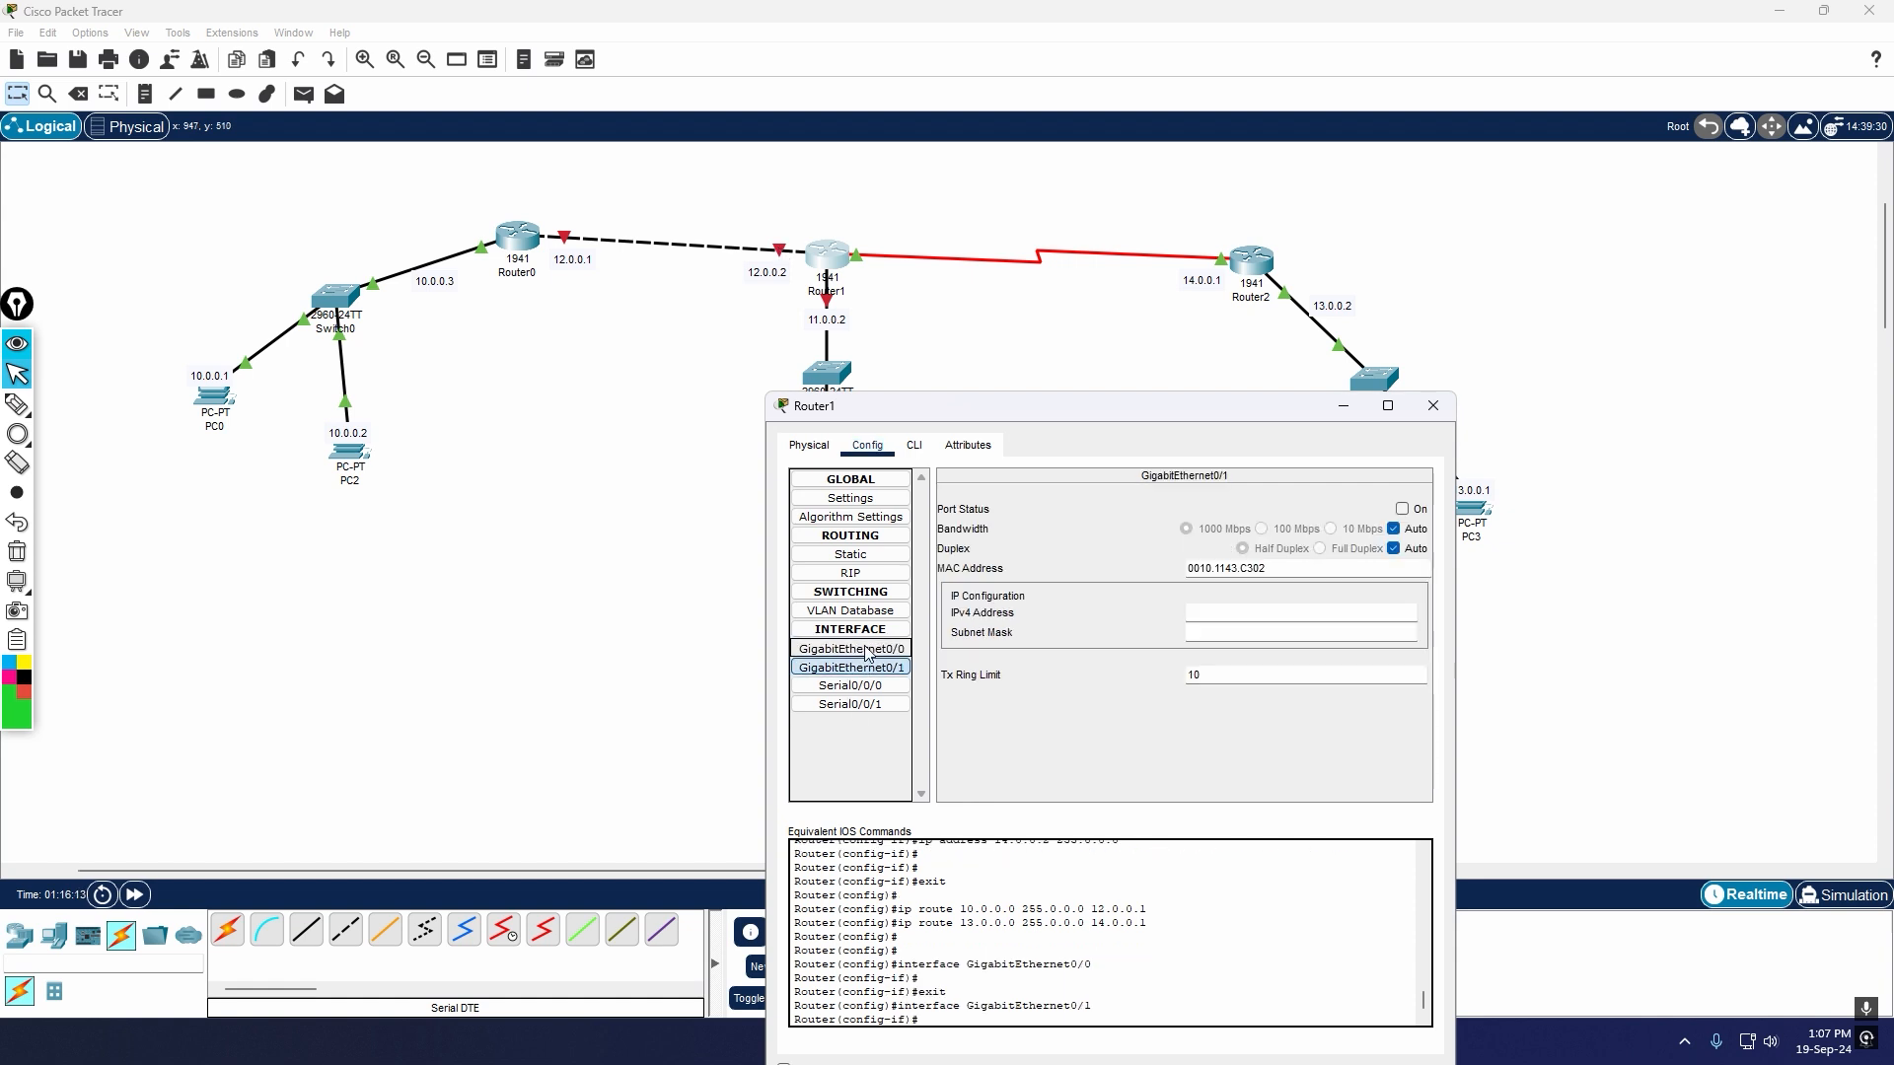
pyautogui.click(851, 649)
pyautogui.moveTo(1078, 417); pyautogui.dragTo(1250, 385)
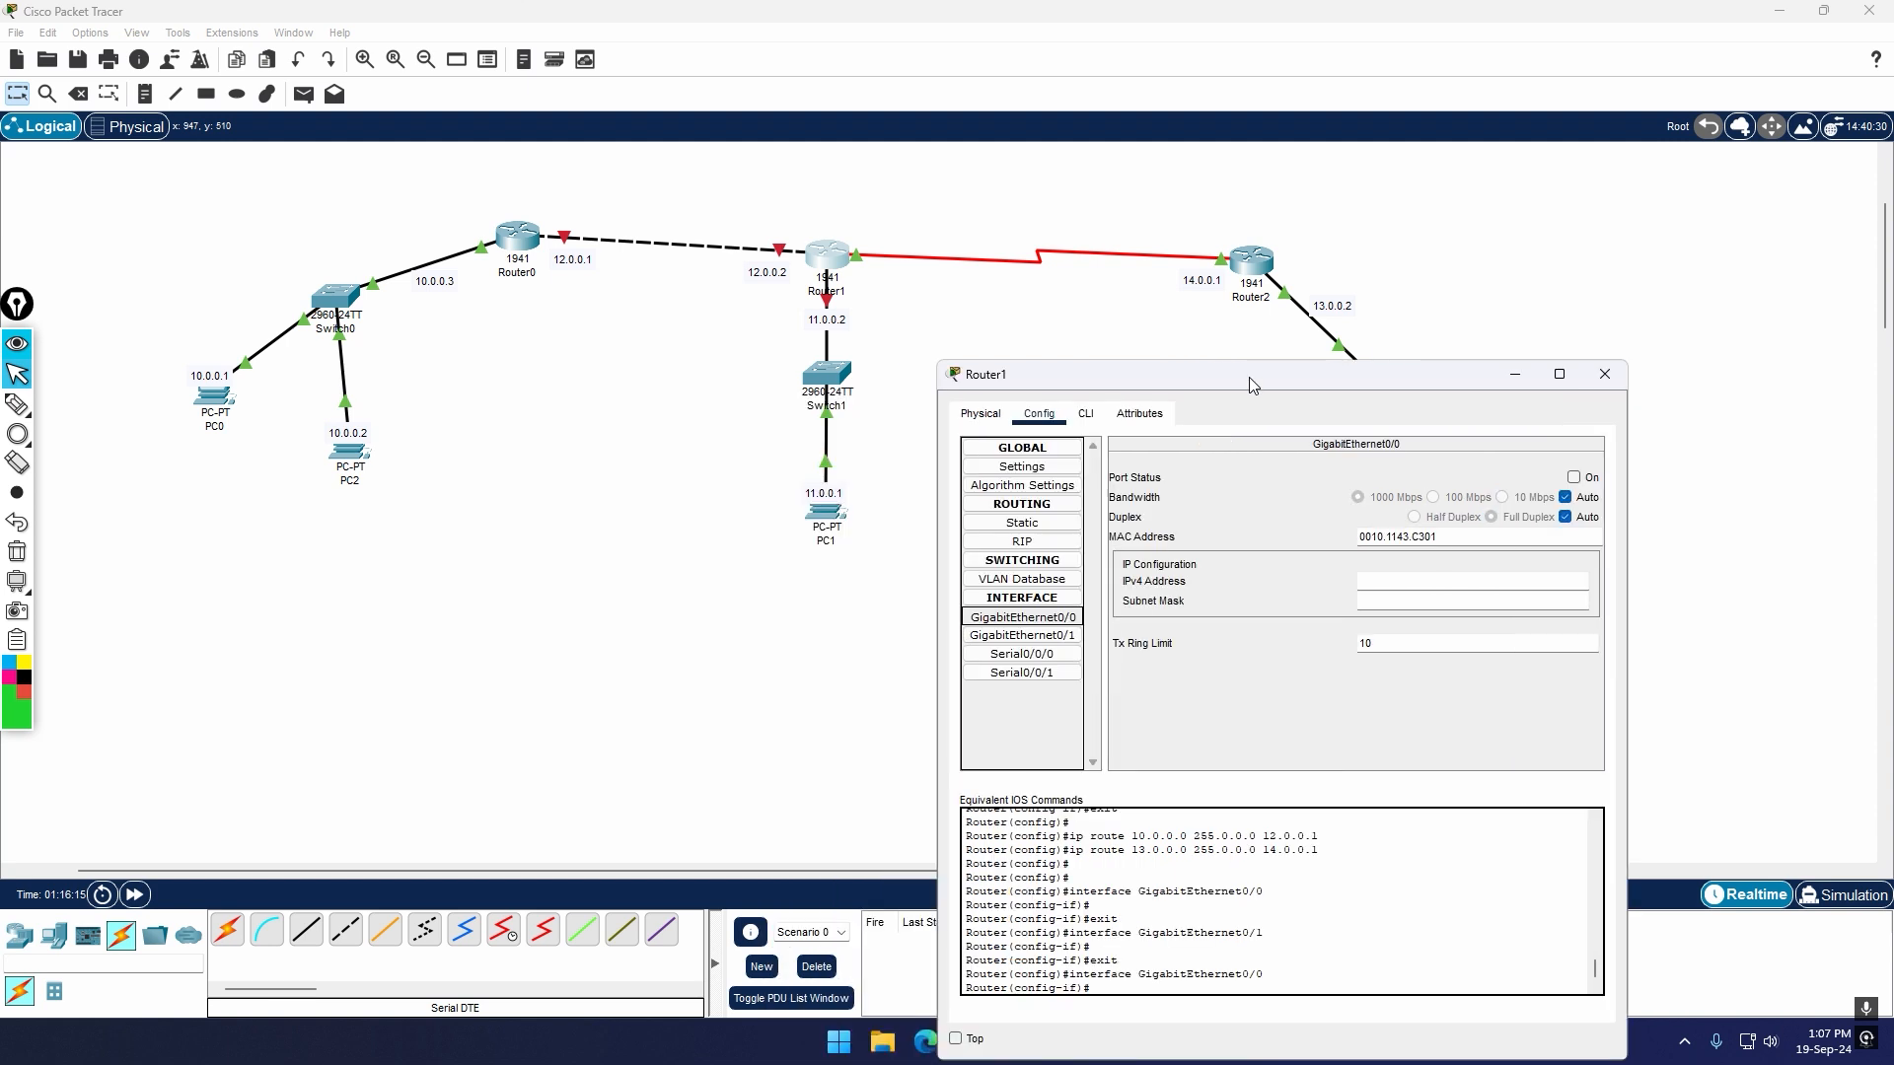
pyautogui.click(1605, 374)
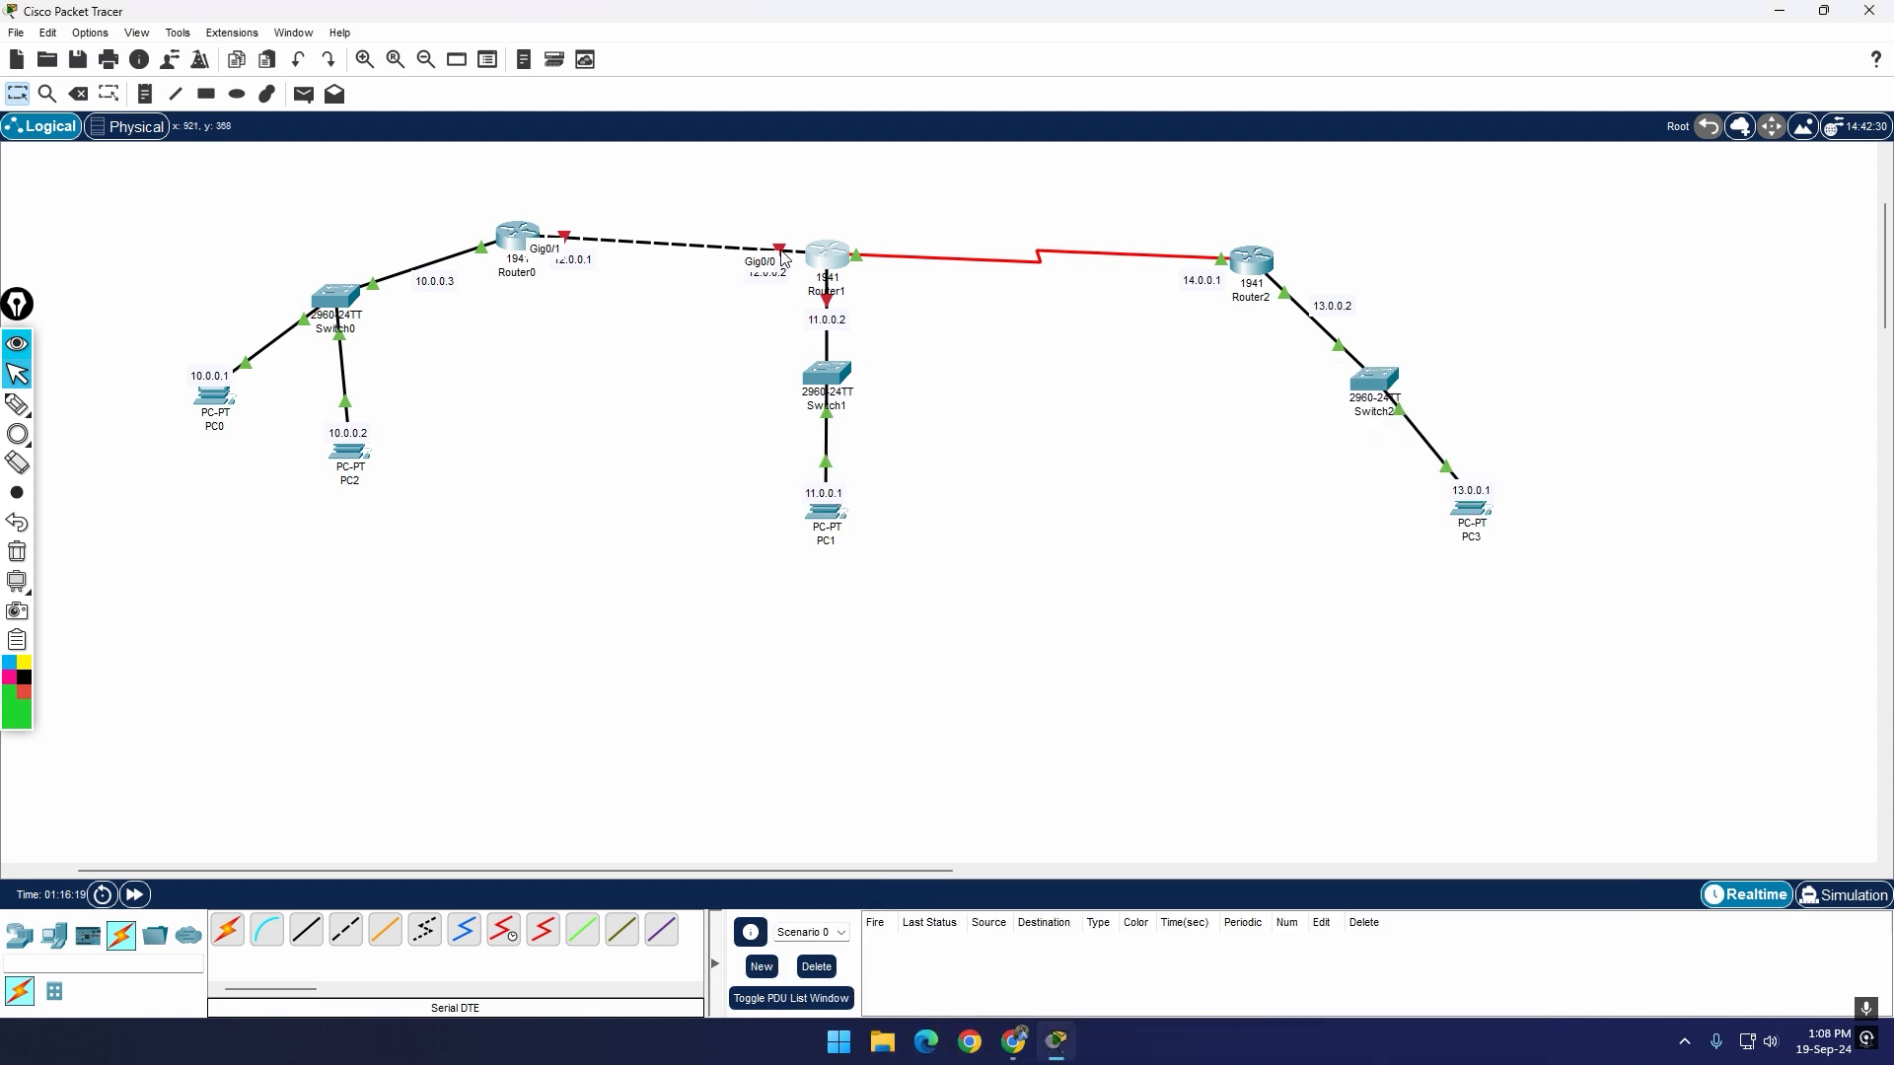
# Step: Check Router0's static routes and the port status and IP configuration of its GigabitEthernet0/1 interface
pyautogui.click(524, 245)
pyautogui.click(748, 372)
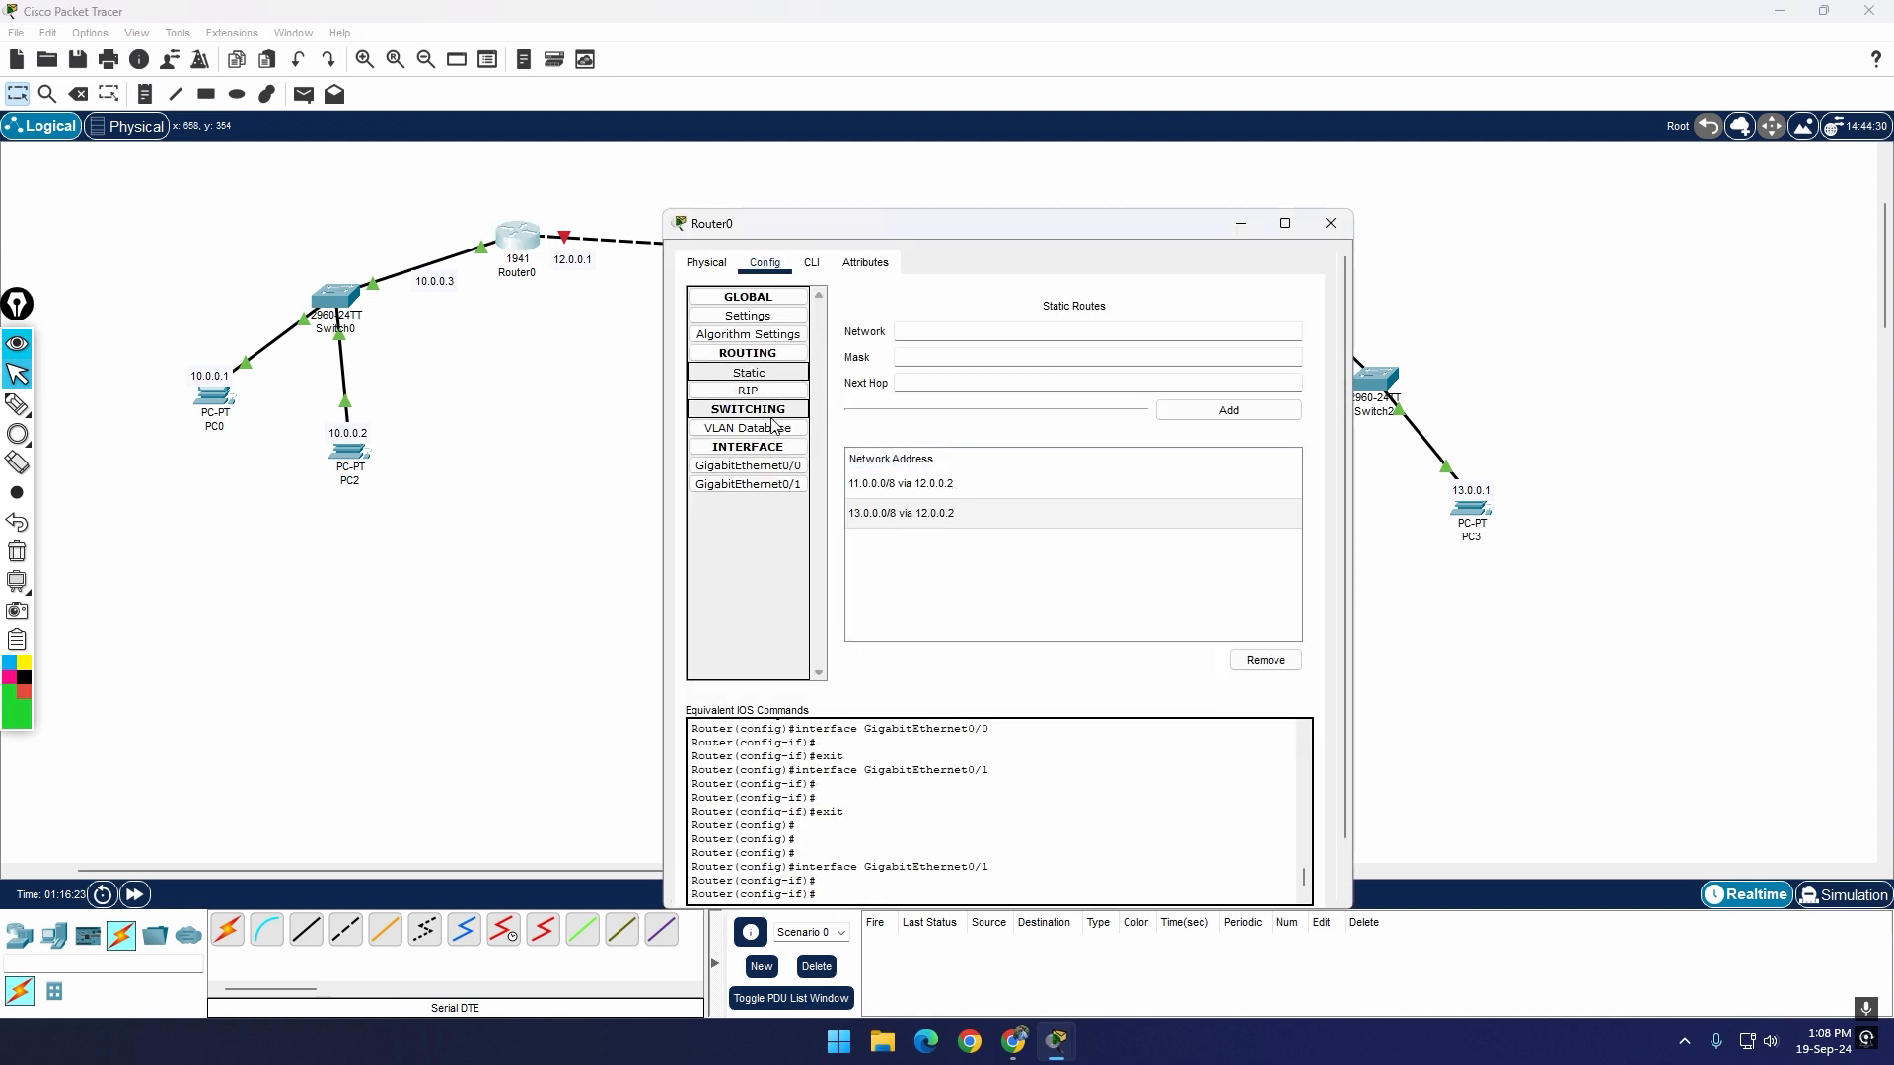
pyautogui.click(782, 485)
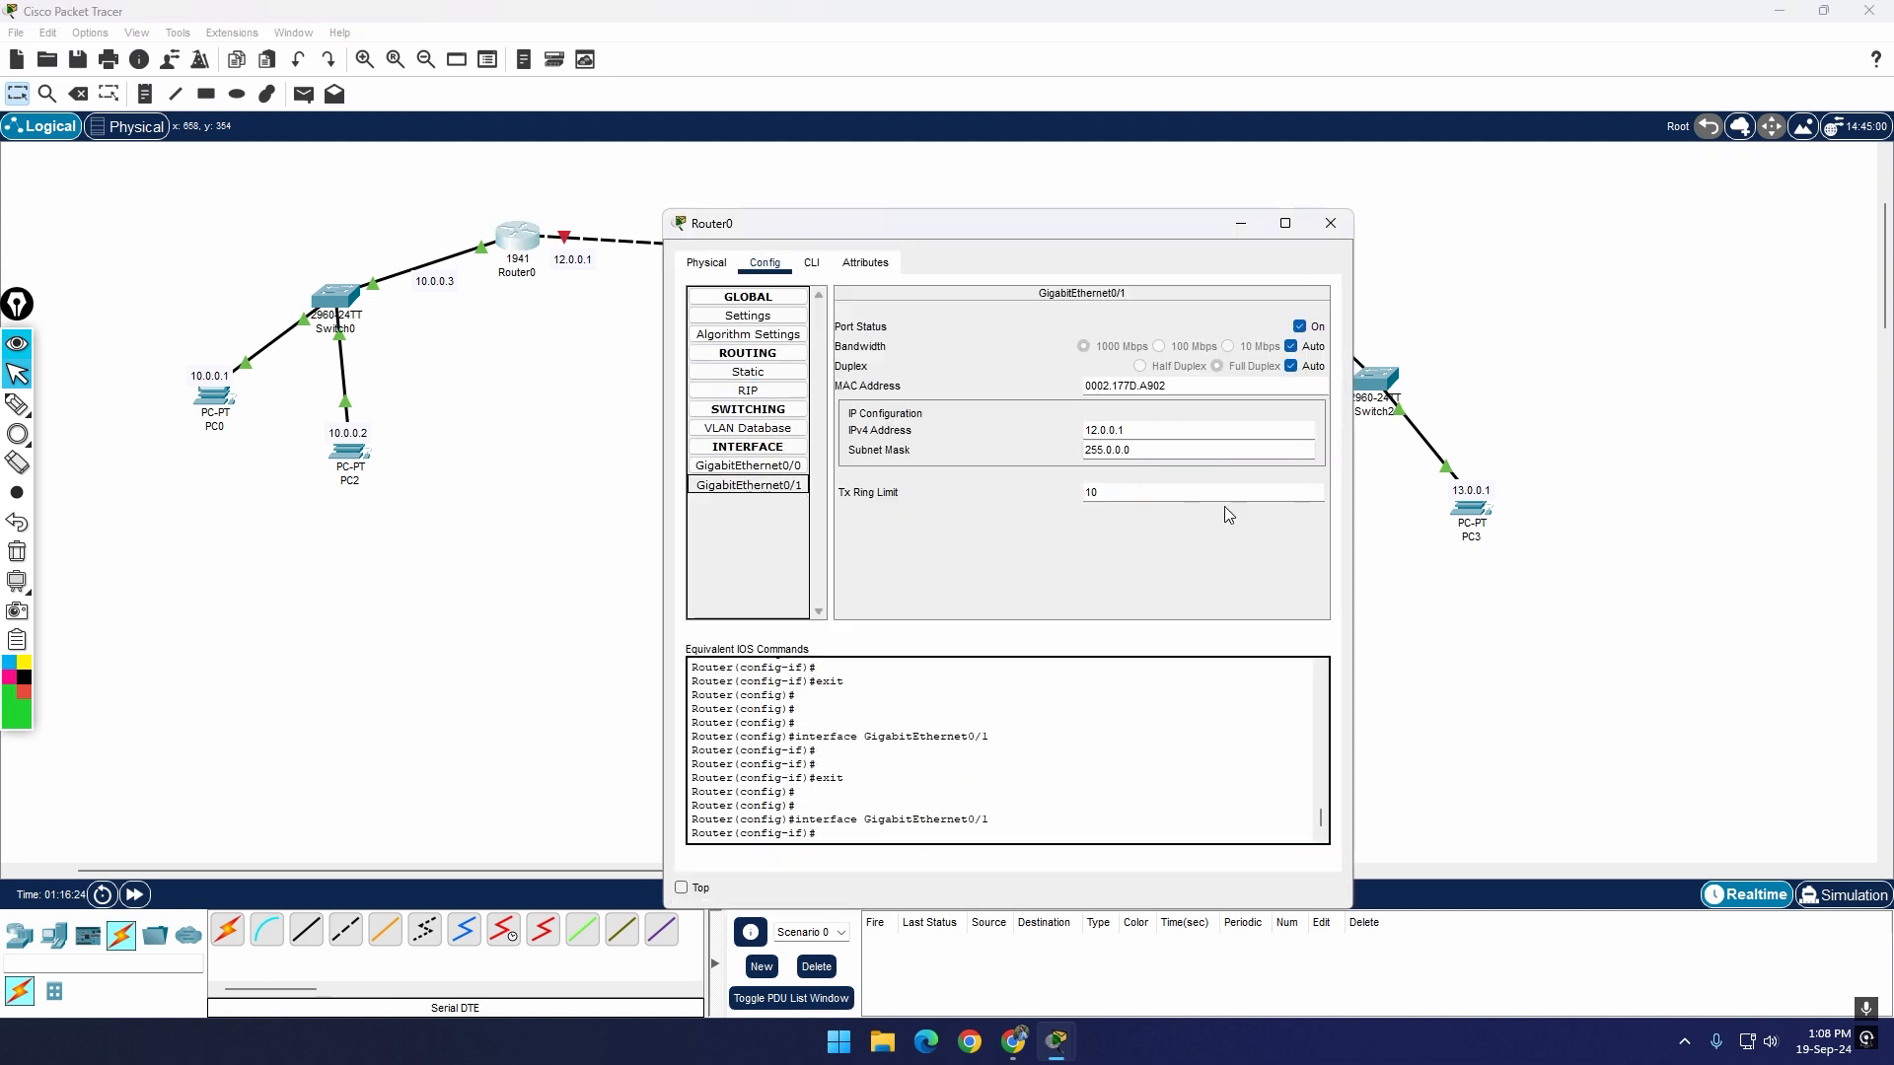
pyautogui.click(1331, 223)
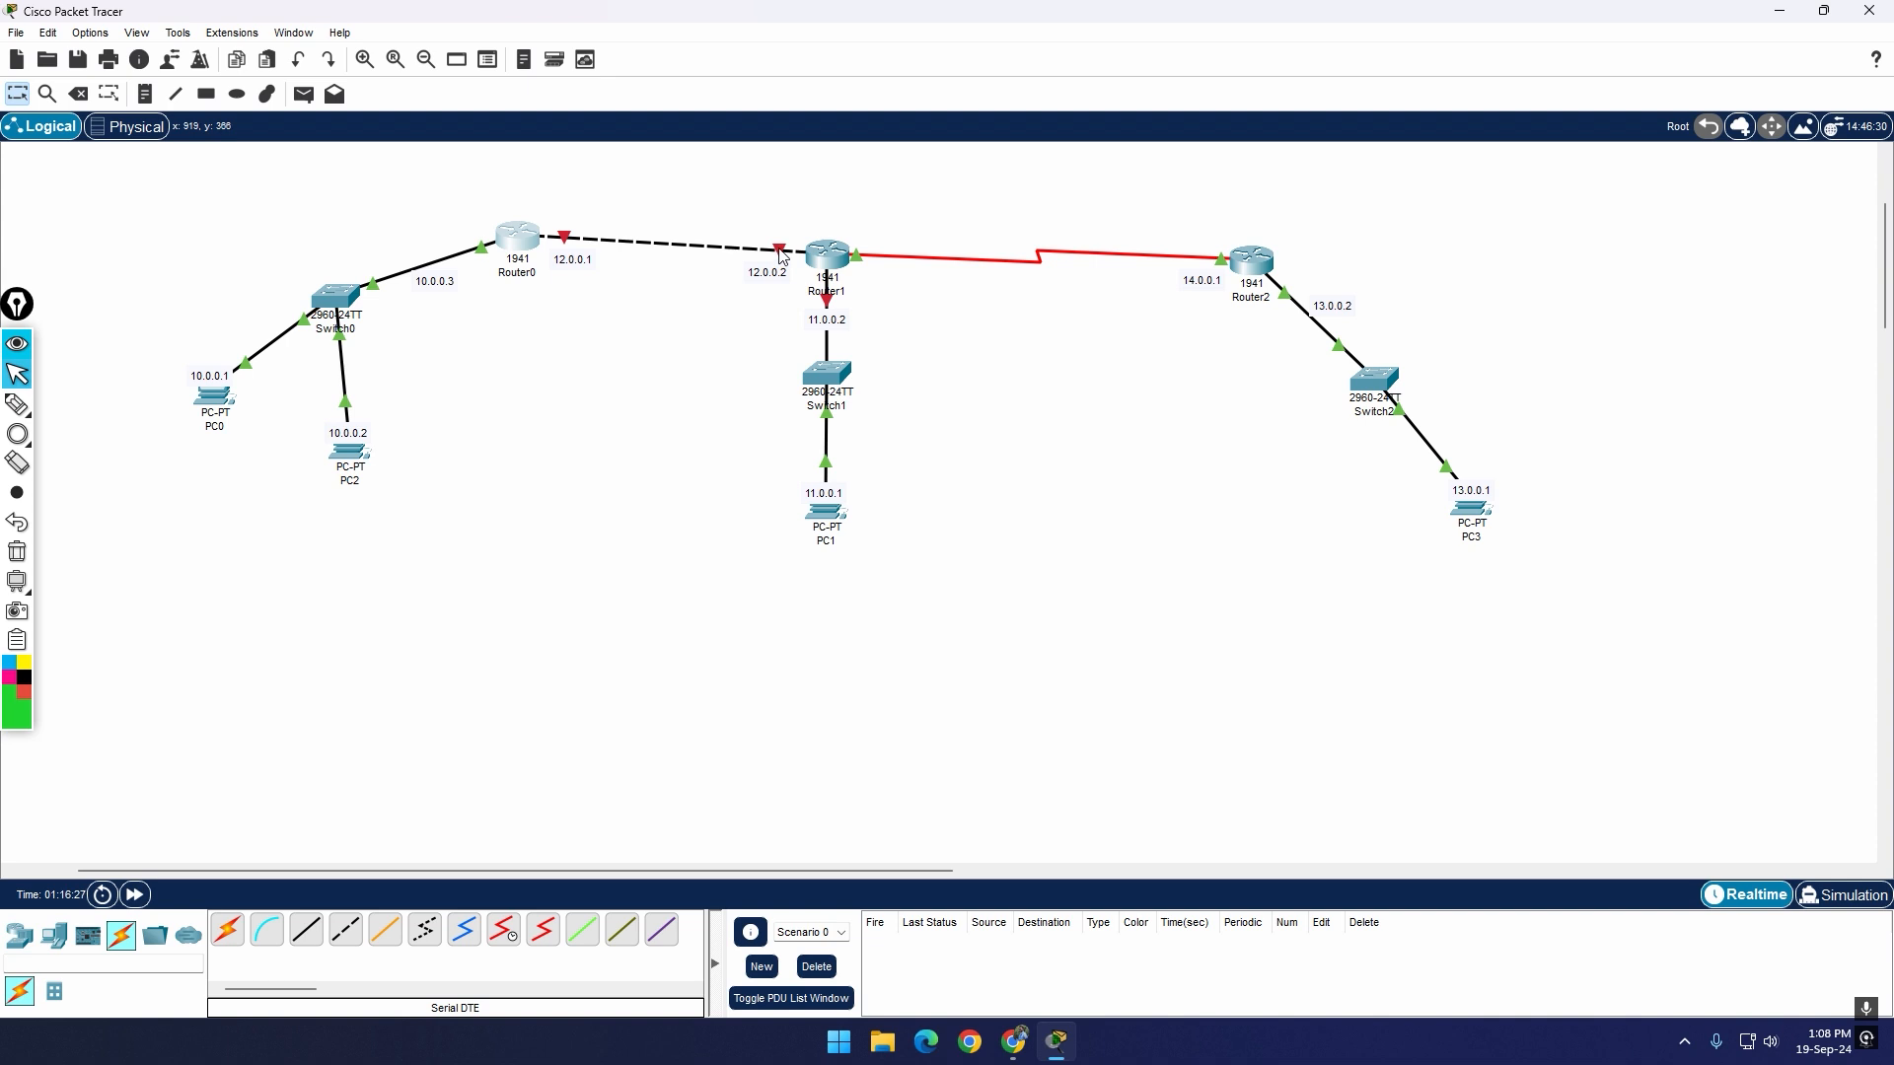
# Step: Turn on the port of Router1's GigabitEthernet0/1 interface
pyautogui.moveTo(781, 255)
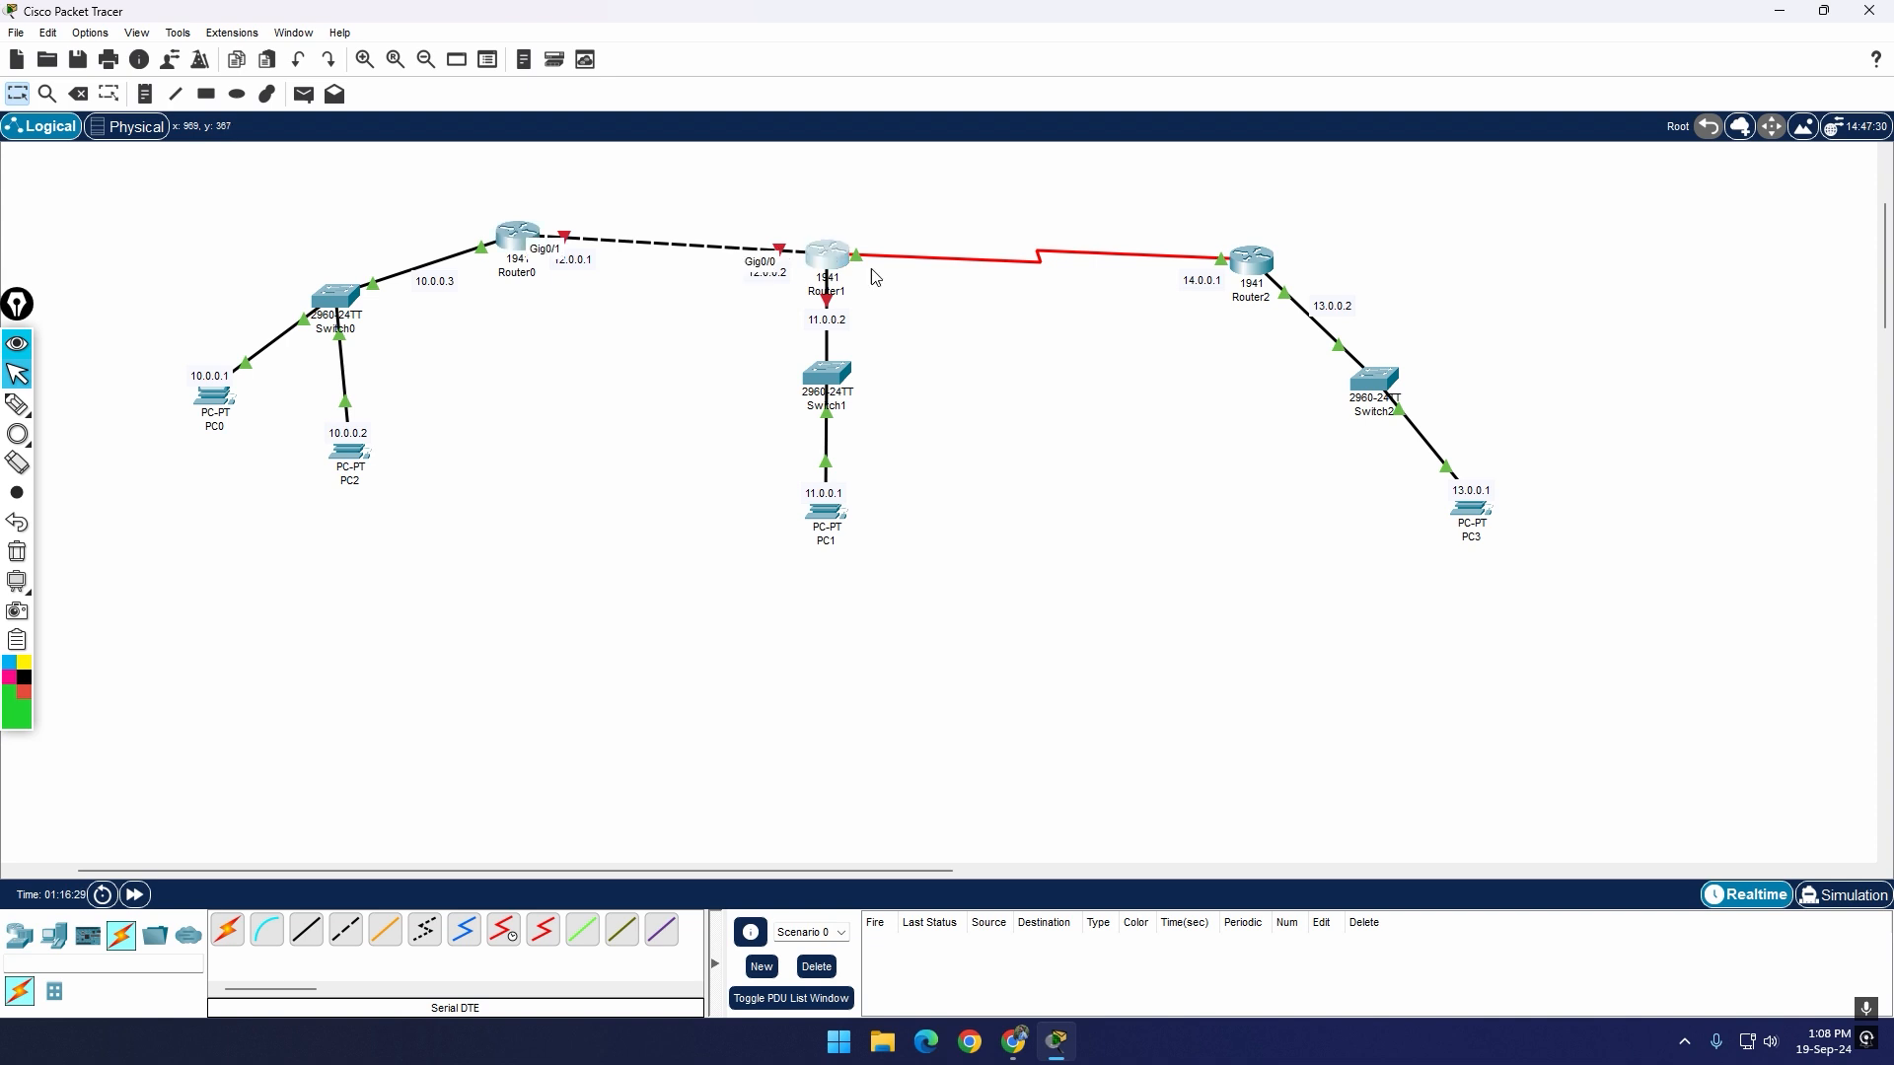
pyautogui.click(826, 255)
pyautogui.moveTo(1081, 212); pyautogui.dragTo(1090, 224)
pyautogui.moveTo(1297, 332); pyautogui.dragTo(1427, 363)
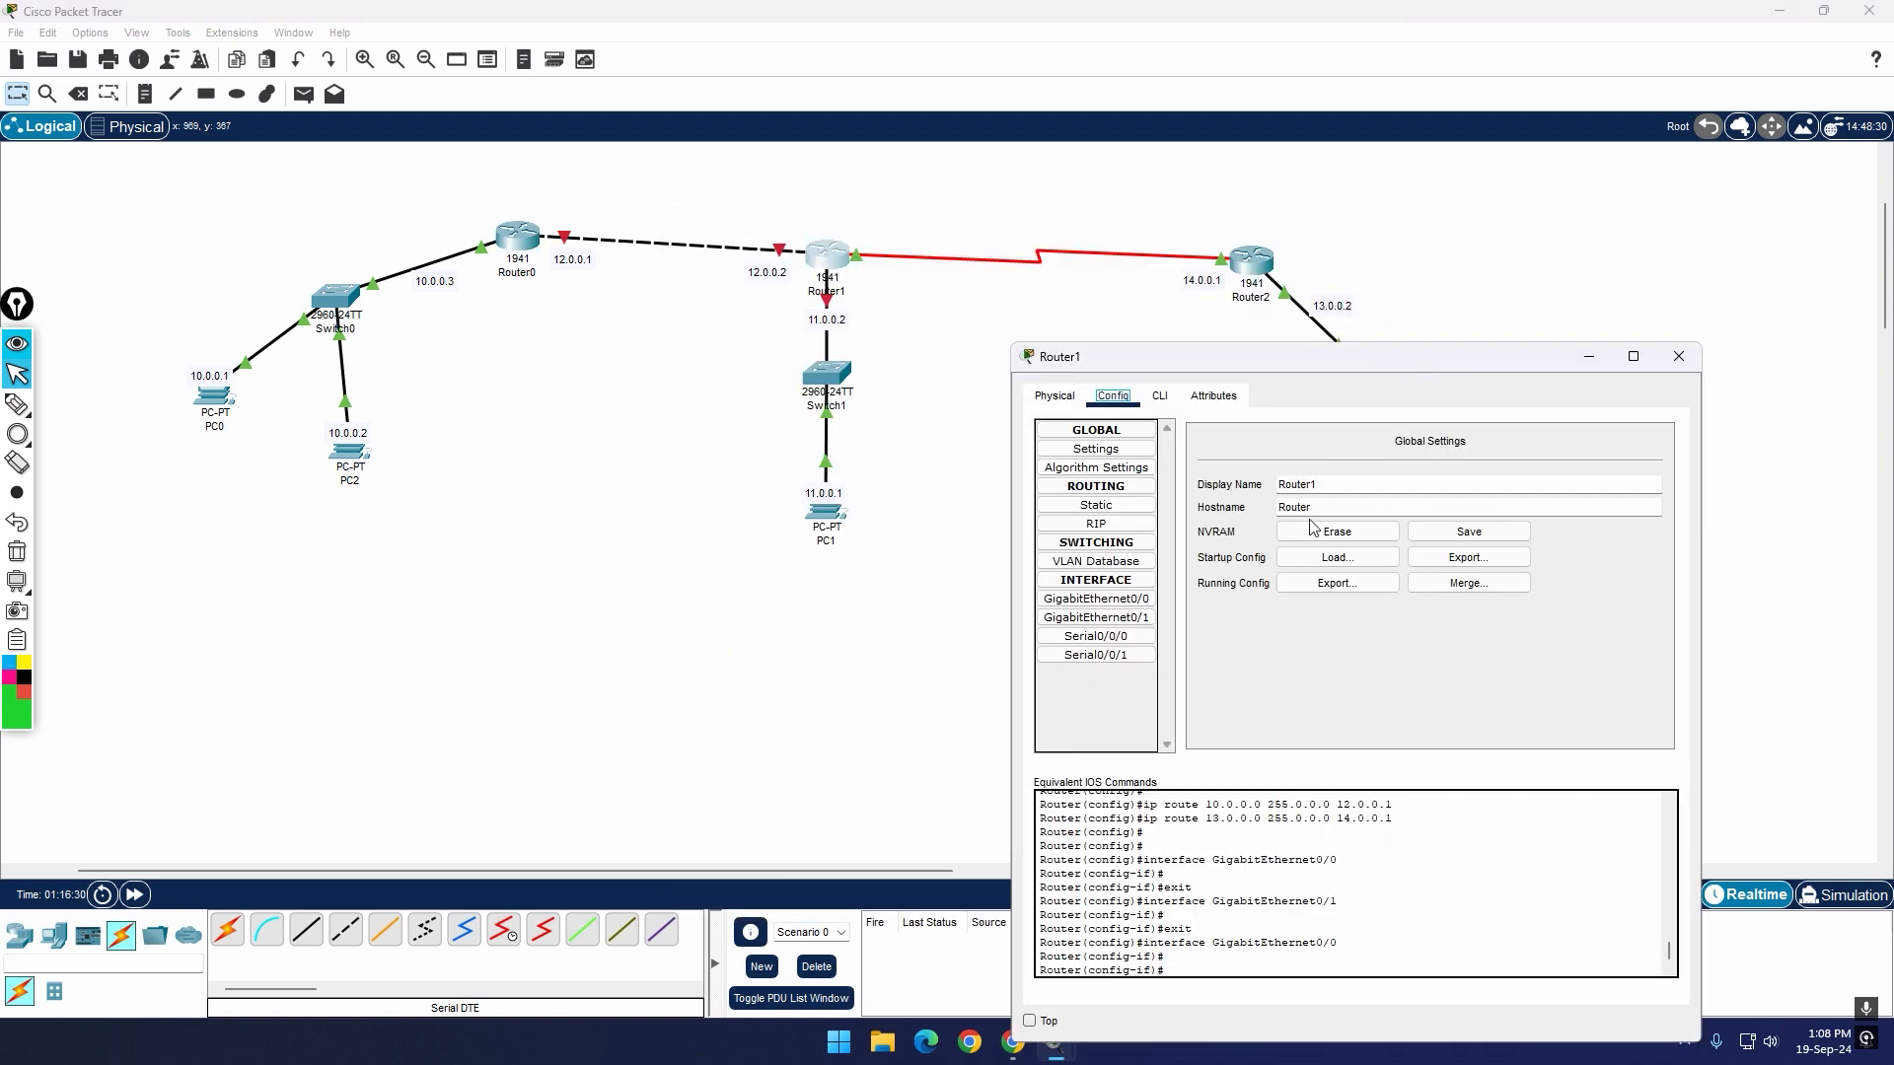
pyautogui.click(1132, 622)
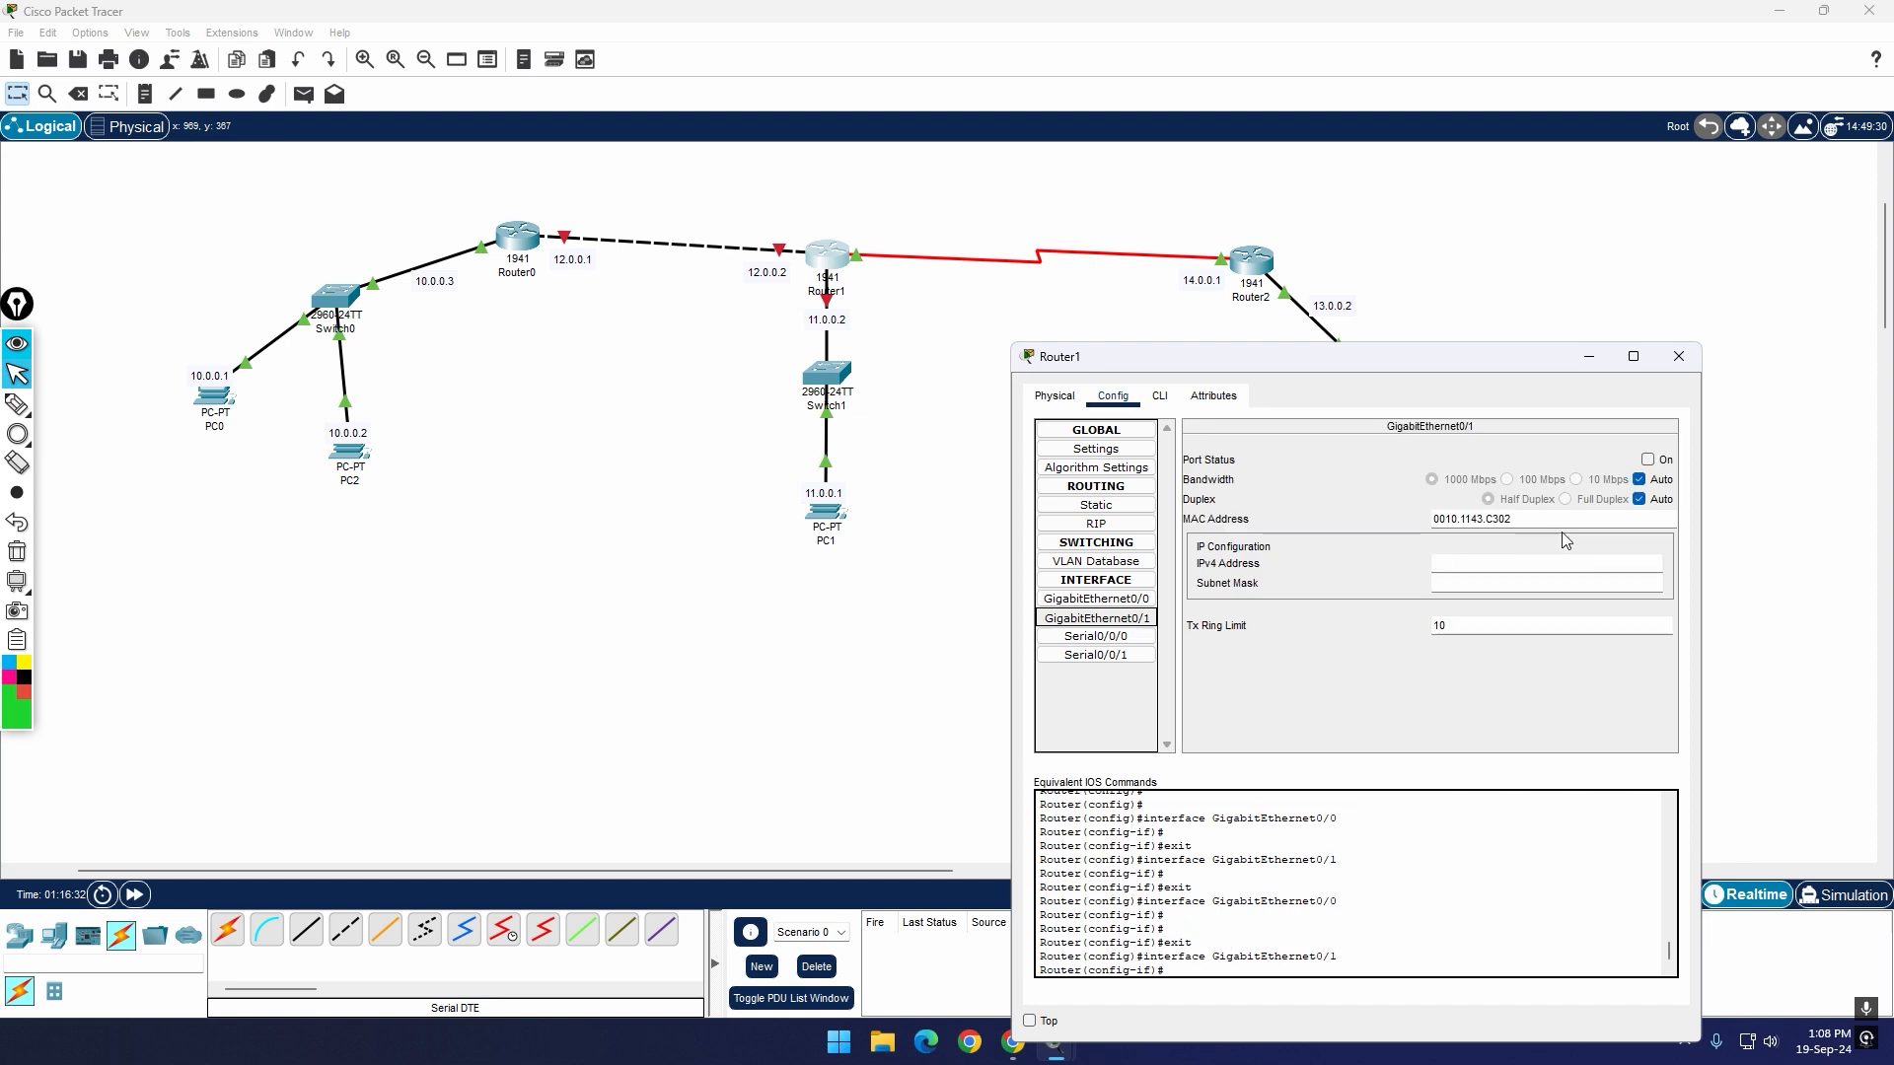
pyautogui.click(1662, 462)
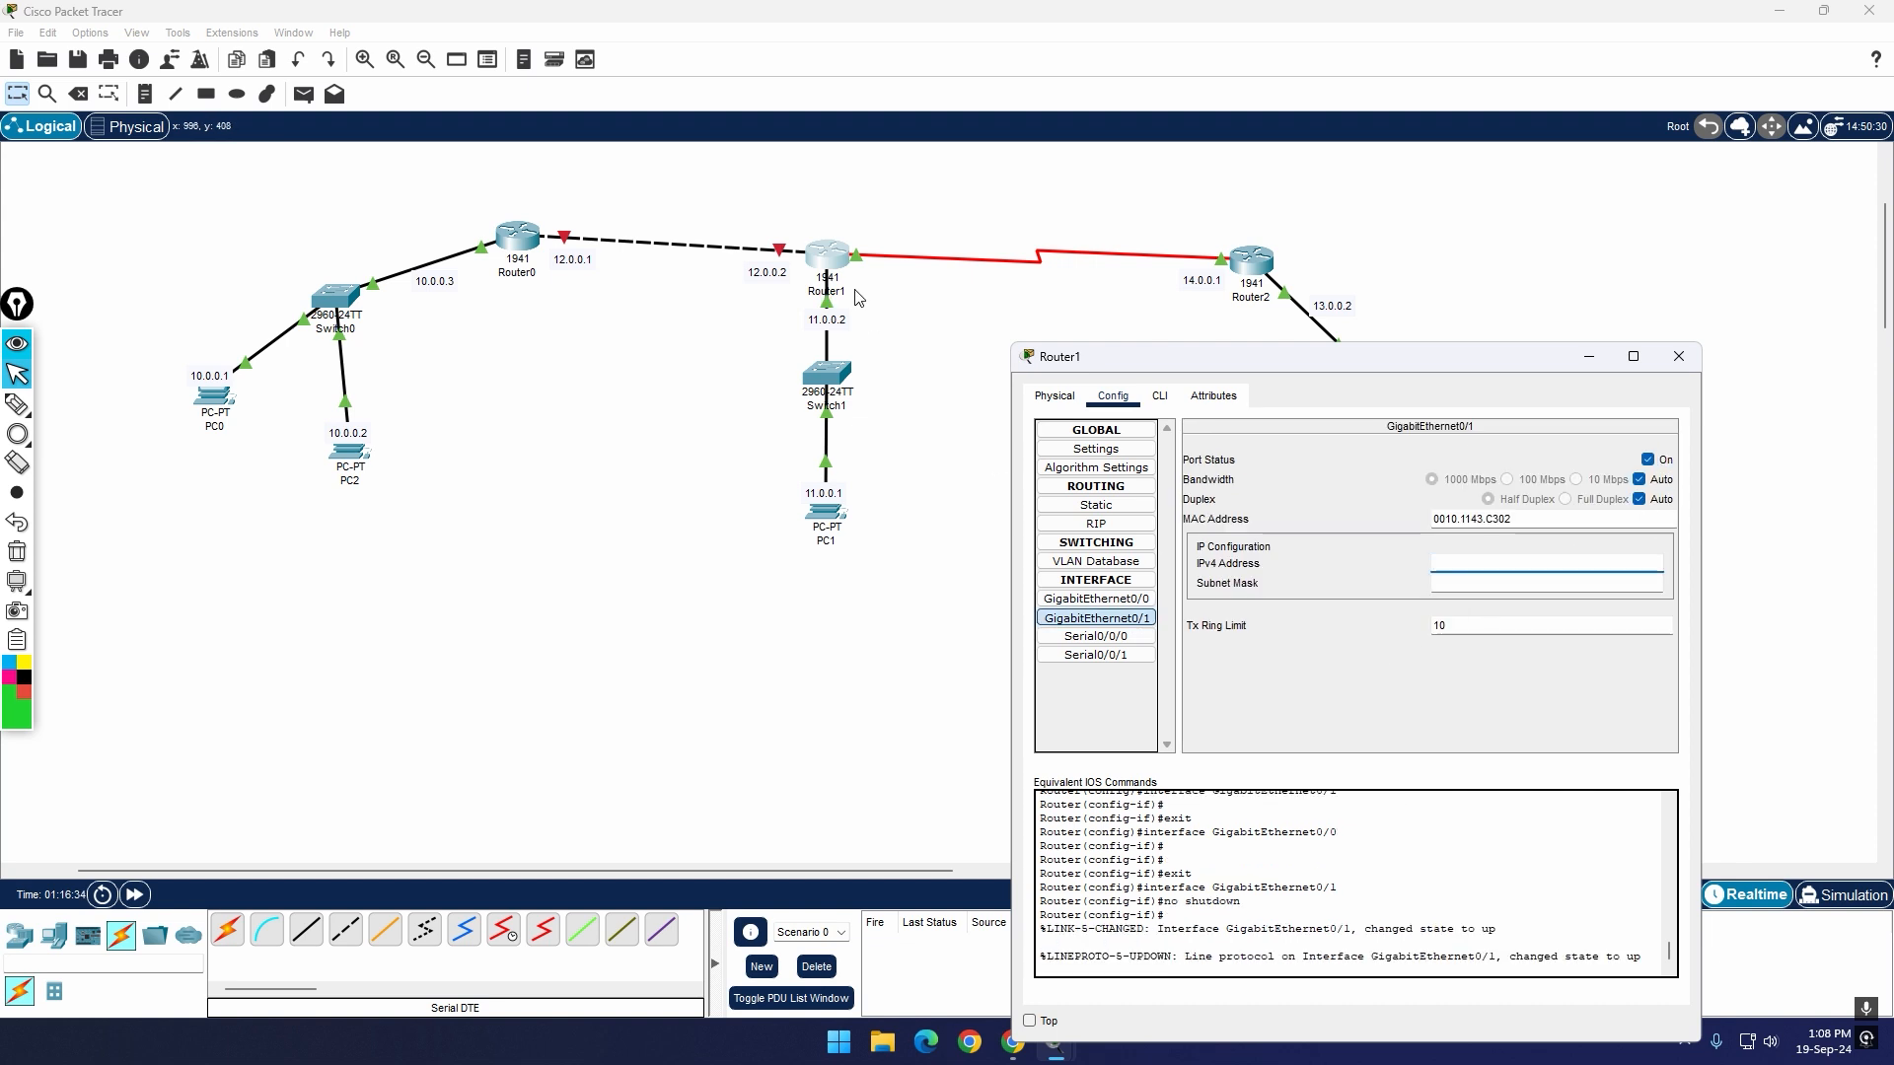
# Step: Give Router1's GigabitEthernet0/1 interface the IPv4 address 12.0.0.2 with subnet mask 255.0.0.0
pyautogui.click(1507, 565)
pyautogui.write('12.0.0')
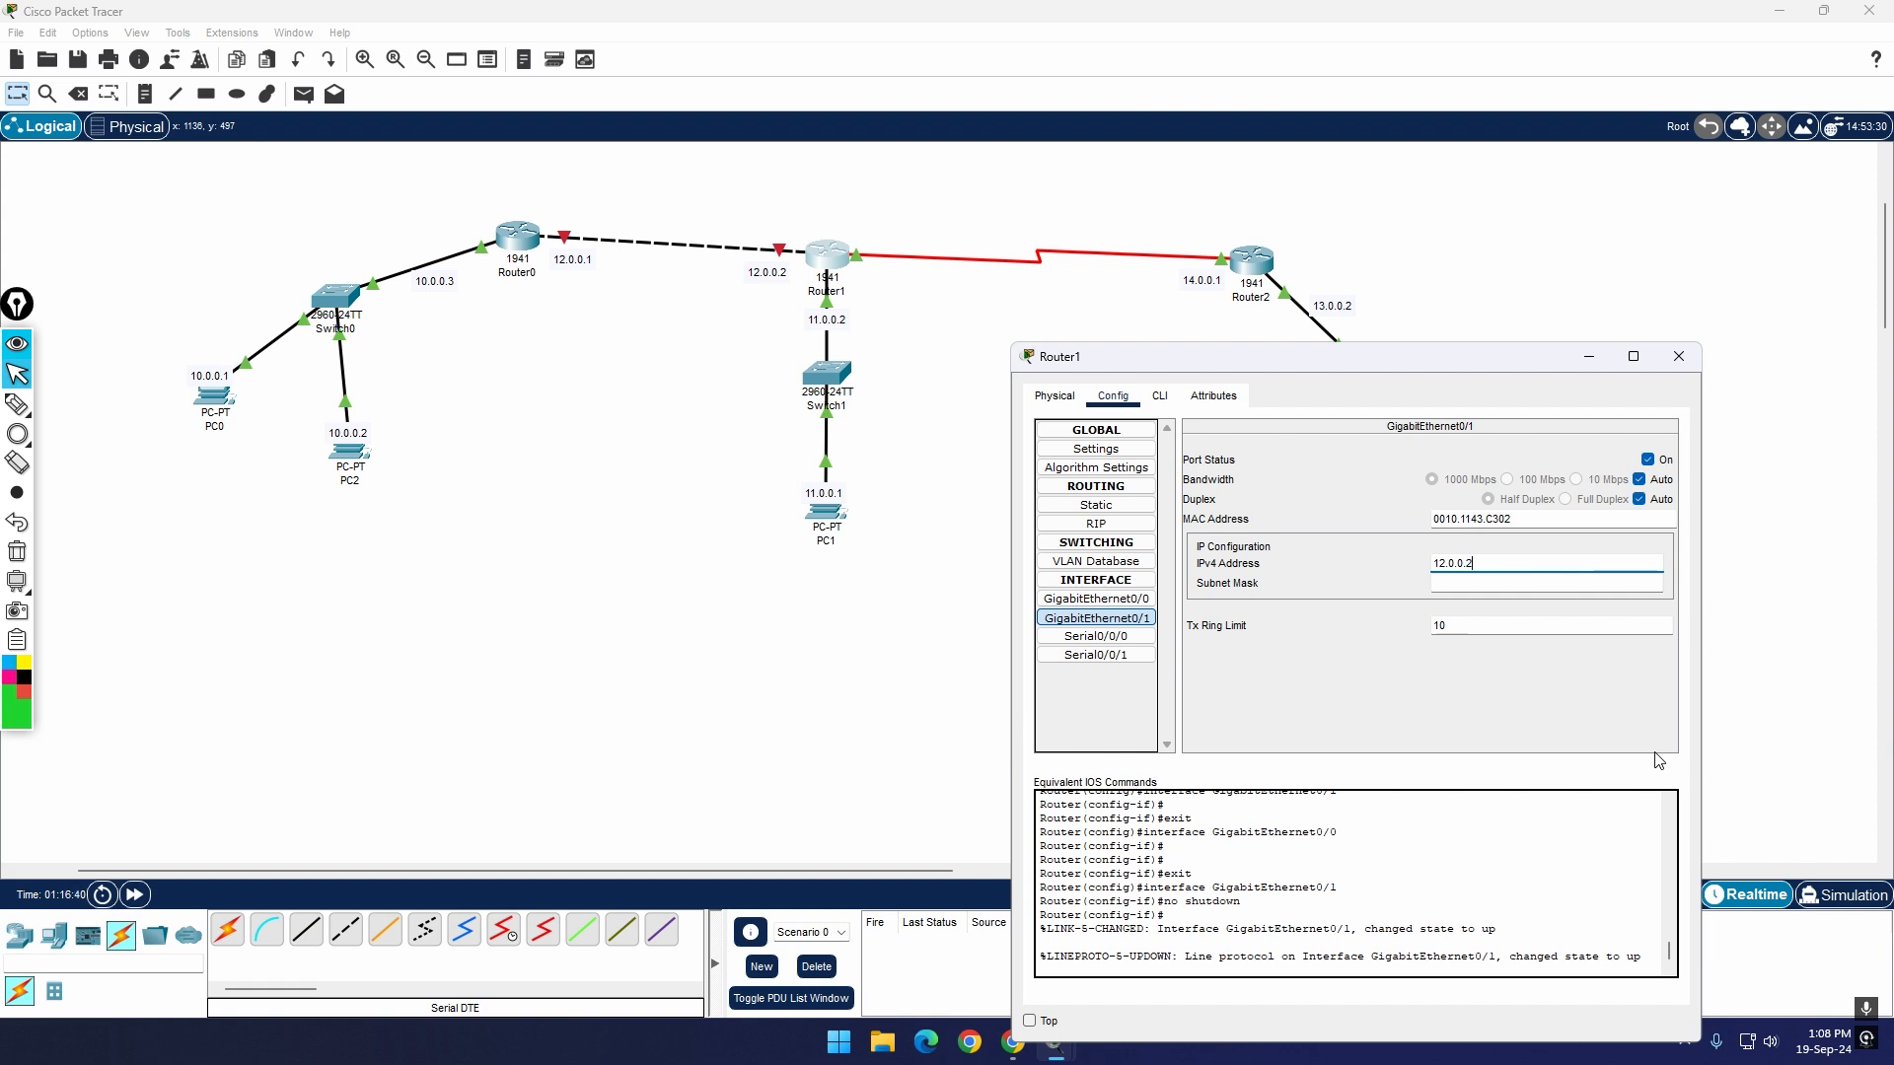
pyautogui.write('.2')
pyautogui.press('Return')
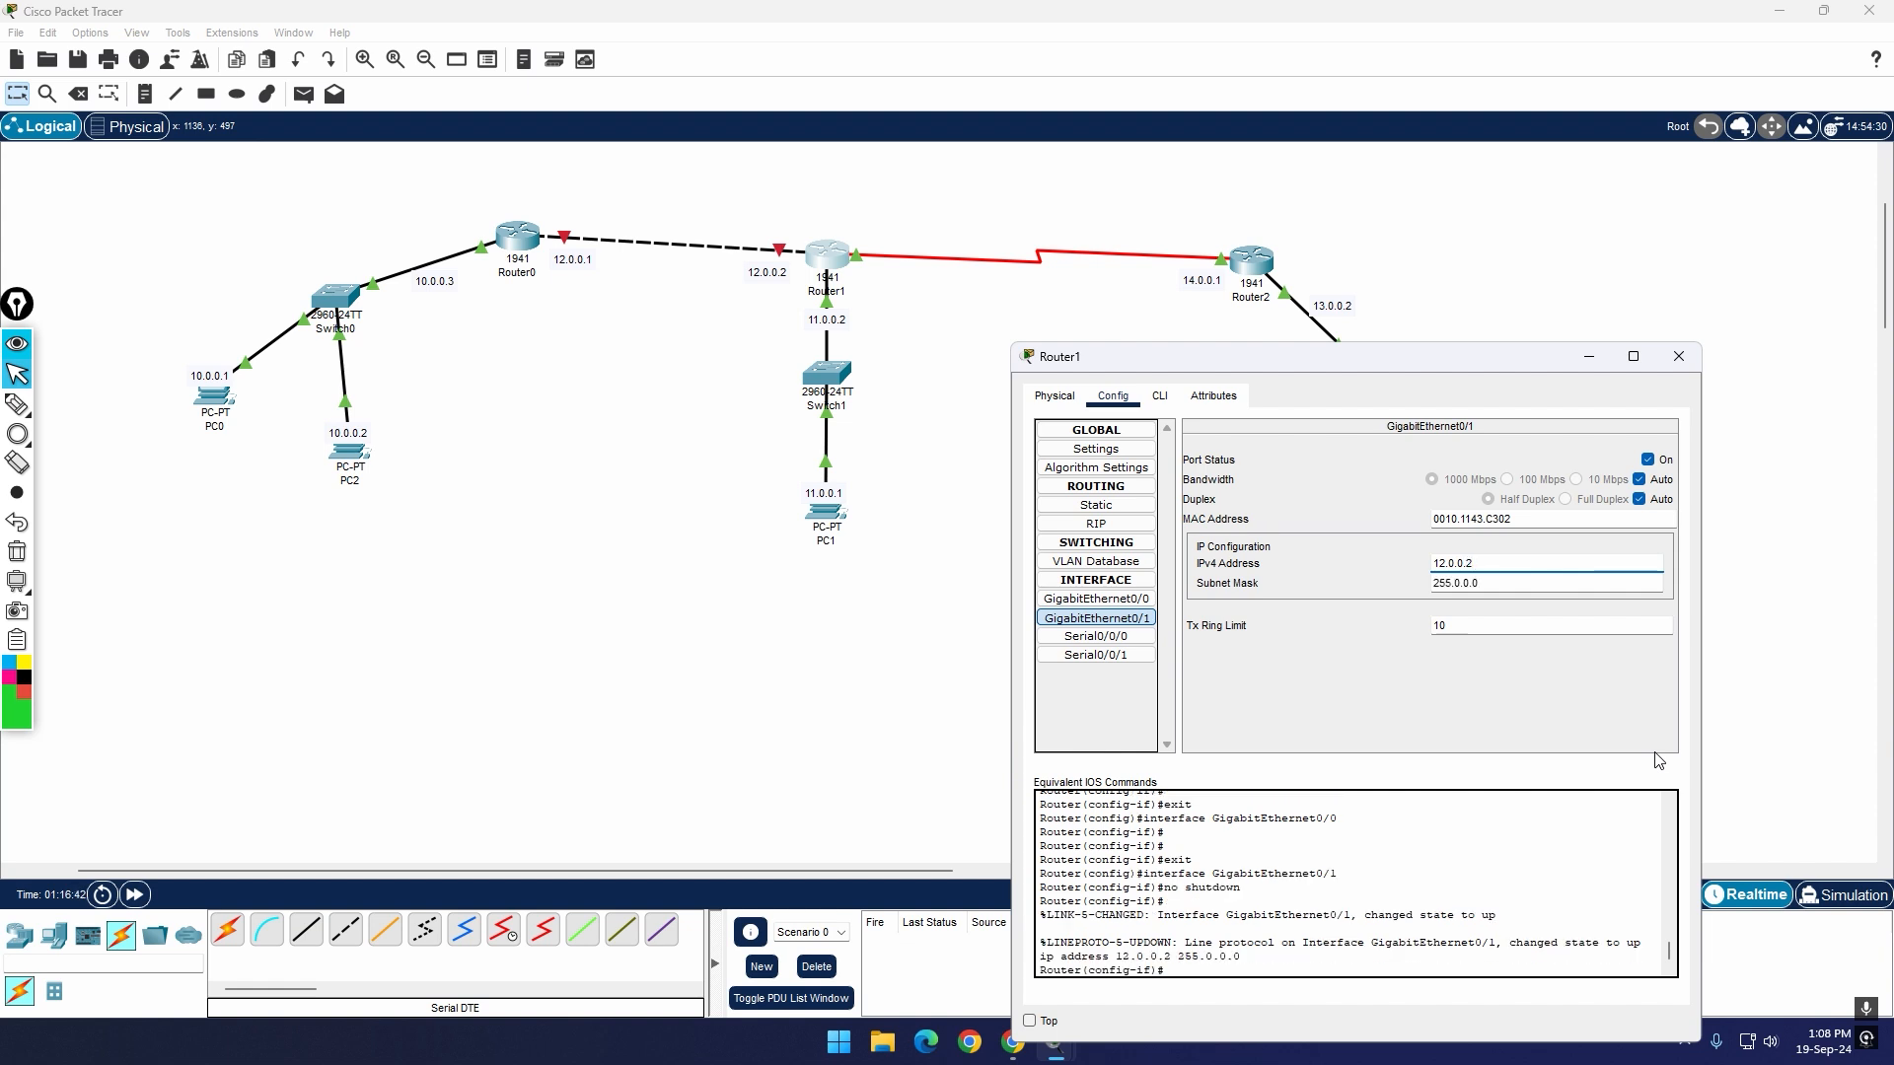
pyautogui.click(1696, 370)
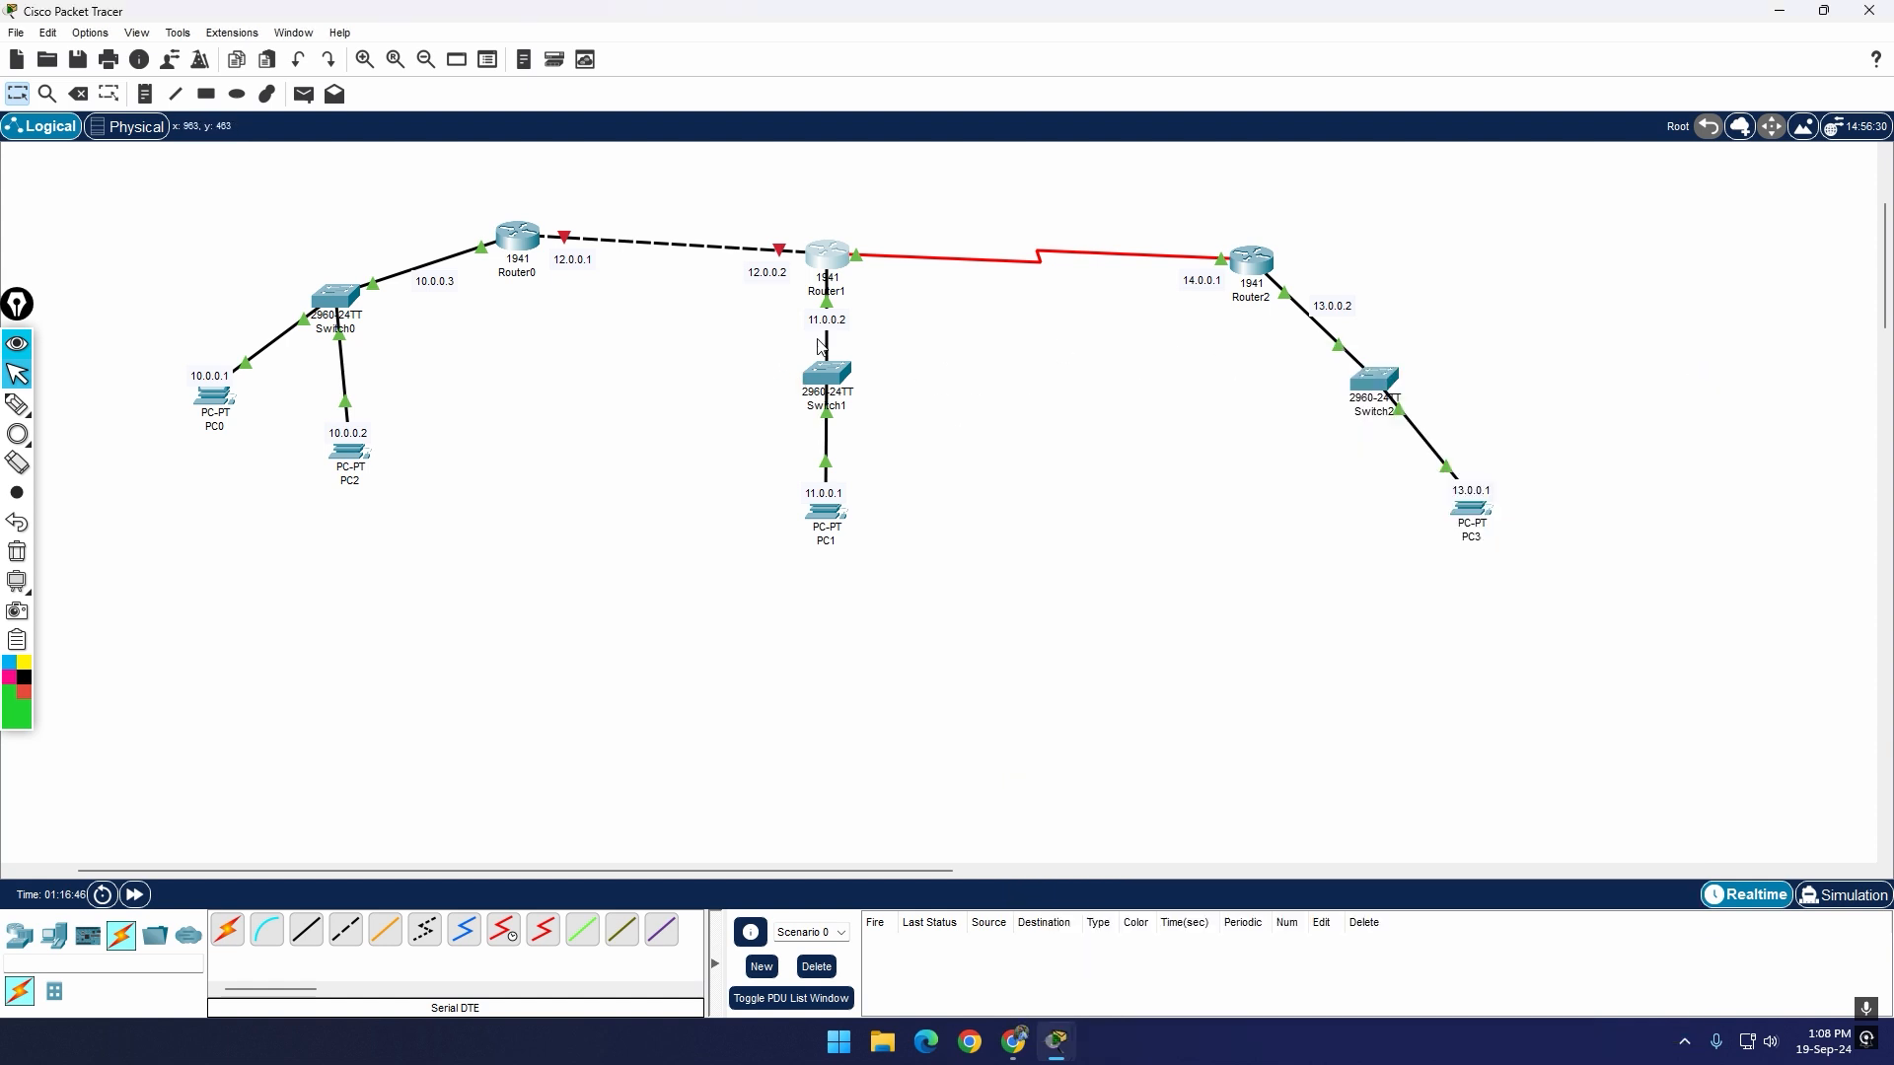
# Step: Check Router1's static routes and compare the settings of its GigabitEthernet0/0 and GigabitEthernet0/1 interfaces
pyautogui.click(828, 259)
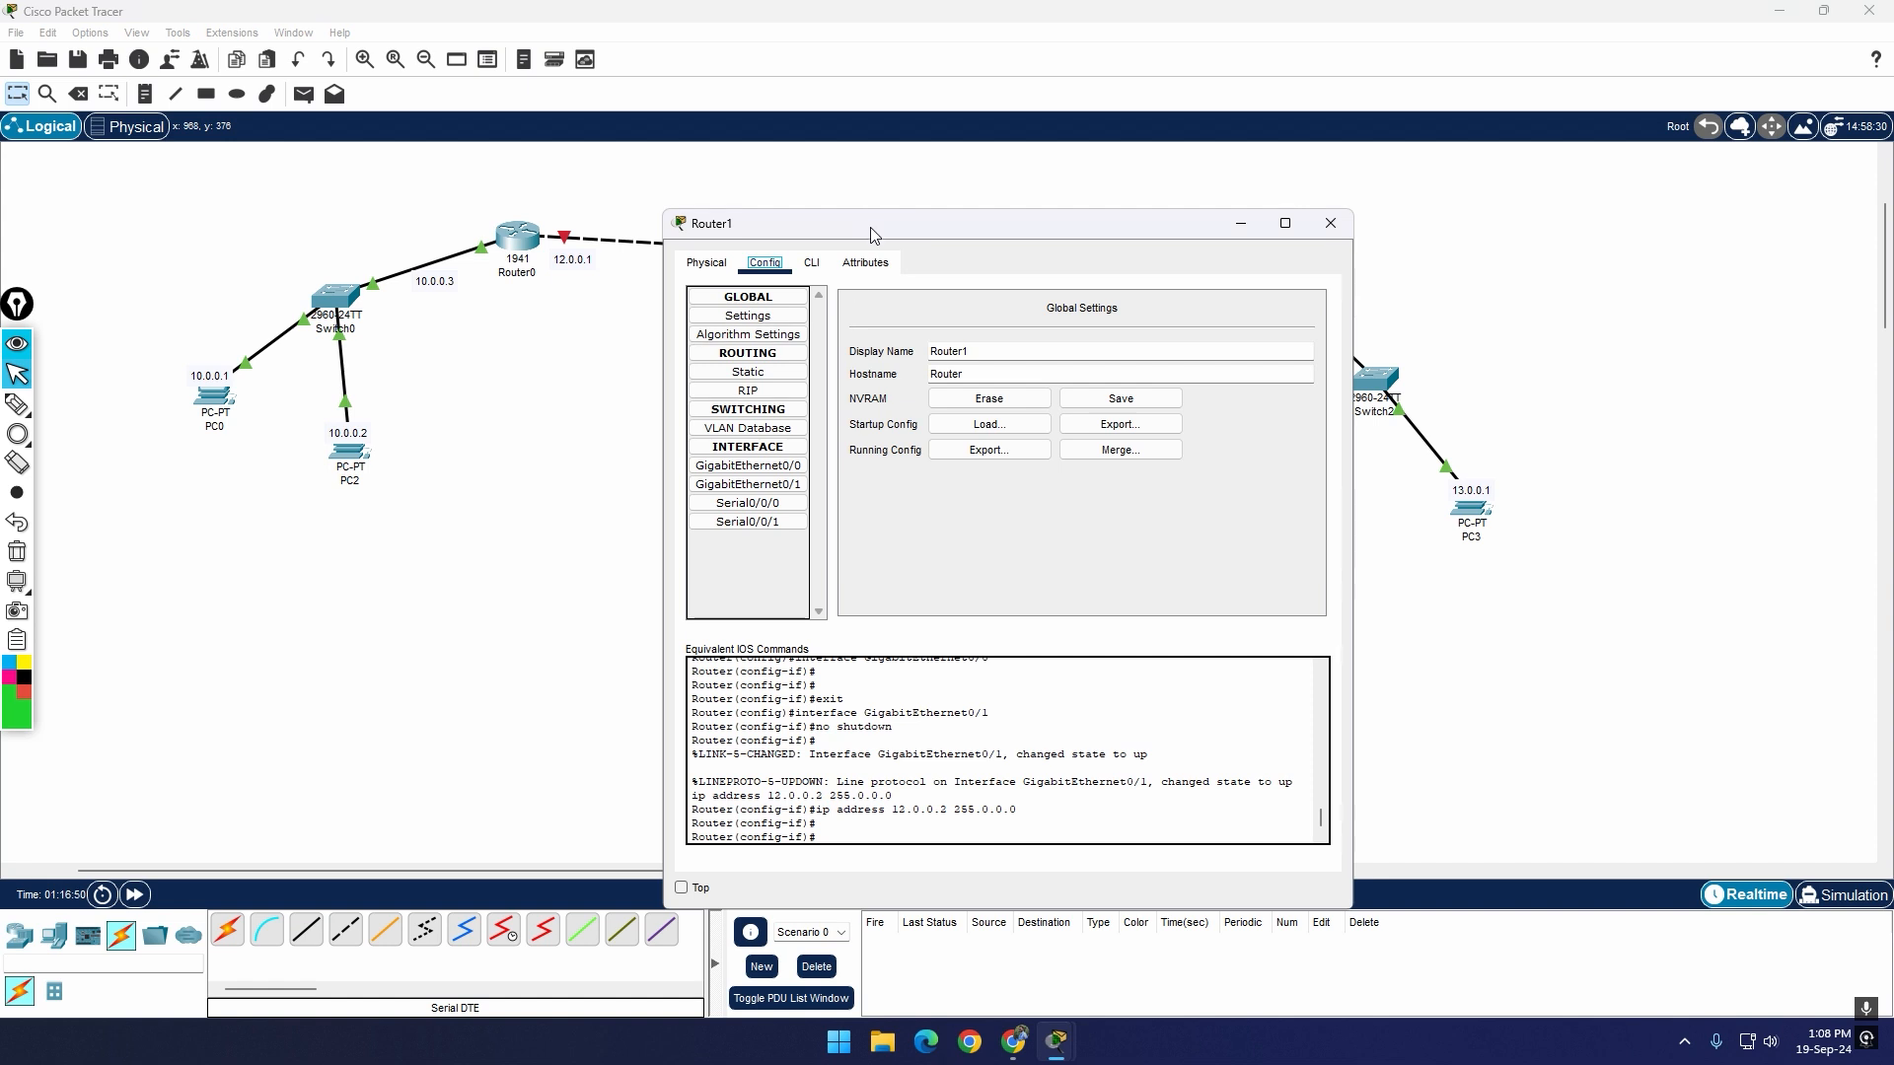
pyautogui.moveTo(867, 236); pyautogui.dragTo(972, 386)
pyautogui.click(859, 535)
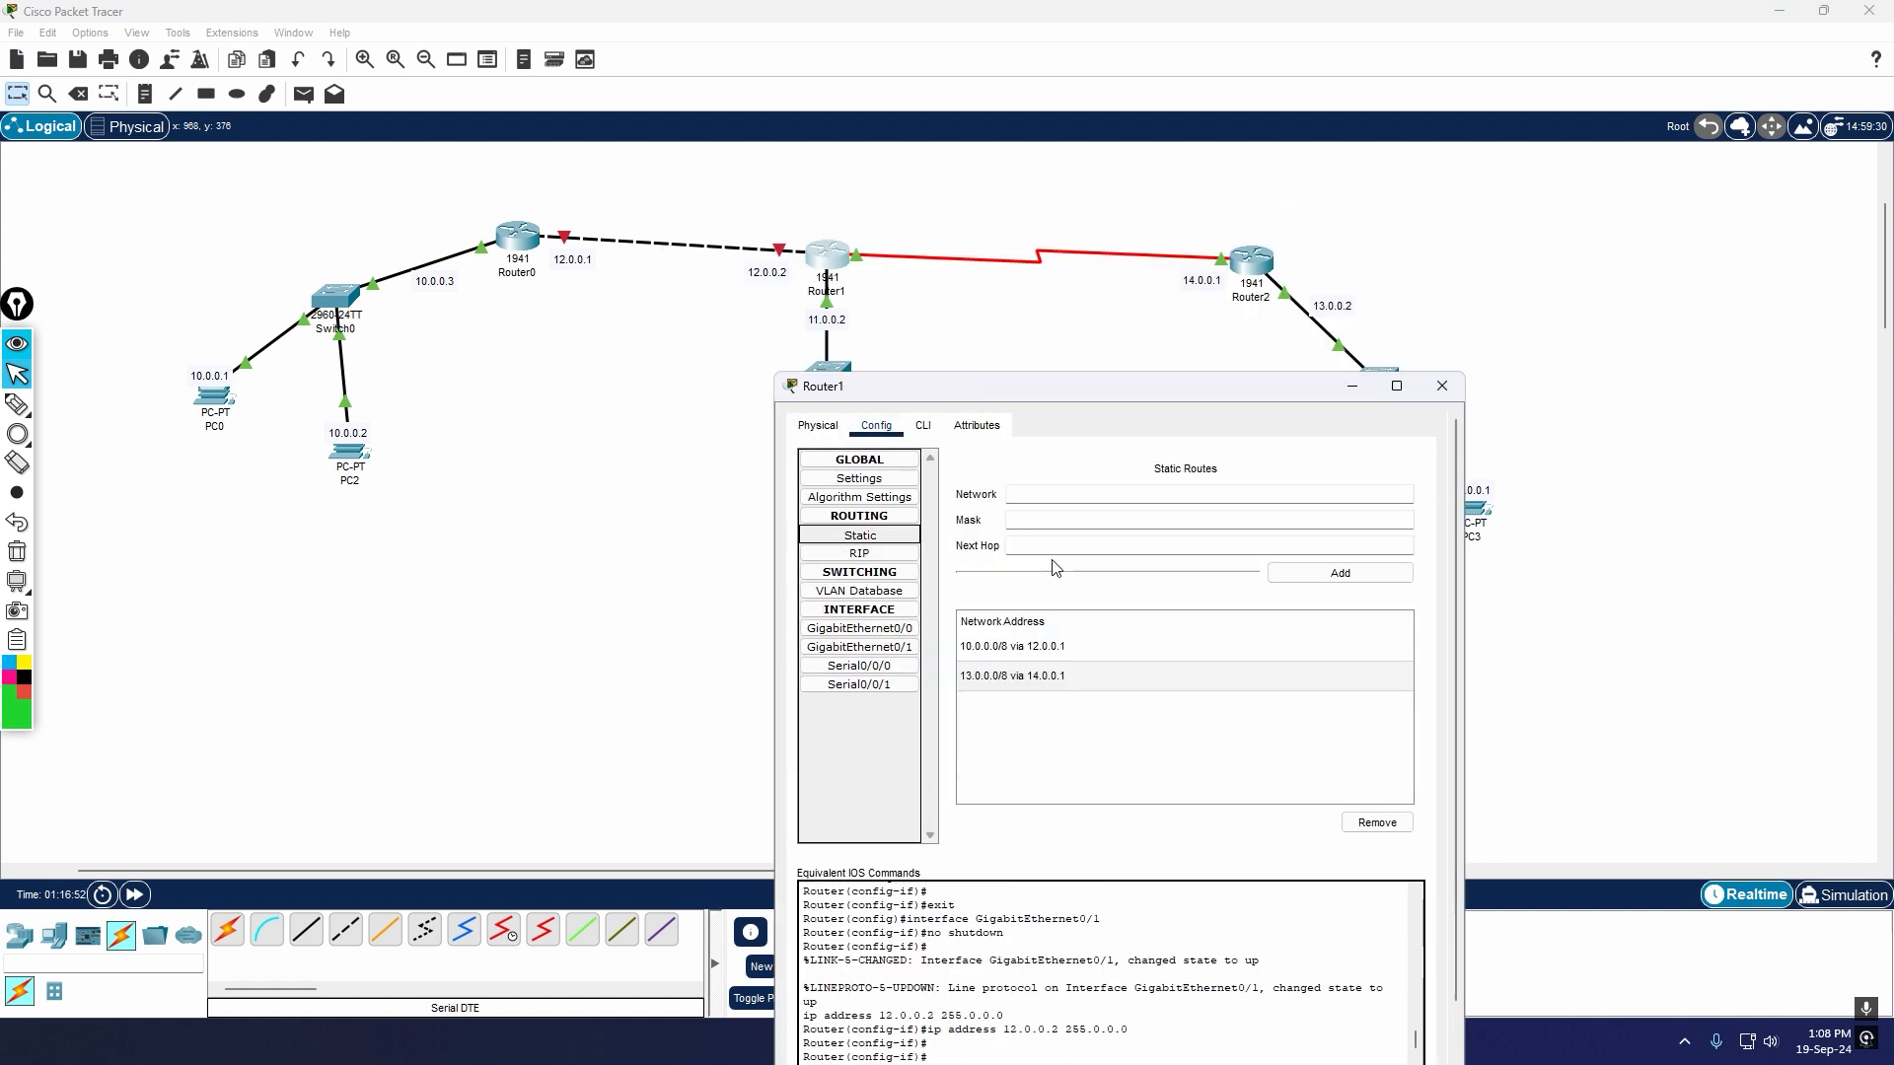
pyautogui.click(906, 631)
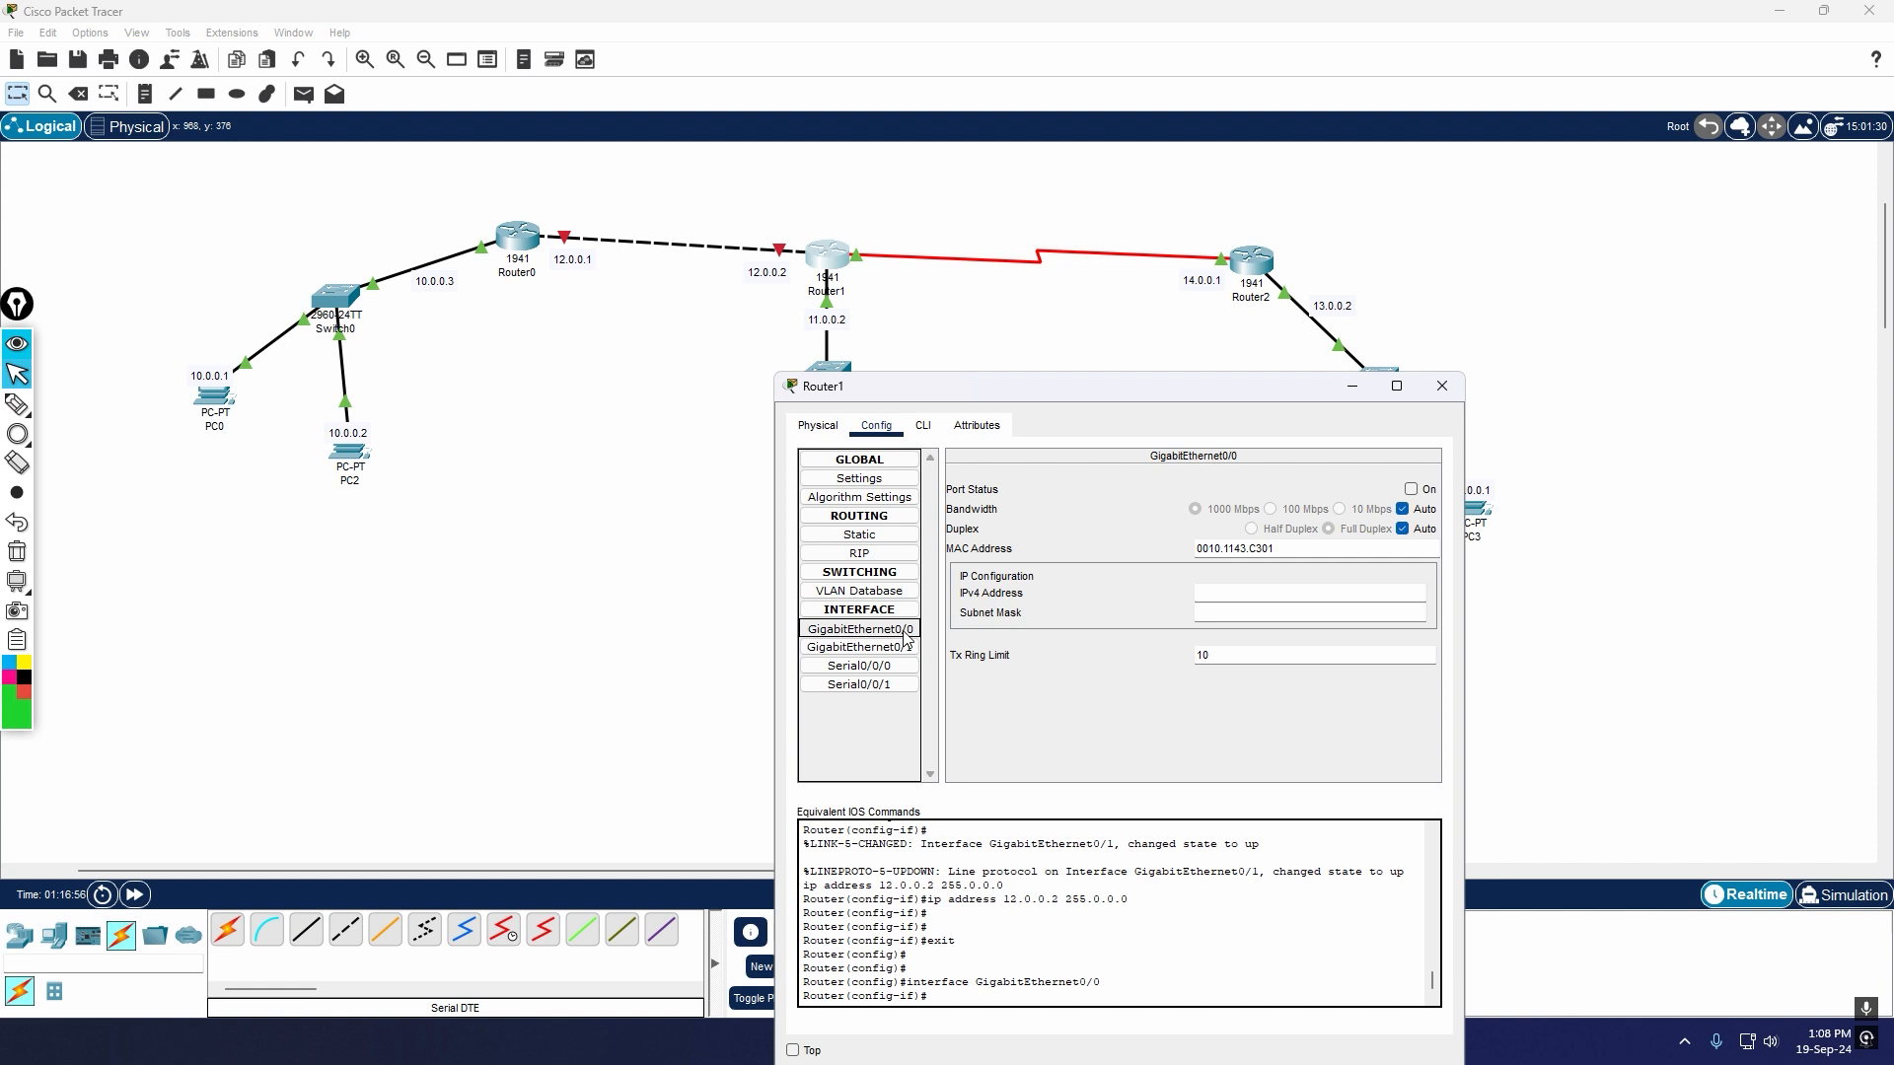
pyautogui.click(905, 648)
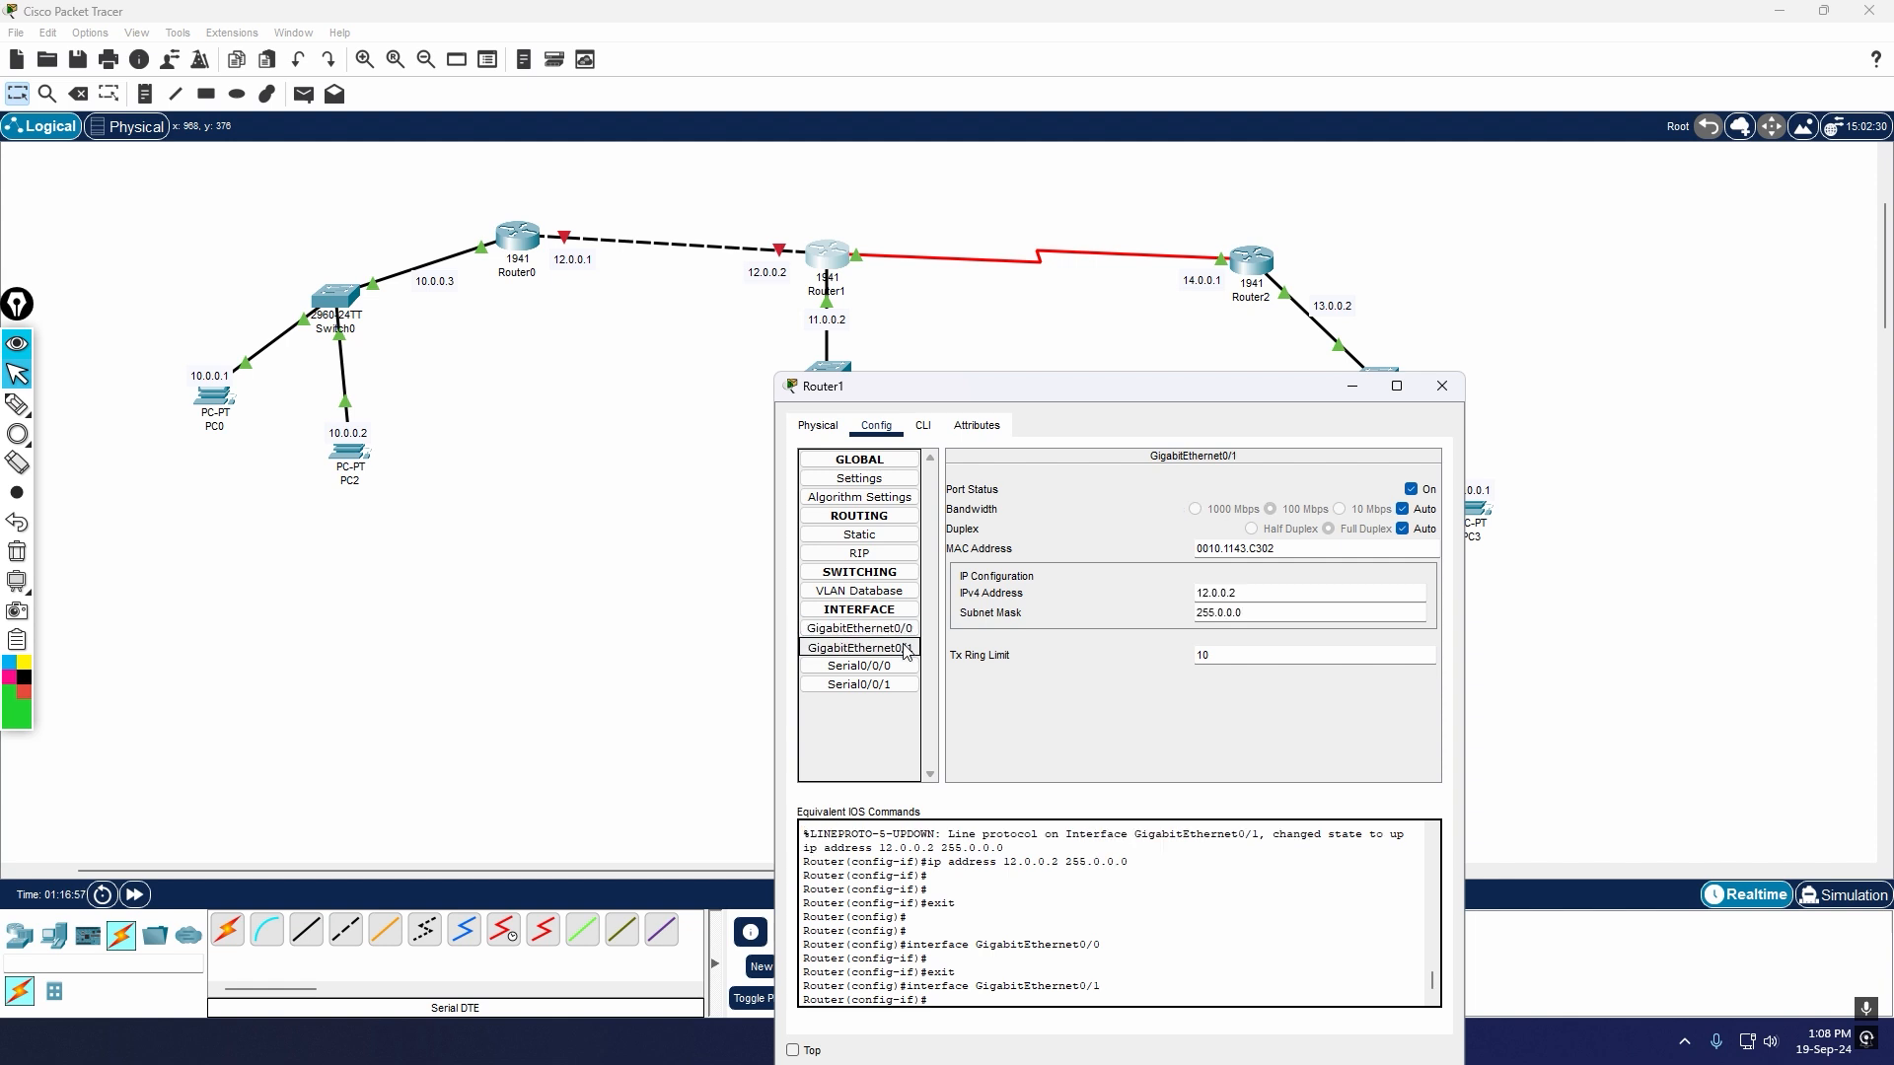
pyautogui.click(1442, 386)
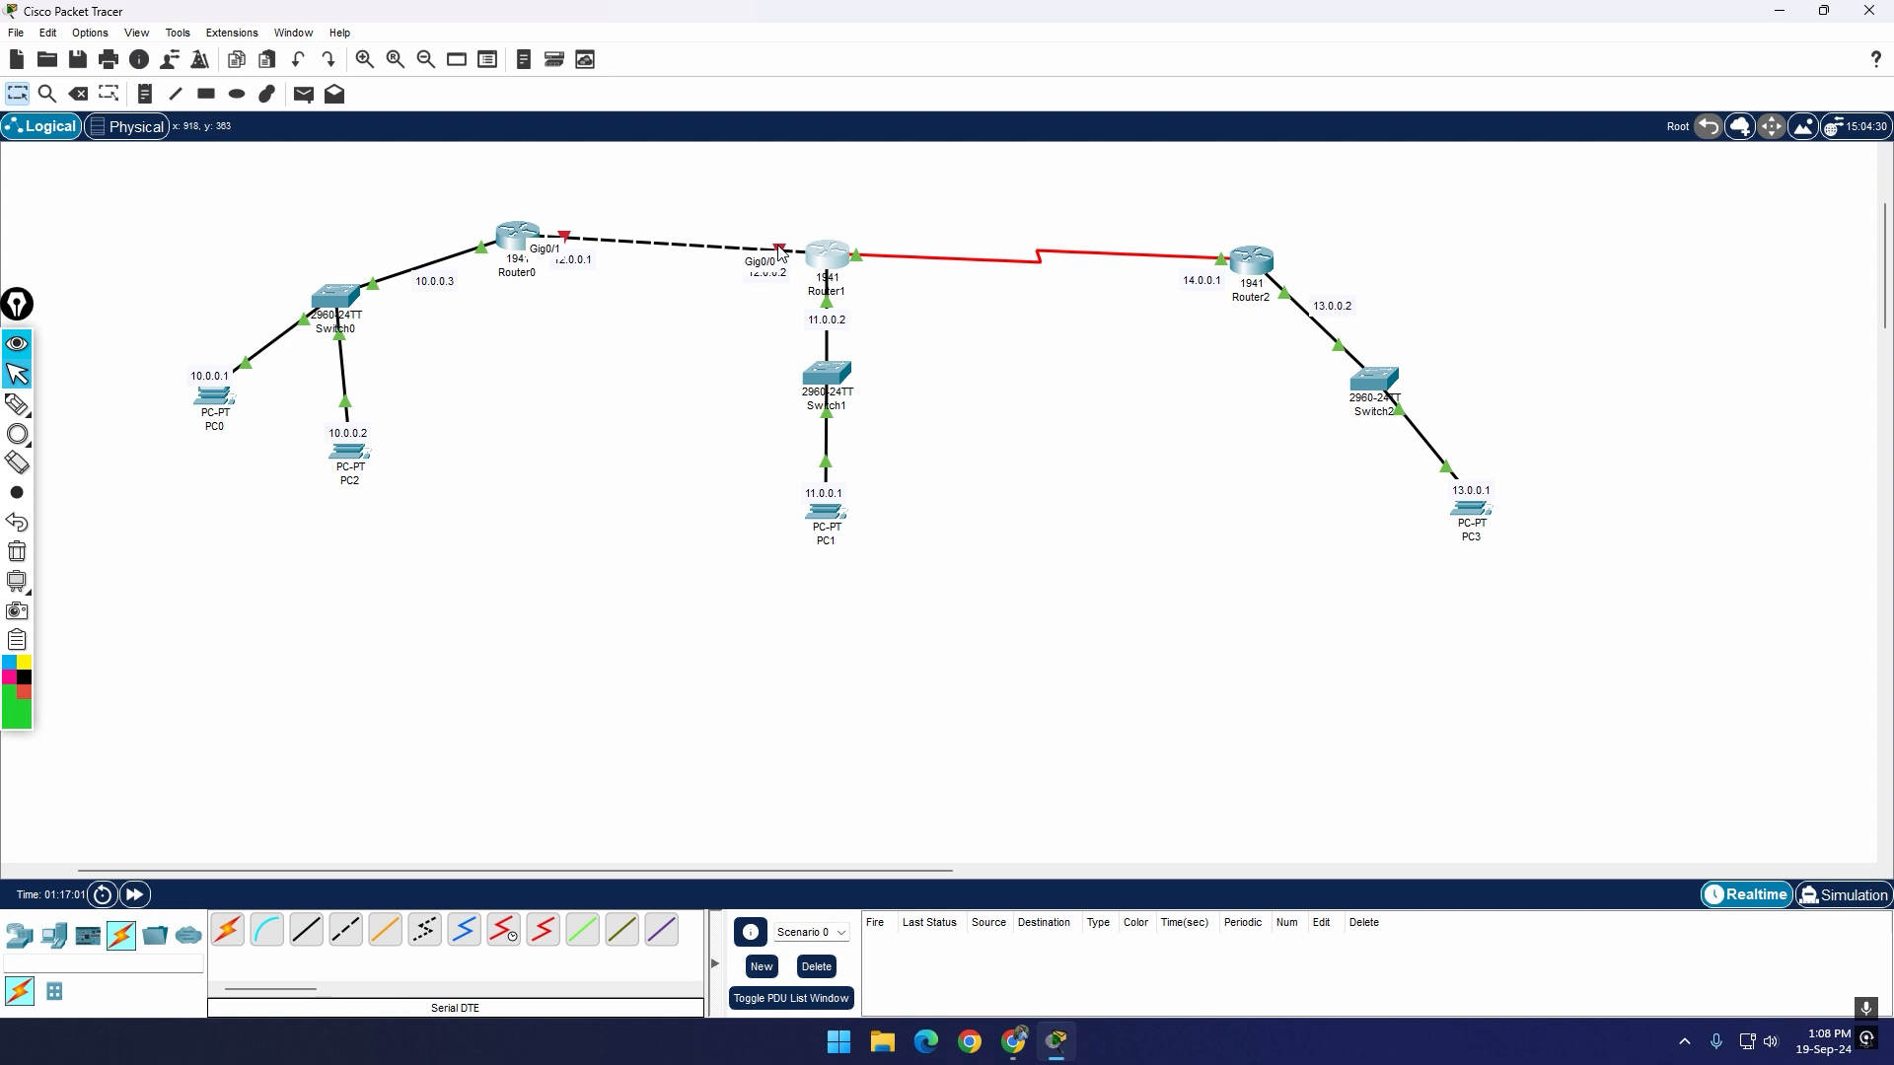
# Step: Turn on the port of Router1's GigabitEthernet0/0 interface facing Router0
pyautogui.click(826, 259)
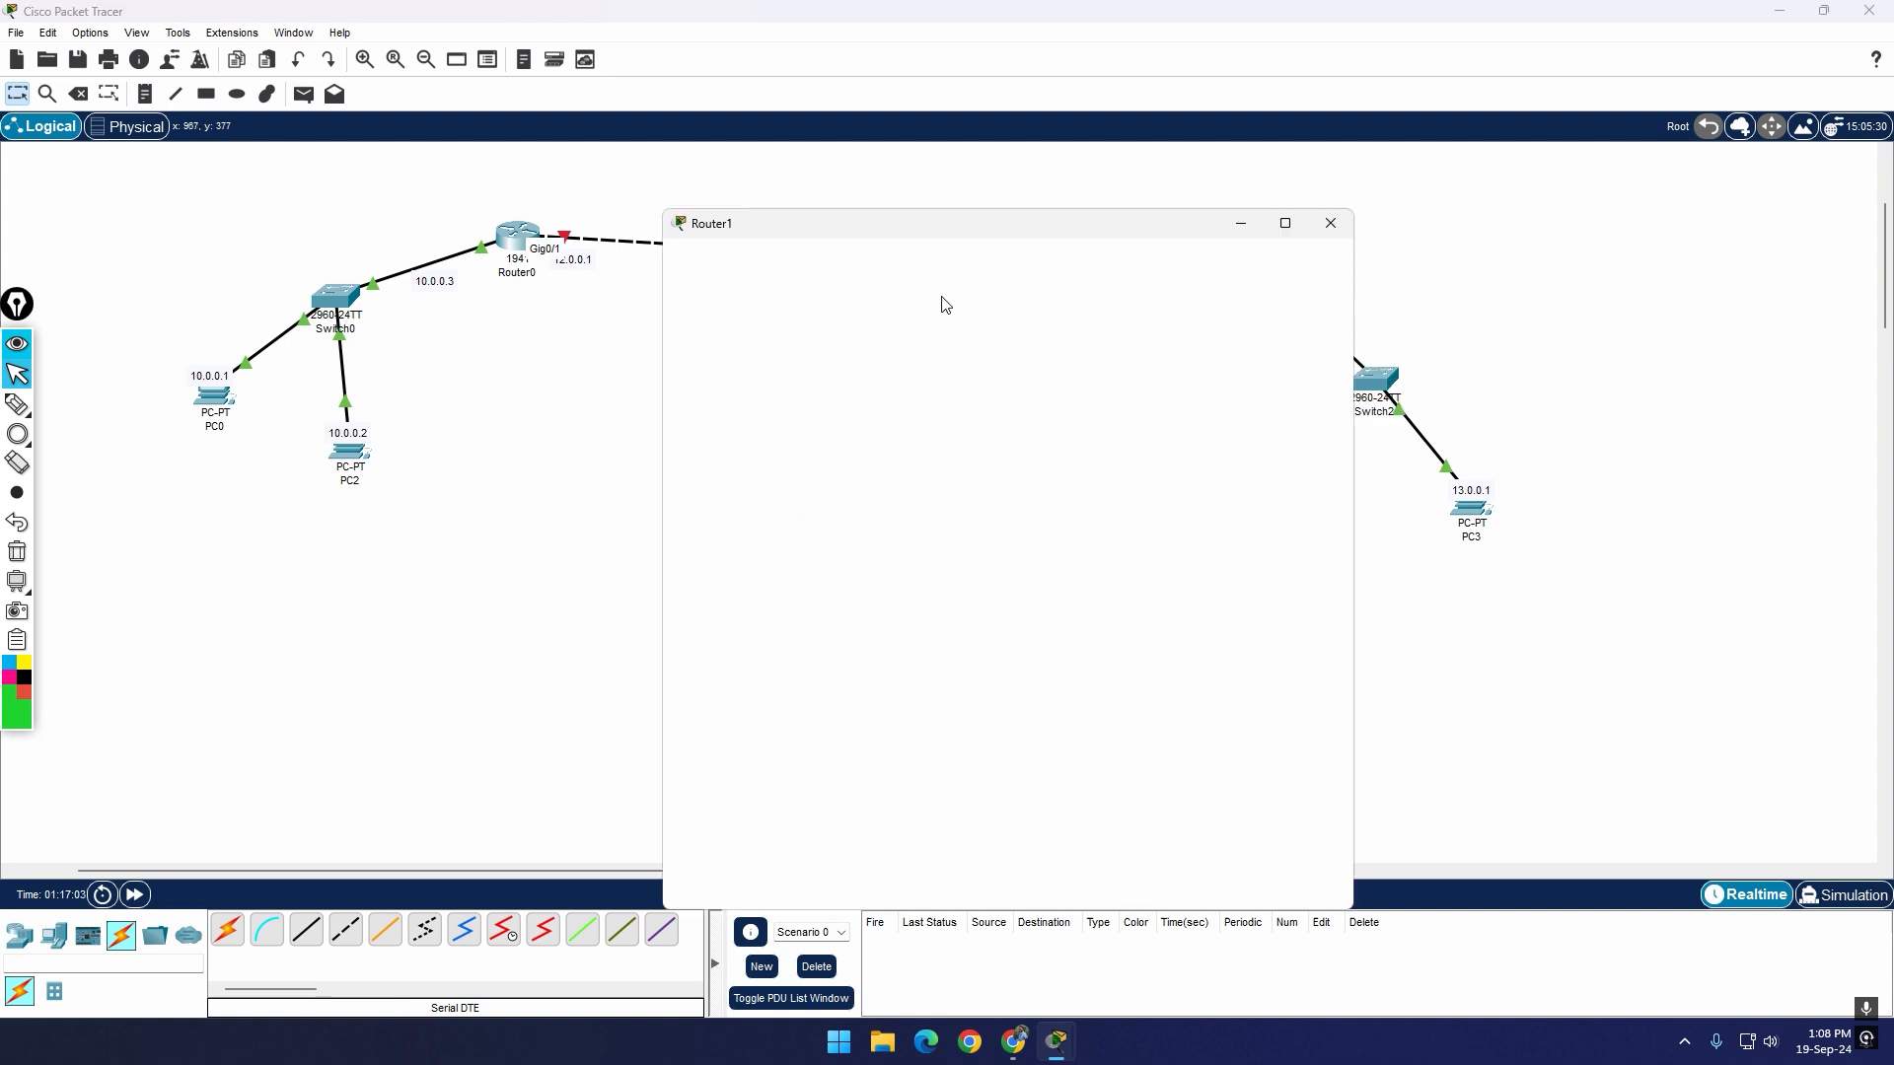
pyautogui.moveTo(1093, 247); pyautogui.dragTo(1423, 414)
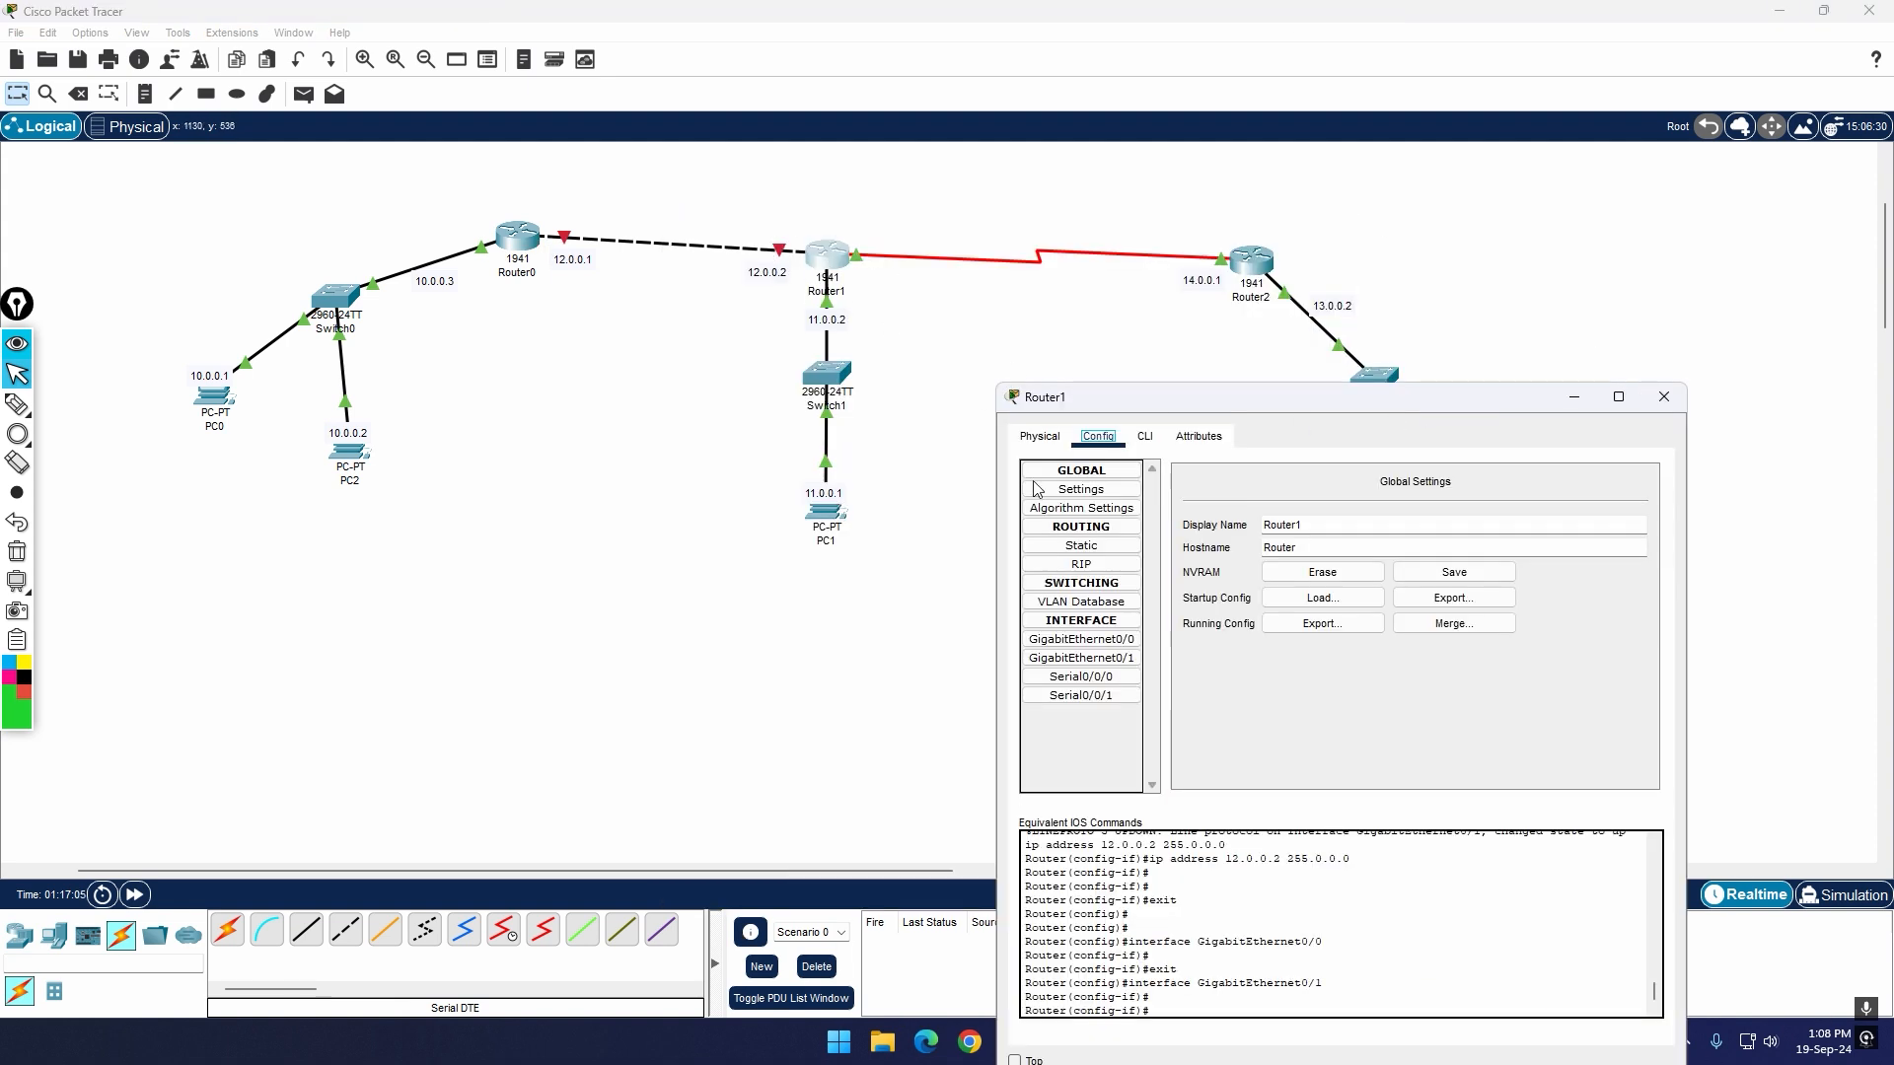
pyautogui.click(1081, 639)
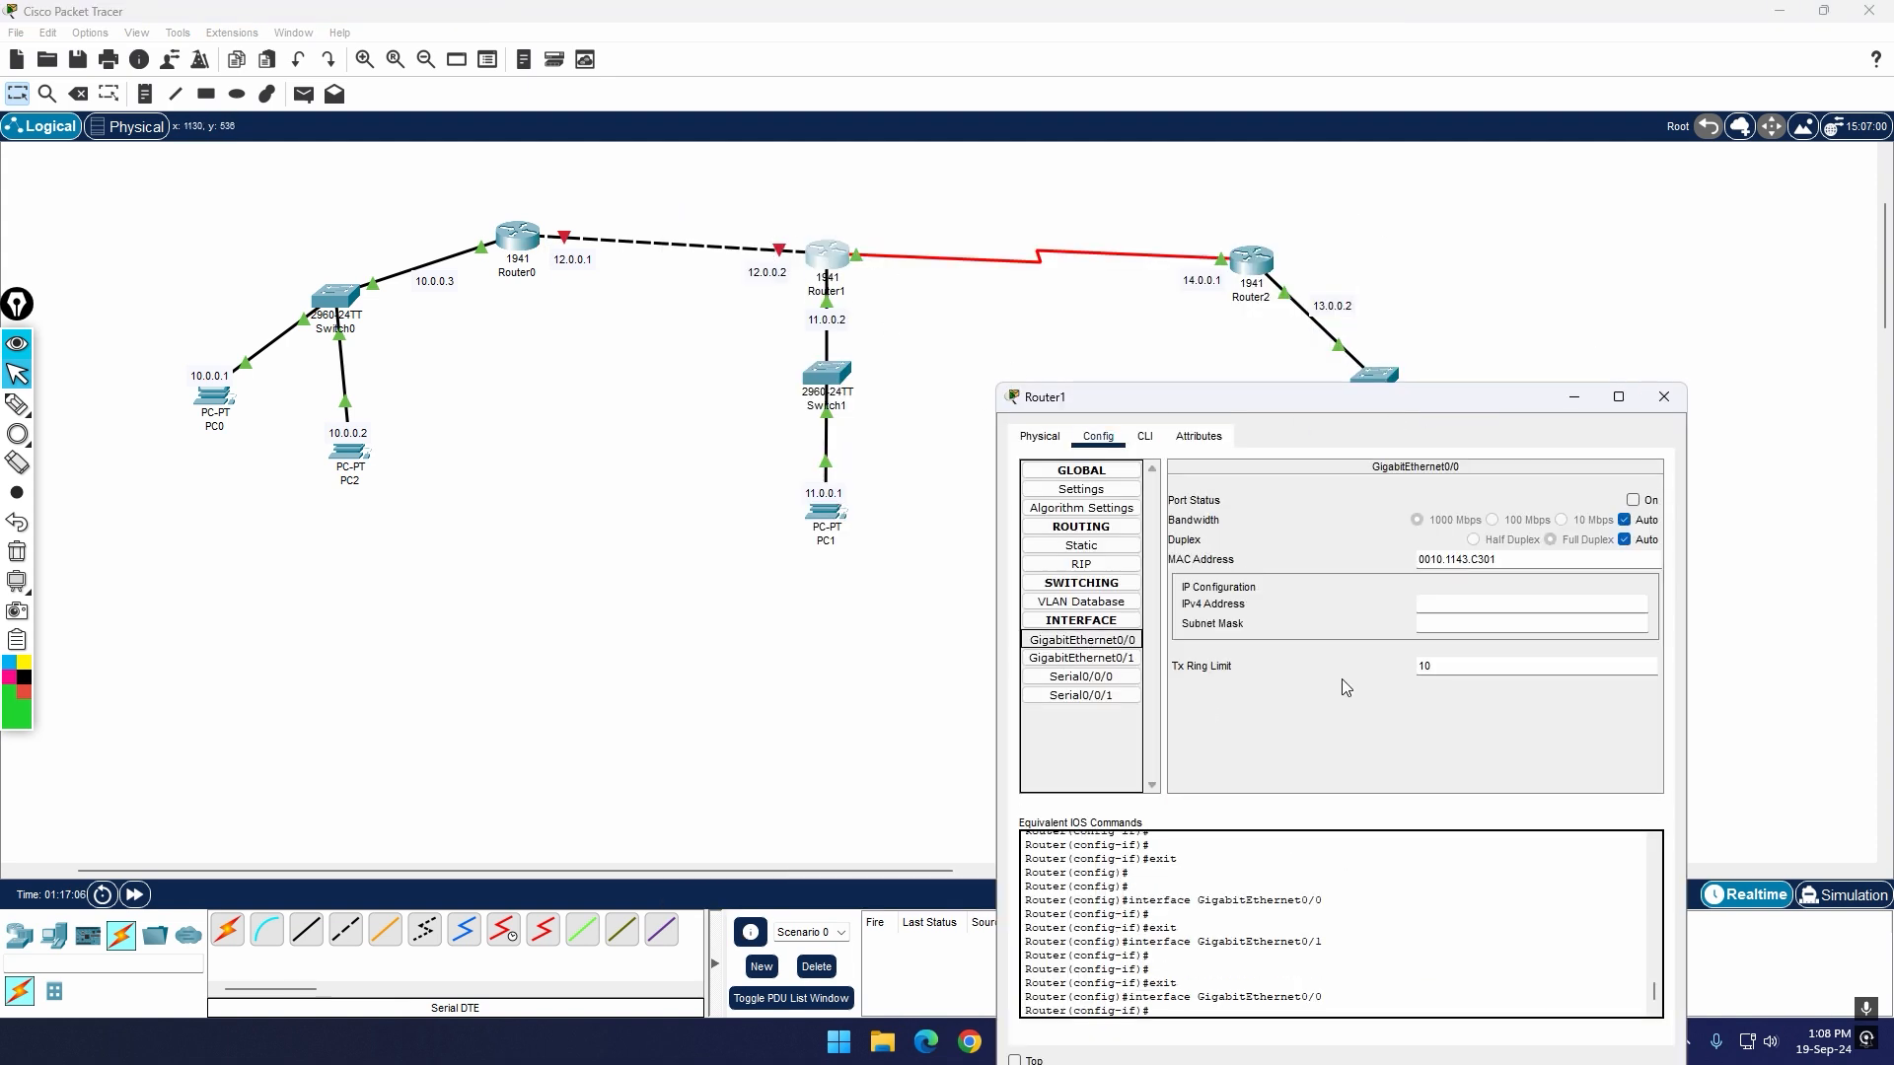
pyautogui.click(1633, 500)
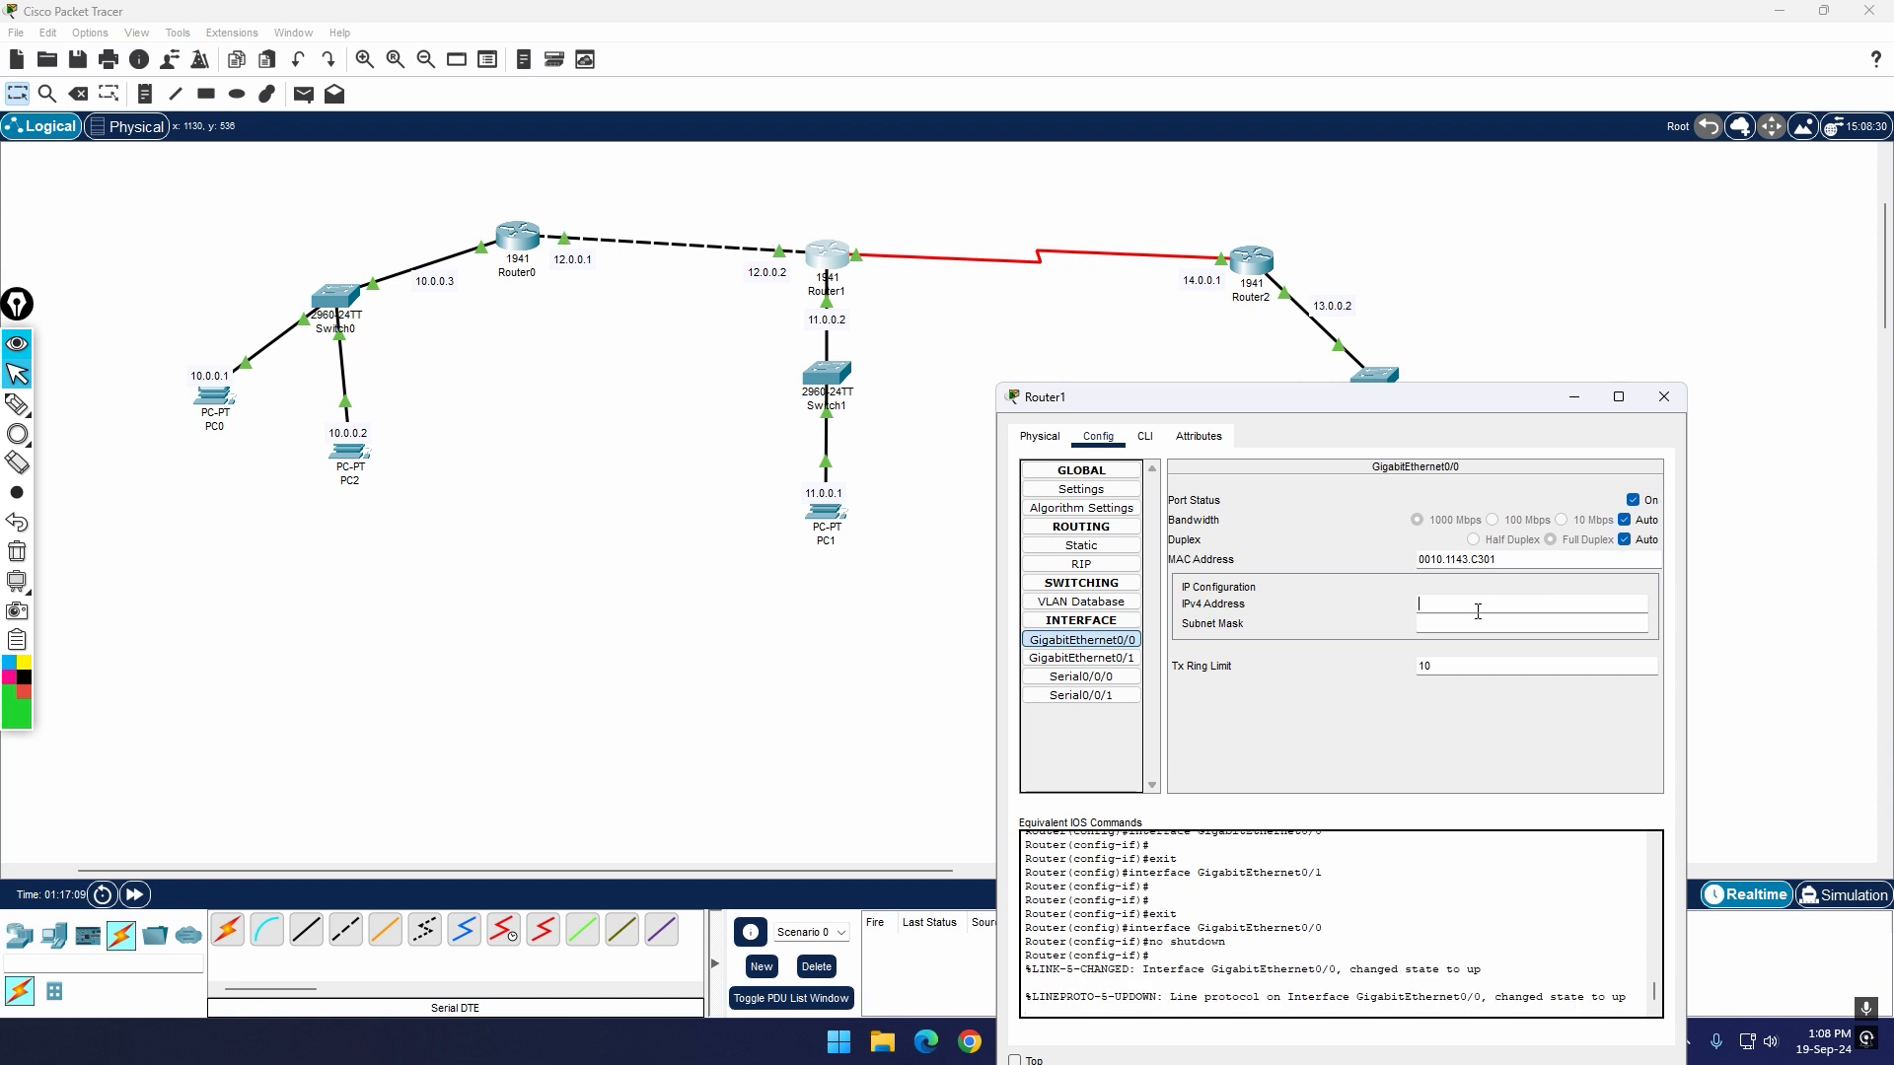
# Step: Try to assign the IPv4 address 12.0.0.2 with subnet mask 255.0.0.0 to Router1's GigabitEthernet0/0 interface
pyautogui.click(1477, 610)
pyautogui.write('12.0.0.2')
pyautogui.click(1480, 618)
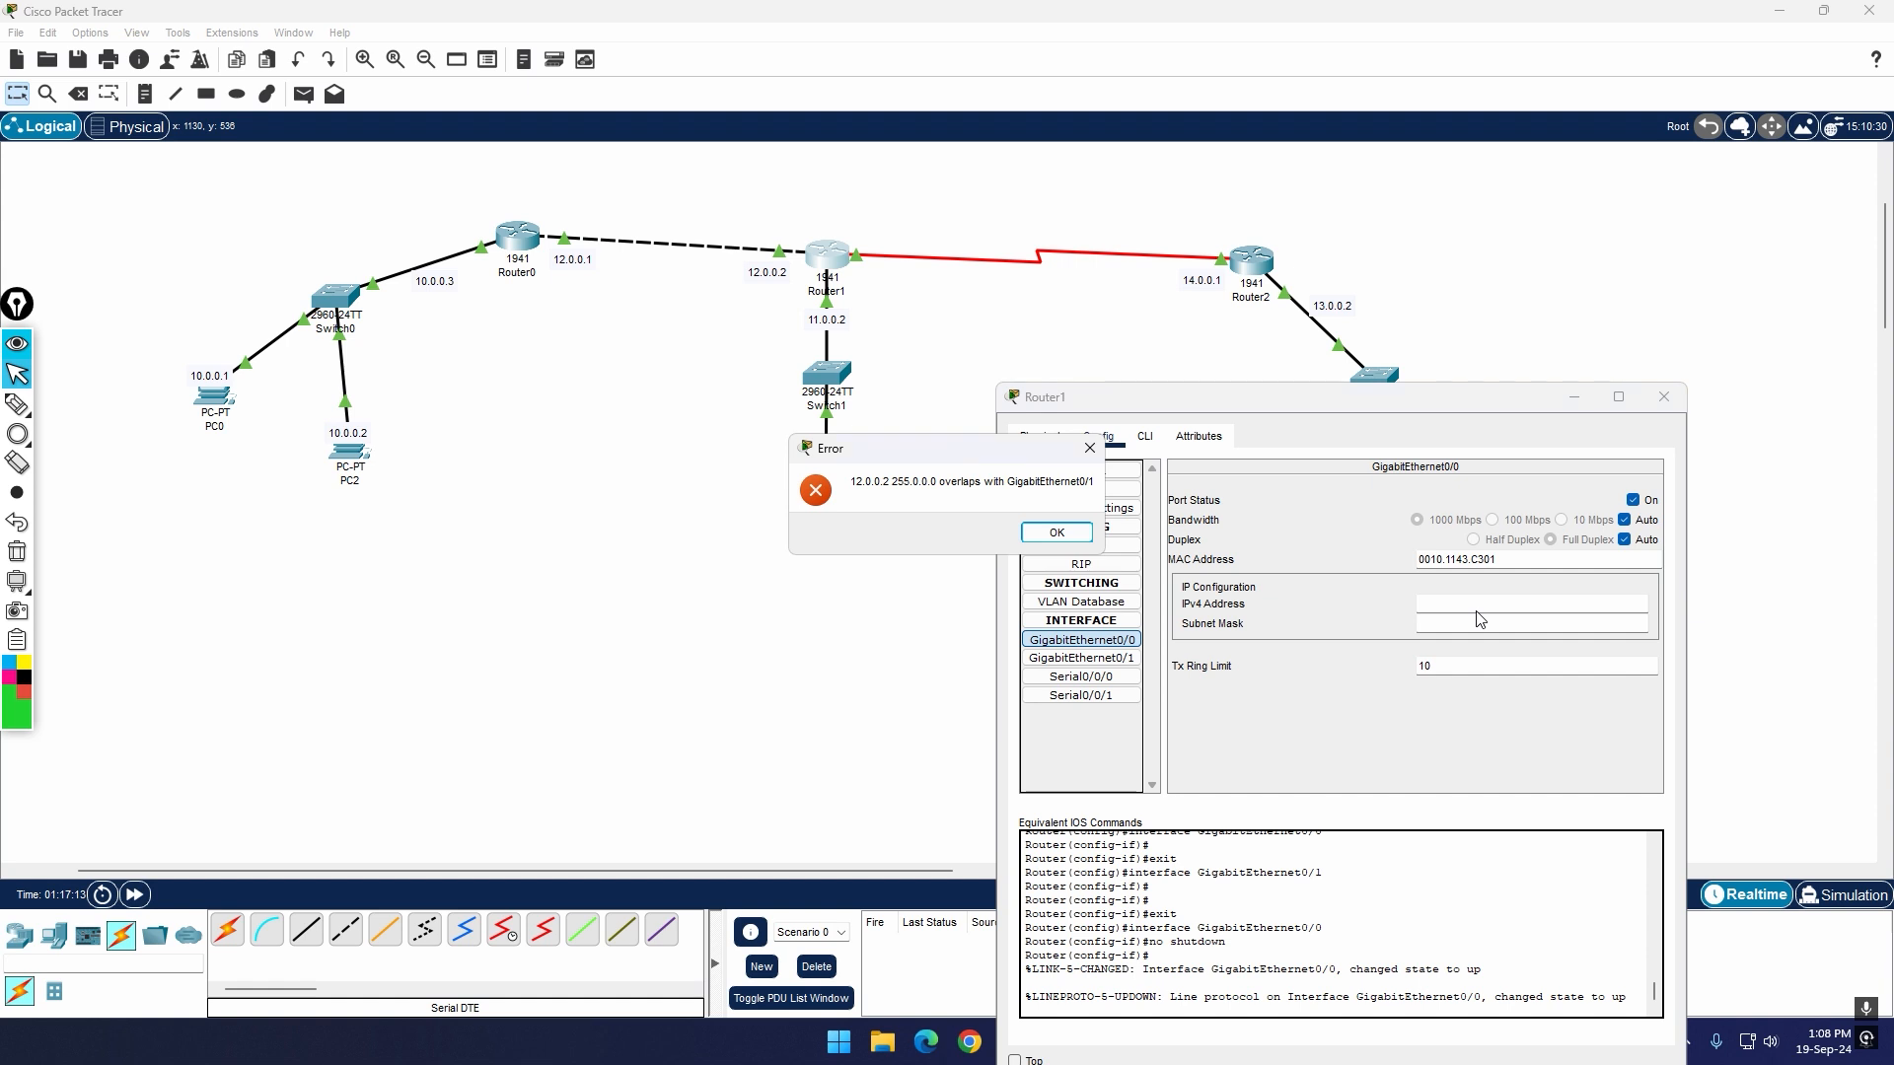
pyautogui.click(1057, 532)
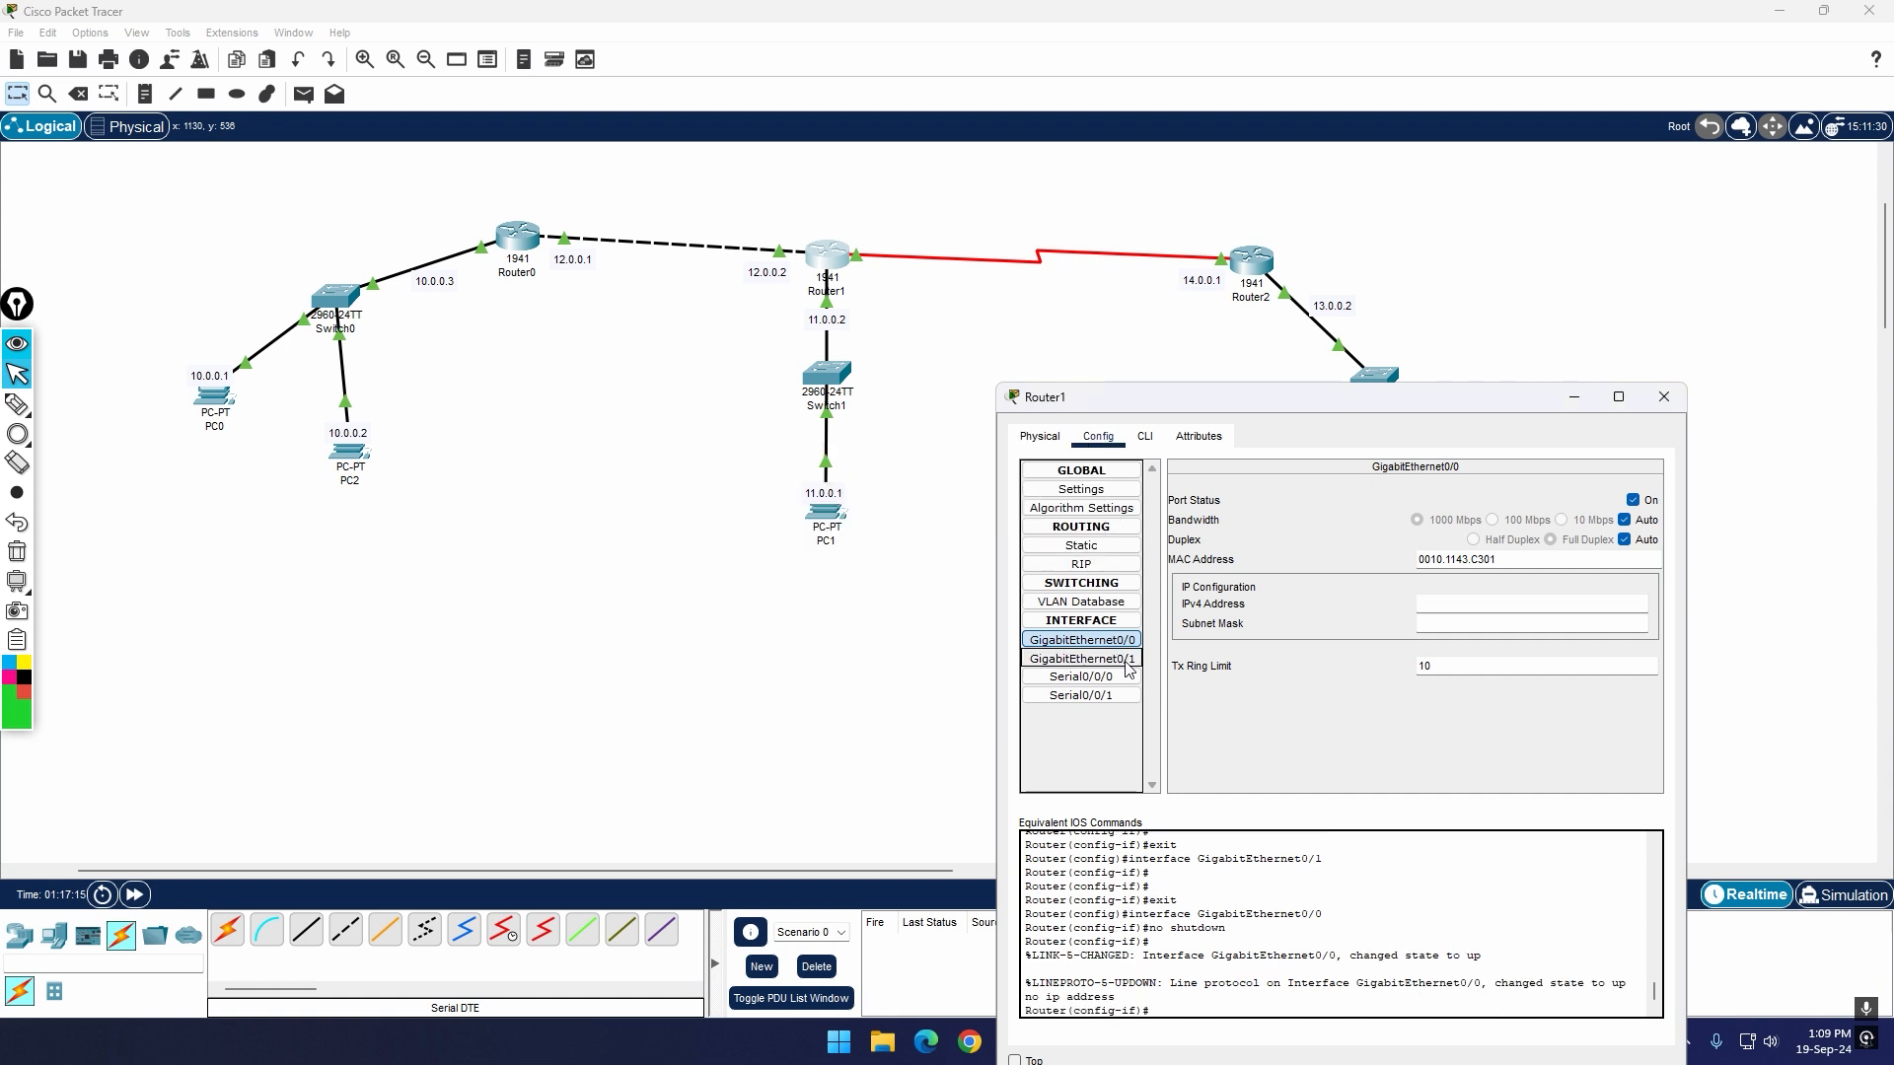
# Step: Clear the IPv4 address from Router1's GigabitEthernet0/1 interface
pyautogui.click(1125, 662)
pyautogui.moveTo(1472, 606); pyautogui.dragTo(1344, 604)
pyautogui.hotkey('ctrl', 'c')
pyautogui.press('BackSpace')
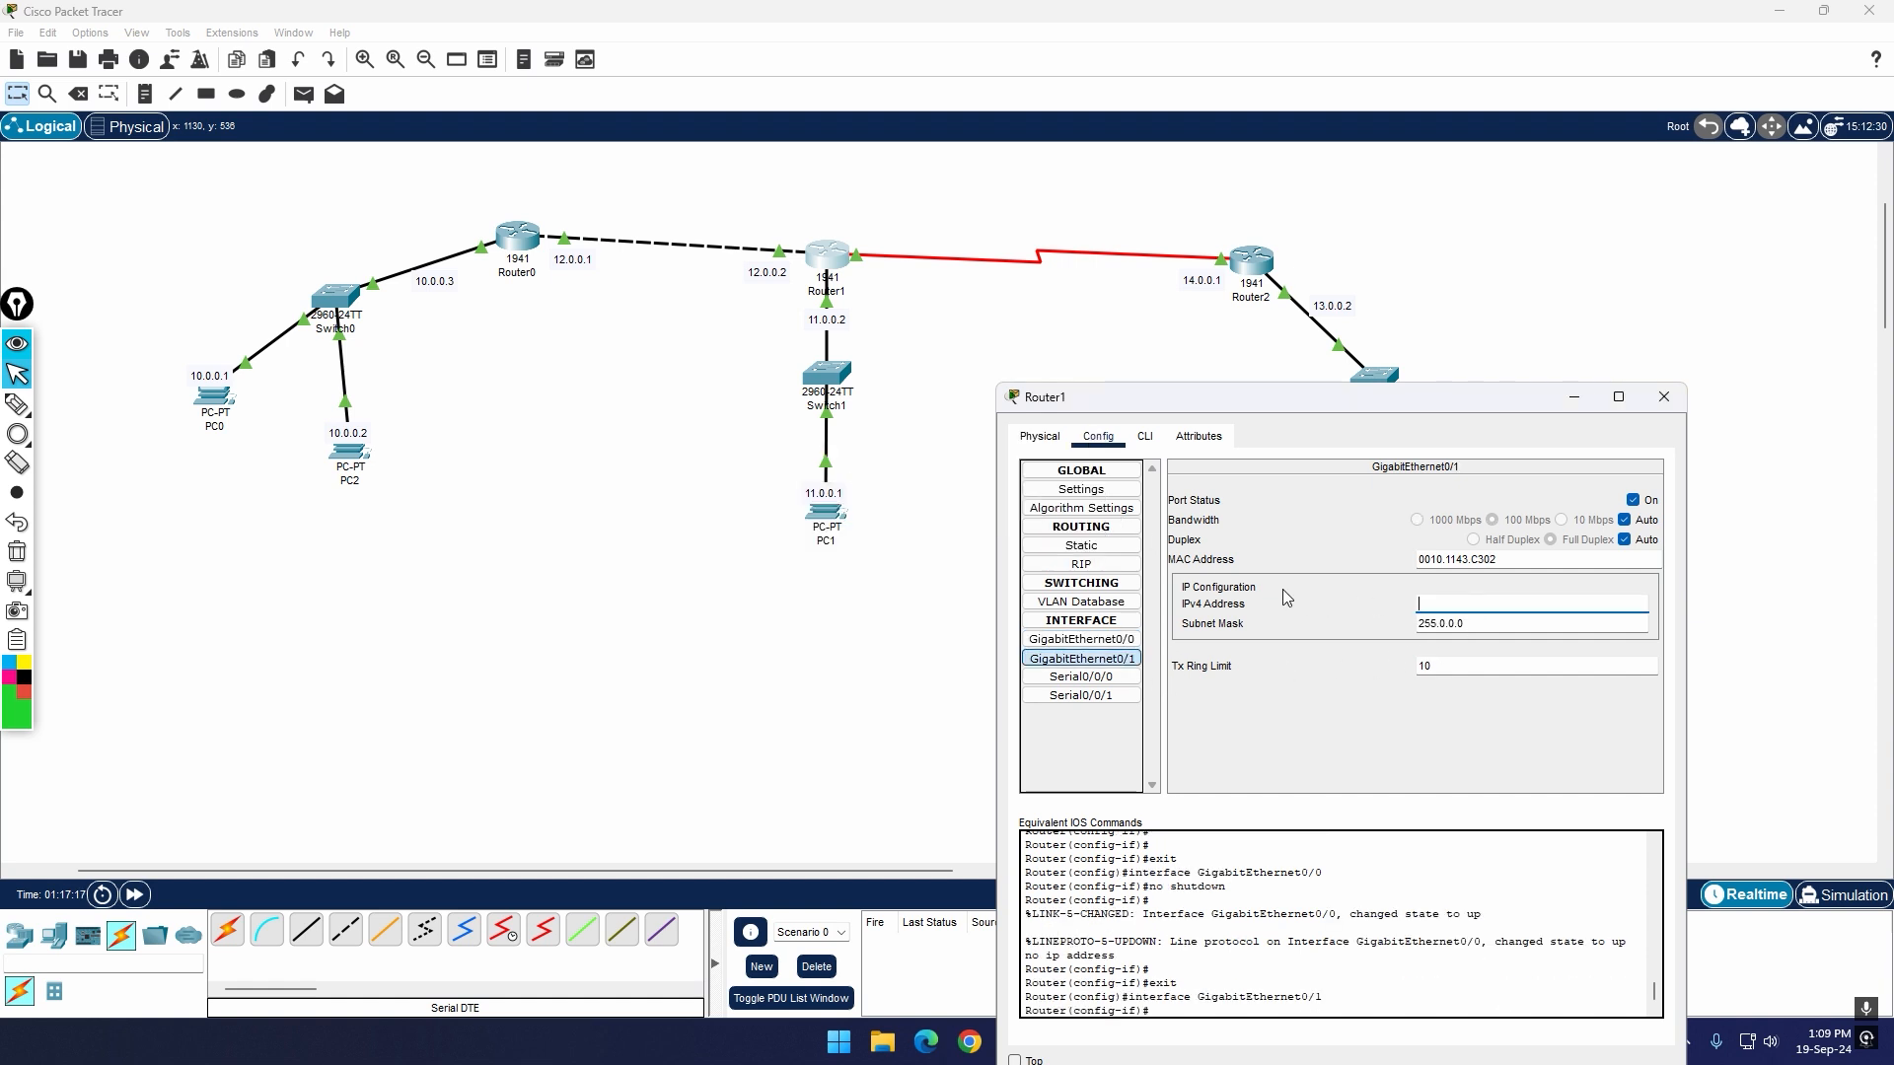
# Step: Set Router1's GigabitEthernet0/0 interface to IPv4 address 12.0.0.2 with subnet mask 255.0.0.0
pyautogui.click(1123, 643)
pyautogui.click(1441, 609)
pyautogui.hotkey('ctrl', 'v')
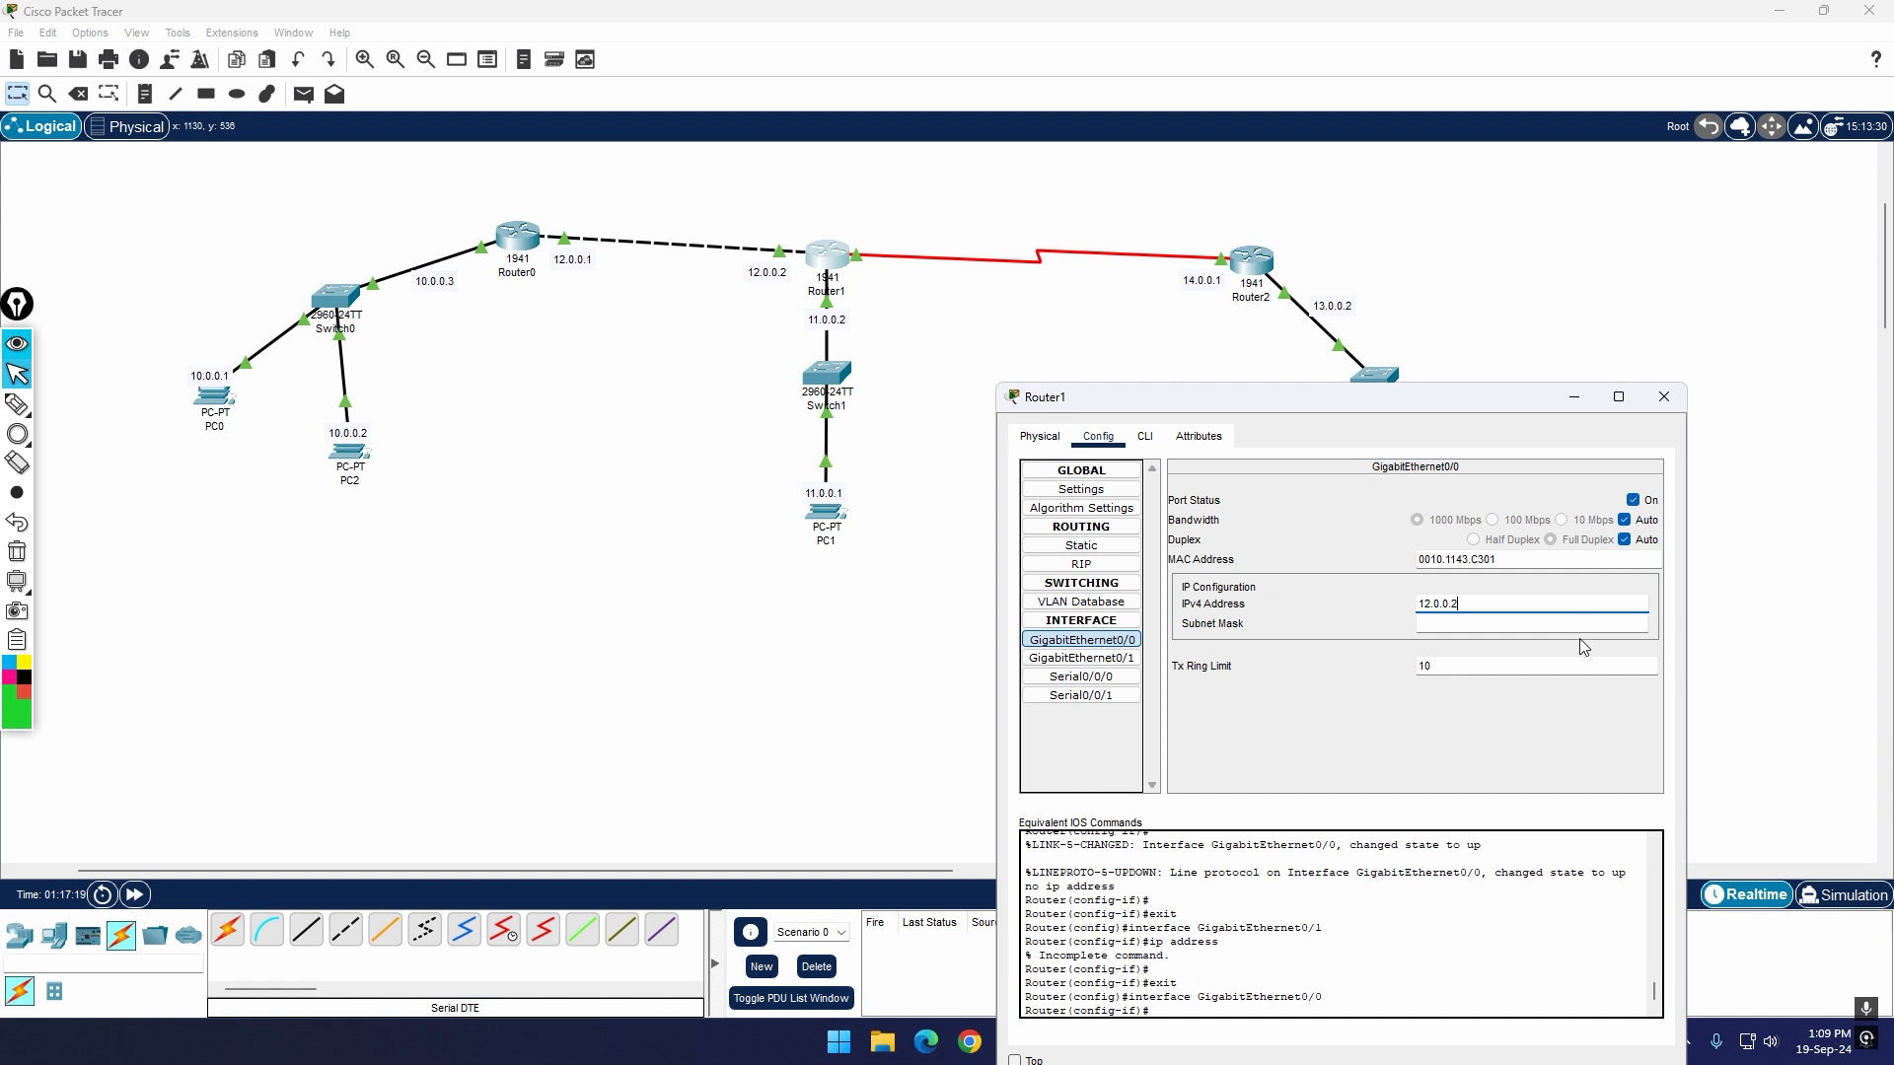
pyautogui.click(1515, 621)
# Step: Set Router1's GigabitEthernet0/1 interface to IPv4 address 11.0.0.2 with subnet mask 255.0.0.0 and close the router's configuration
pyautogui.click(1095, 658)
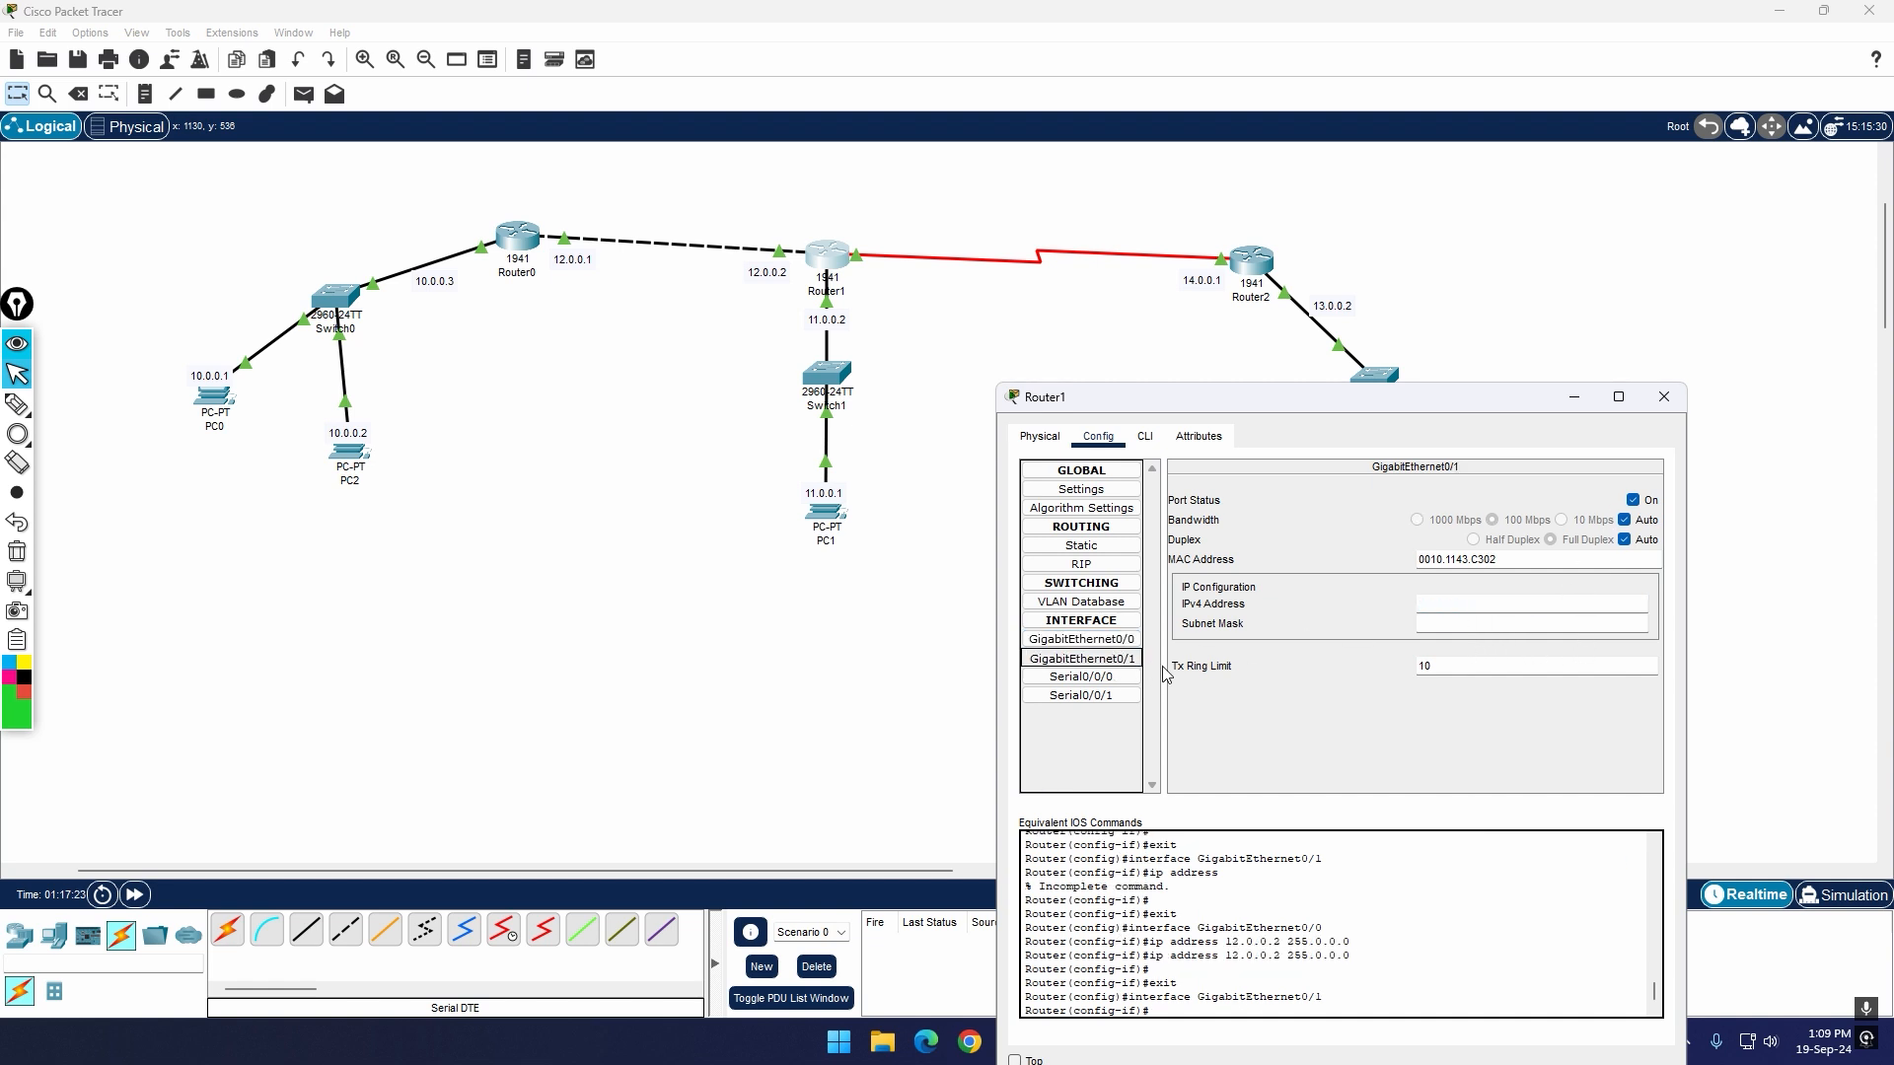
pyautogui.click(1443, 606)
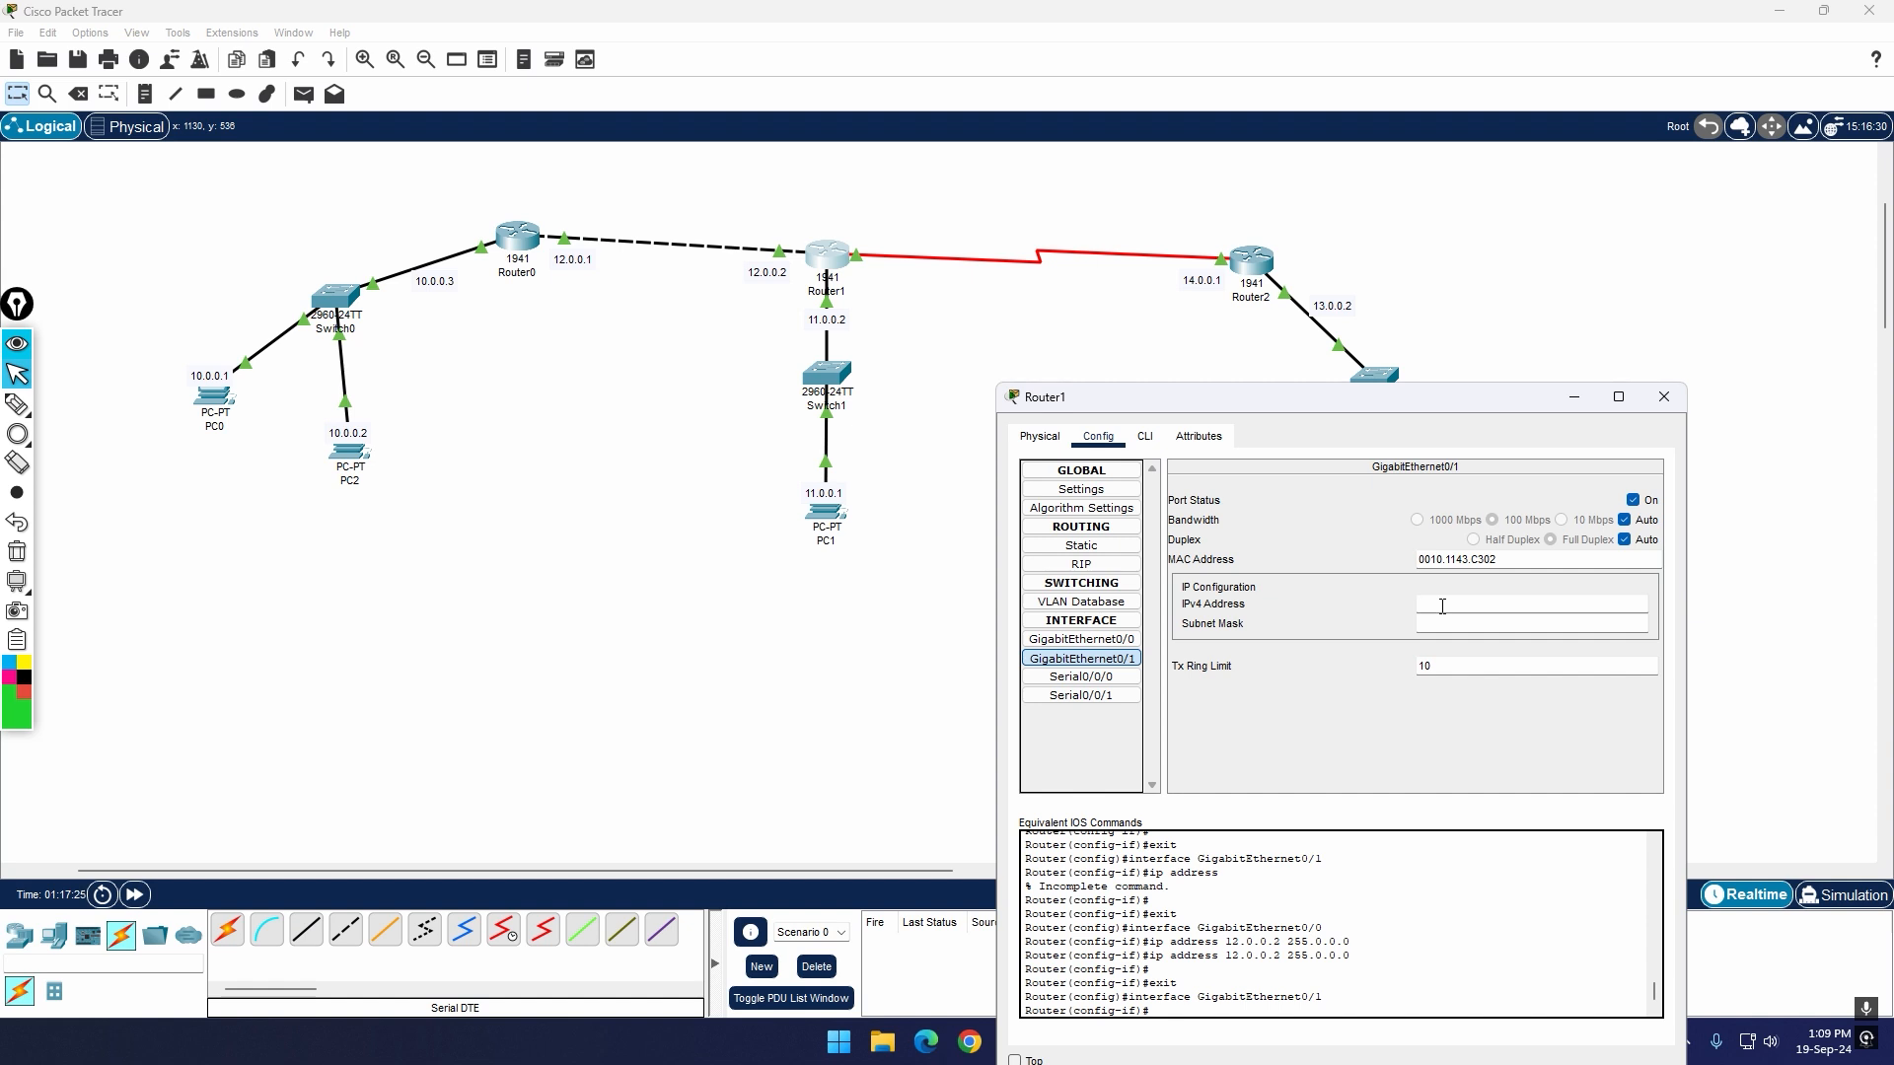
pyautogui.hotkey('ctrl', 'v')
pyautogui.click(1432, 605)
pyautogui.press('BackSpace')
pyautogui.write('1')
pyautogui.press('Return')
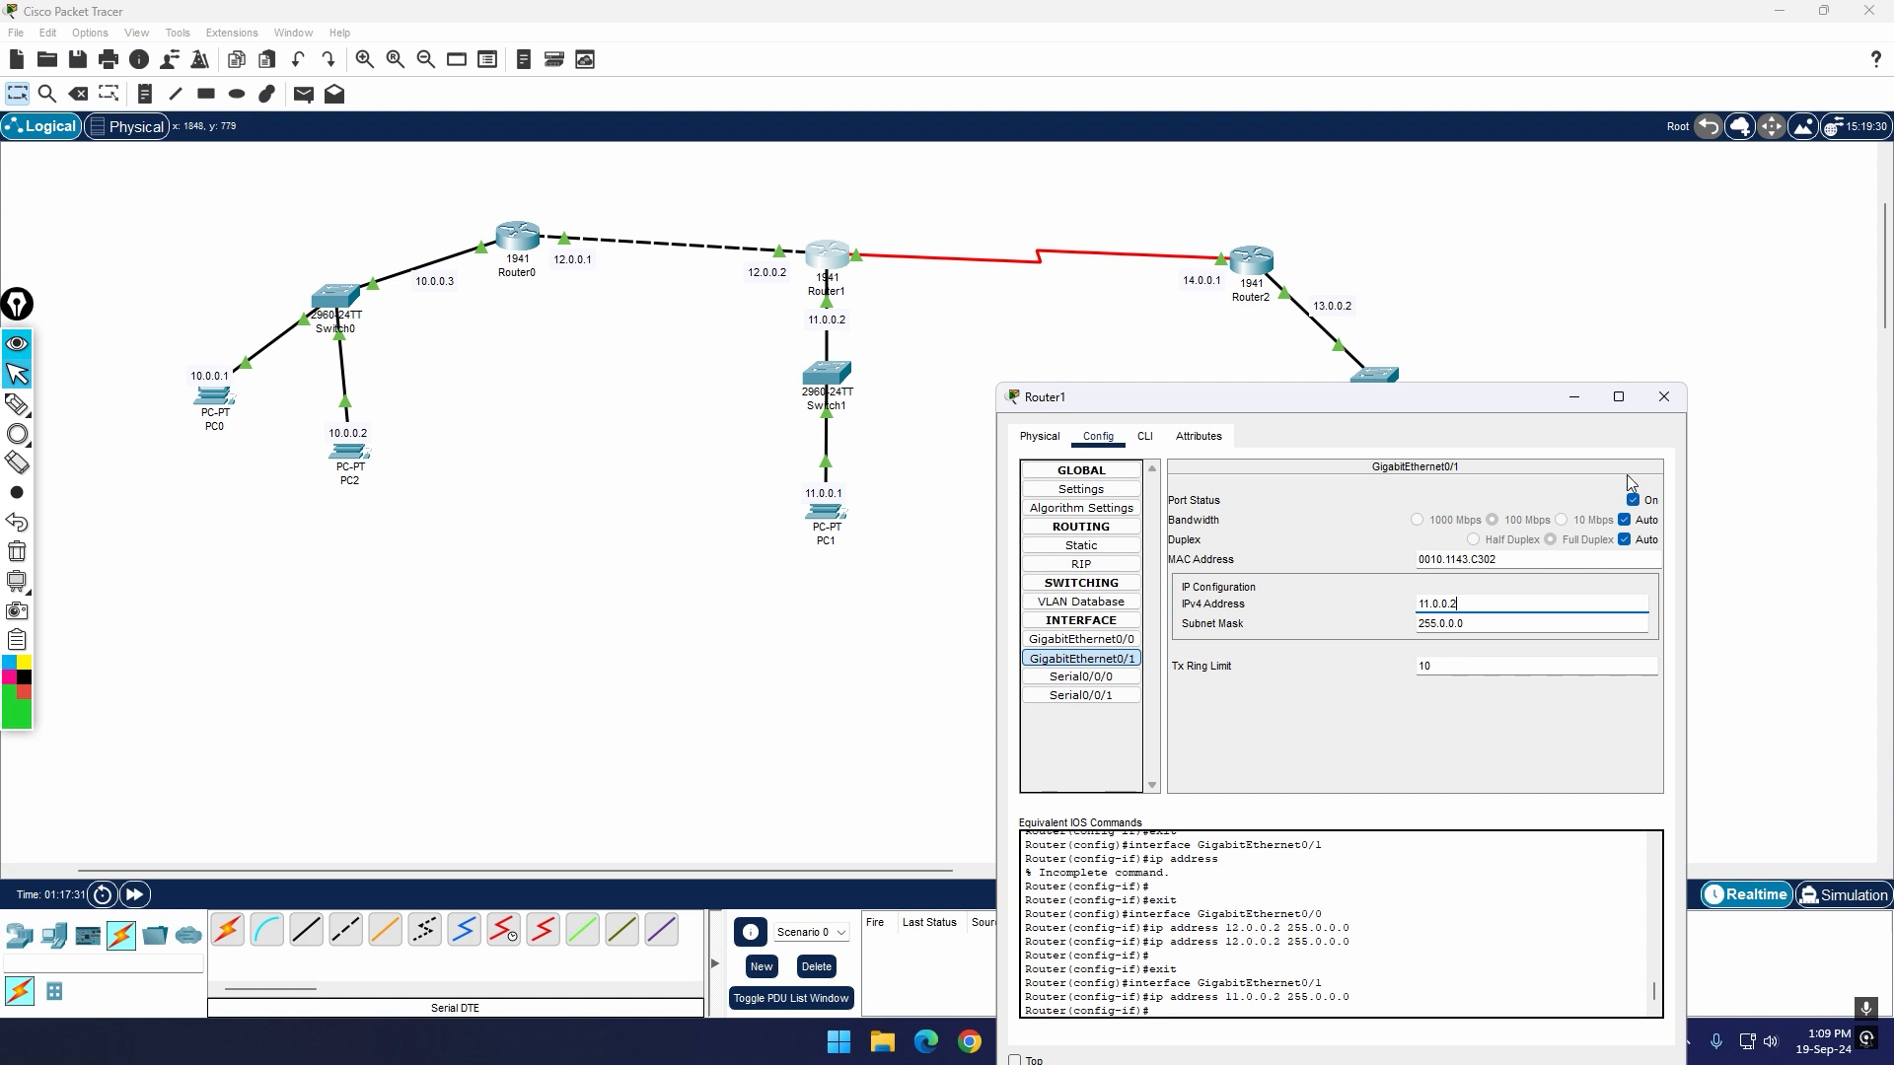
pyautogui.click(1664, 397)
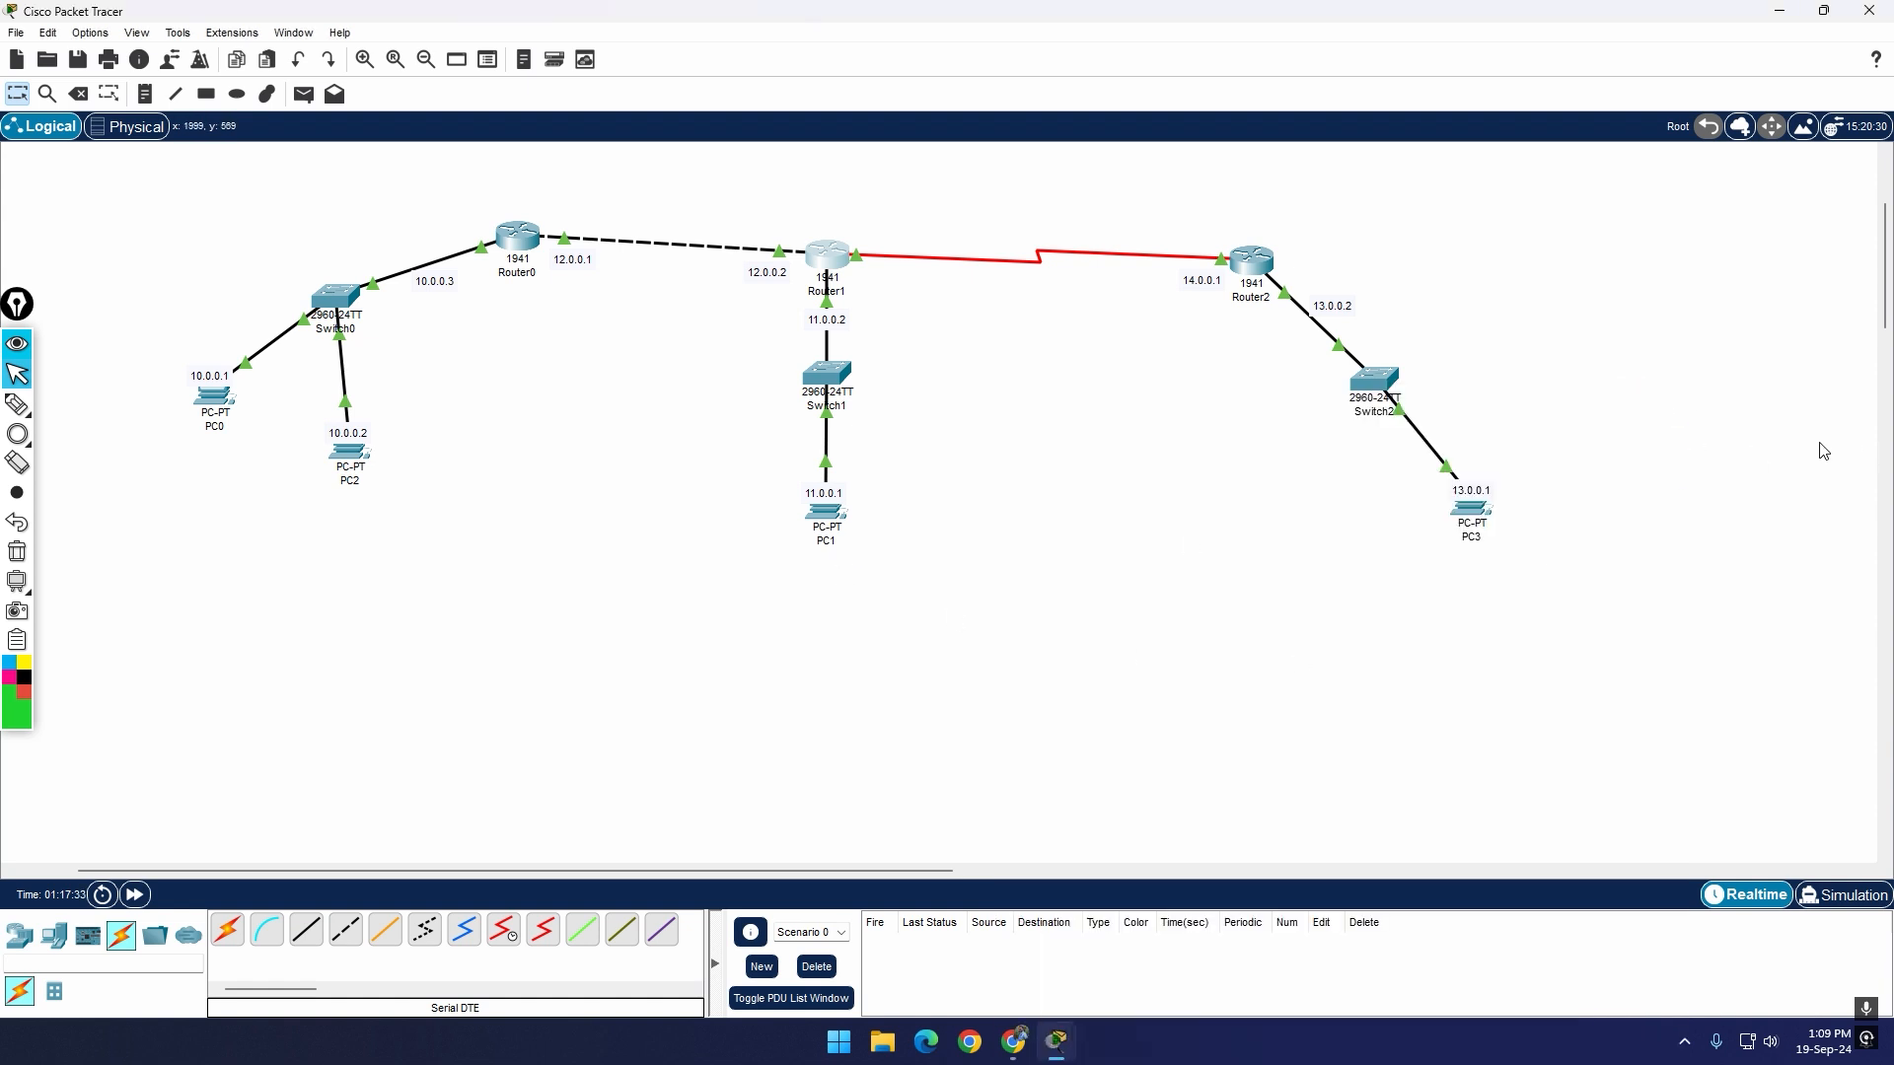
pyautogui.scroll(1, 1887, 276)
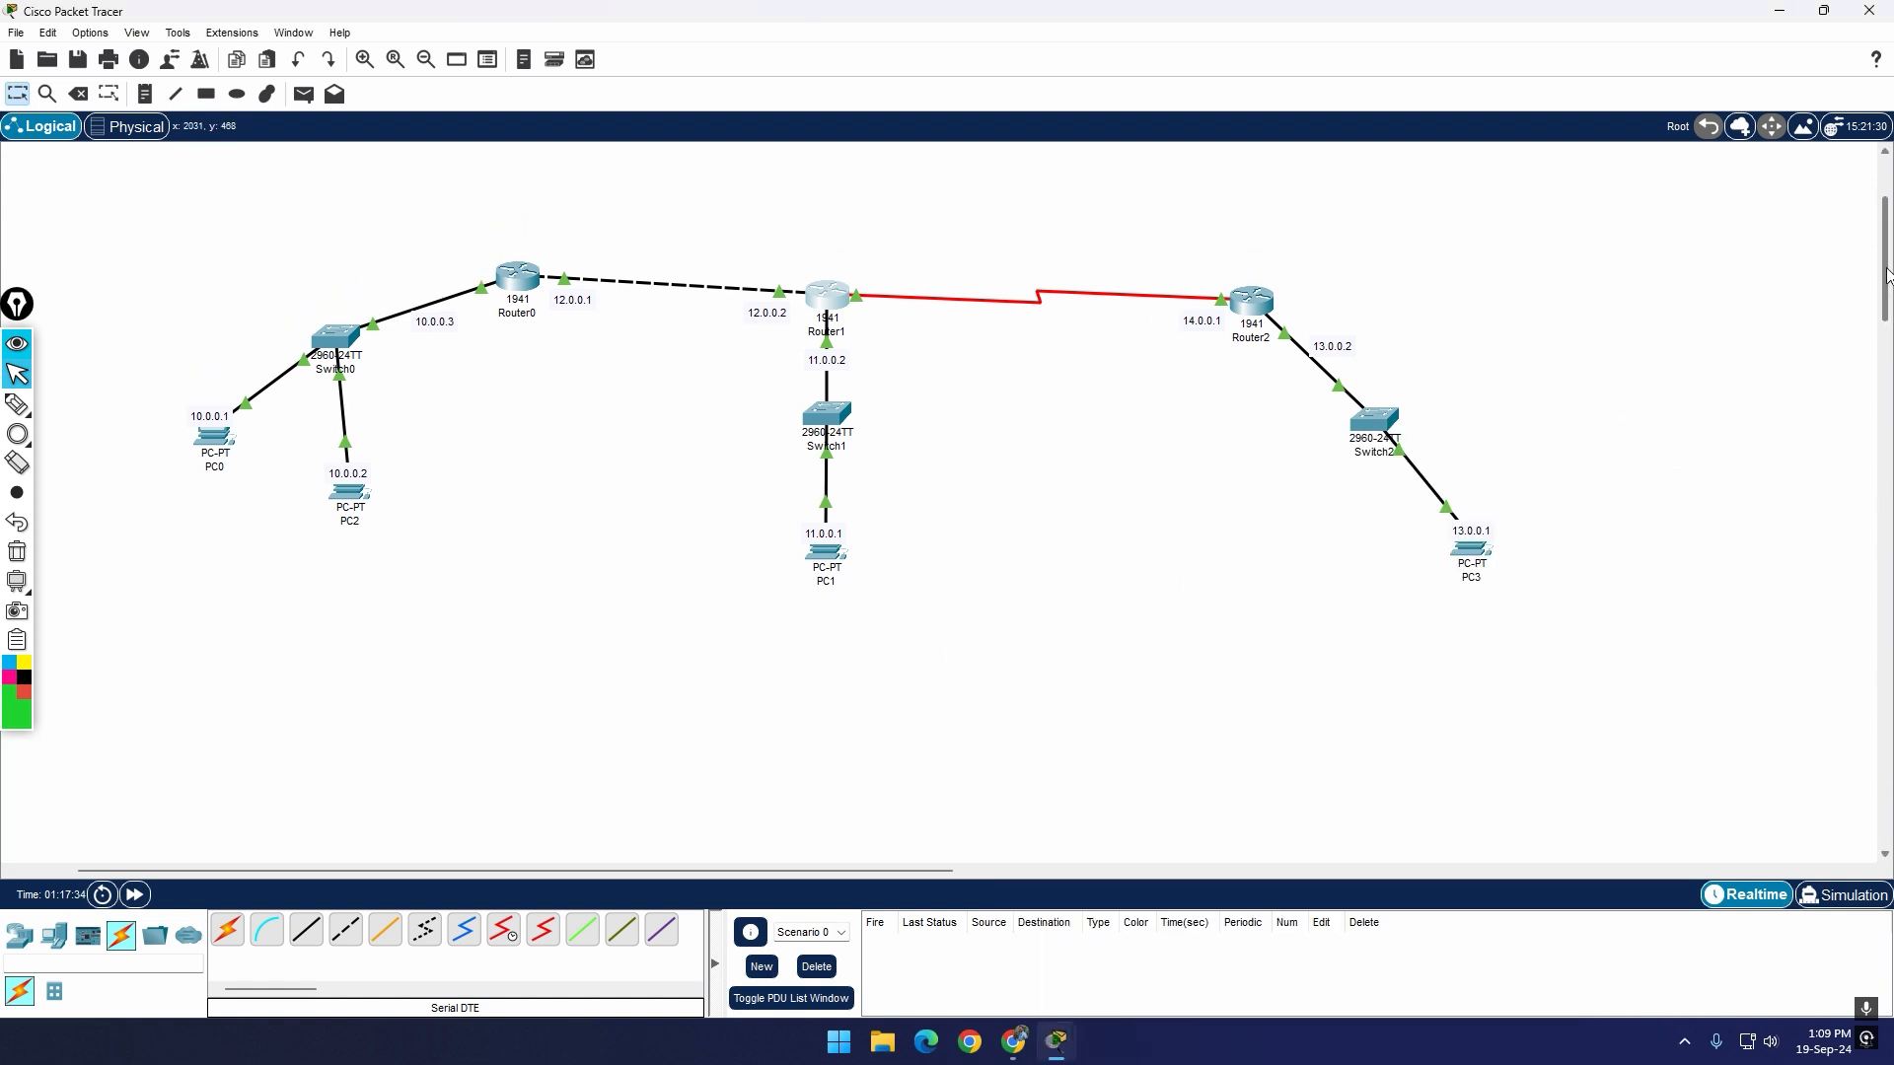
pyautogui.scroll(1, 1886, 276)
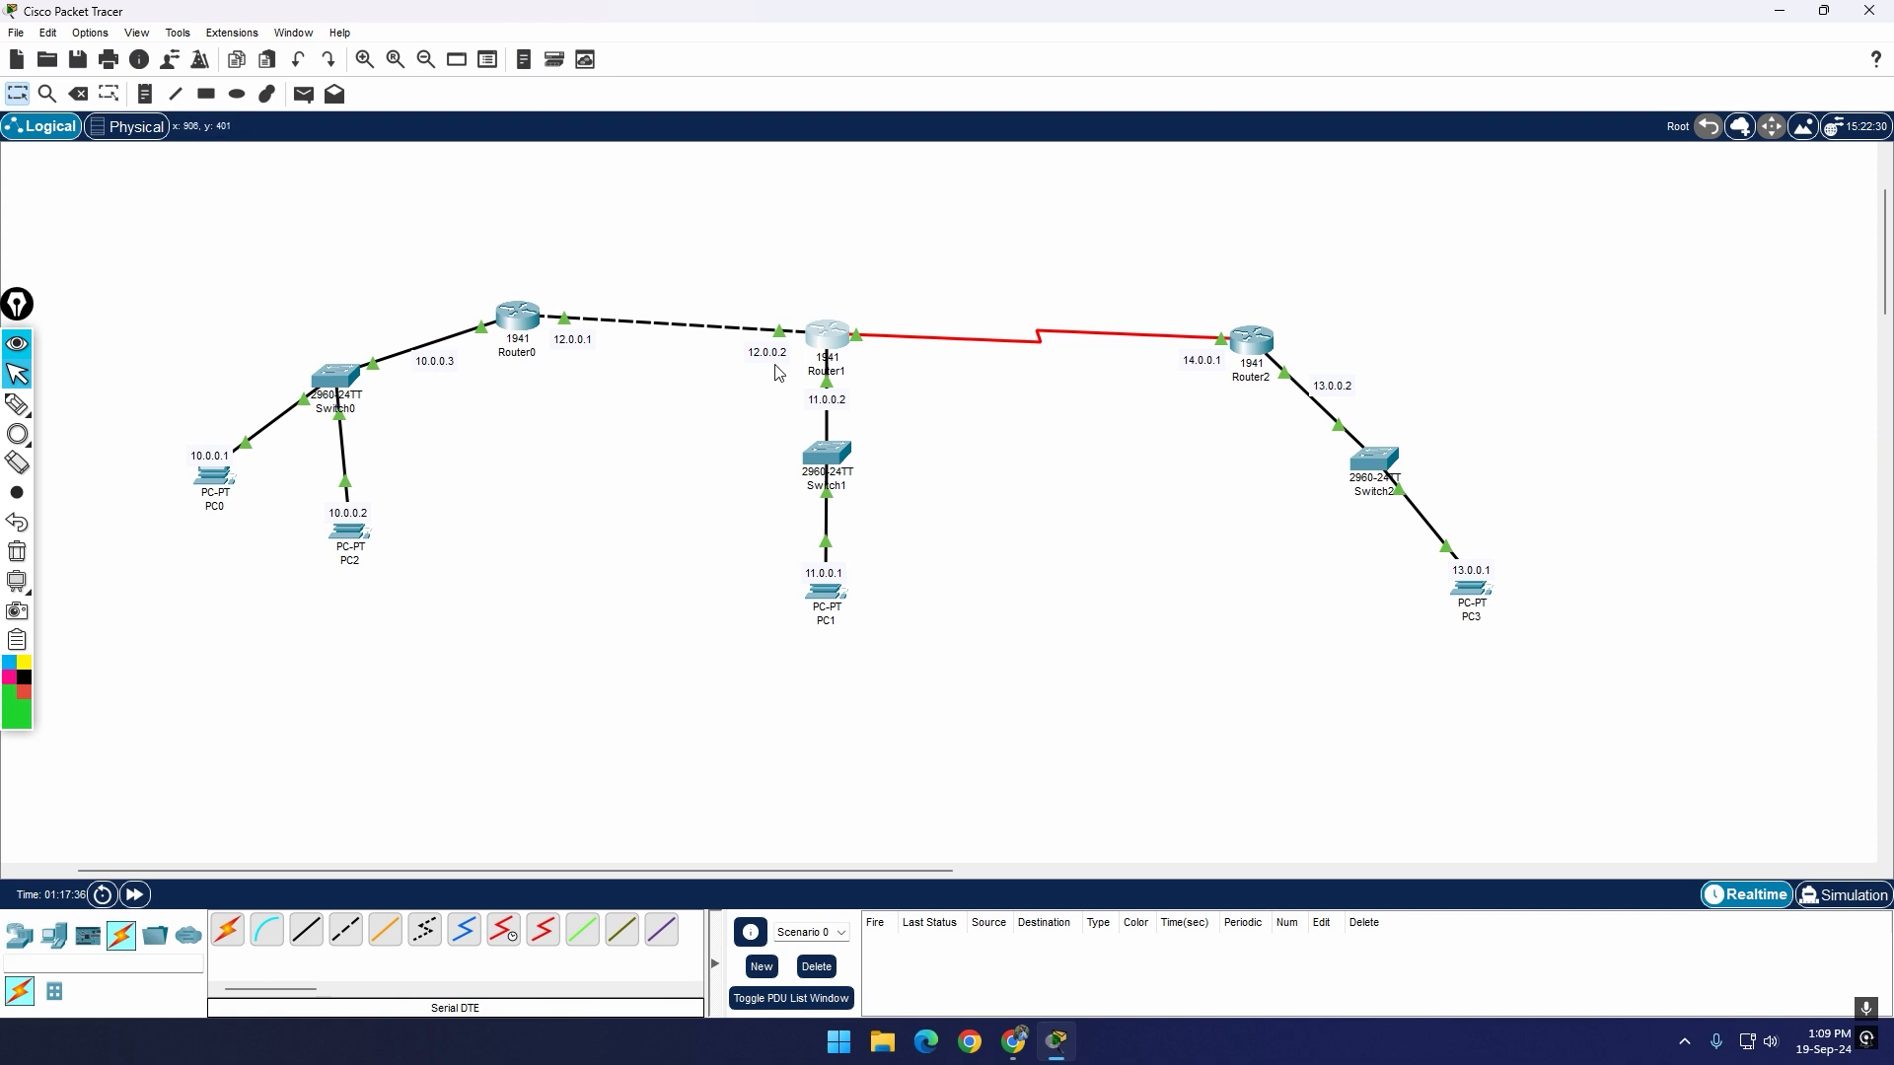
# Step: Send a simple PDU from PC0 to PC2 to test connectivity within the 10.0.0.0 network
pyautogui.moveTo(742, 868); pyautogui.dragTo(631, 868)
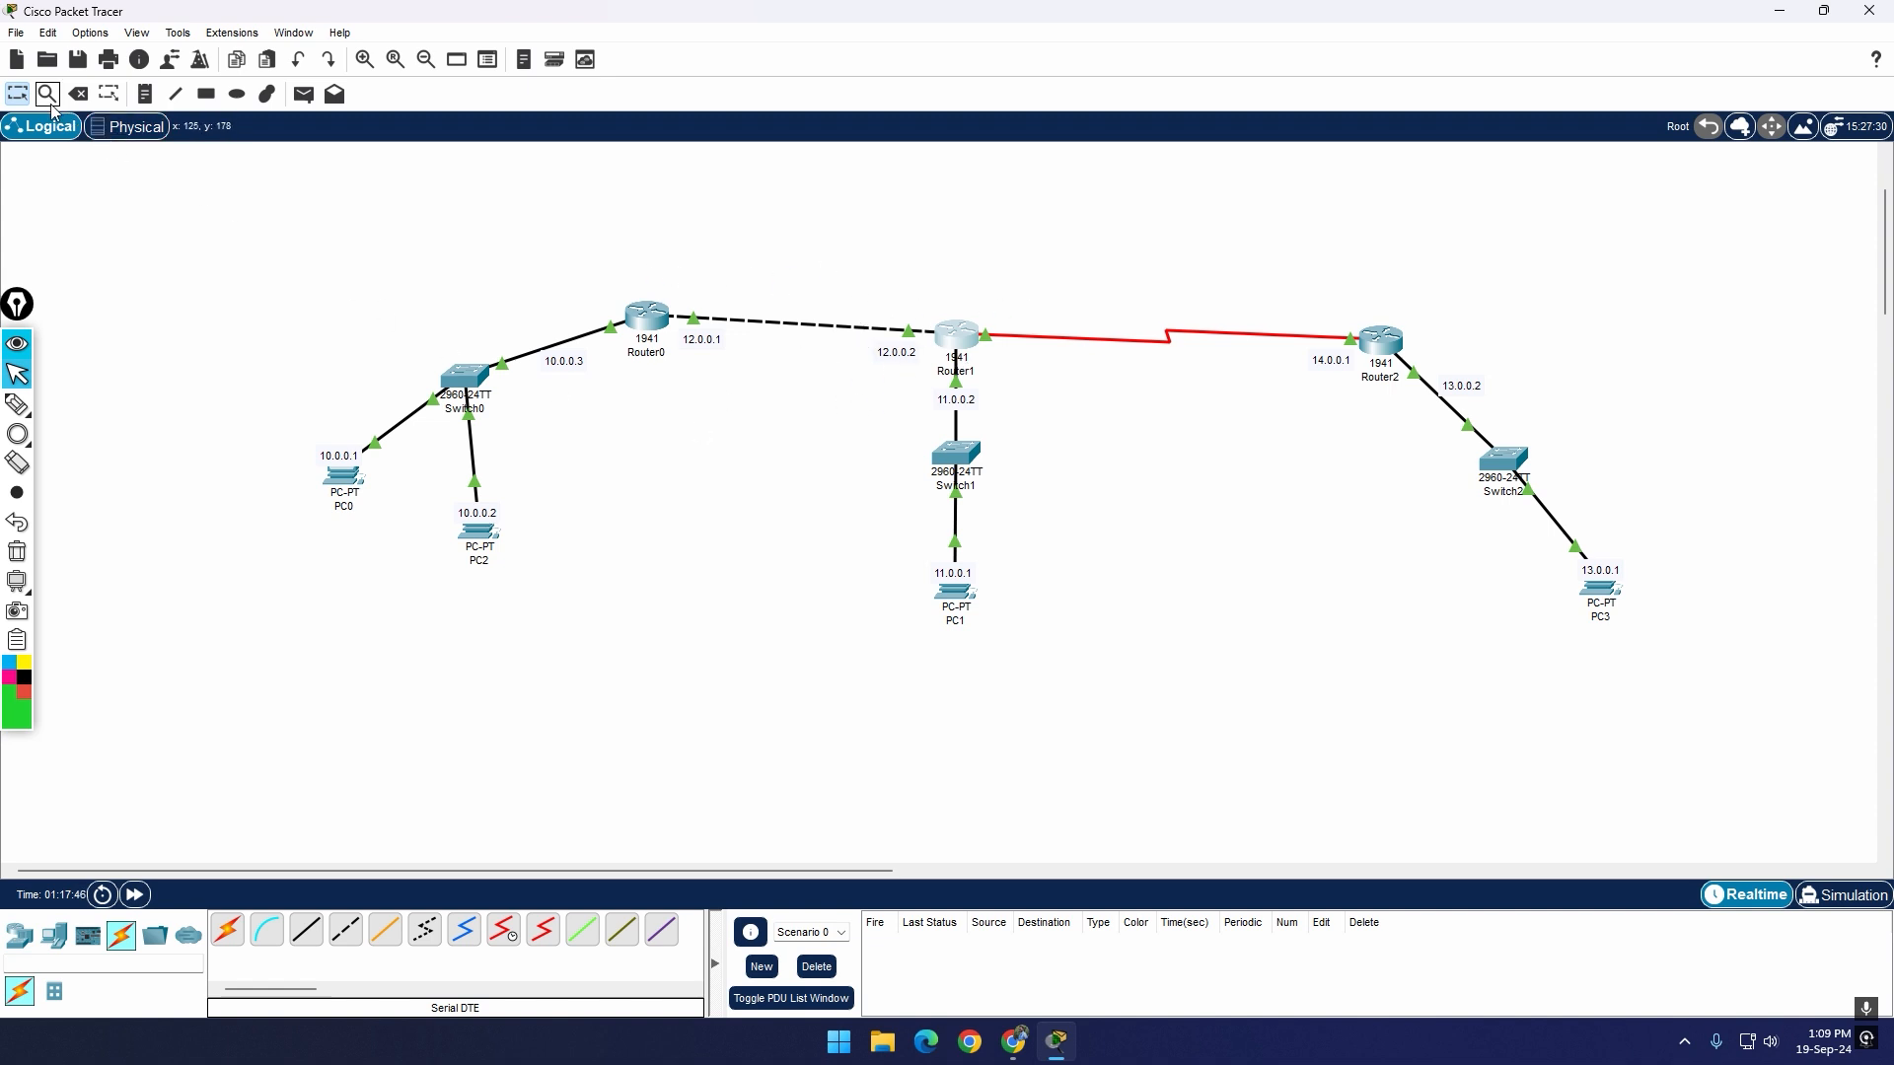
pyautogui.click(304, 93)
pyautogui.click(345, 479)
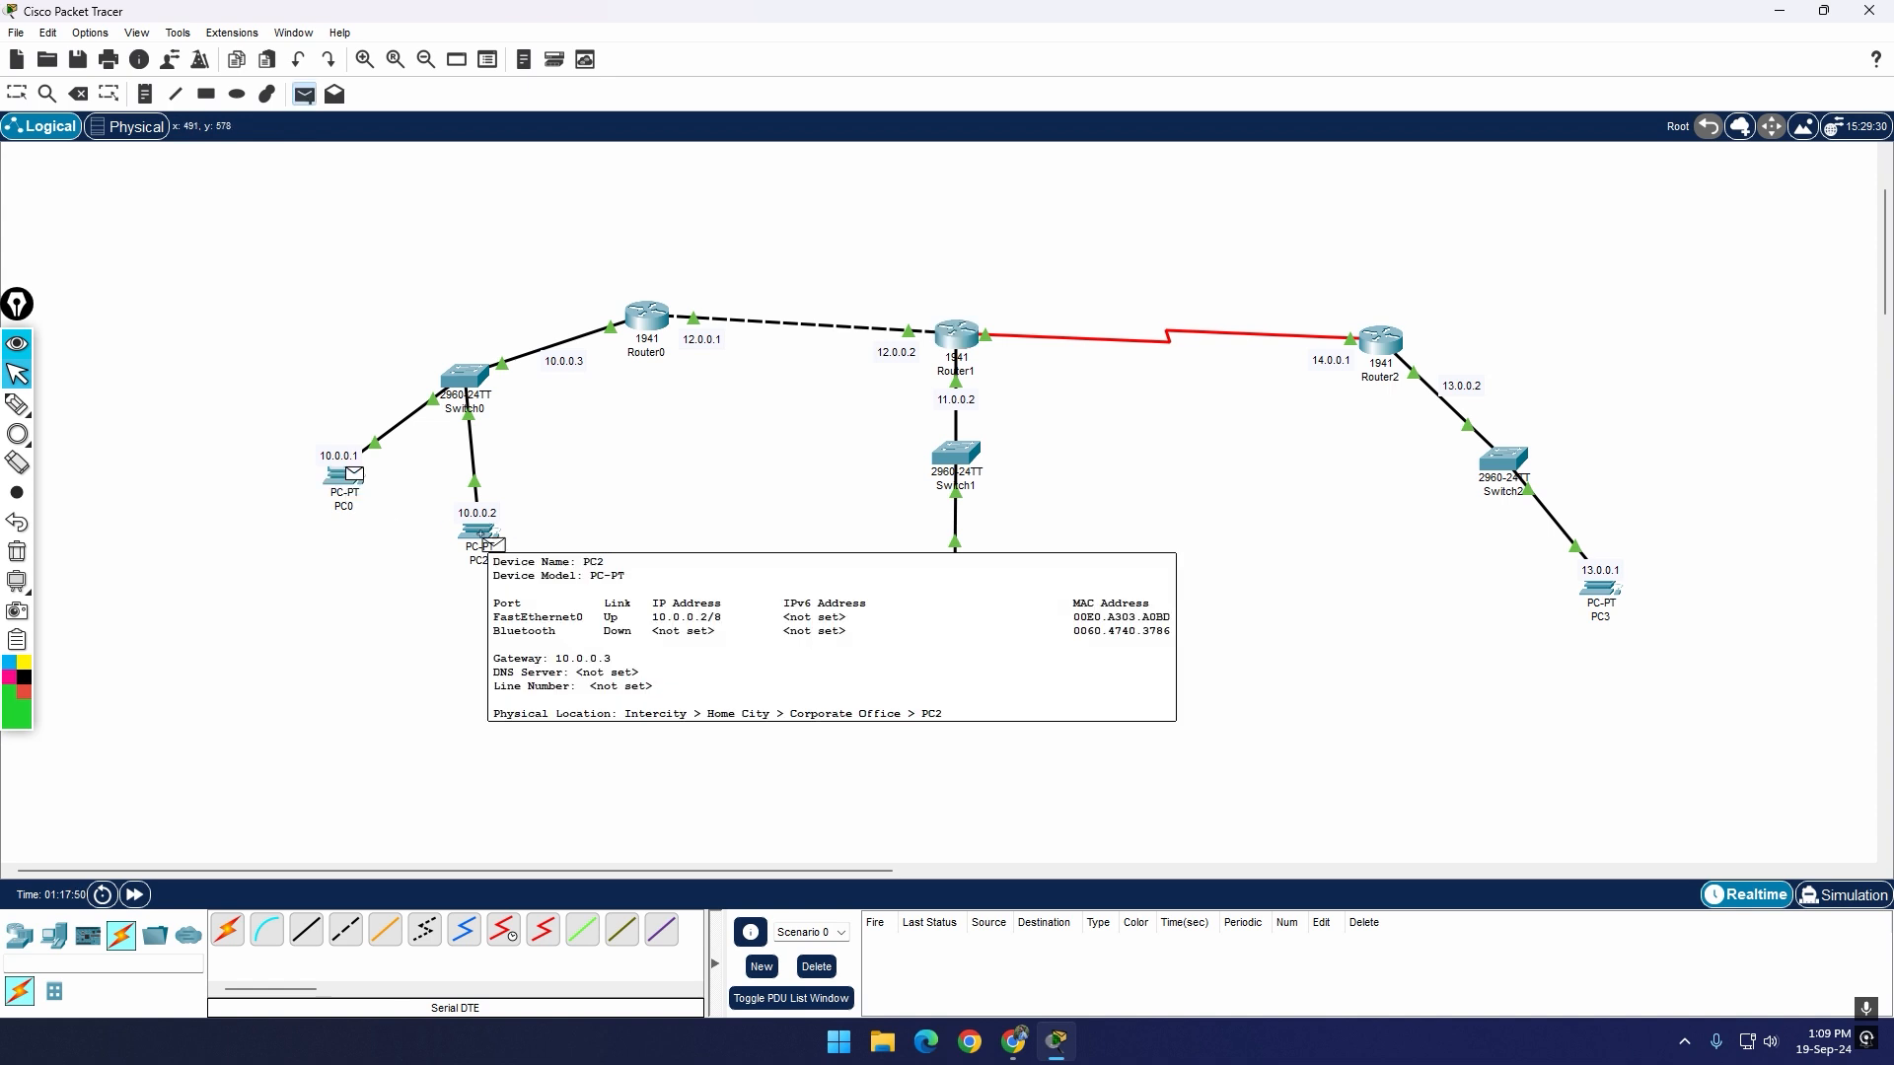
pyautogui.click(481, 538)
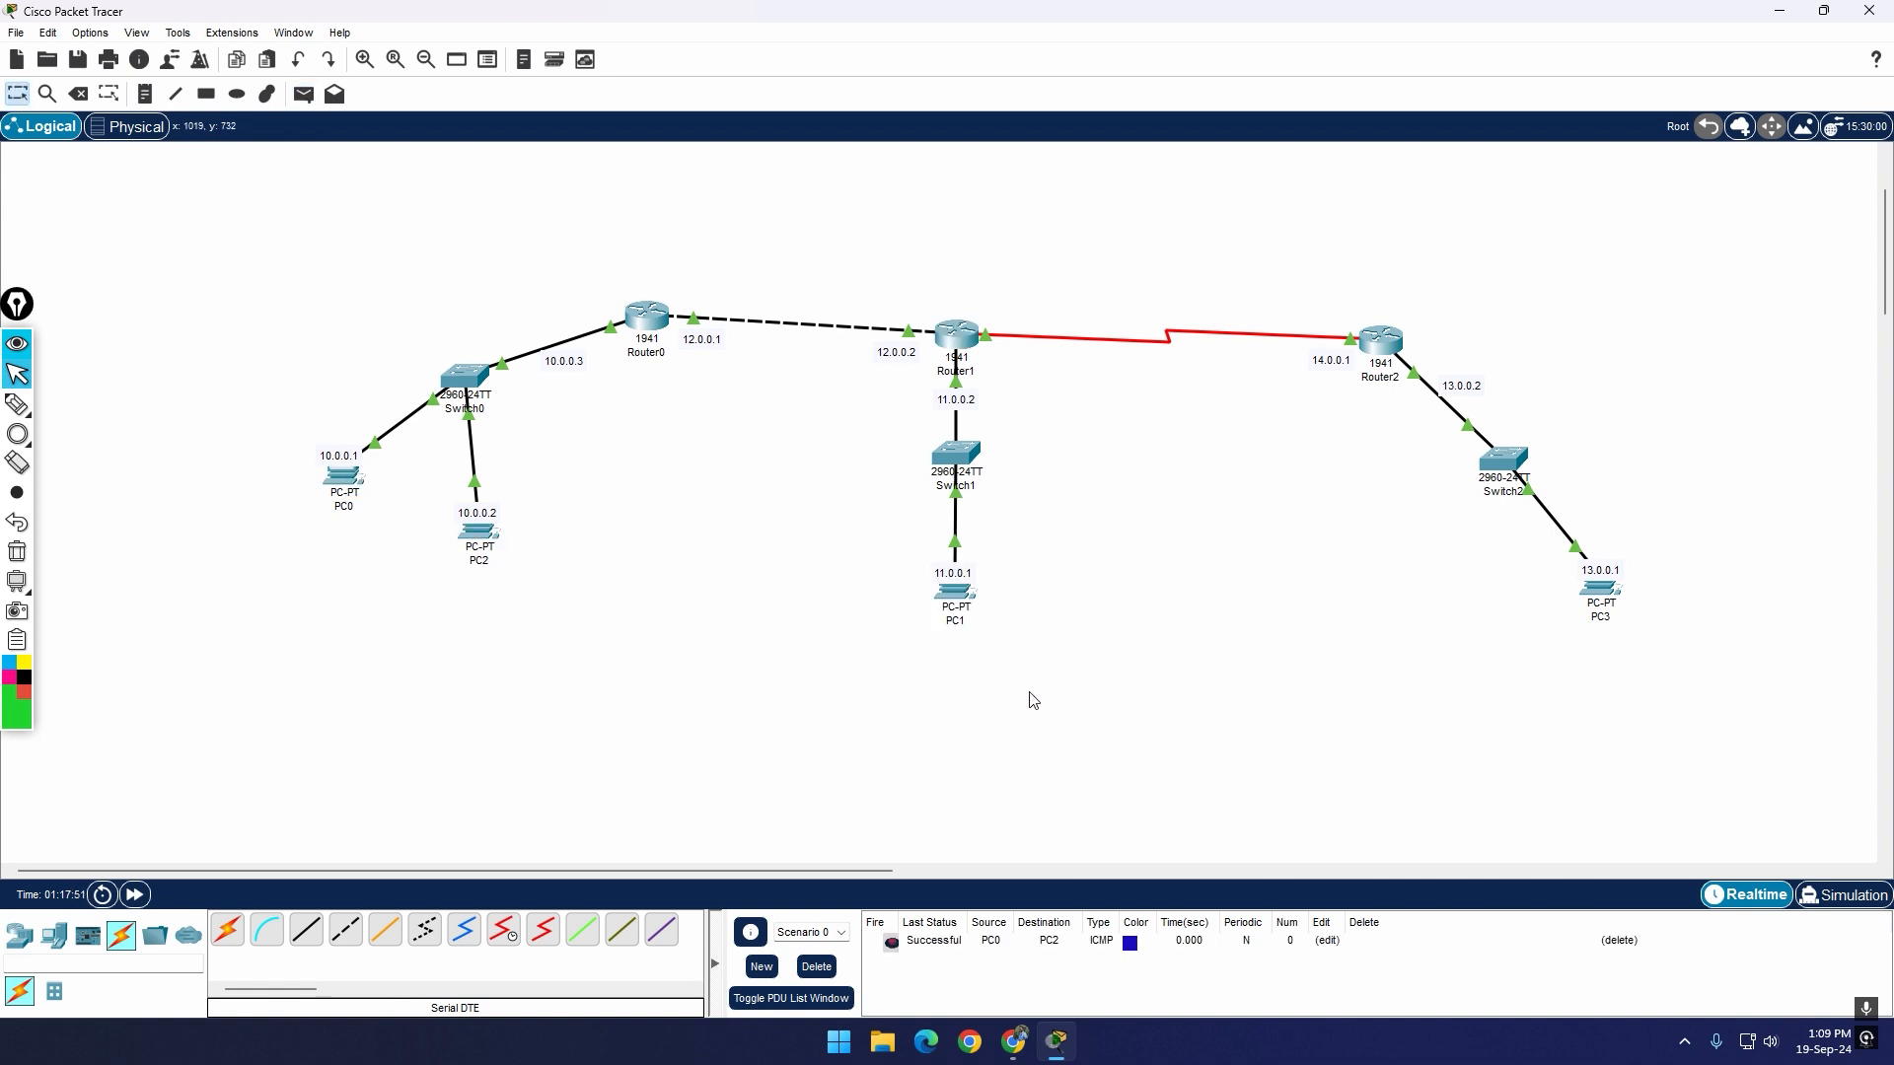
# Step: Send a simple PDU from PC0 to PC1 twice to test the route between the 10.0.0.0 and 11.0.0.0 networks
pyautogui.click(304, 94)
pyautogui.click(340, 493)
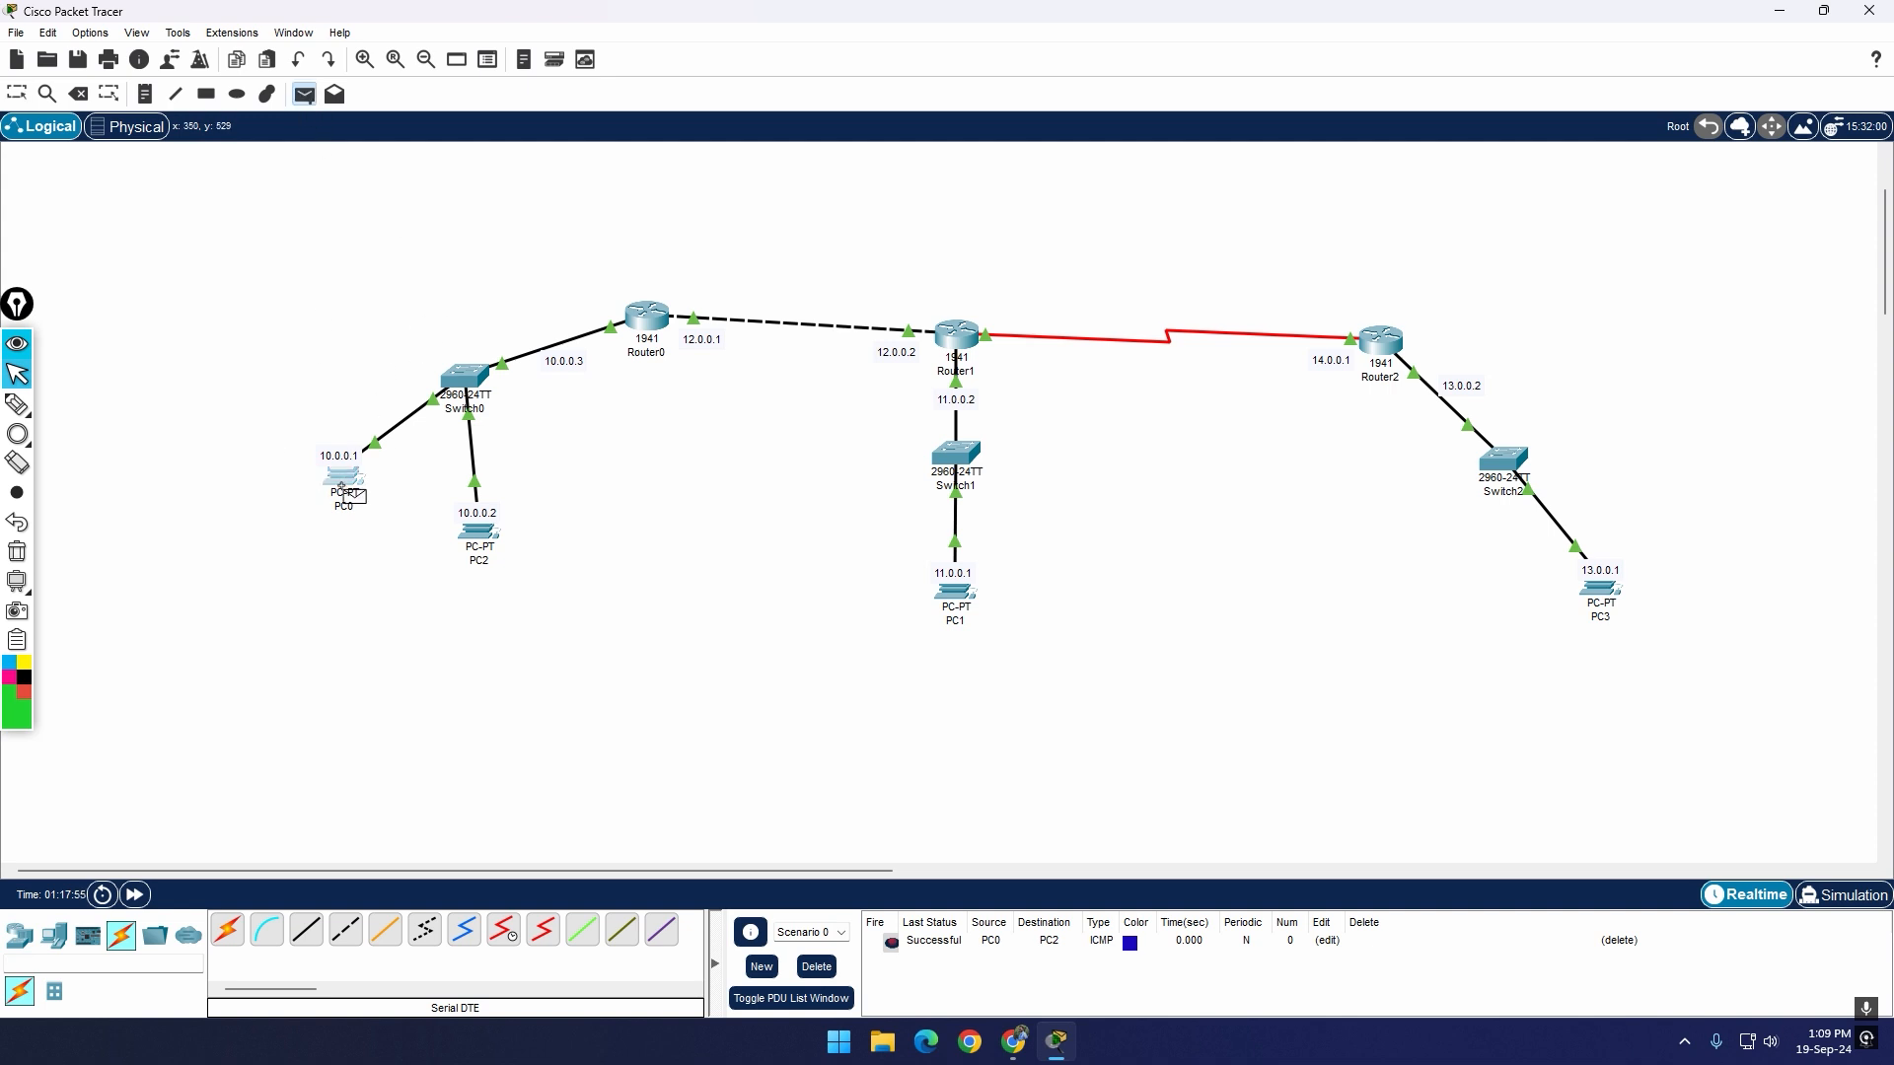
pyautogui.click(965, 602)
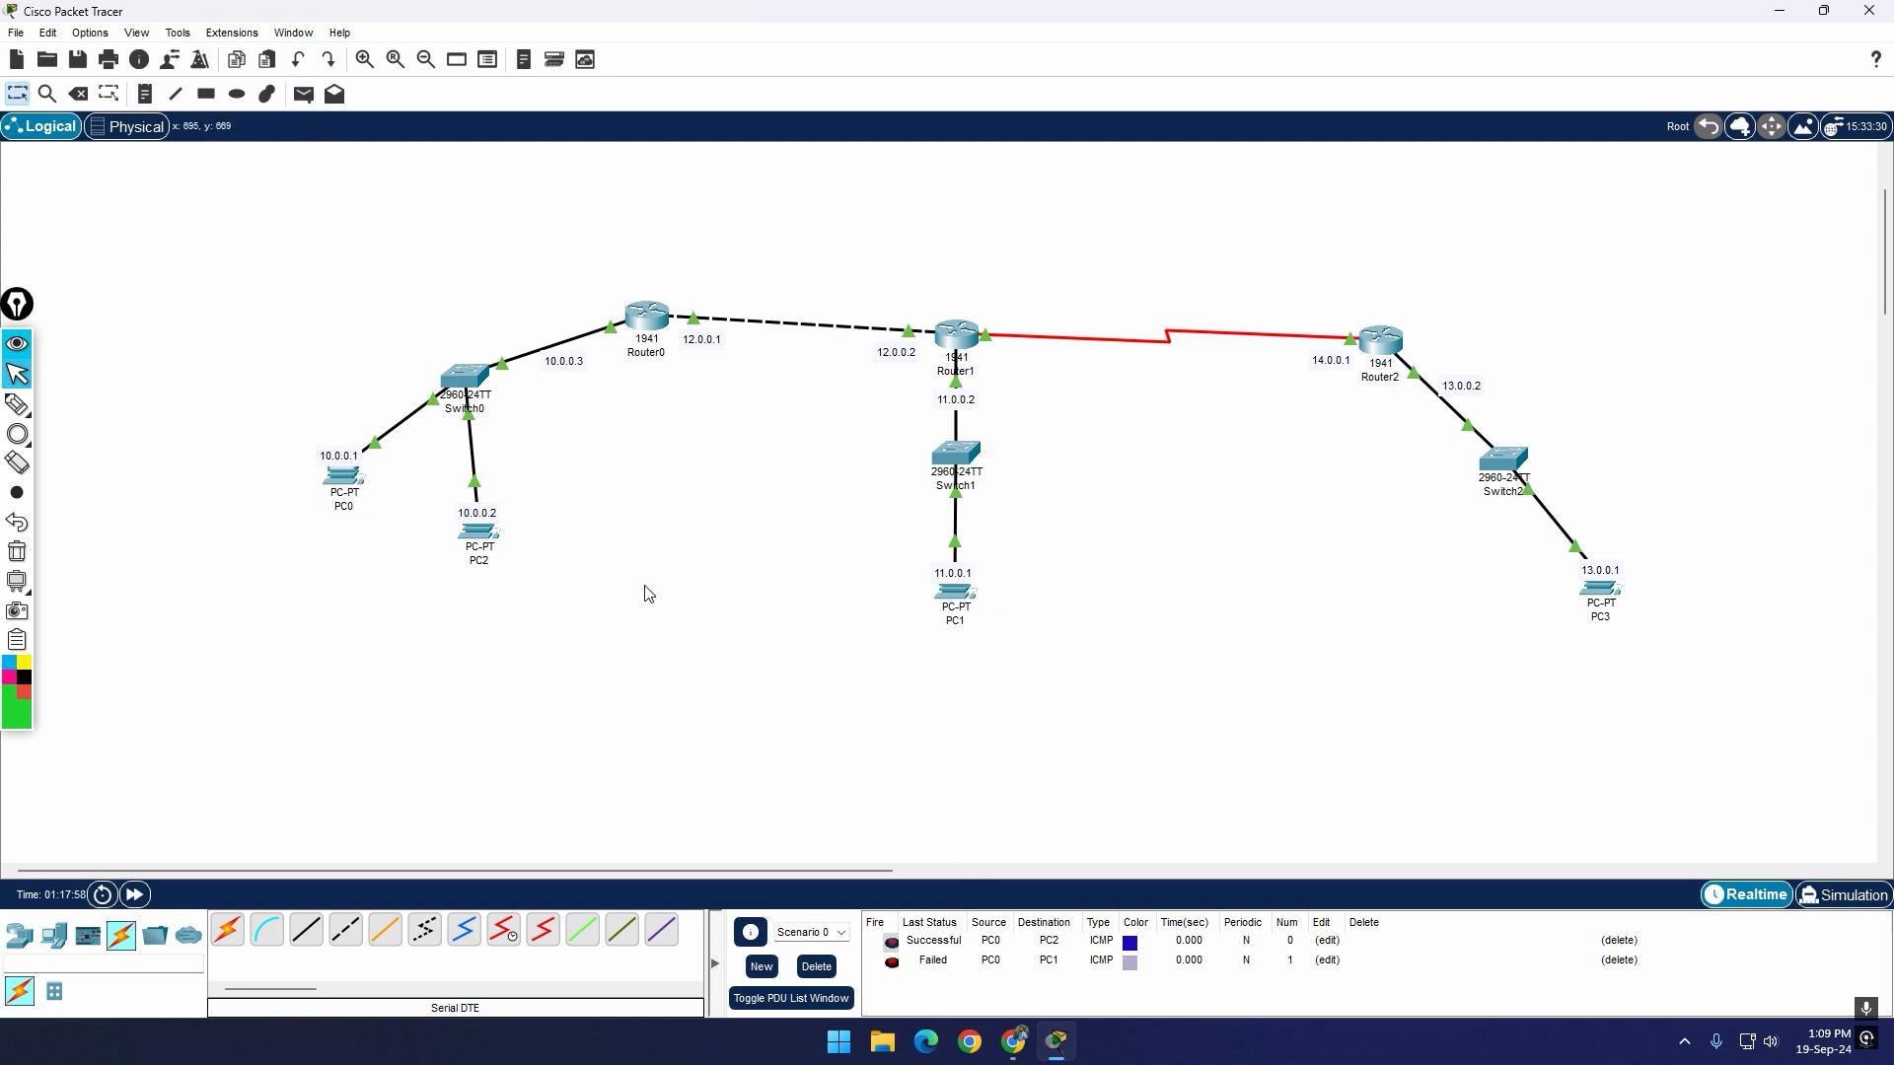
pyautogui.click(304, 94)
pyautogui.click(342, 480)
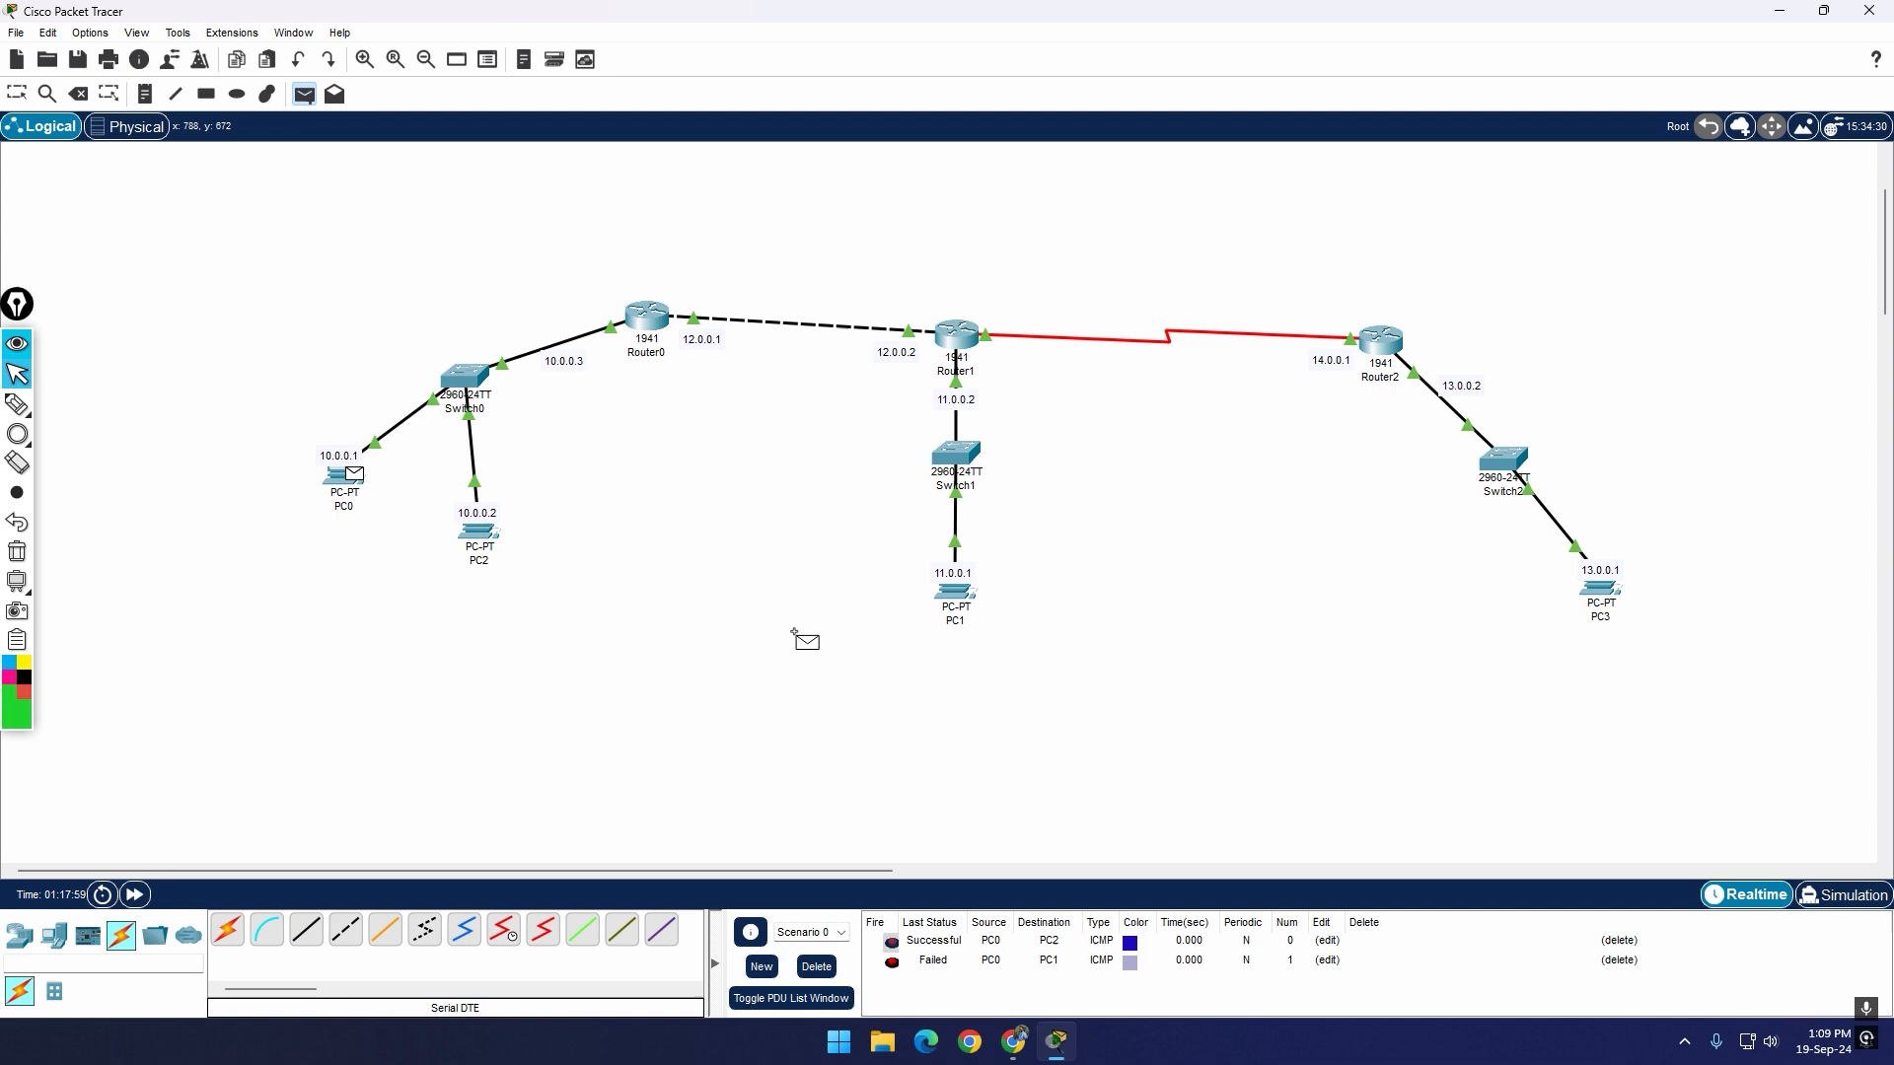
pyautogui.click(969, 606)
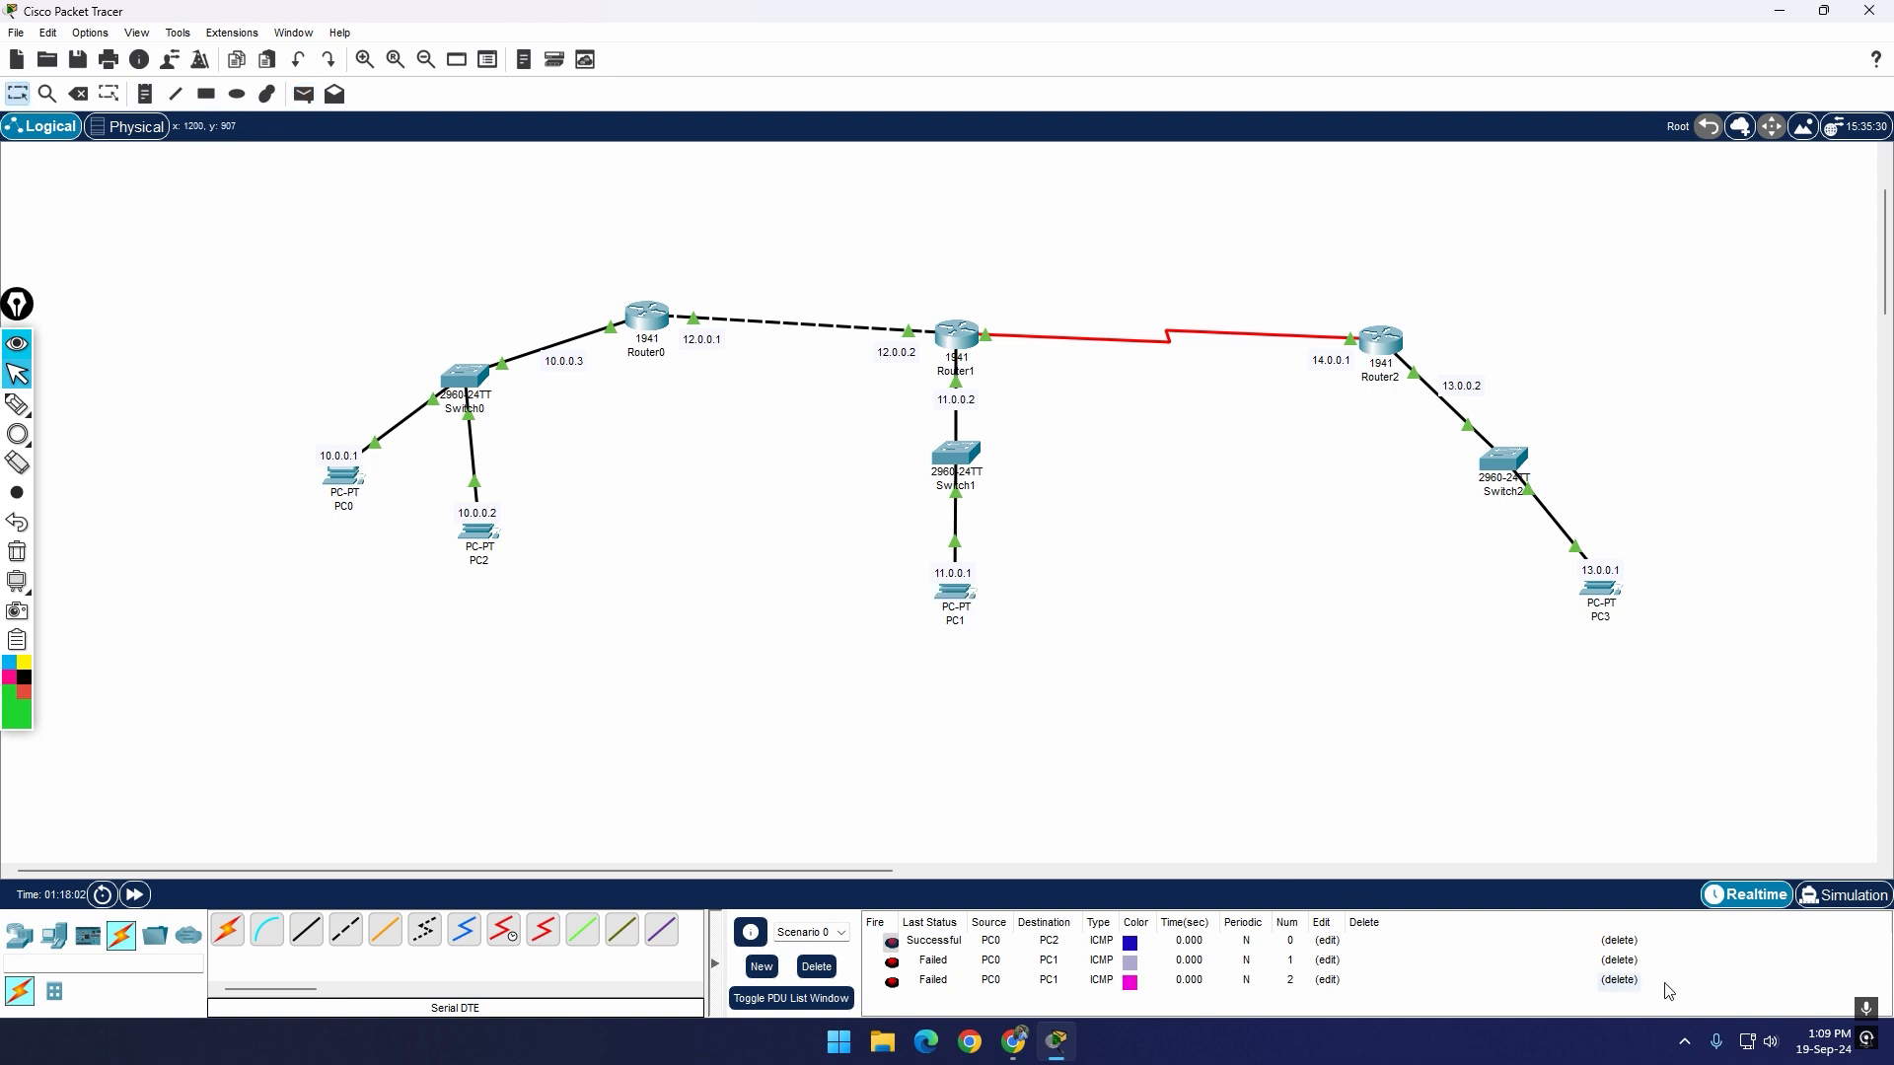
# Step: Delete all the PC0 test PDUs from the scenario's PDU list
pyautogui.click(1621, 962)
pyautogui.click(1628, 967)
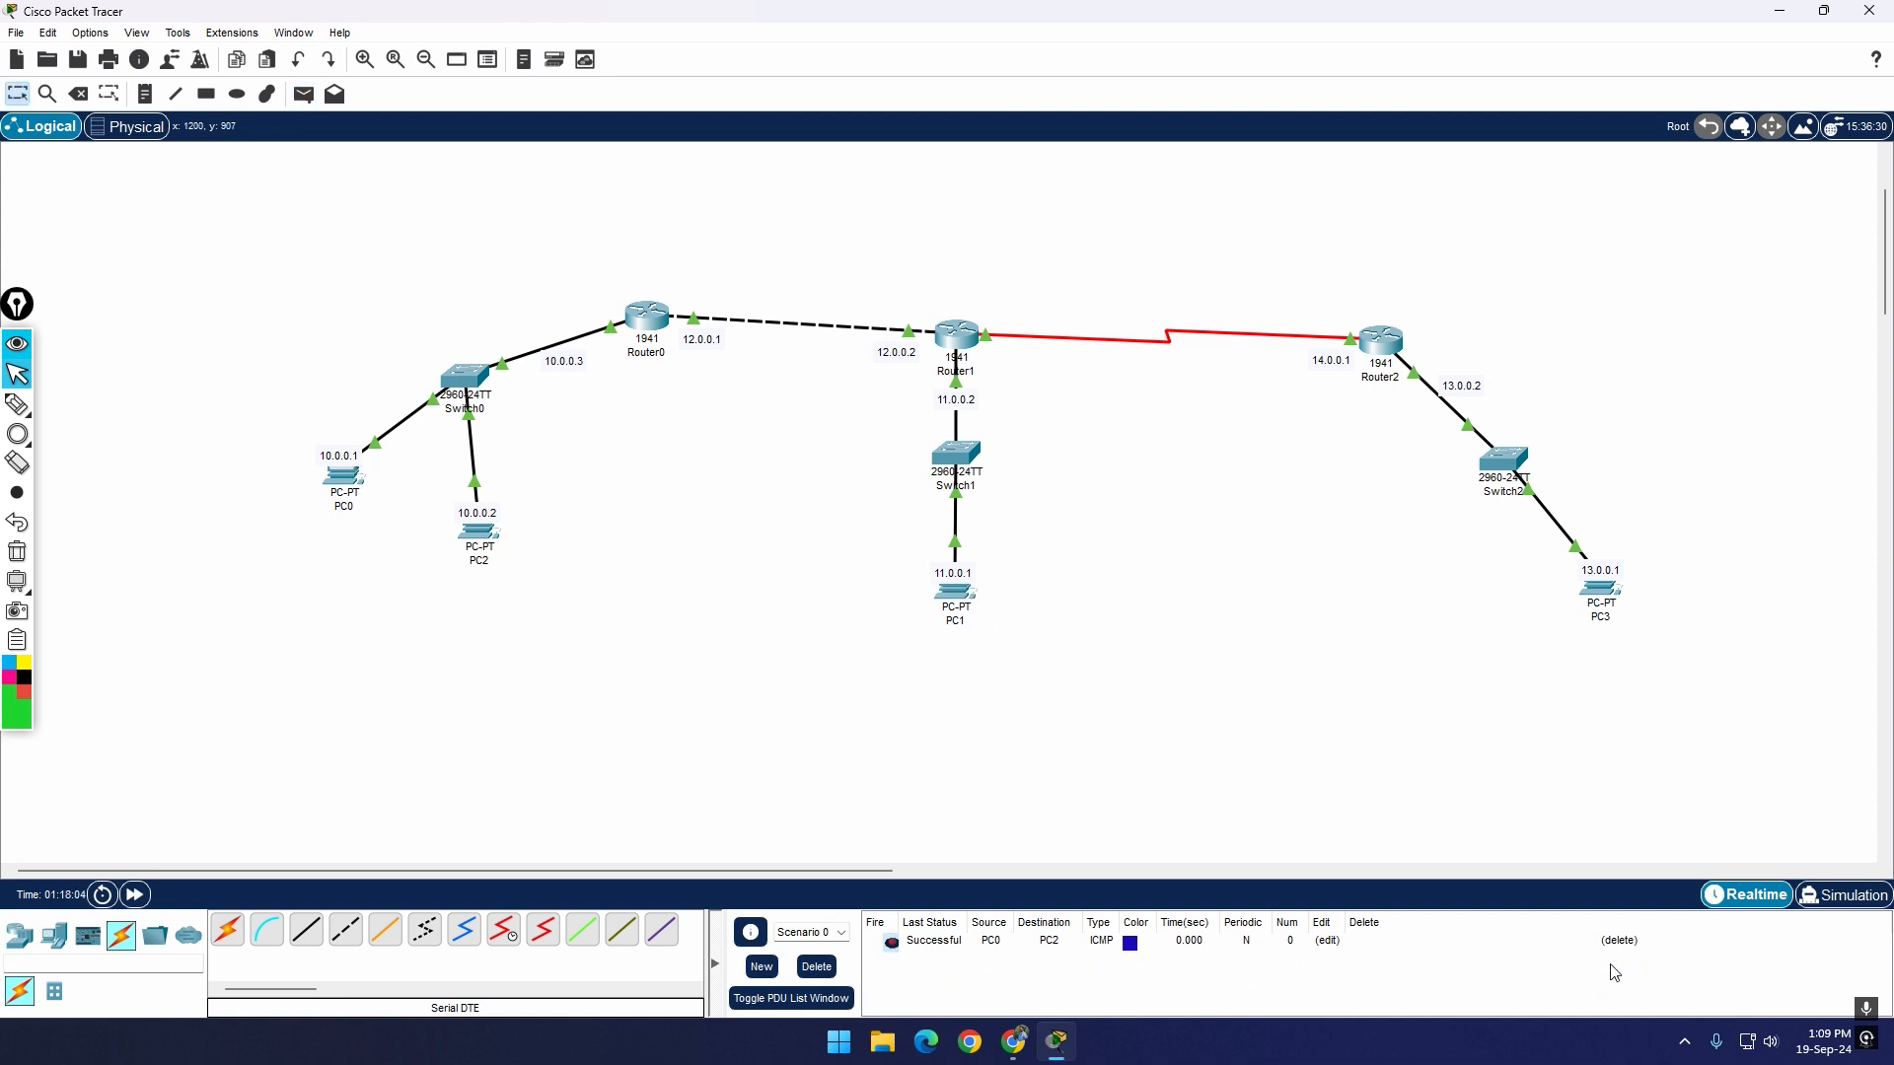
pyautogui.click(1619, 940)
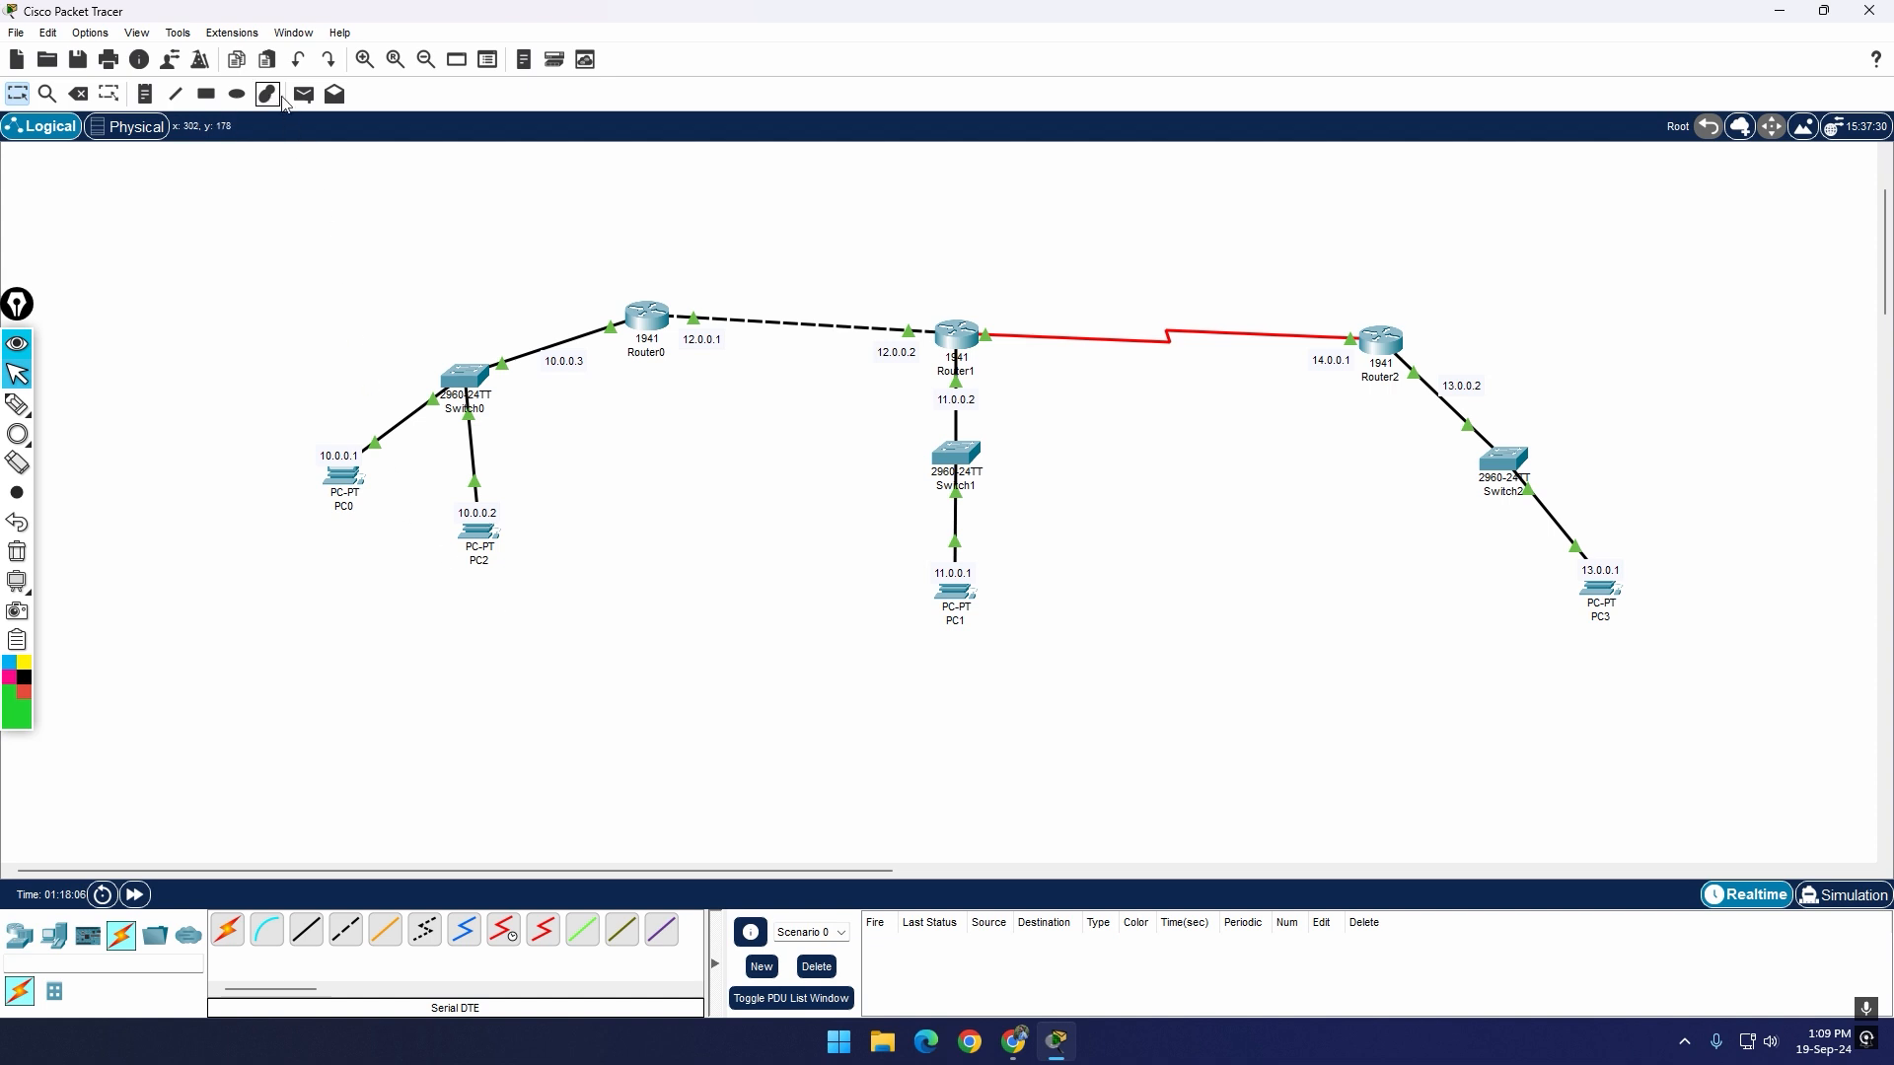
# Step: Send one simple PDU from PC0 to PC1 and another from PC1 to PC2
pyautogui.click(304, 94)
pyautogui.click(345, 498)
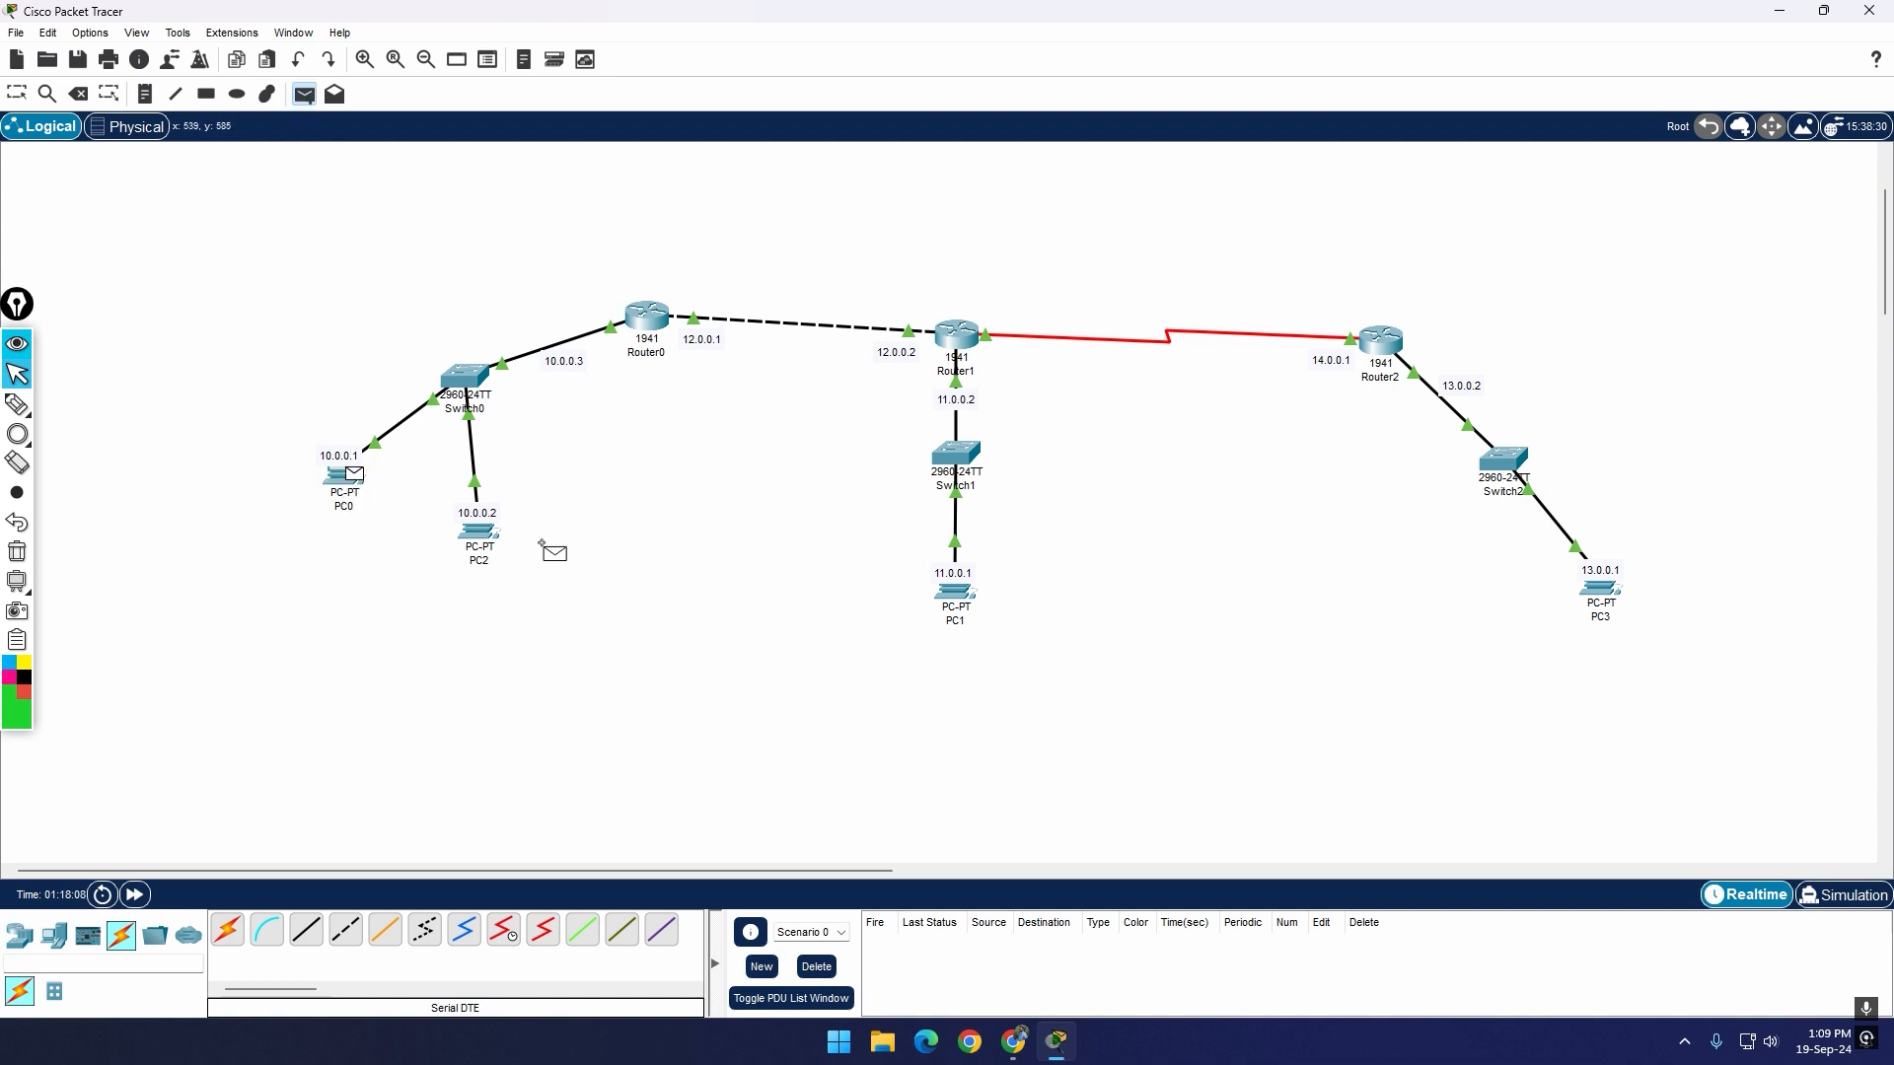
pyautogui.click(947, 614)
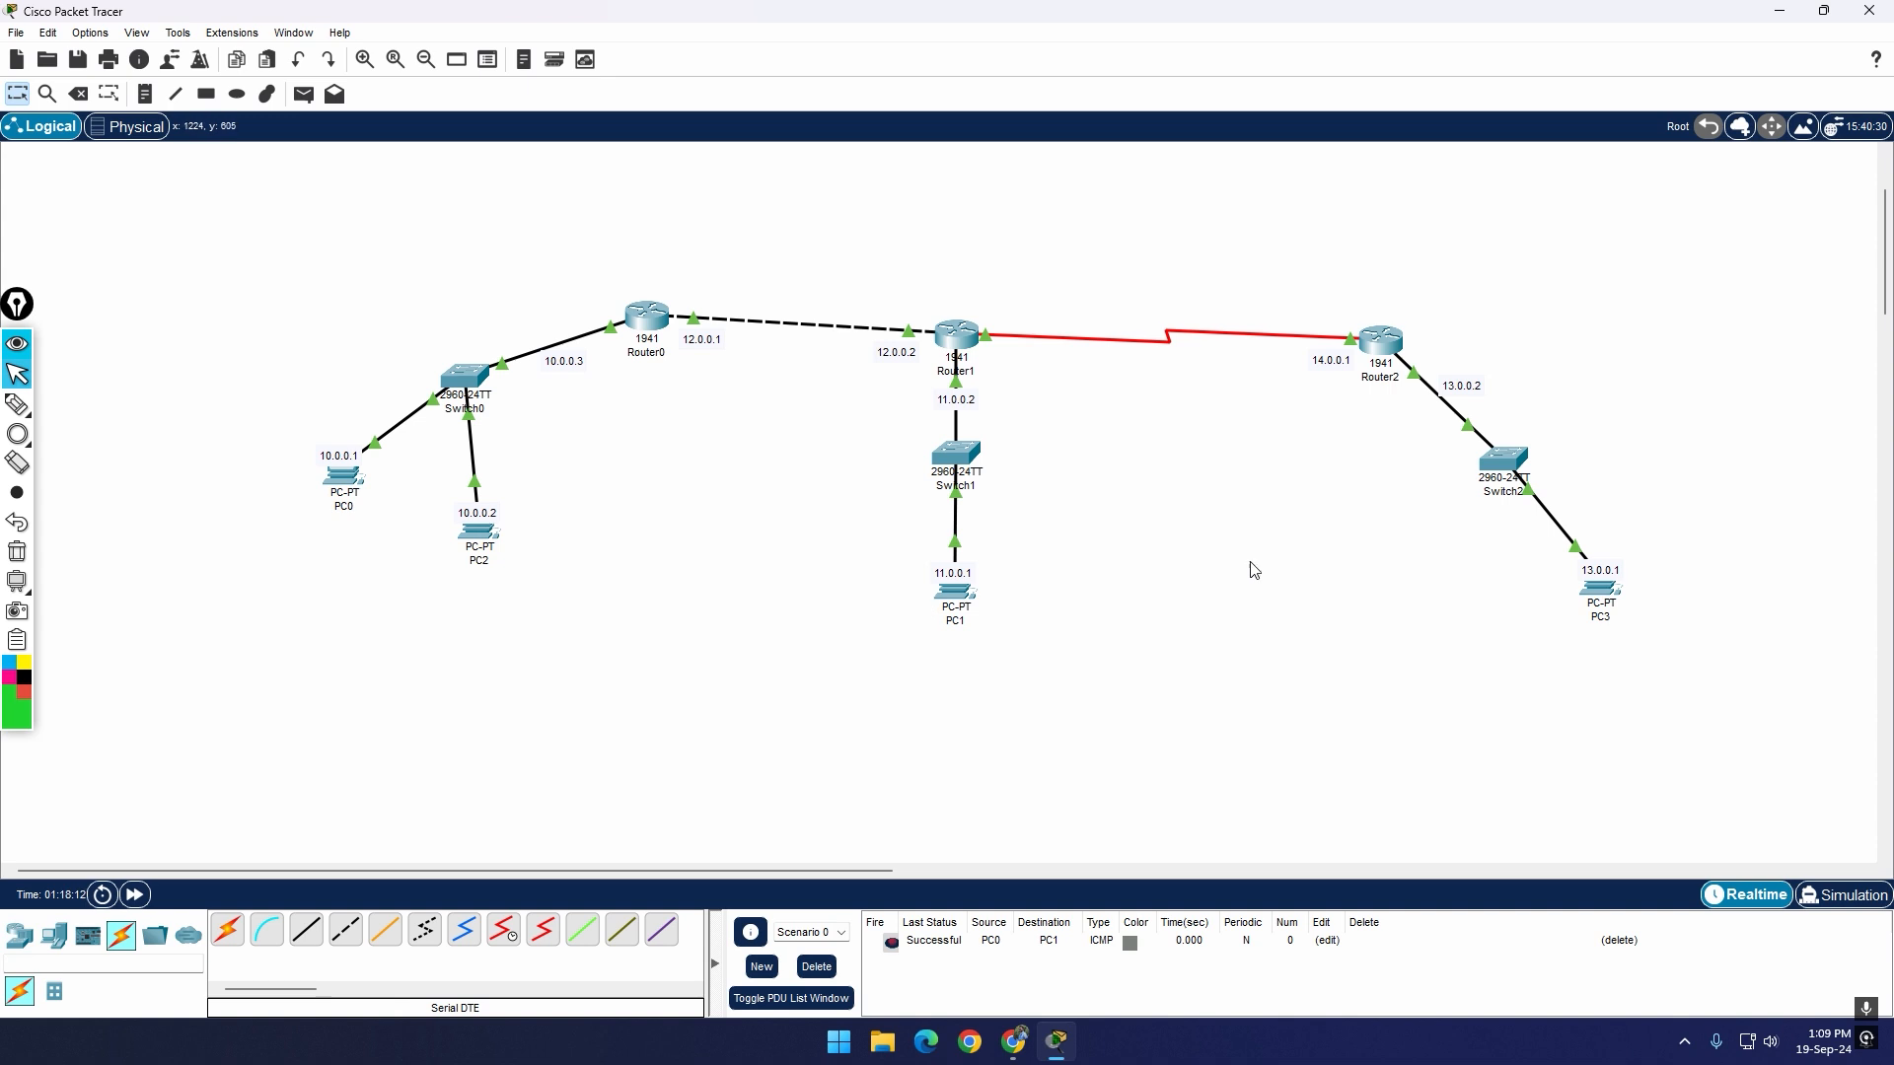
pyautogui.scroll(2, 1283, 533)
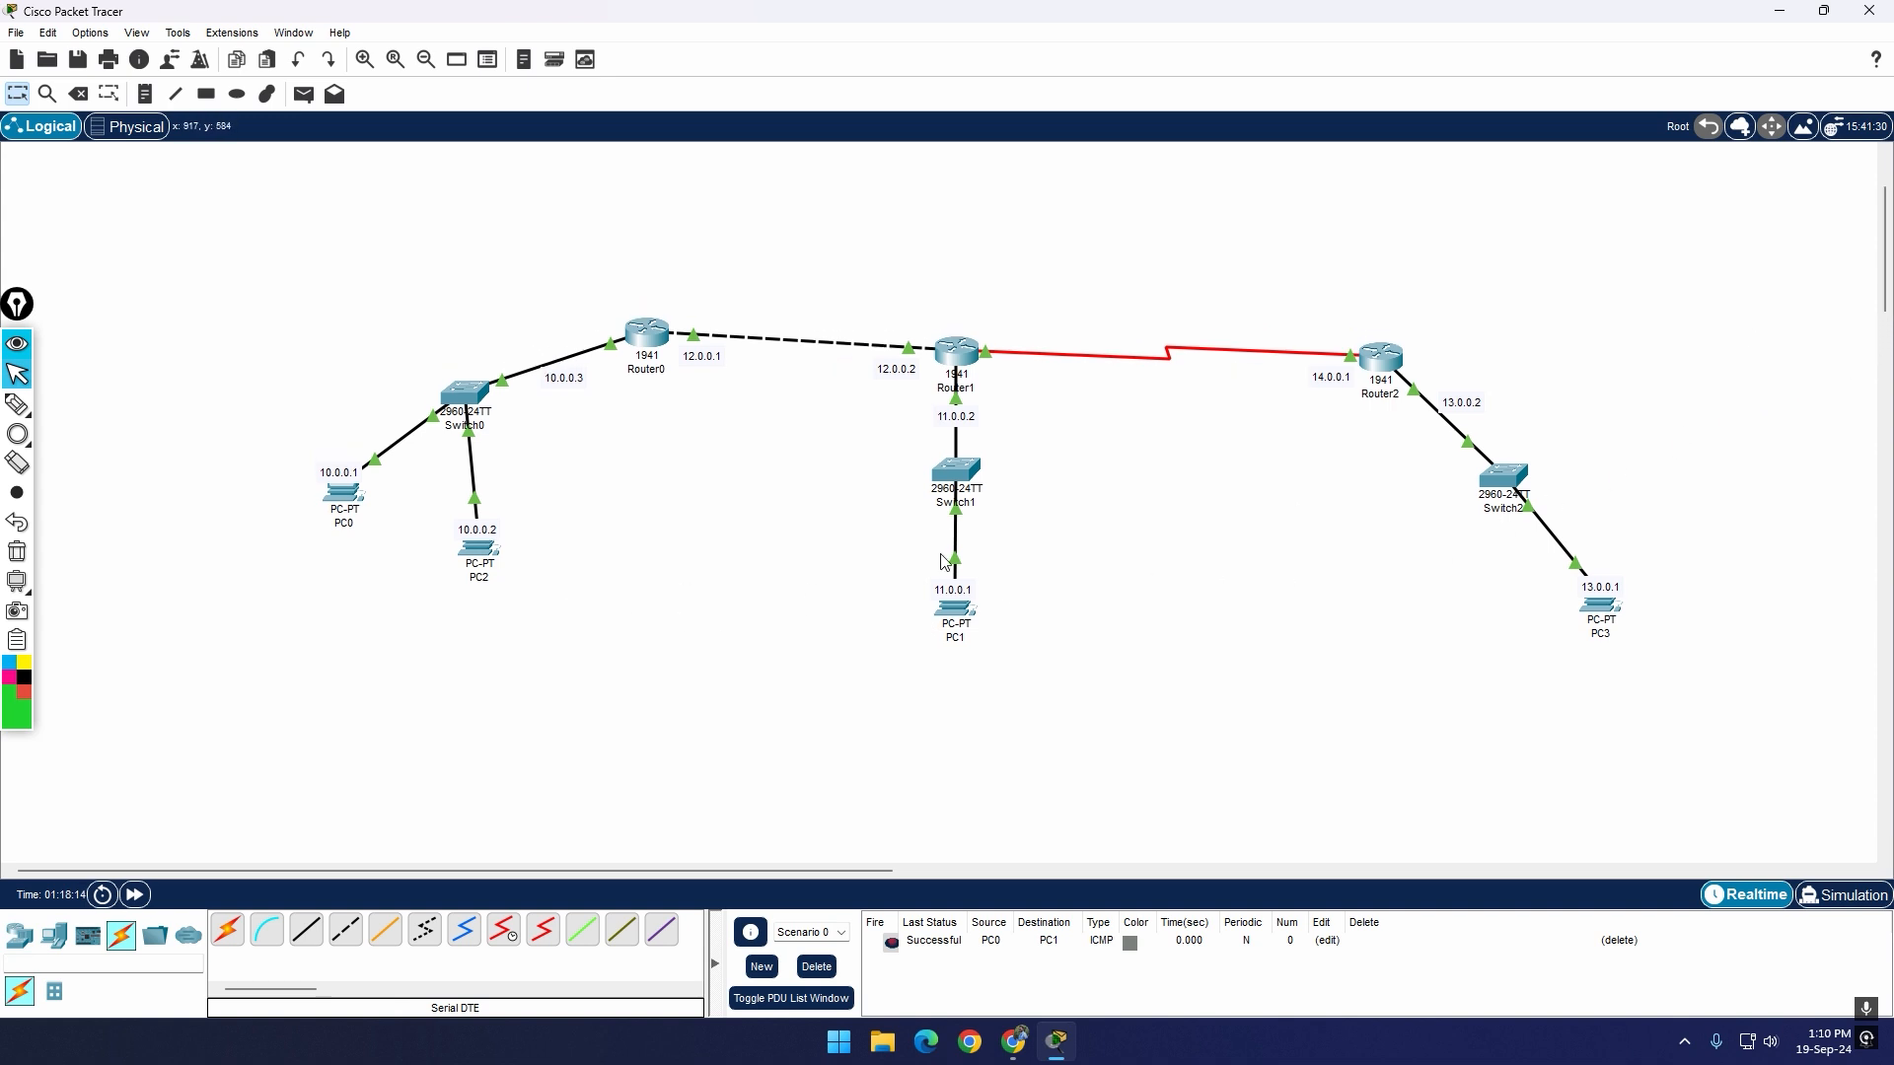
pyautogui.click(304, 94)
pyautogui.click(483, 564)
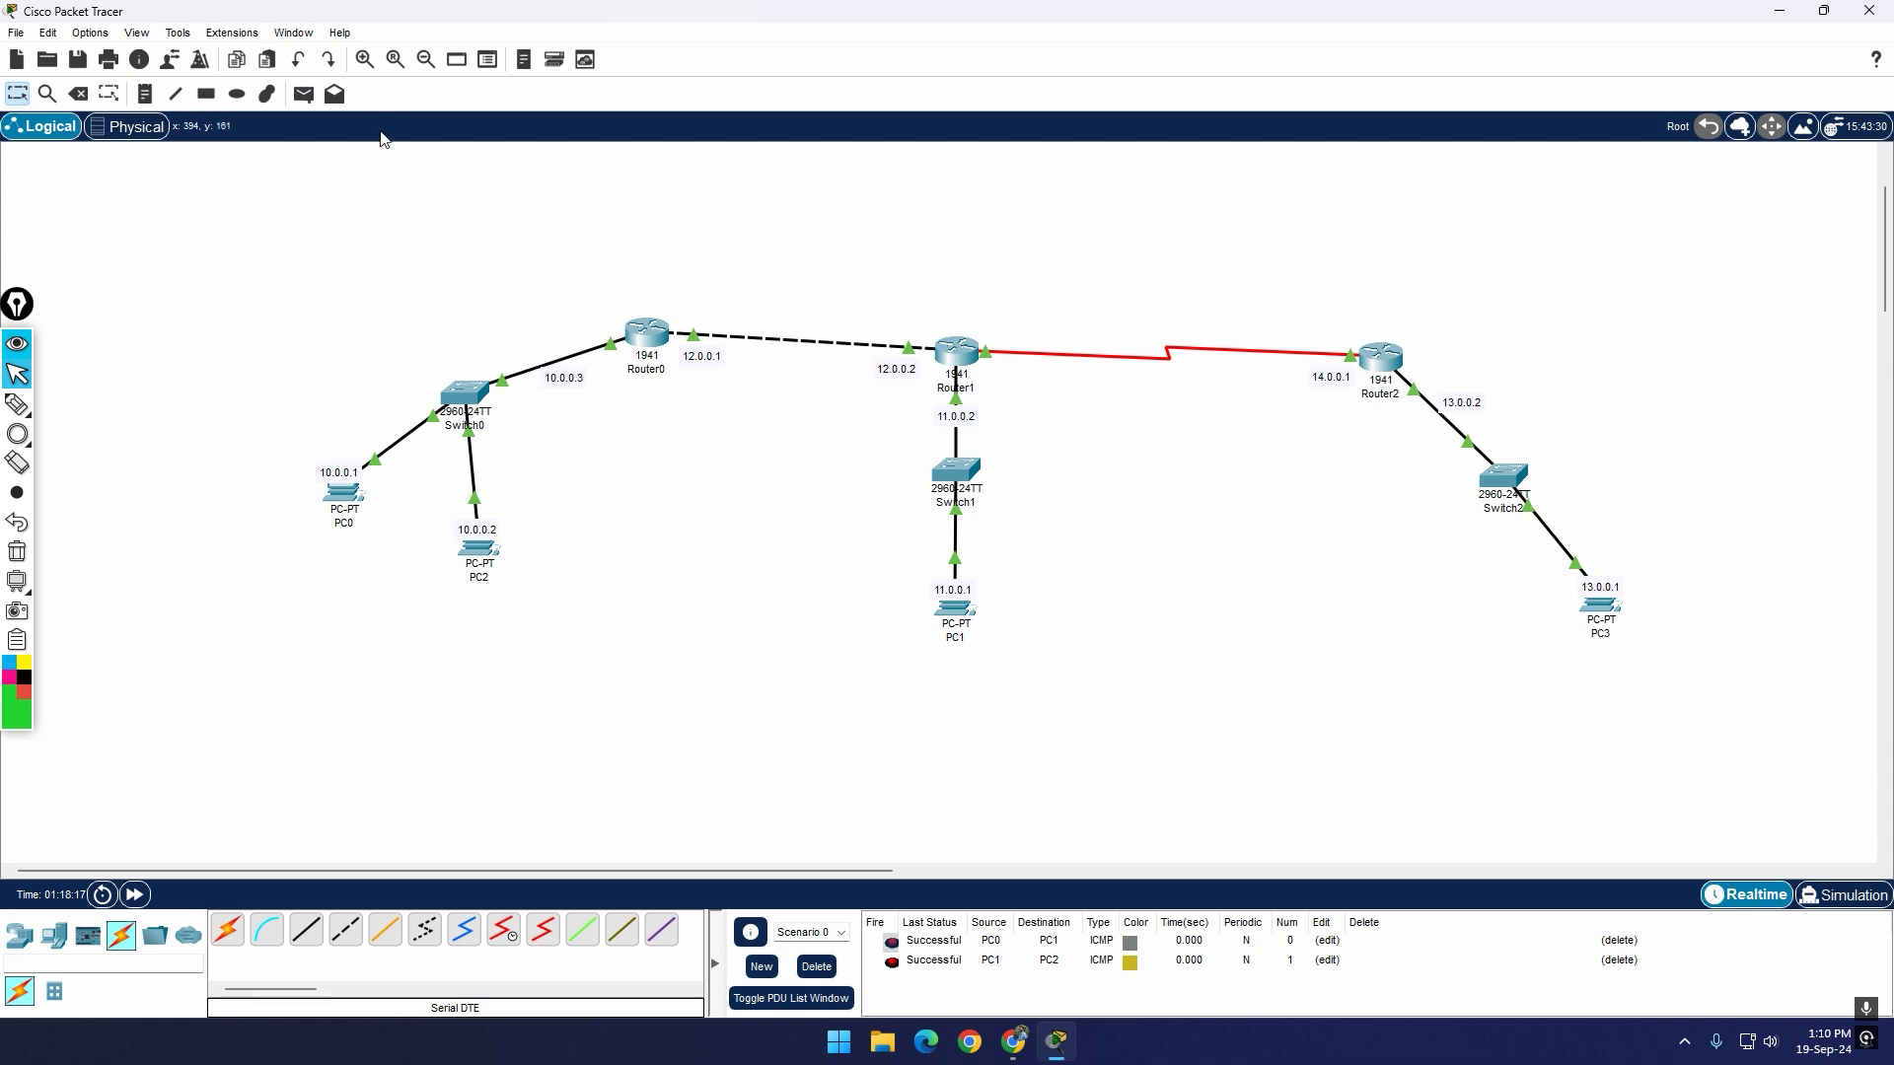
# Step: Send a simple PDU from PC2 to PC3 twice to test the route to the 13.0.0.0 network
pyautogui.click(304, 94)
pyautogui.click(473, 551)
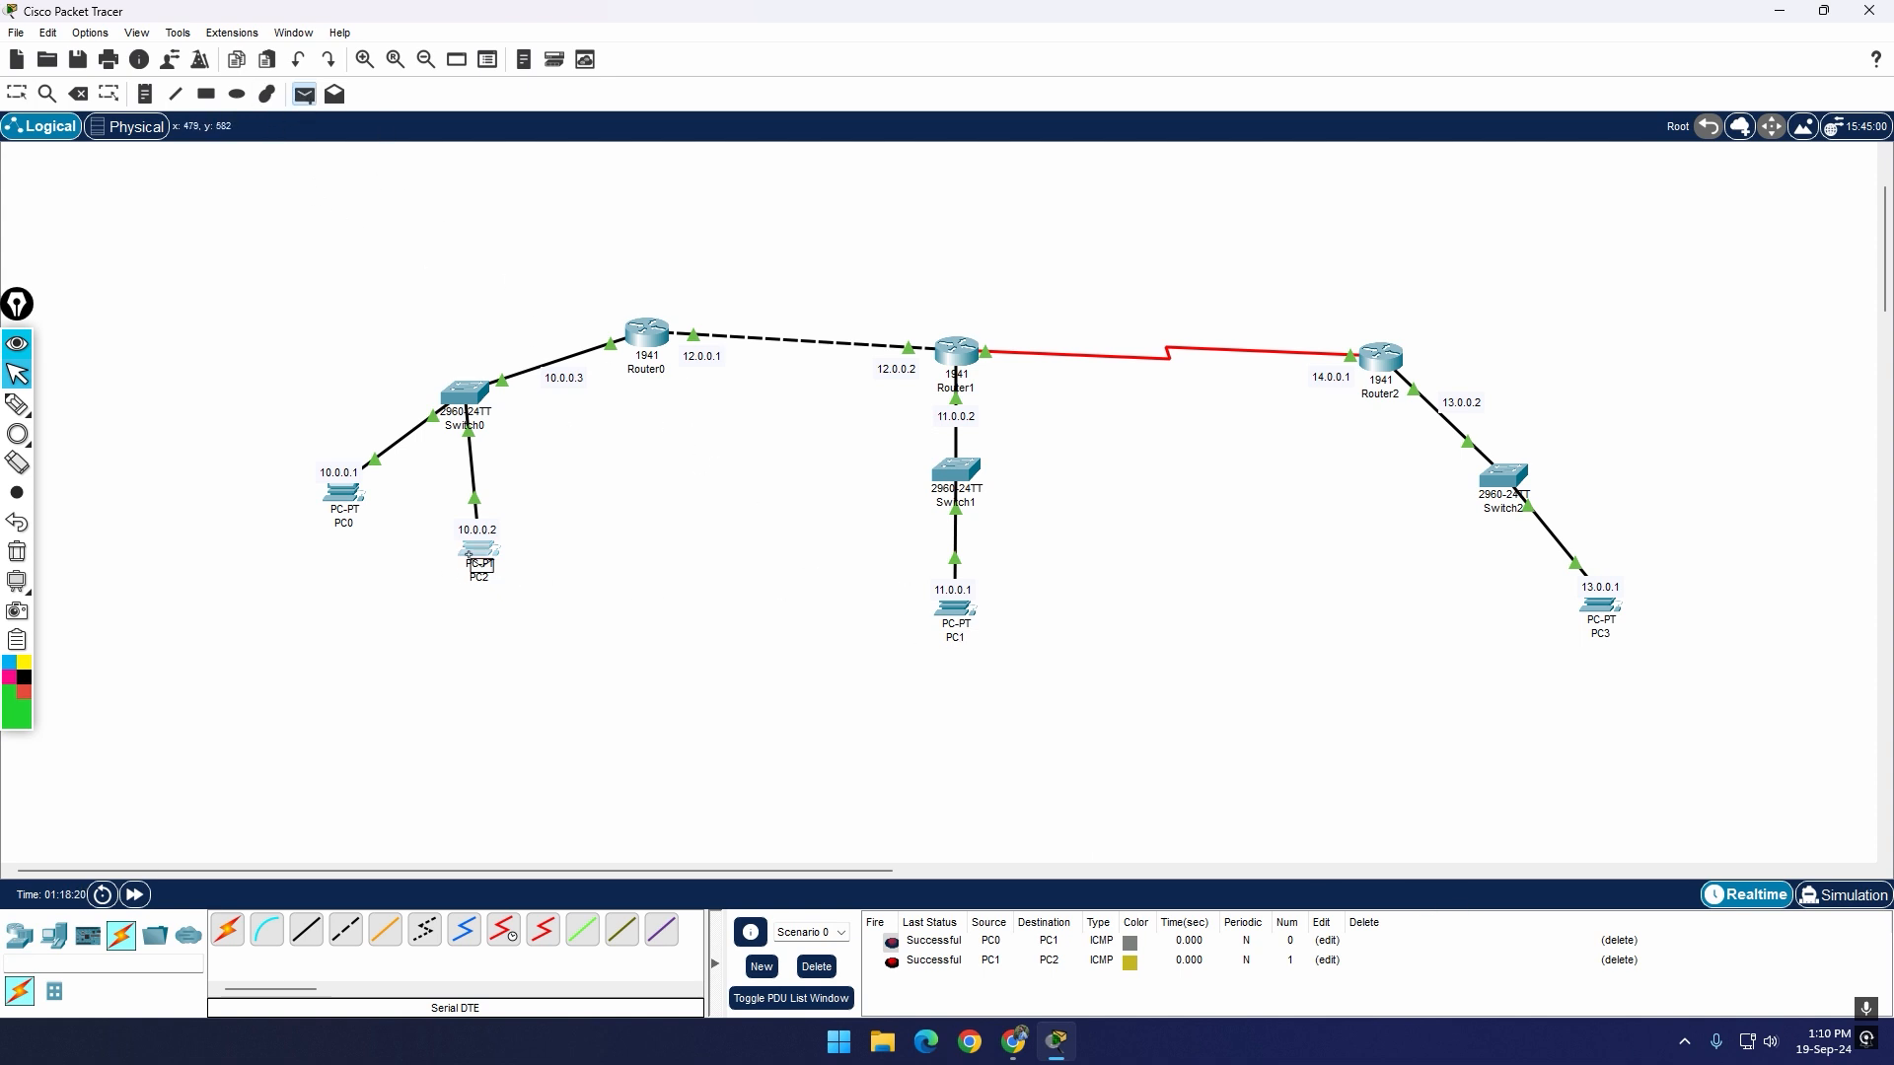
pyautogui.click(1606, 625)
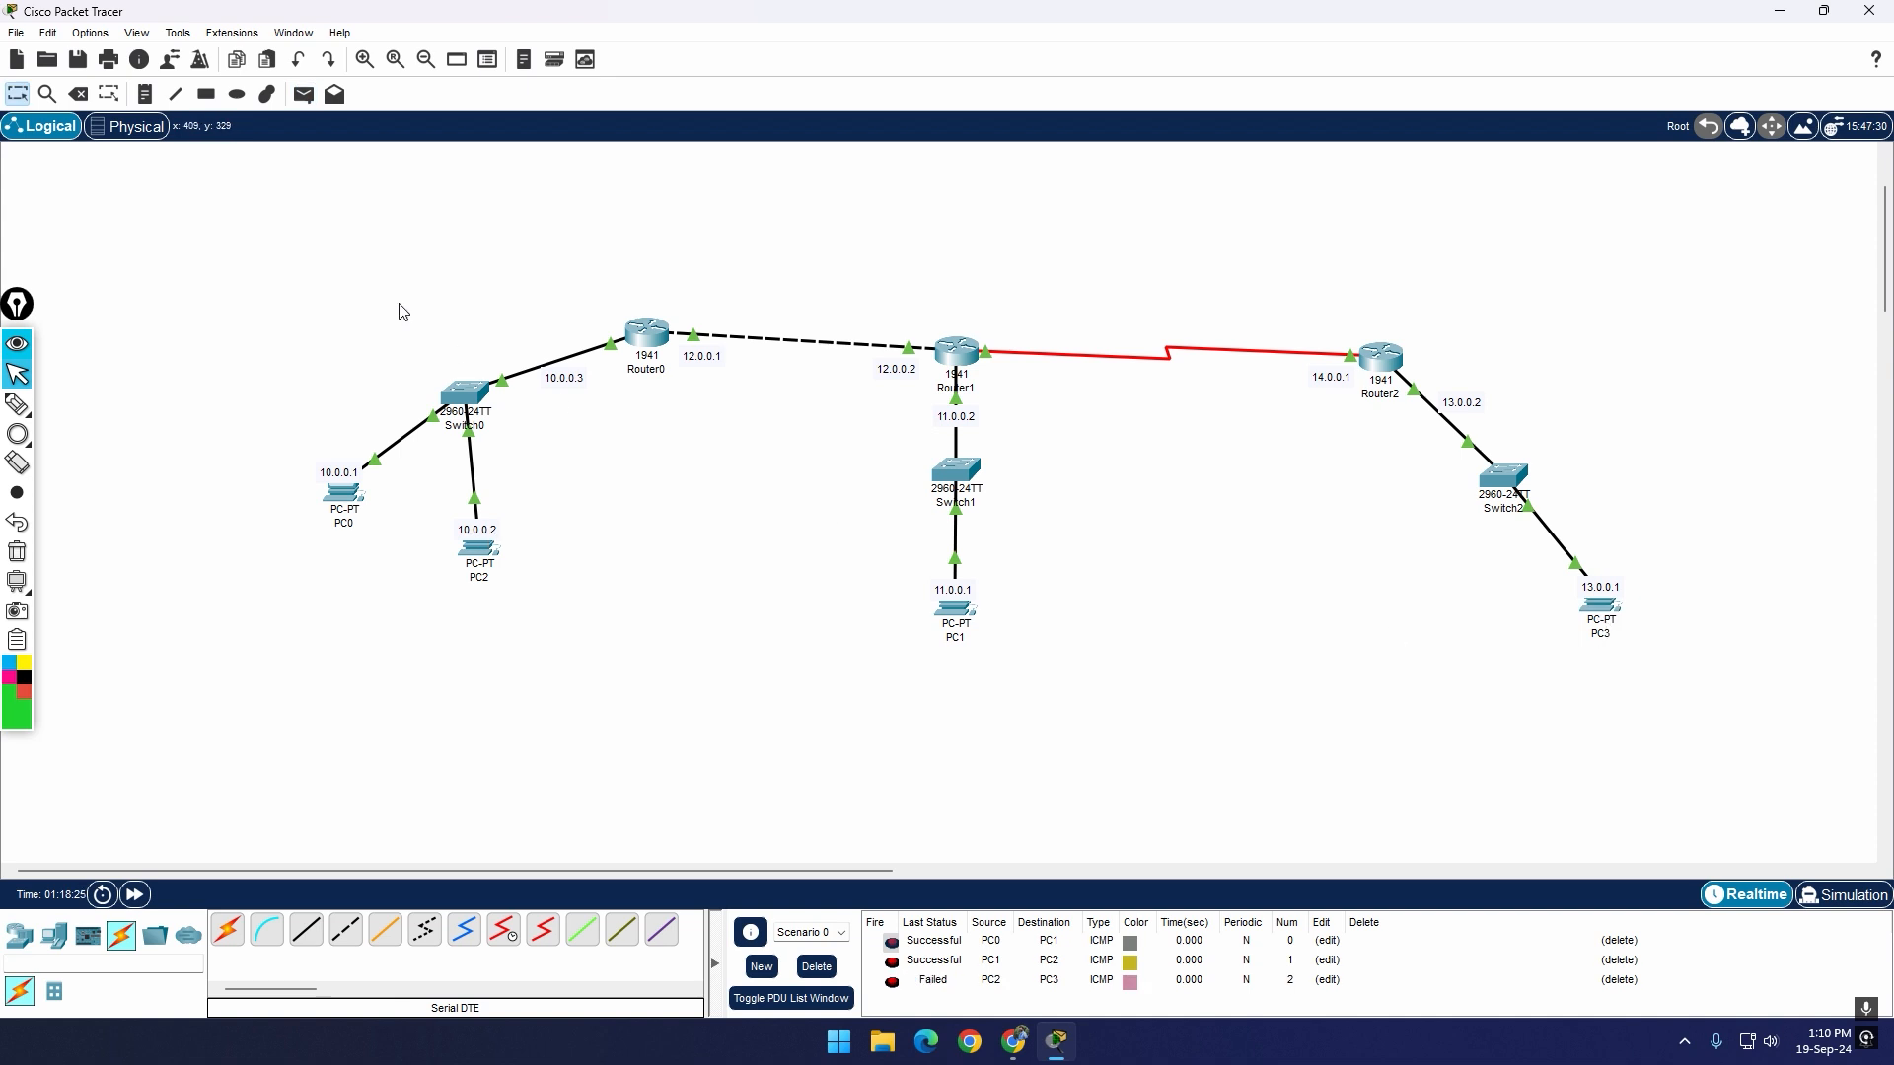
pyautogui.click(304, 94)
pyautogui.click(478, 550)
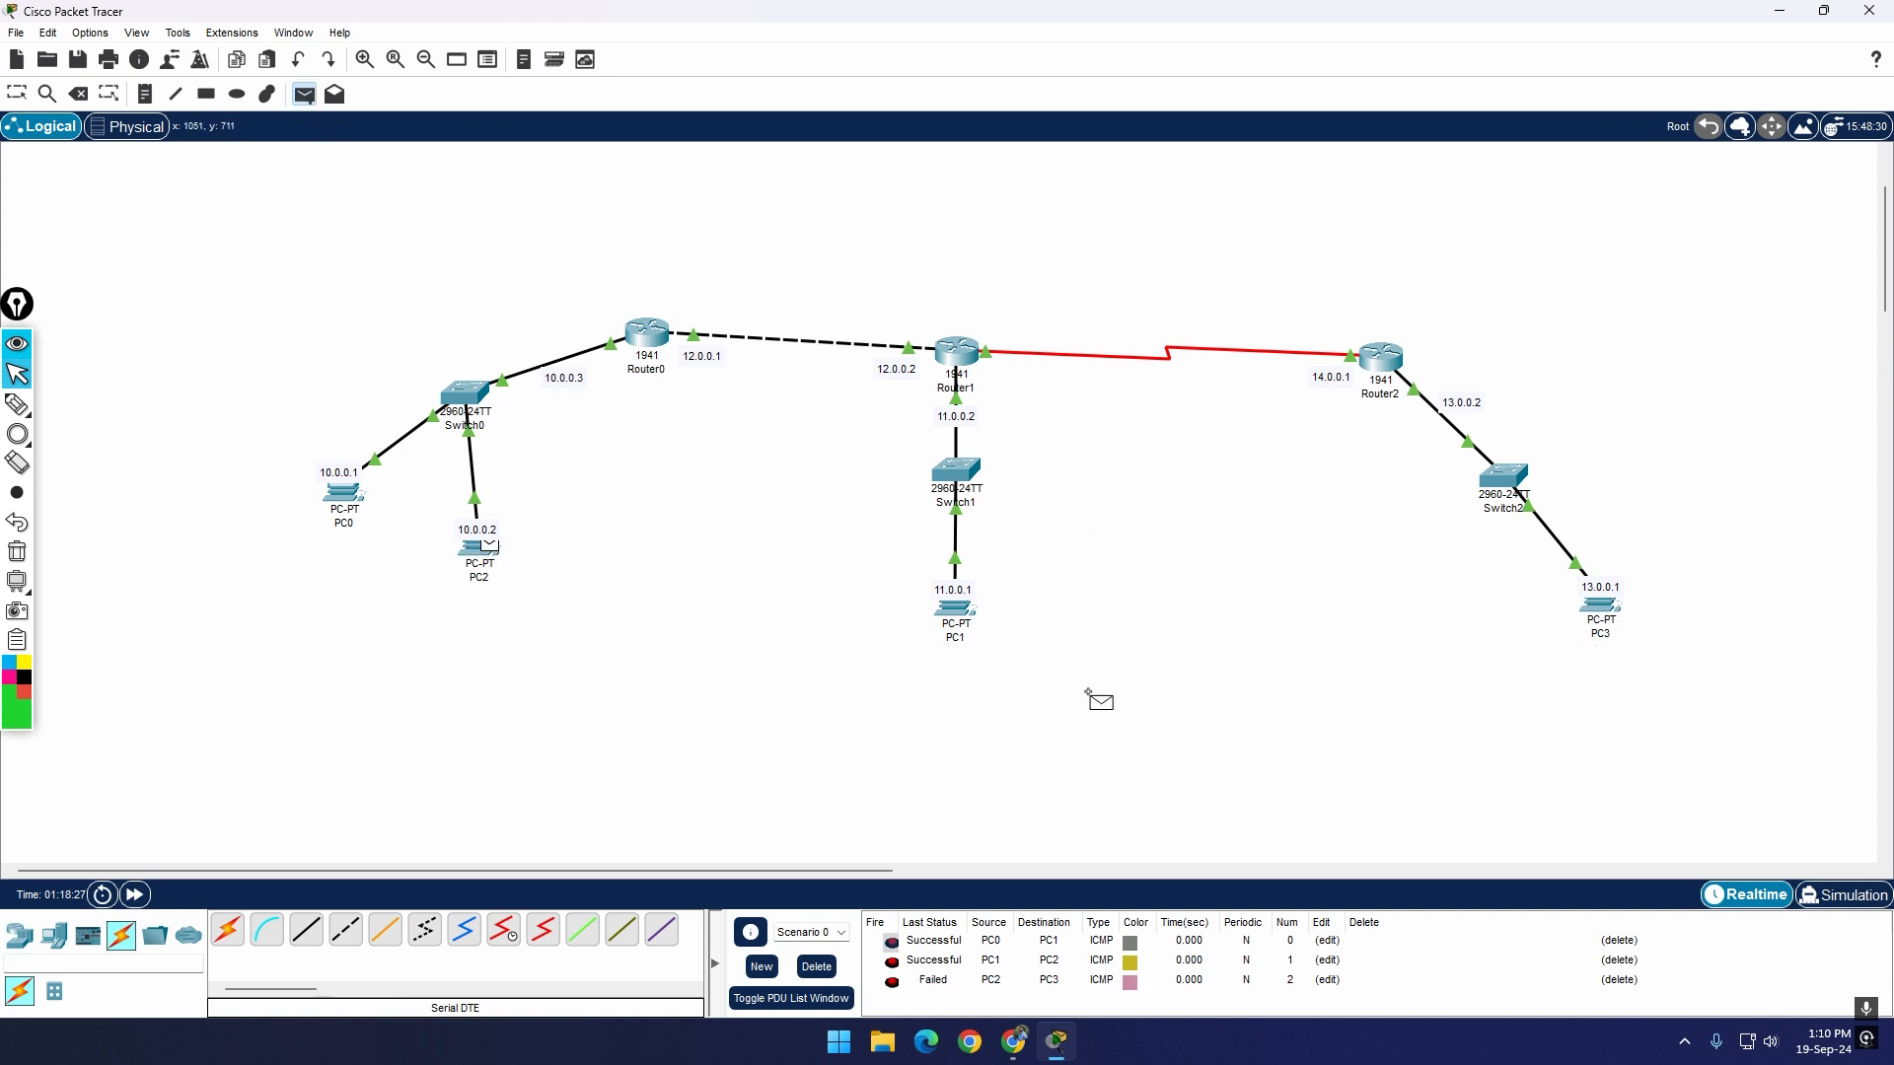
pyautogui.click(1603, 612)
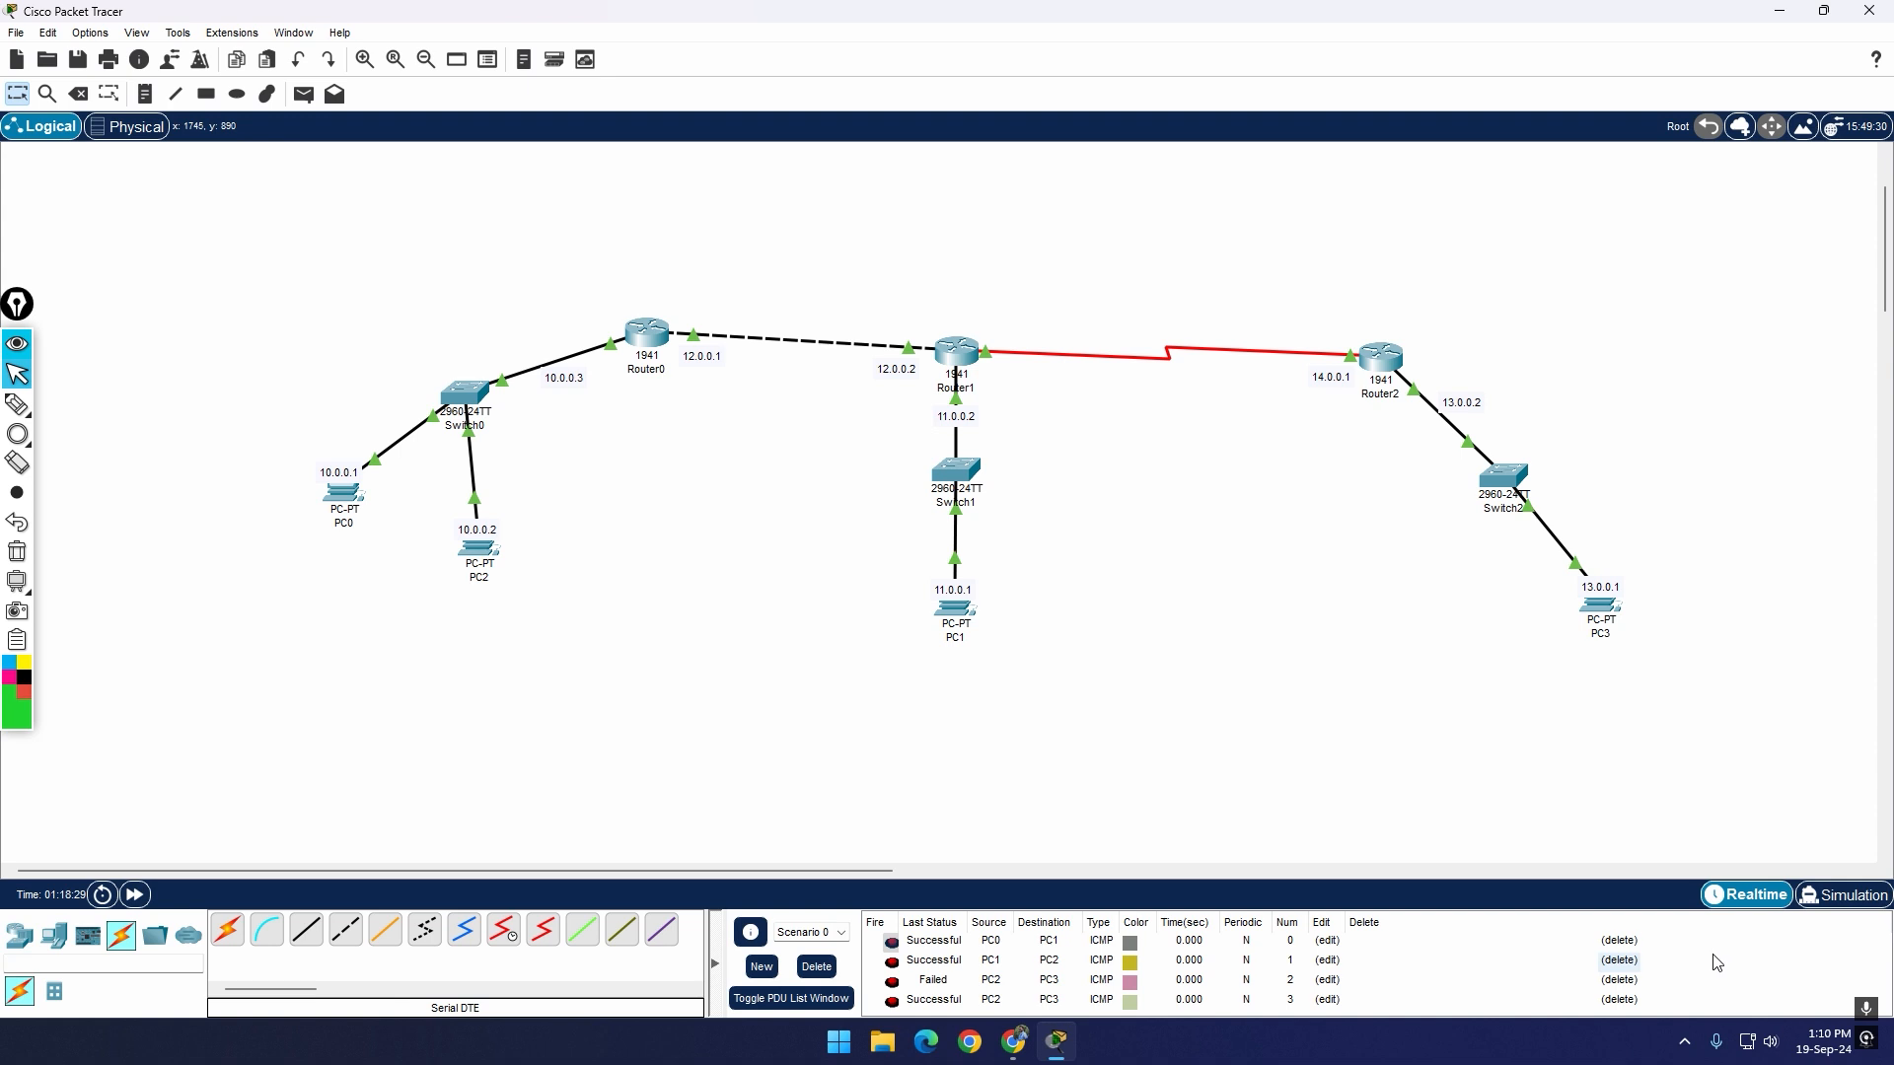
# Step: Clear the scenario's PDU list by deleting every PDU sent between PC0, PC1, PC2 and PC3
pyautogui.click(1622, 980)
pyautogui.click(1623, 981)
pyautogui.click(1619, 960)
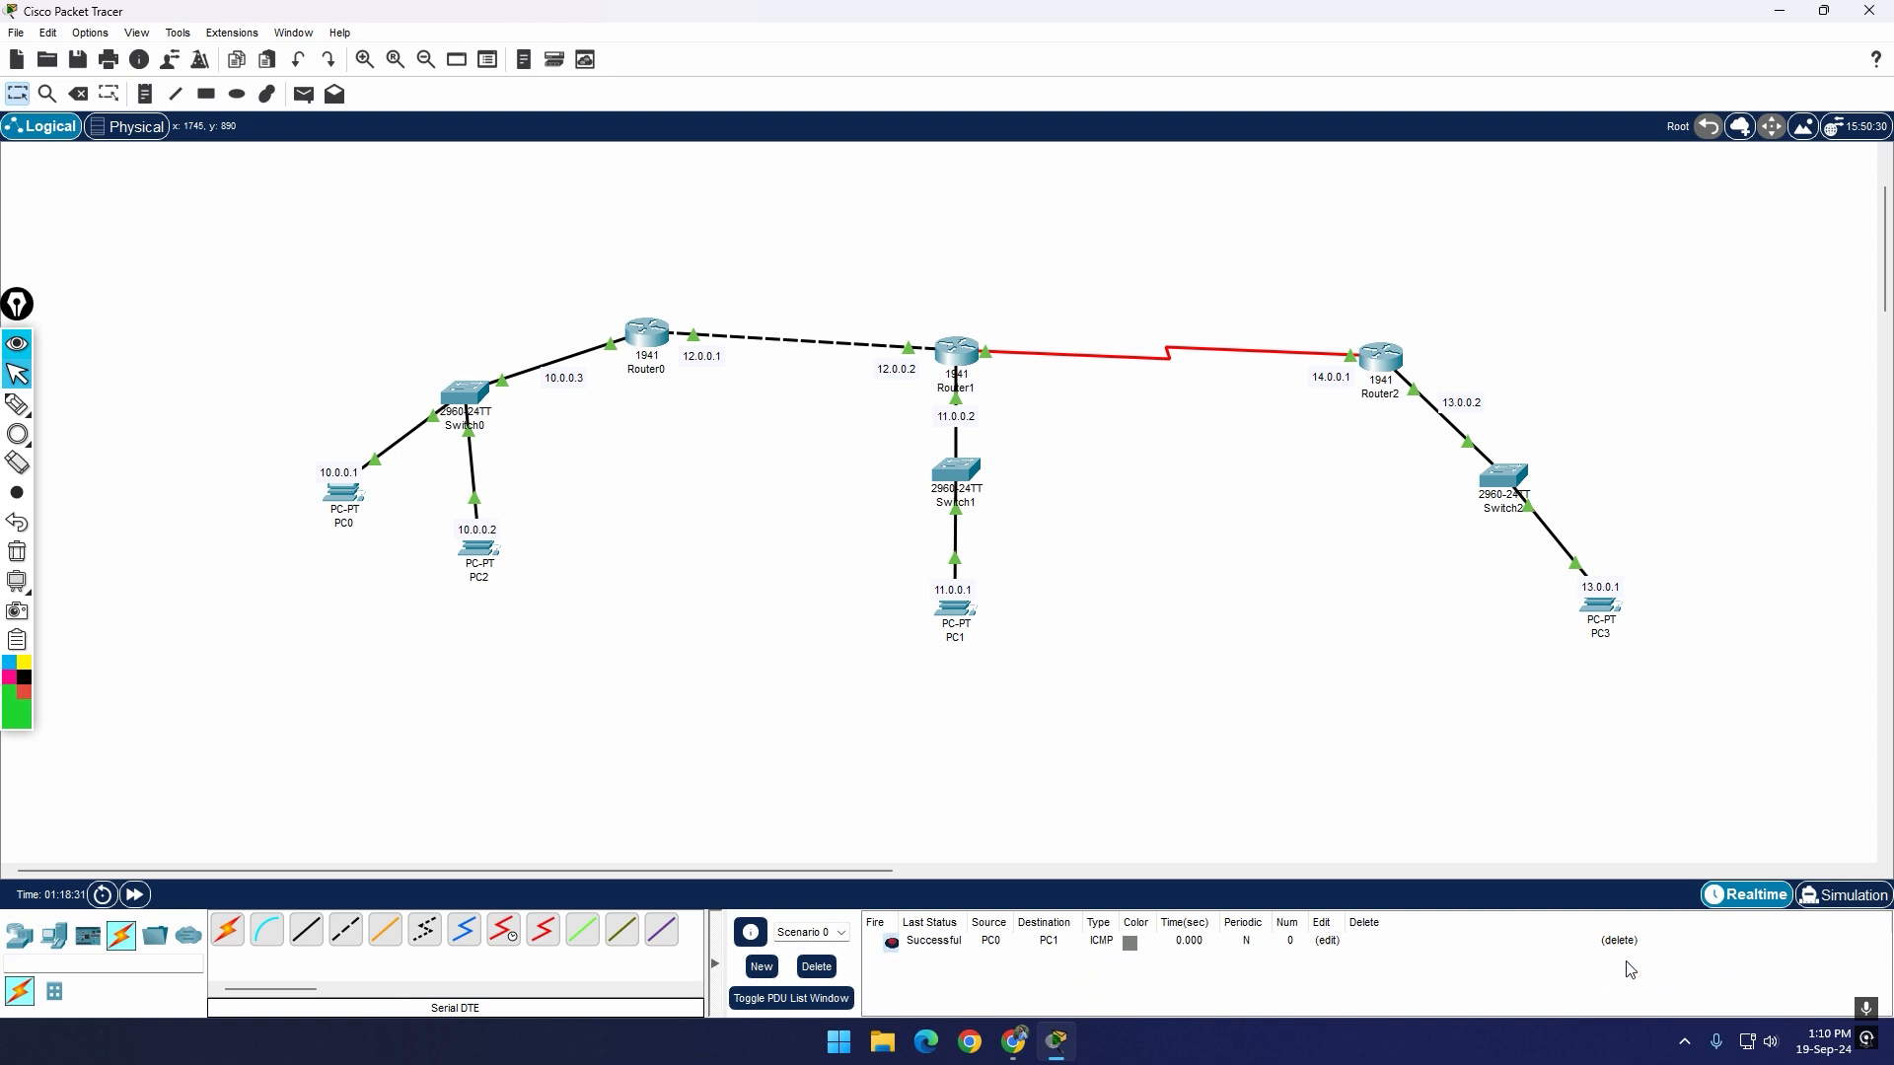
pyautogui.click(1619, 941)
# Step: Send one simple PDU from PC2 to PC3 and another from PC3 to PC1
pyautogui.click(303, 94)
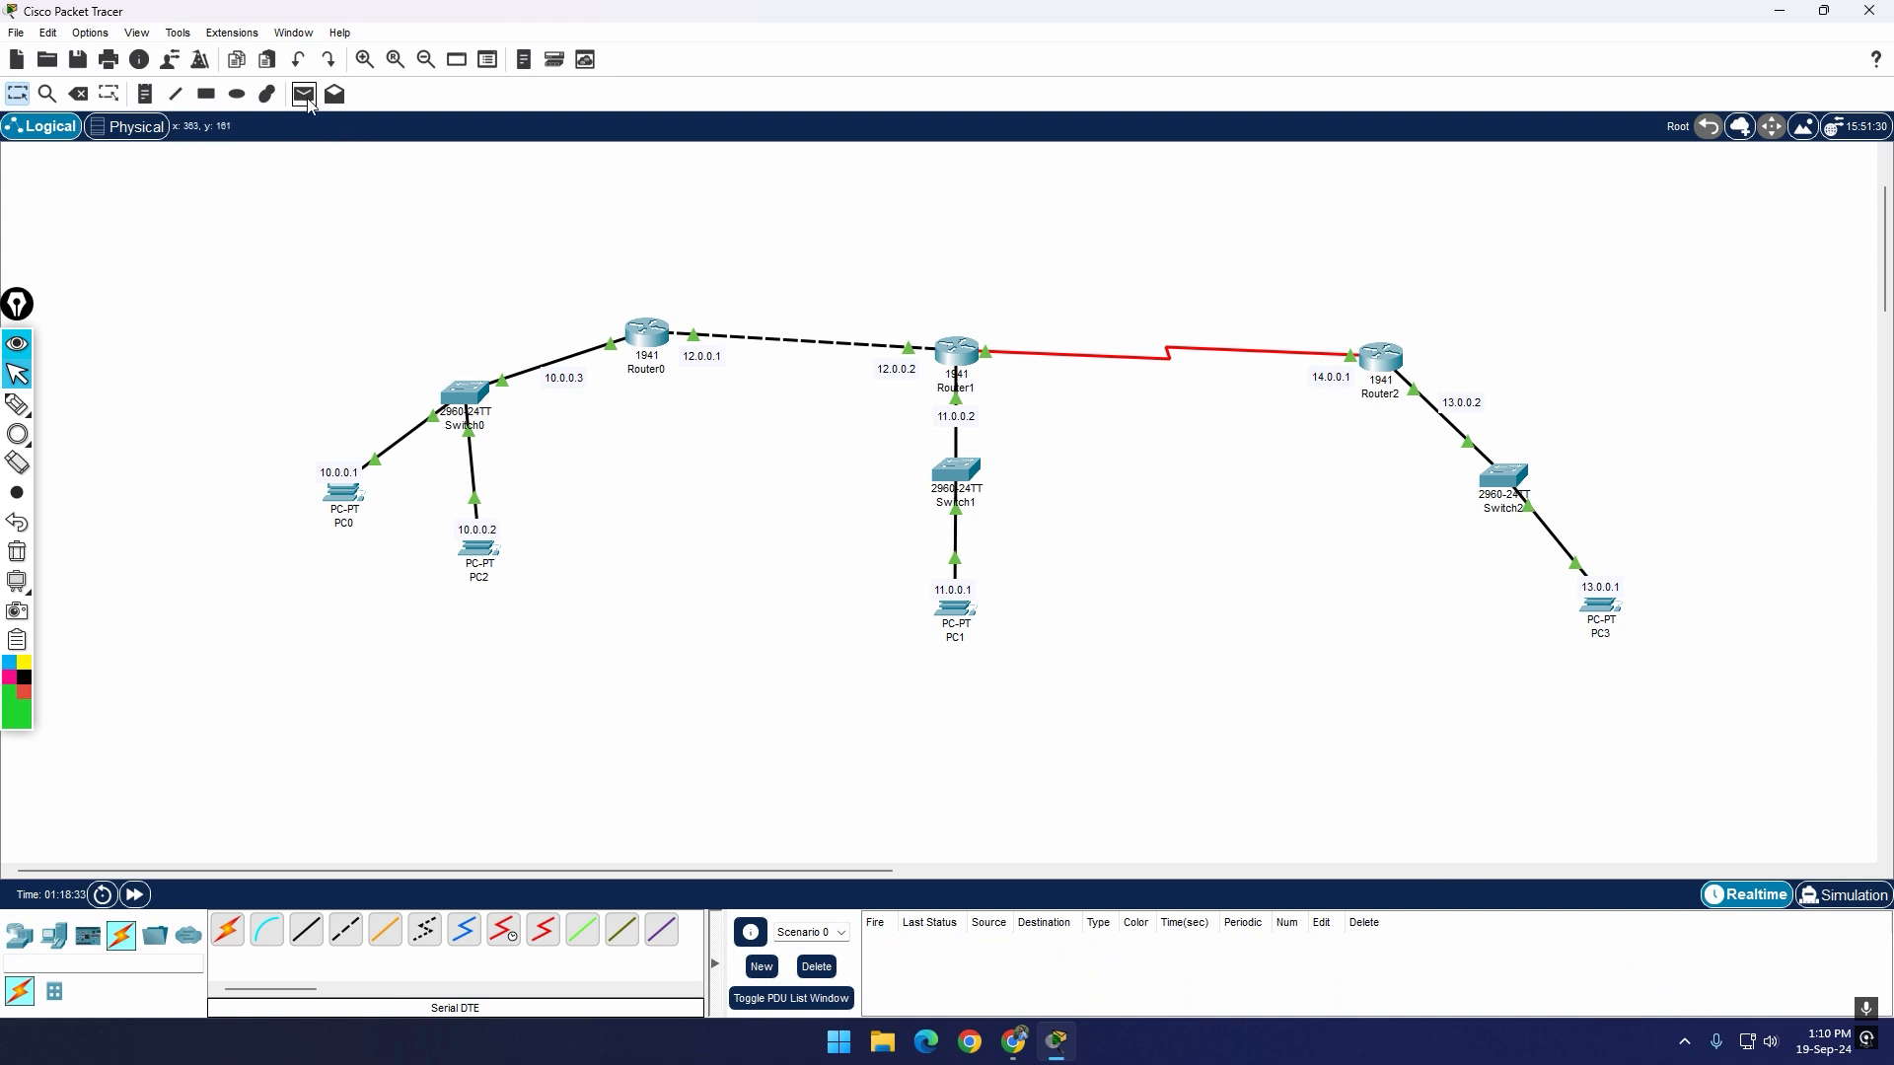
pyautogui.click(481, 550)
pyautogui.click(1599, 607)
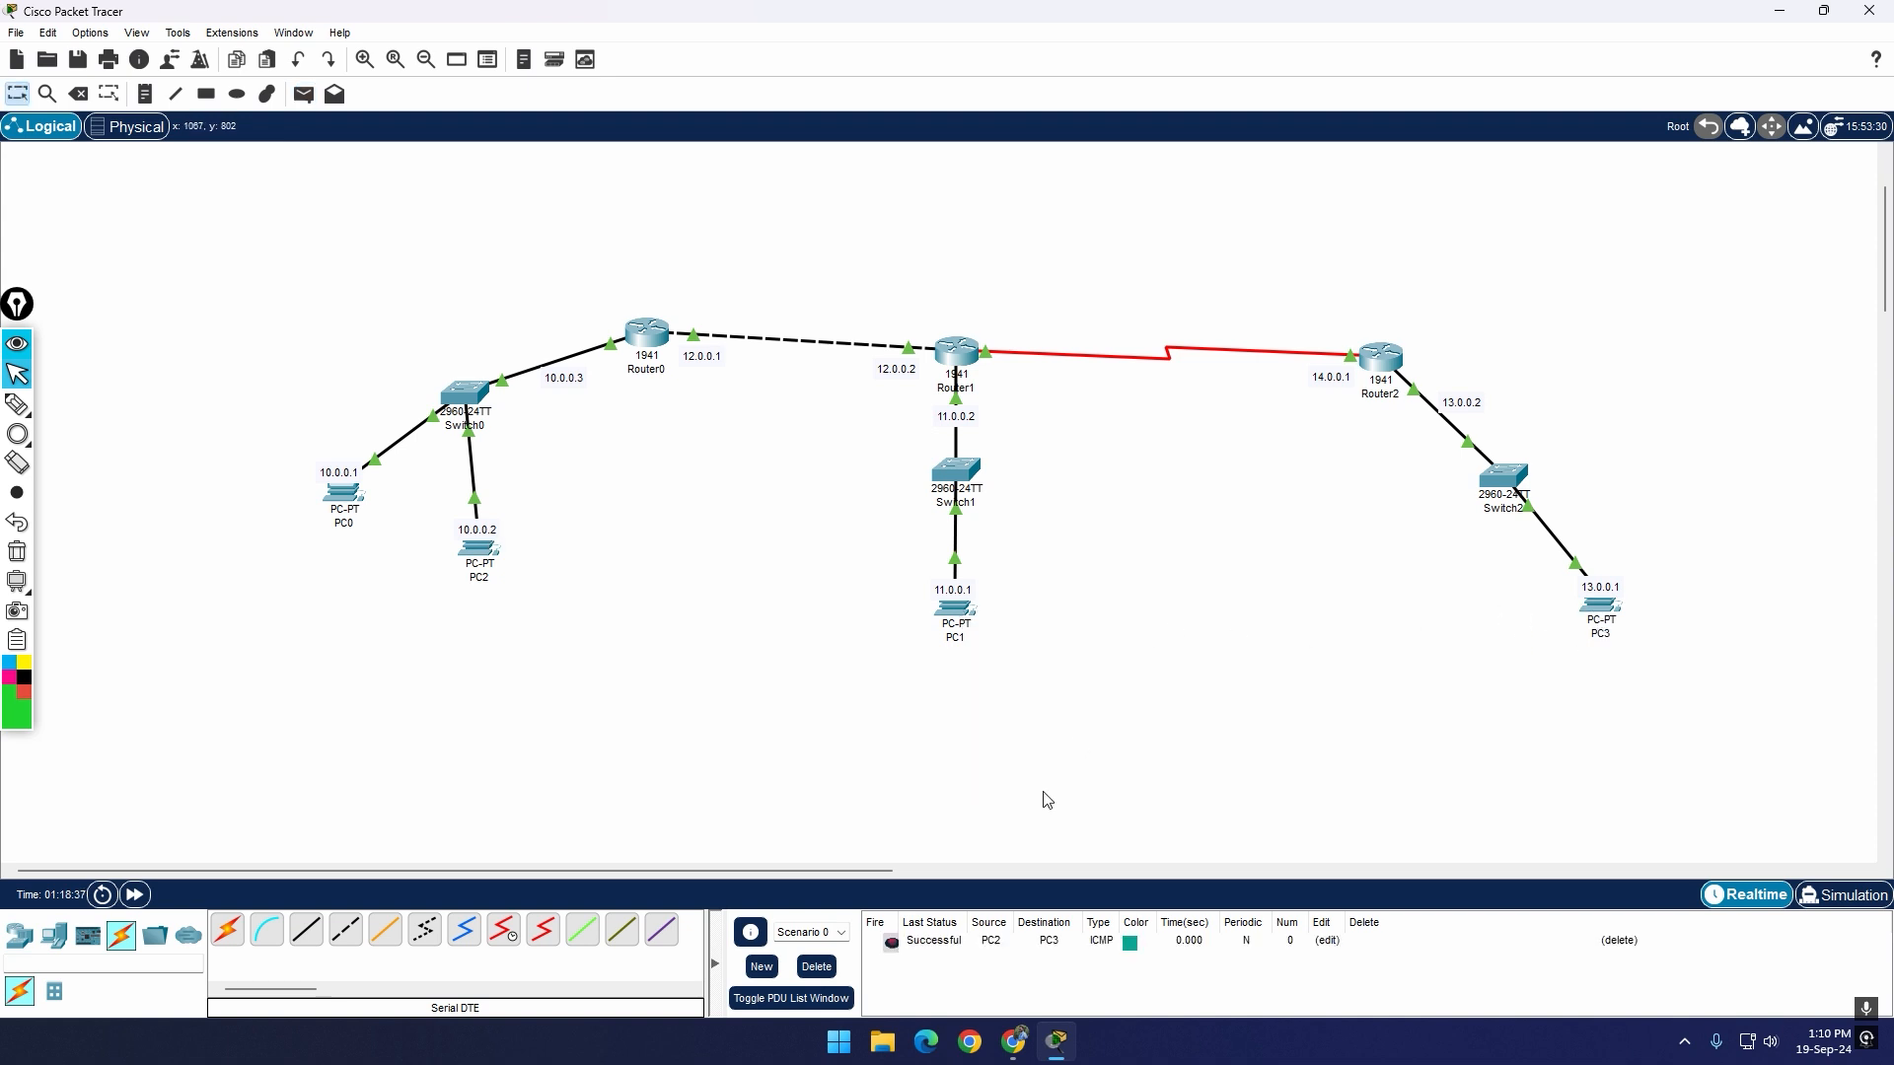
pyautogui.click(304, 93)
pyautogui.click(1603, 611)
pyautogui.click(955, 612)
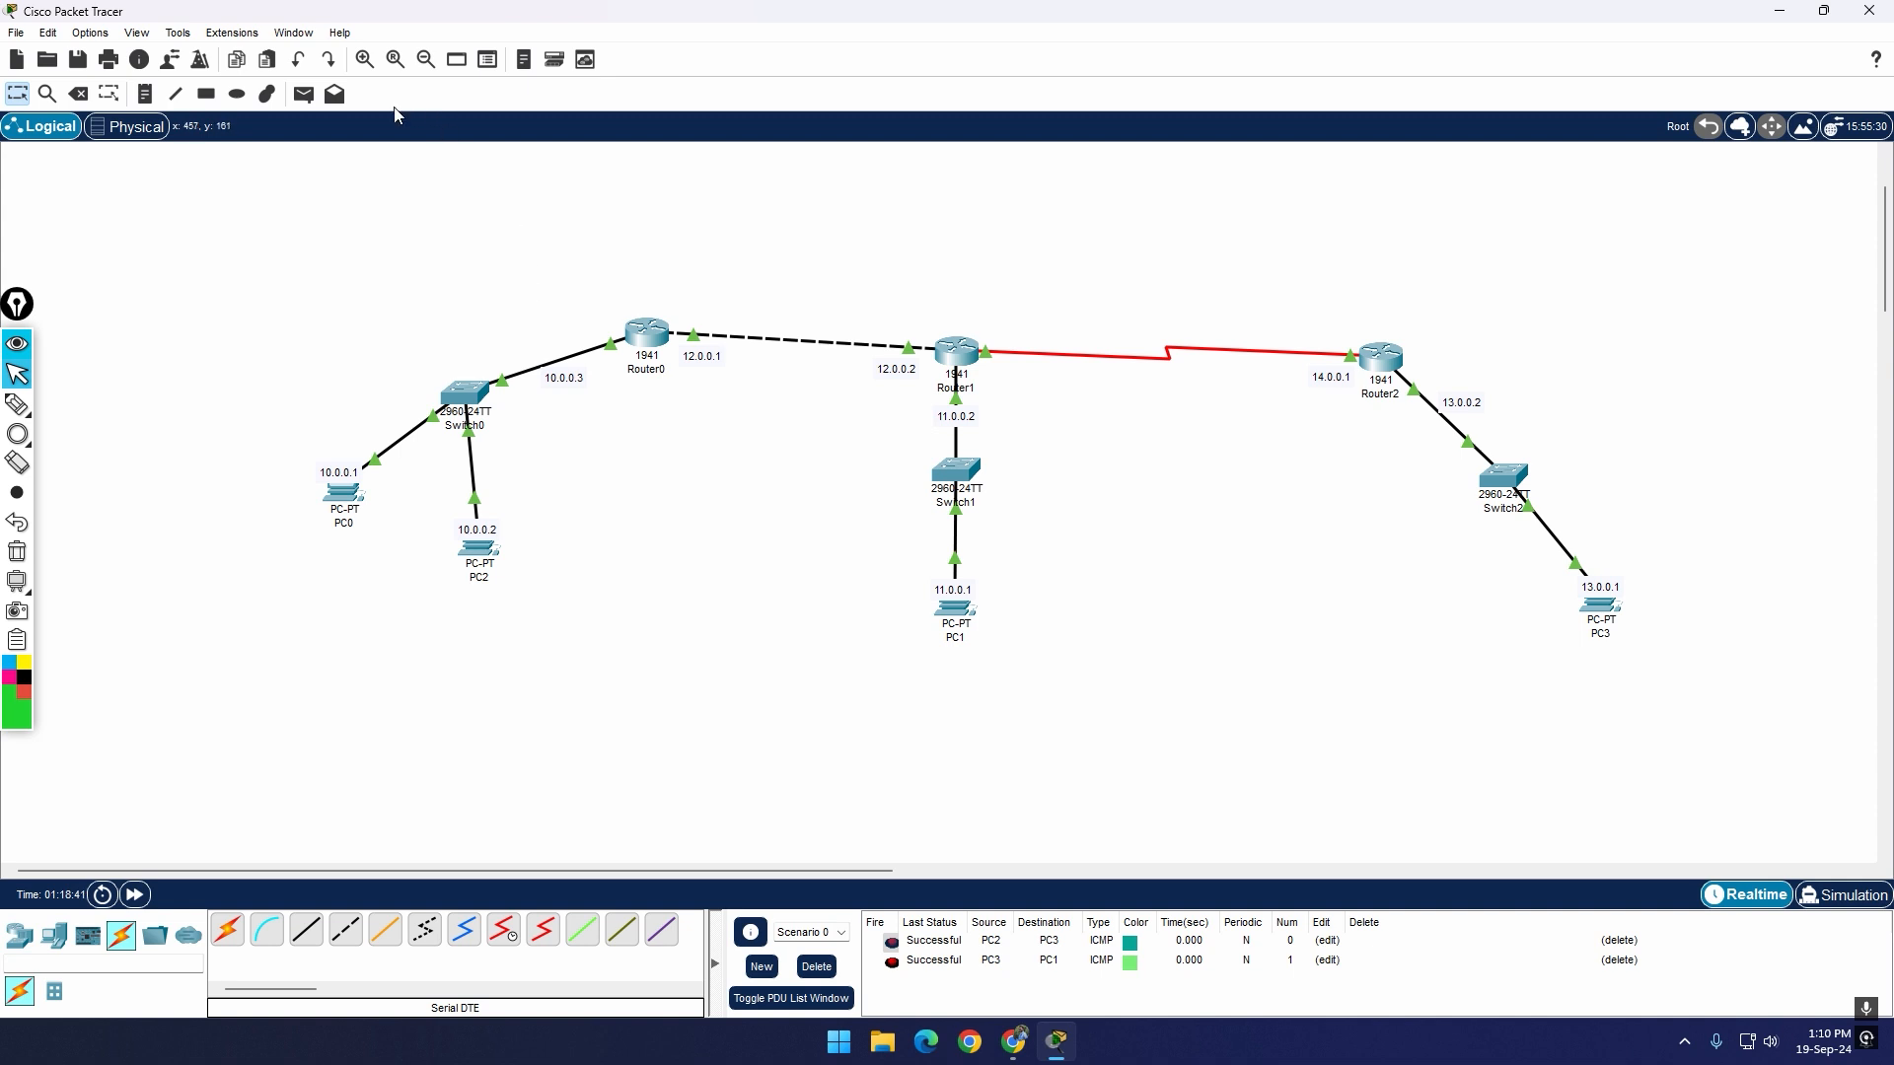
# Step: Send a simple PDU from PC1 to PC2 to test the return path to the 10.0.0.0 network
pyautogui.click(304, 94)
pyautogui.click(953, 606)
pyautogui.click(484, 553)
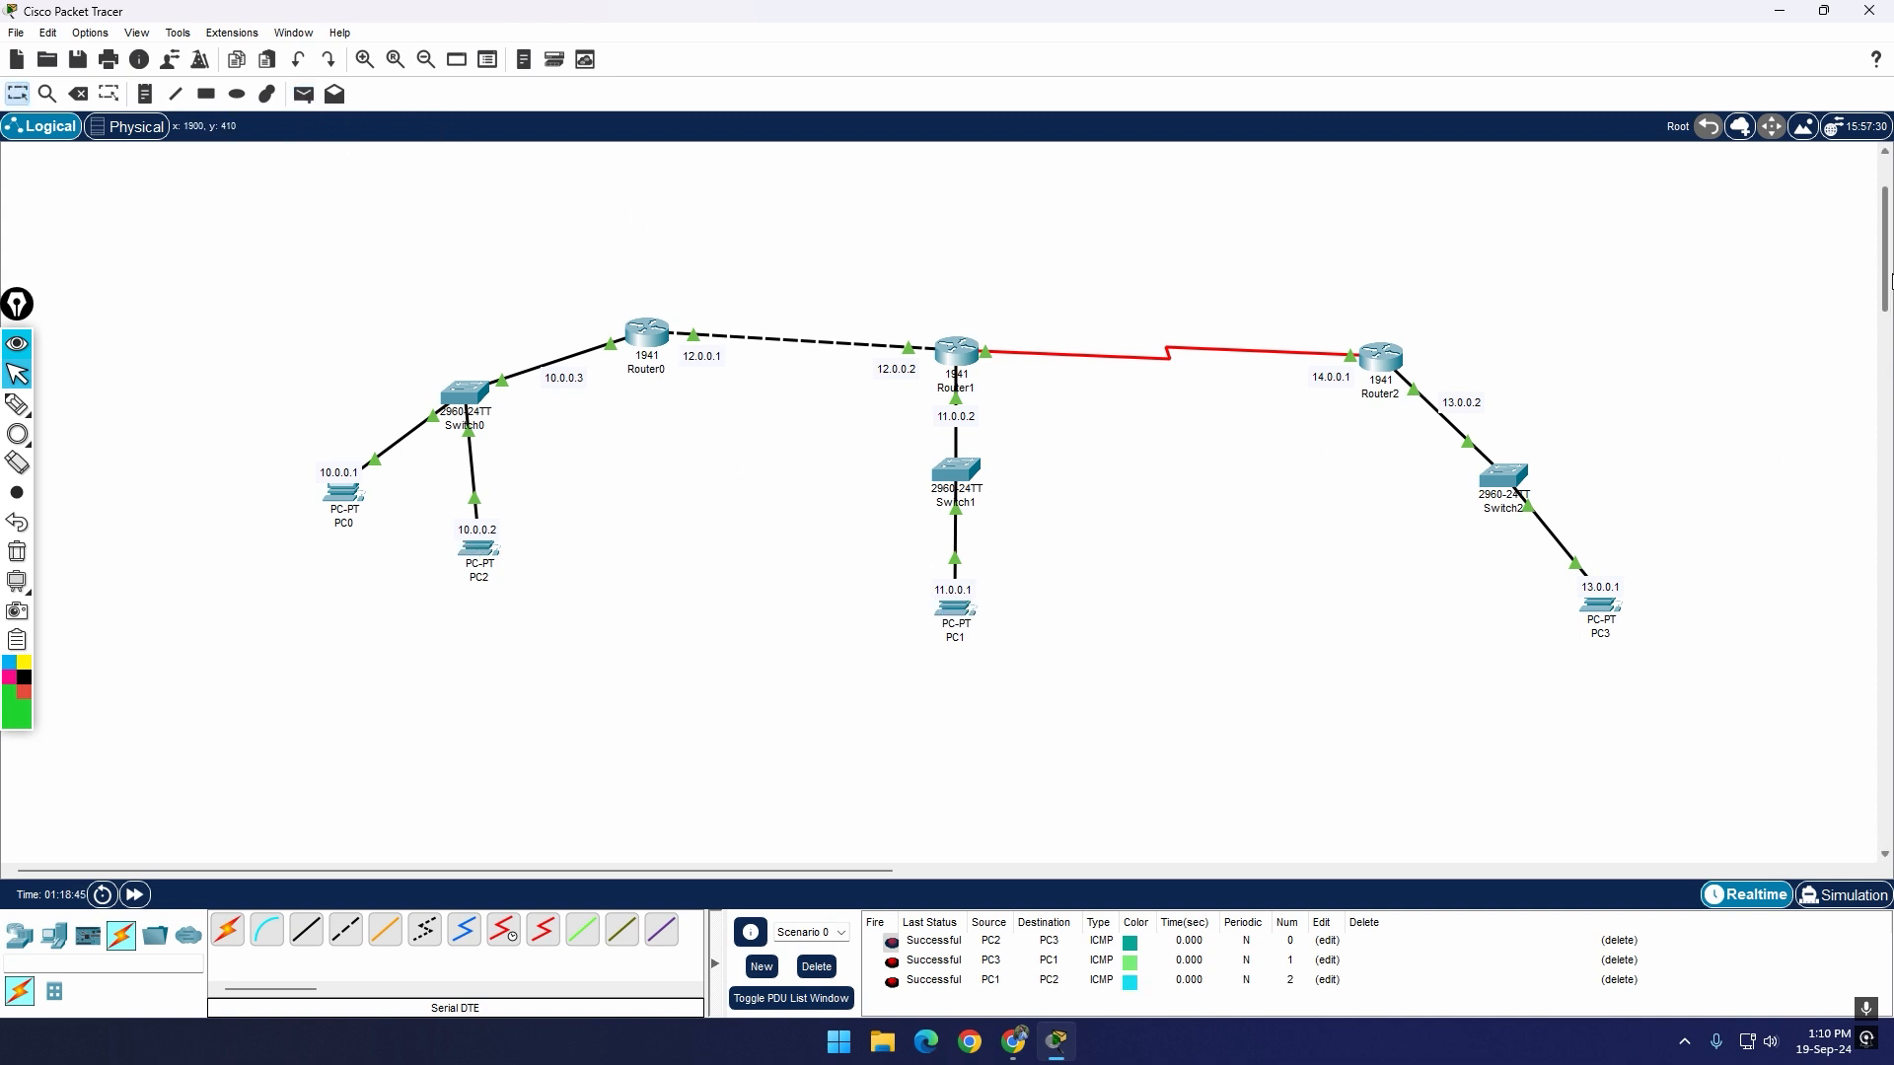
pyautogui.moveTo(1888, 274); pyautogui.dragTo(1888, 265)
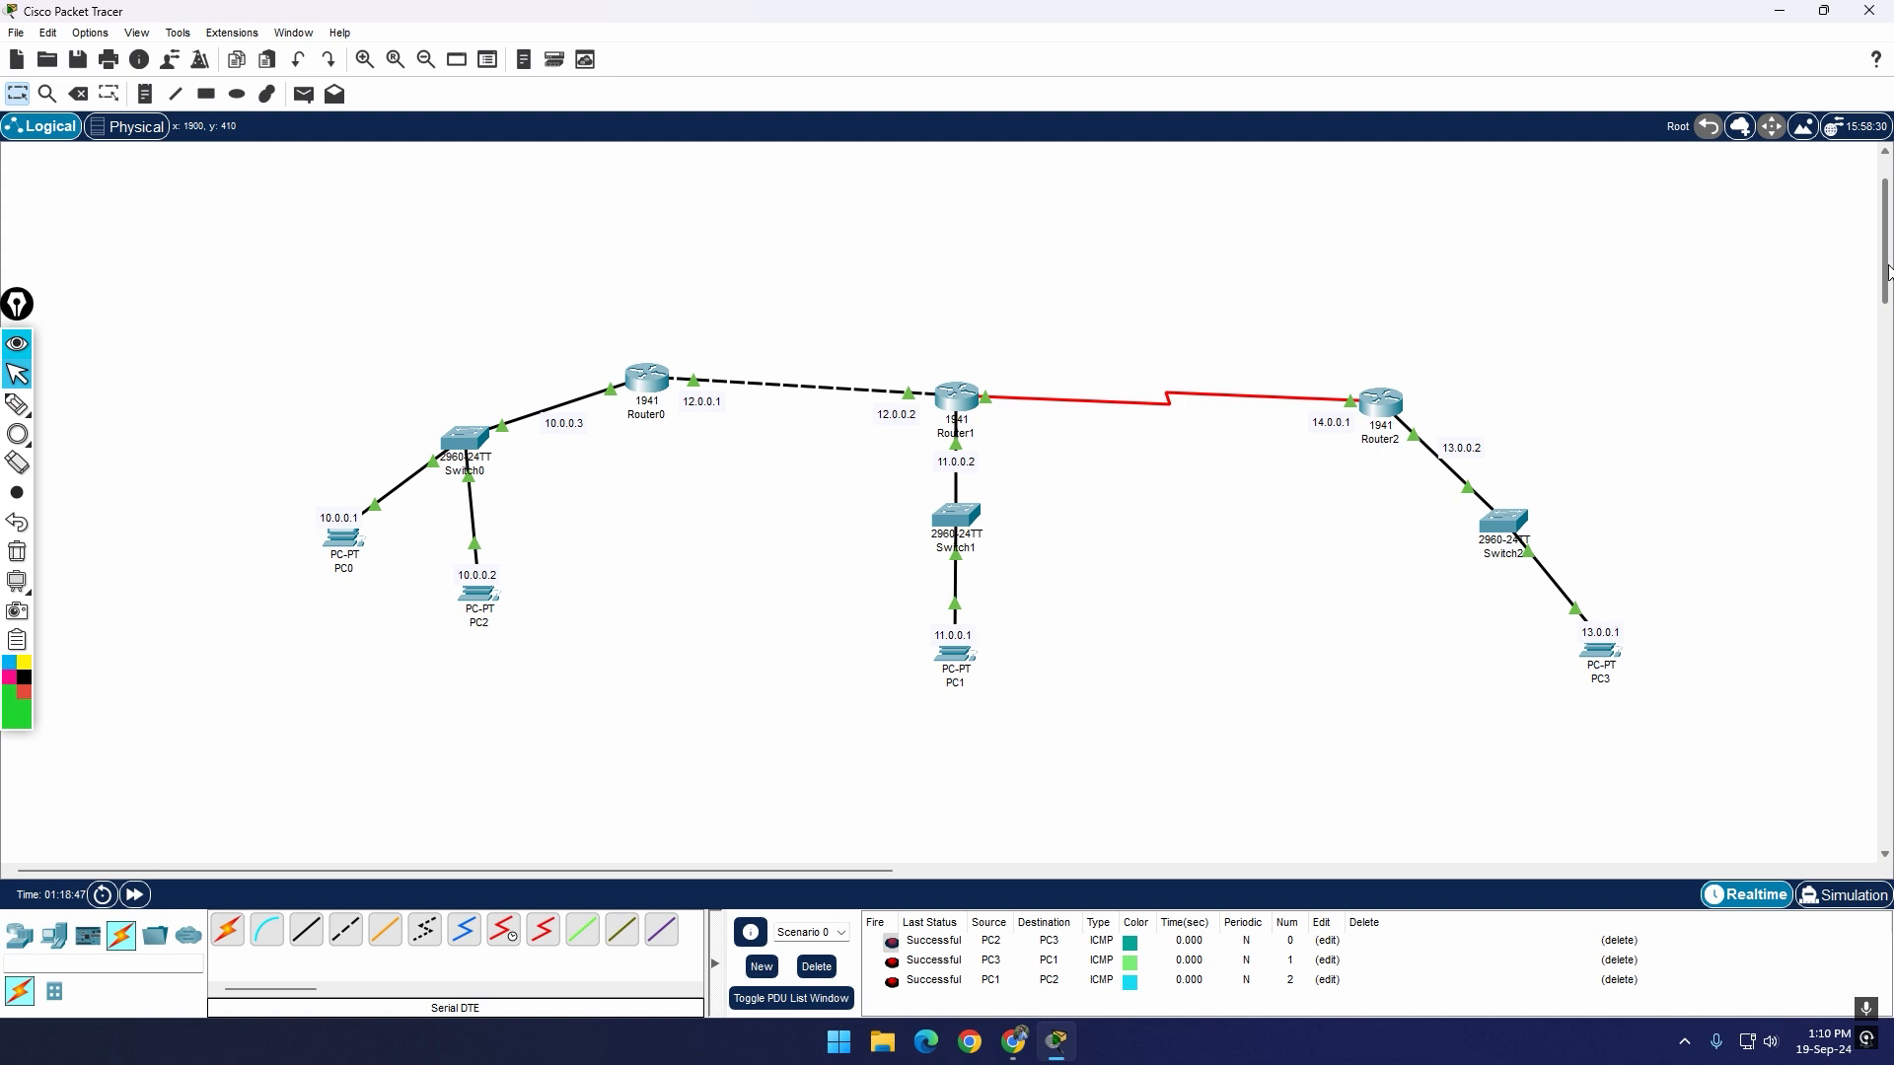